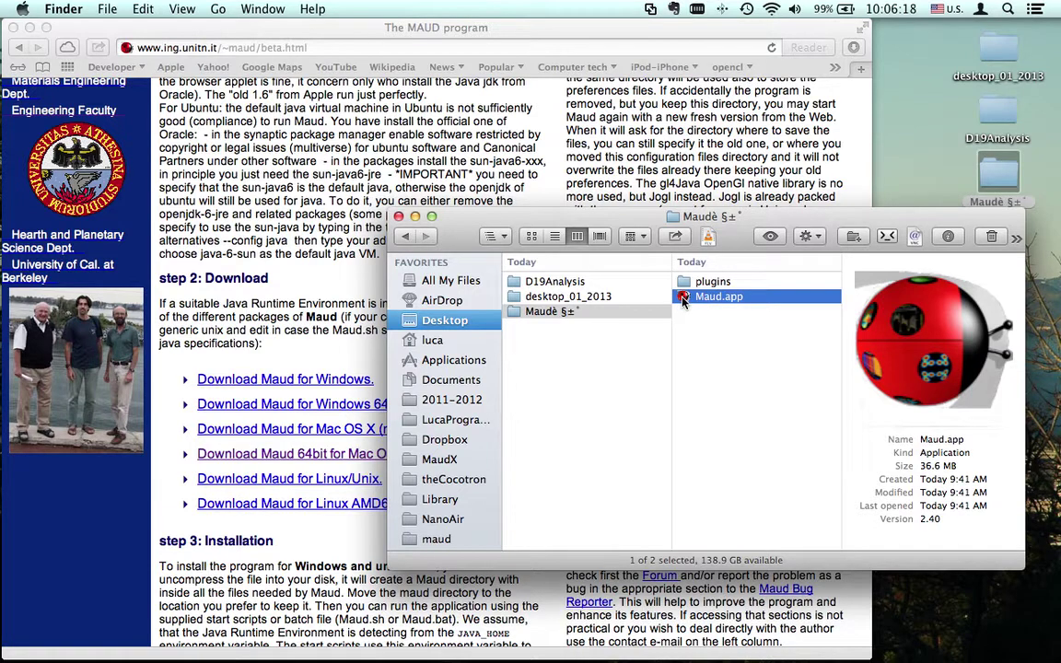
# Step: Launch Maud.app from the Maudè folder, allow the downloaded application to open, and accept the Maud license agreement
pyautogui.doubleClick(683, 298)
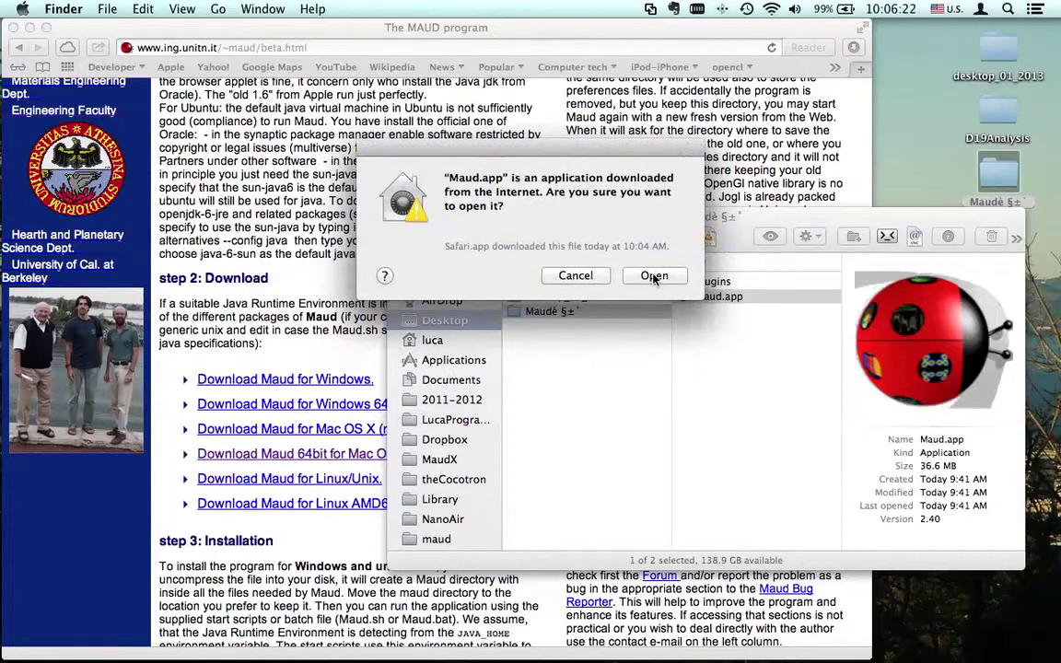
pyautogui.click(654, 276)
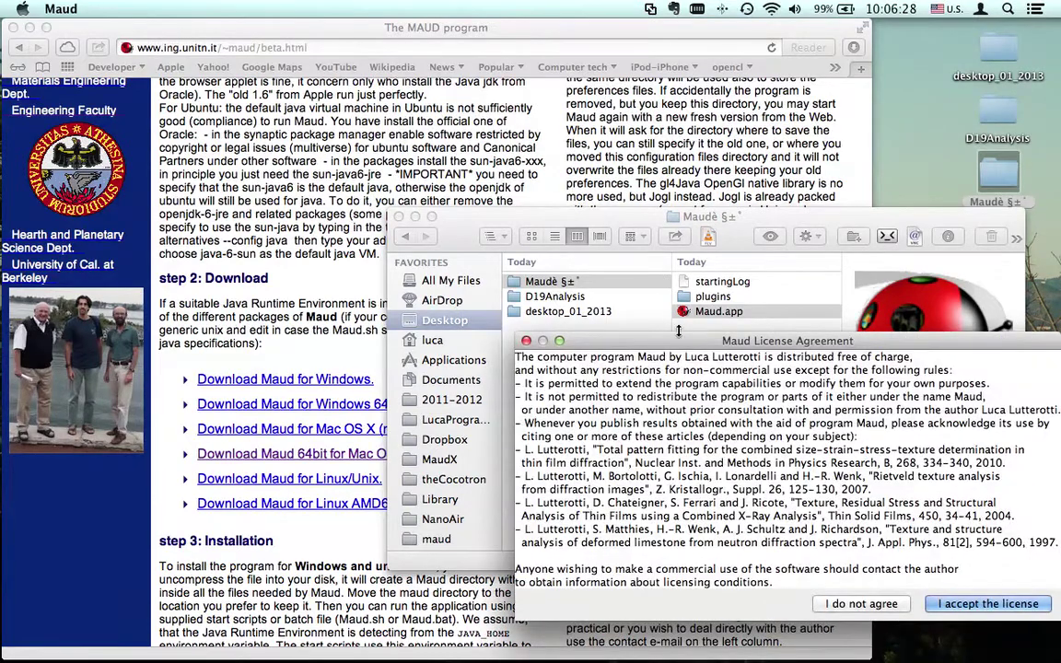
pyautogui.moveTo(683, 342); pyautogui.dragTo(622, 305)
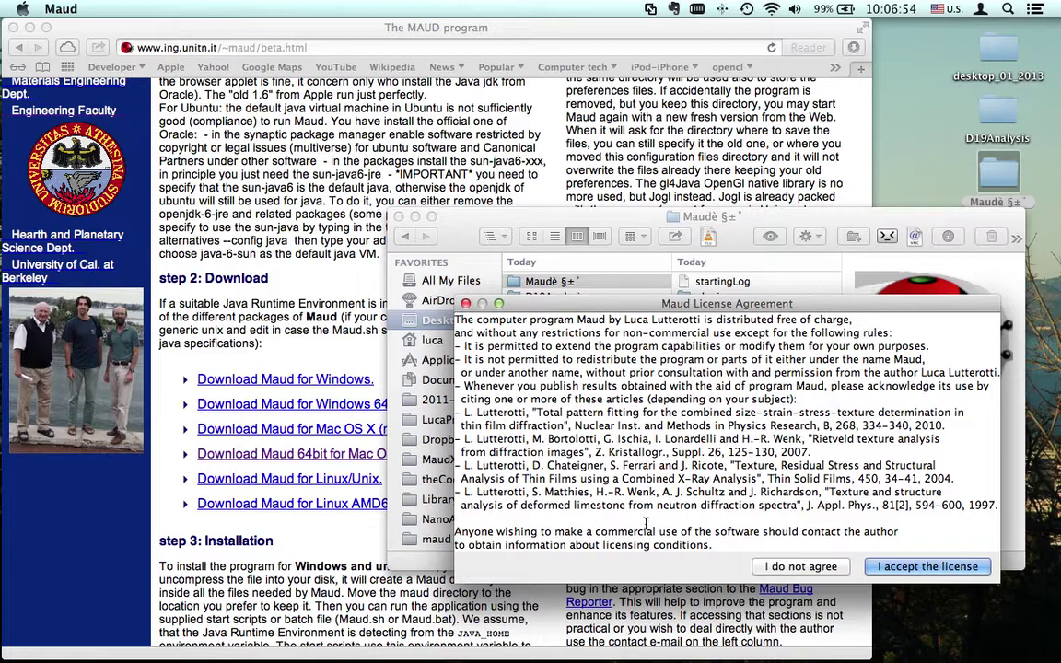
pyautogui.click(908, 568)
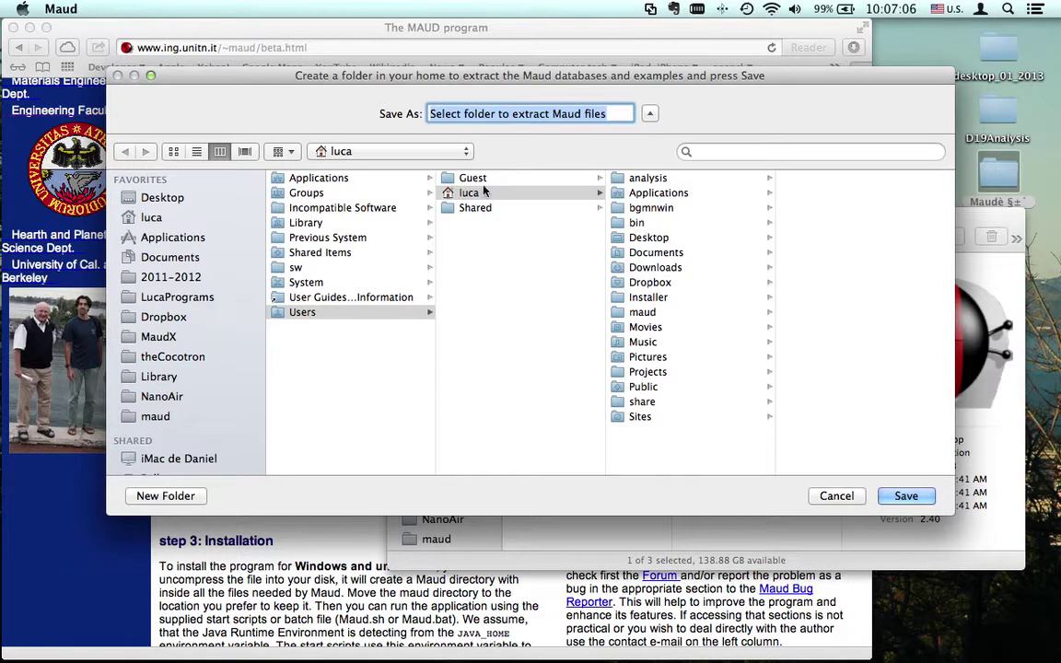
# Step: Create a folder named "maud files§@" on the Desktop and save it as the extraction location for the Maud databases and examples
pyautogui.click(652, 238)
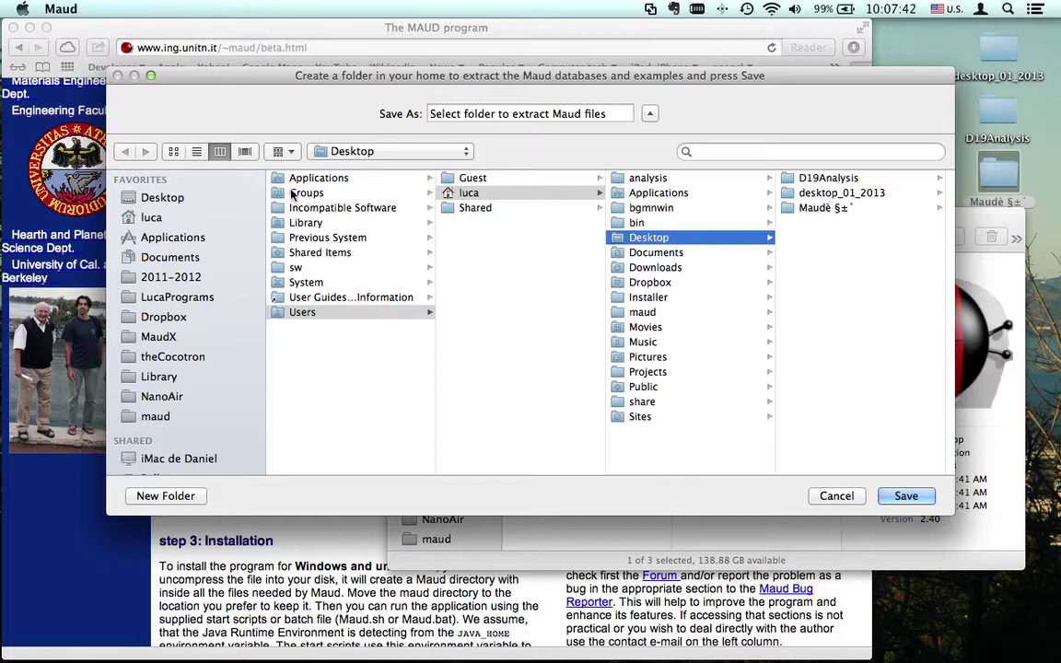
pyautogui.click(166, 497)
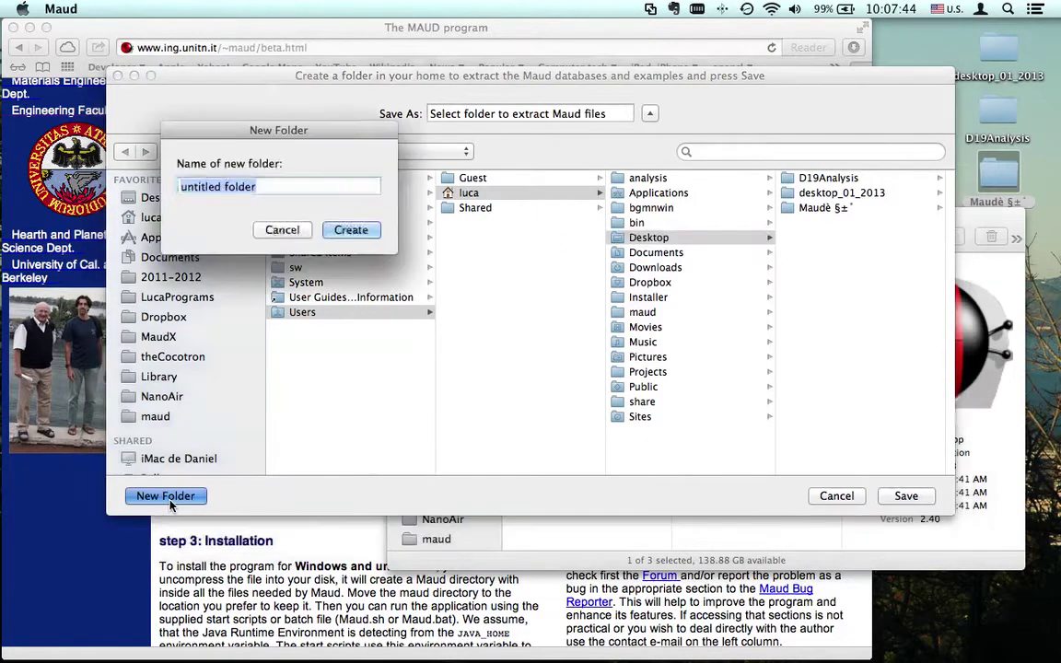
pyautogui.moveTo(241, 136); pyautogui.dragTo(844, 169)
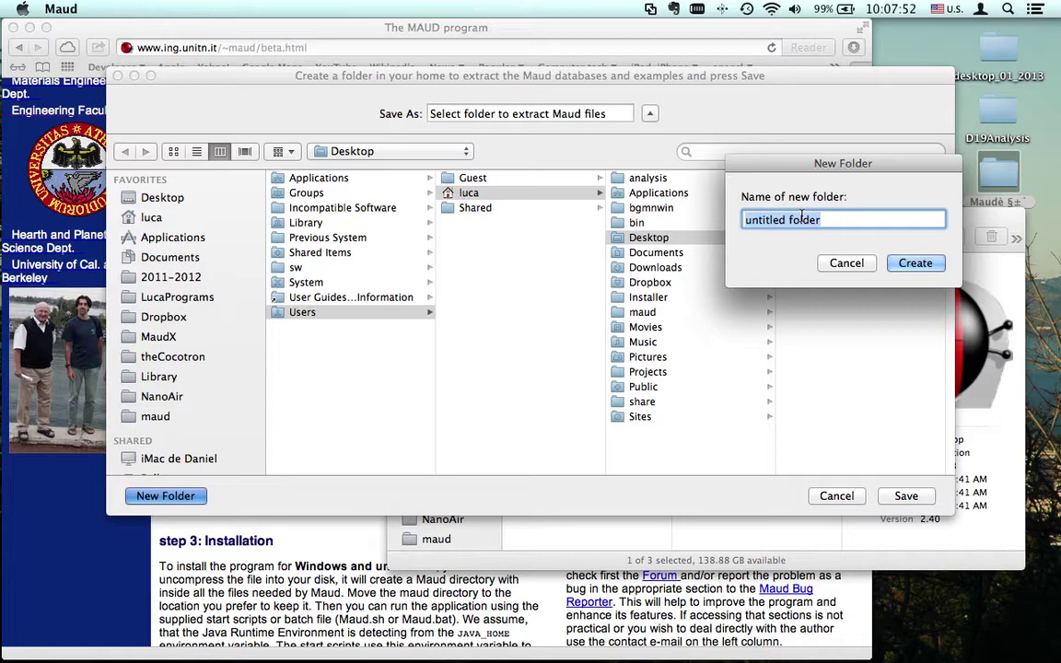
pyautogui.write('maud')
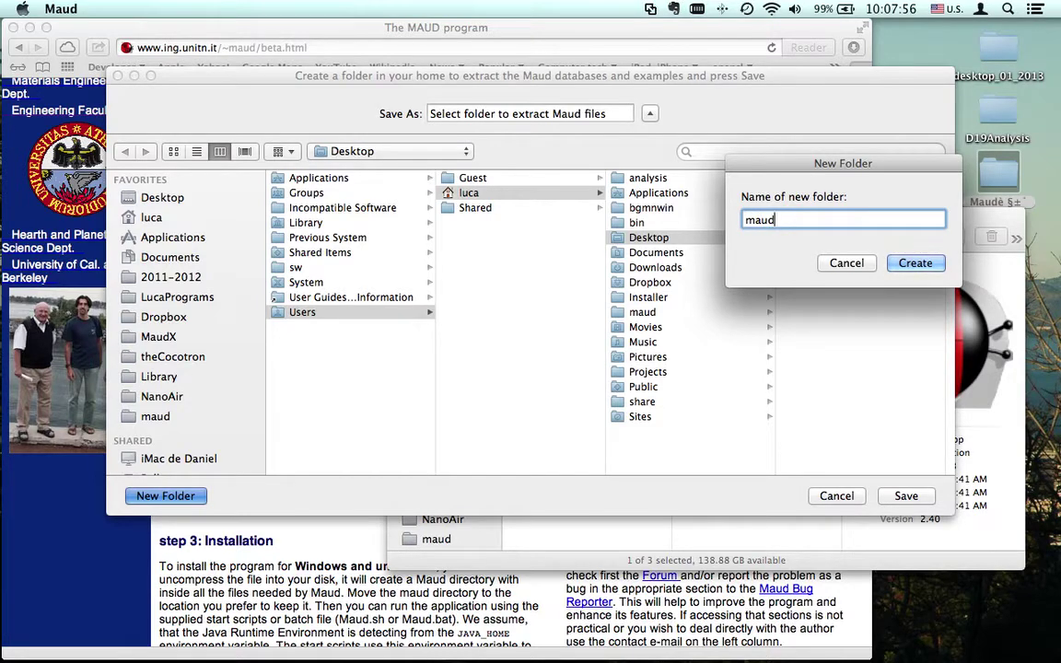
pyautogui.write('Files')
pyautogui.click(776, 219)
pyautogui.press('BackSpace')
pyautogui.write('files')
pyautogui.press('Left')
pyautogui.write('§@')
pyautogui.write('/\\')
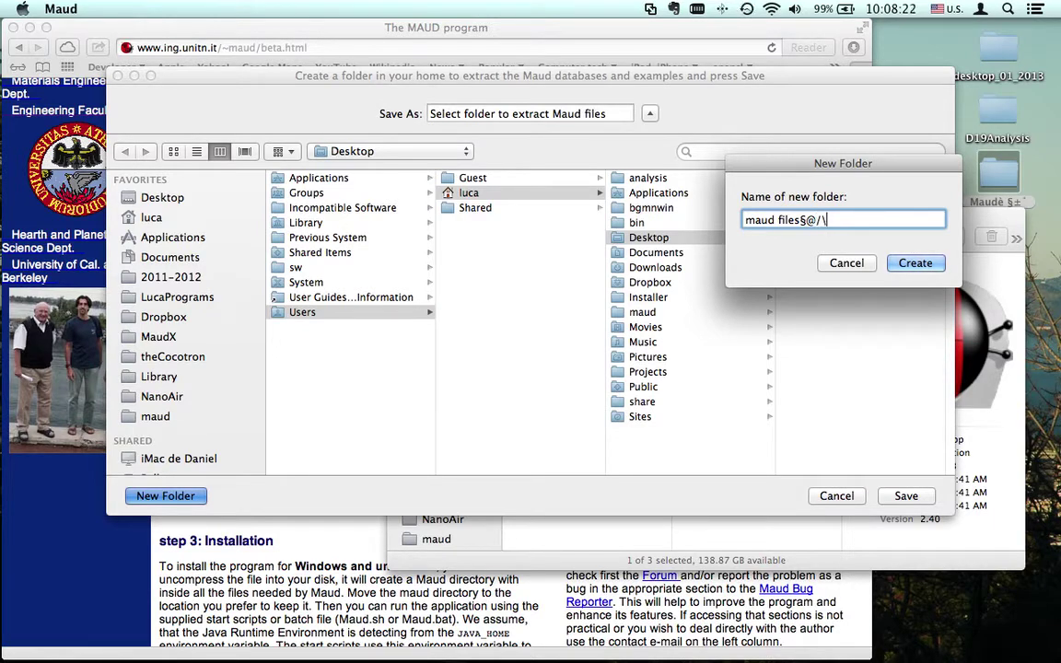
pyautogui.write('-')
pyautogui.press('BackSpace')
pyautogui.press('BackSpace')
pyautogui.press('BackSpace')
pyautogui.click(916, 264)
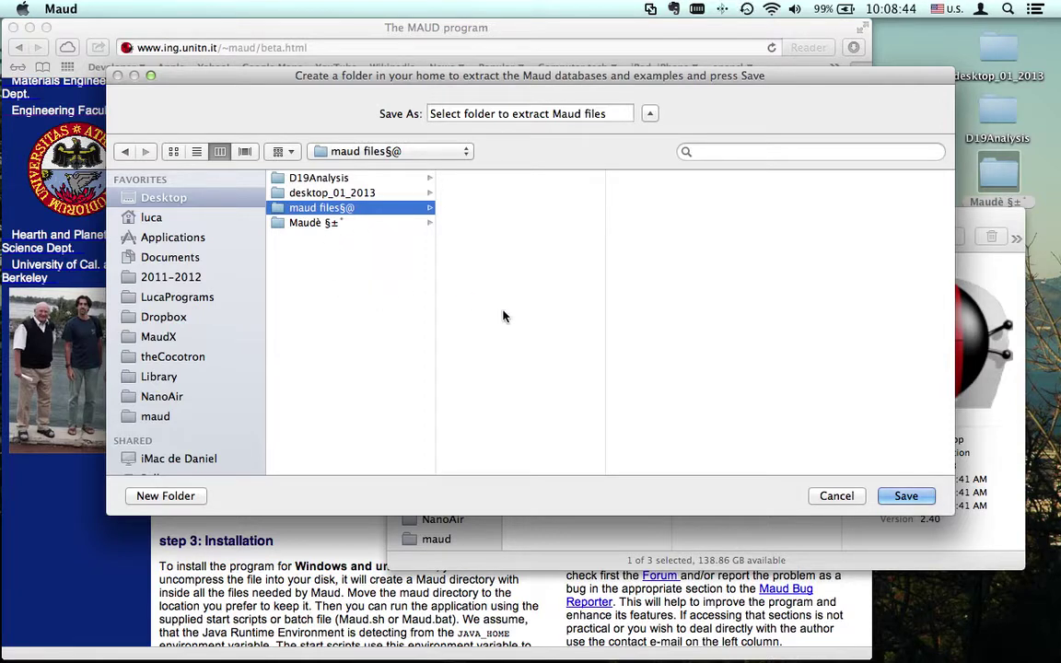
pyautogui.click(906, 497)
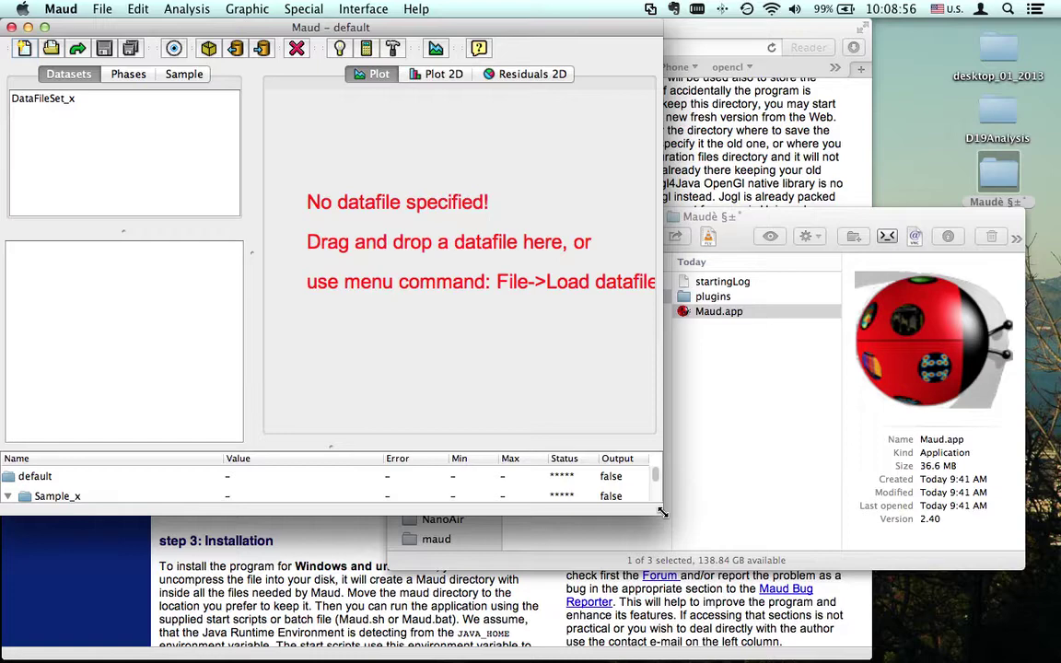
# Step: Enlarge the Maud main window and give the plot area and the dataset list more height
pyautogui.moveTo(661, 510); pyautogui.dragTo(897, 613)
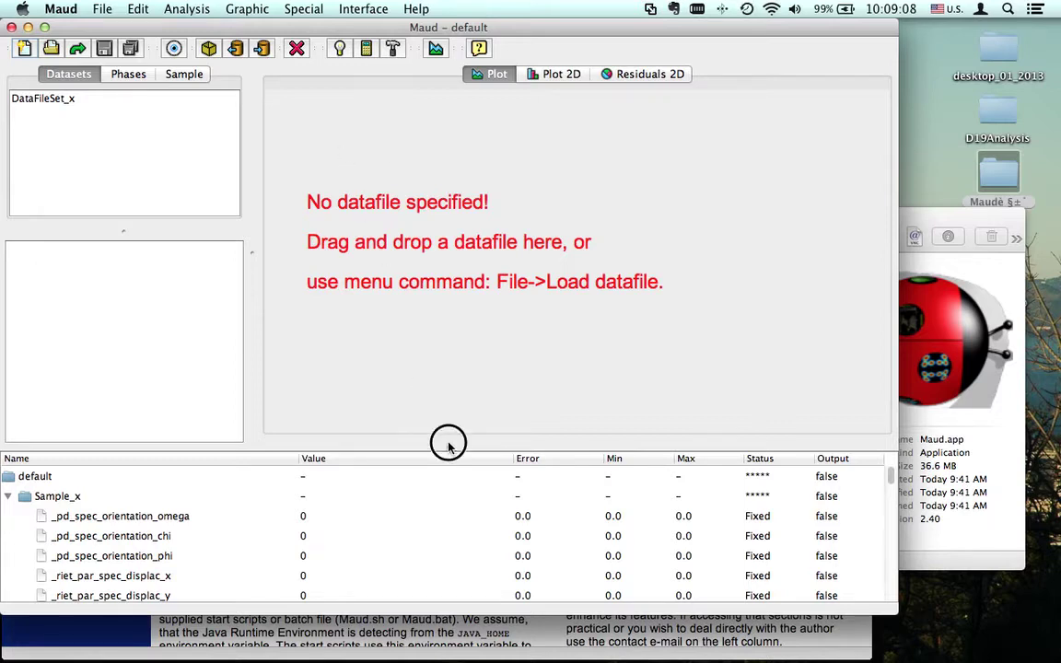
pyautogui.moveTo(449, 446); pyautogui.dragTo(450, 463)
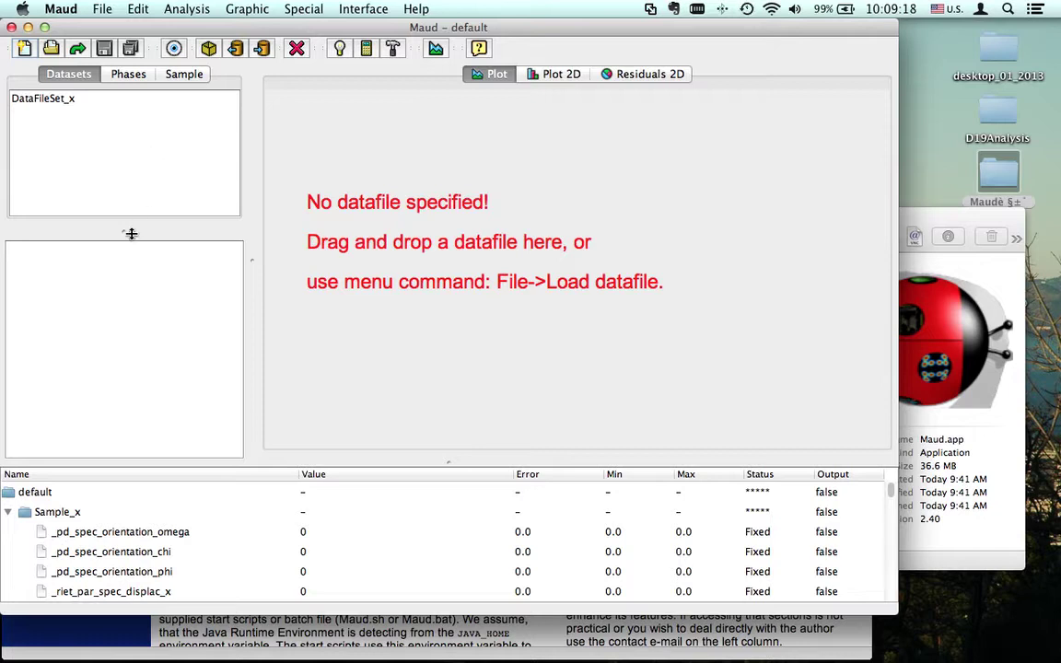
pyautogui.moveTo(123, 230); pyautogui.dragTo(126, 255)
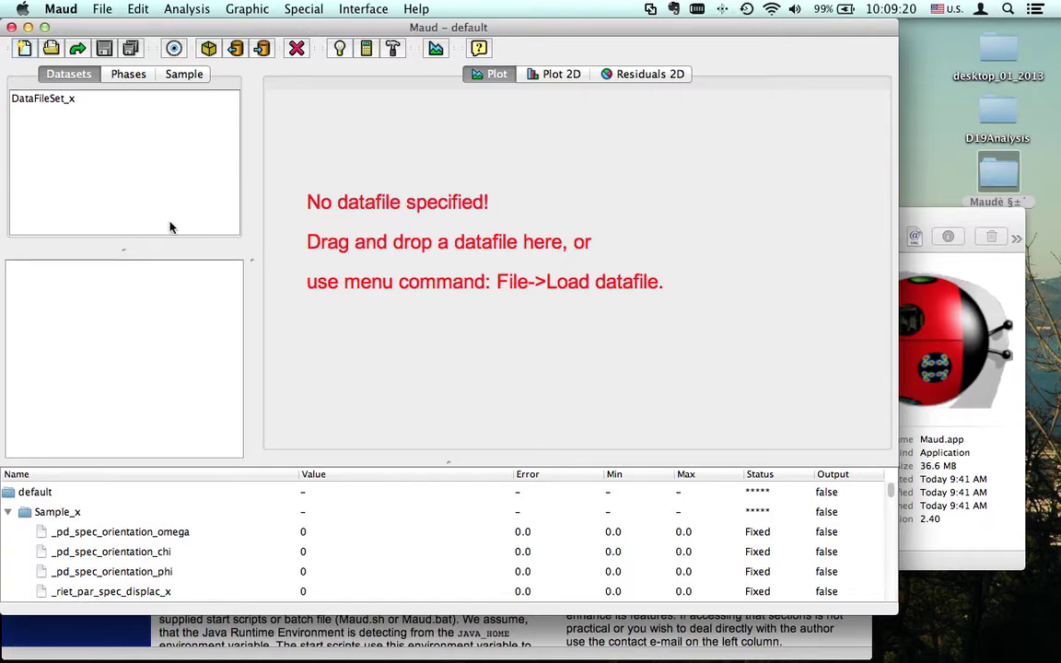
# Step: Make the Maud console visible and move its window aside over the lower part of the main window
pyautogui.click(362, 8)
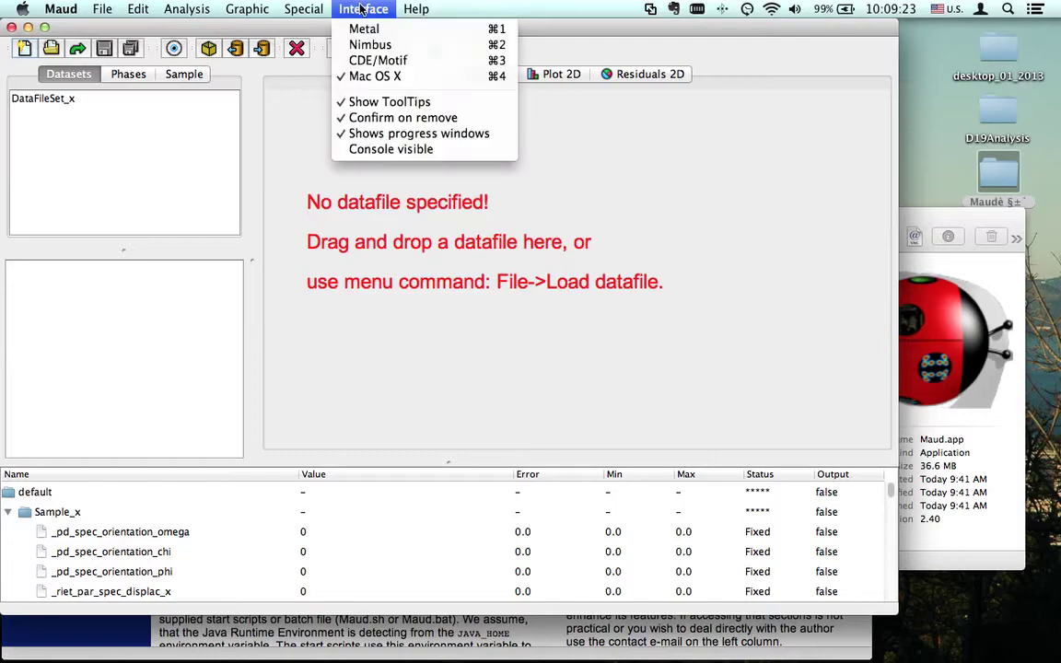
pyautogui.click(386, 149)
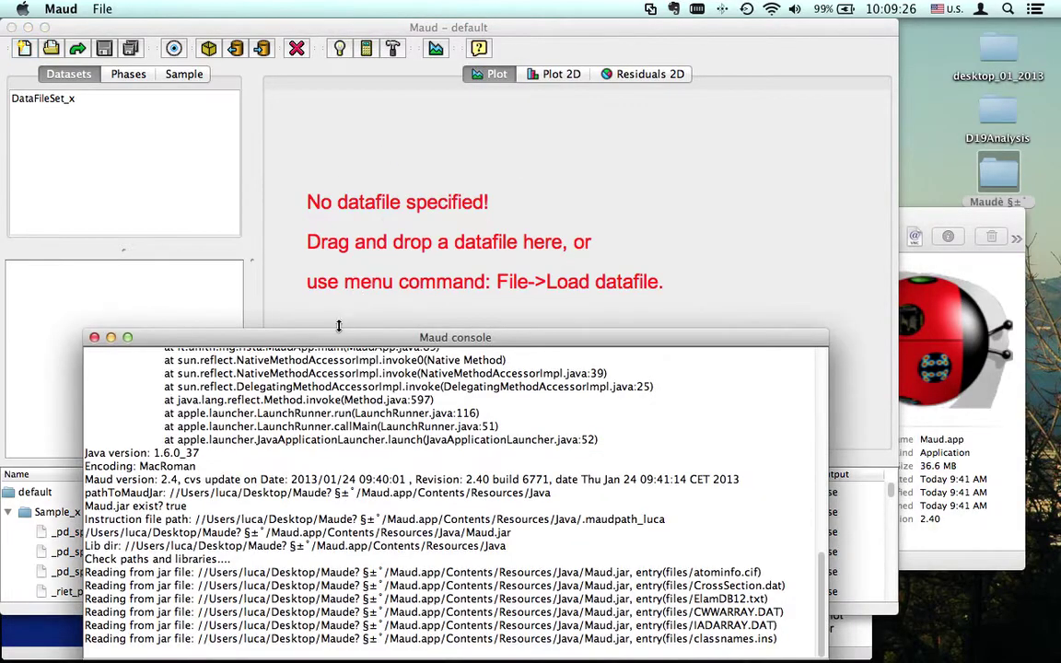
pyautogui.moveTo(344, 336); pyautogui.dragTo(568, 340)
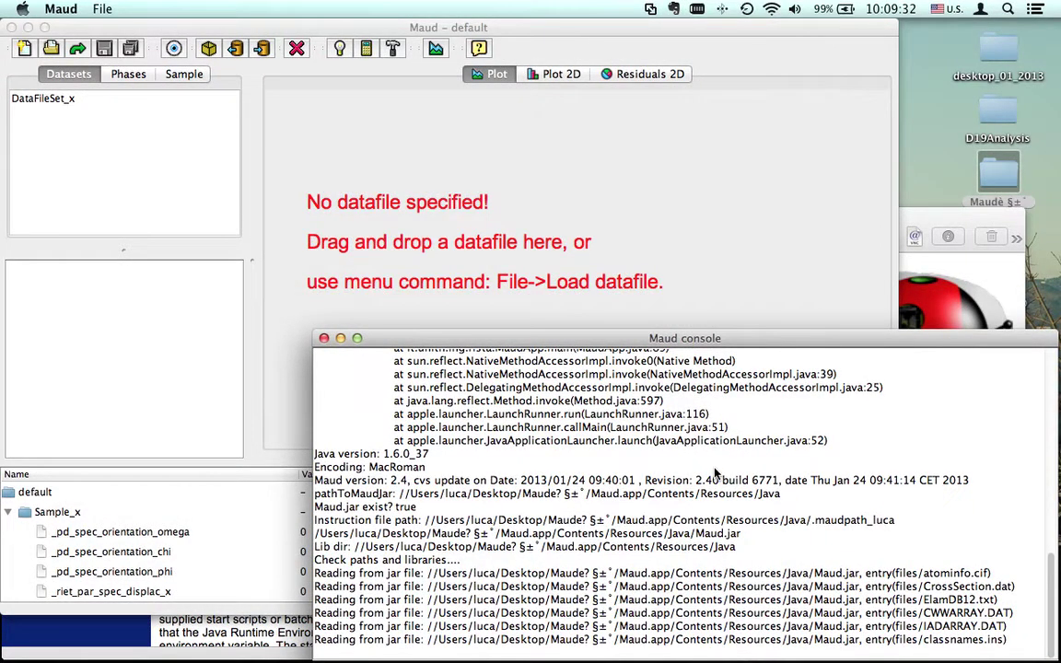
# Step: Open the startingLog file from the Maudè folder in TextWrangler and display it
pyautogui.click(928, 214)
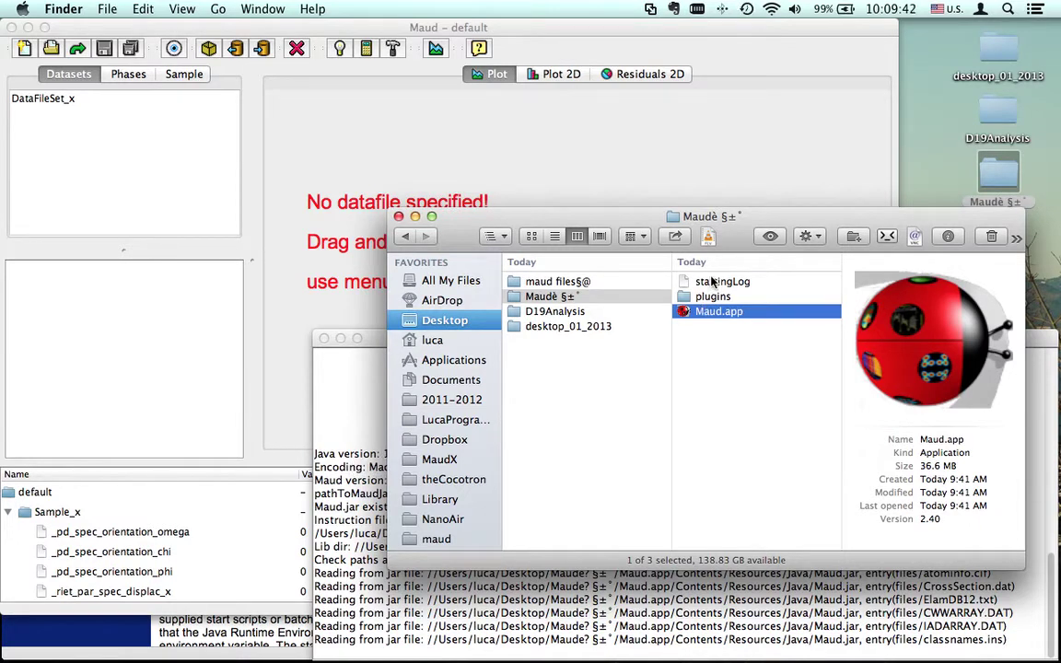
pyautogui.click(707, 281)
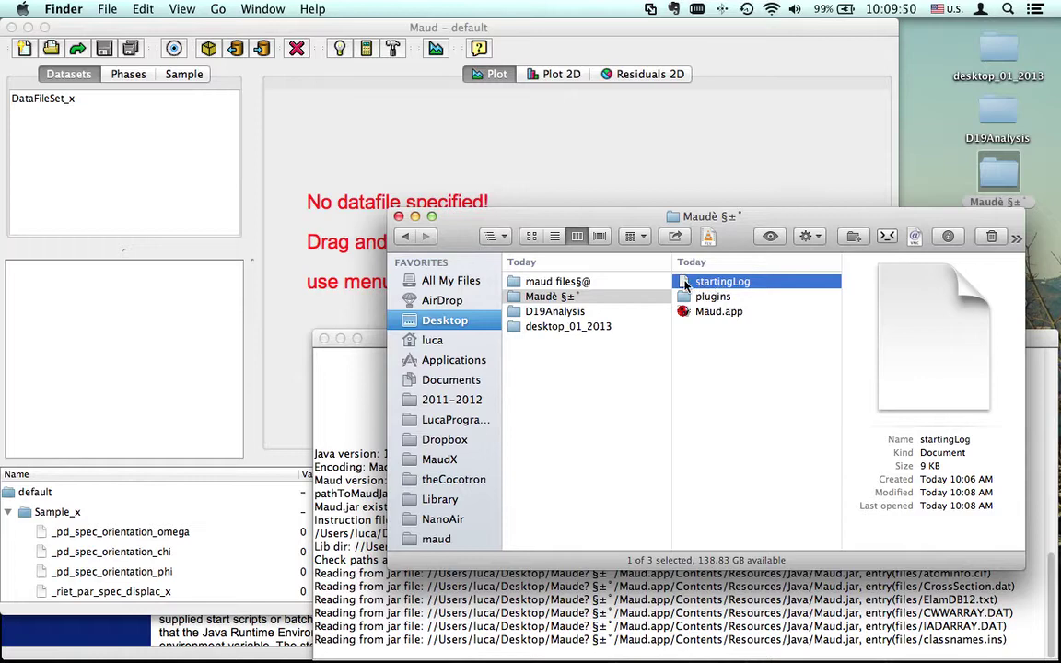
pyautogui.click(685, 286)
pyautogui.moveTo(685, 284); pyautogui.dragTo(758, 653)
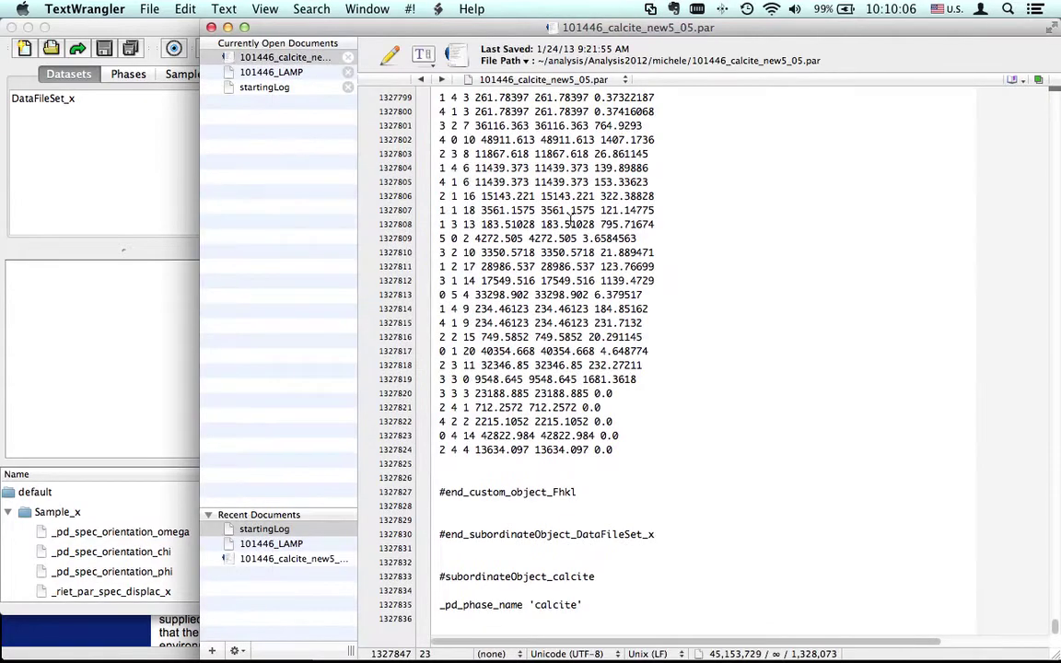
pyautogui.click(265, 88)
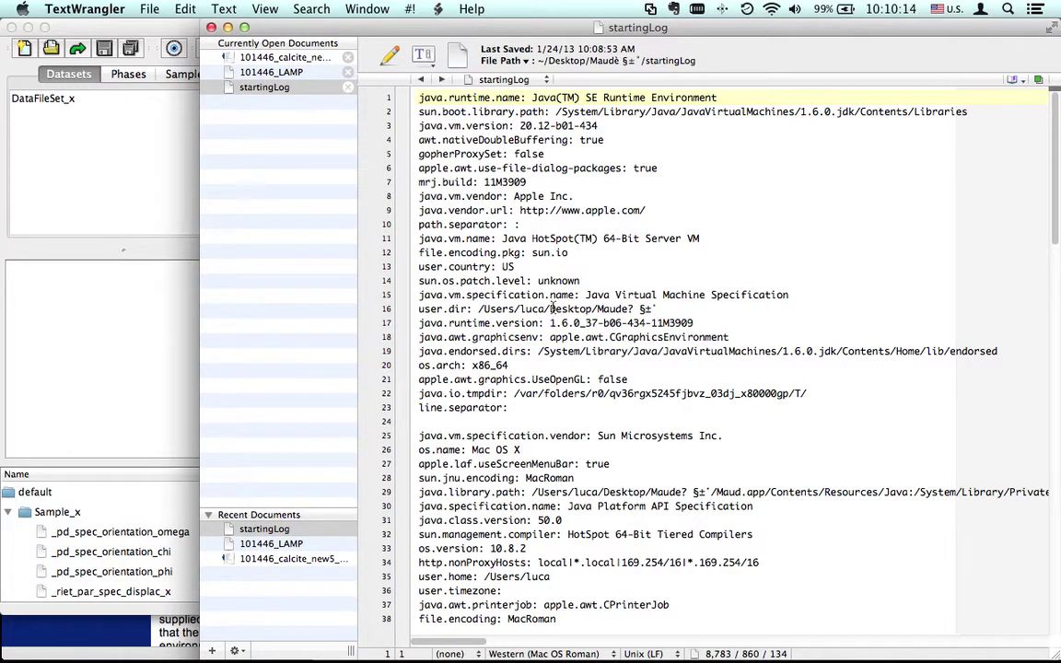
# Step: Read through the entire startingLog, examining the Java properties, classpath entries, folder paths and first-run messages
pyautogui.scroll(-5, 553, 309)
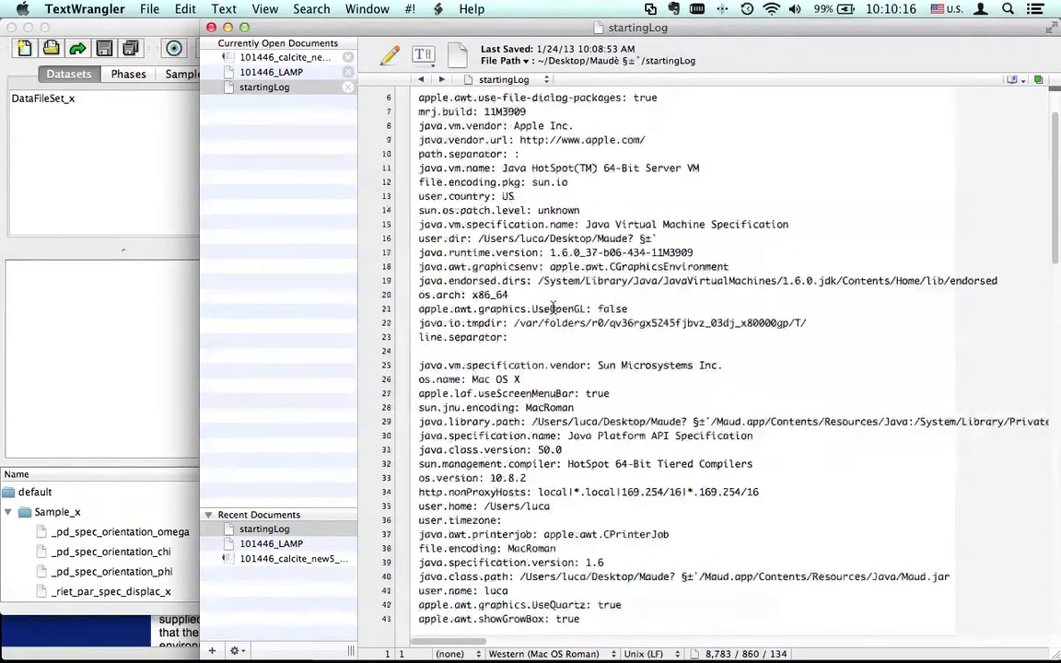
pyautogui.scroll(-15, 552, 308)
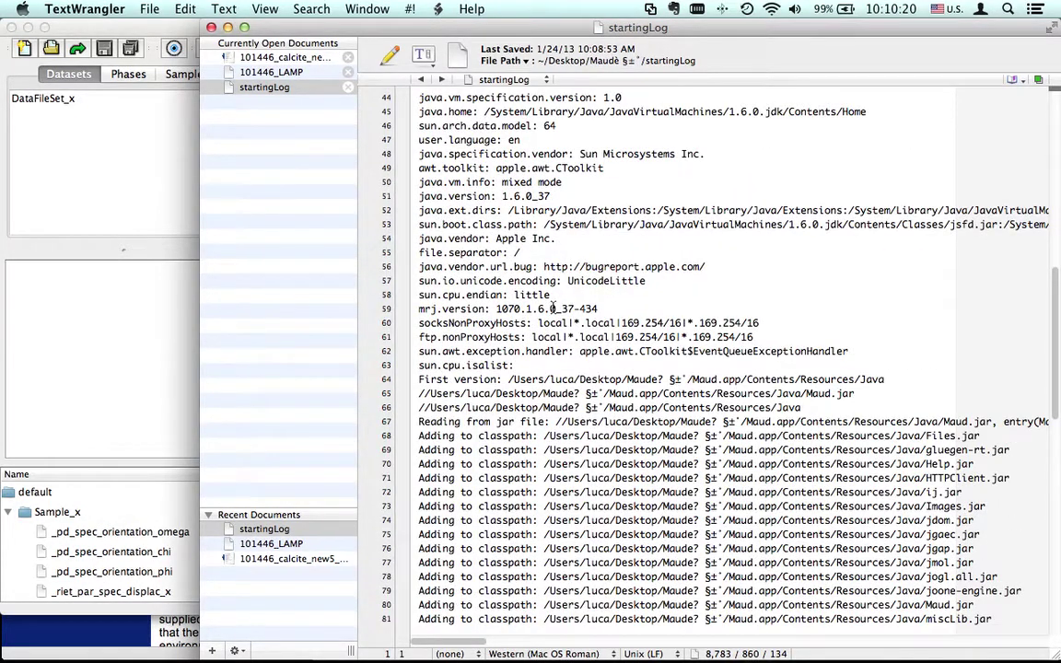
pyautogui.scroll(-3, 573, 309)
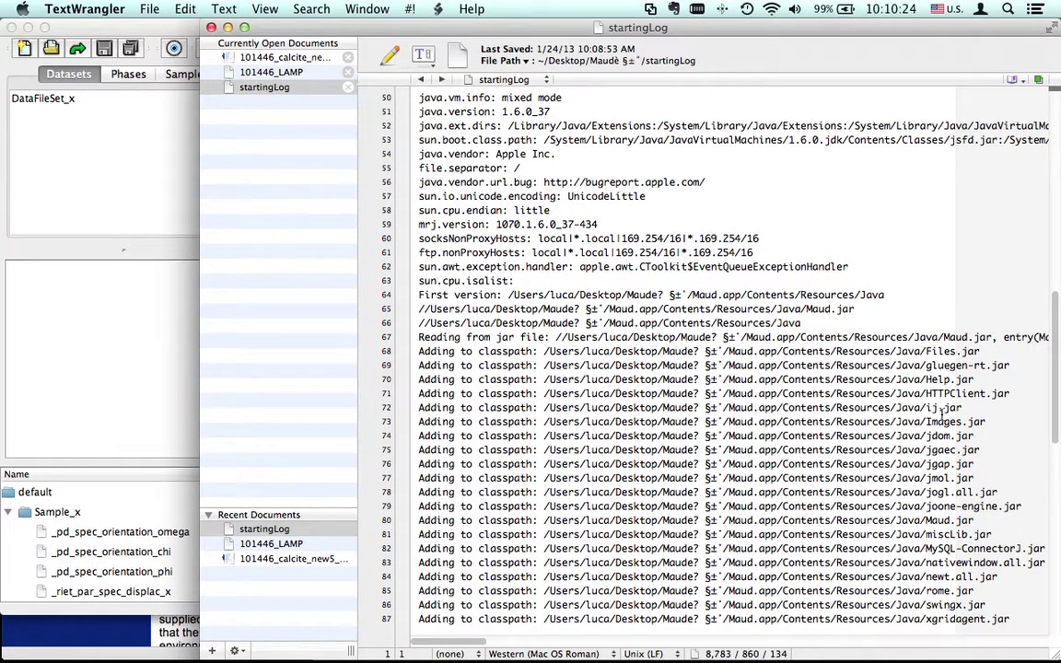
pyautogui.scroll(-10, 820, 436)
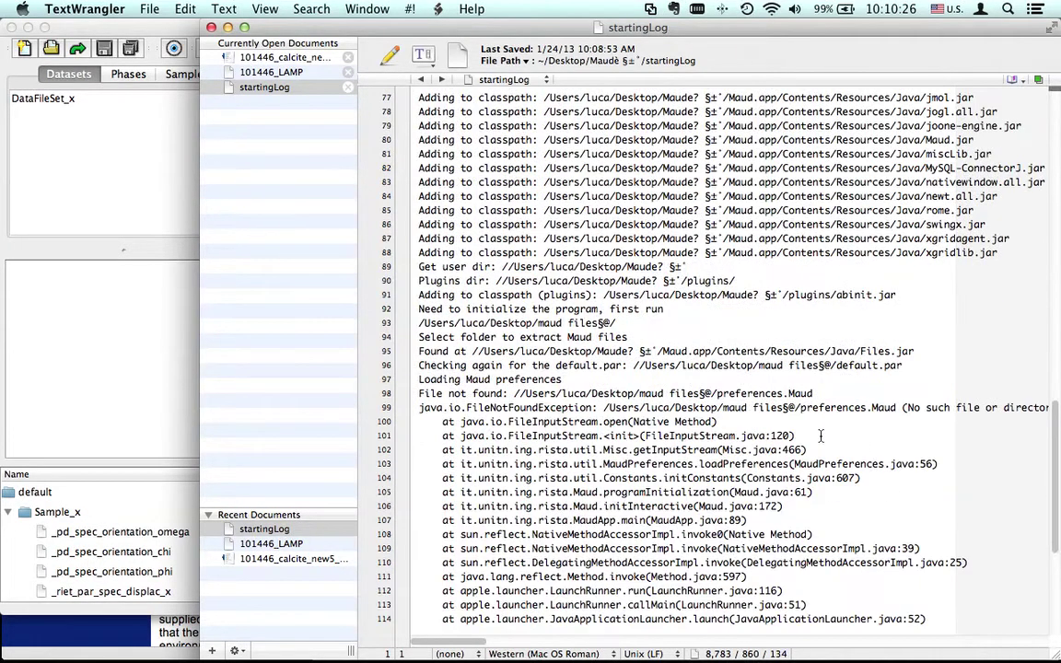
pyautogui.scroll(-2, 821, 436)
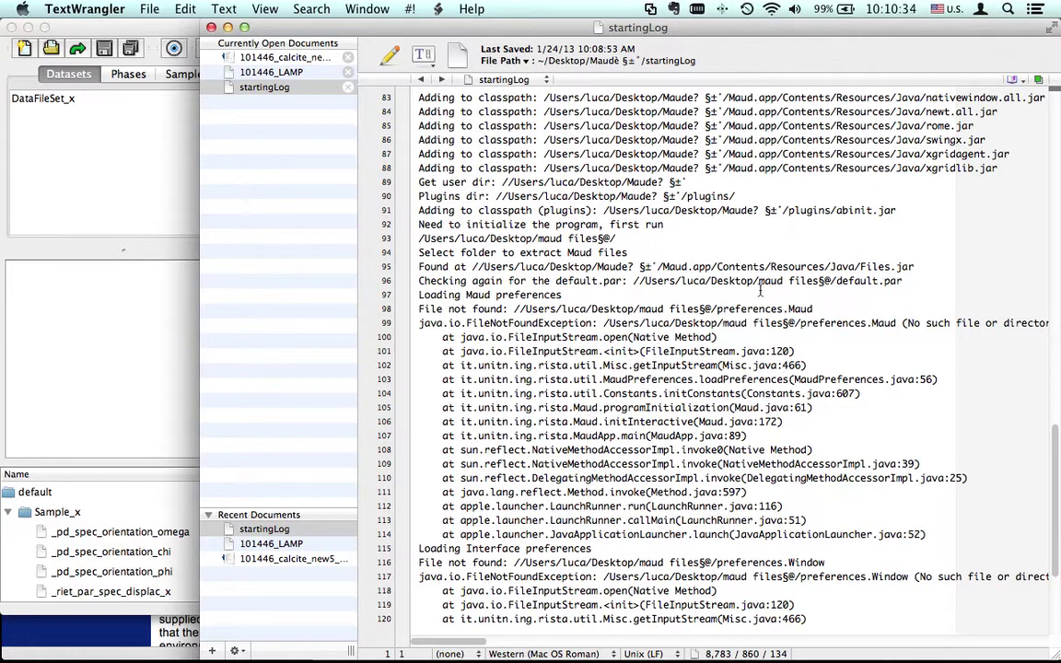
pyautogui.scroll(-5, 665, 337)
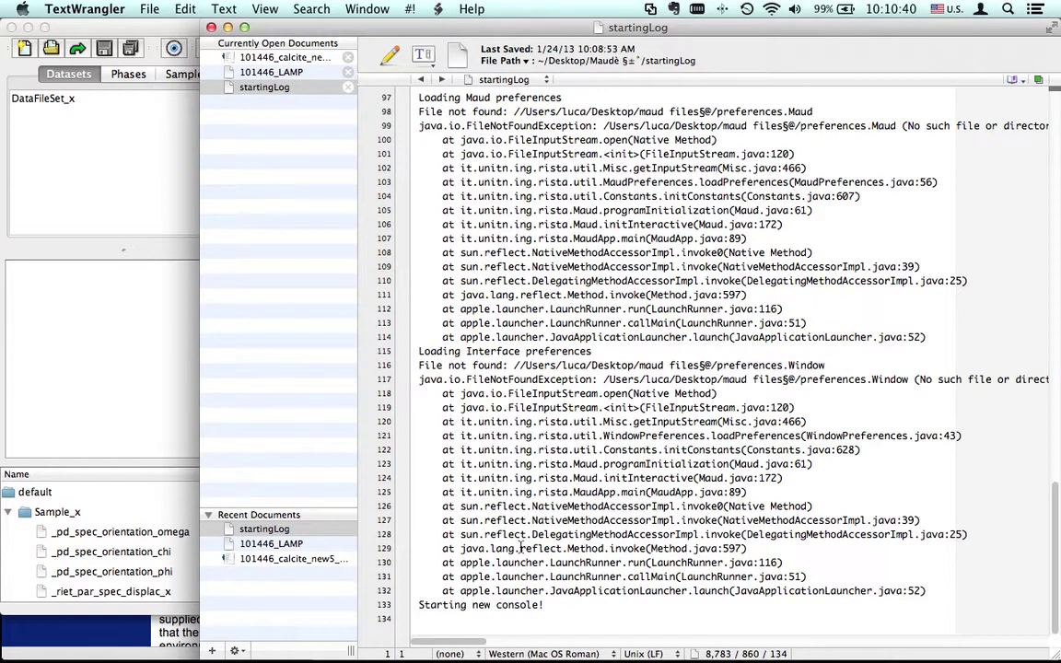
pyautogui.scroll(20, 625, 477)
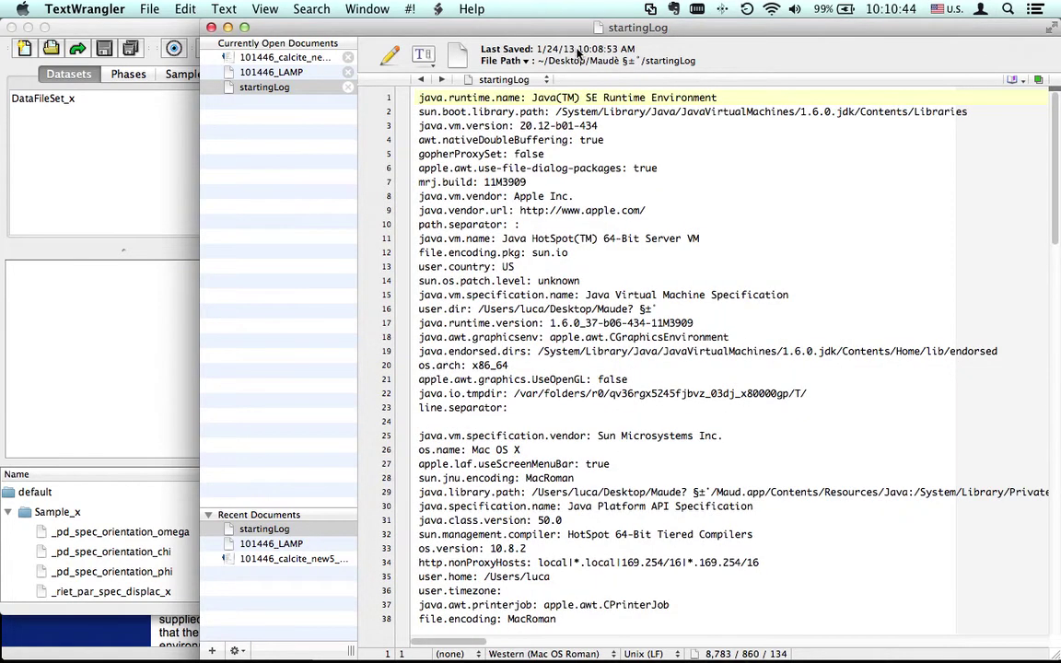
pyautogui.moveTo(503, 27); pyautogui.dragTo(500, 579)
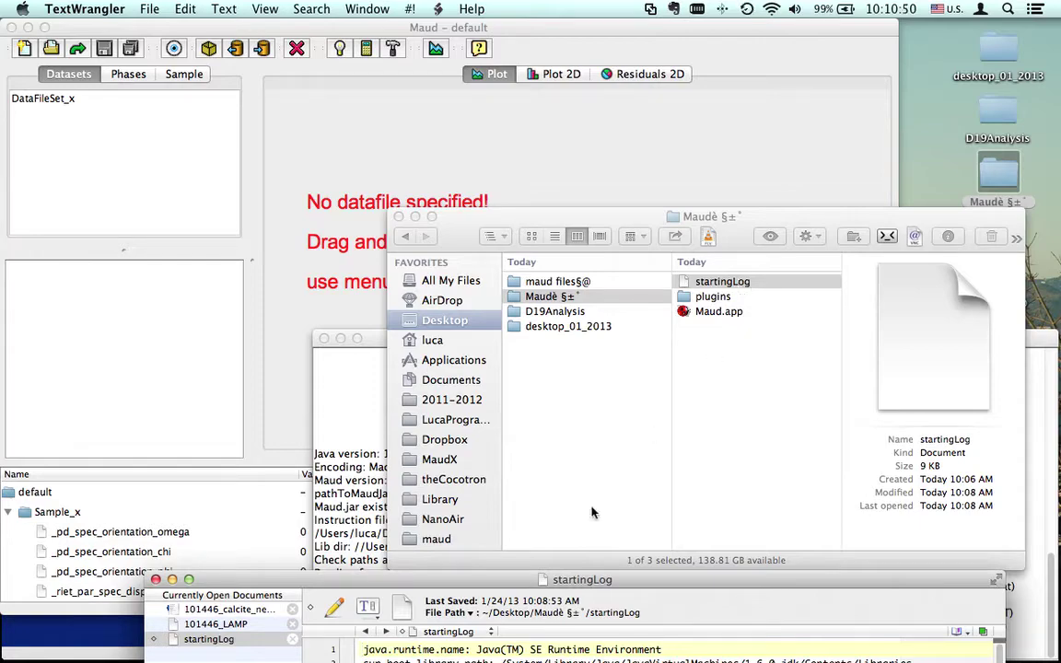
pyautogui.moveTo(481, 608); pyautogui.dragTo(526, 38)
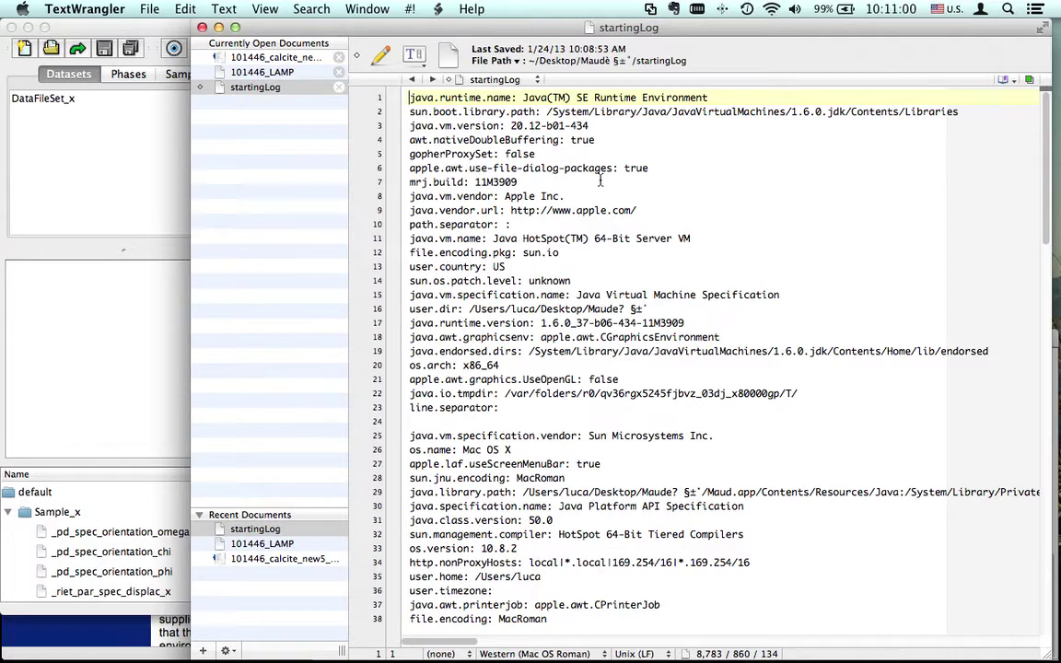
pyautogui.moveTo(770, 33); pyautogui.dragTo(746, 32)
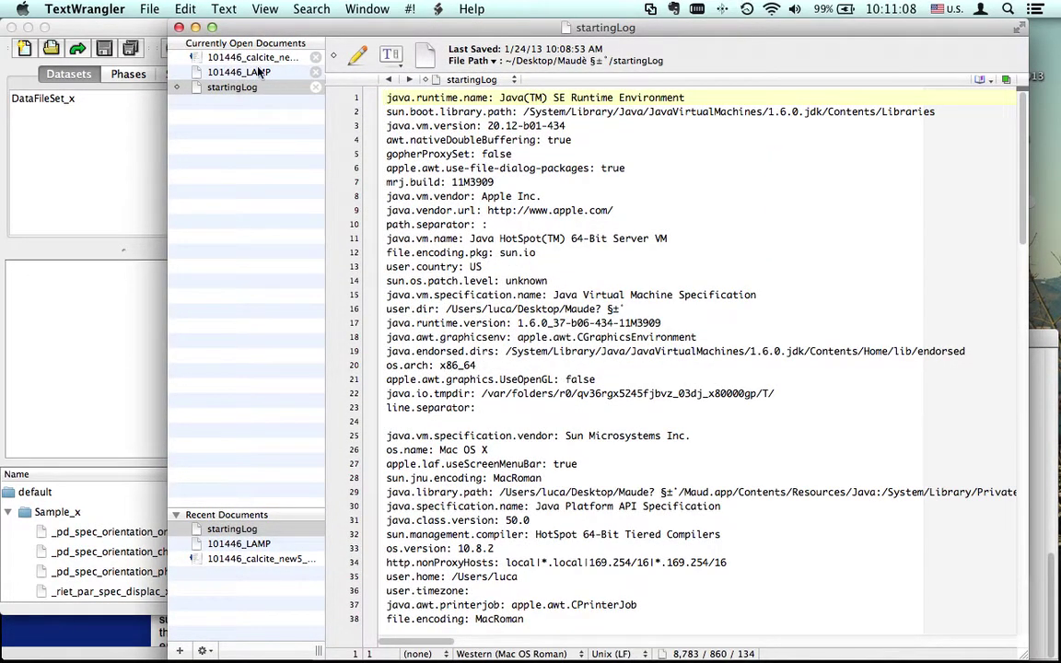
# Step: Close the startingLog document, hide TextWrangler, and move the Finder window away from the Maud console
pyautogui.click(315, 88)
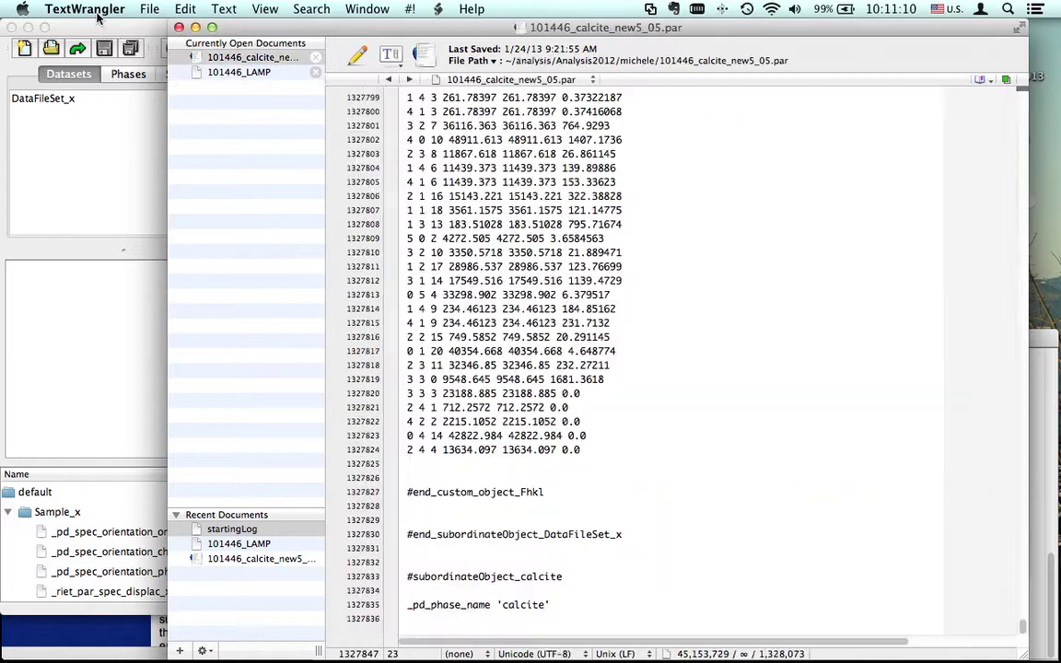
pyautogui.click(85, 8)
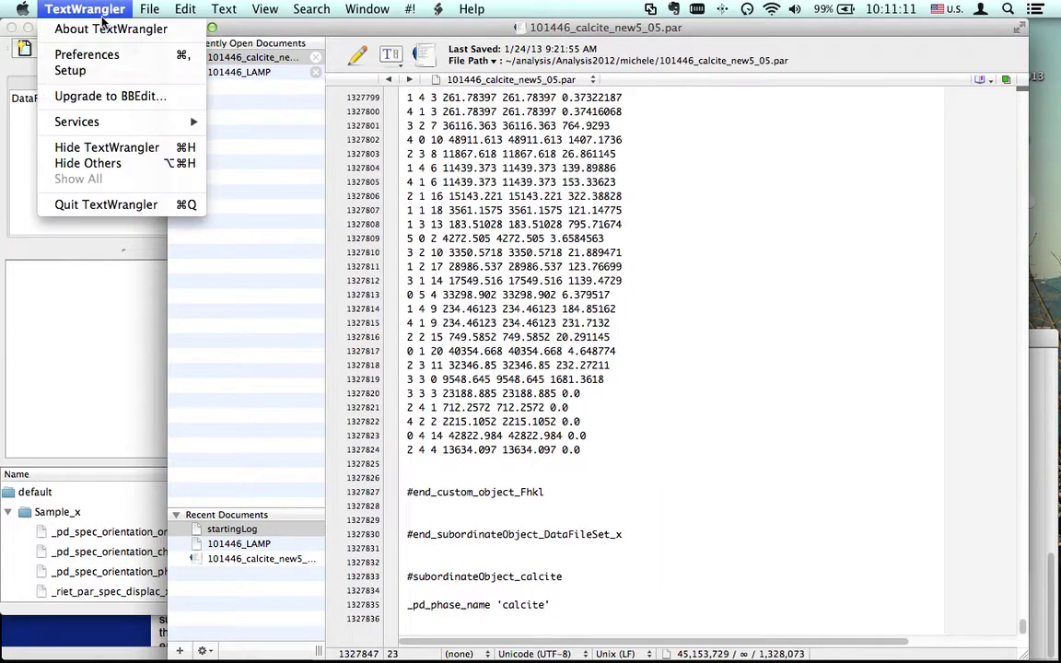
pyautogui.click(118, 149)
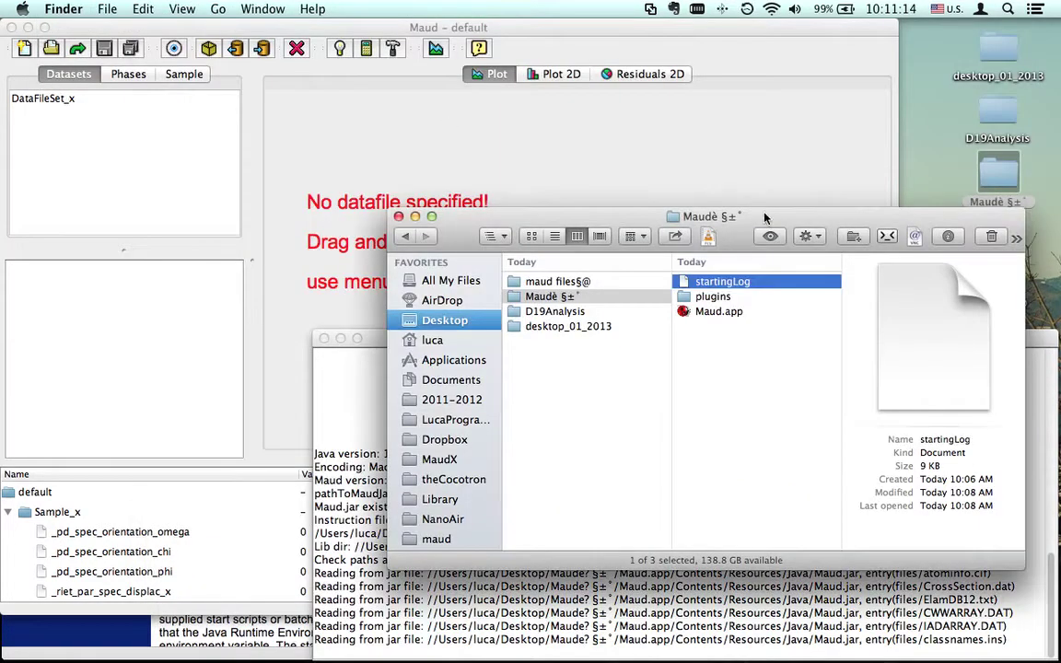
pyautogui.moveTo(757, 210); pyautogui.dragTo(788, 177)
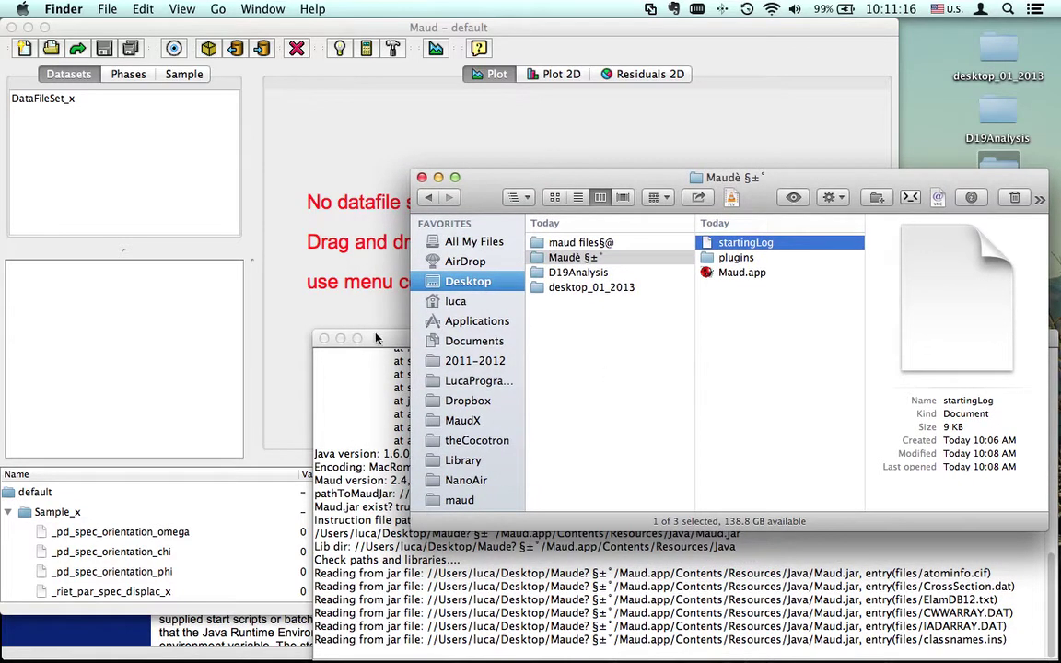
# Step: Bring the Maud console in front of the main Maud window and hide it
pyautogui.click(344, 30)
pyautogui.click(995, 604)
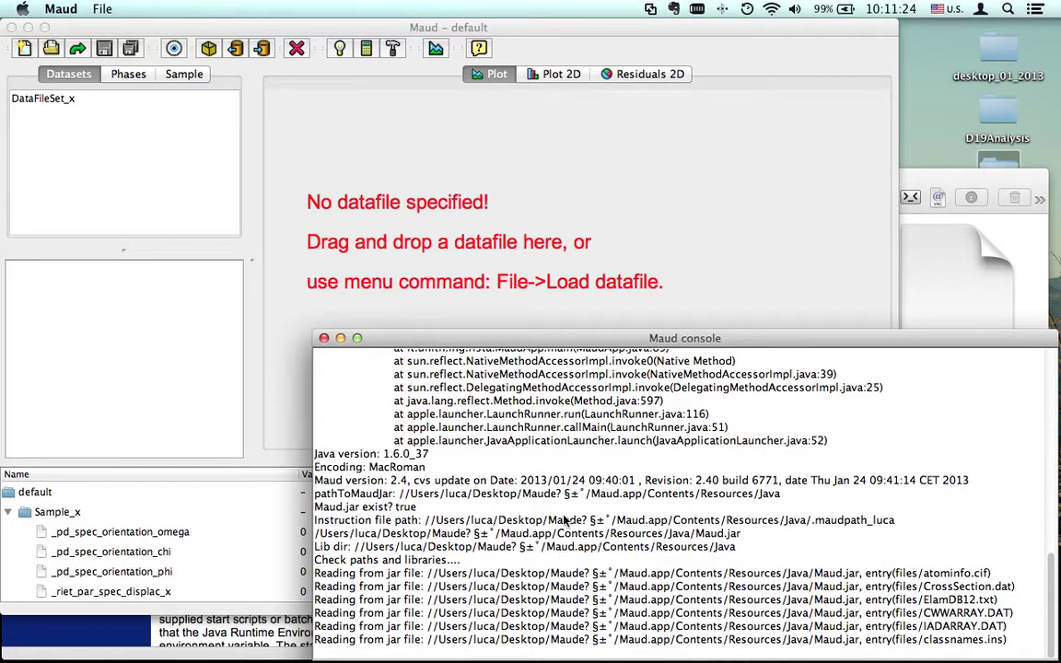
pyautogui.click(92, 9)
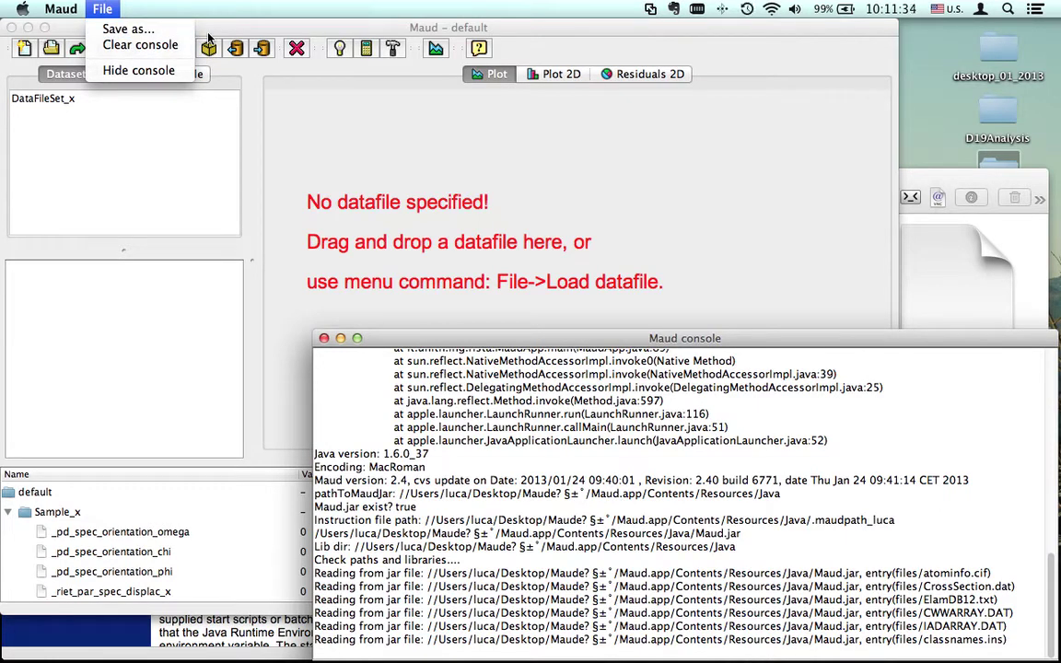
pyautogui.click(108, 12)
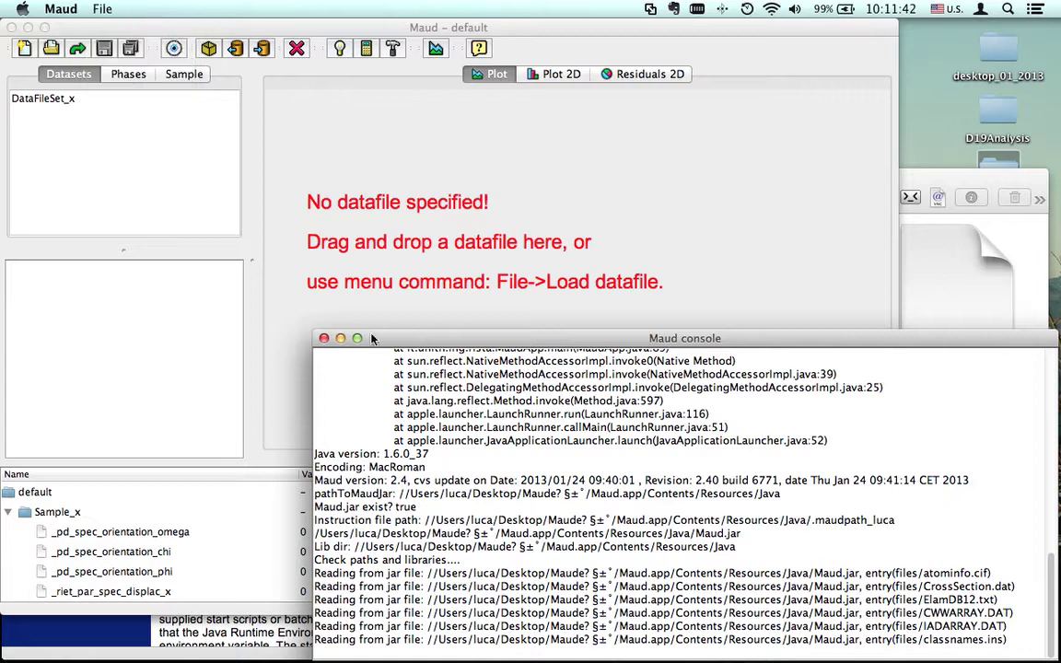
pyautogui.click(101, 9)
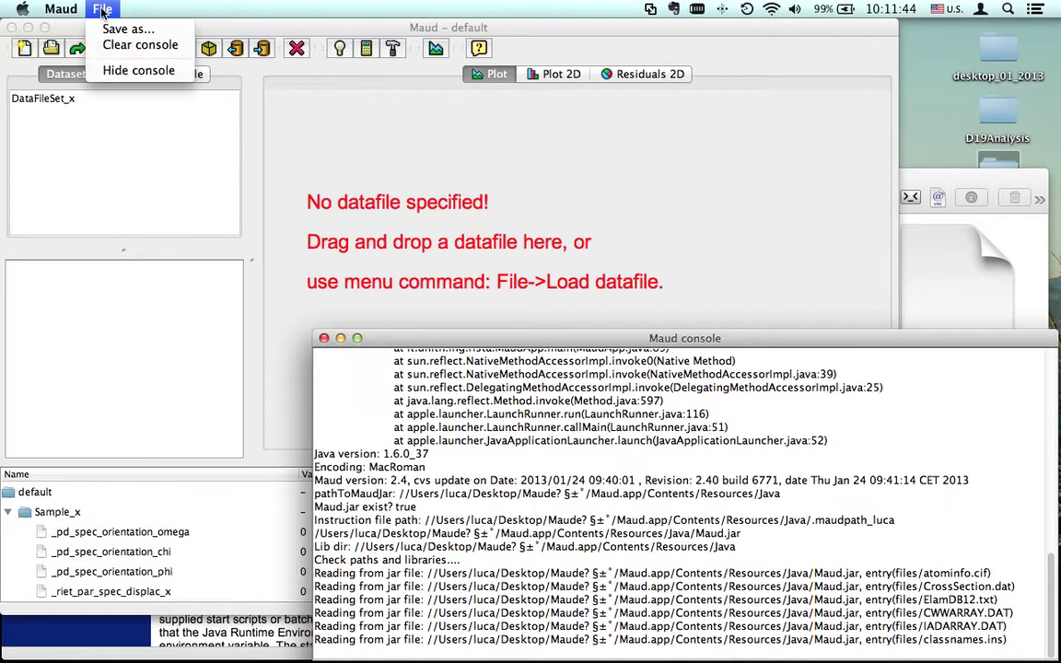
pyautogui.click(115, 73)
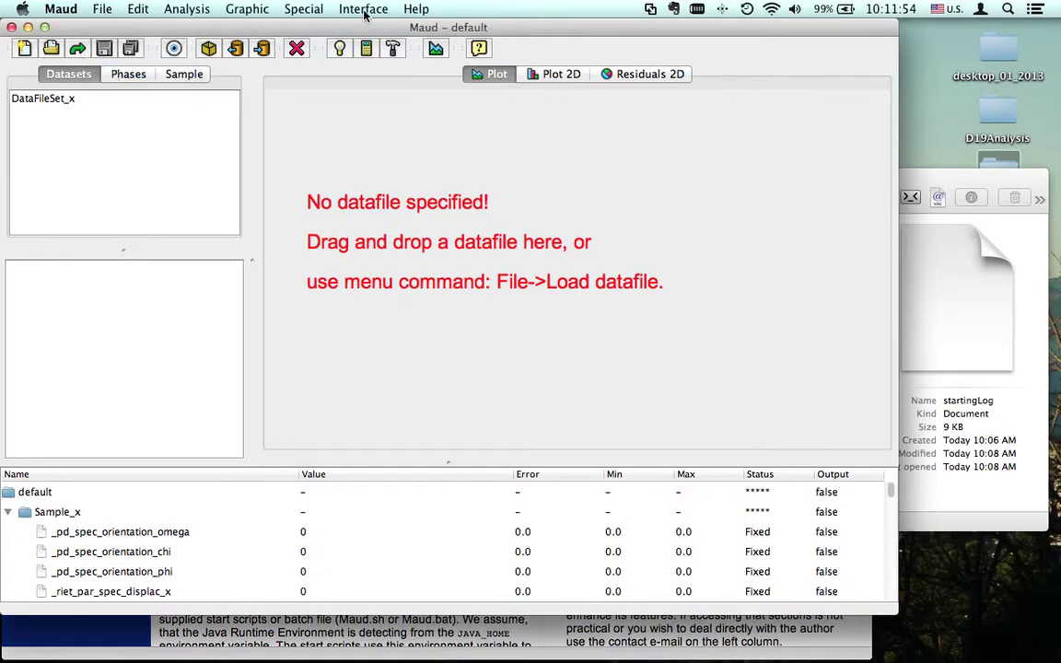
# Step: Make the Maud console visible again and read back through its startup messages
pyautogui.click(354, 9)
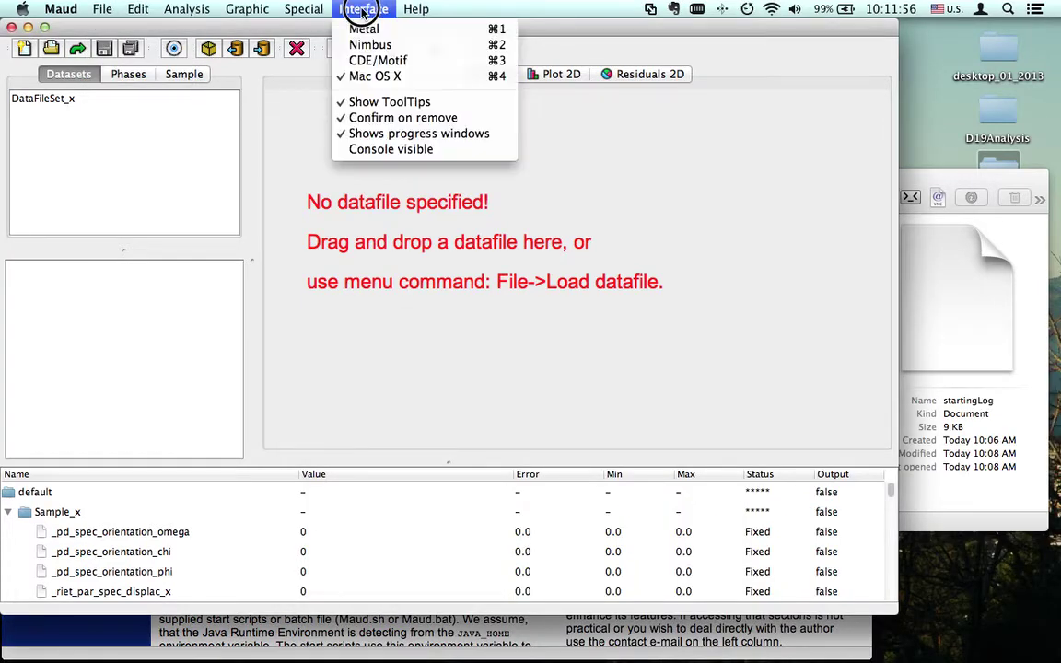
pyautogui.click(375, 151)
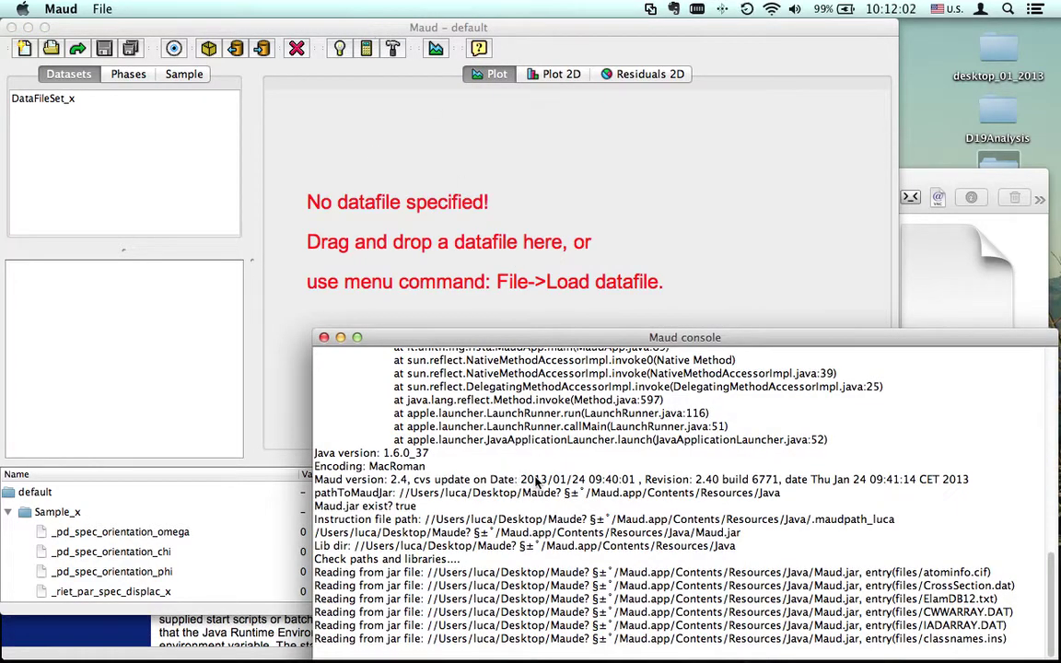
pyautogui.scroll(5, 539, 461)
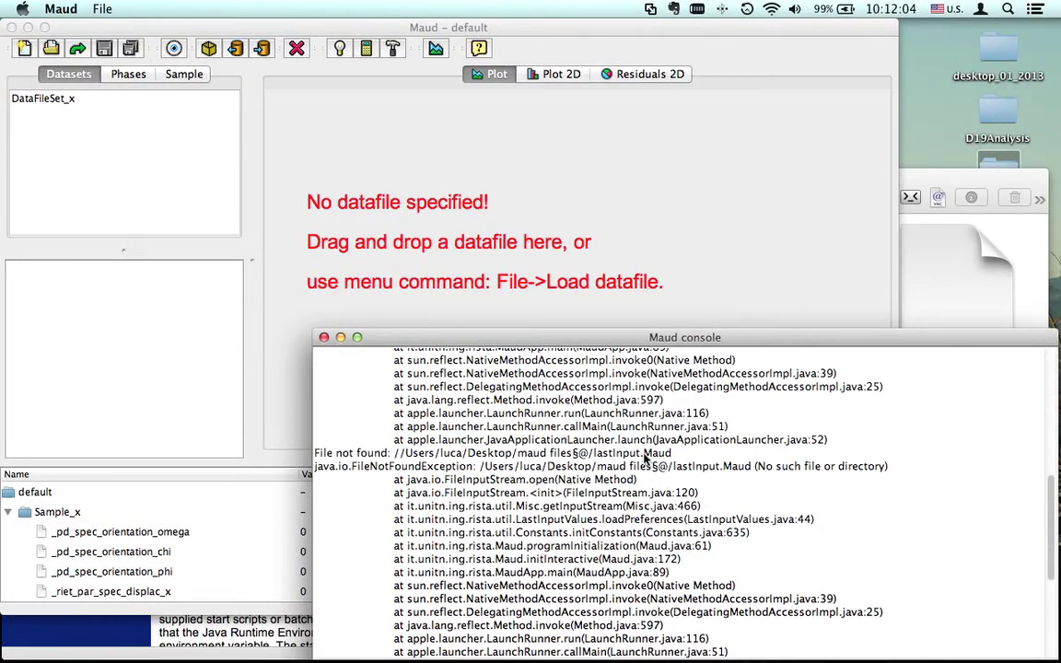
pyautogui.scroll(5, 646, 457)
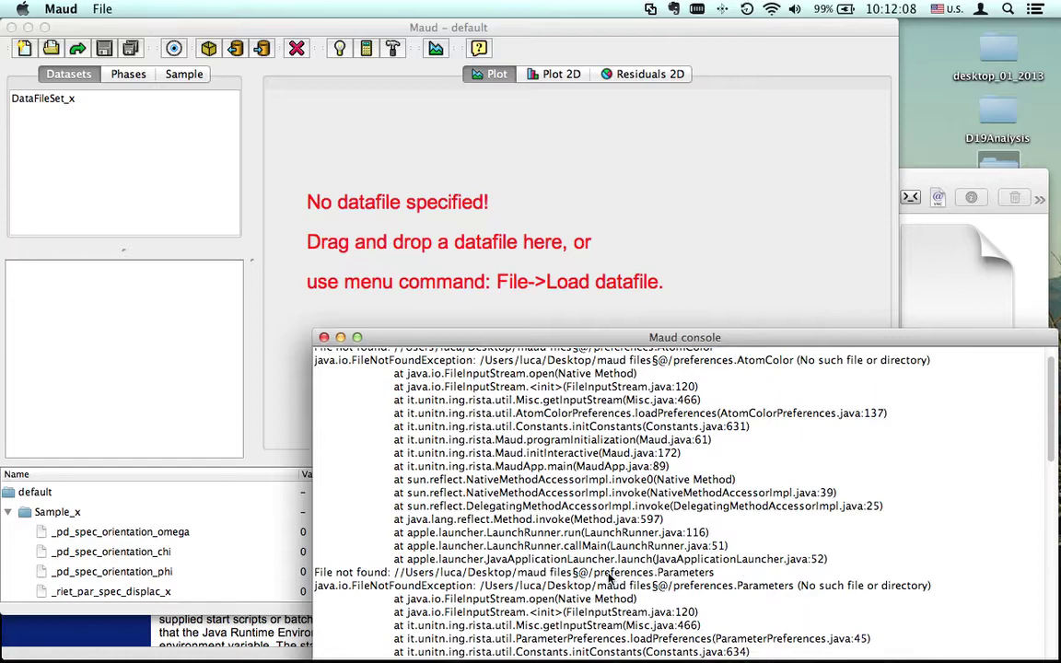
pyautogui.scroll(3, 608, 576)
pyautogui.scroll(-3, 590, 424)
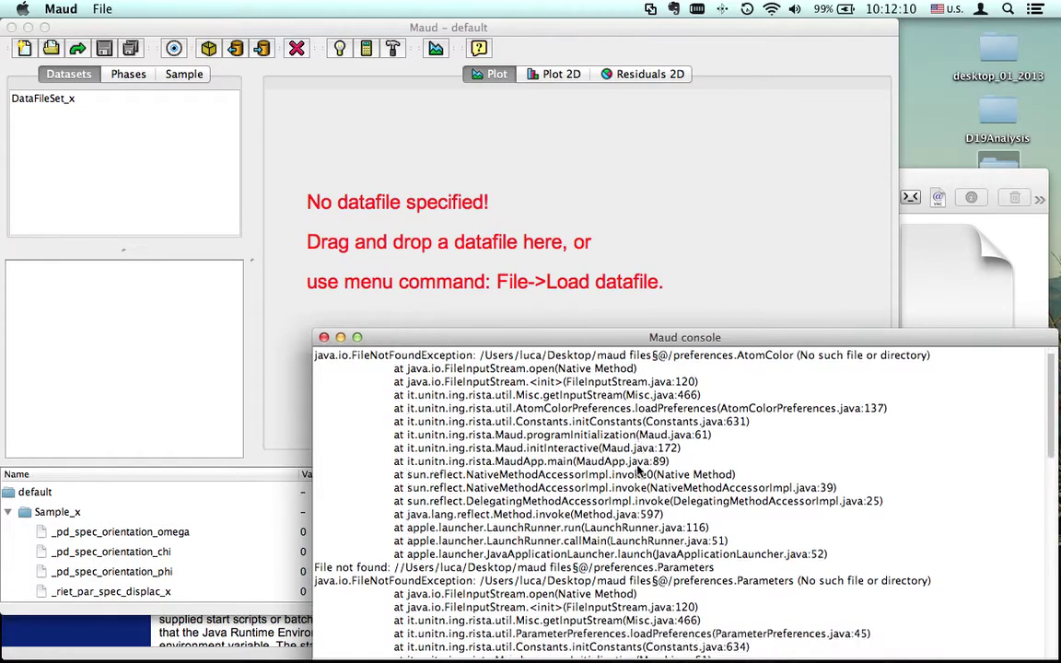
pyautogui.scroll(-10, 608, 446)
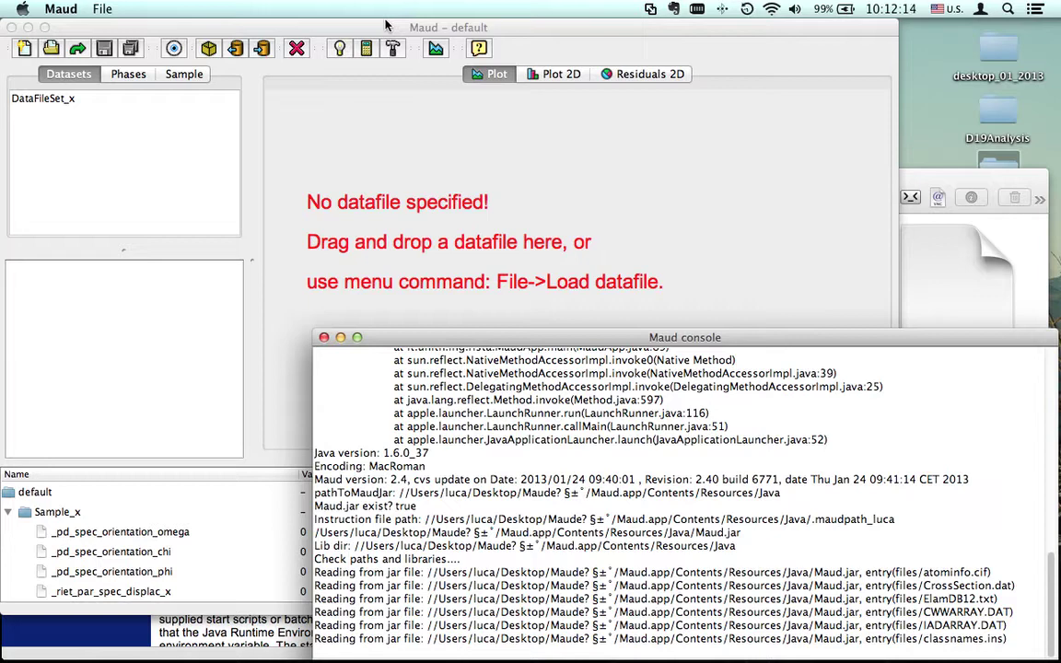
# Step: Quit Maud, confirming the exit, and relaunch Maud.app from the Maudè folder
pyautogui.click(354, 26)
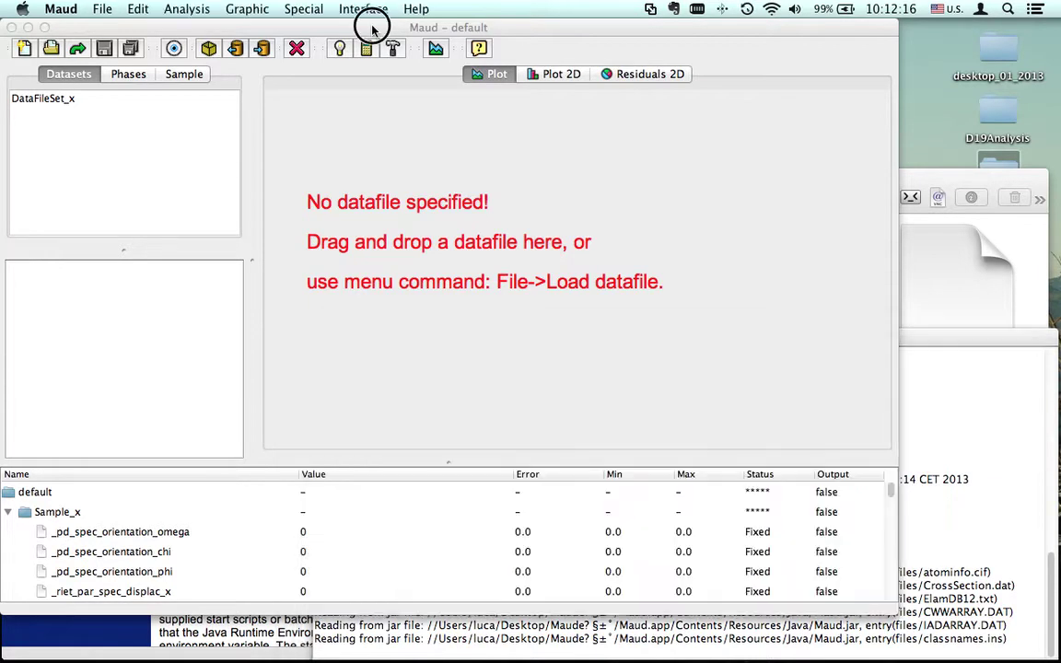
pyautogui.click(13, 28)
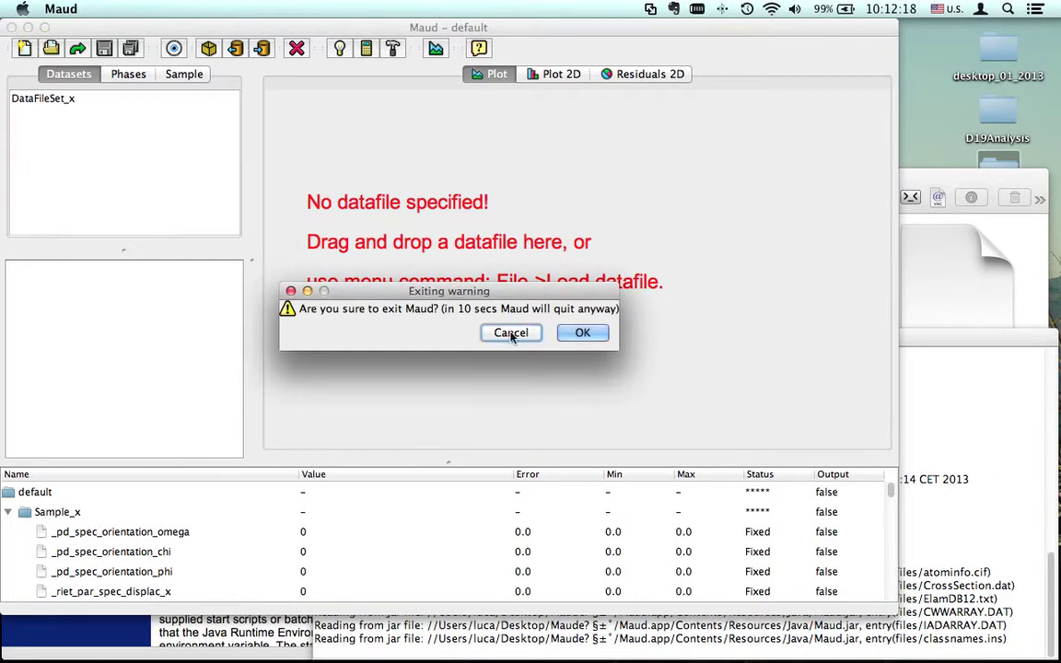
pyautogui.click(580, 334)
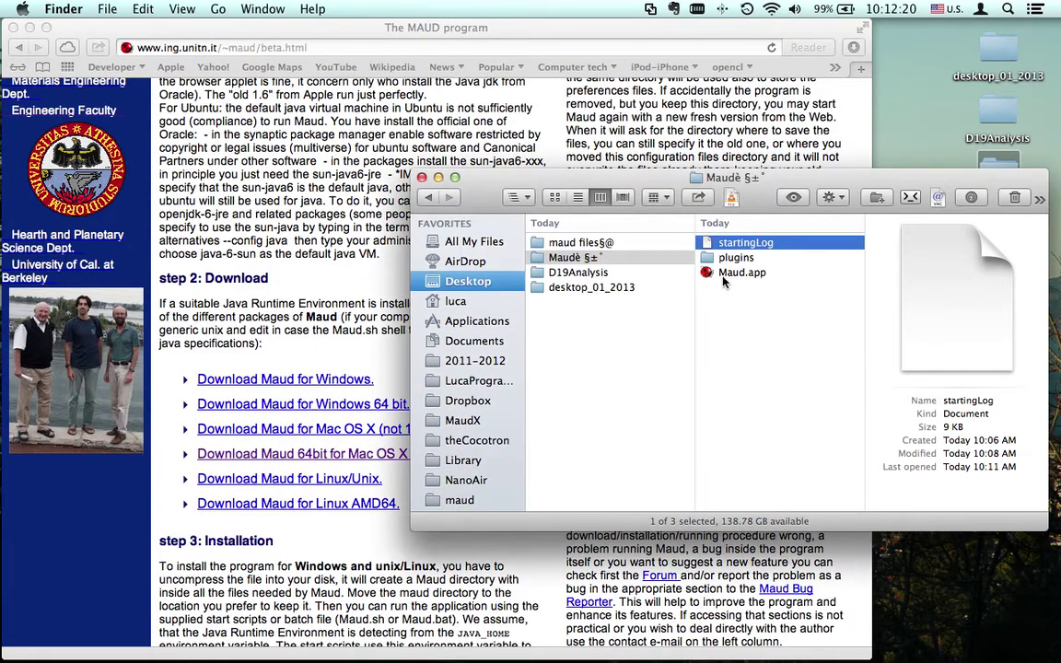
pyautogui.click(706, 275)
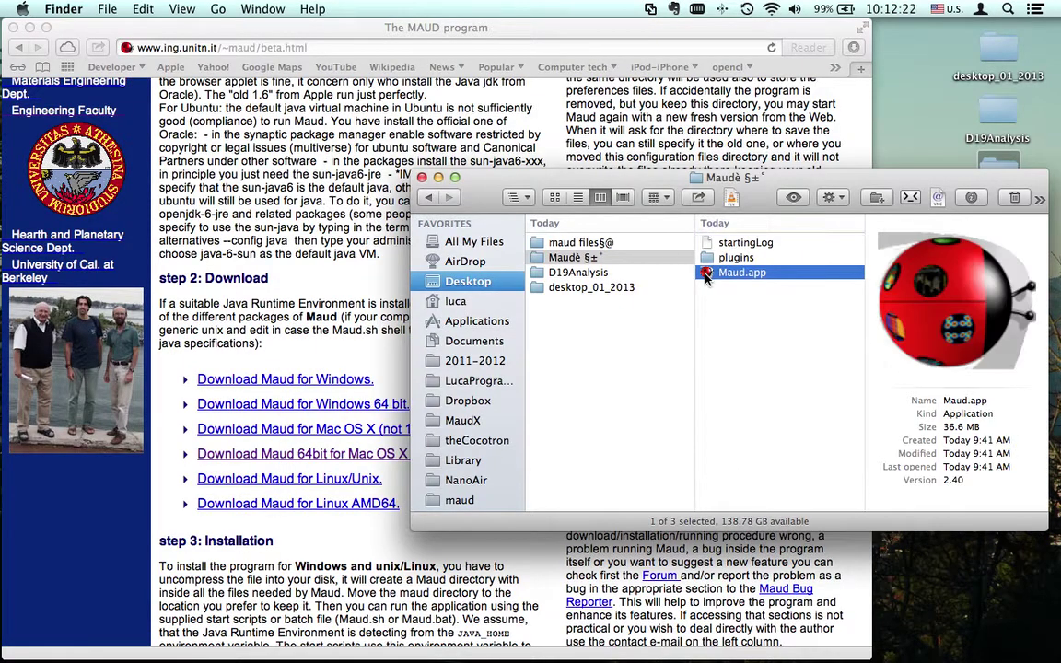
pyautogui.doubleClick(706, 275)
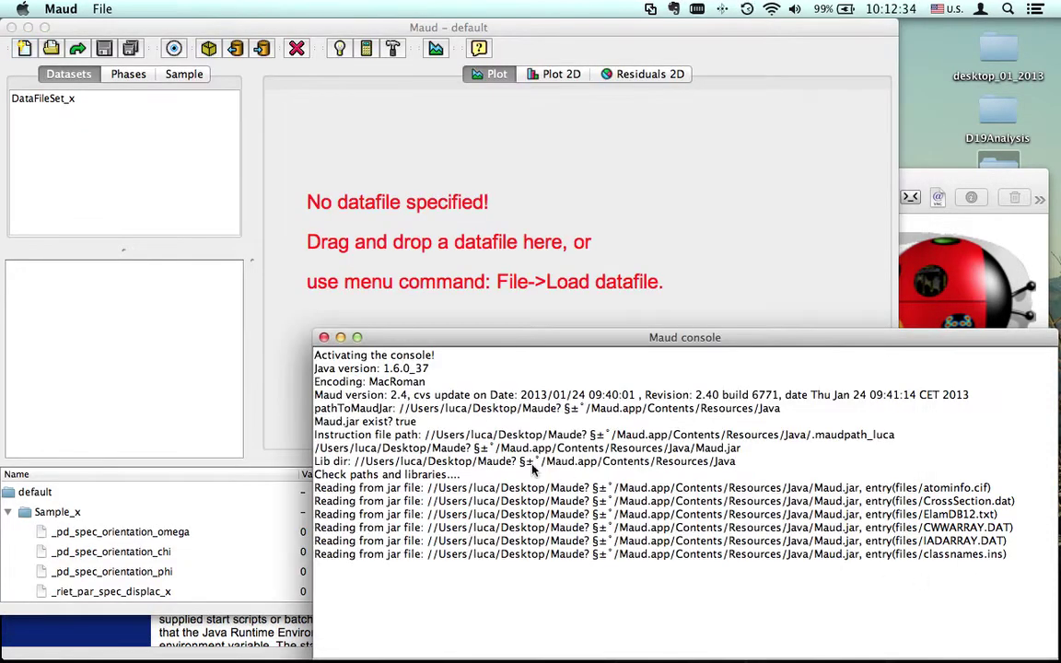
# Step: Open the DataFileSet_x dataset for editing in the main Maud window and shift its dialog clear of the dataset list
pyautogui.click(317, 29)
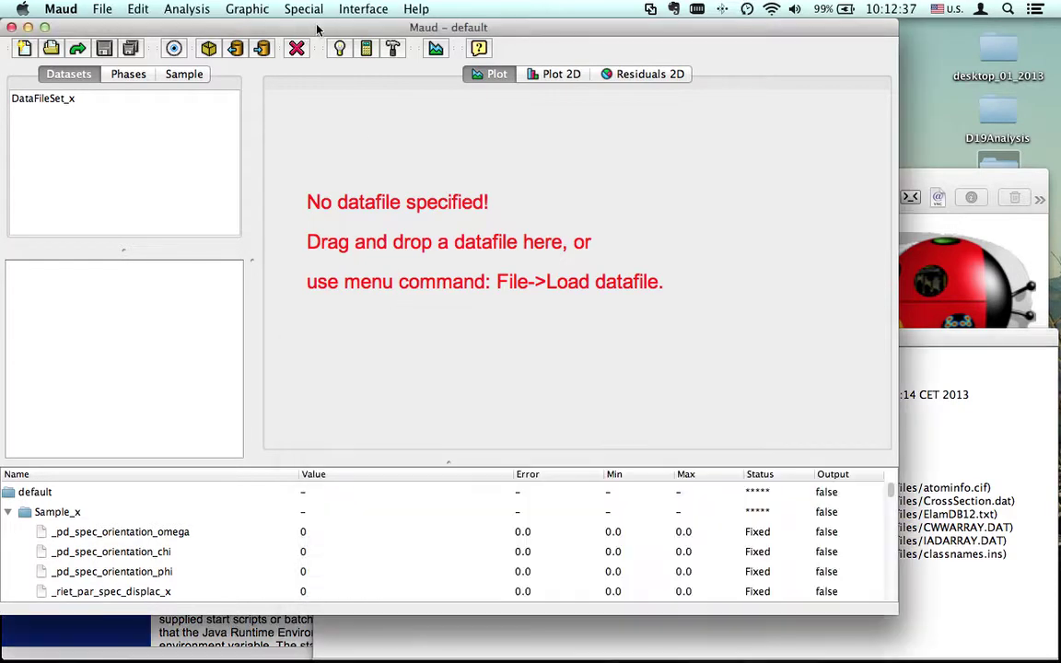
pyautogui.click(64, 106)
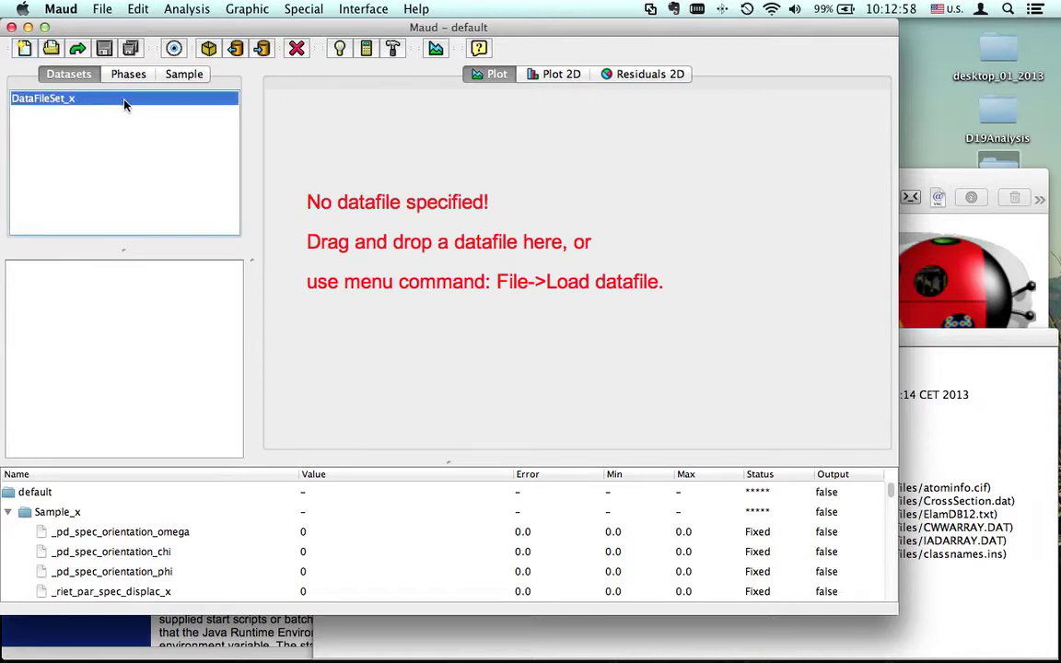
pyautogui.click(175, 50)
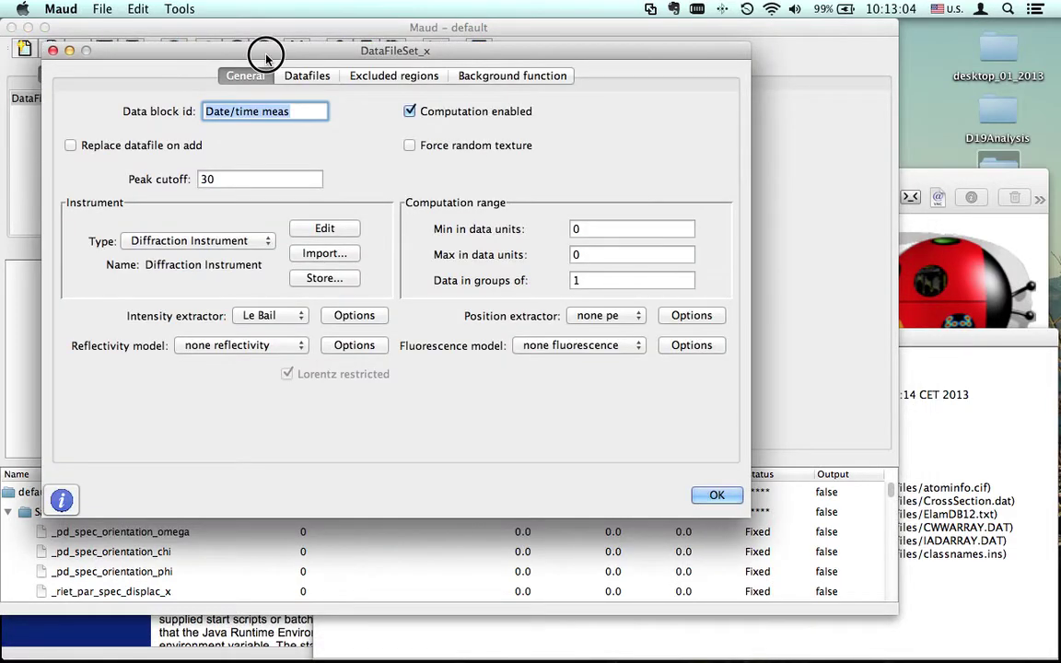
pyautogui.moveTo(263, 50); pyautogui.dragTo(356, 74)
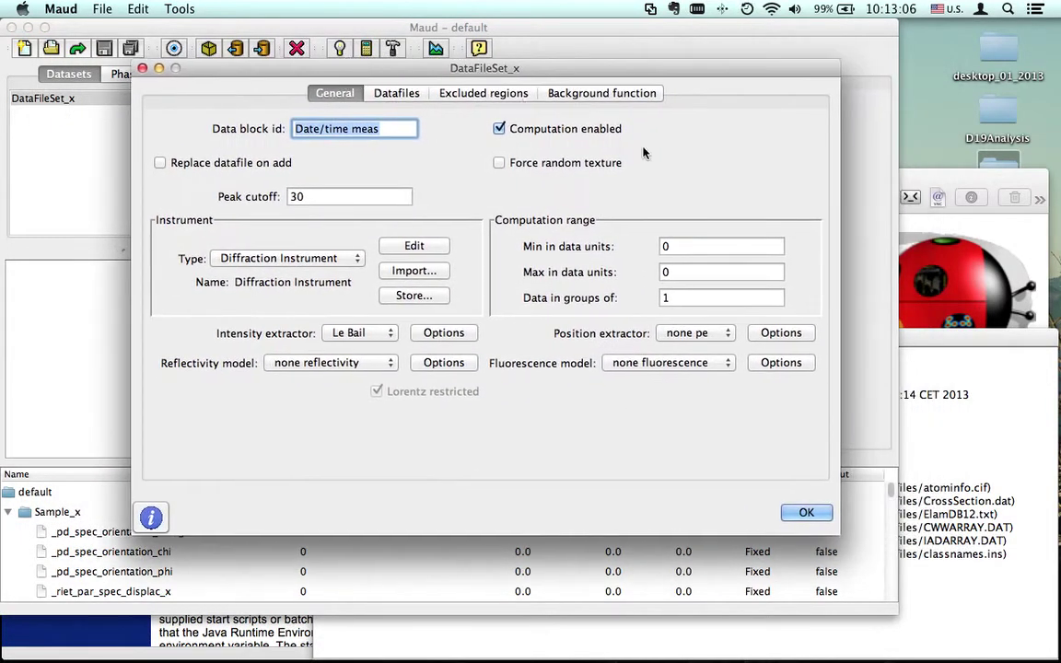
# Step: Switch to Safari and search the web for "D19 ILL detector"
pyautogui.moveTo(611, 656)
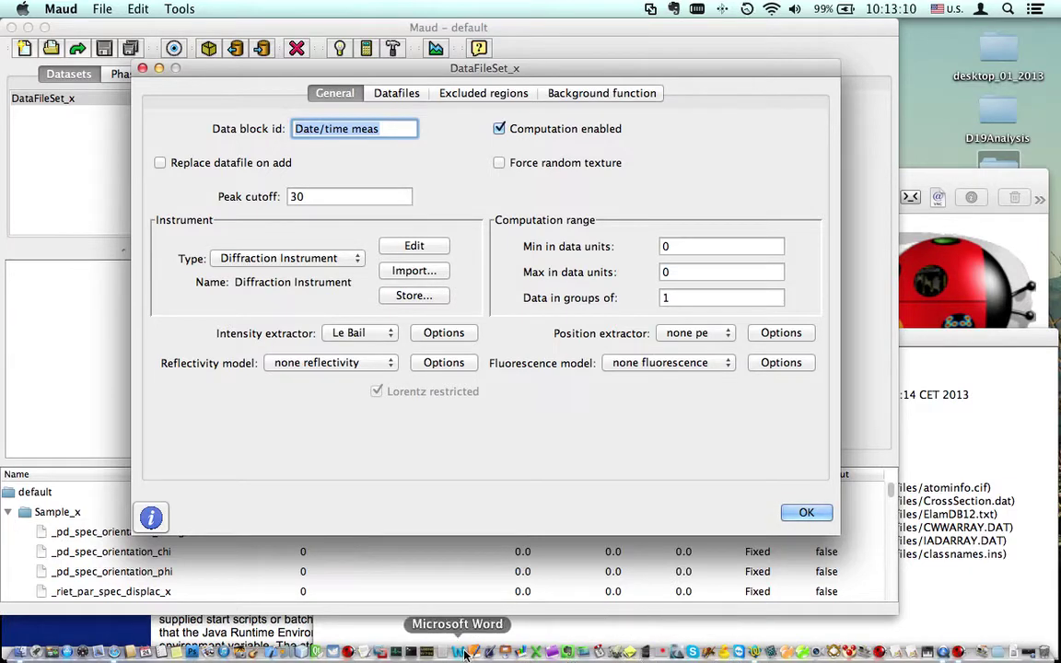
pyautogui.click(113, 652)
pyautogui.click(315, 48)
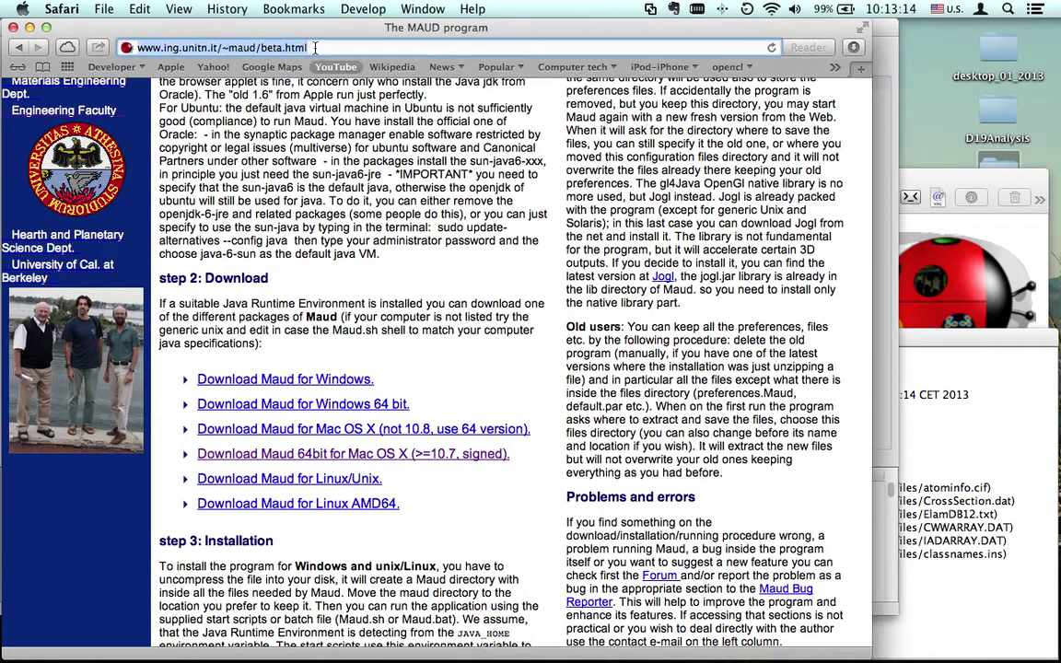
pyautogui.write('D')
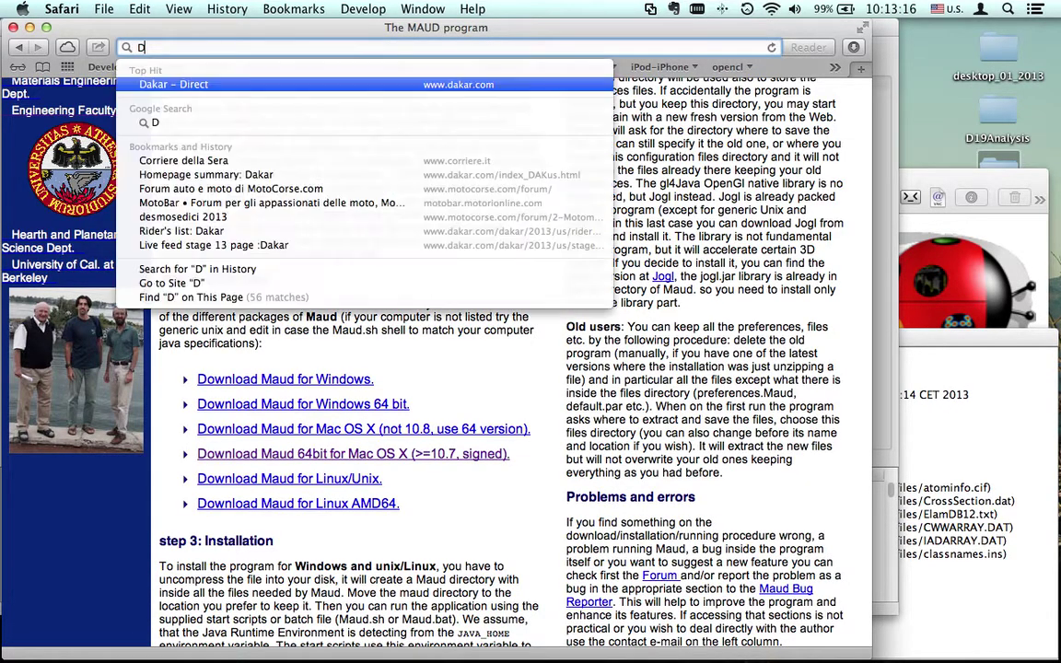
pyautogui.write('19 ILL')
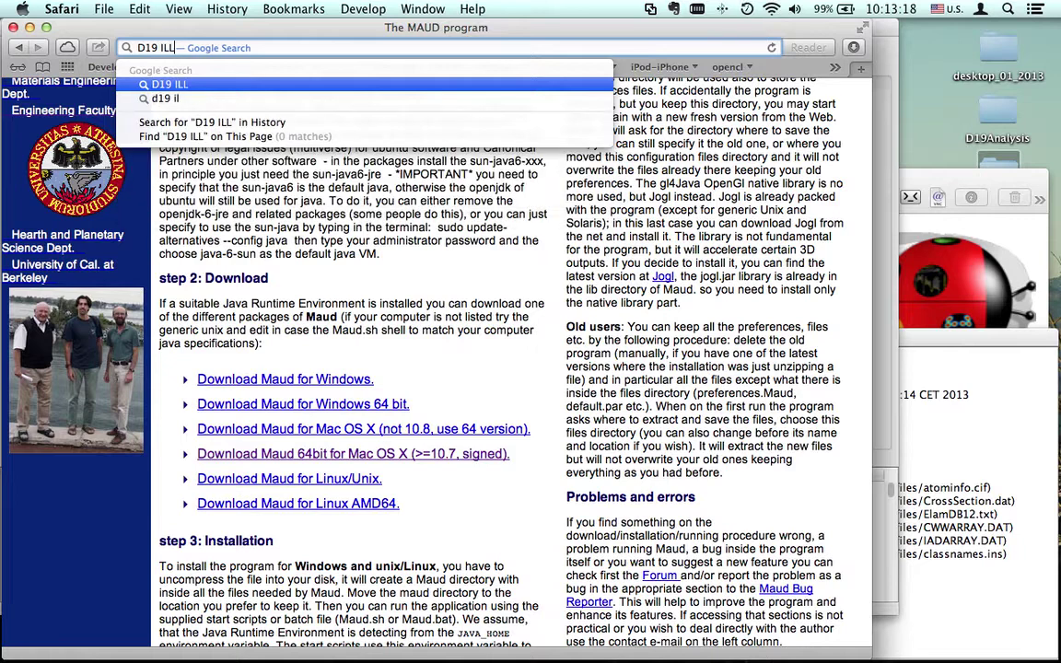
pyautogui.write(' detector')
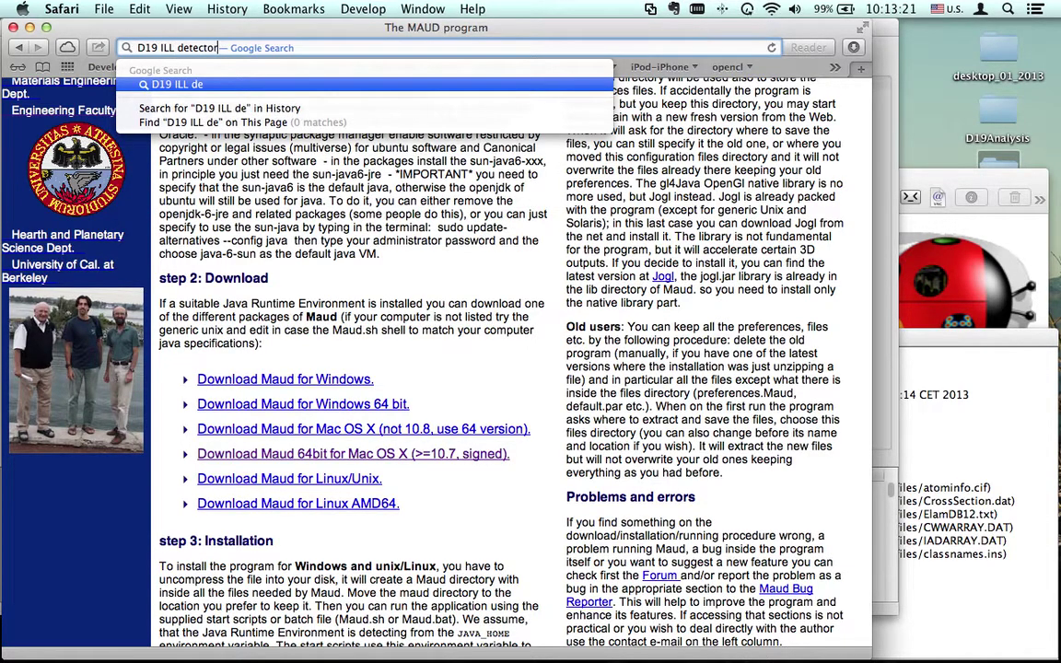
pyautogui.press('Return')
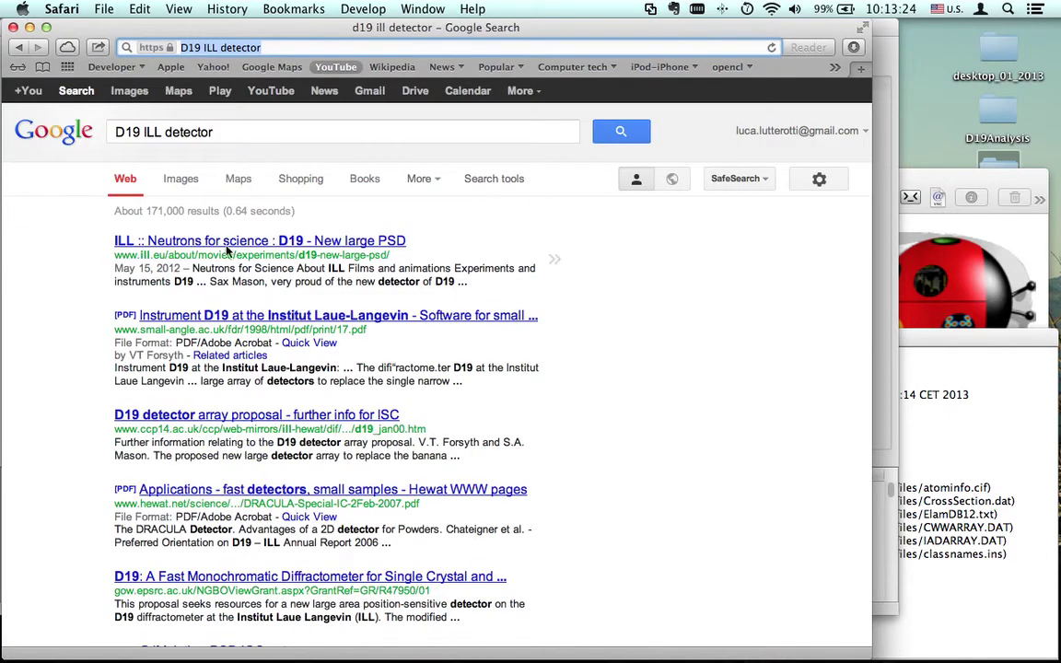
# Step: Open the ILL page "D19 - New large PSD" and examine its detector description and video
pyautogui.click(228, 244)
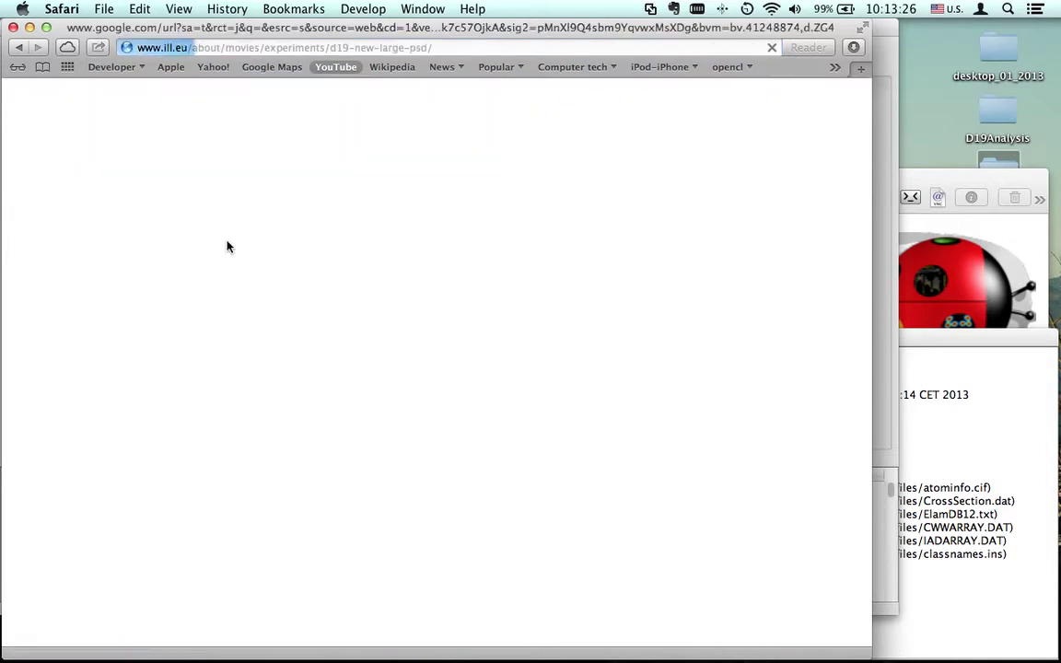
pyautogui.scroll(-8, 296, 269)
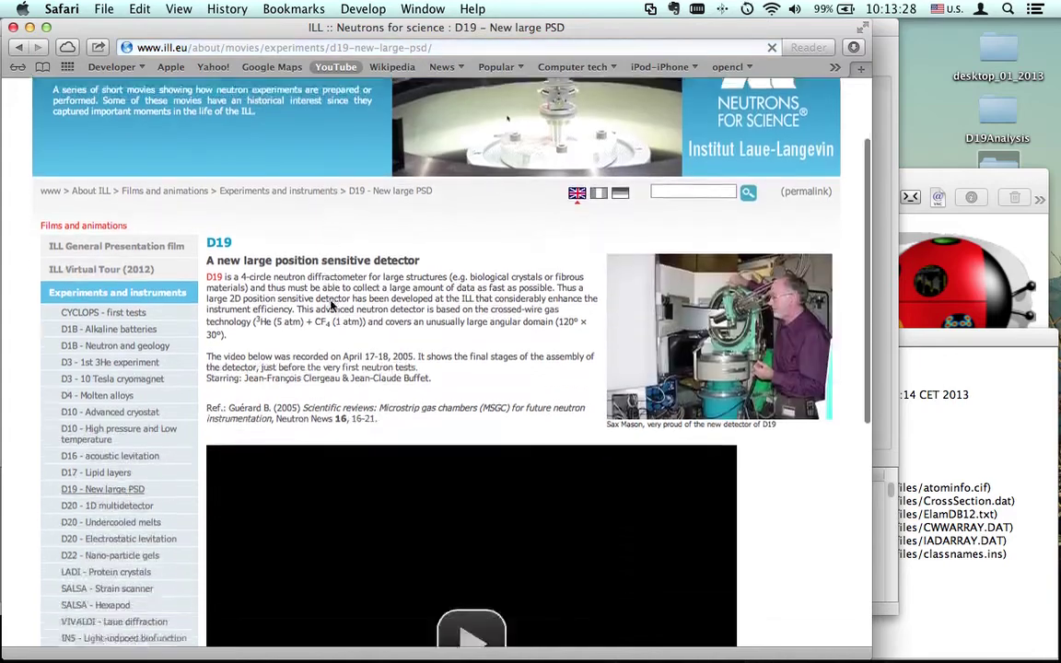
pyautogui.scroll(-2, 331, 307)
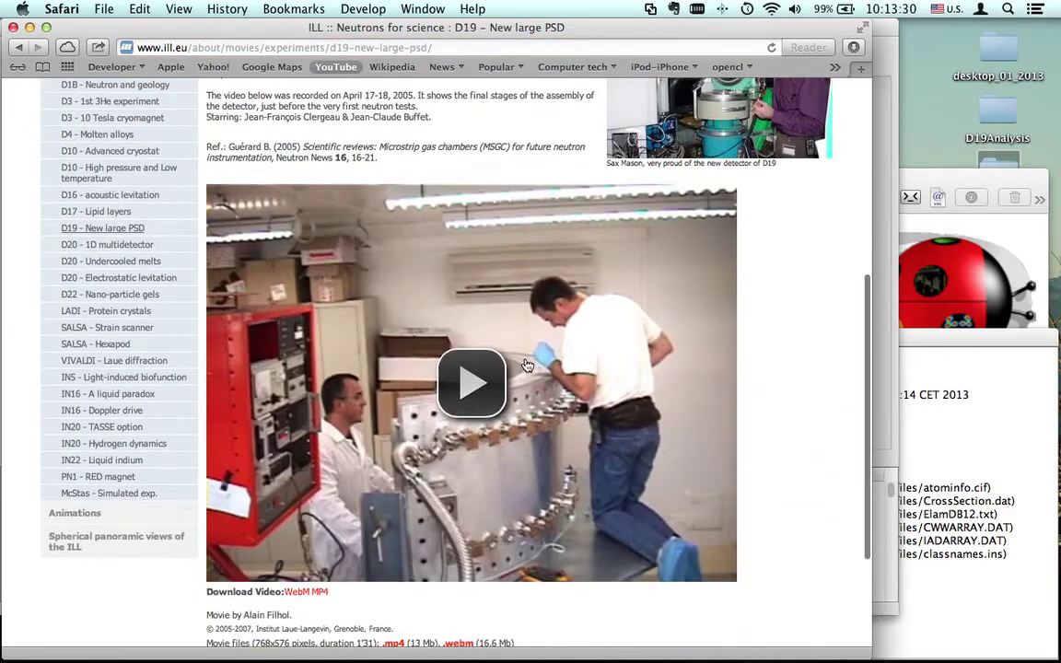
pyautogui.scroll(4, 587, 179)
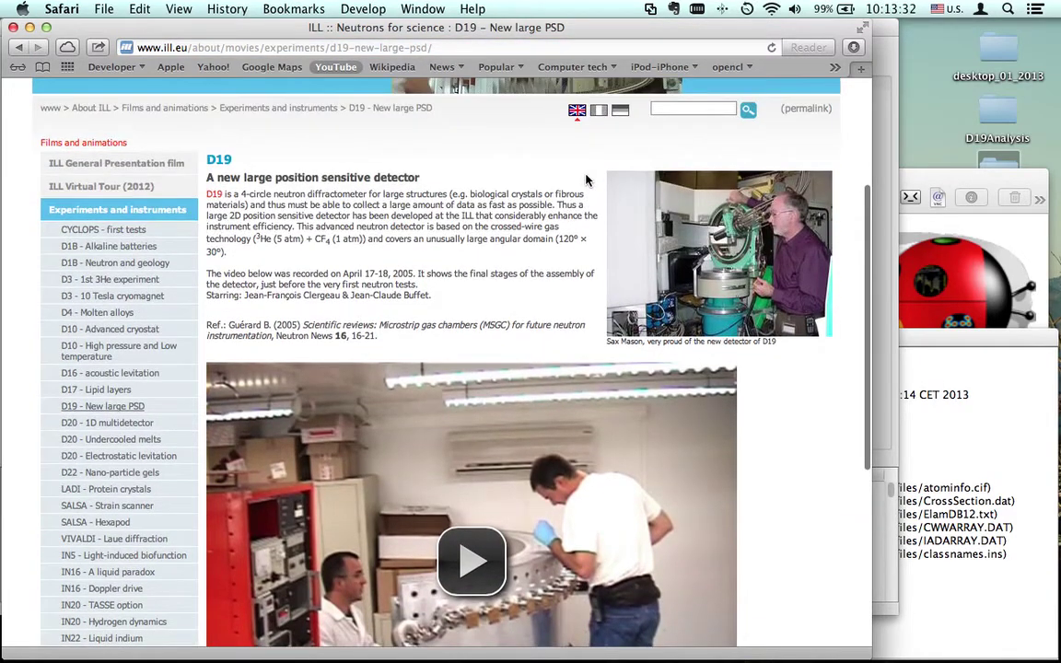
pyautogui.scroll(-8, 588, 175)
pyautogui.scroll(10, 588, 181)
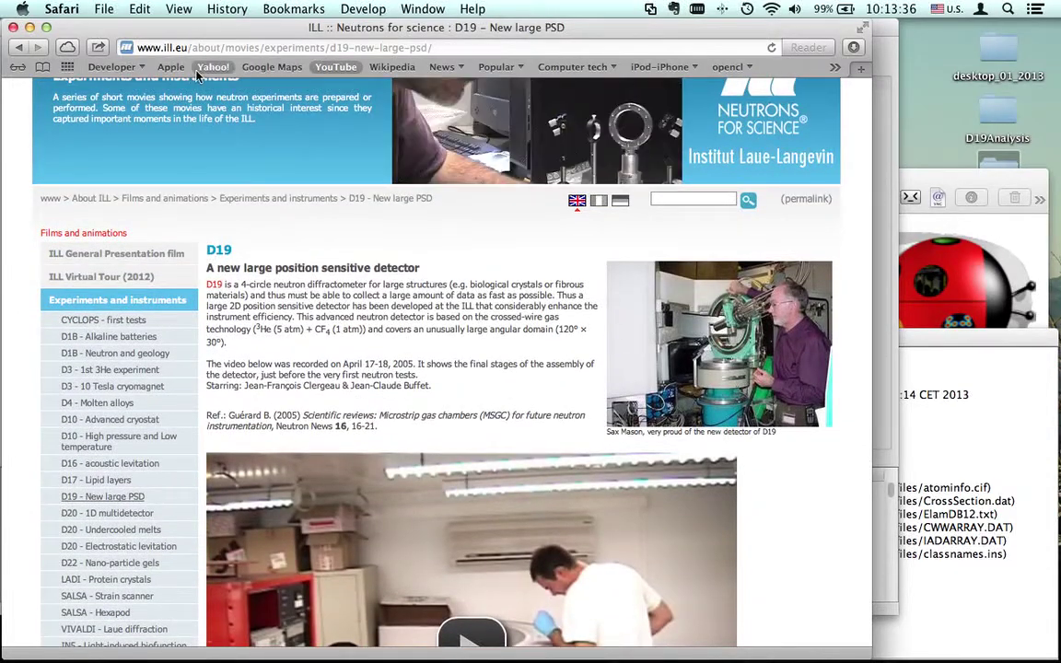
# Step: Show the image results for the D19 ILL detector search and view the first image in its source page on the Keele University site
pyautogui.click(18, 47)
pyautogui.click(129, 90)
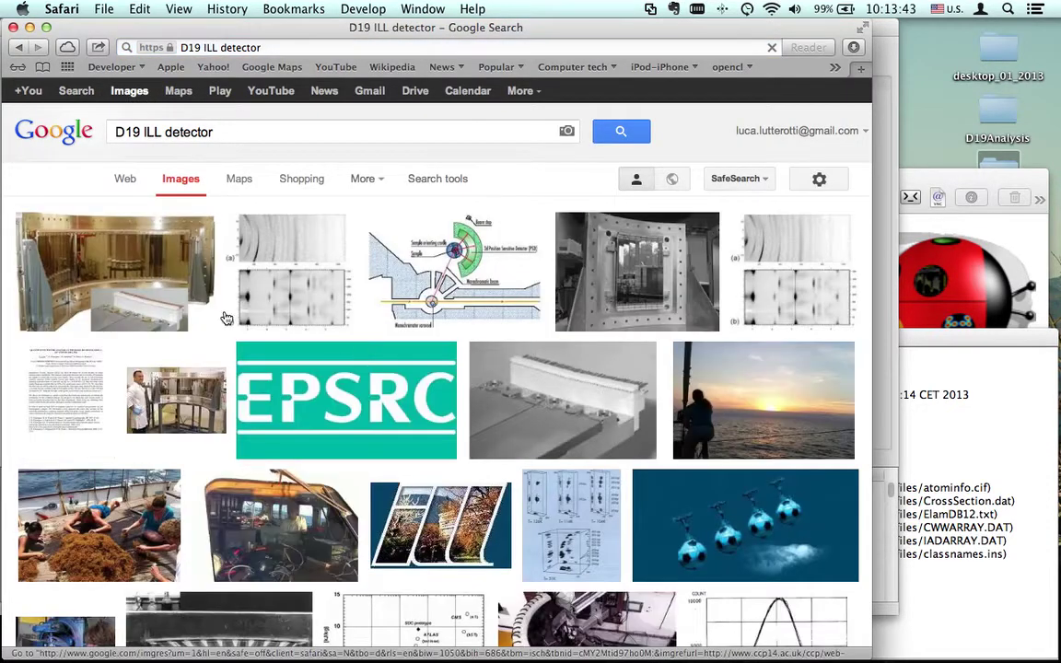
pyautogui.click(120, 236)
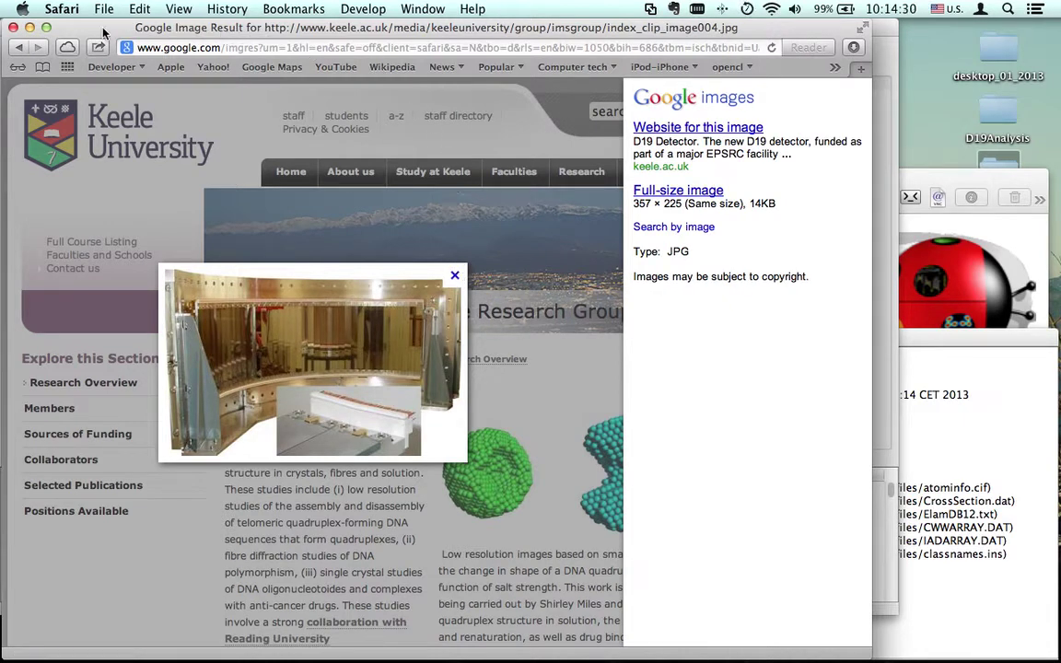
pyautogui.click(456, 278)
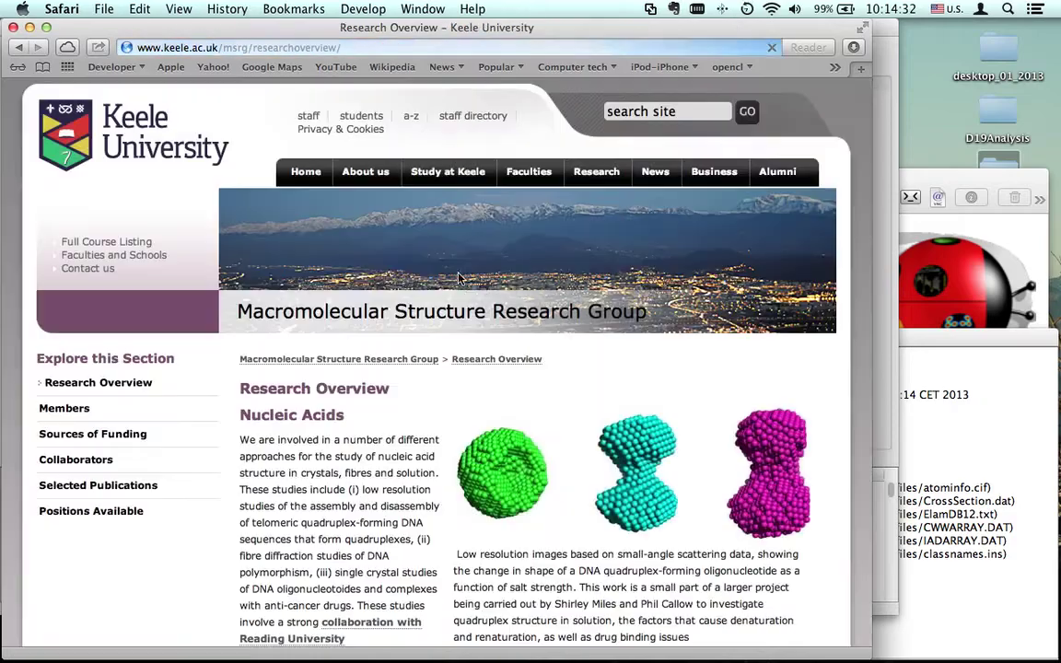
pyautogui.scroll(-15, 540, 418)
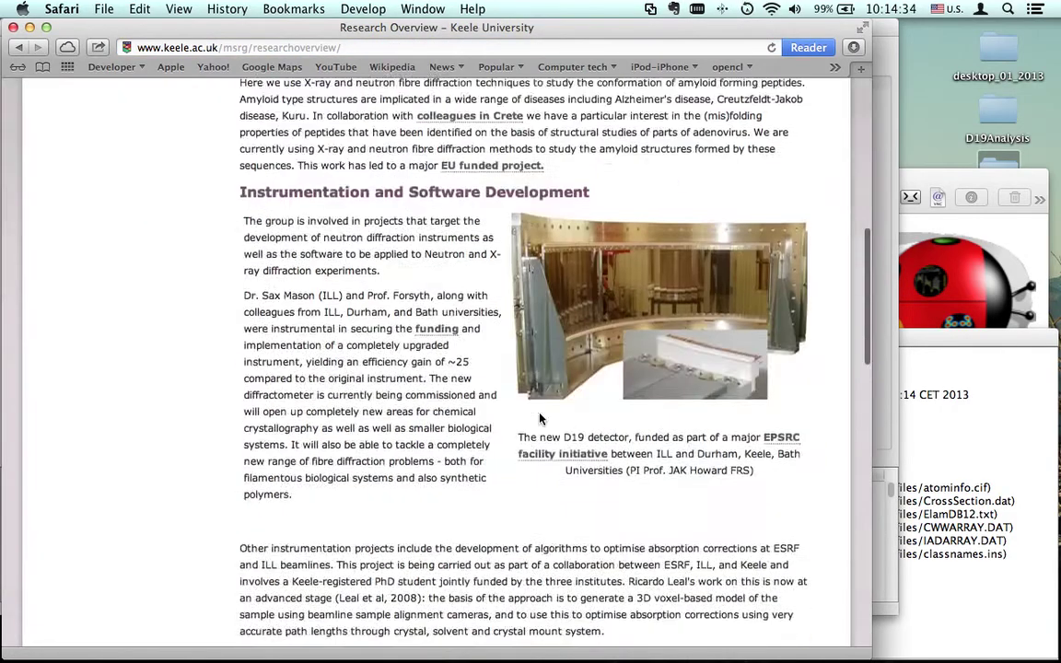
# Step: Look over the instrumentation projects on the Keele University research page and hide Safari to return to Maud
pyautogui.scroll(-15, 540, 413)
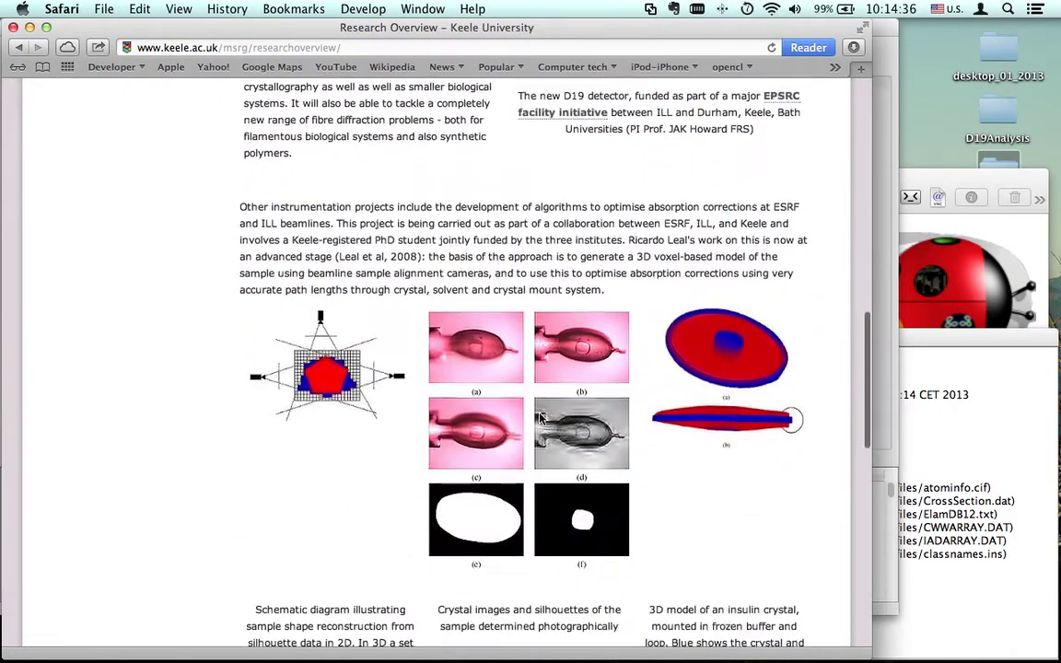
pyautogui.scroll(20, 541, 414)
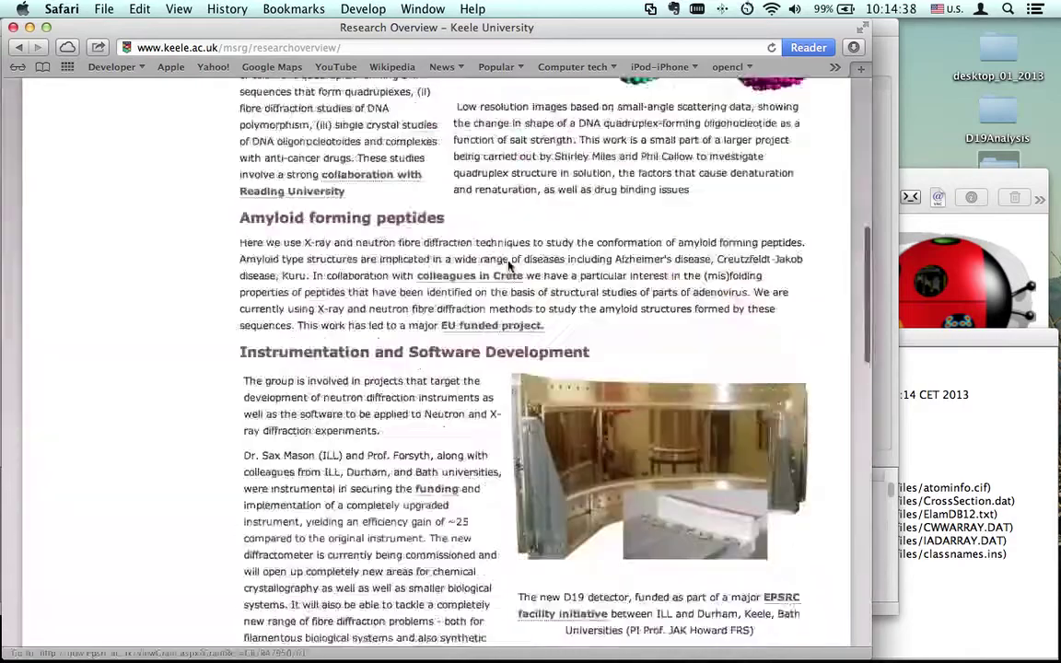
pyautogui.click(61, 10)
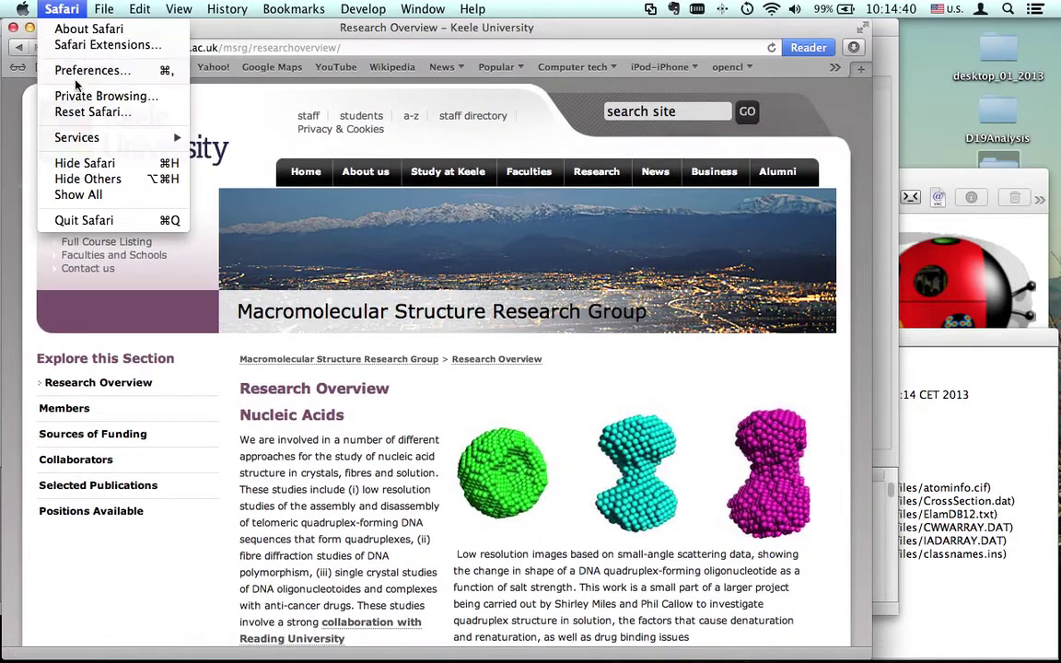
pyautogui.click(68, 159)
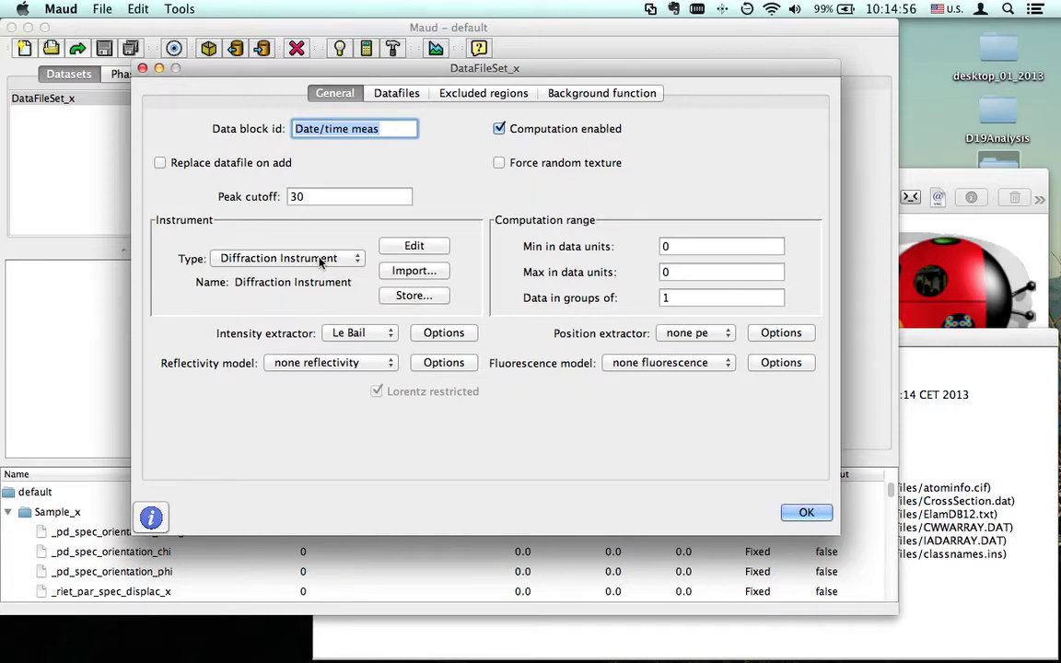
# Step: Open the dataset's diffraction instrument for editing and name it D19 ILL
pyautogui.click(395, 247)
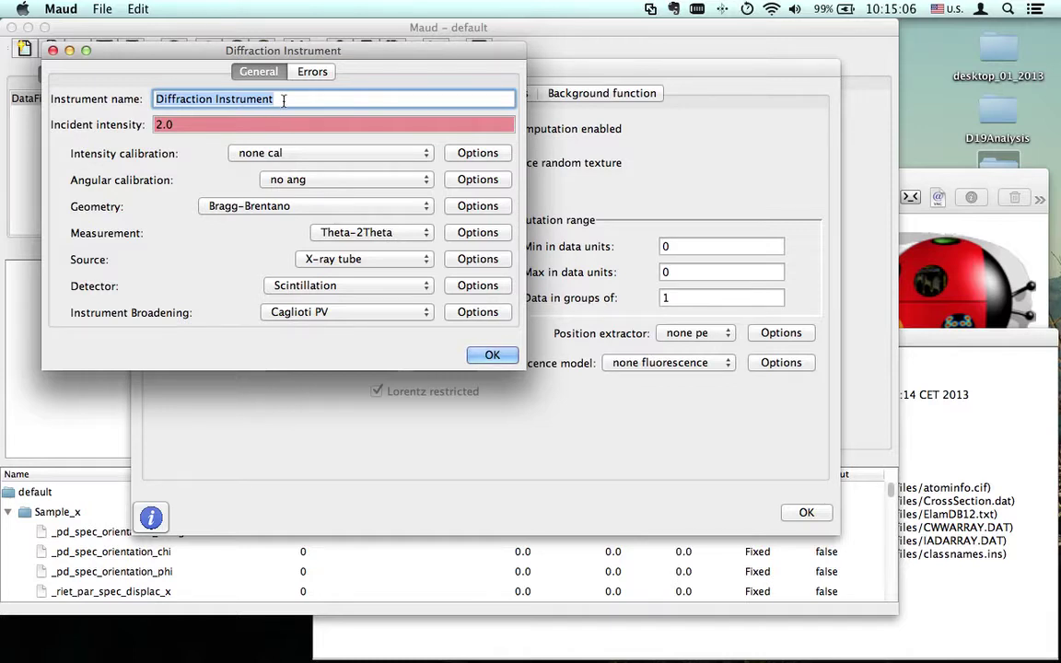
pyautogui.write('D19 I')
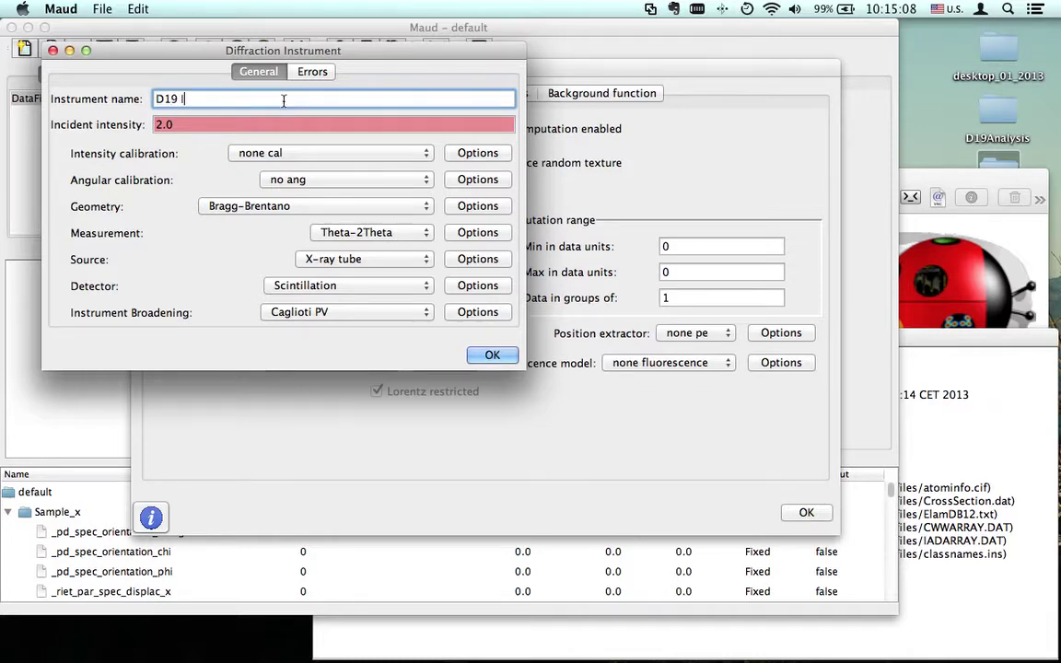
pyautogui.write('LL')
# Step: Set the instrument geometry to Debye-Scherrer and check its diffractometer options without changing them
pyautogui.click(293, 207)
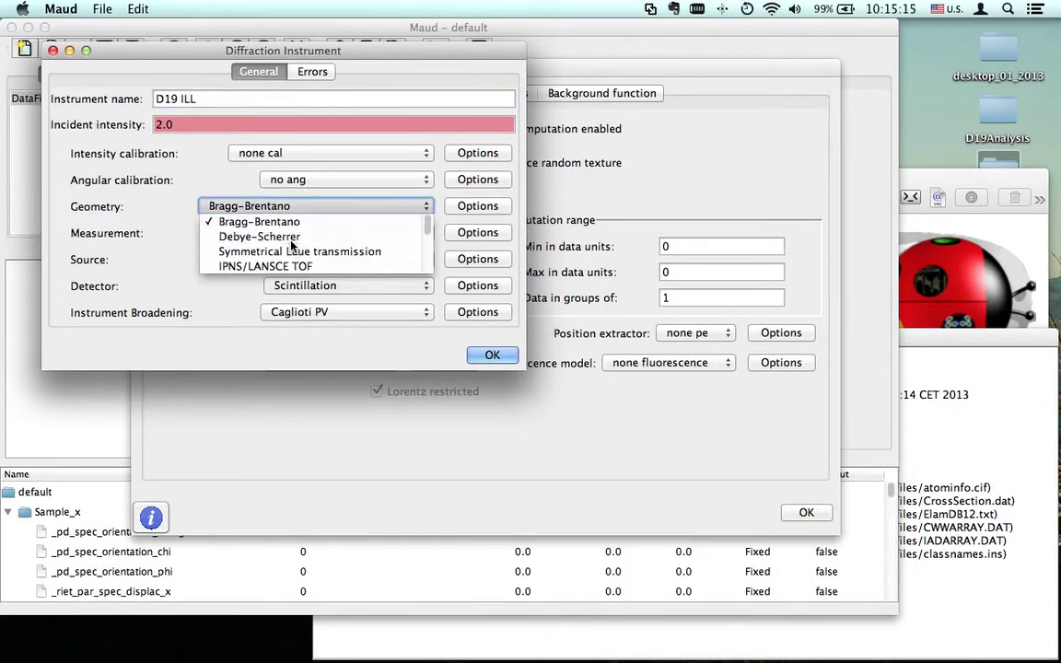
pyautogui.click(291, 239)
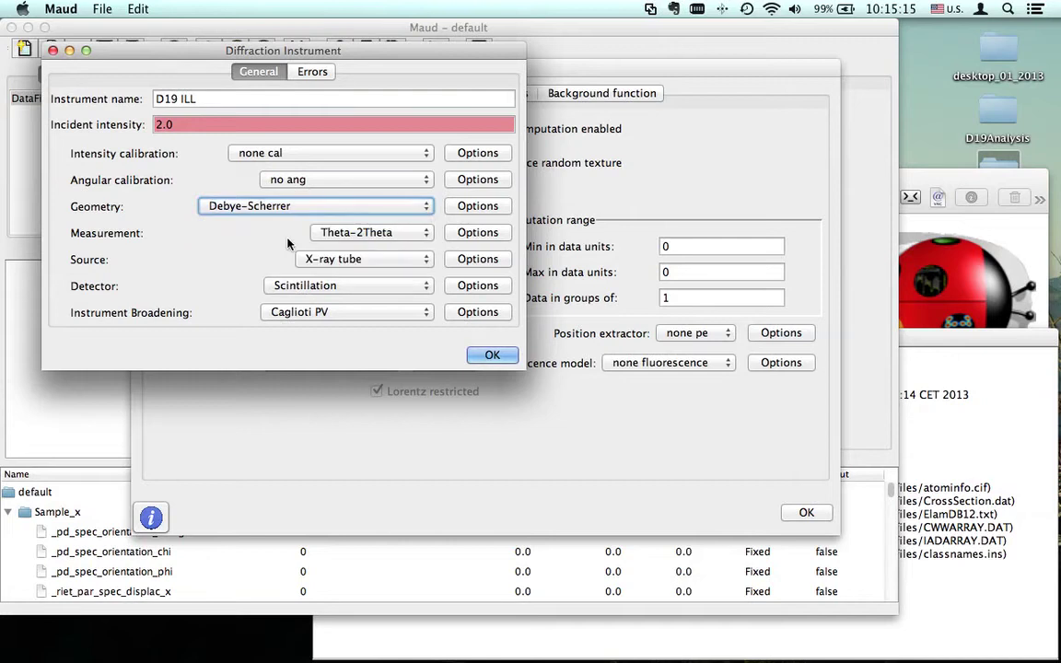
pyautogui.click(481, 206)
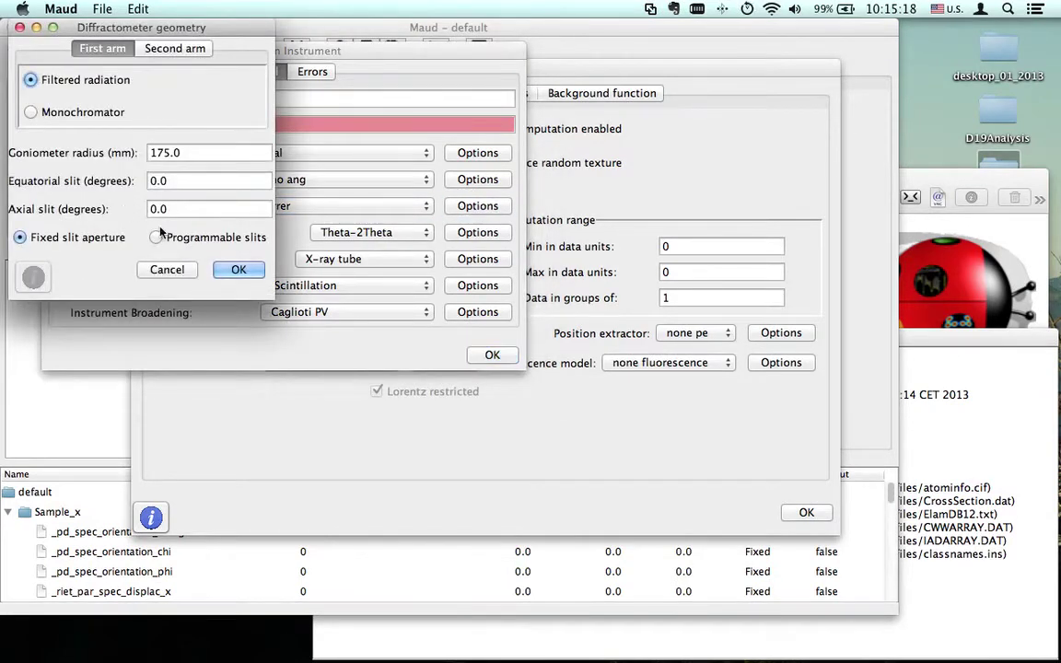
pyautogui.click(154, 269)
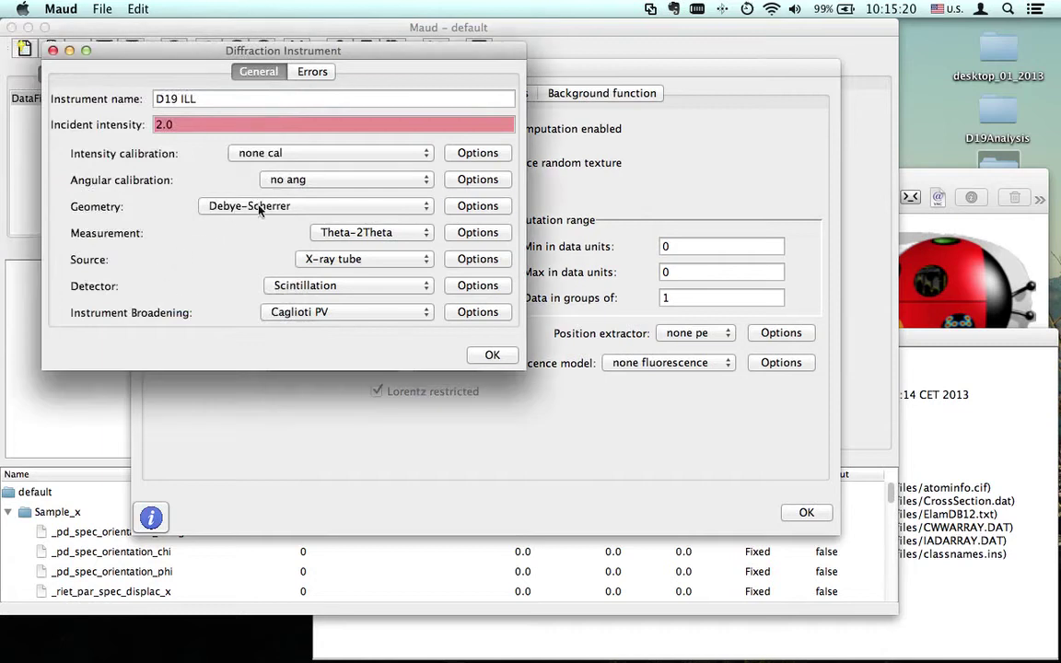
# Step: Choose Camera angular as the instrument's angular calibration
pyautogui.click(410, 181)
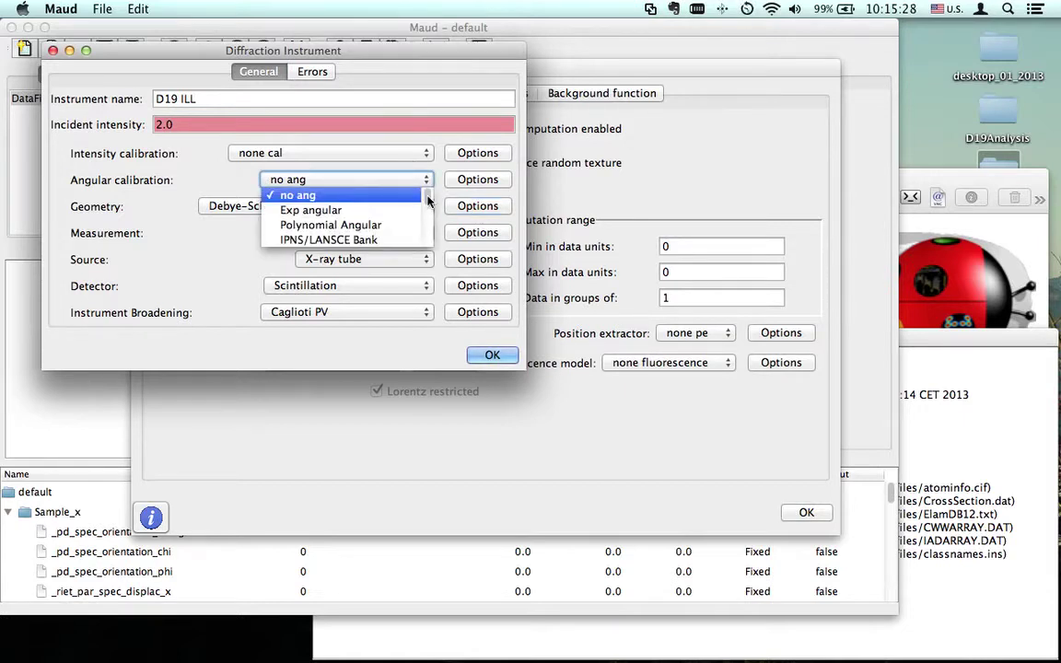
pyautogui.moveTo(427, 201); pyautogui.dragTo(427, 218)
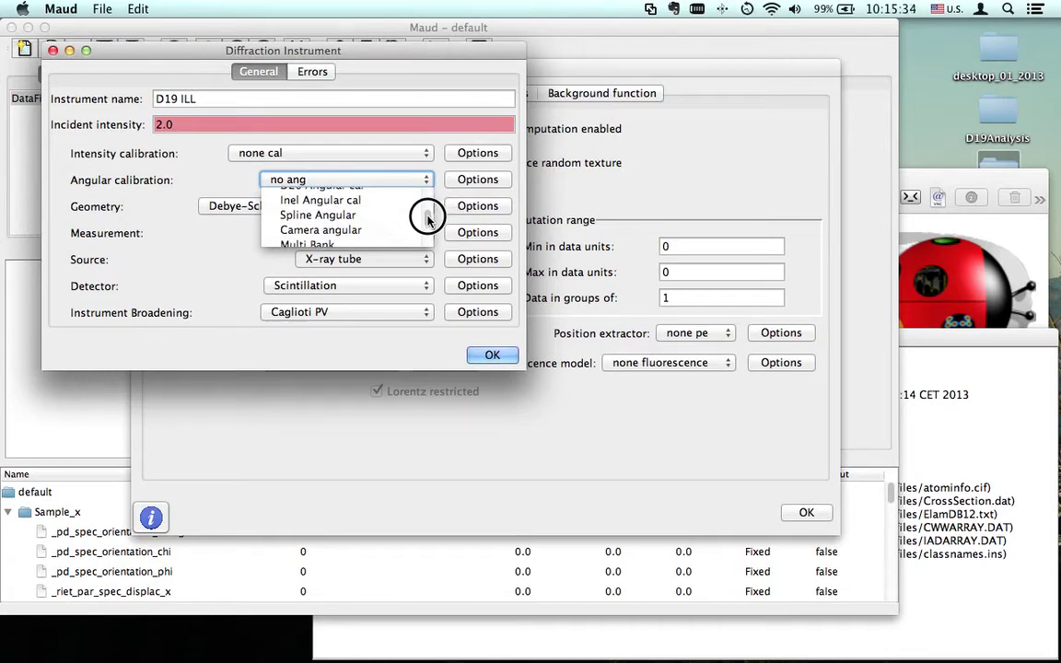
pyautogui.moveTo(427, 219); pyautogui.dragTo(428, 222)
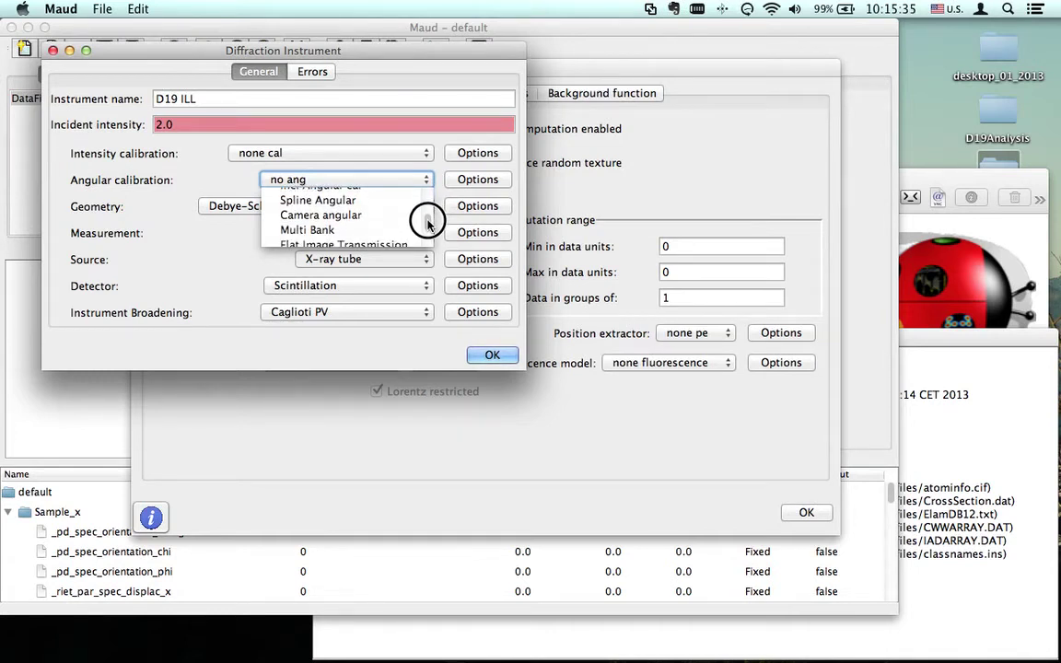
pyautogui.click(333, 217)
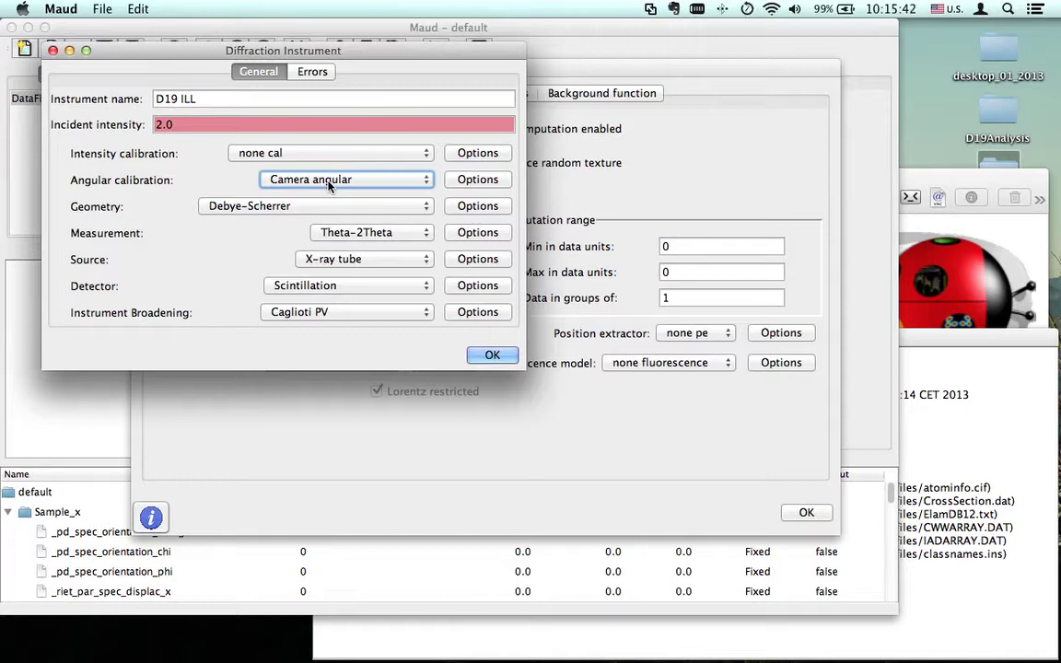
# Step: Set the camera radius to 768.472 in the camera angular calibration options, keeping the starting value at 0
pyautogui.click(475, 180)
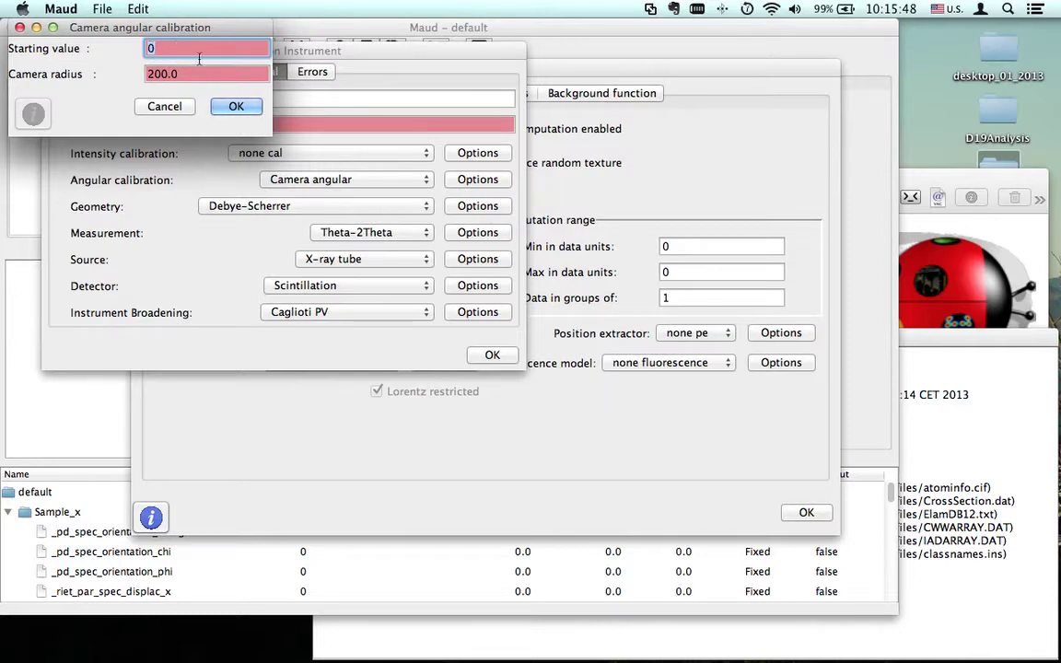
pyautogui.click(189, 74)
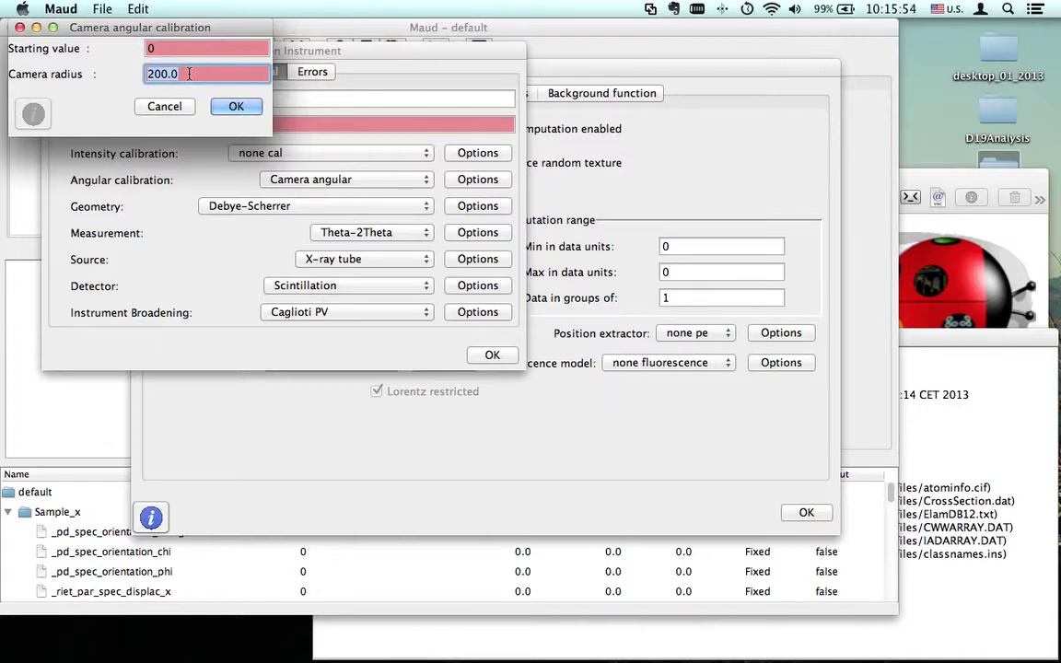
pyautogui.write('768.472')
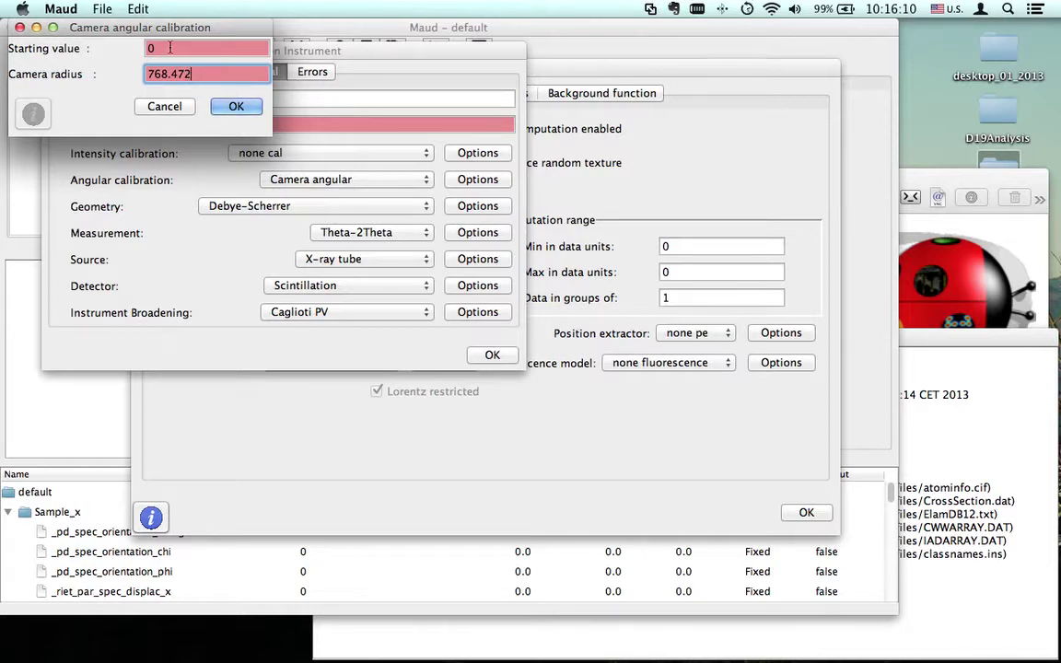
pyautogui.click(171, 48)
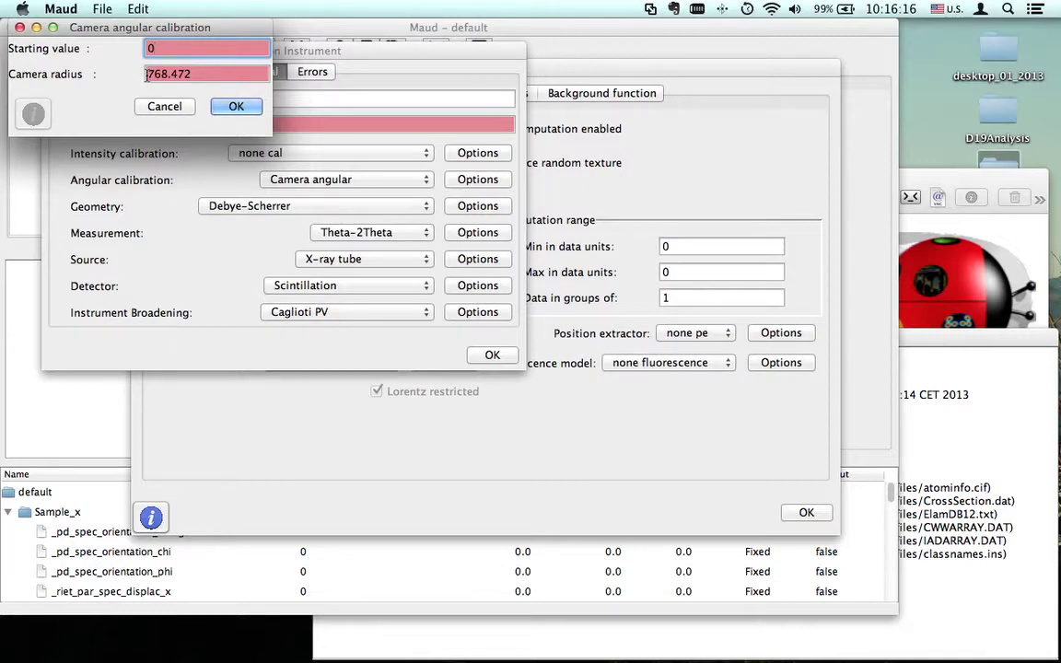
pyautogui.moveTo(147, 73); pyautogui.dragTo(219, 77)
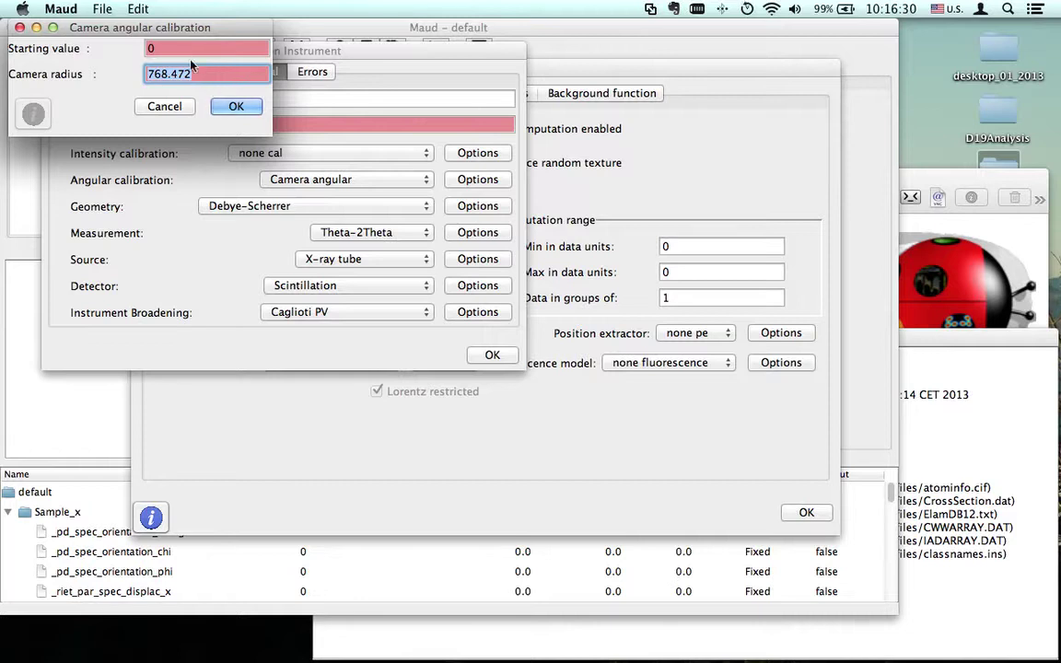
pyautogui.click(158, 47)
pyautogui.click(228, 107)
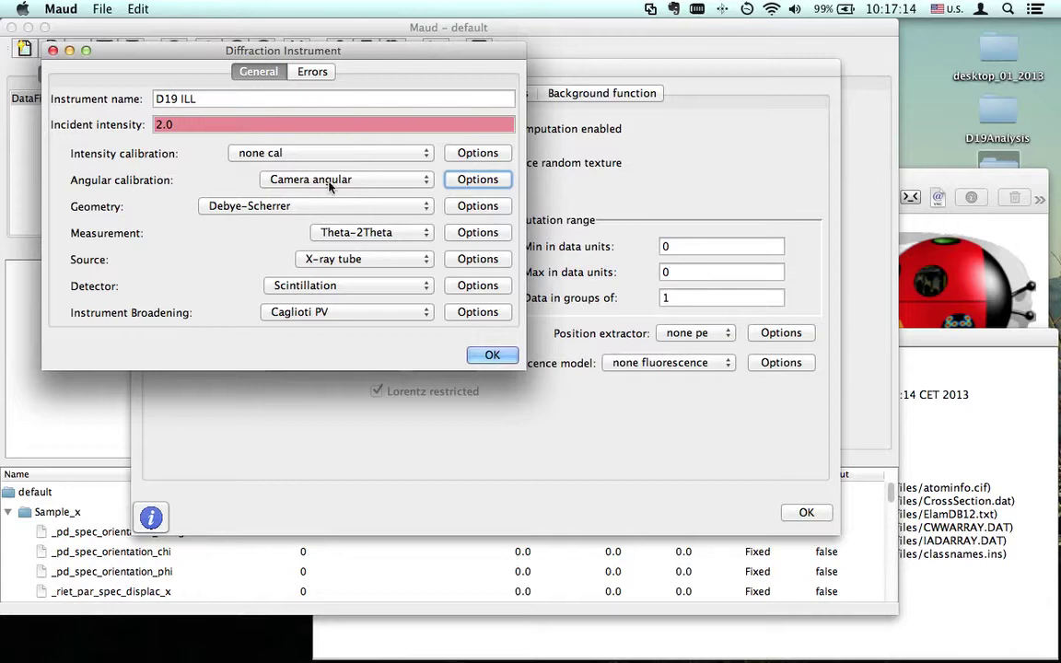
# Step: Set the instrument's measurement type to 2Theta and its source to Neutron
pyautogui.click(331, 230)
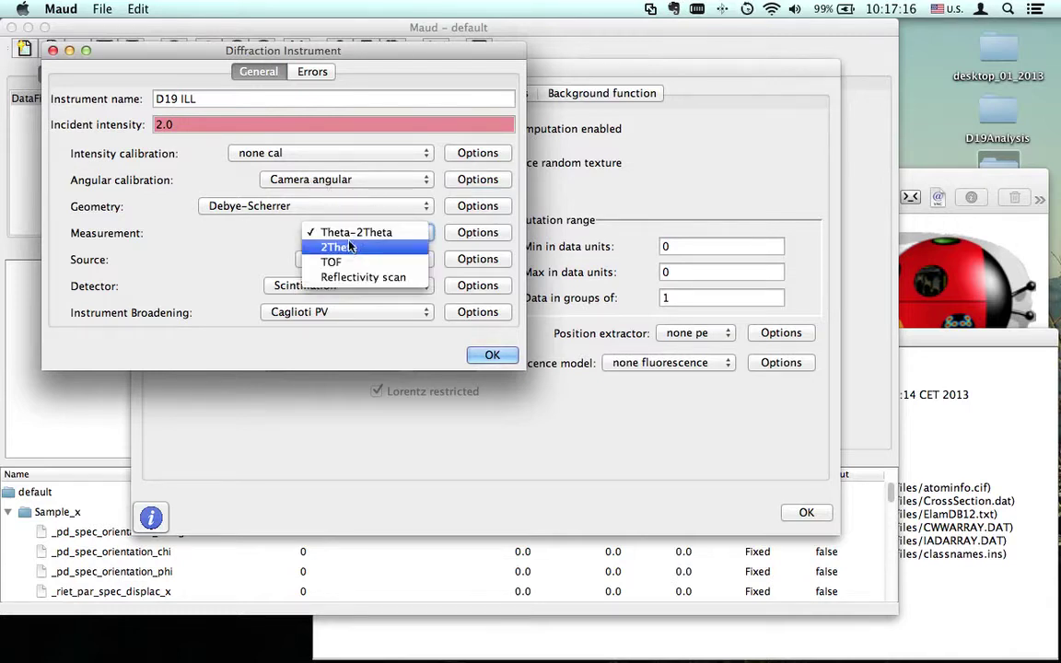
pyautogui.click(350, 248)
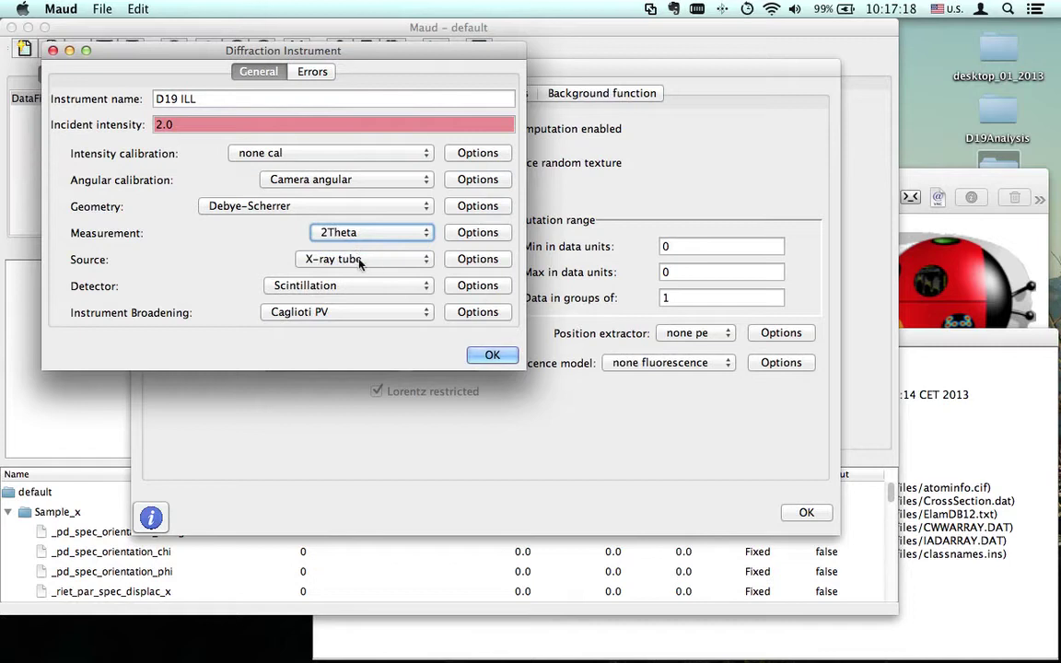
pyautogui.click(359, 260)
pyautogui.click(337, 319)
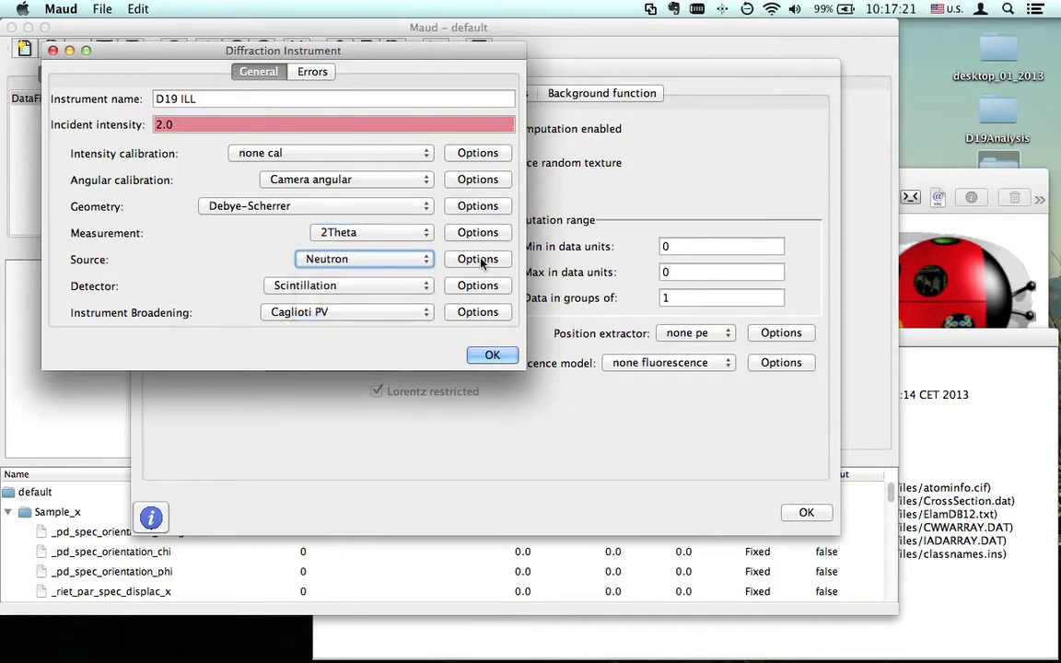
# Step: Set the neutron source wavelength to 1.4510292 and reopen the radiation options to verify the entry
pyautogui.click(479, 260)
pyautogui.click(195, 124)
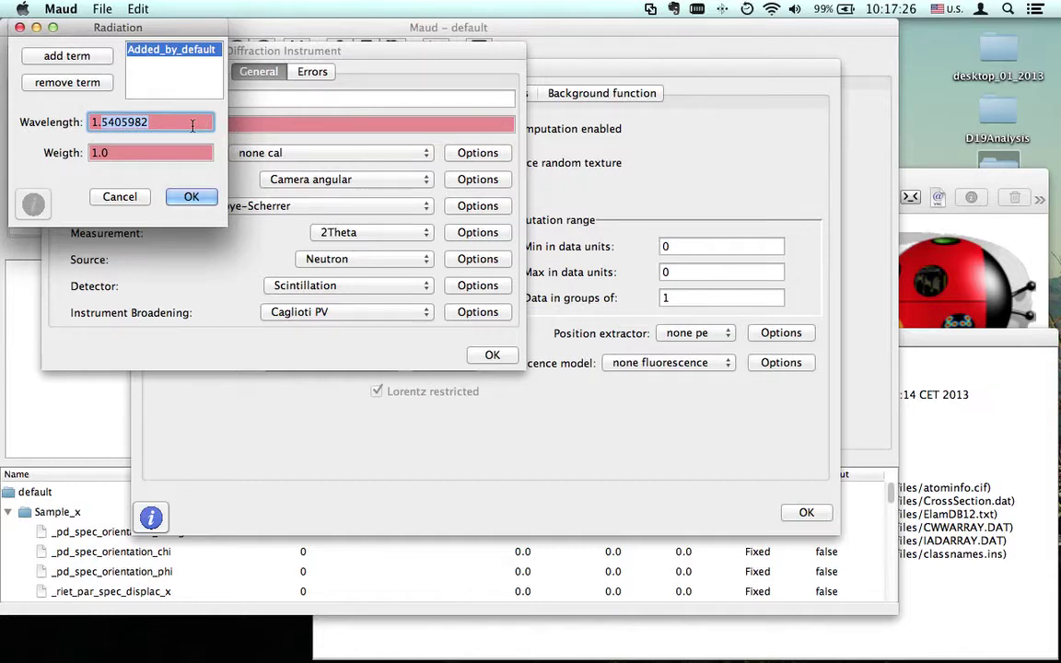
pyautogui.write('1.45')
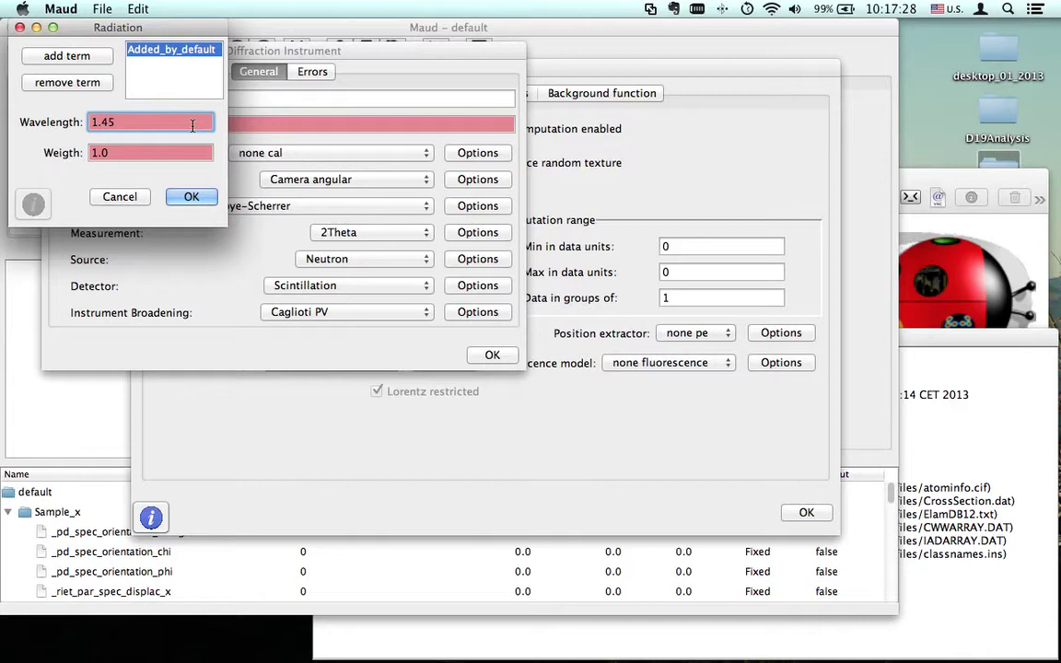
pyautogui.write('10292')
pyautogui.click(191, 196)
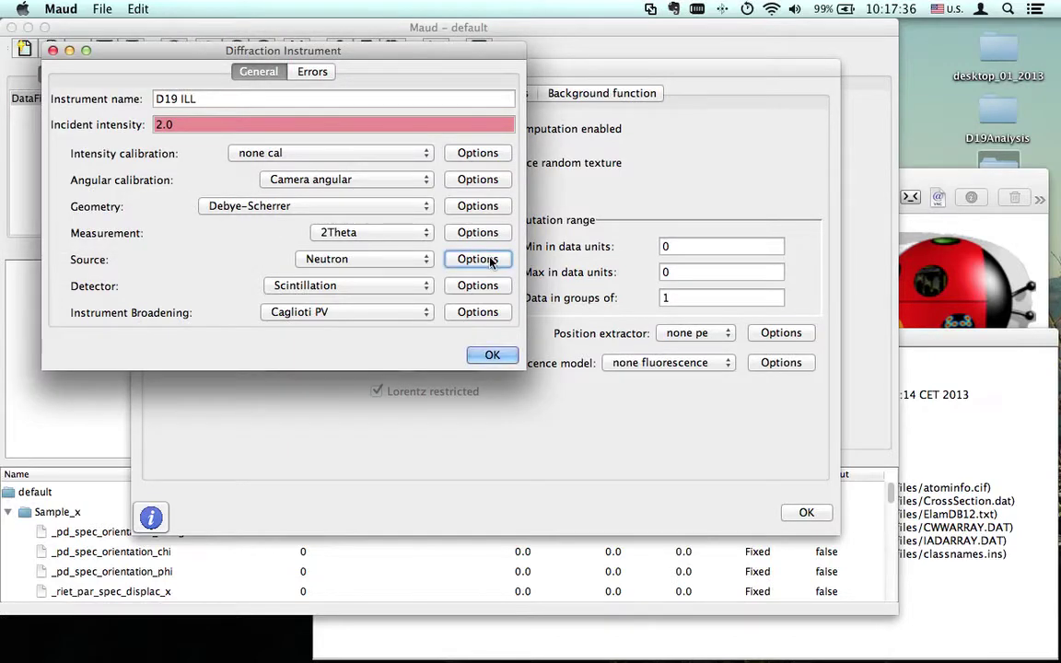
pyautogui.click(478, 259)
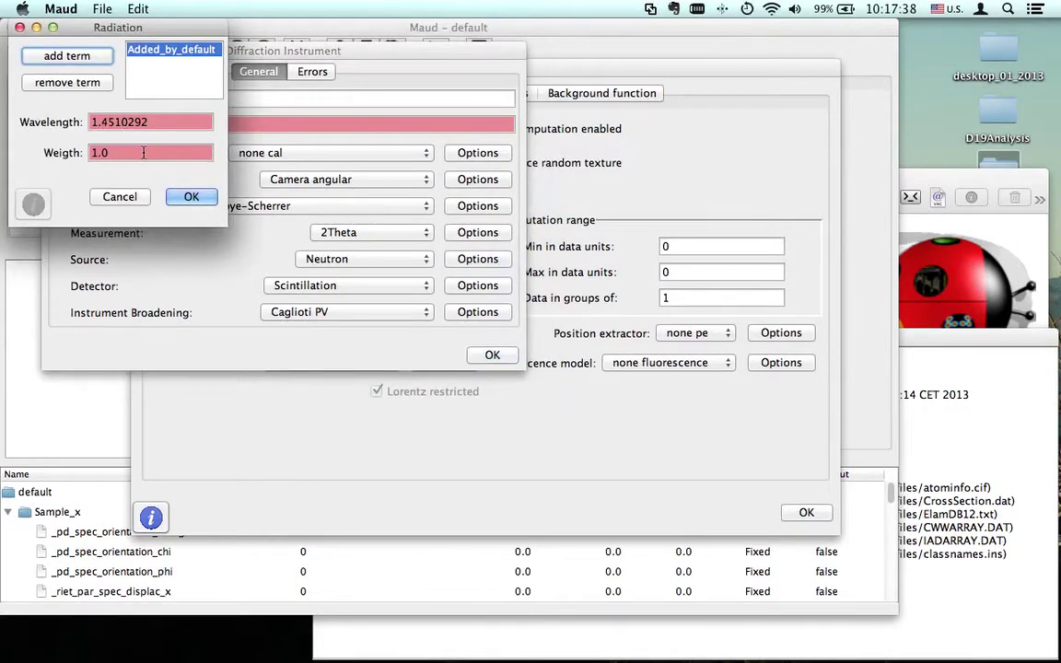
pyautogui.click(187, 197)
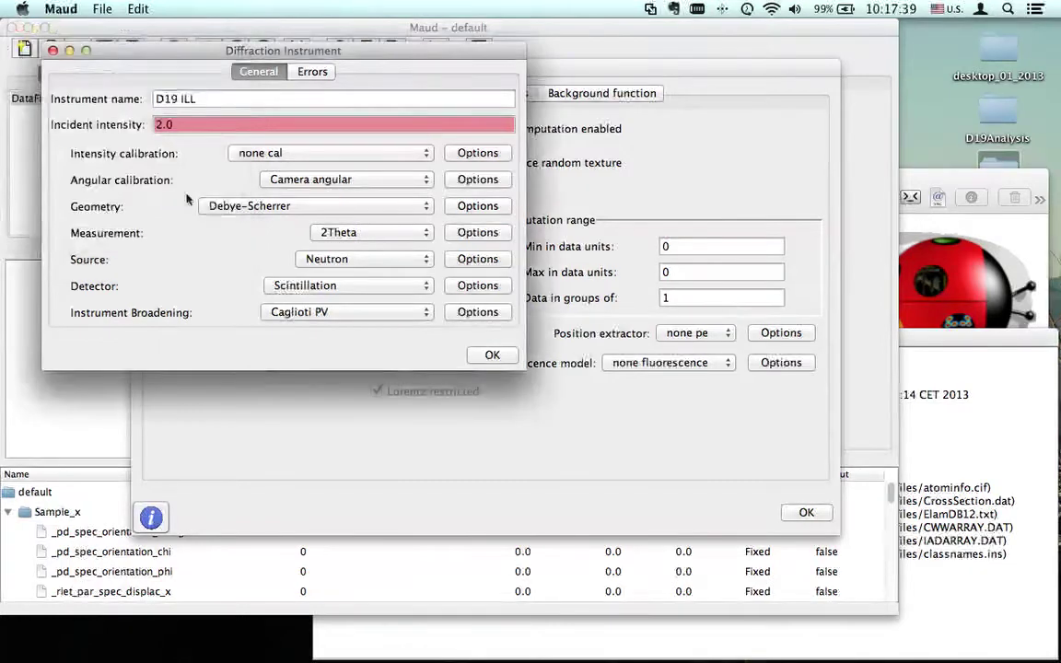
# Step: Remove both asymmetry parameters from the Caglioti PV instrument broadening function
pyautogui.click(477, 313)
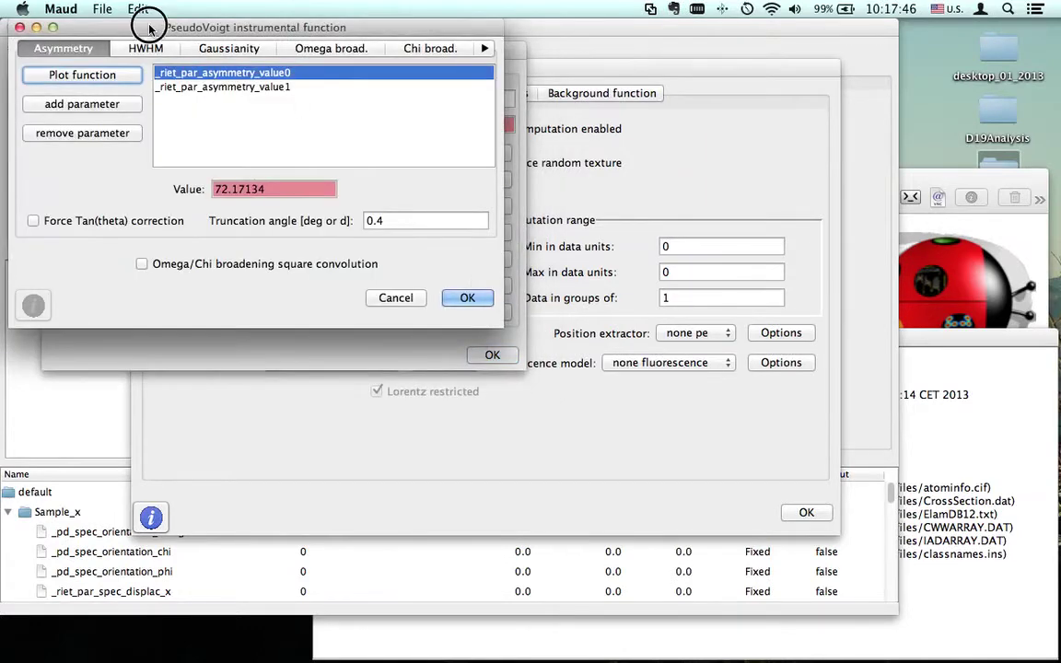
pyautogui.moveTo(148, 26); pyautogui.dragTo(425, 46)
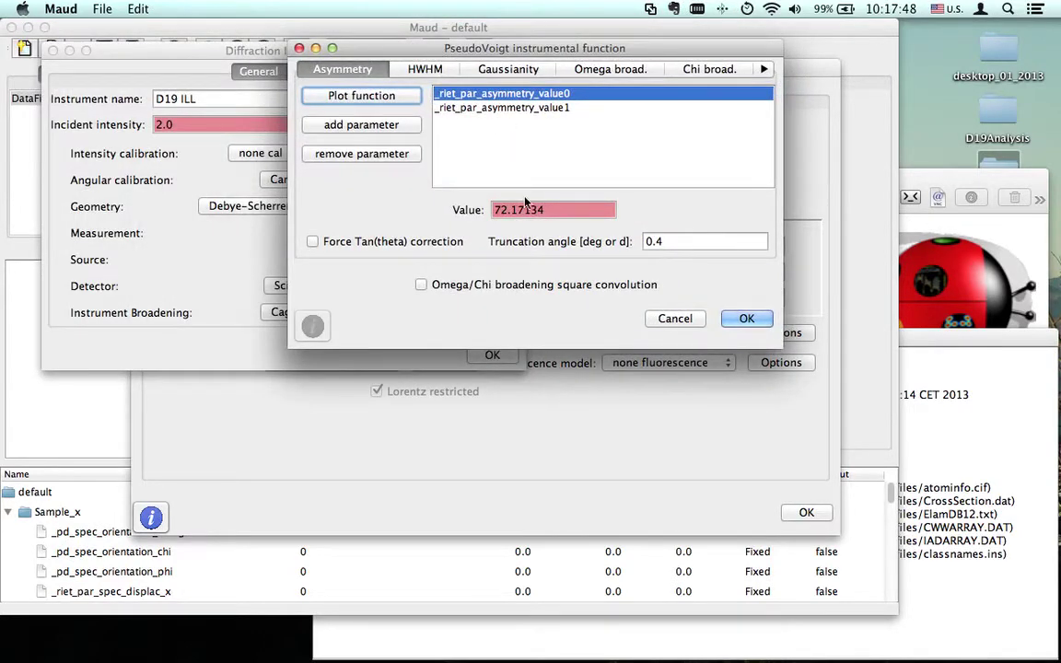
pyautogui.moveTo(612, 211); pyautogui.dragTo(475, 210)
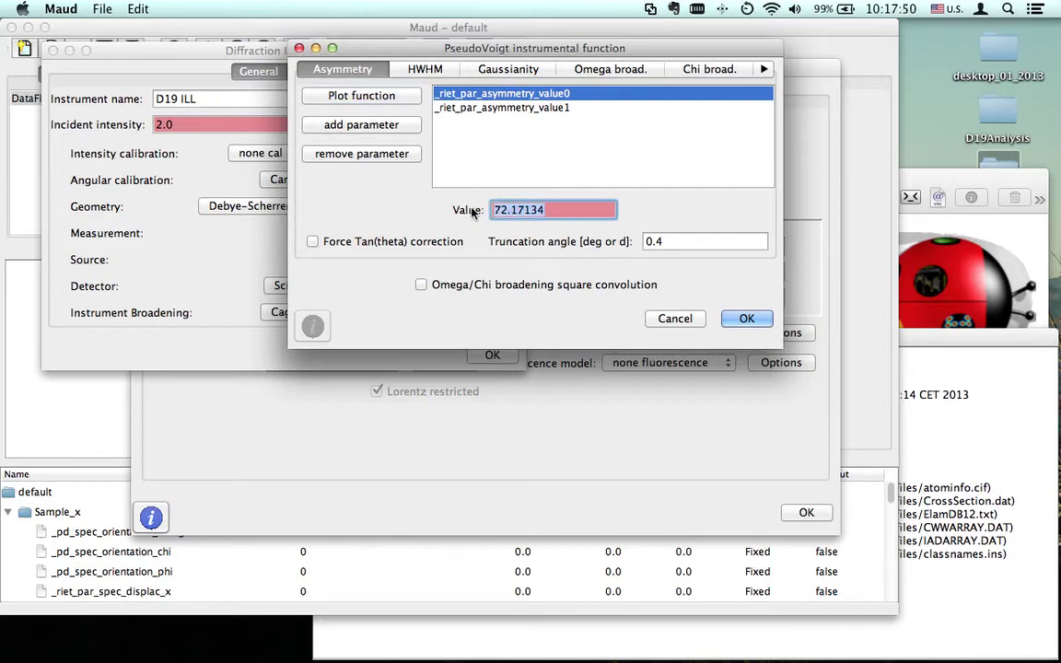
pyautogui.click(386, 154)
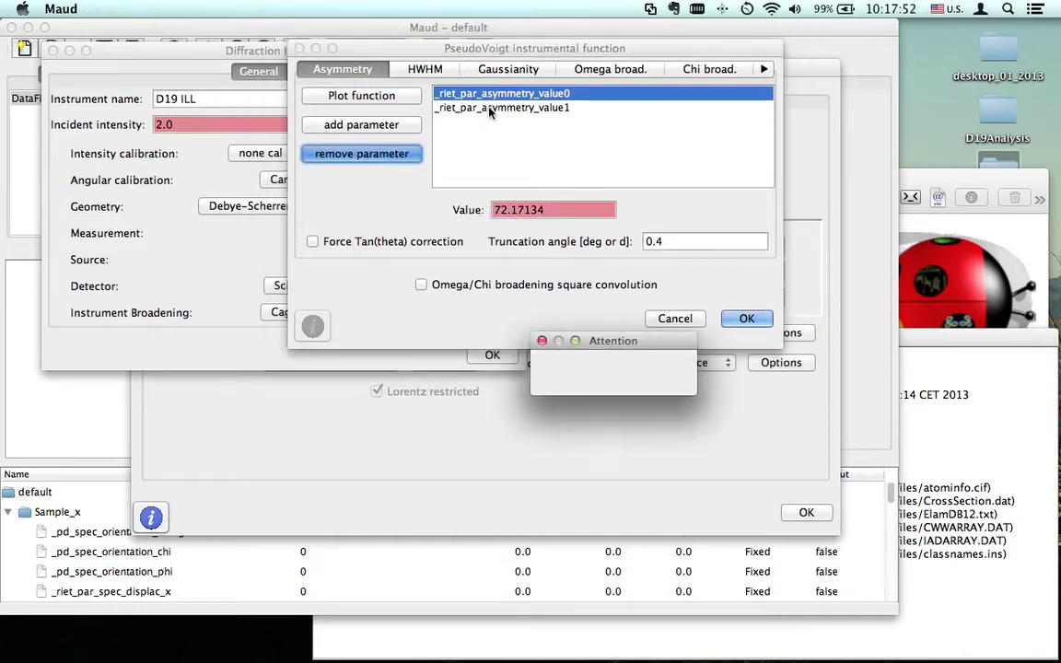
pyautogui.click(634, 385)
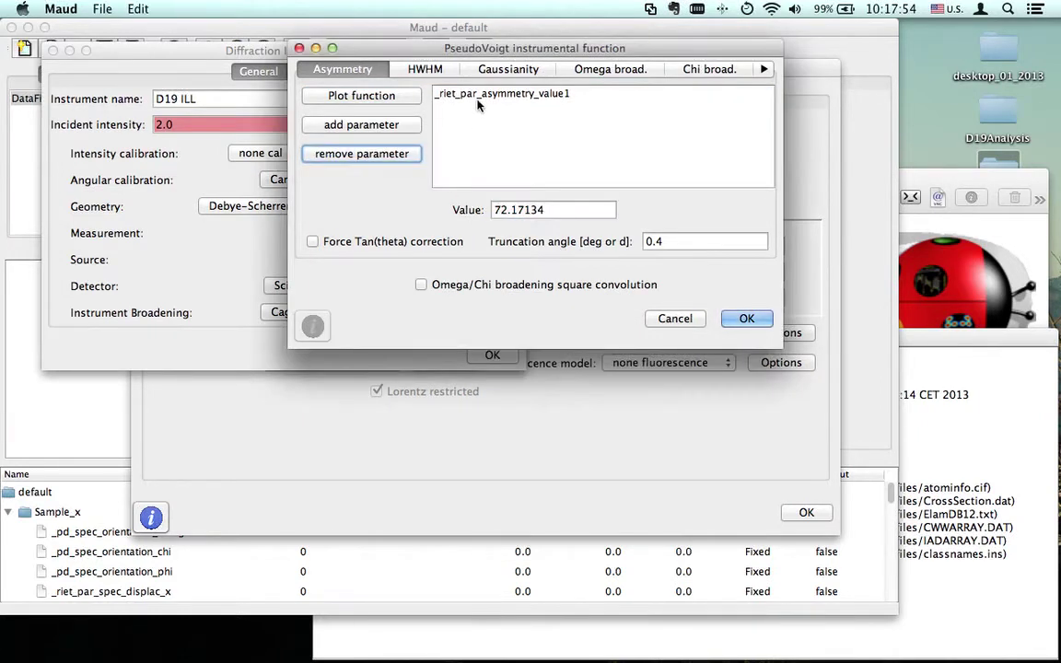
pyautogui.click(387, 154)
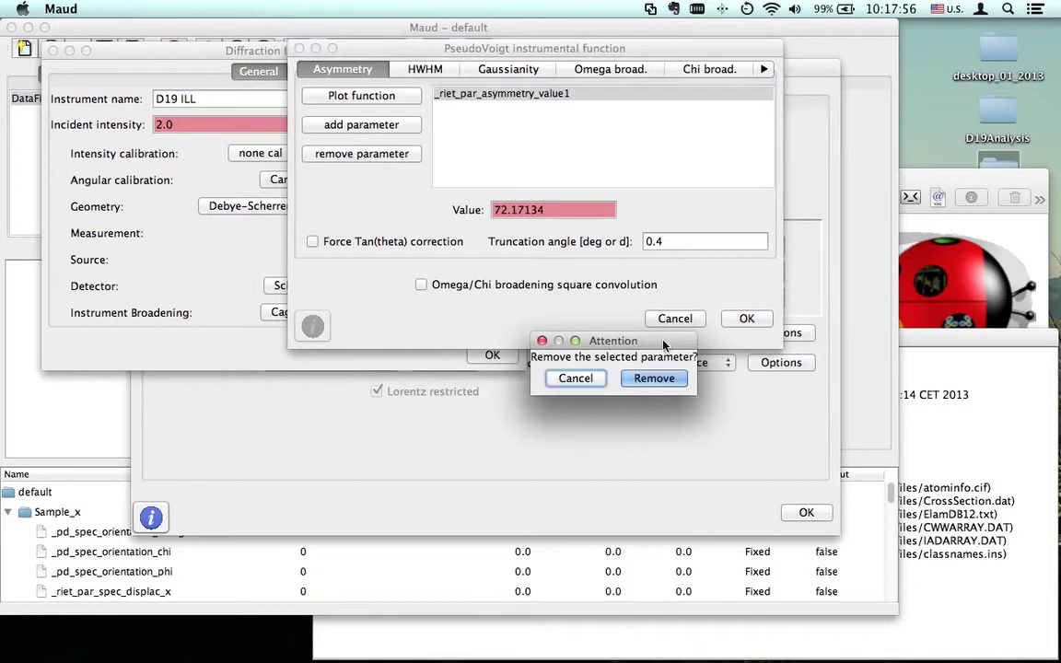
pyautogui.click(655, 377)
# Step: Set the first Caglioti HWHM parameter of the instrument broadening function to 0.28634
pyautogui.click(425, 69)
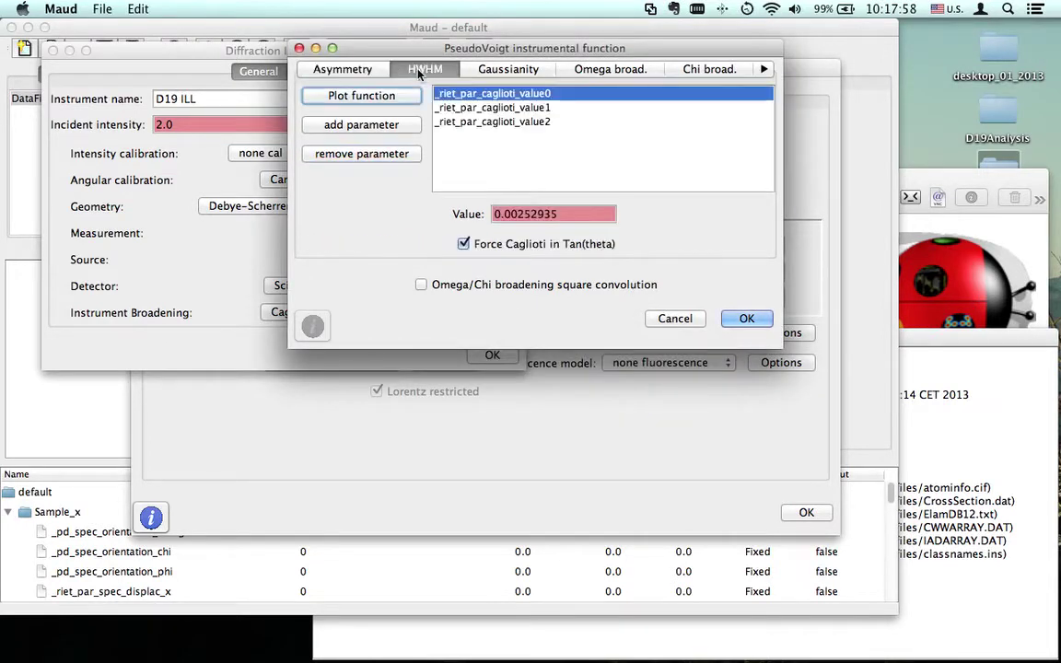
pyautogui.keyDown('shift'); pyautogui.click(472, 122); pyautogui.keyUp('shift')
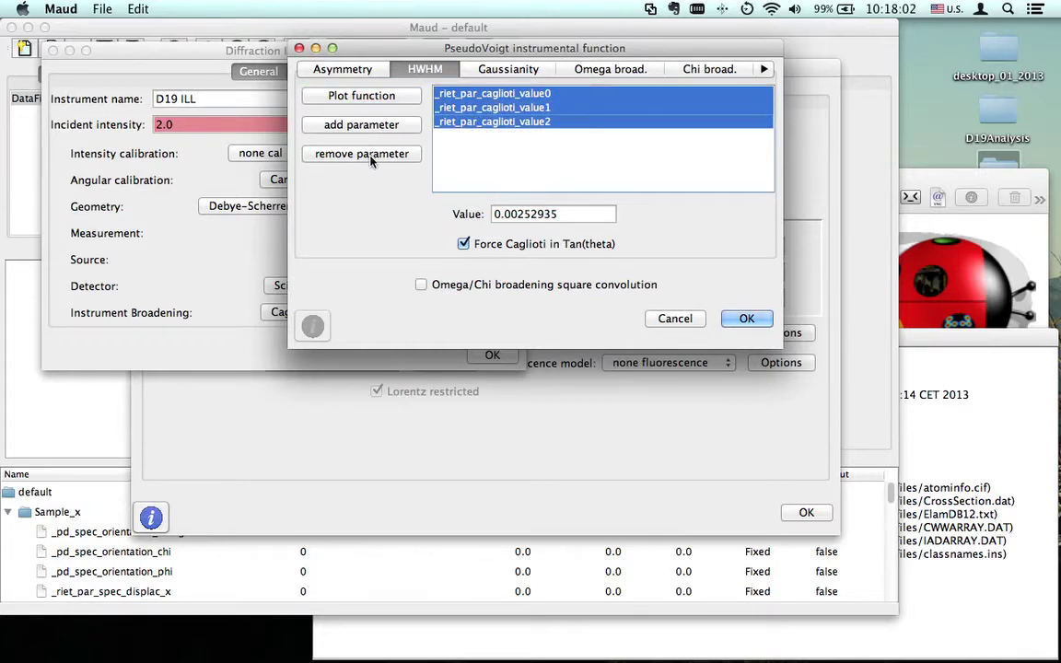
pyautogui.click(485, 147)
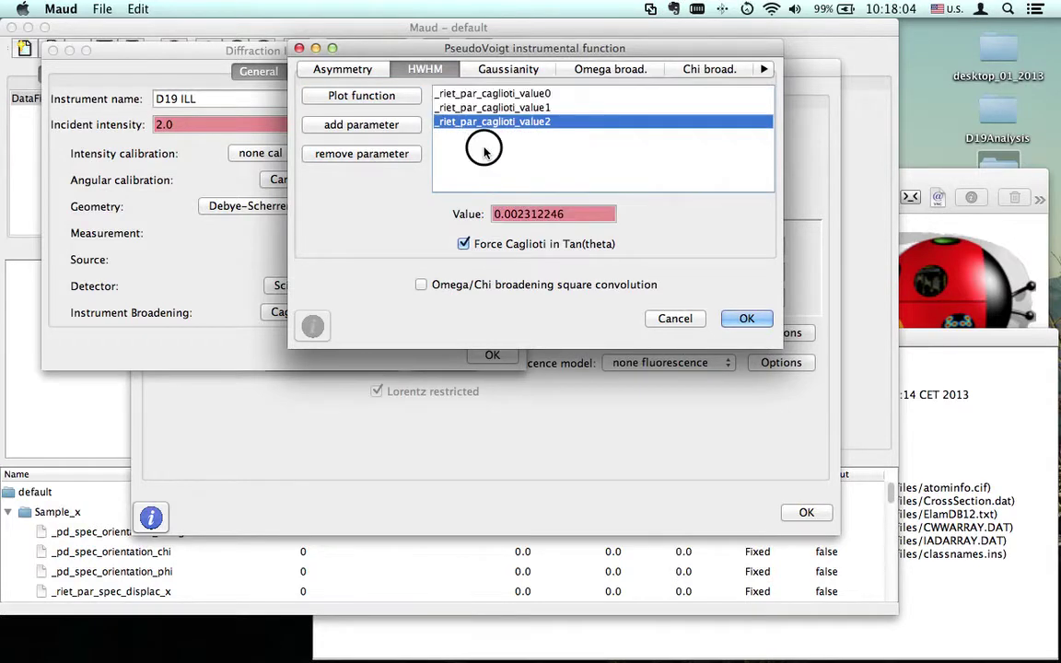
pyautogui.click(493, 94)
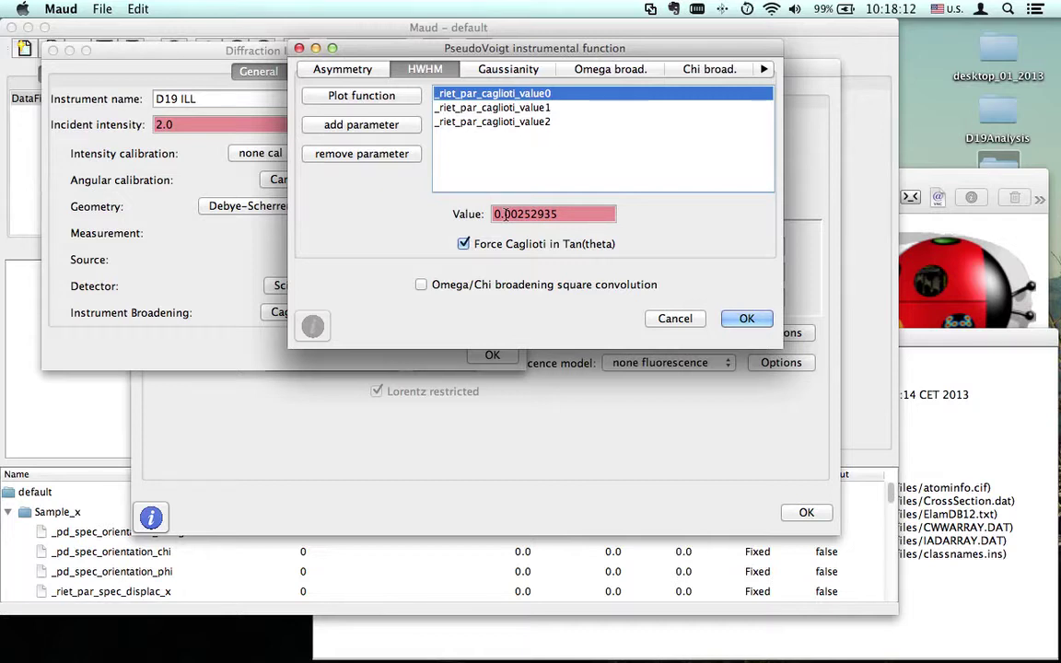
pyautogui.moveTo(505, 214); pyautogui.dragTo(578, 215)
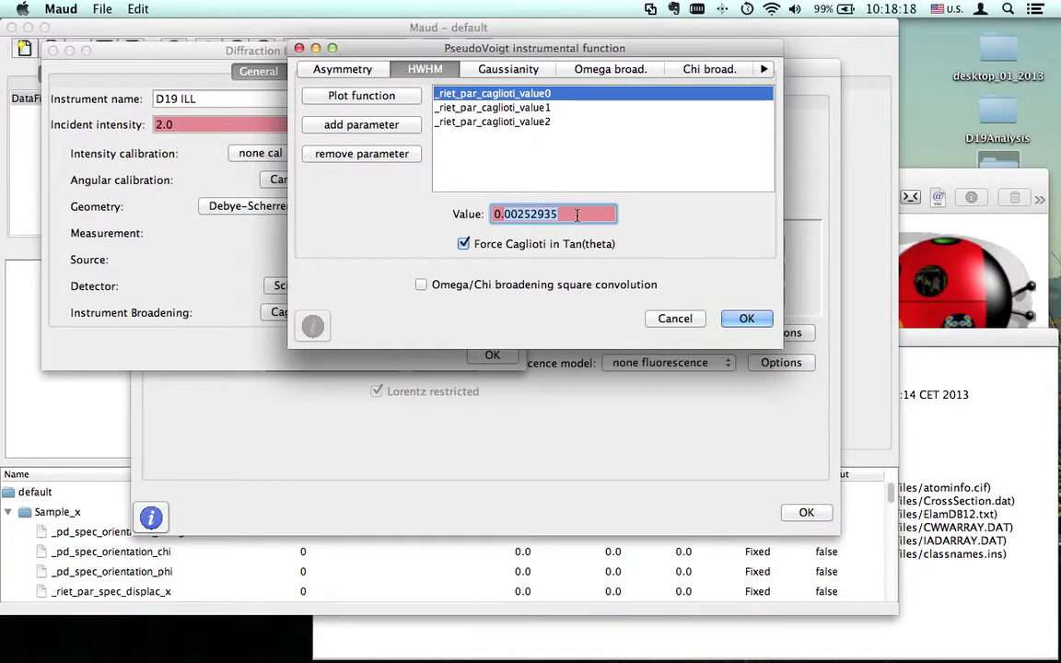
pyautogui.write('286')
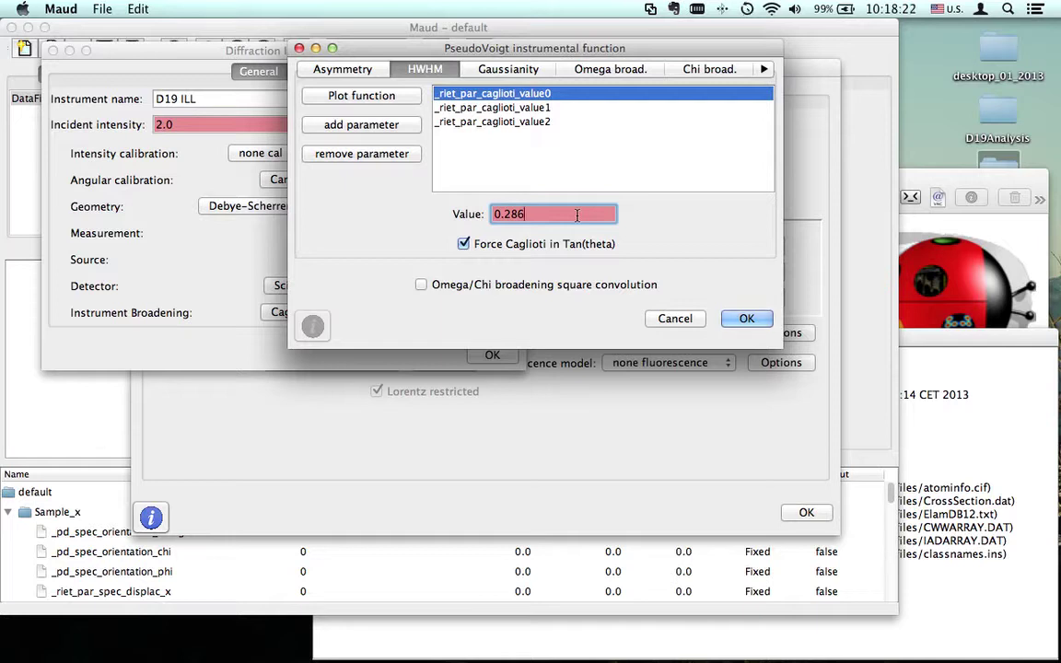
pyautogui.write('34')
# Step: Set the second Caglioti HWHM parameter to -0.57246 and the third to 1.5817, and recheck the second one
pyautogui.click(465, 107)
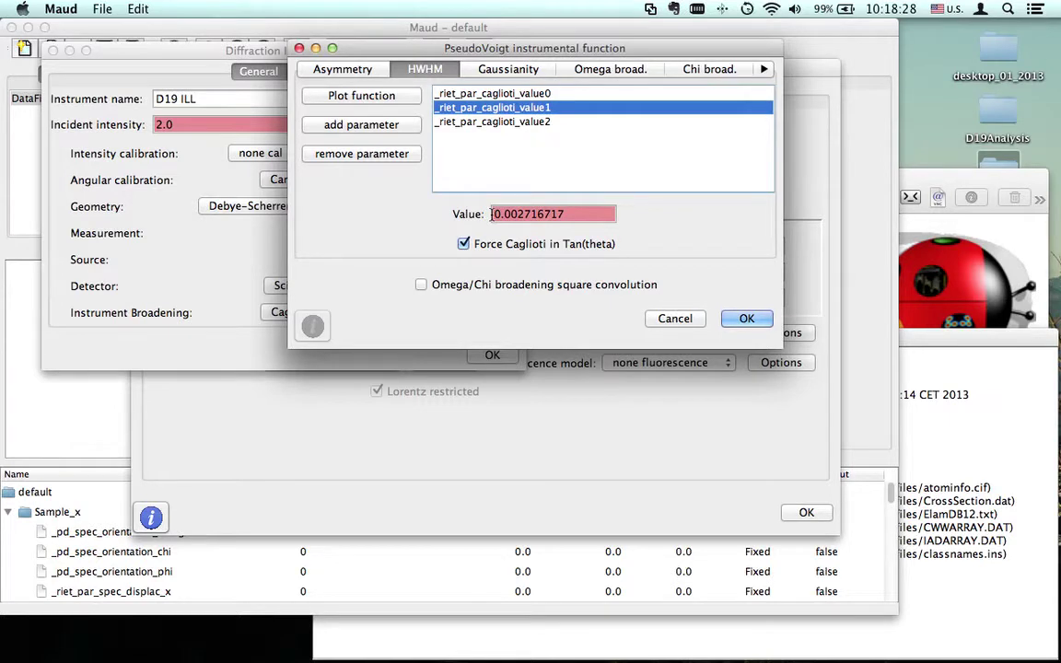
pyautogui.moveTo(491, 213); pyautogui.dragTo(599, 215)
pyautogui.write('-0.')
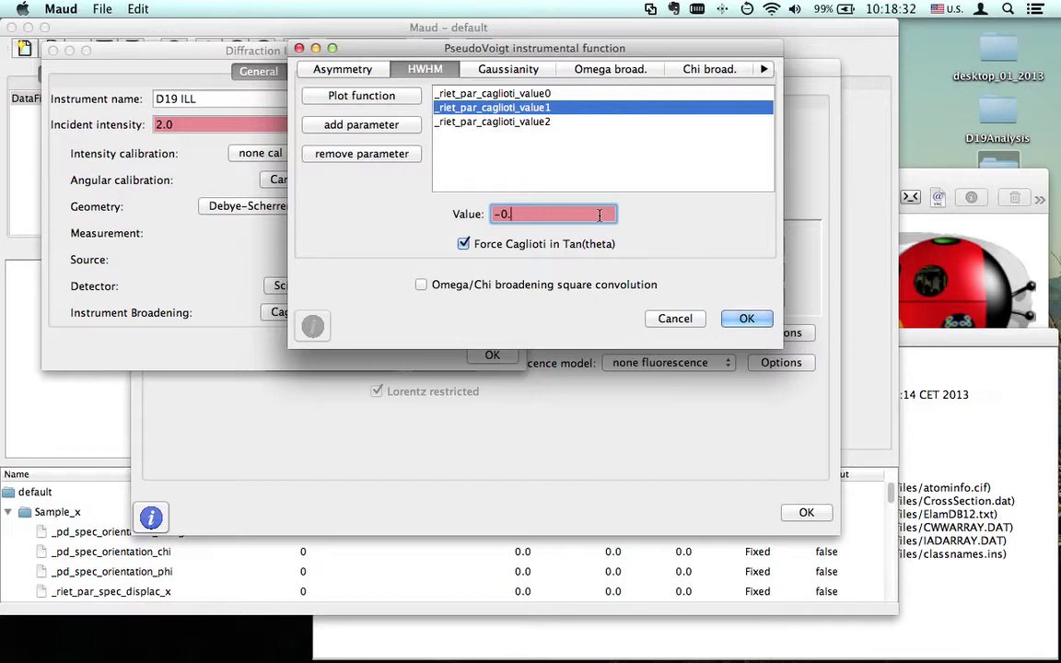
pyautogui.write('57246')
pyautogui.click(510, 122)
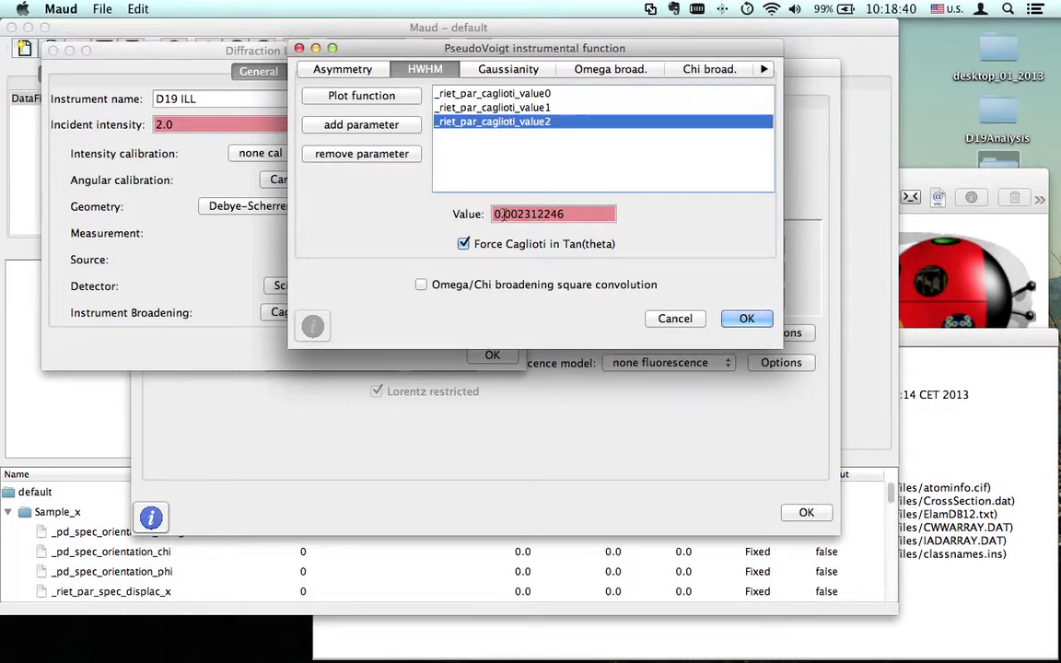
pyautogui.moveTo(502, 213); pyautogui.dragTo(639, 220)
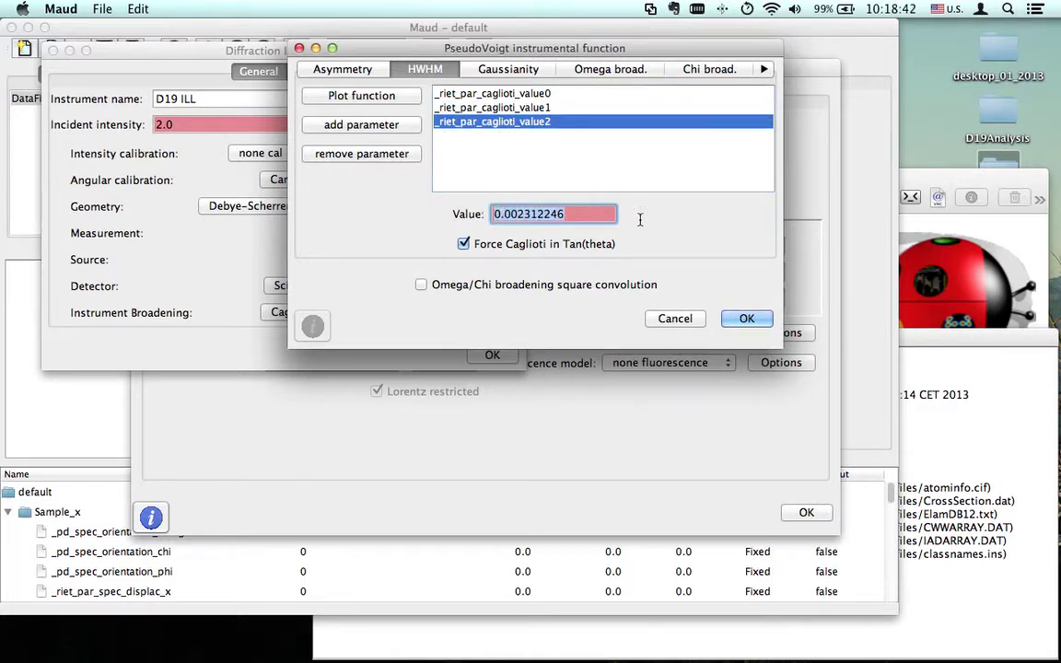
pyautogui.write('1.5')
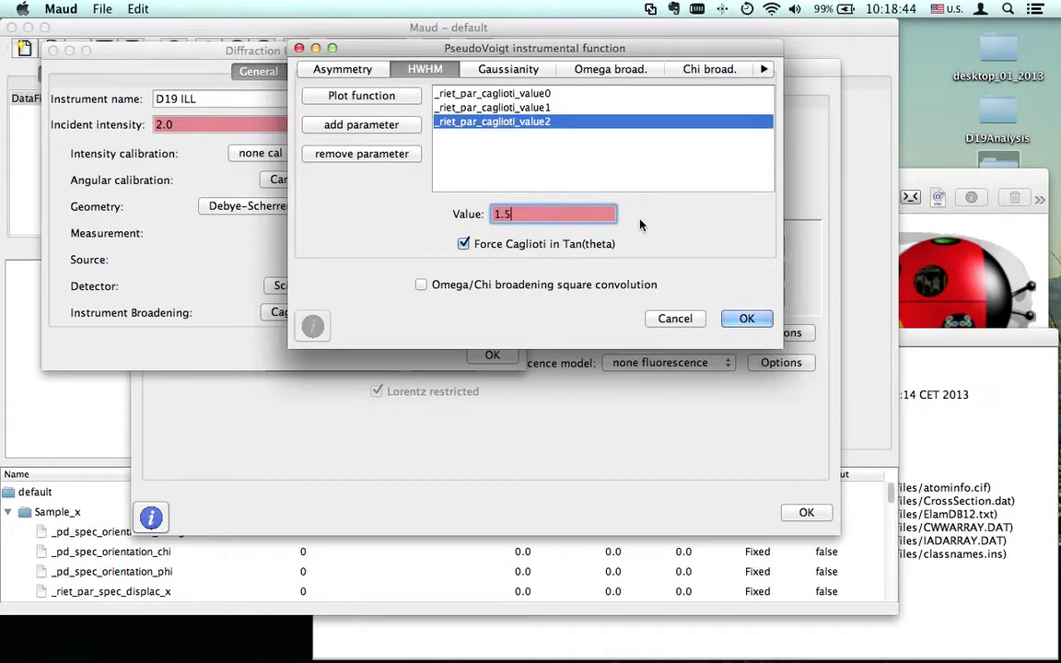
pyautogui.write('817')
pyautogui.click(463, 107)
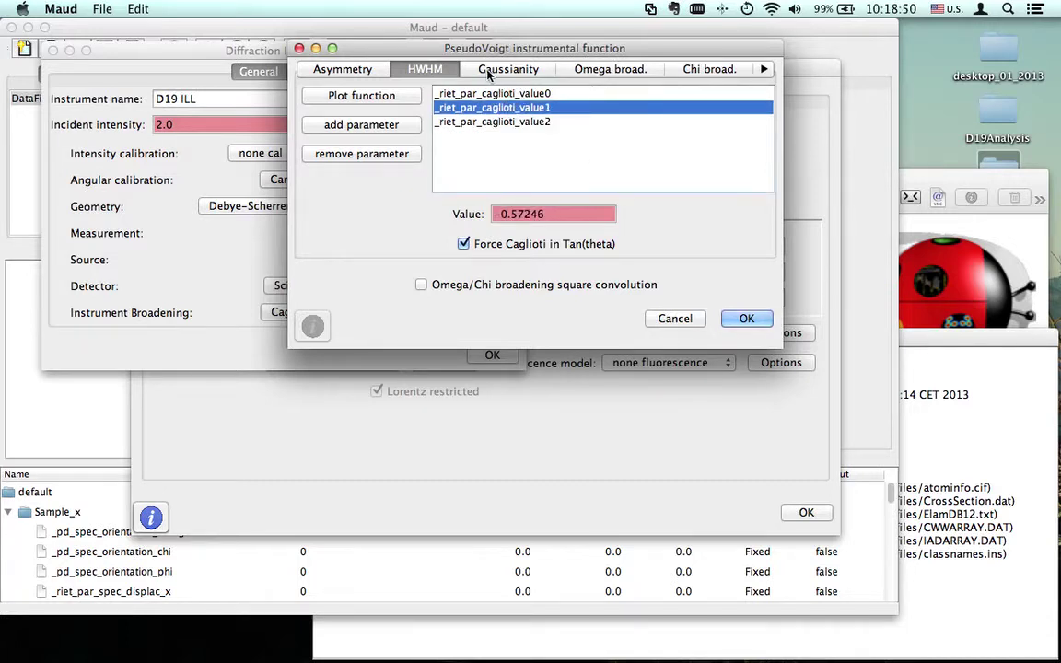
# Step: Set the second Gaussianity parameter to 0 and check the value of the first one
pyautogui.click(502, 73)
pyautogui.click(493, 108)
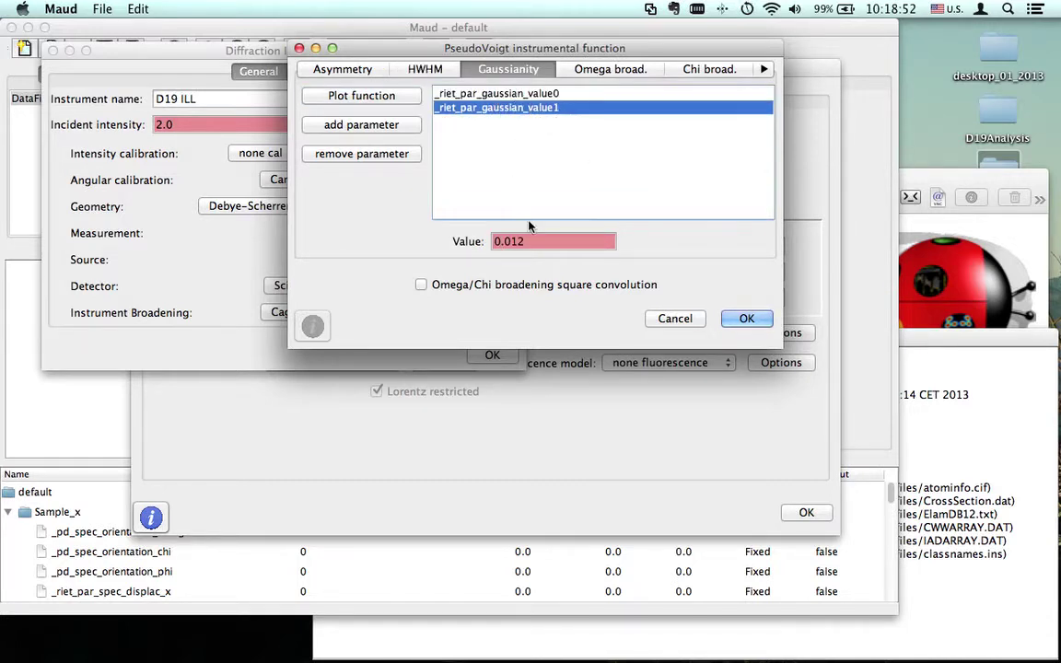
pyautogui.moveTo(527, 242); pyautogui.dragTo(452, 237)
pyautogui.write('0')
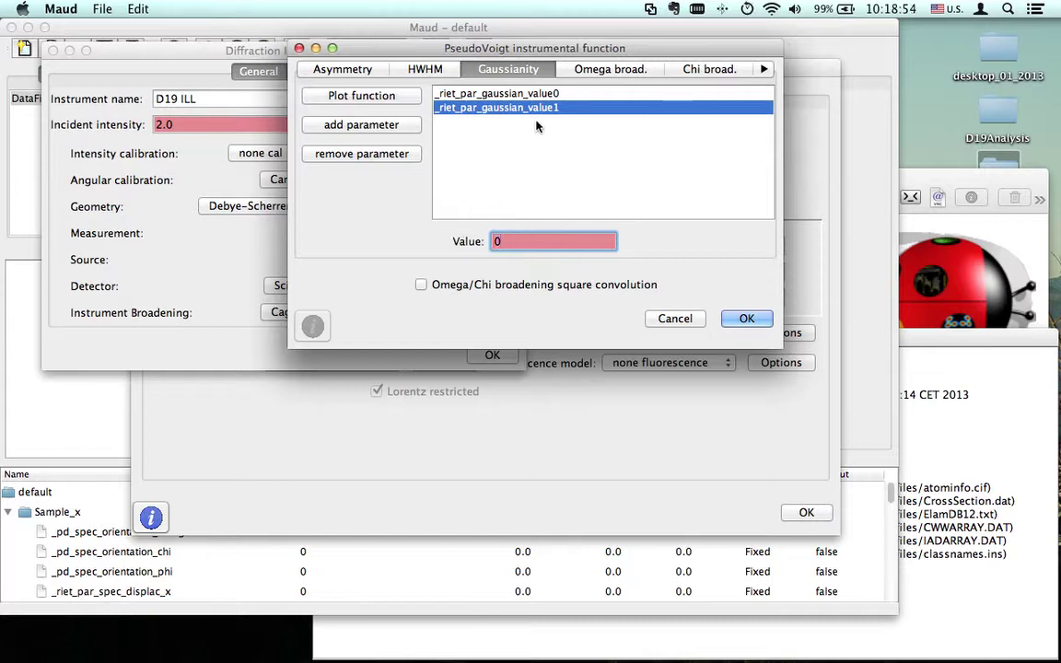
pyautogui.click(553, 93)
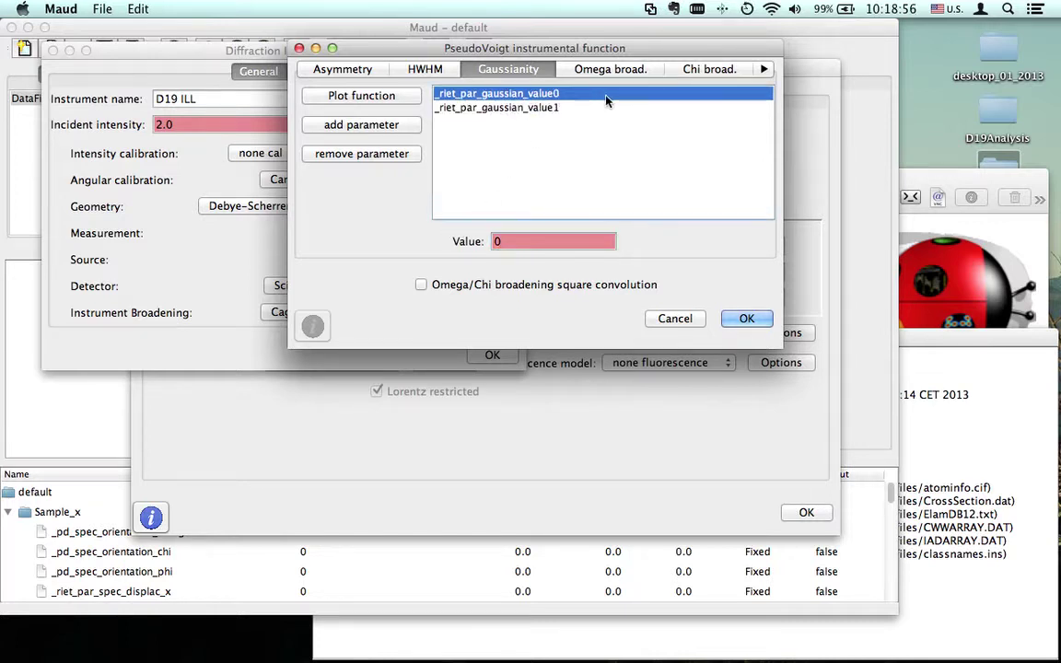
# Step: Go past the omega and chi broadening parameters and display the eta broadening parameters
pyautogui.click(763, 72)
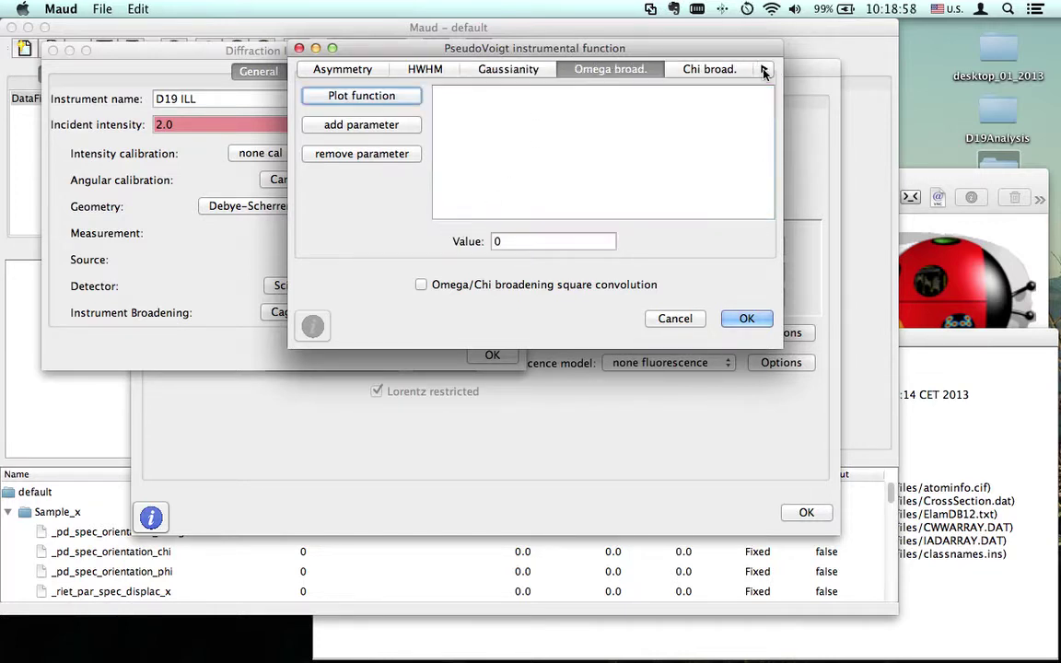
pyautogui.click(764, 72)
pyautogui.click(764, 72)
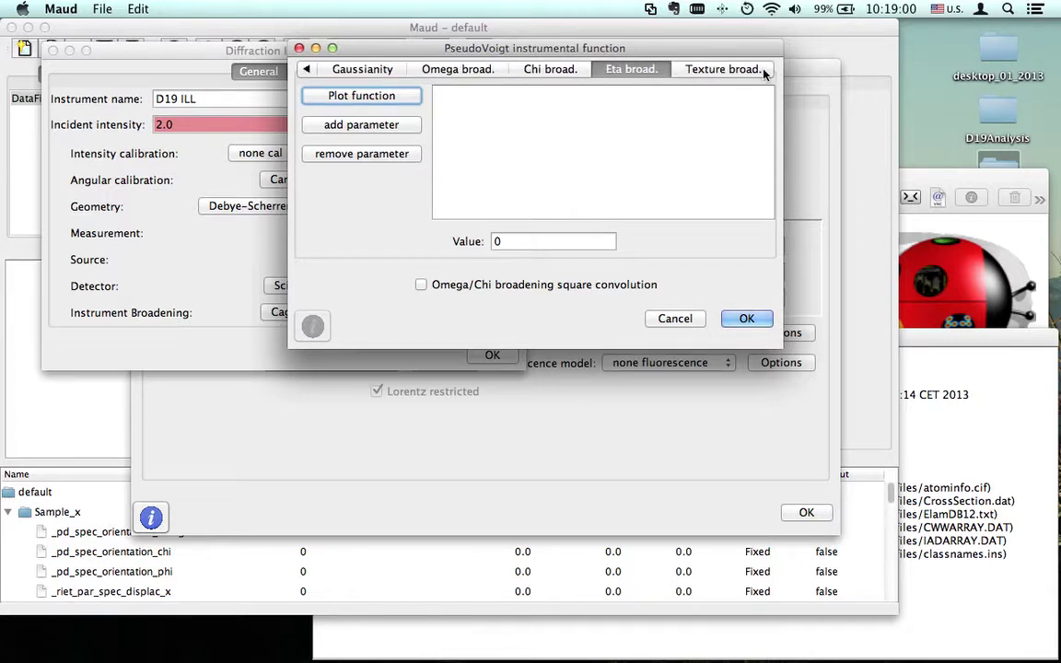
pyautogui.click(764, 72)
pyautogui.click(627, 73)
# Step: Switch to Preview, open the recent document JACLuca2013a.pdf and enlarge its window
pyautogui.moveTo(365, 651)
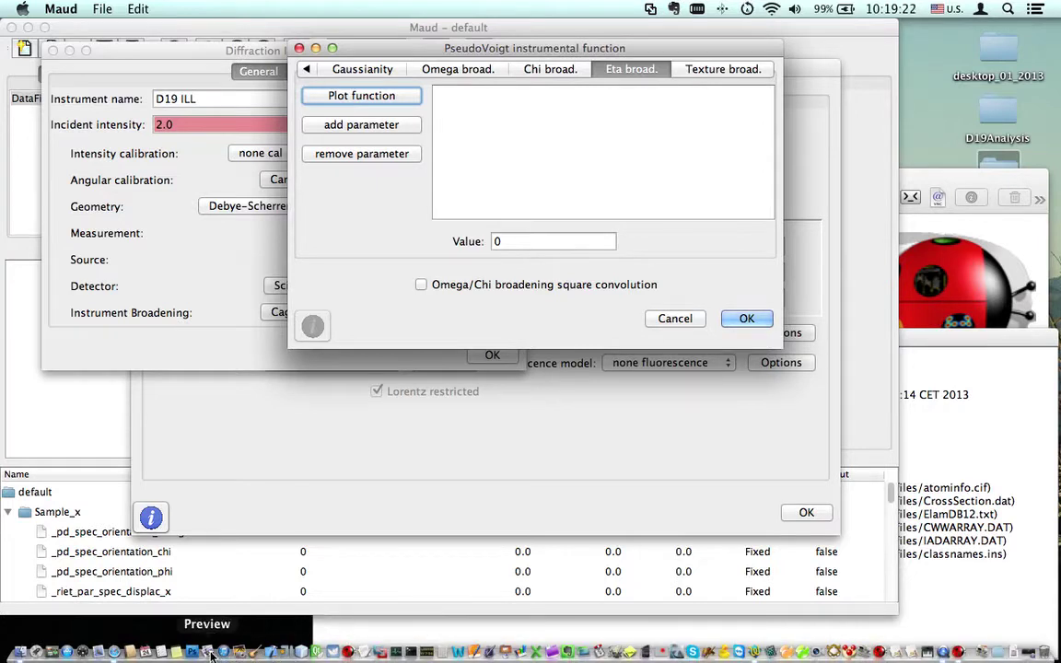
pyautogui.click(211, 654)
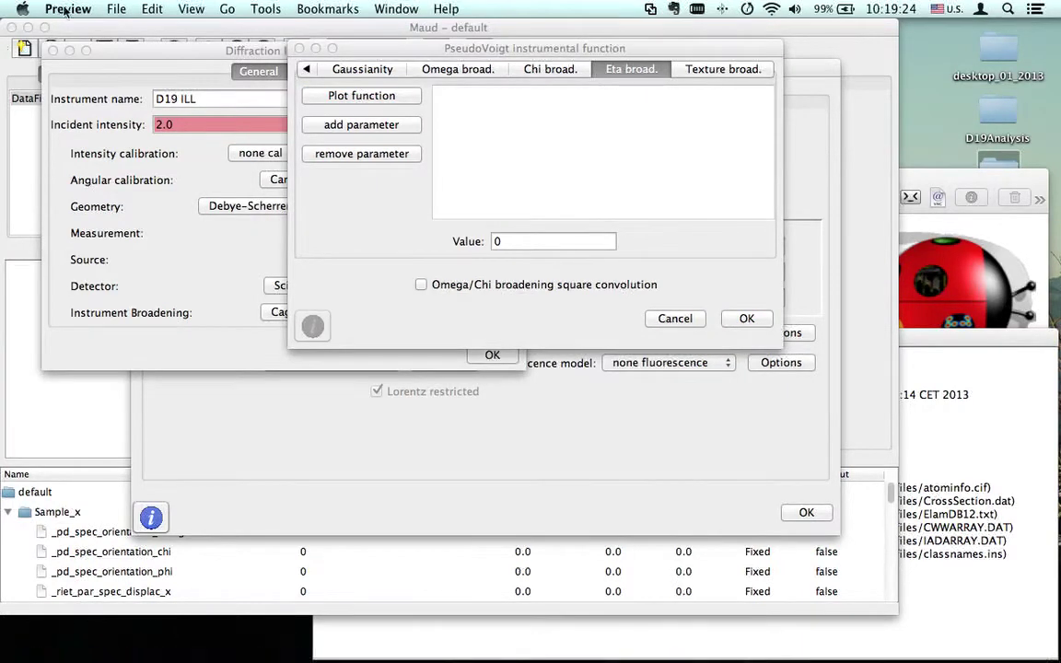
pyautogui.click(117, 11)
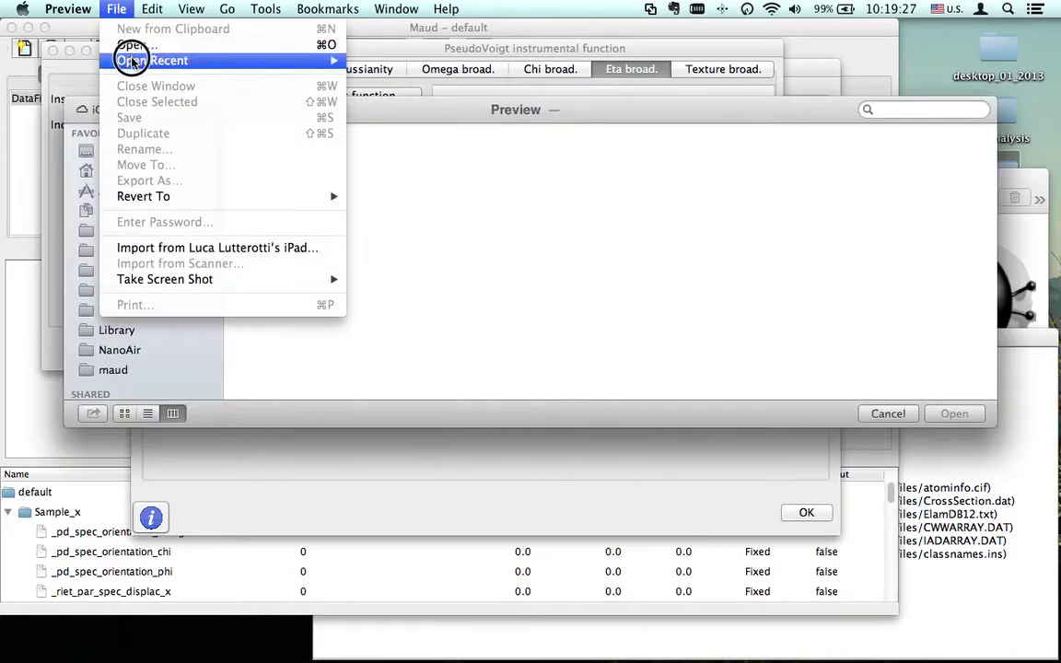
pyautogui.moveTo(133, 67)
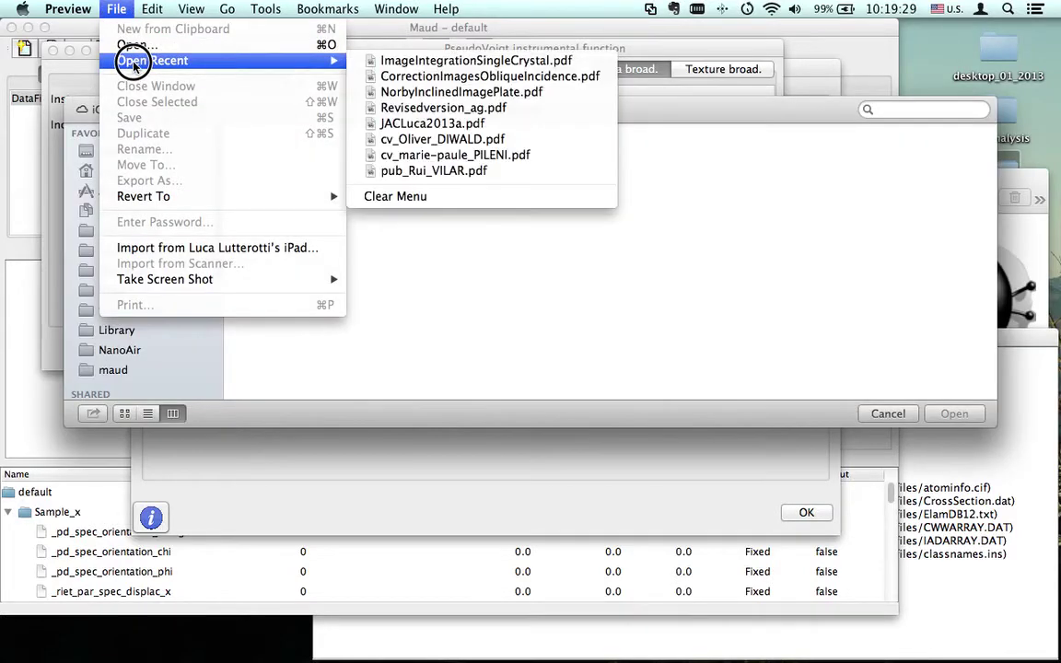
pyautogui.click(394, 123)
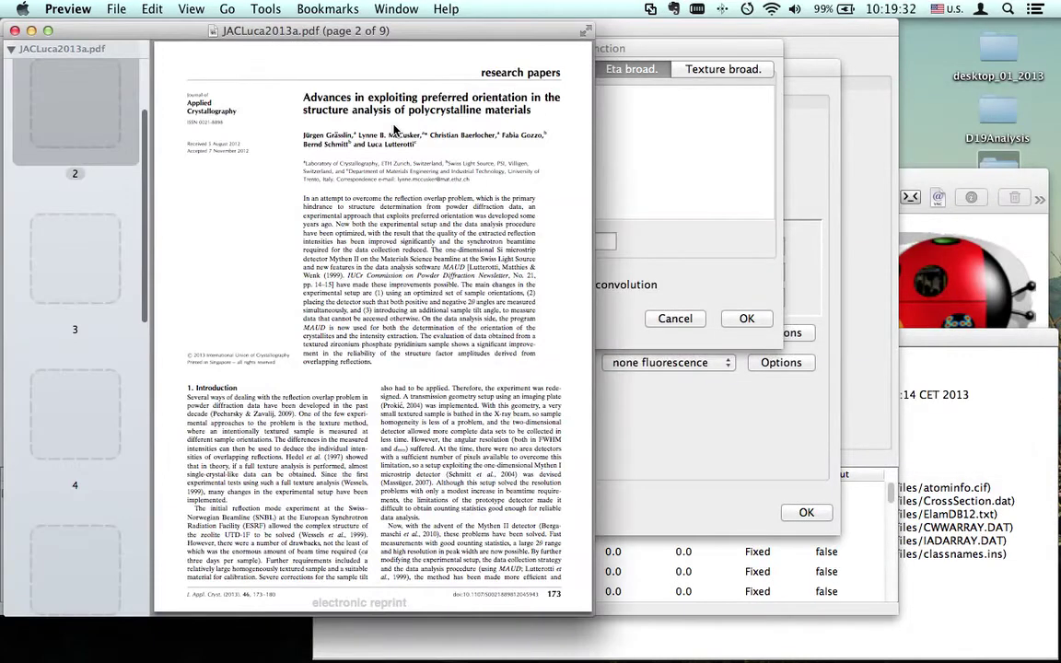
pyautogui.moveTo(294, 31); pyautogui.dragTo(295, 28)
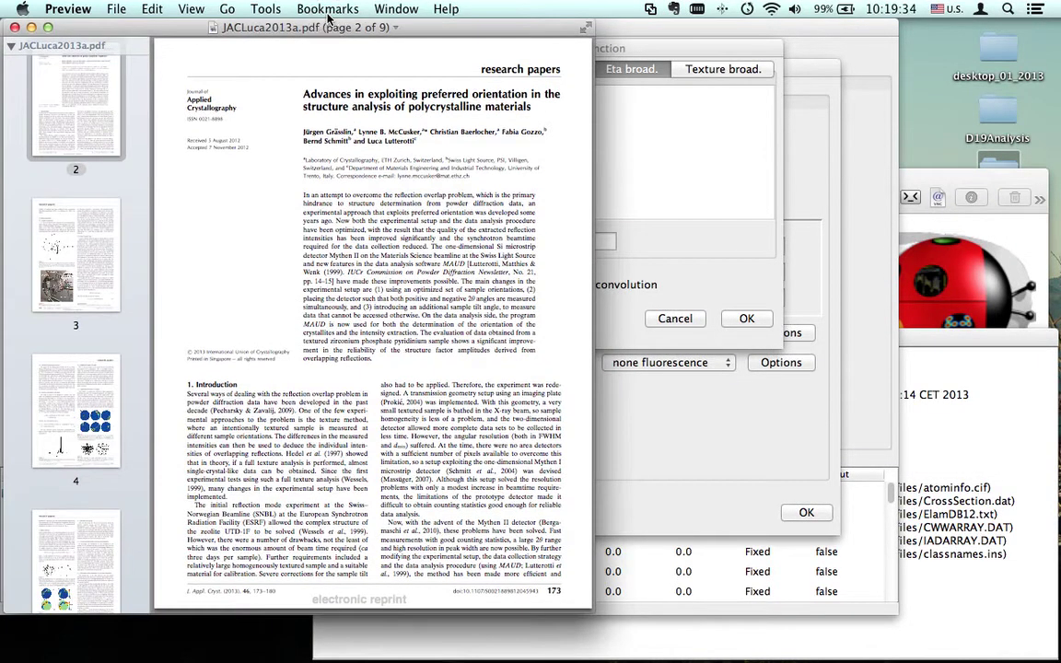
pyautogui.moveTo(589, 611); pyautogui.dragTo(630, 659)
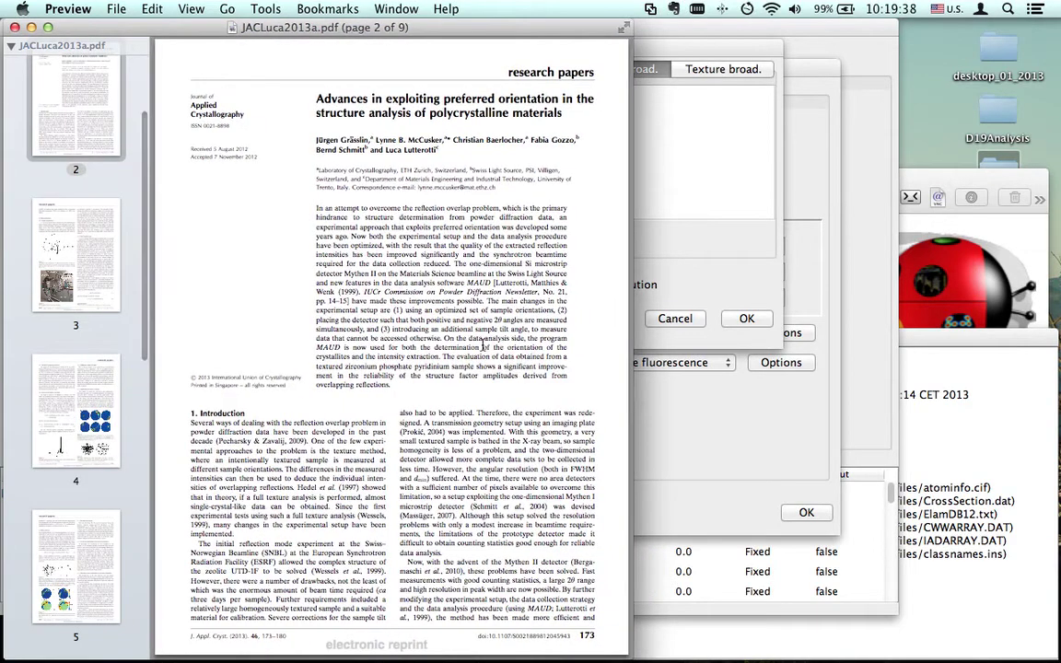
# Step: Examine Figure 1 on page 3 of the paper for the MAUD angle convention and the detector's eta angle
pyautogui.click(80, 261)
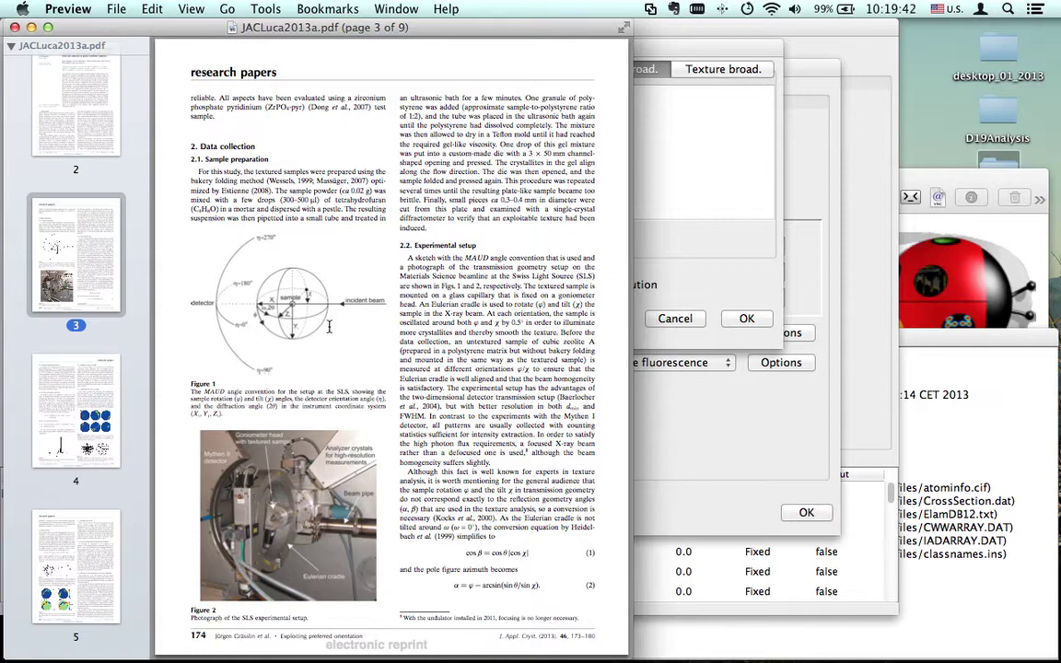
pyautogui.scroll(3, 328, 324)
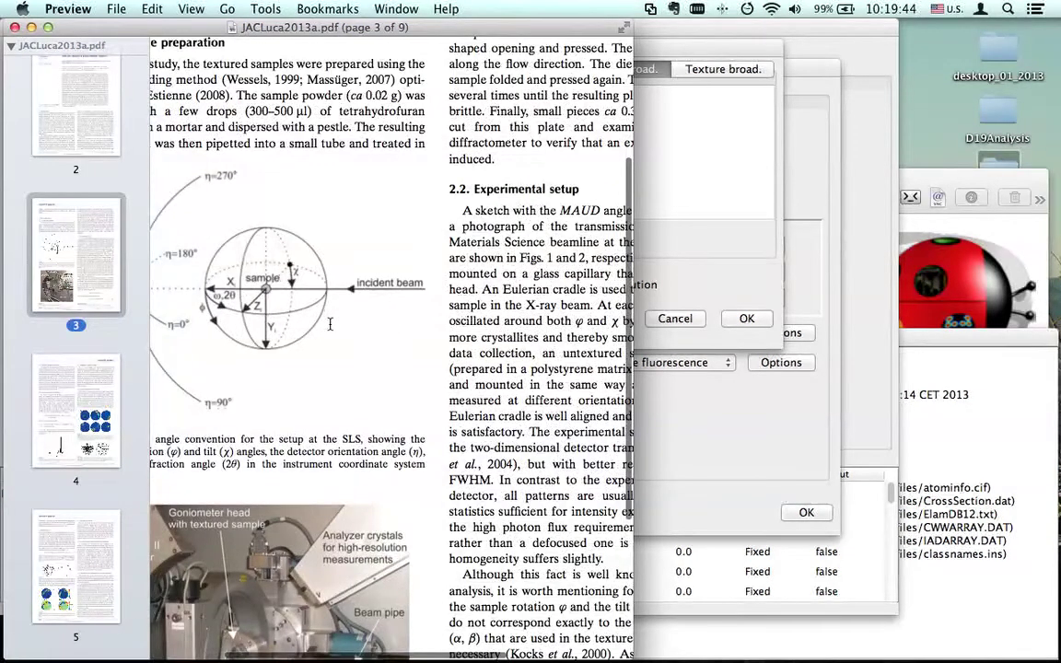
pyautogui.hscroll(-5, 267, 576)
pyautogui.hscroll(-3, 261, 399)
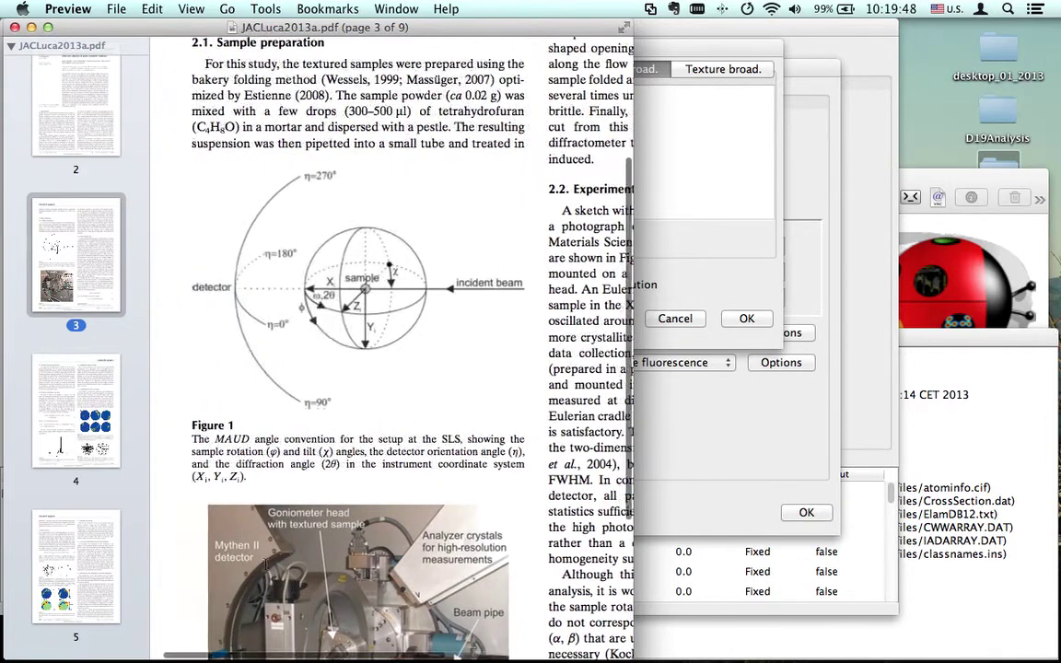
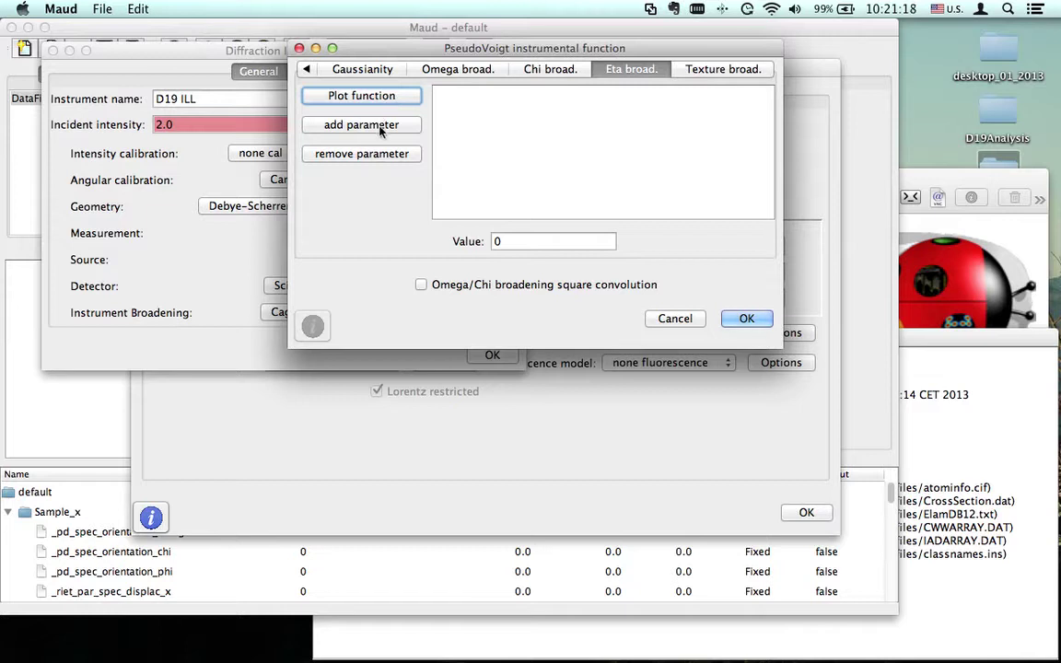
# Step: Add two eta broadening parameters to the instrument function in Maud, leaving both at 0, and accept the settings
pyautogui.click(381, 126)
pyautogui.click(381, 127)
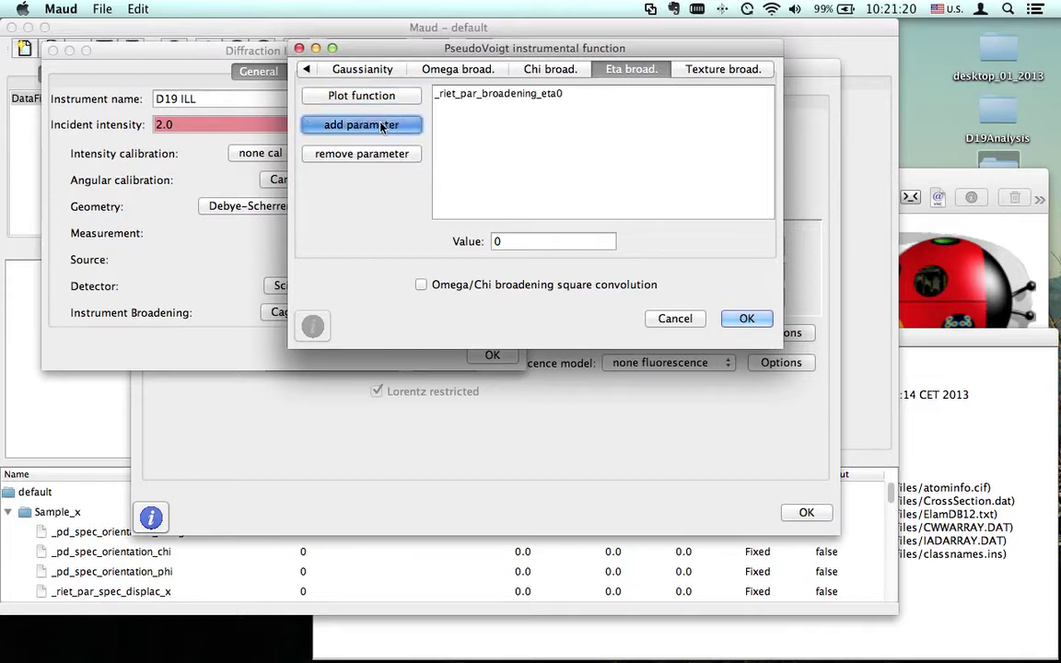
pyautogui.click(440, 94)
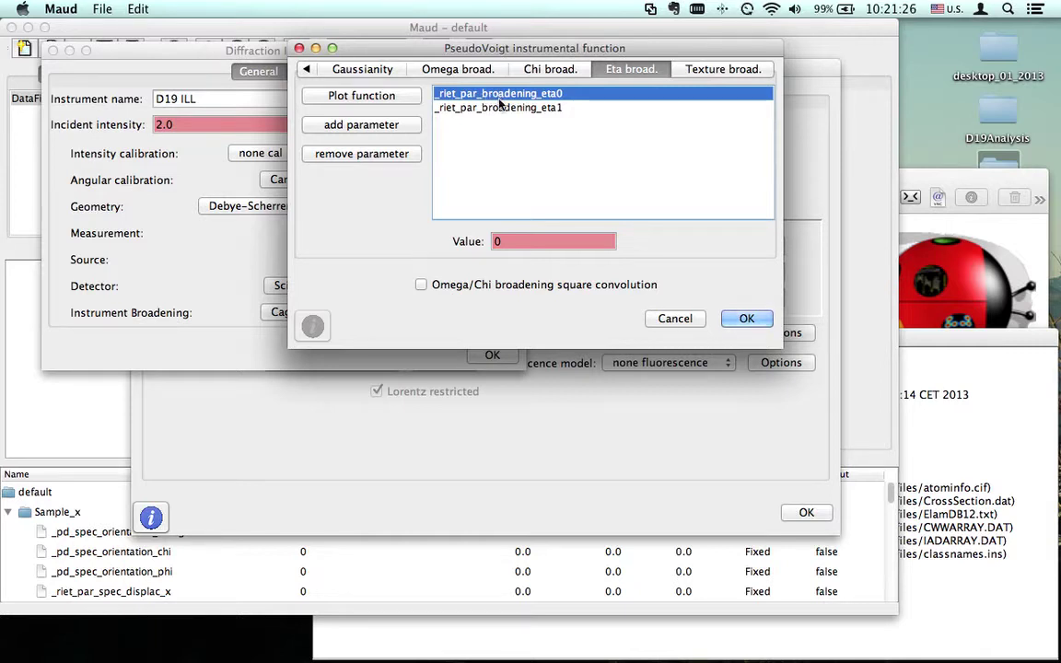
pyautogui.click(483, 109)
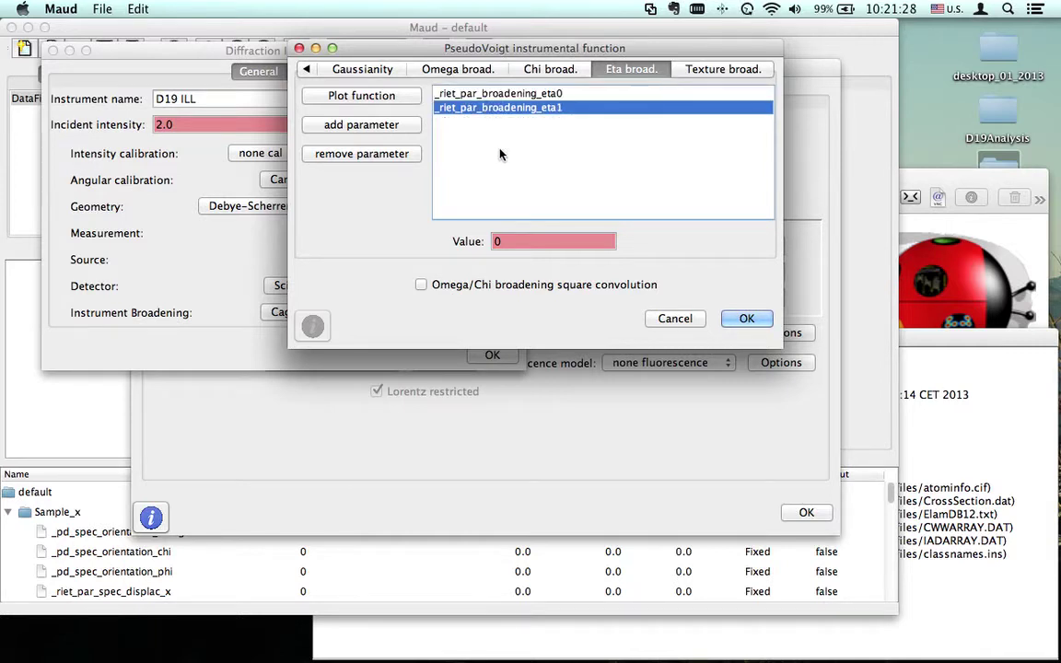
pyautogui.click(742, 318)
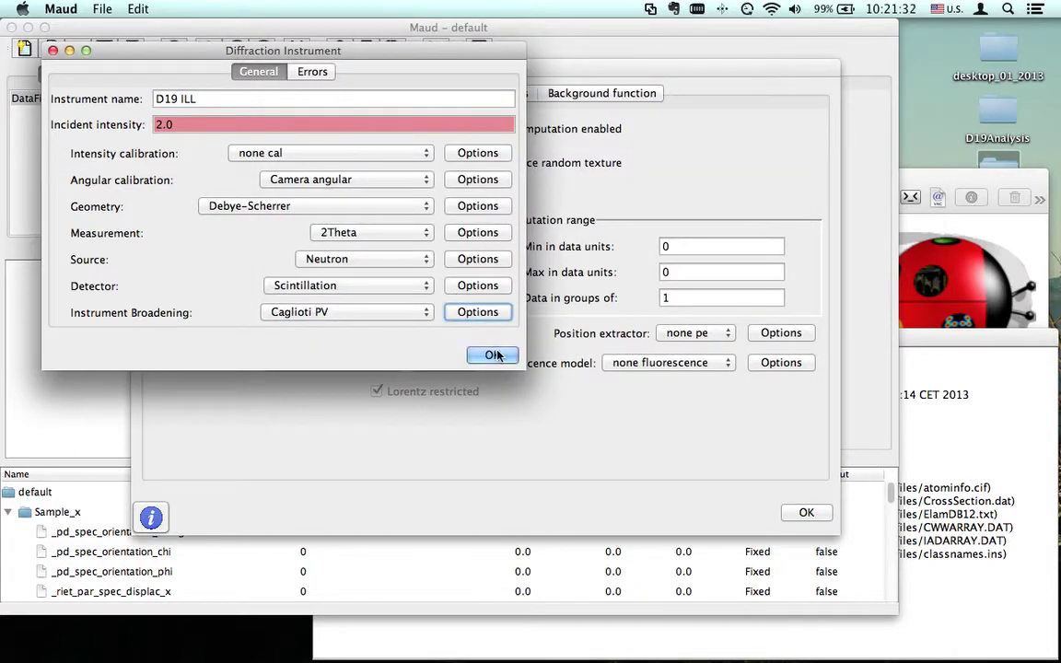
# Step: Reopen the Caglioti PV instrument broadening options and check the eta broadening parameters
pyautogui.click(468, 312)
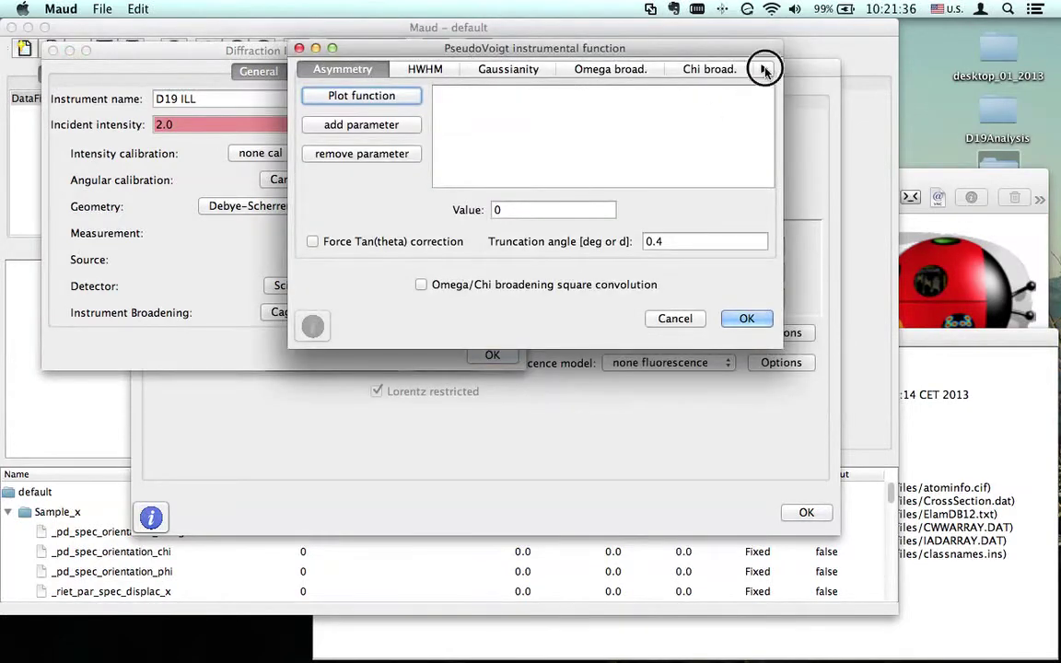
pyautogui.click(764, 70)
pyautogui.click(764, 69)
pyautogui.click(764, 70)
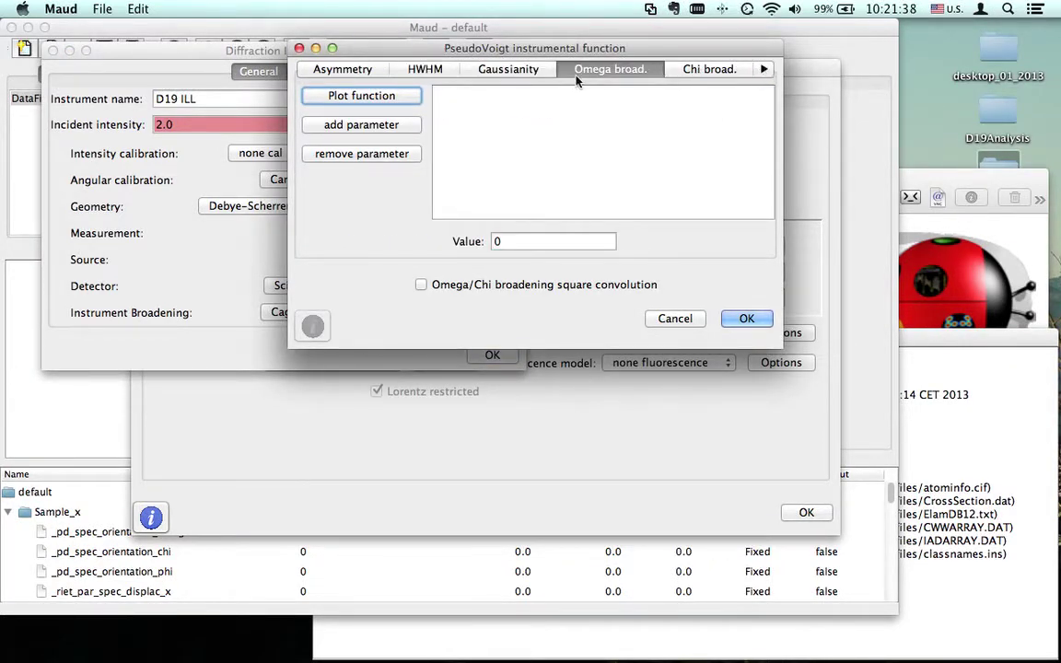
pyautogui.click(765, 70)
pyautogui.click(766, 71)
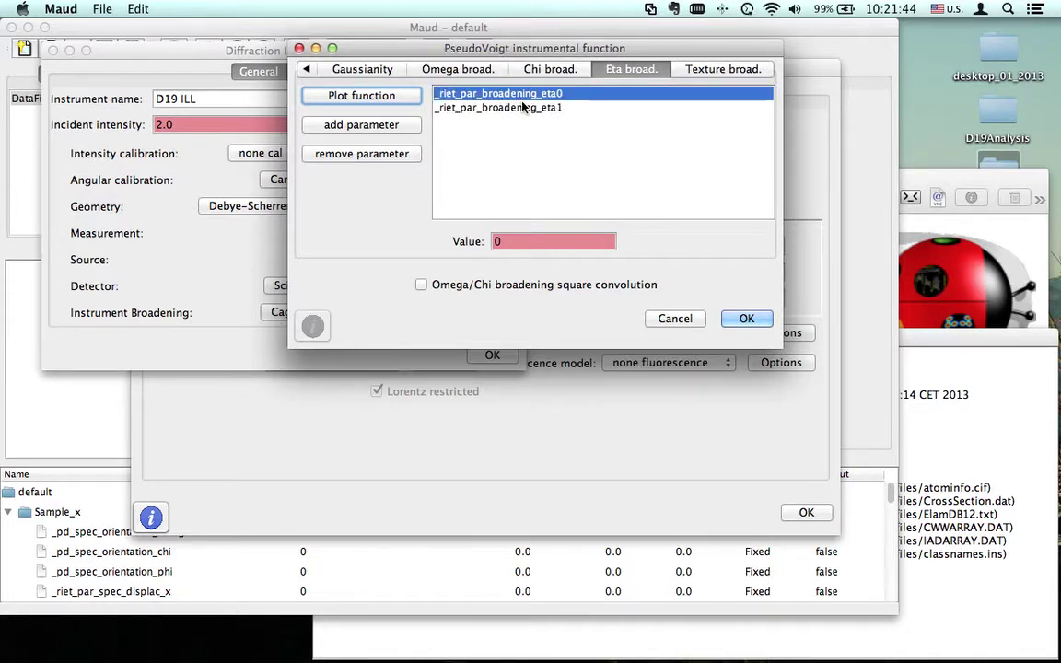
# Step: Set eta broadening parameter eta0 to 0.072776 and eta1 to 0.40623, and accept the broadening and instrument settings
pyautogui.doubleClick(504, 242)
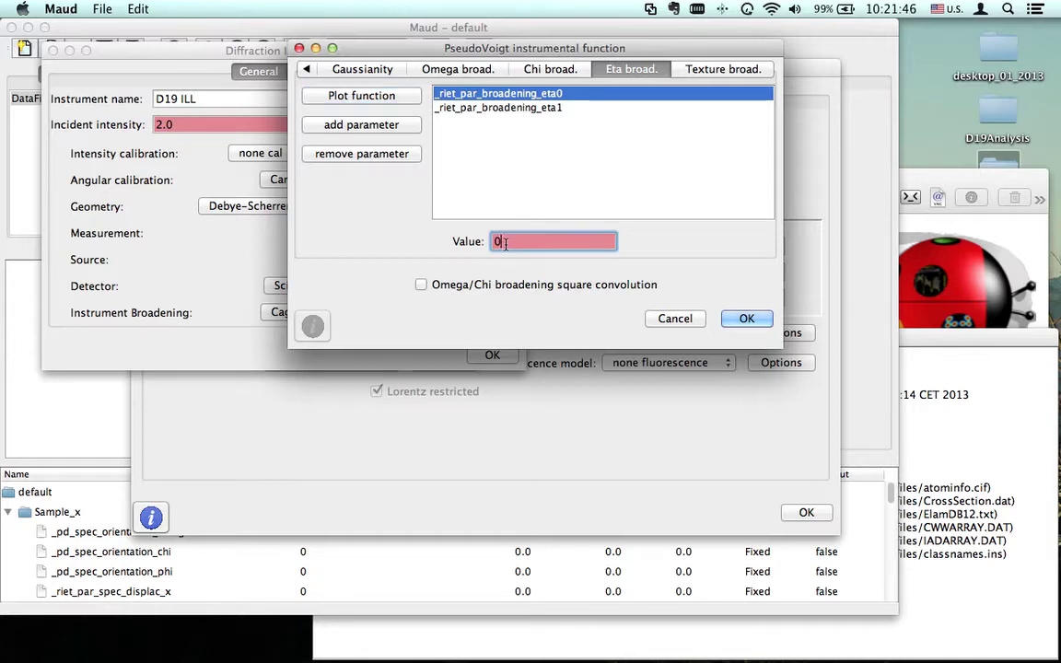
pyautogui.write('0.072776')
pyautogui.click(479, 108)
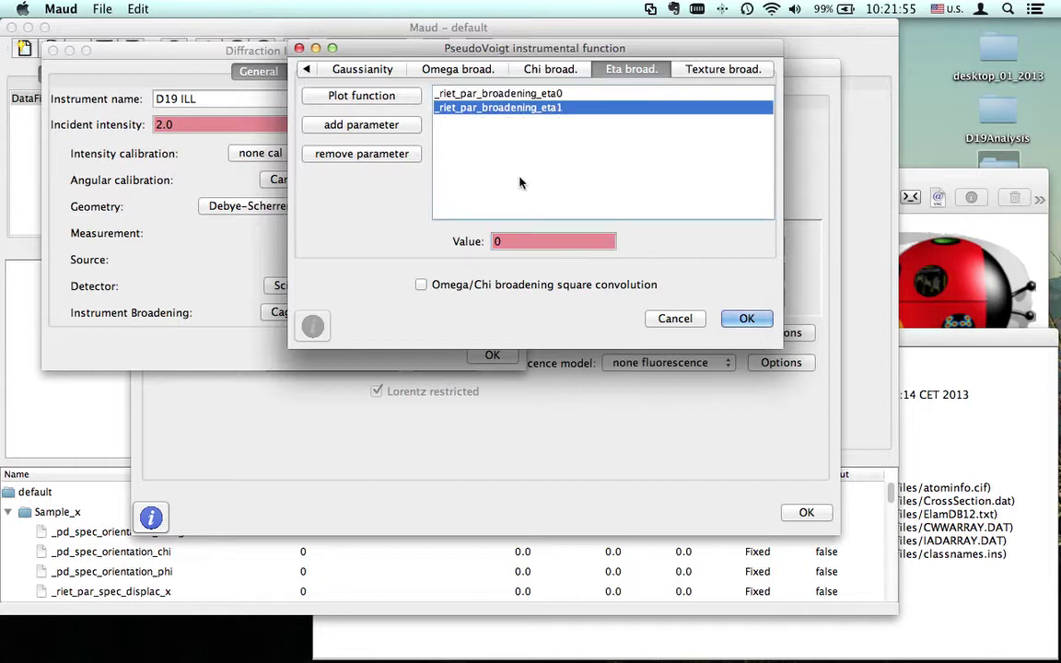
pyautogui.click(512, 242)
pyautogui.write('0.')
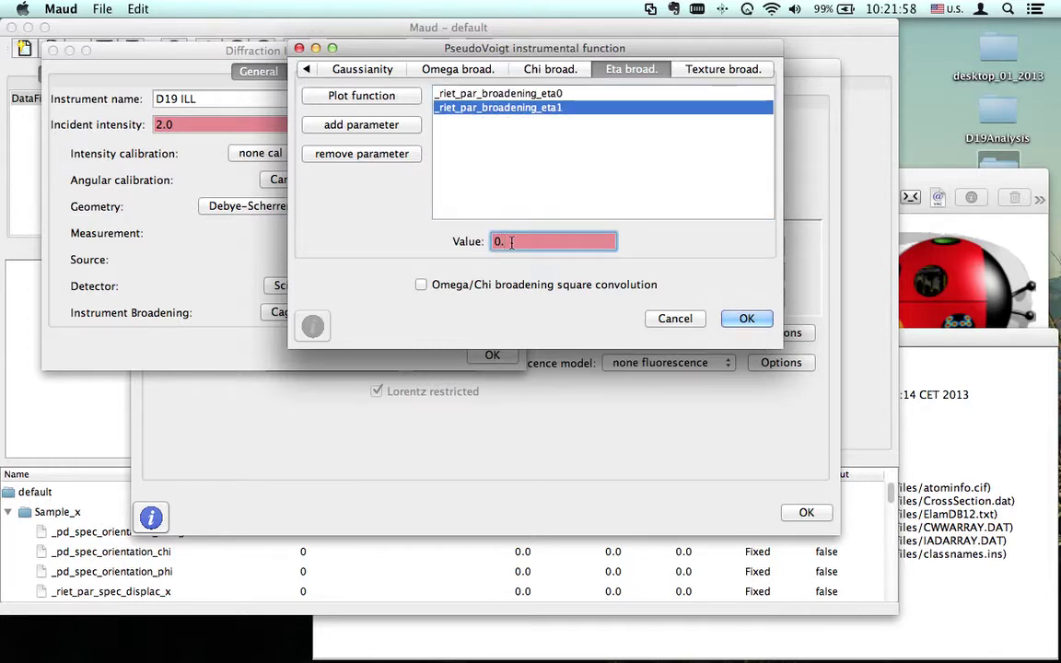
pyautogui.write('40623')
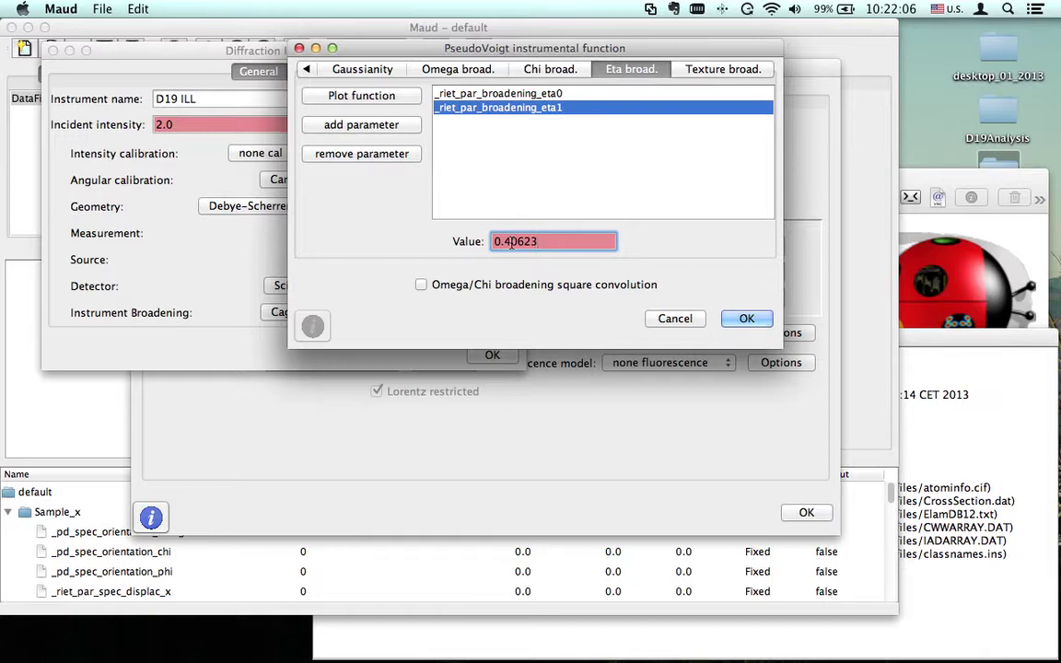
pyautogui.click(745, 318)
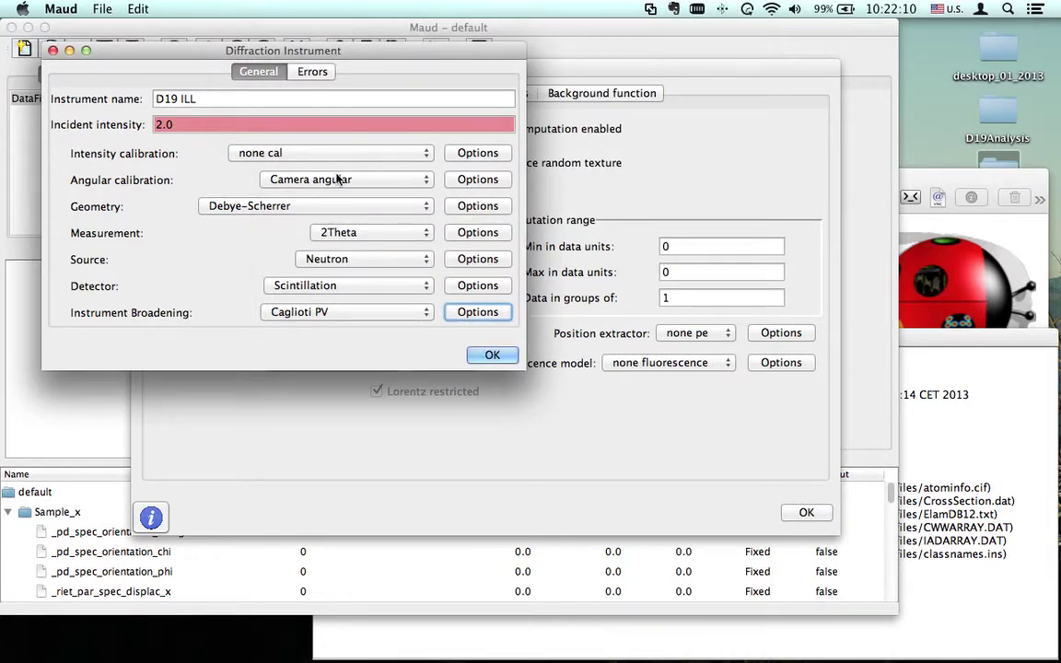
pyautogui.click(492, 356)
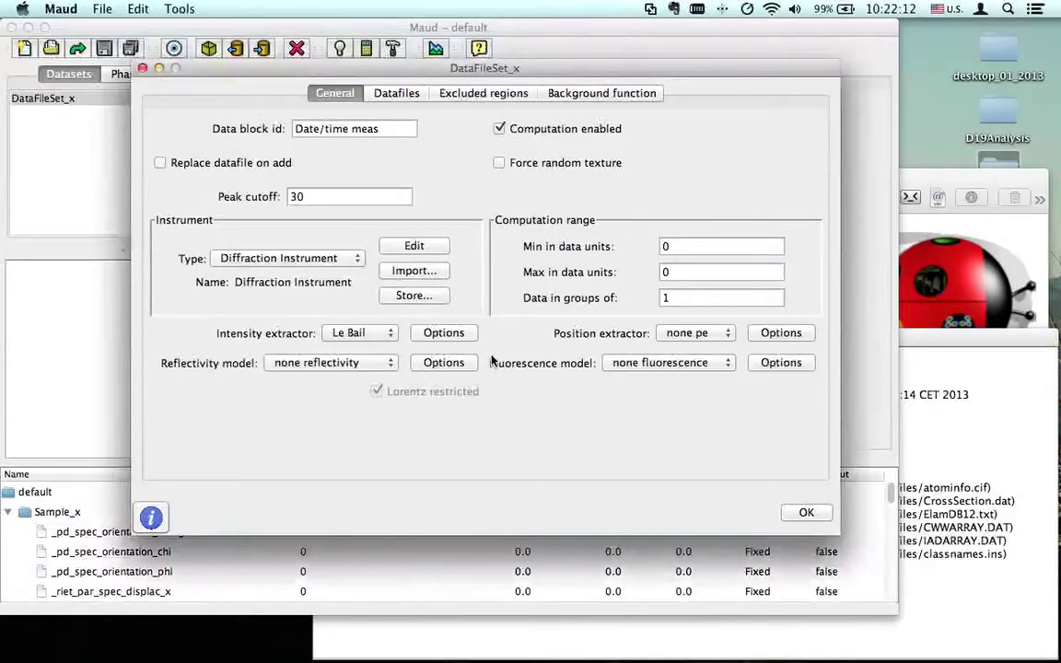
# Step: Show the dataset's data files, and switch to TextWrangler to display the open document 101446_LAMP
pyautogui.click(398, 95)
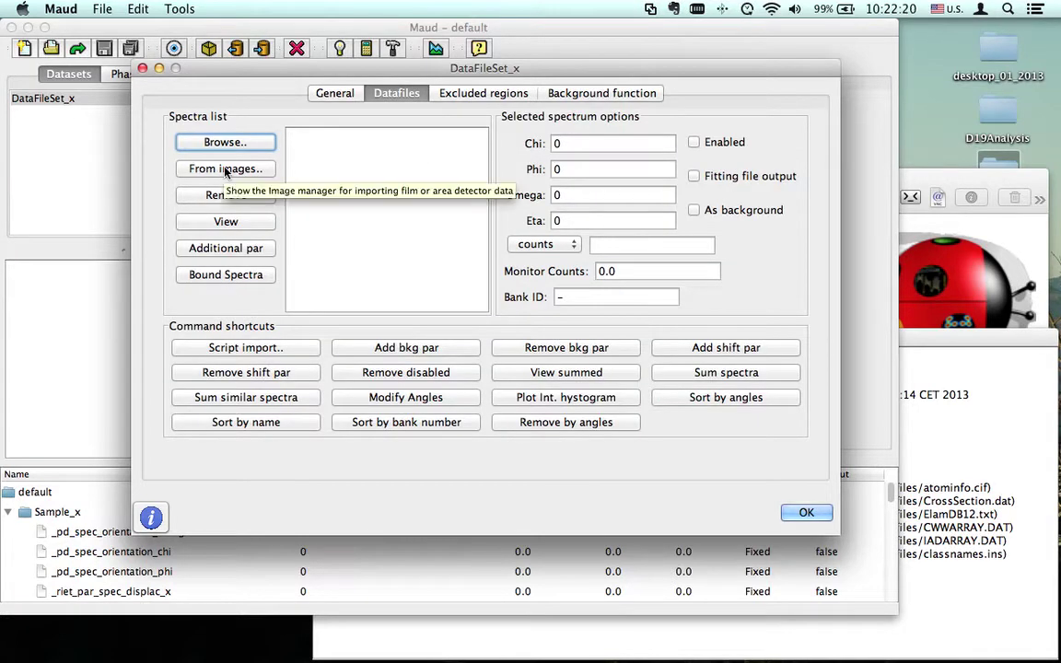
pyautogui.moveTo(166, 656)
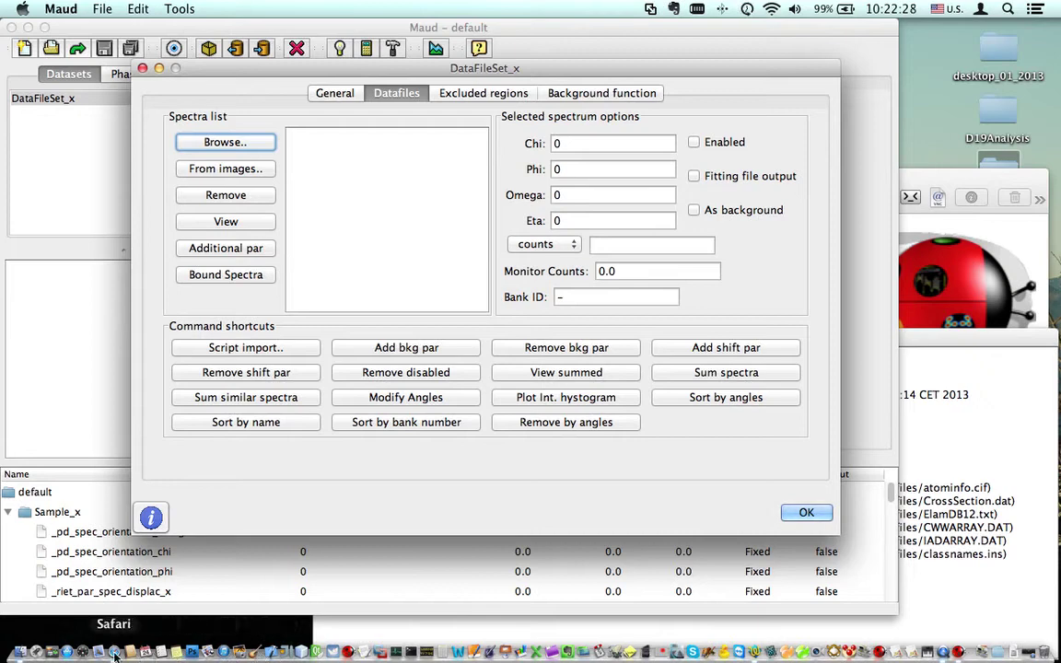
pyautogui.click(751, 653)
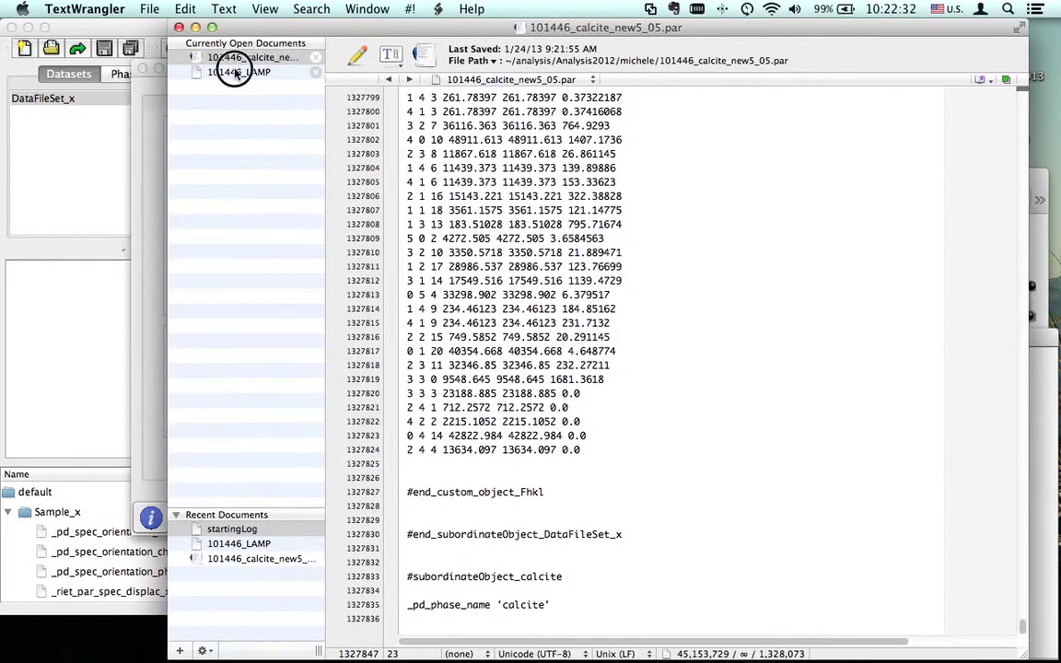
pyautogui.click(239, 72)
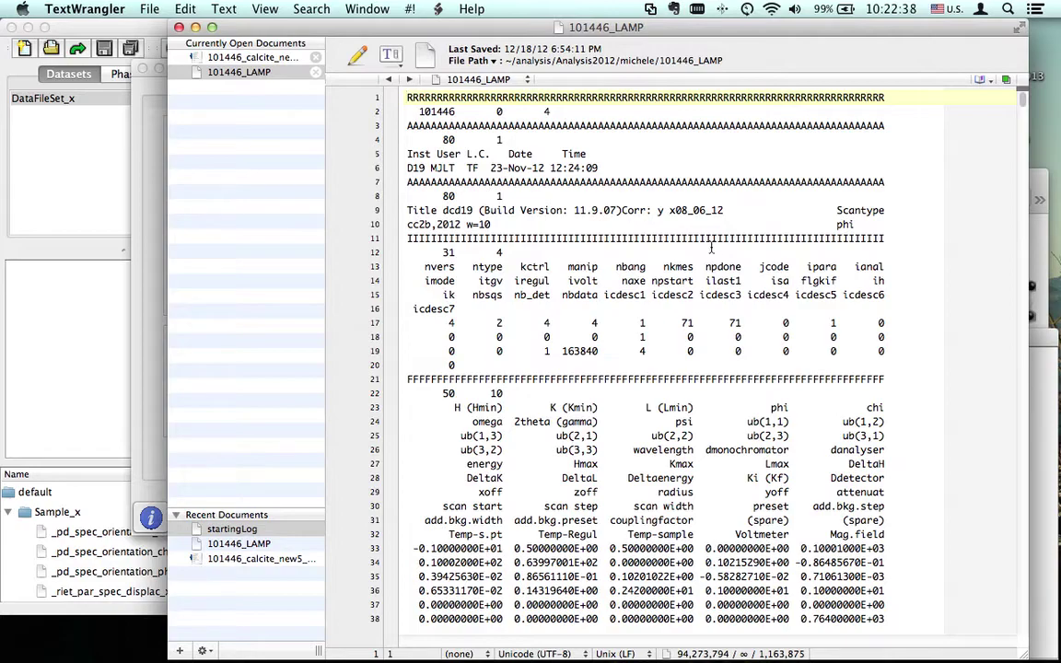
# Step: Examine the header of 101446_LAMP for the run description, the instrument parameter names and their values
pyautogui.scroll(-6, 711, 247)
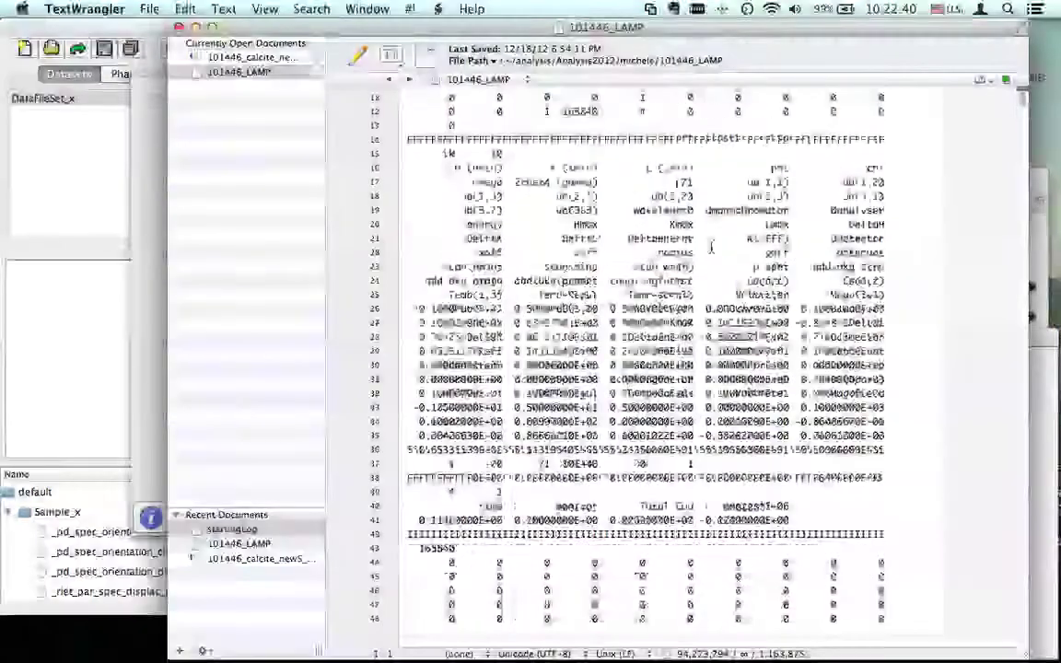
pyautogui.scroll(-4, 711, 247)
pyautogui.scroll(8, 711, 247)
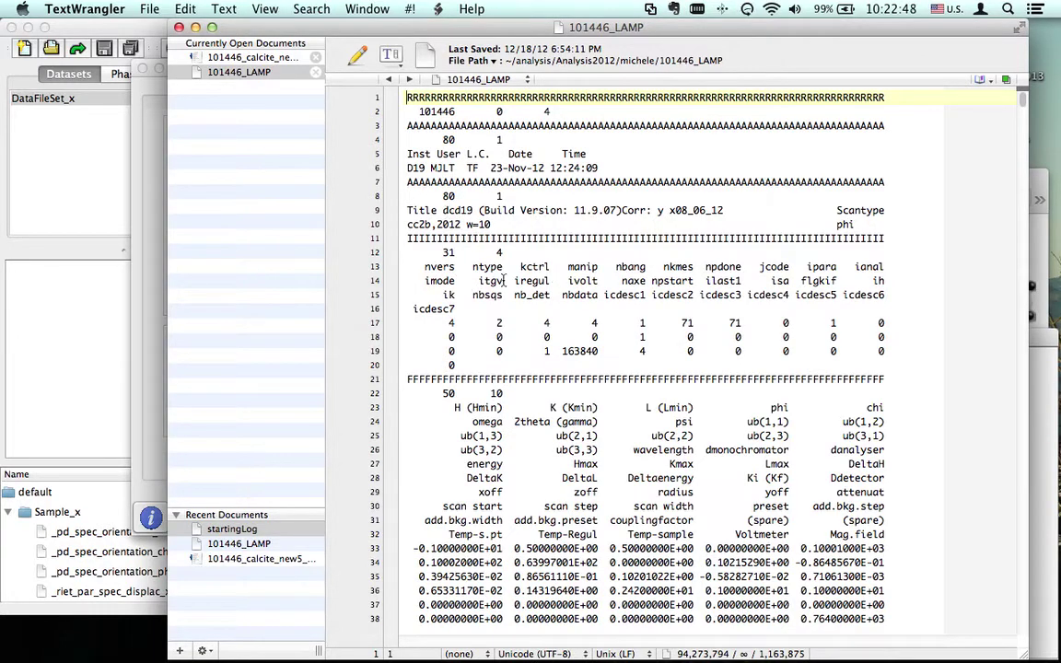
pyautogui.scroll(-5, 600, 433)
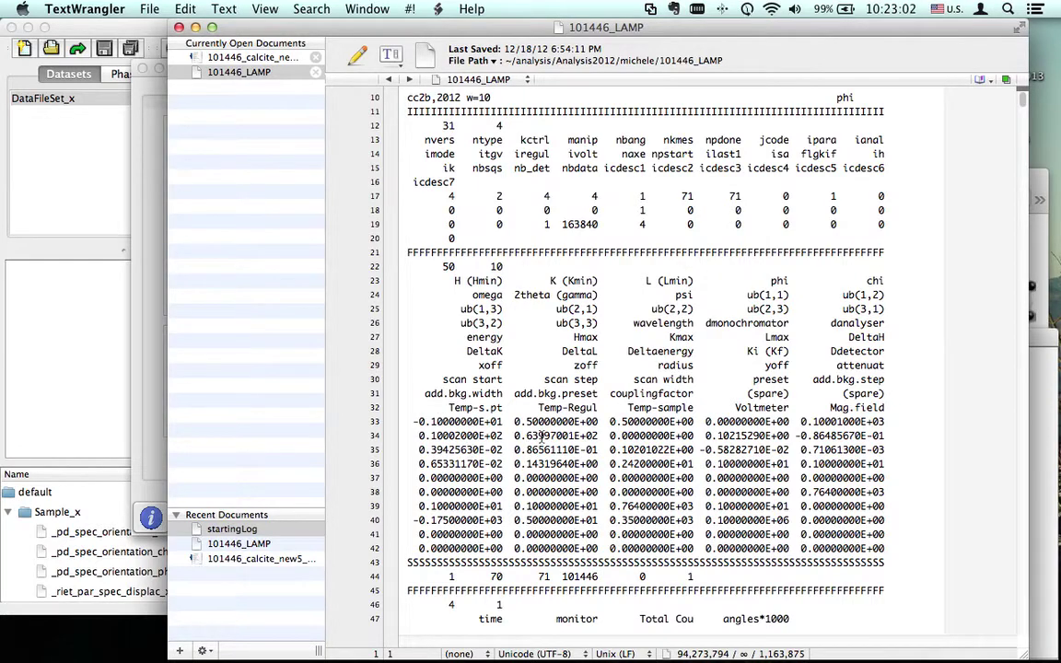
pyautogui.scroll(-6, 546, 434)
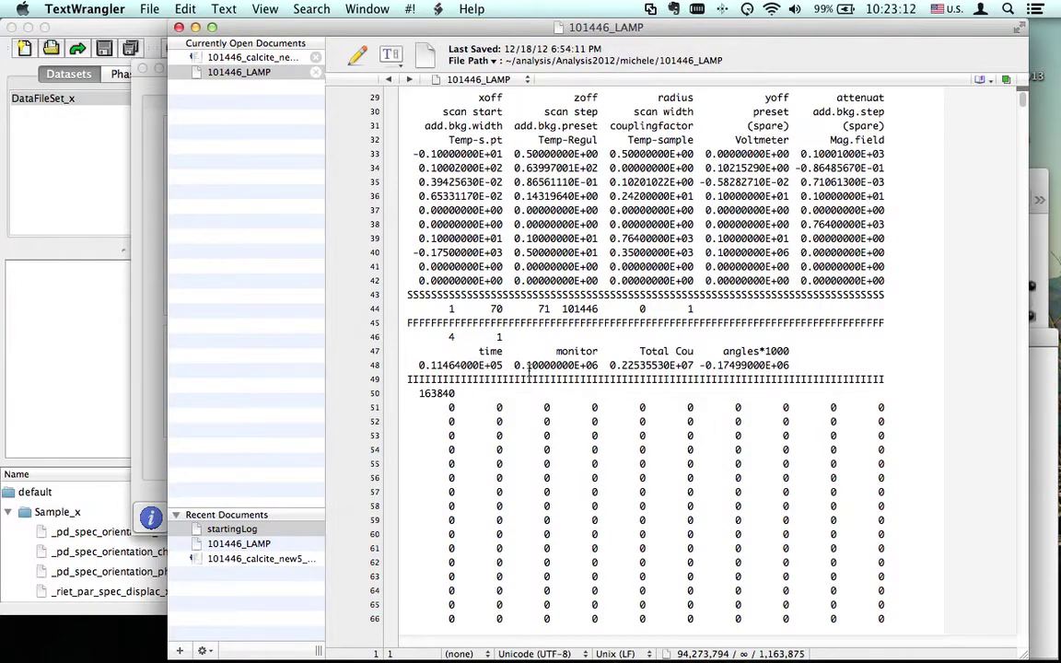
pyautogui.scroll(4, 529, 371)
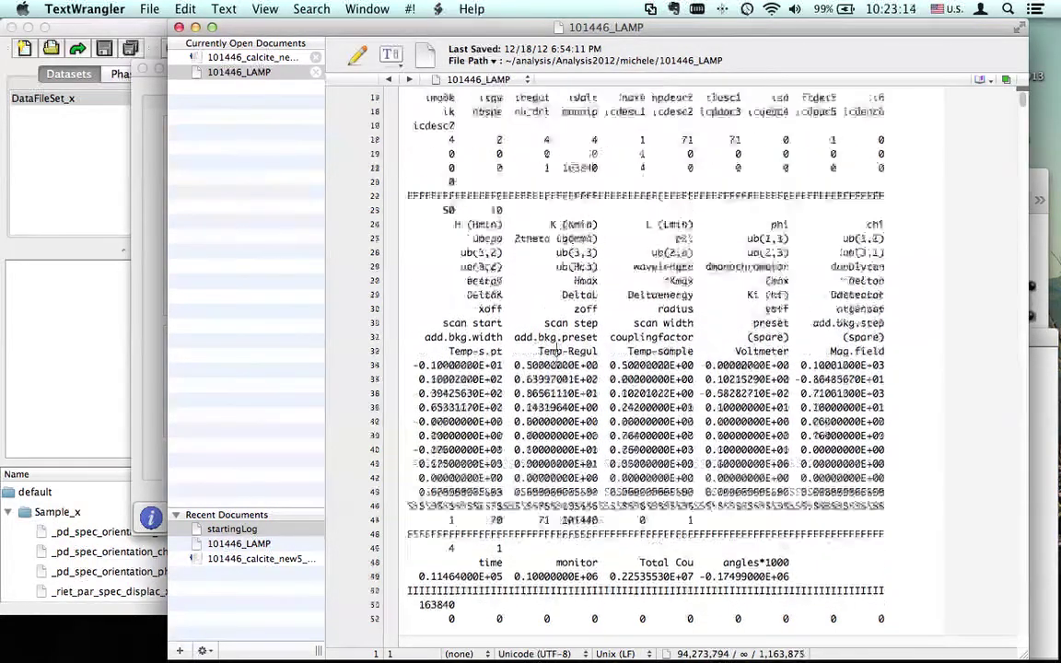
pyautogui.scroll(2, 555, 350)
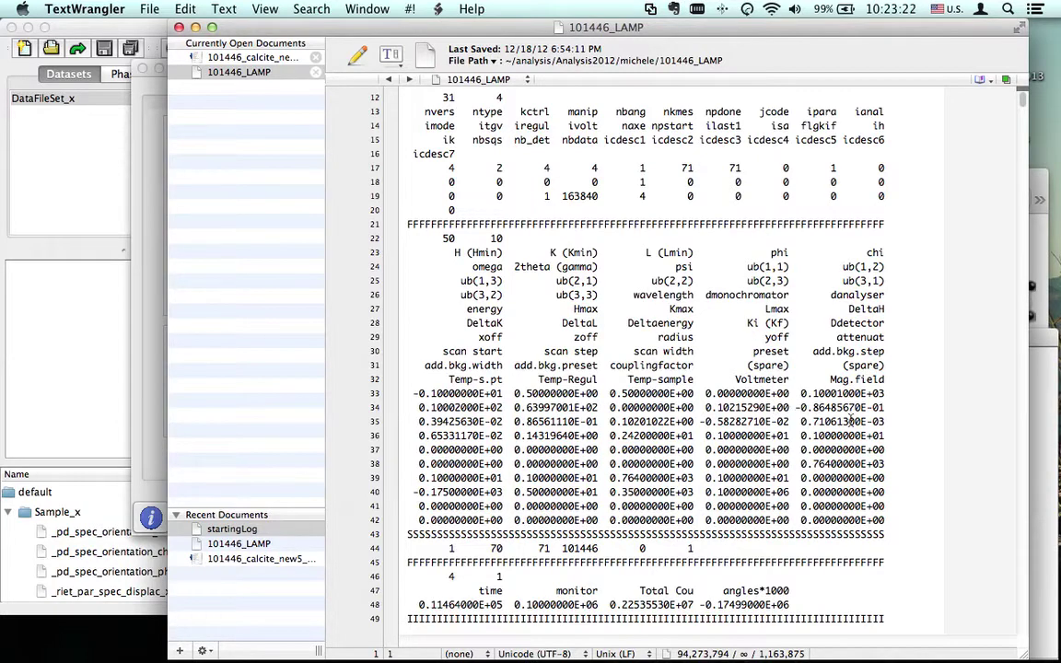
# Step: Examine the first scan block's time, monitor and angle entries and its detector counts, and return to the start of the file
pyautogui.scroll(-3, 735, 488)
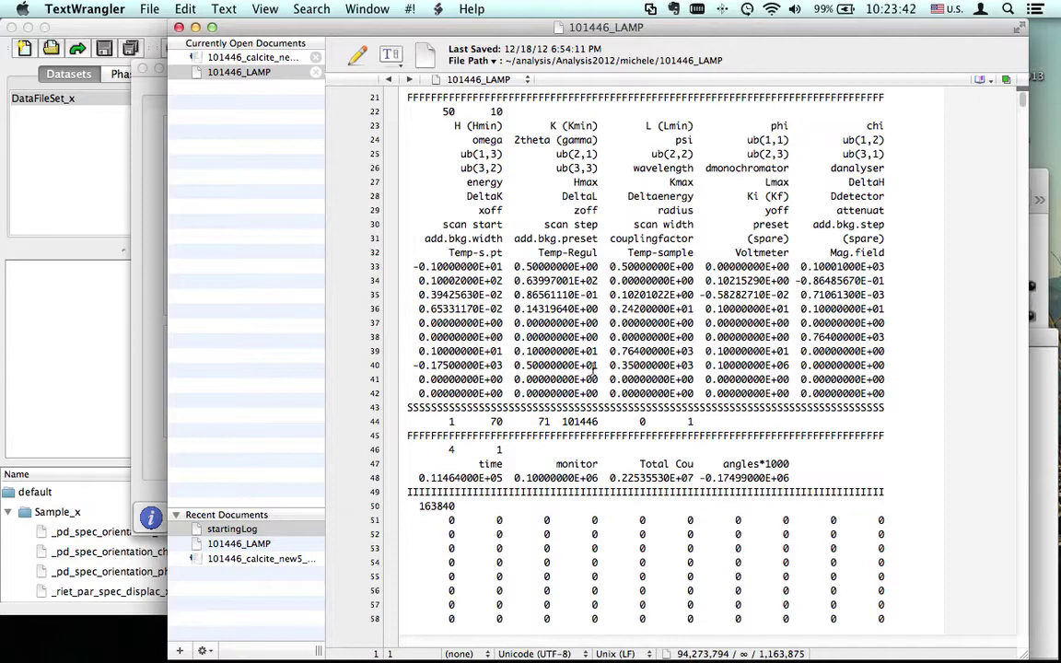
pyautogui.scroll(-5, 593, 419)
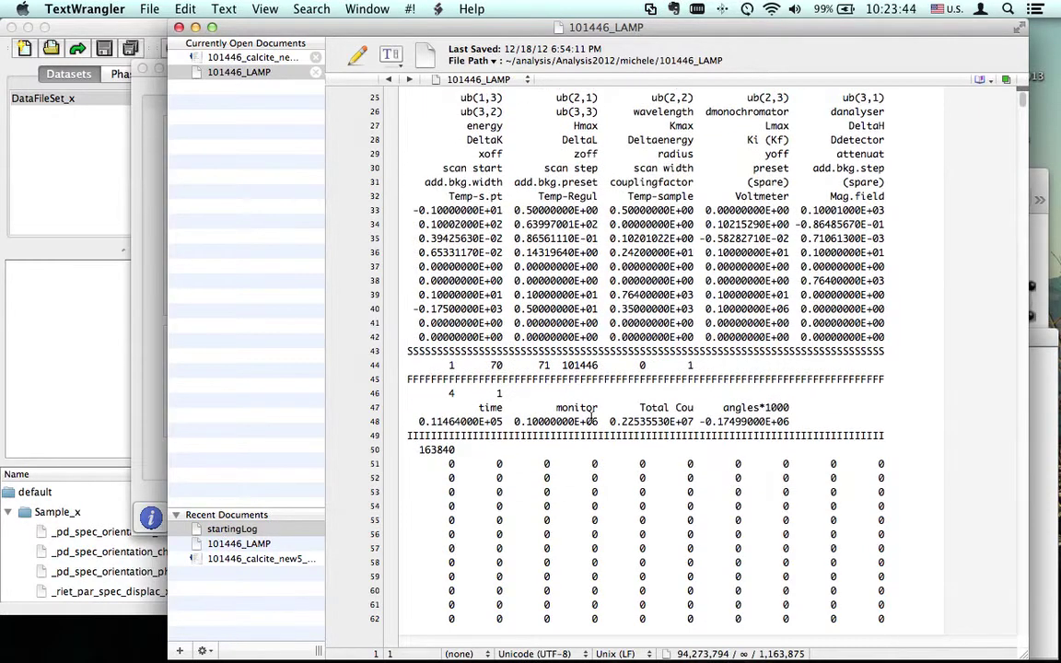
pyautogui.scroll(-2, 592, 420)
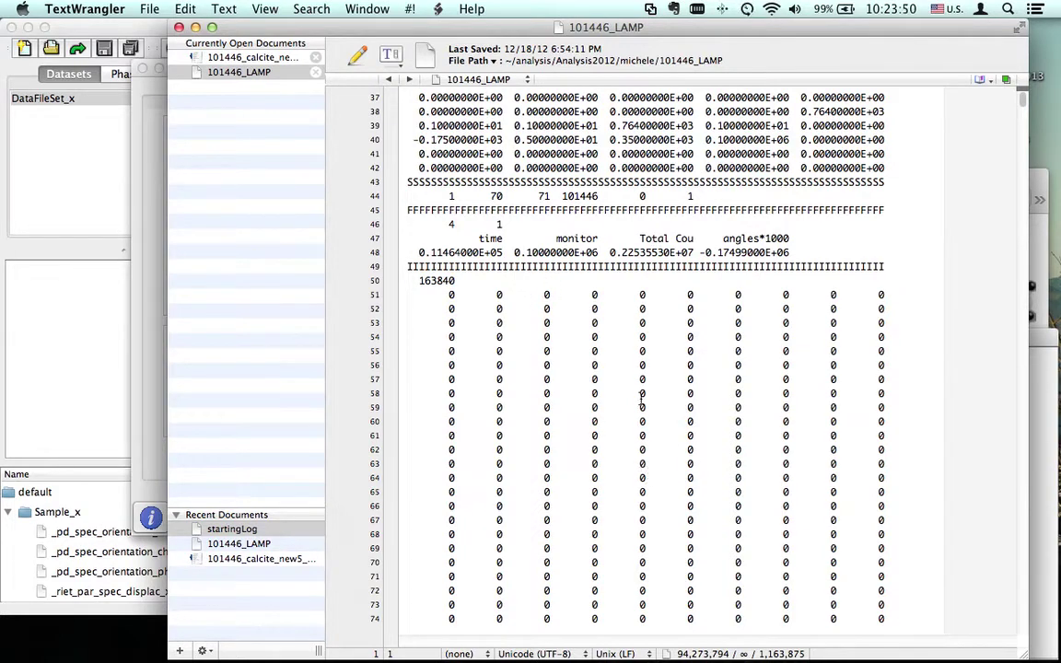
pyautogui.scroll(-7, 645, 444)
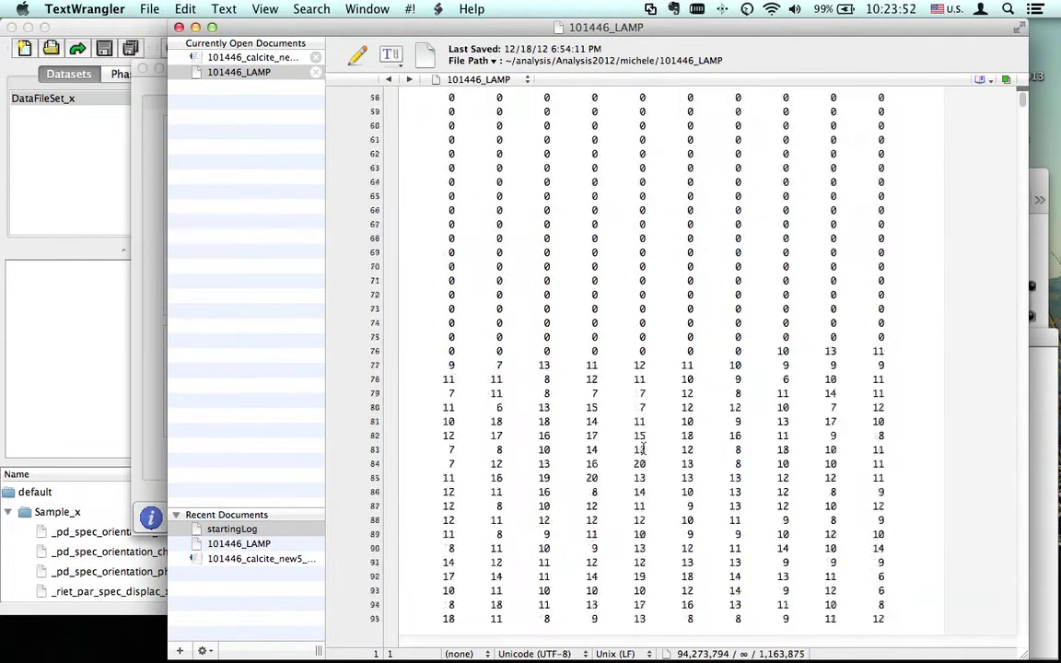
pyautogui.scroll(-20, 804, 356)
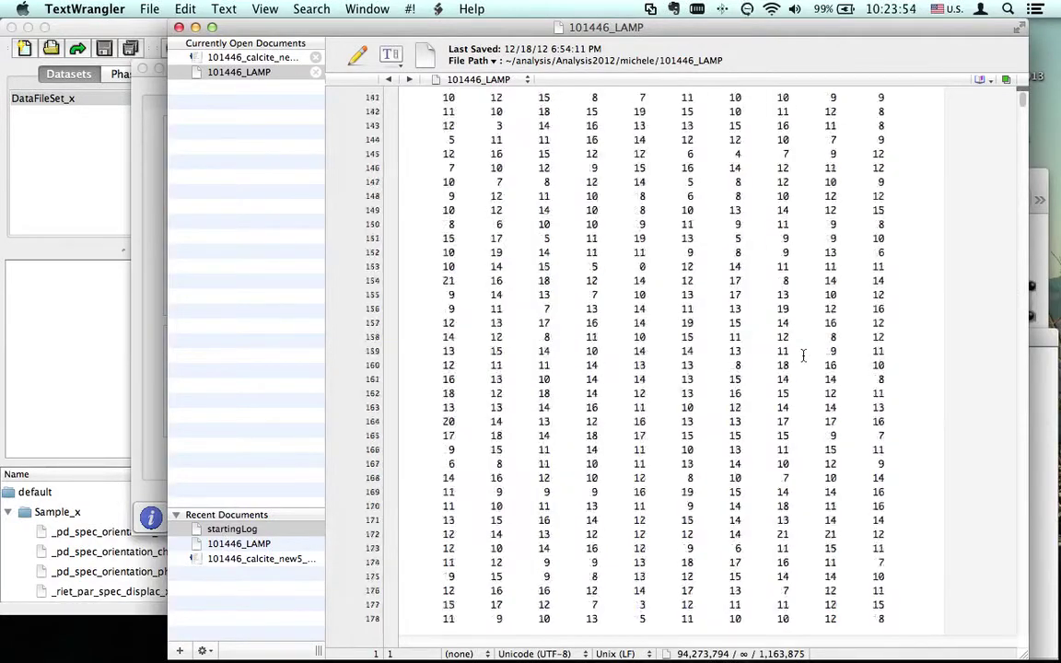
pyautogui.scroll(-20, 977, 154)
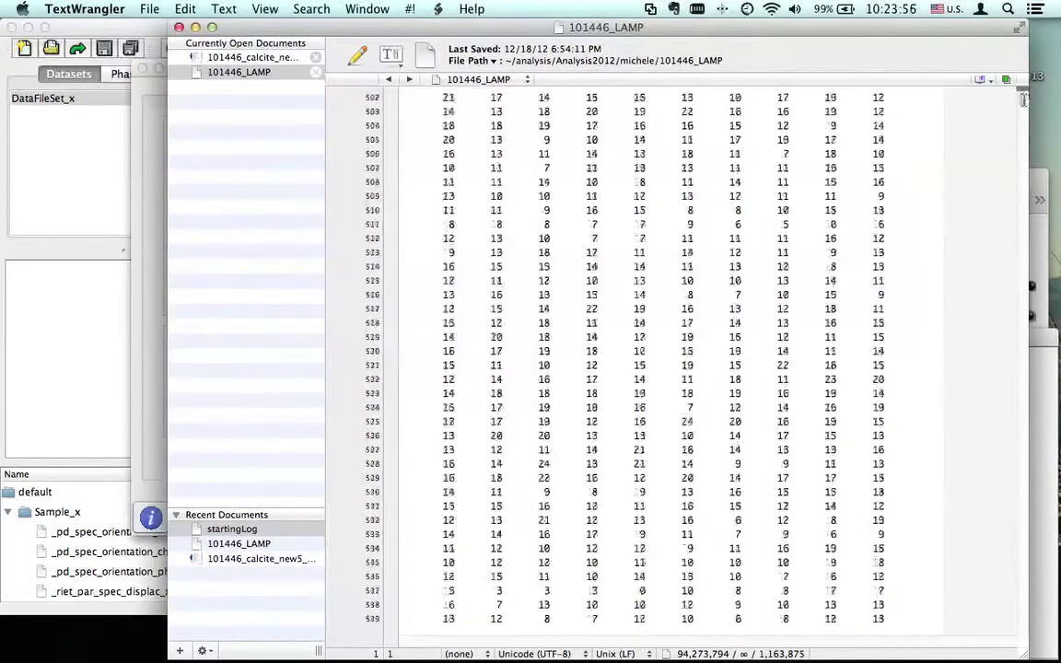
pyautogui.moveTo(1023, 99)
pyautogui.mouseDown()
pyautogui.moveTo(1025, 553)
pyautogui.moveTo(1021, 90)
pyautogui.mouseUp()
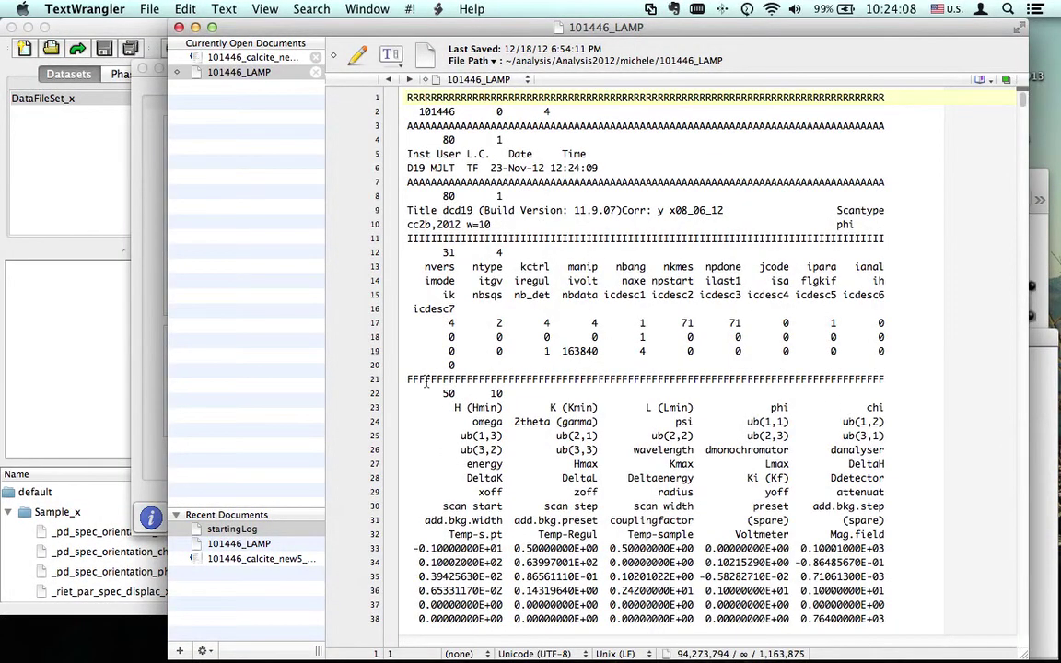
# Step: Search the file for the separator line of I characters above the first detector counts, and examine the next scan block's header
pyautogui.scroll(-5, 428, 385)
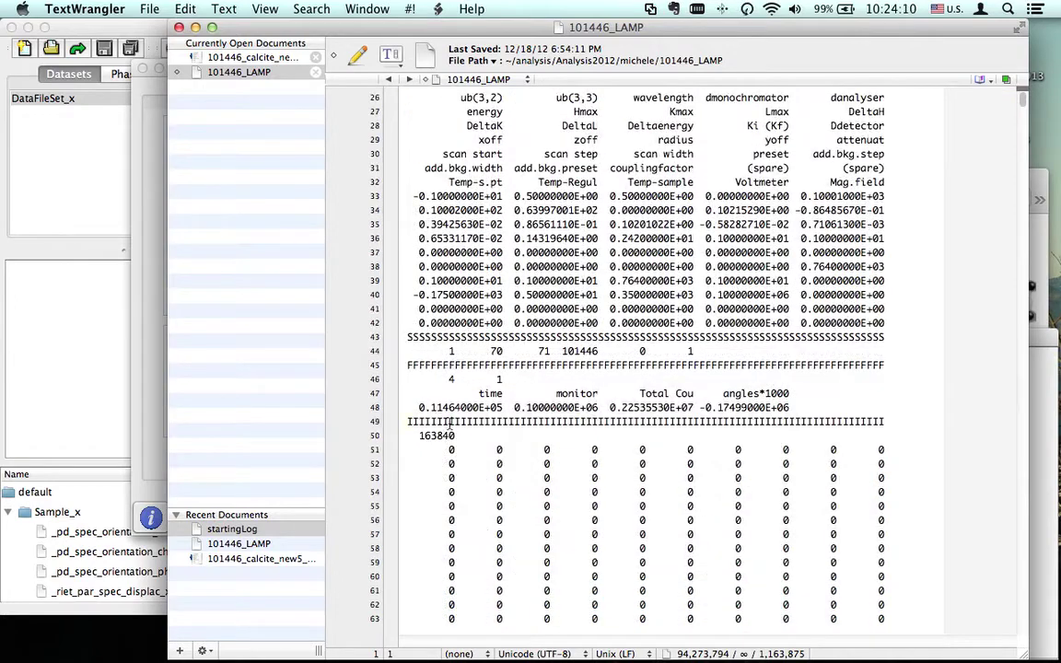
pyautogui.doubleClick(450, 421)
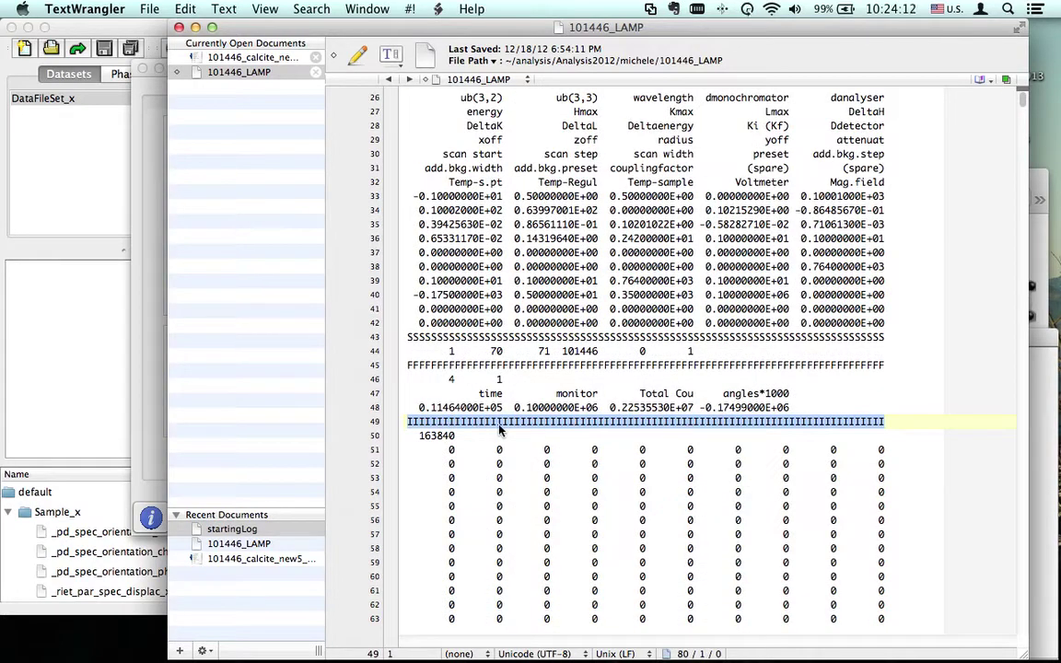
pyautogui.press('super+f')
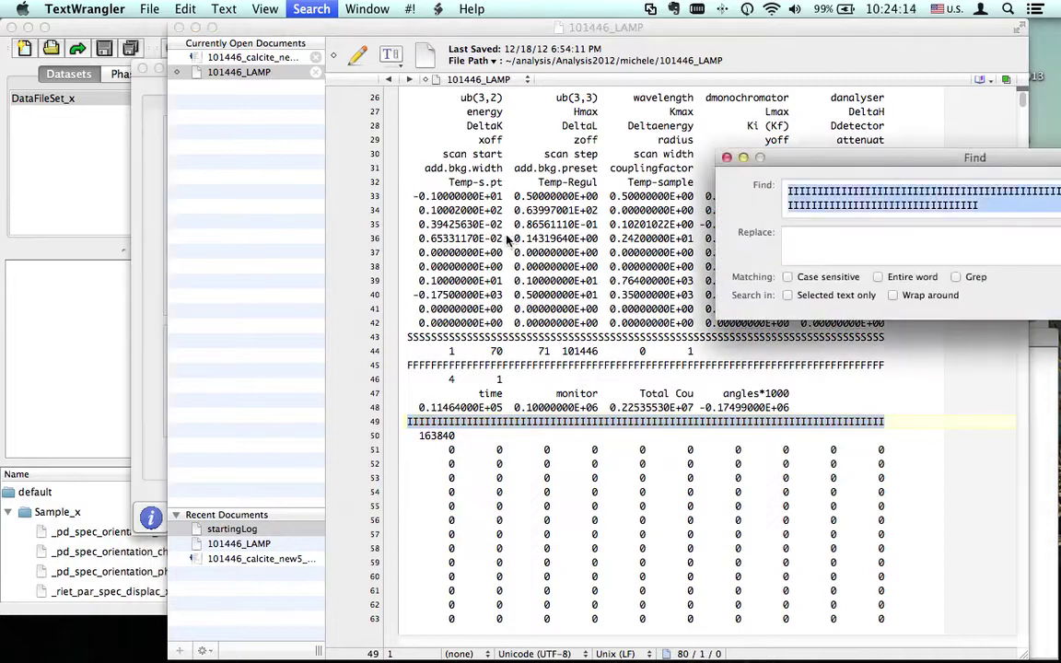
pyautogui.moveTo(941, 158); pyautogui.dragTo(243, 137)
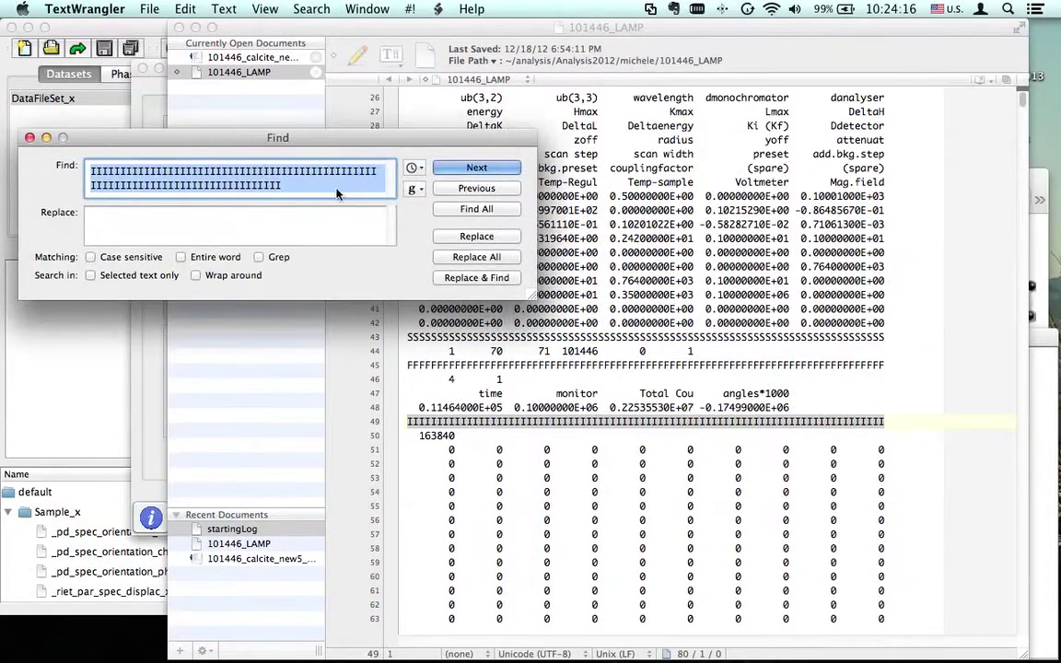
pyautogui.click(472, 169)
pyautogui.click(473, 168)
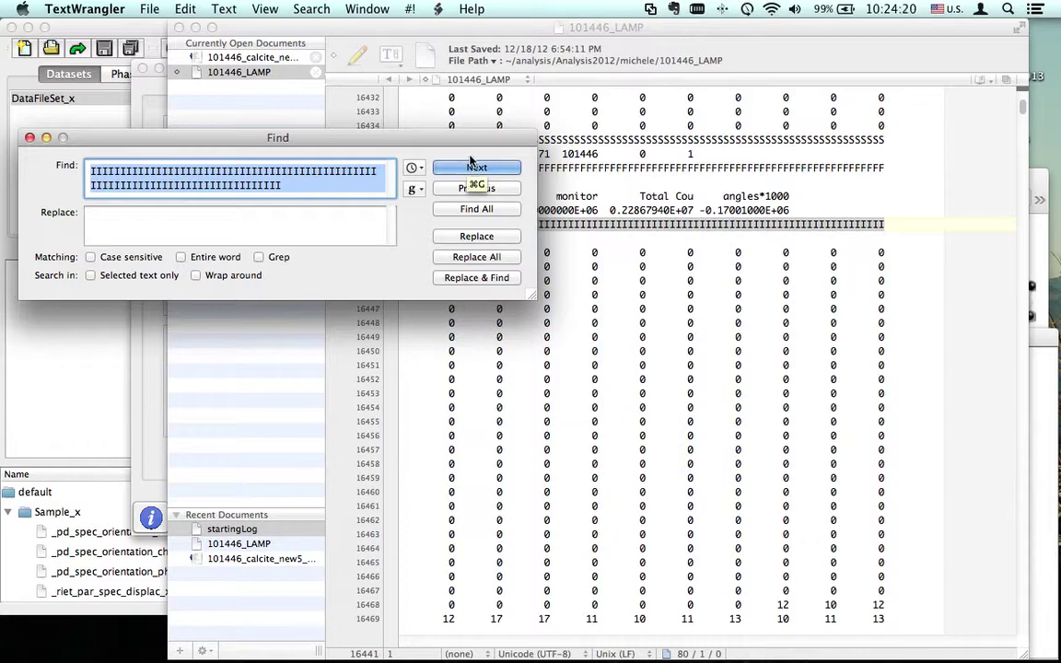
pyautogui.click(469, 140)
pyautogui.moveTo(469, 140); pyautogui.dragTo(460, 326)
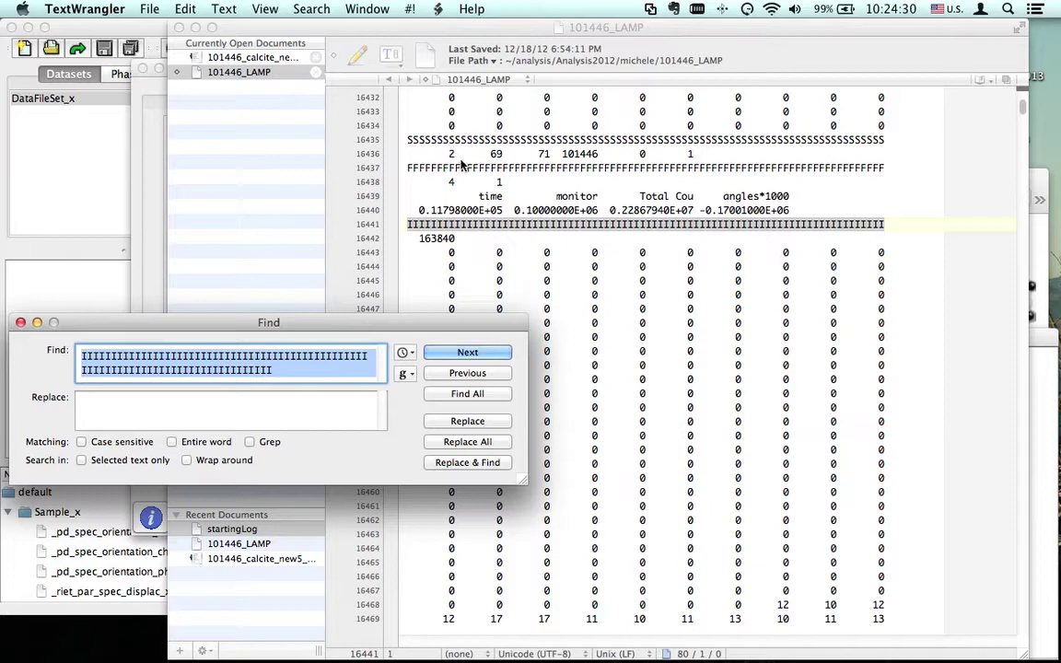
# Step: Step through further scan blocks by repeating the separator search, close the search and return to the start of the file
pyautogui.click(481, 353)
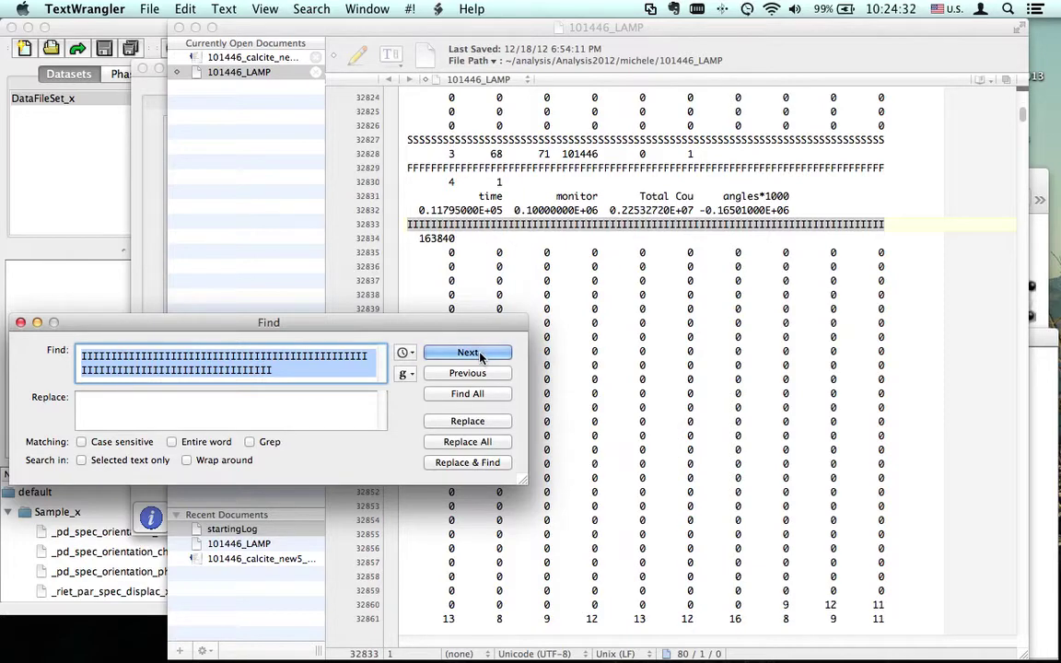
pyautogui.click(481, 354)
pyautogui.click(480, 354)
pyautogui.click(481, 354)
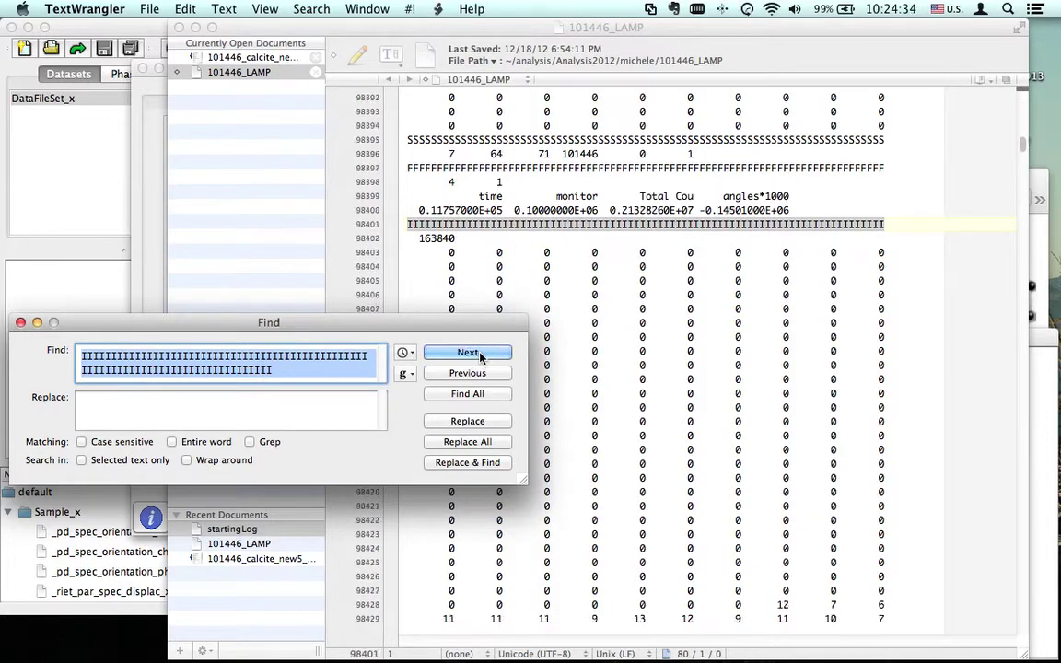
pyautogui.click(481, 354)
pyautogui.click(481, 354)
pyautogui.click(481, 354)
pyautogui.click(481, 354)
pyautogui.click(480, 354)
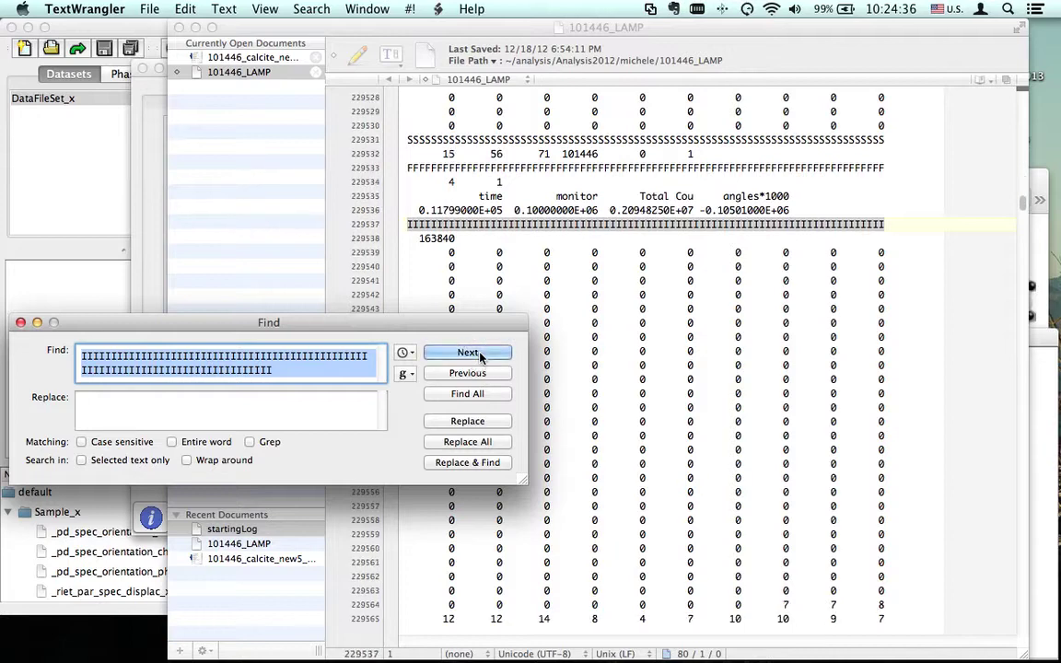
pyautogui.click(481, 353)
pyautogui.click(481, 353)
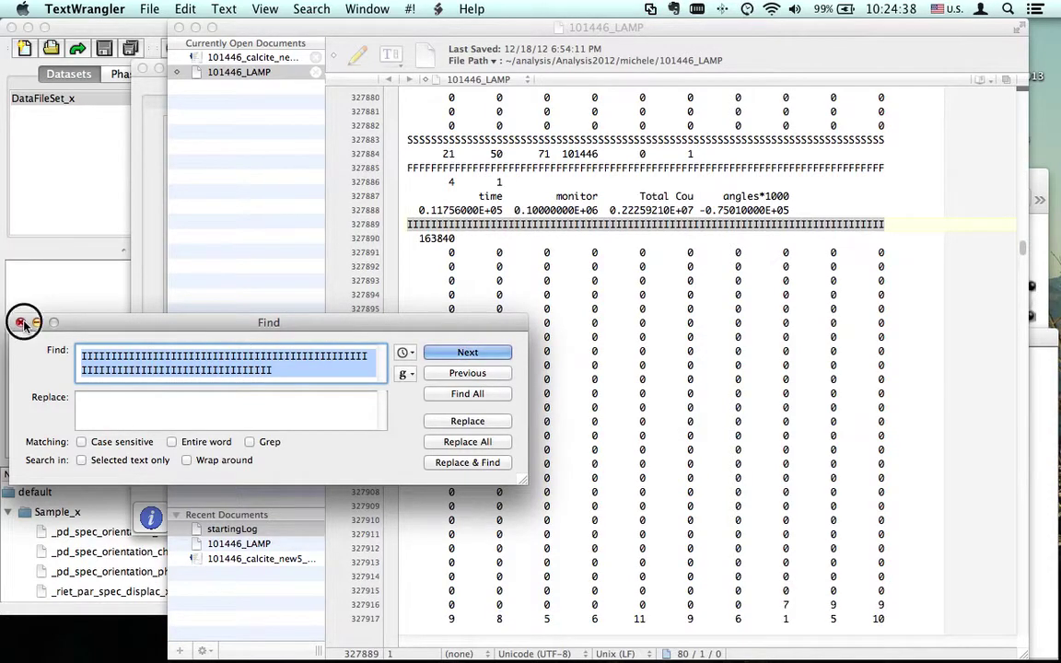
pyautogui.click(21, 323)
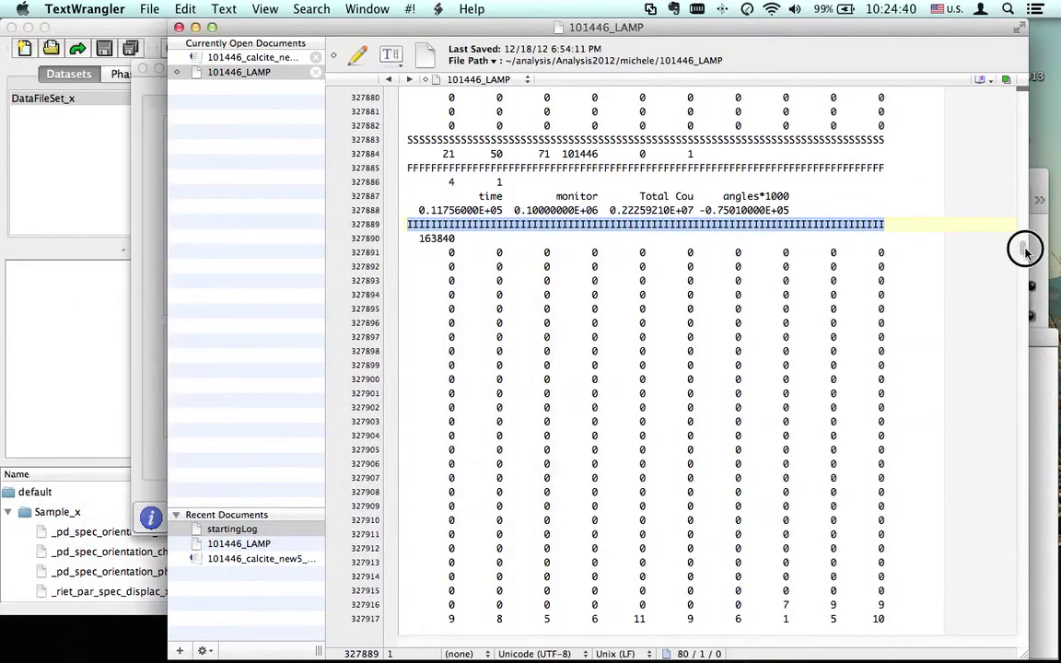
pyautogui.moveTo(1022, 249); pyautogui.dragTo(1025, 92)
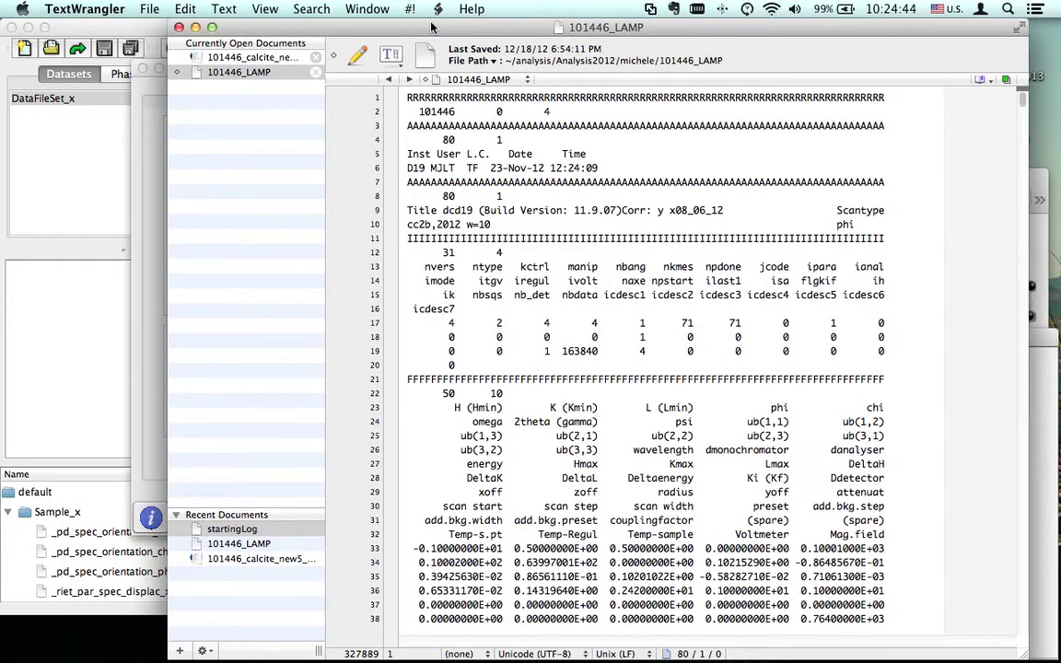
# Step: Hide the text editor, return to Maud, and open the area image tool for loading the data set's spectra from images
pyautogui.click(63, 17)
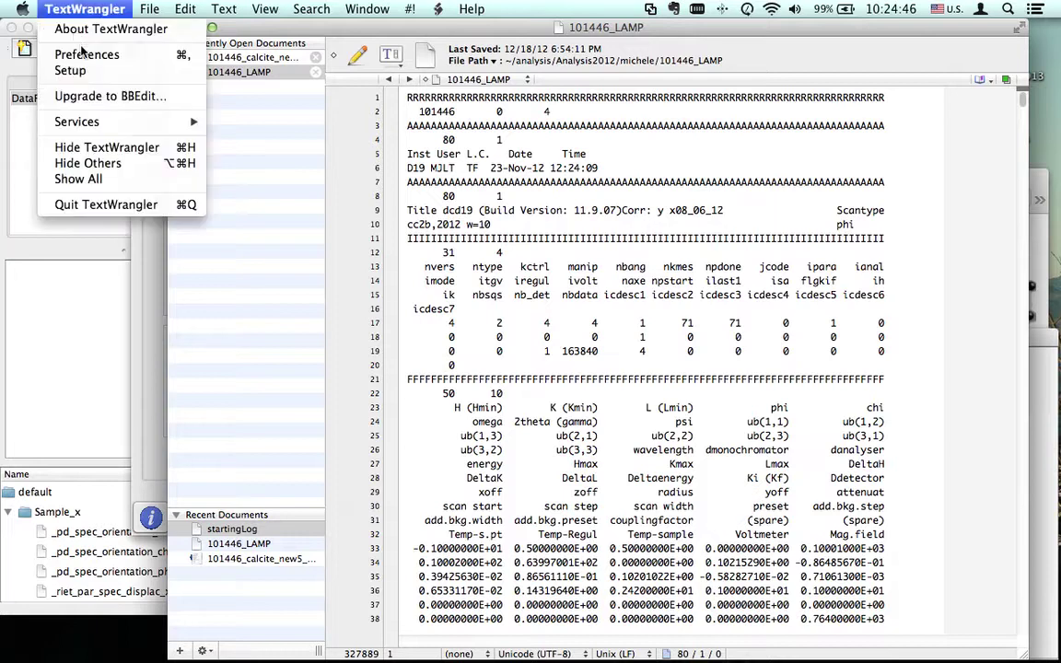
pyautogui.click(96, 150)
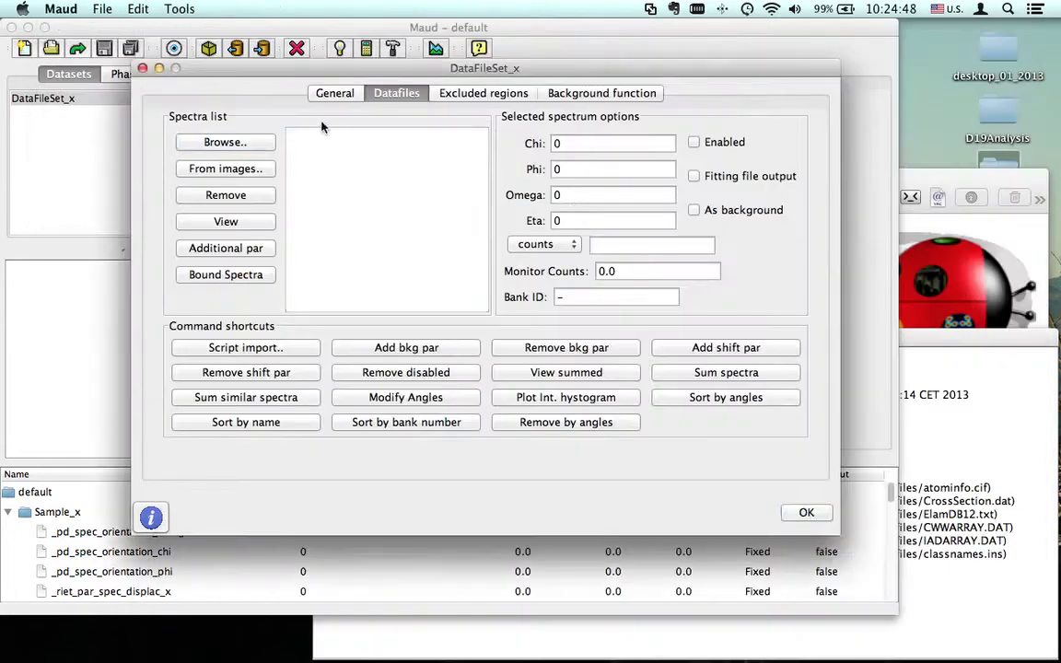
pyautogui.click(230, 170)
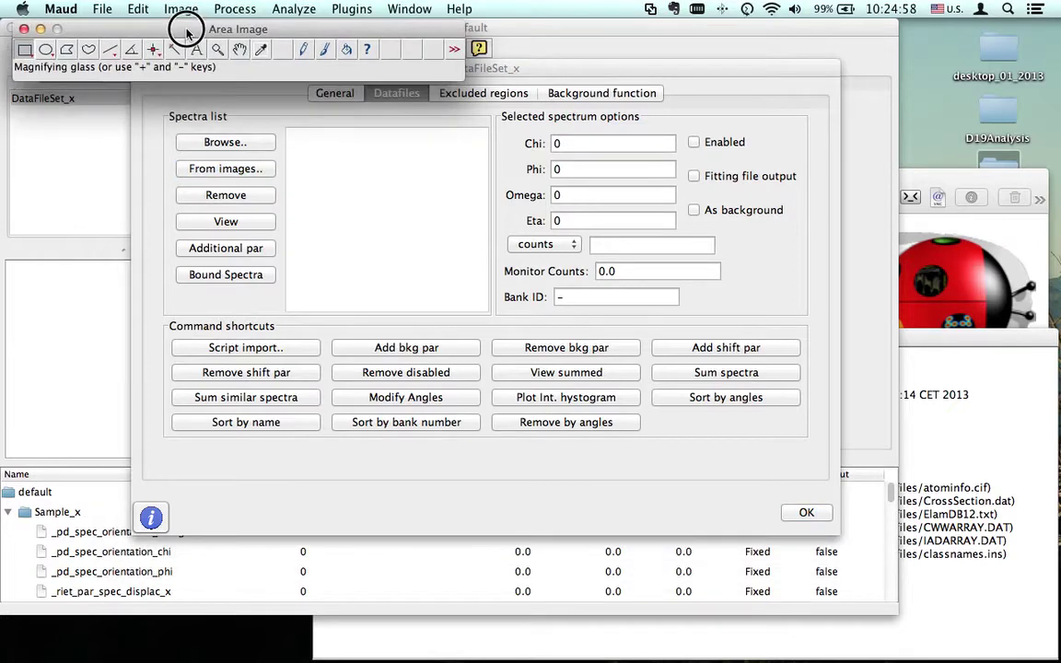
pyautogui.moveTo(187, 33); pyautogui.dragTo(177, 31)
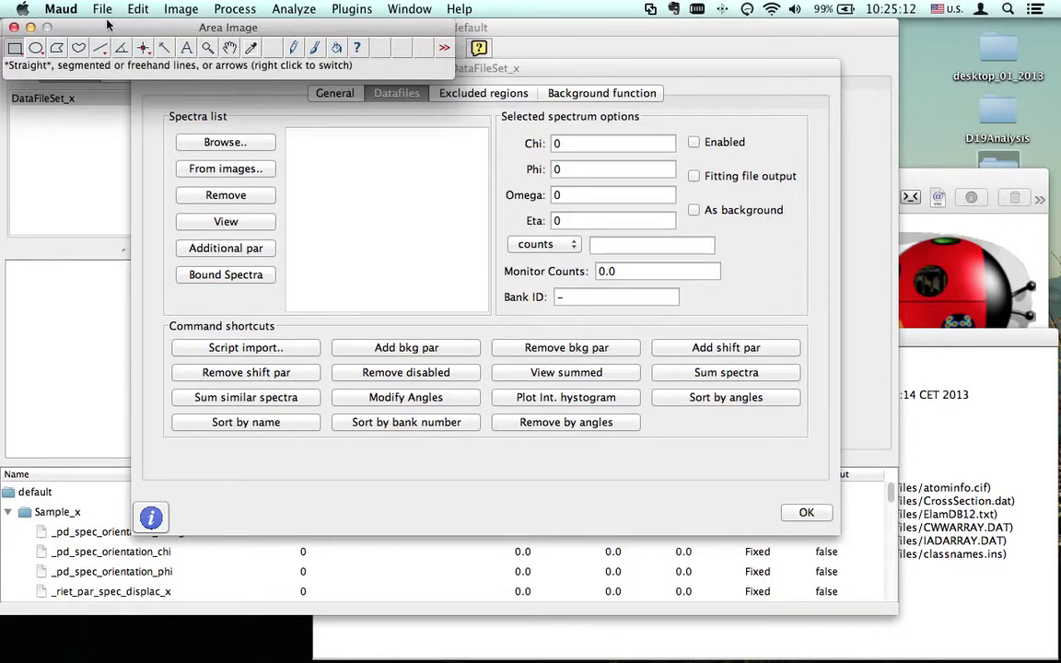
# Step: Import the D19 image from the lamp file 101446_LAMP in the Desktop folder D19Analysis
pyautogui.click(100, 9)
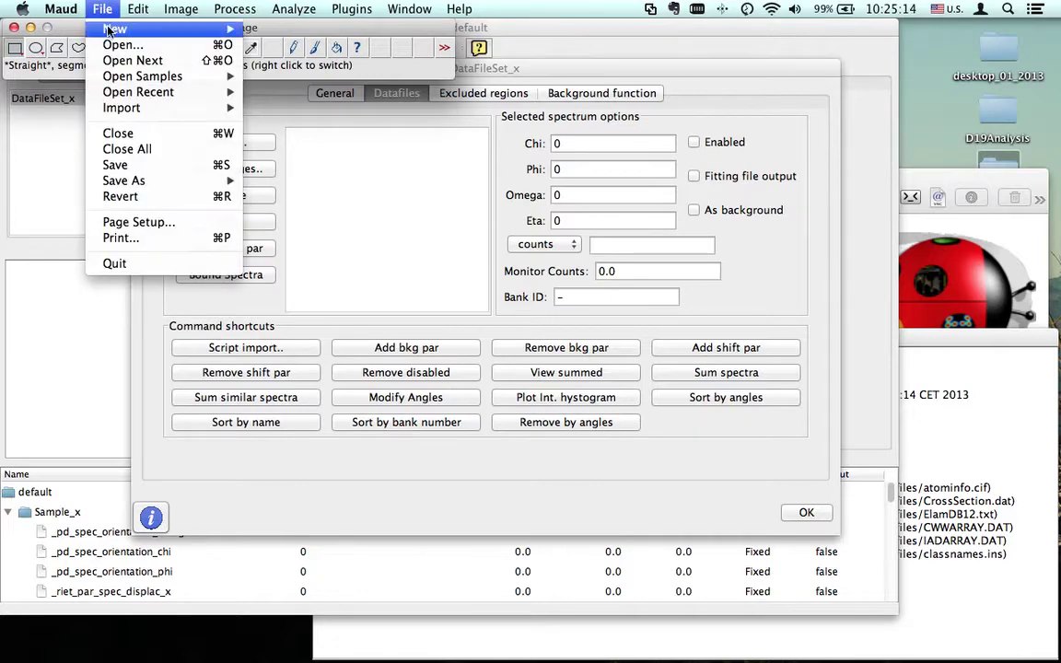
pyautogui.moveTo(128, 109)
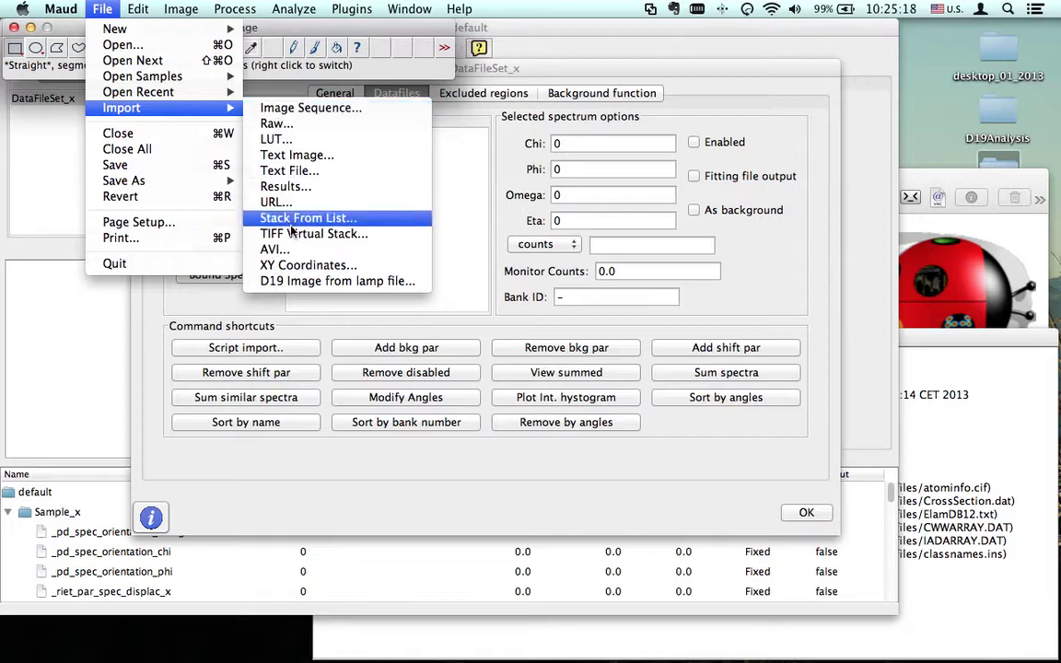
pyautogui.click(308, 281)
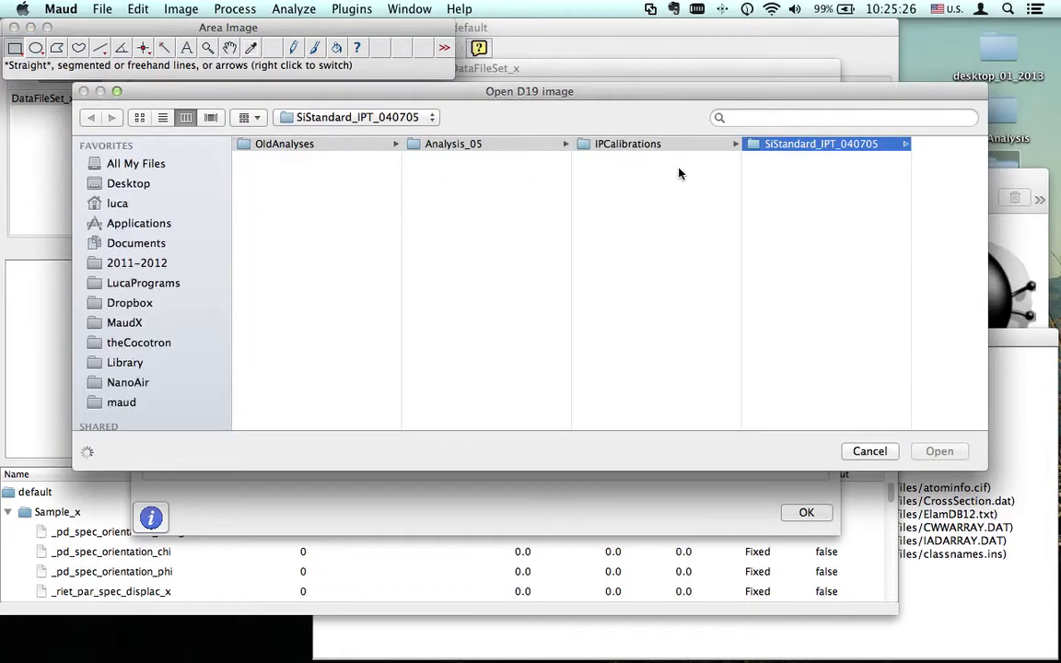
pyautogui.click(118, 203)
pyautogui.click(118, 184)
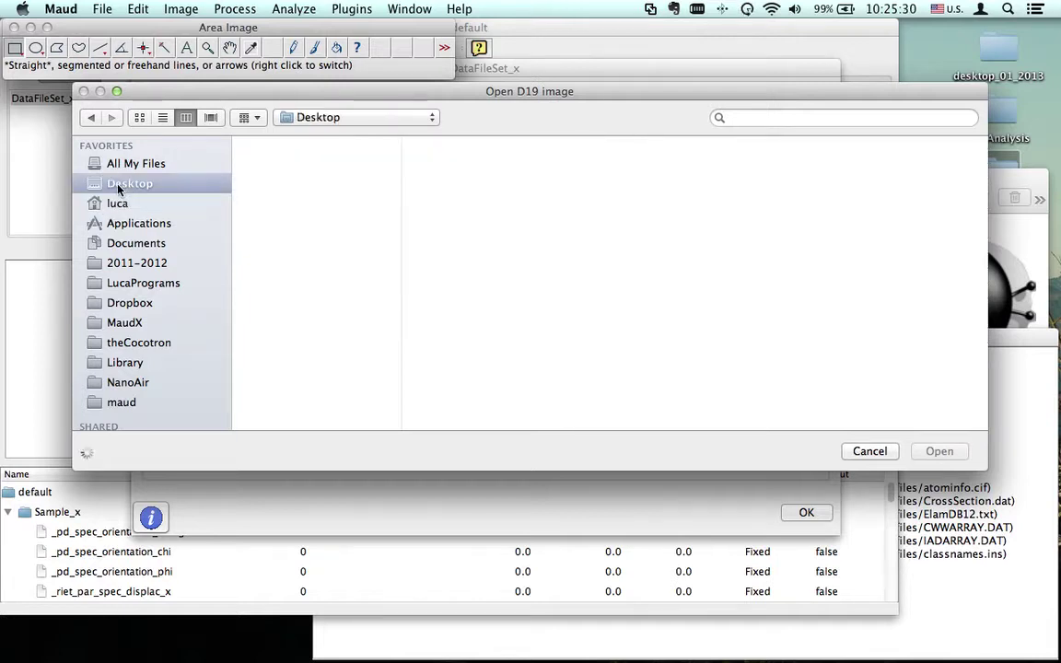
pyautogui.click(269, 144)
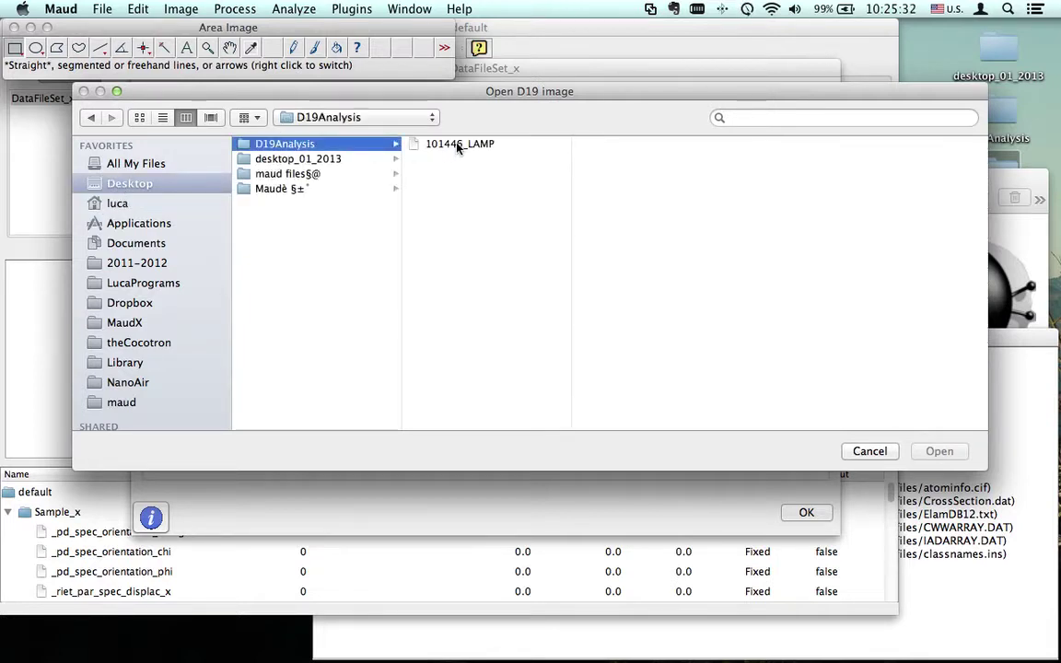
pyautogui.click(456, 146)
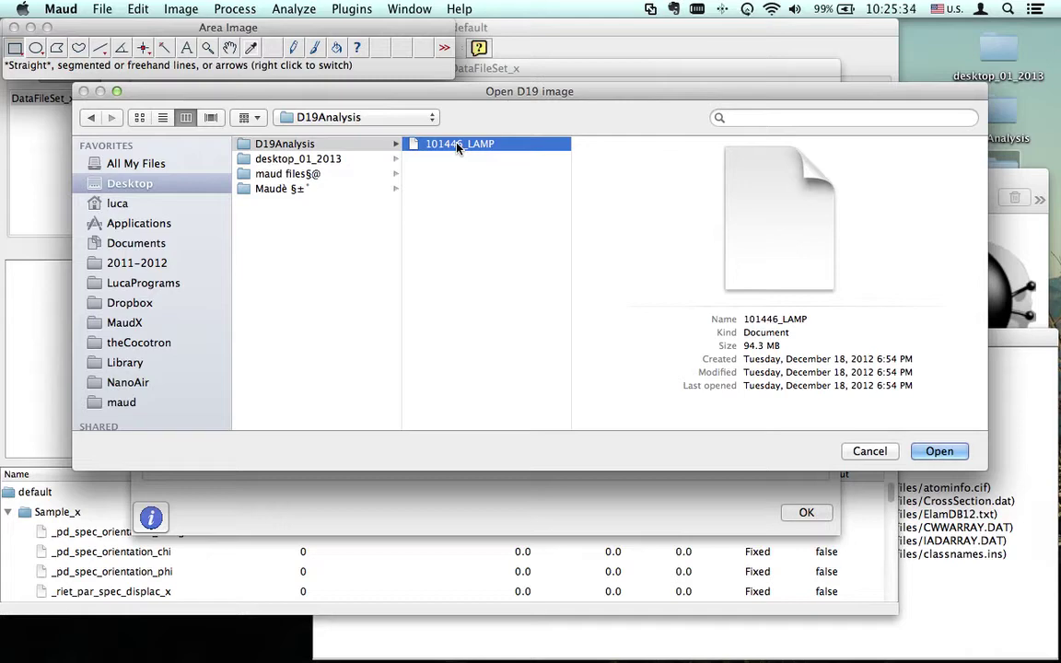
pyautogui.doubleClick(458, 145)
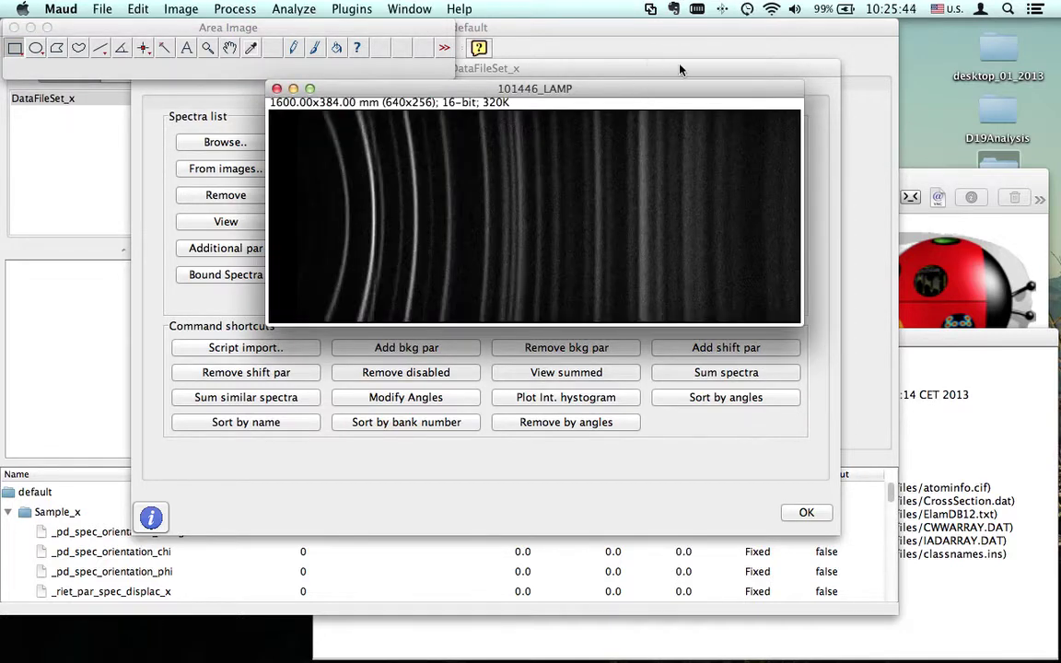
# Step: Stop the running Time Machine backup and enlarge the 101446_LAMP image to 150% with the magnifying glass
pyautogui.click(747, 11)
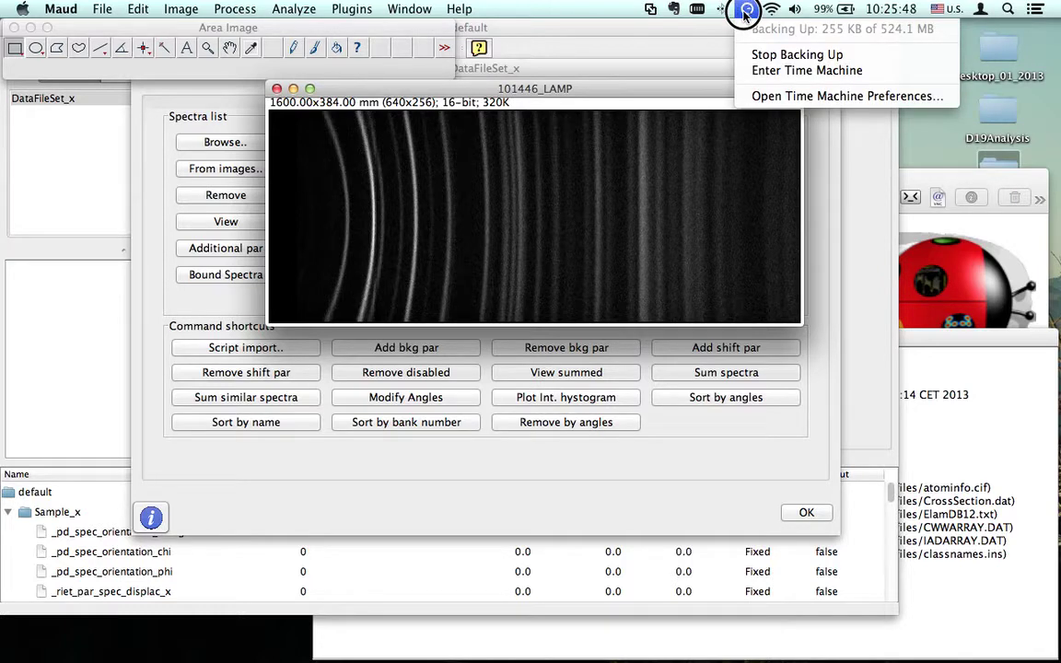
pyautogui.click(744, 13)
pyautogui.moveTo(581, 88); pyautogui.dragTo(315, 89)
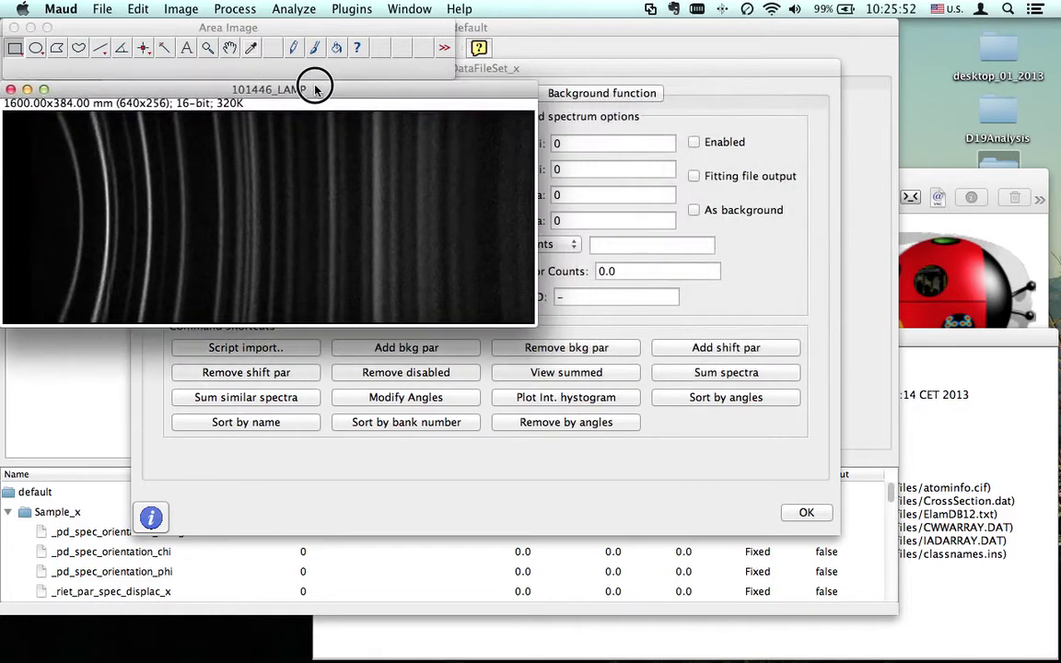
pyautogui.click(190, 39)
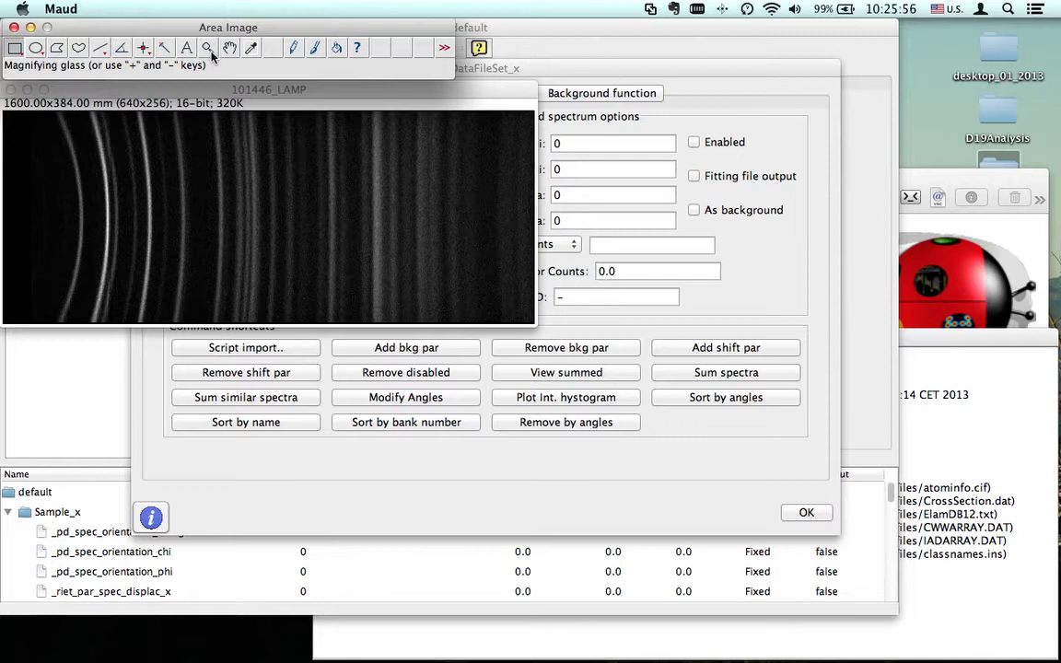
pyautogui.click(209, 48)
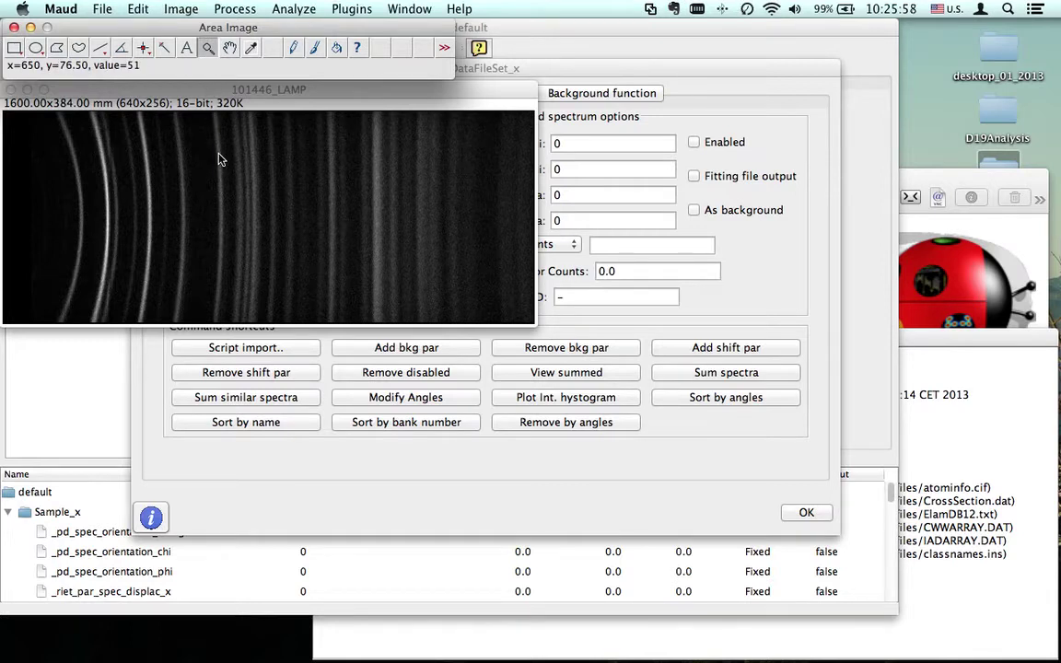
pyautogui.click(747, 9)
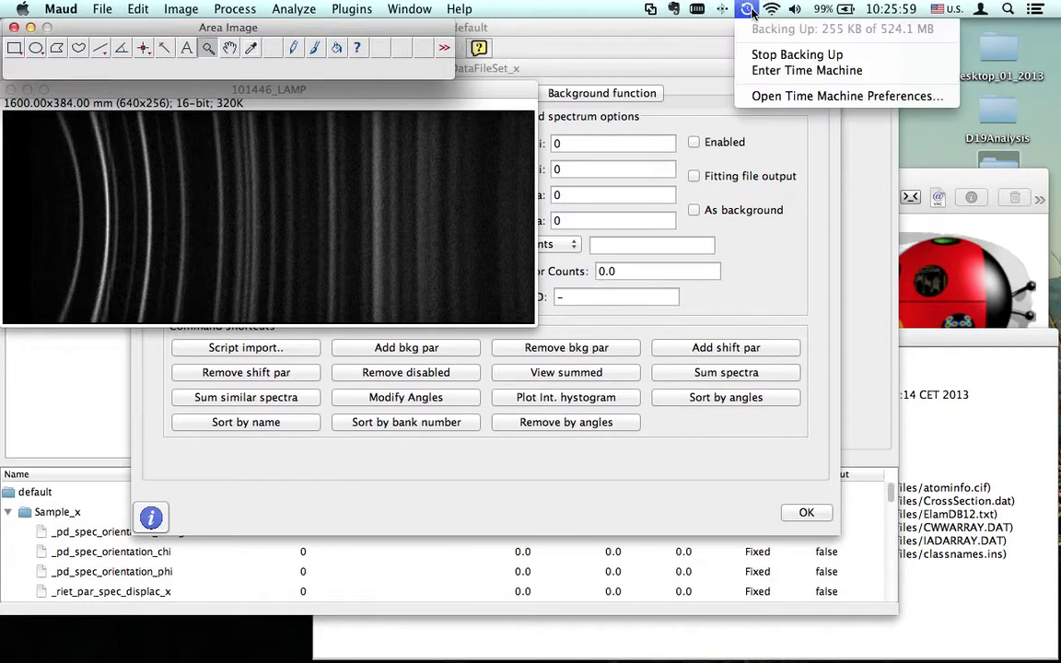
pyautogui.click(760, 57)
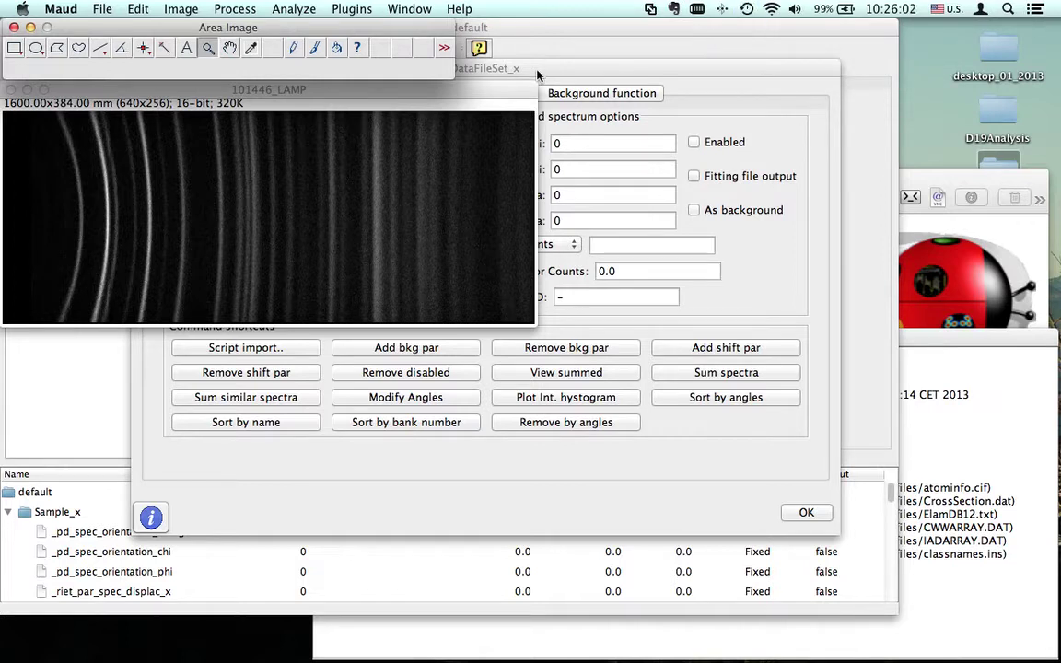
pyautogui.click(237, 91)
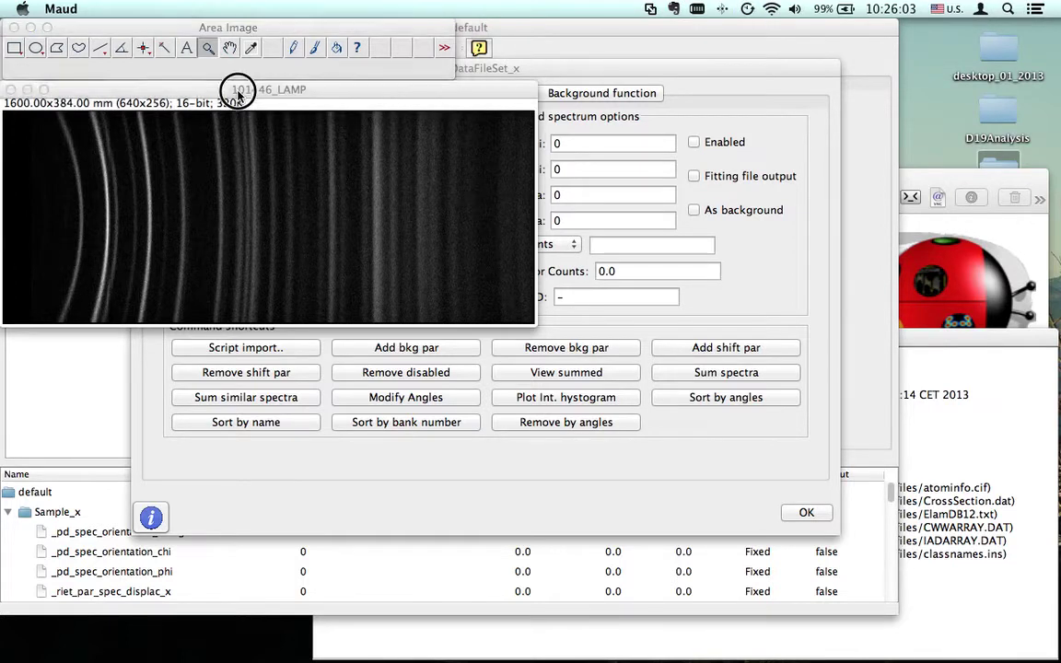
pyautogui.click(193, 158)
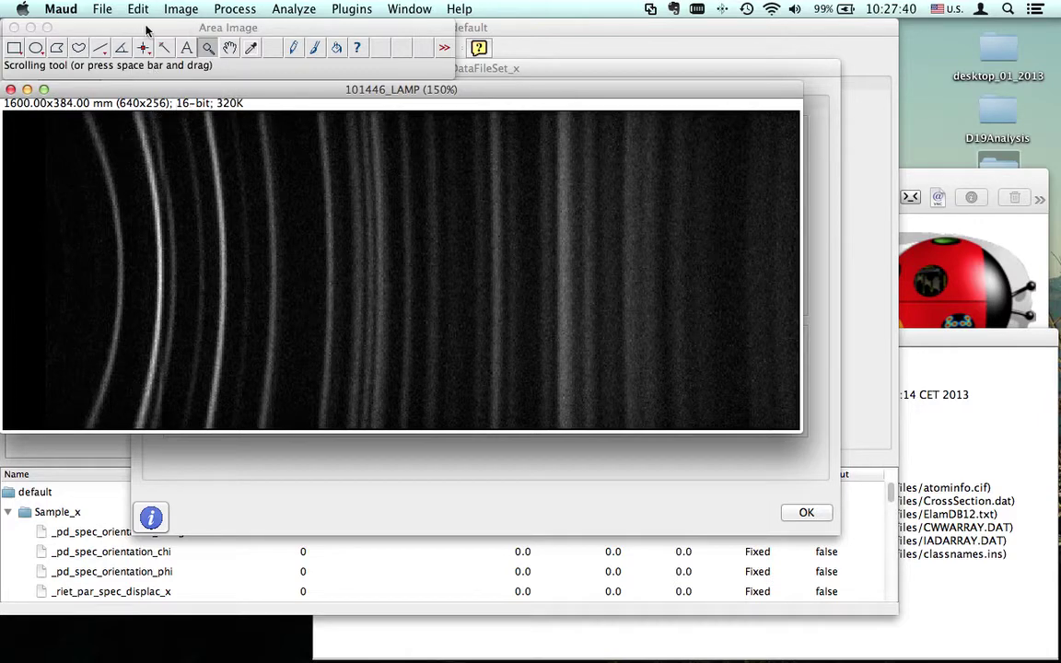
# Step: Lower the image's maximum display level to about 59 in the brightness and contrast settings, and close them
pyautogui.click(180, 9)
pyautogui.moveTo(191, 58)
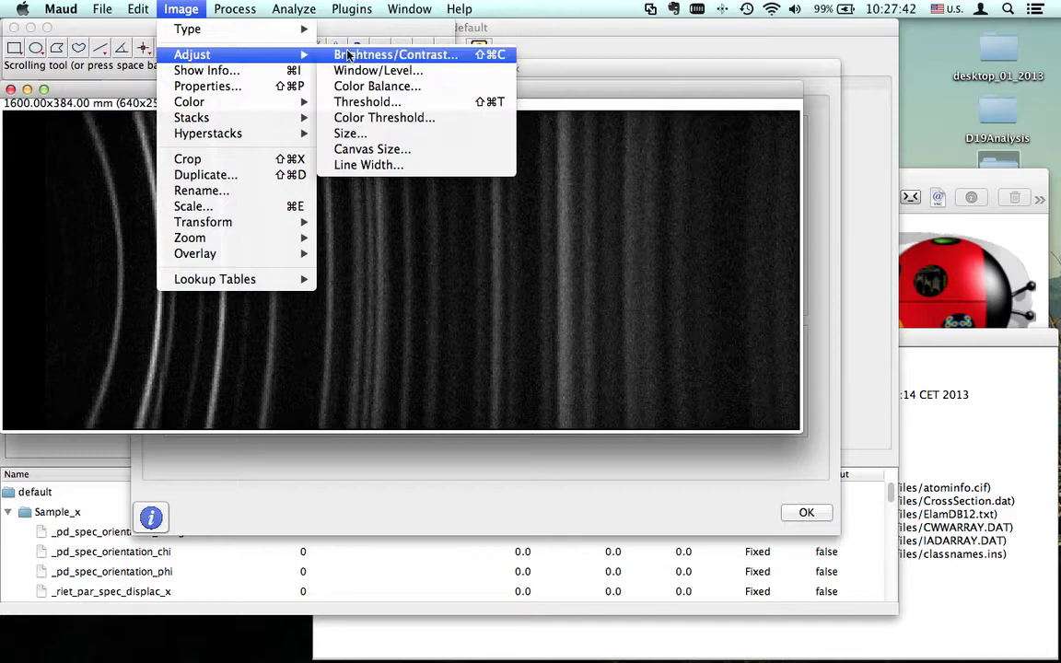
pyautogui.click(348, 56)
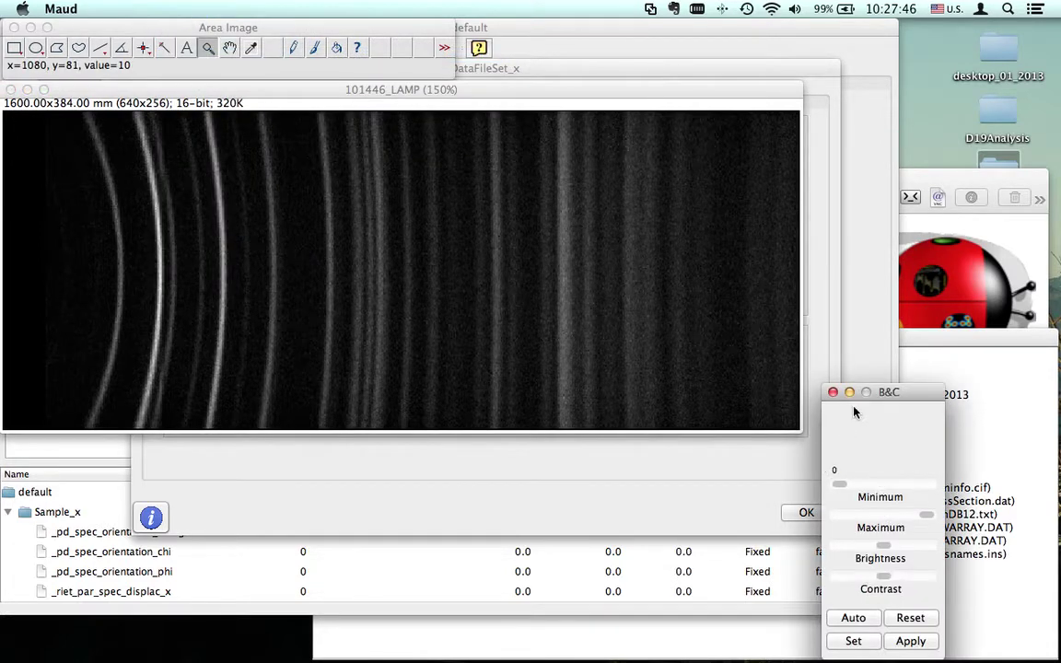
pyautogui.moveTo(908, 398); pyautogui.dragTo(716, 315)
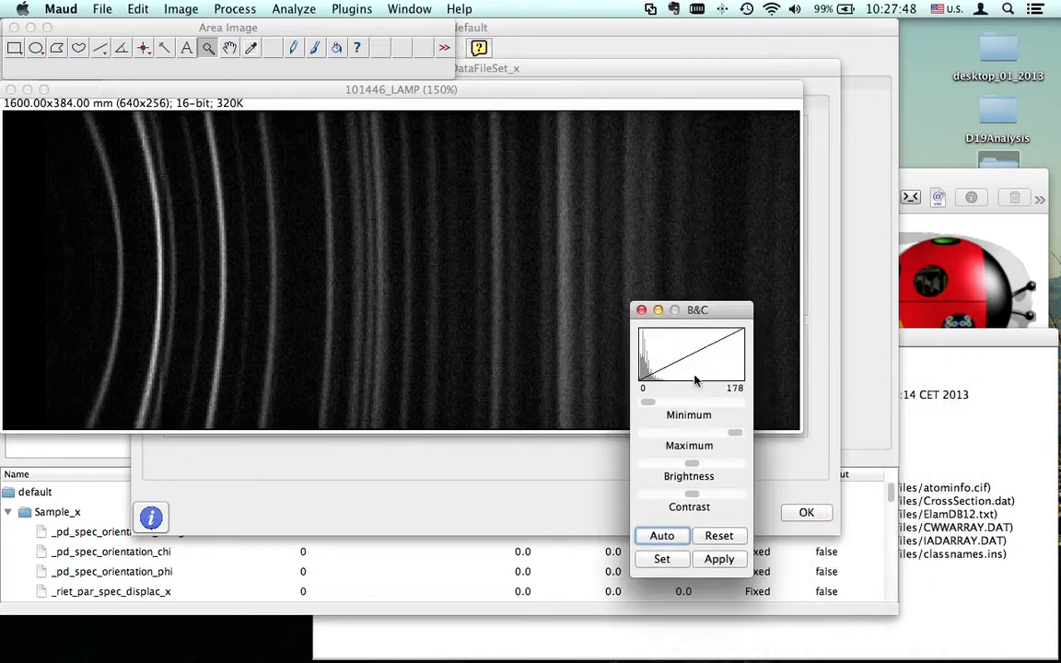
pyautogui.moveTo(735, 433); pyautogui.dragTo(674, 437)
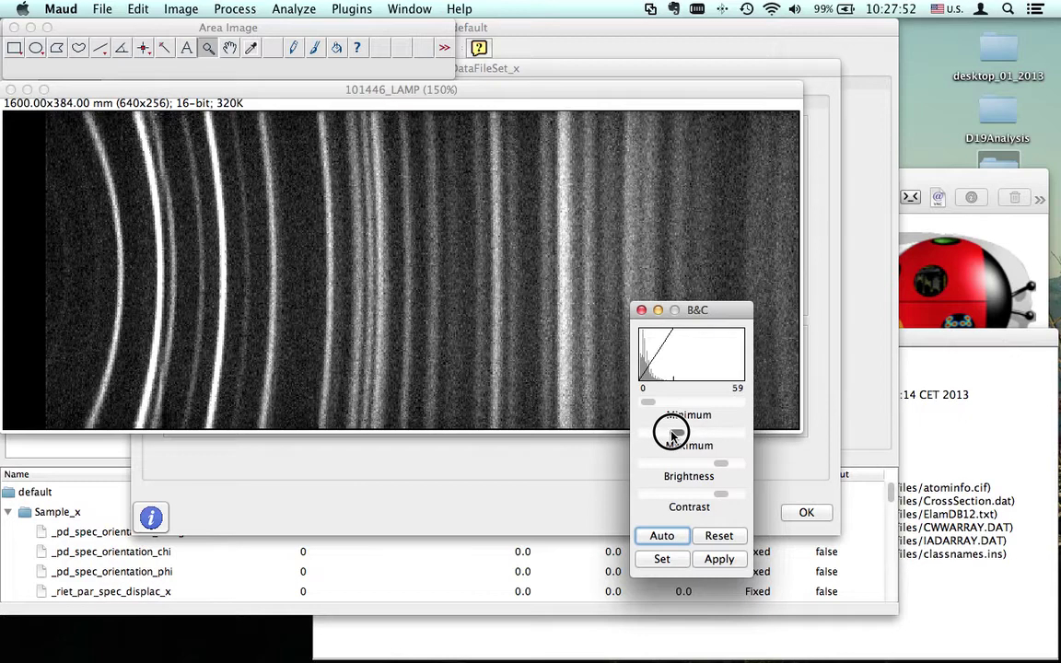
pyautogui.click(641, 310)
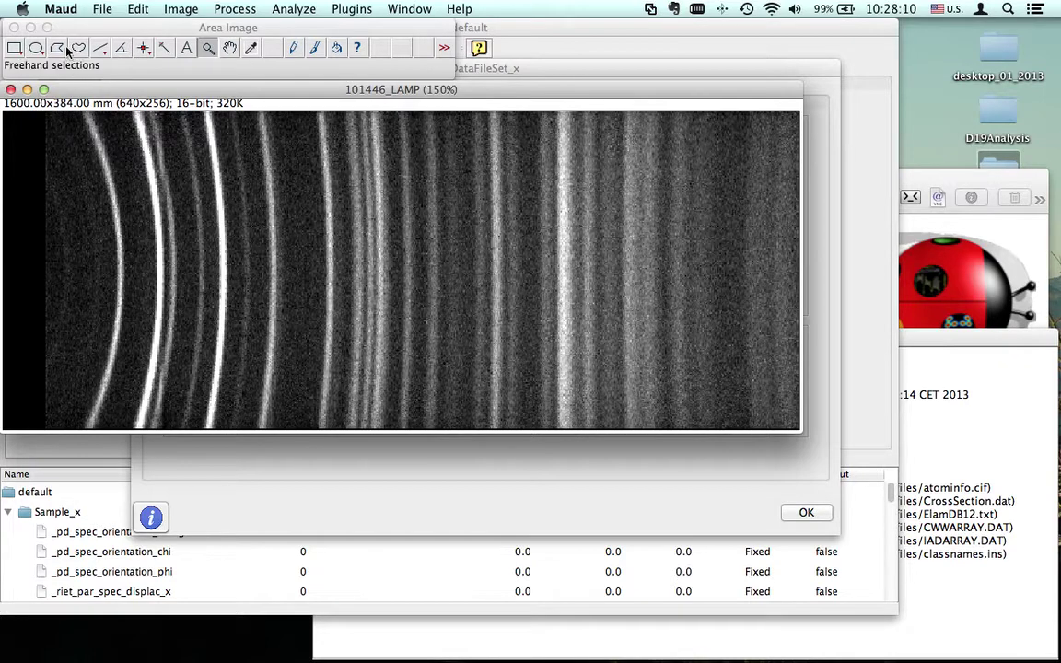
# Step: Draw a rectangular selection over nearly the whole diffraction image, leaving out the black strip along its left edge
pyautogui.click(22, 49)
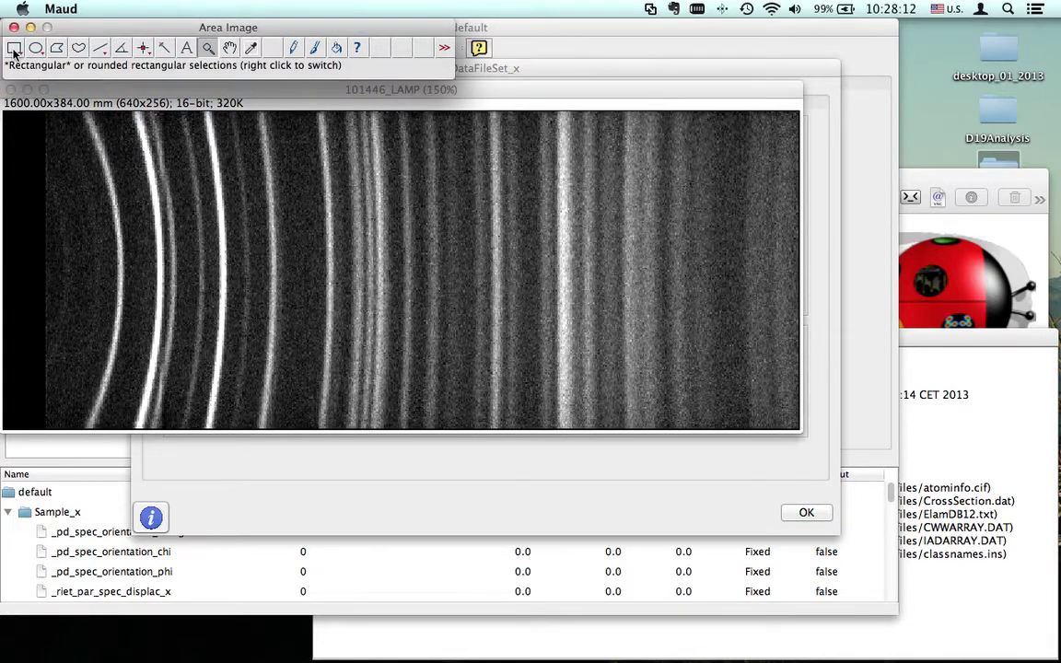
pyautogui.click(14, 51)
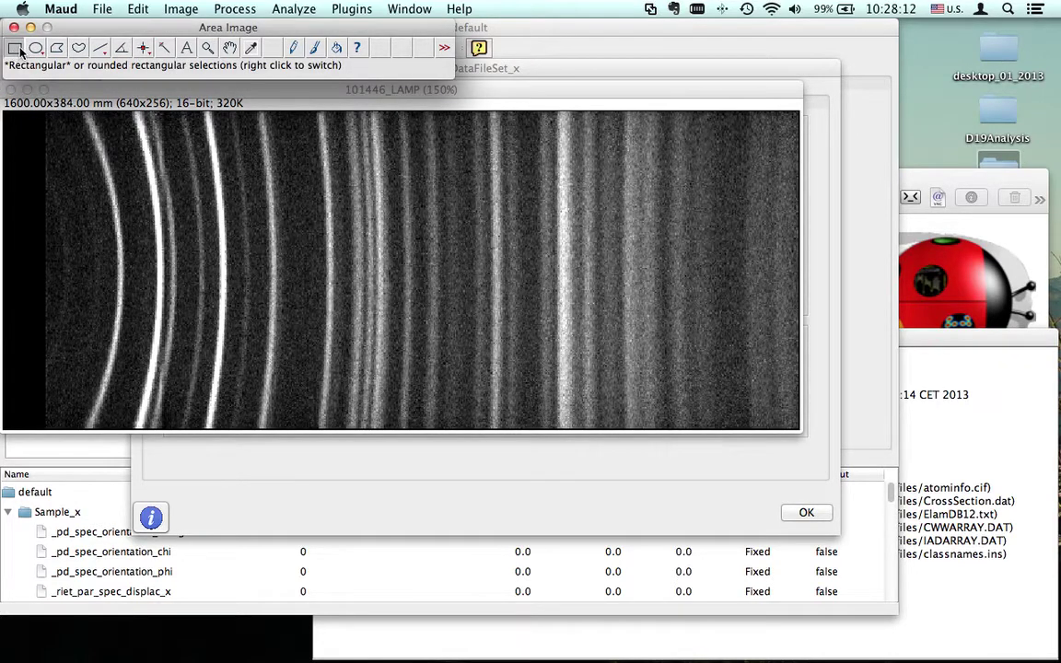
pyautogui.click(50, 116)
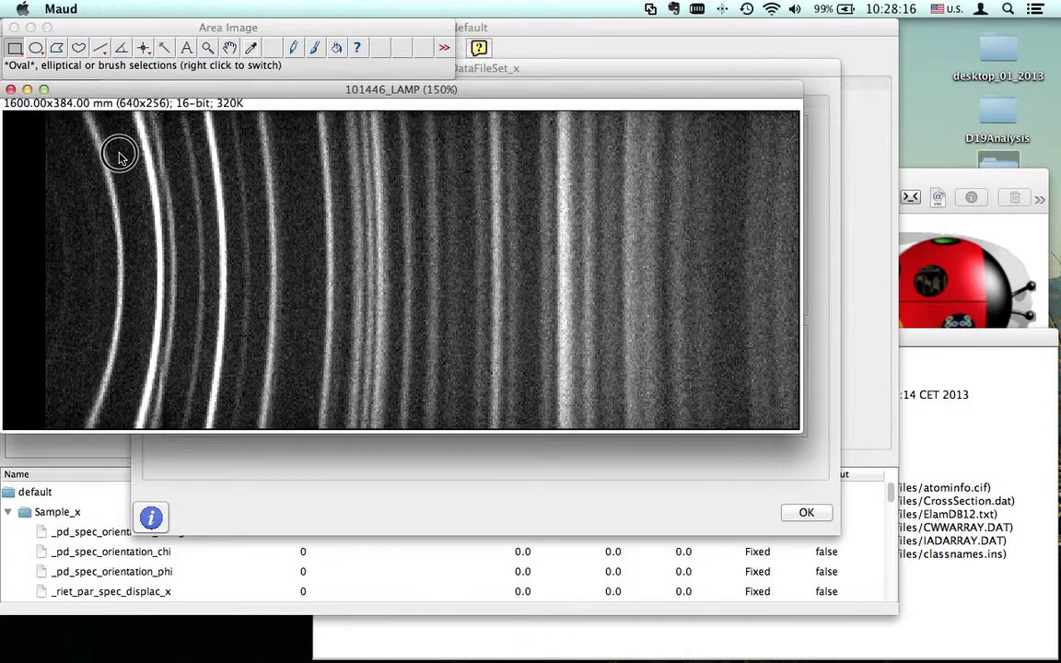
pyautogui.moveTo(48, 115); pyautogui.dragTo(118, 152)
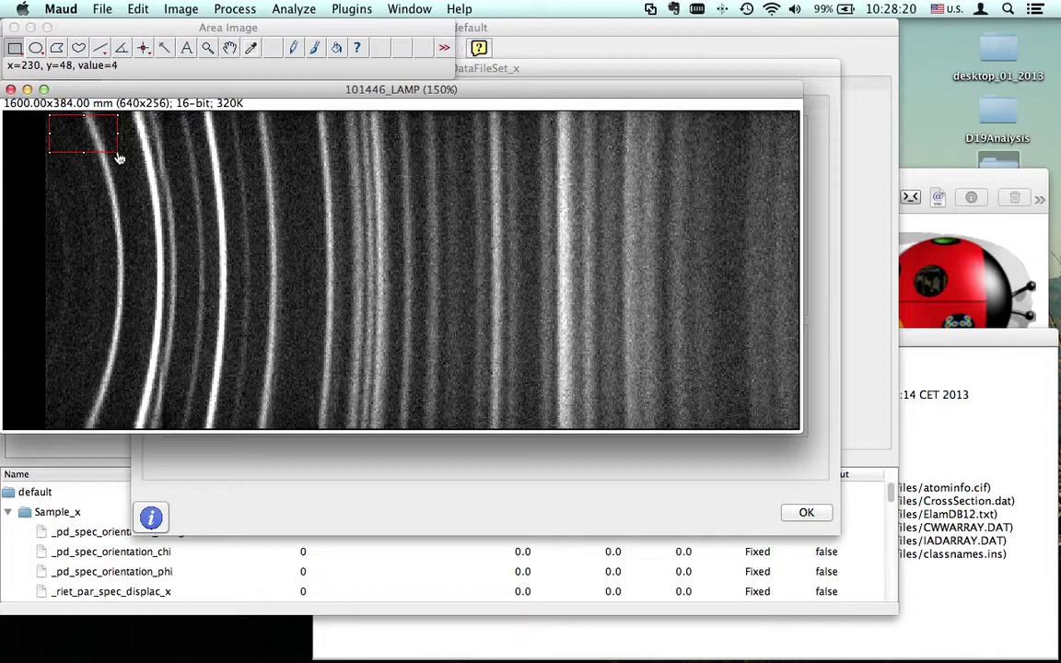
pyautogui.click(118, 157)
pyautogui.moveTo(119, 157); pyautogui.dragTo(796, 428)
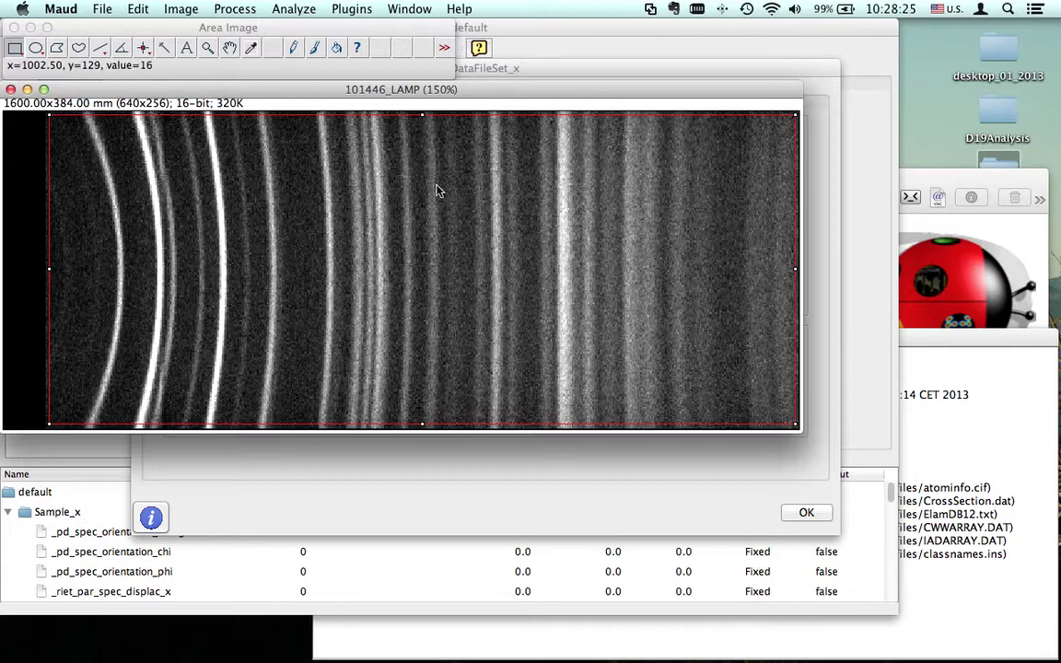
# Step: Shift the rectangular selection slightly down and move its left edge slightly inward, further from the black strip
pyautogui.click(425, 120)
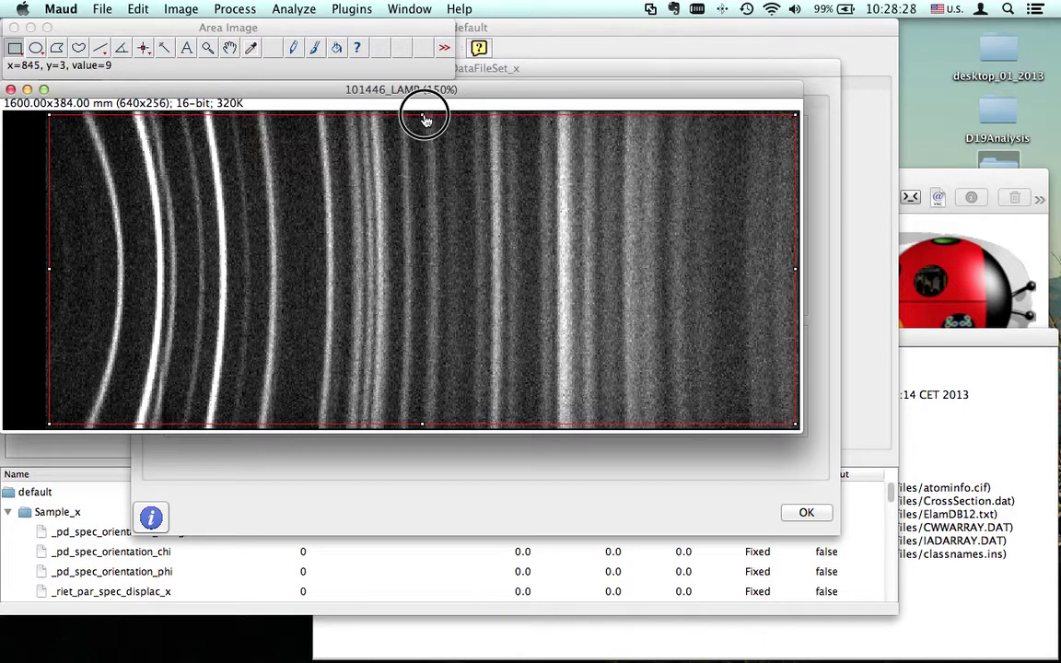
pyautogui.moveTo(424, 119); pyautogui.dragTo(424, 120)
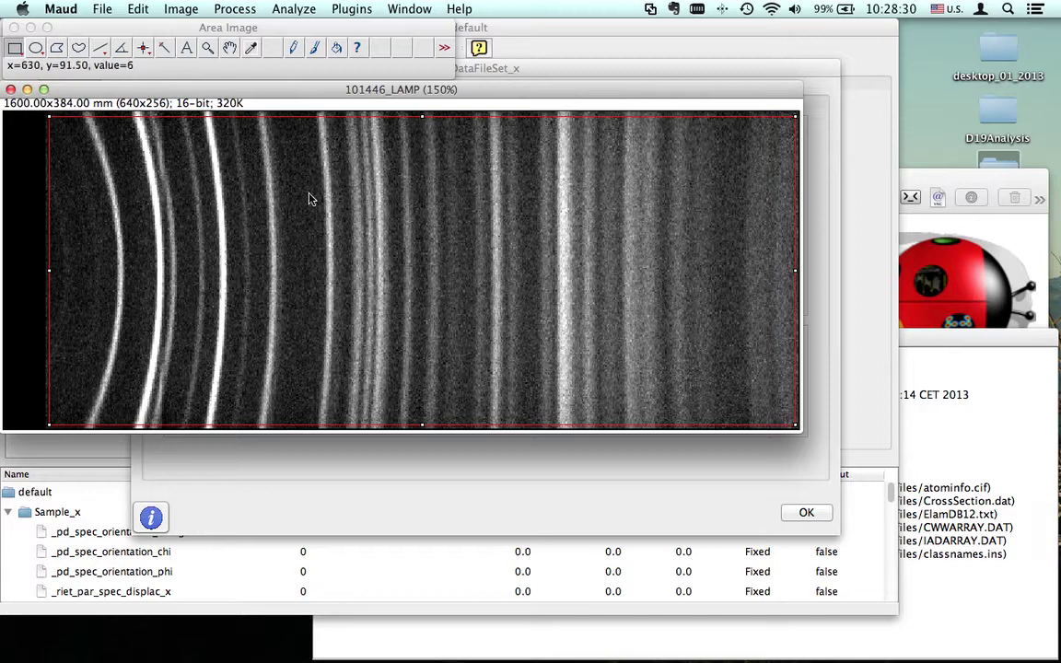
pyautogui.moveTo(49, 271); pyautogui.dragTo(53, 275)
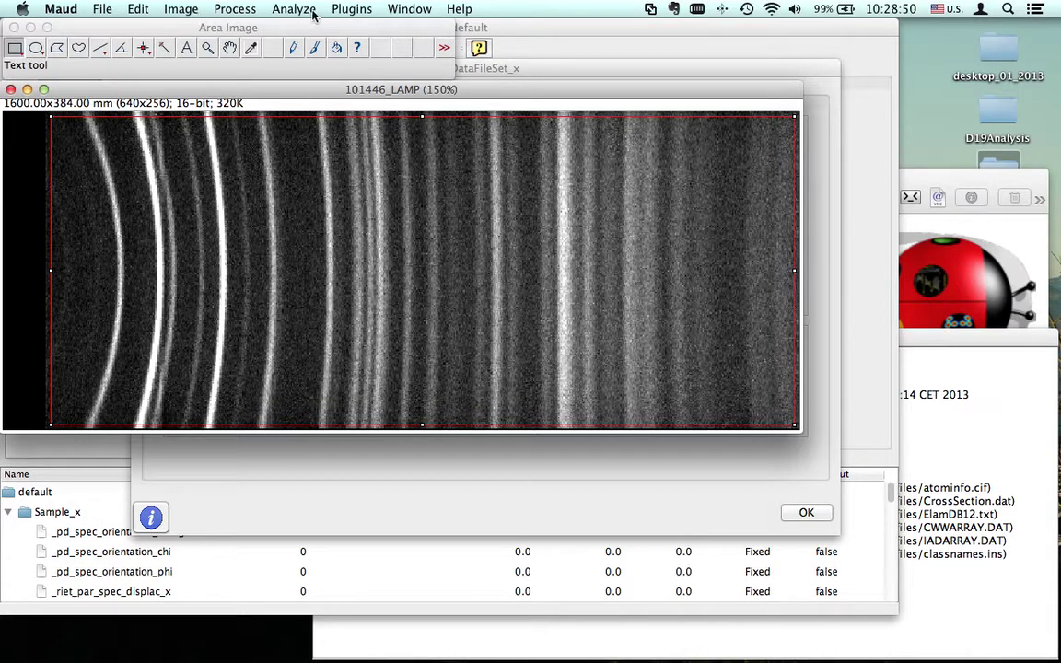
# Step: Start the Multi-Spectra from curved image integration on the selected area and set the camera radius to 768.472 mm
pyautogui.click(349, 10)
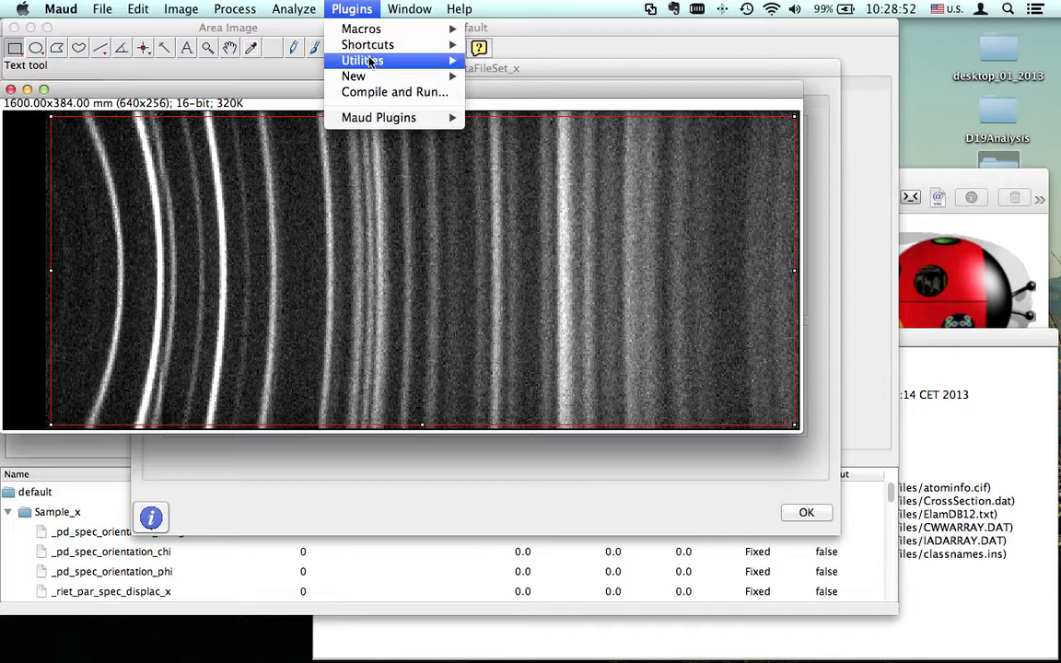
pyautogui.moveTo(376, 120)
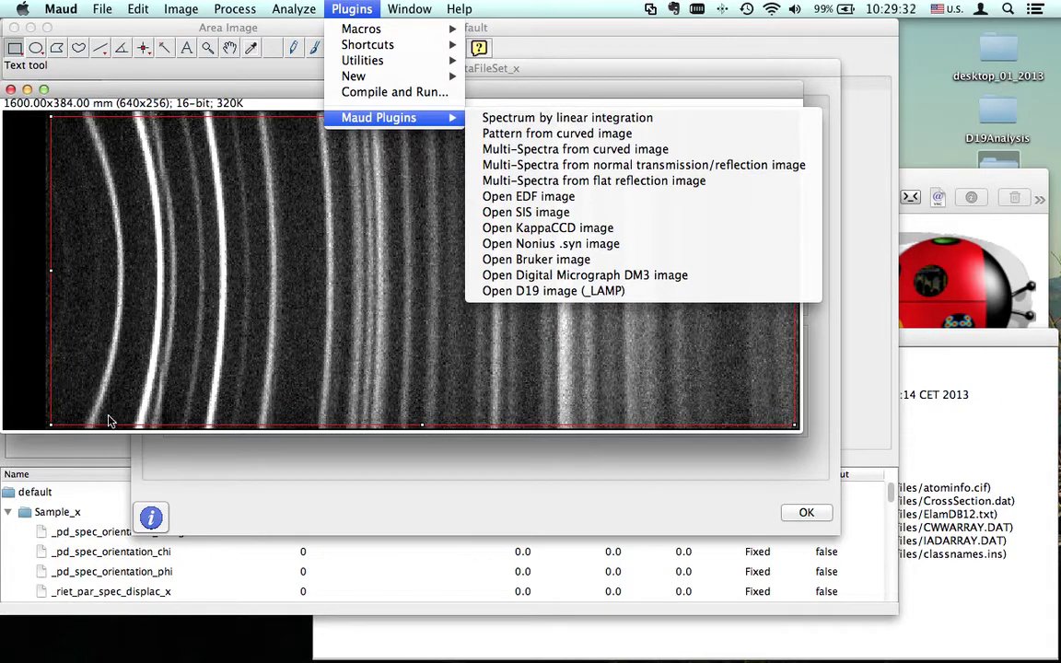
pyautogui.click(555, 154)
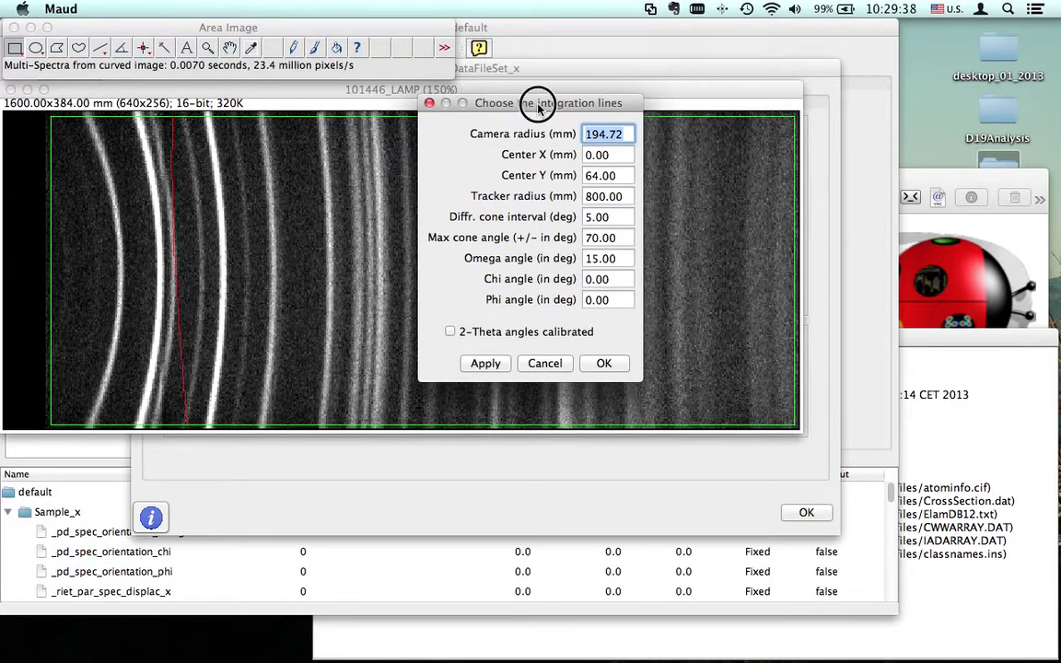
pyautogui.moveTo(539, 105); pyautogui.dragTo(616, 101)
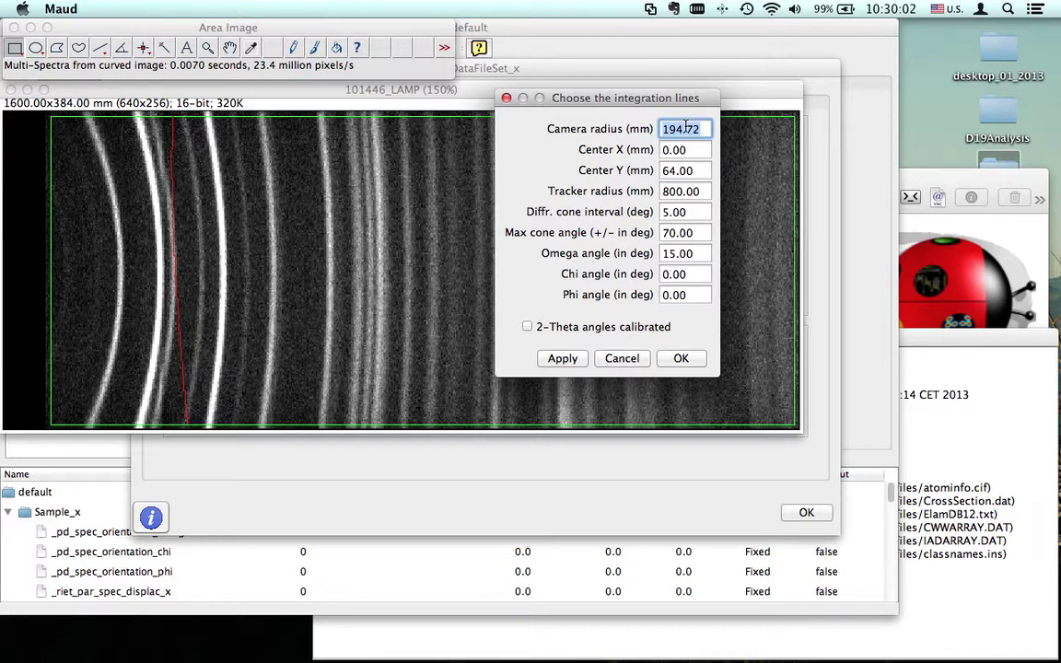
pyautogui.write('768.8')
pyautogui.press('BackSpace')
pyautogui.write('472')
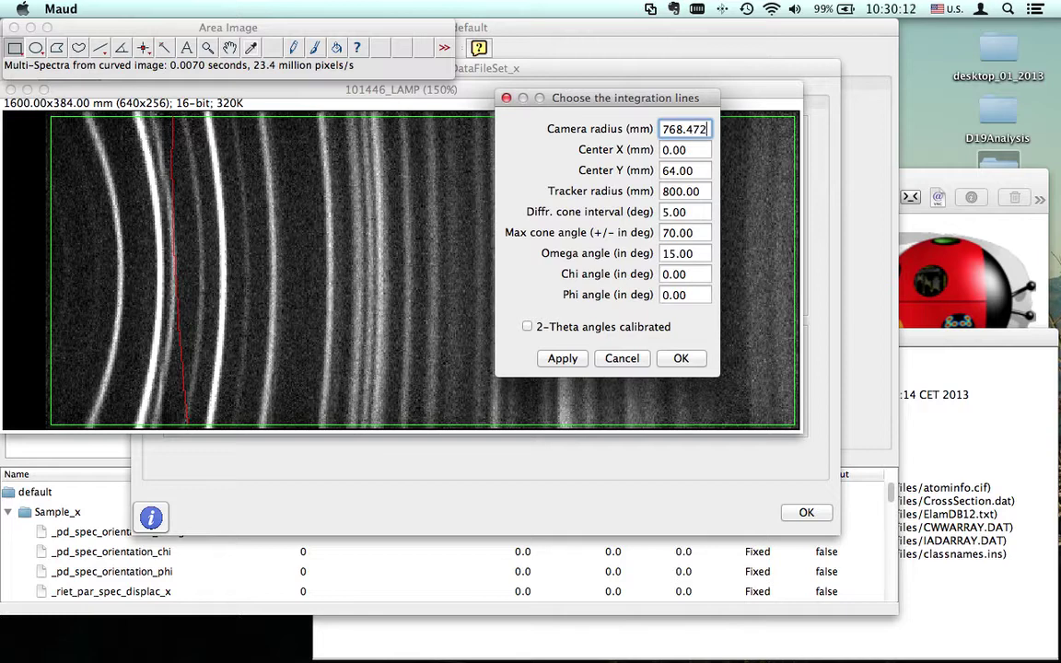
# Step: Set the integration center to X -58 mm and Y 194.11 mm
pyautogui.click(679, 148)
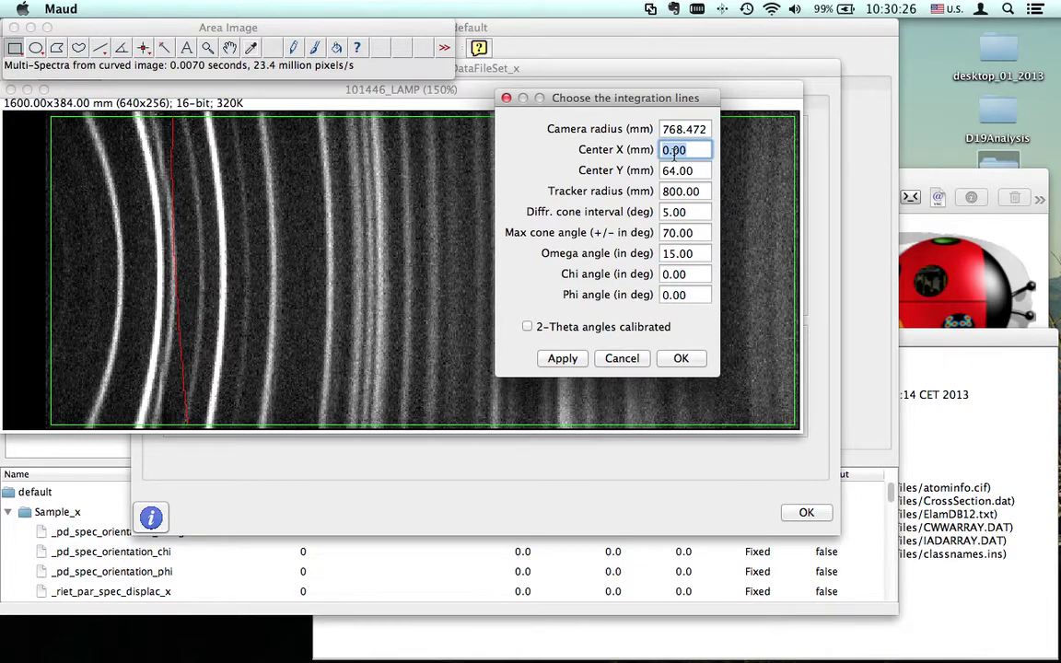
pyautogui.write('-58')
pyautogui.click(678, 170)
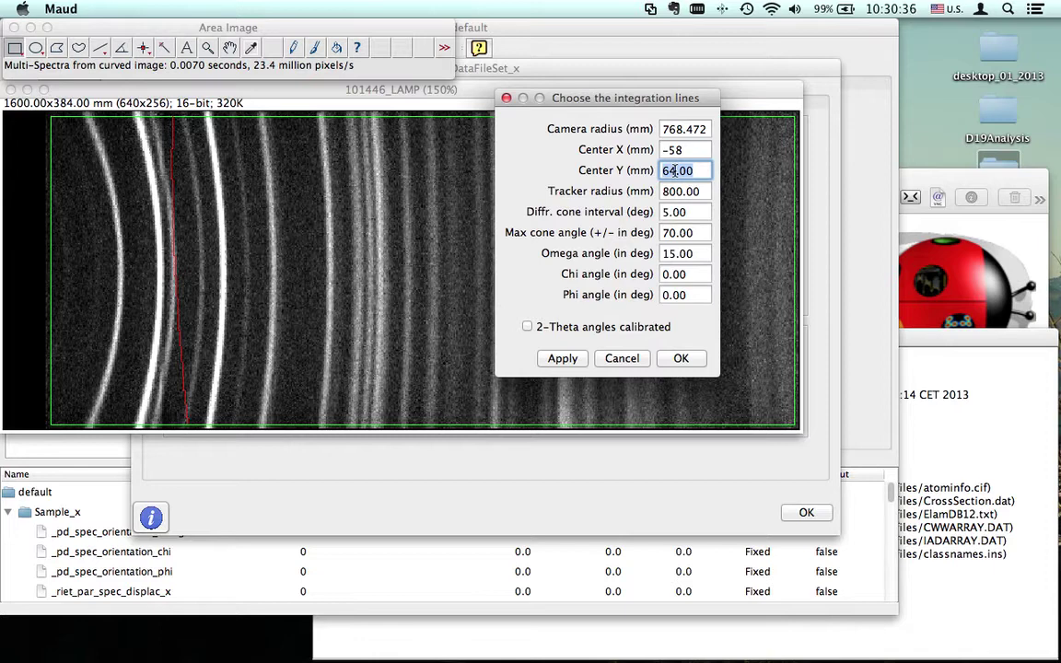
pyautogui.write('194.11')
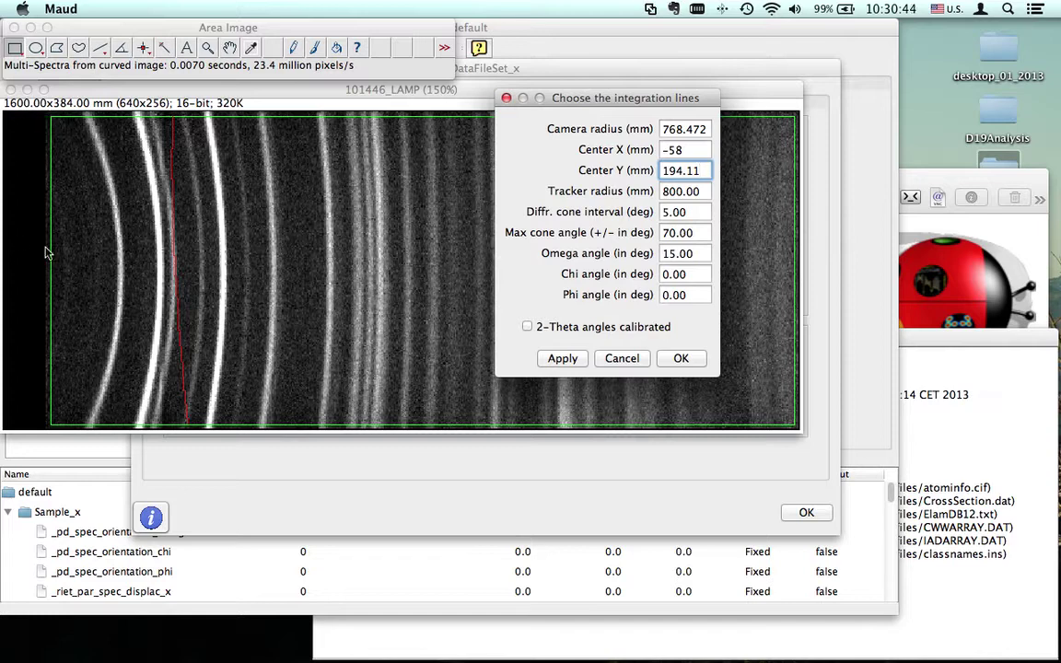
# Step: Set the tracker radius to 22 and the maximum cone angle to 45 degrees, keeping the diffraction cone interval at 5 degrees
pyautogui.click(690, 191)
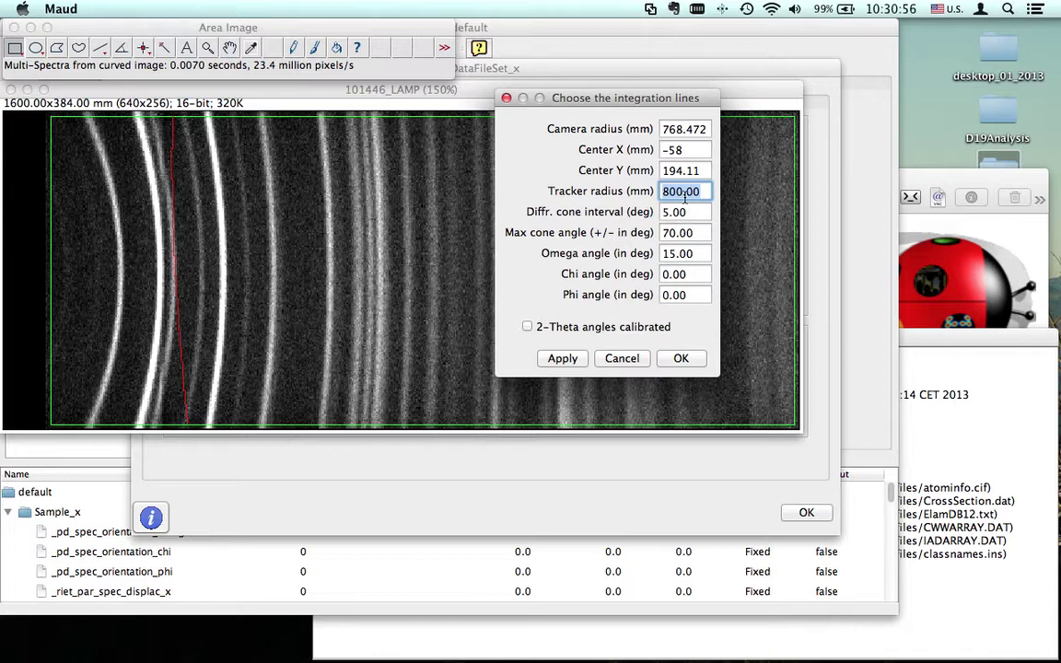
pyautogui.write('22')
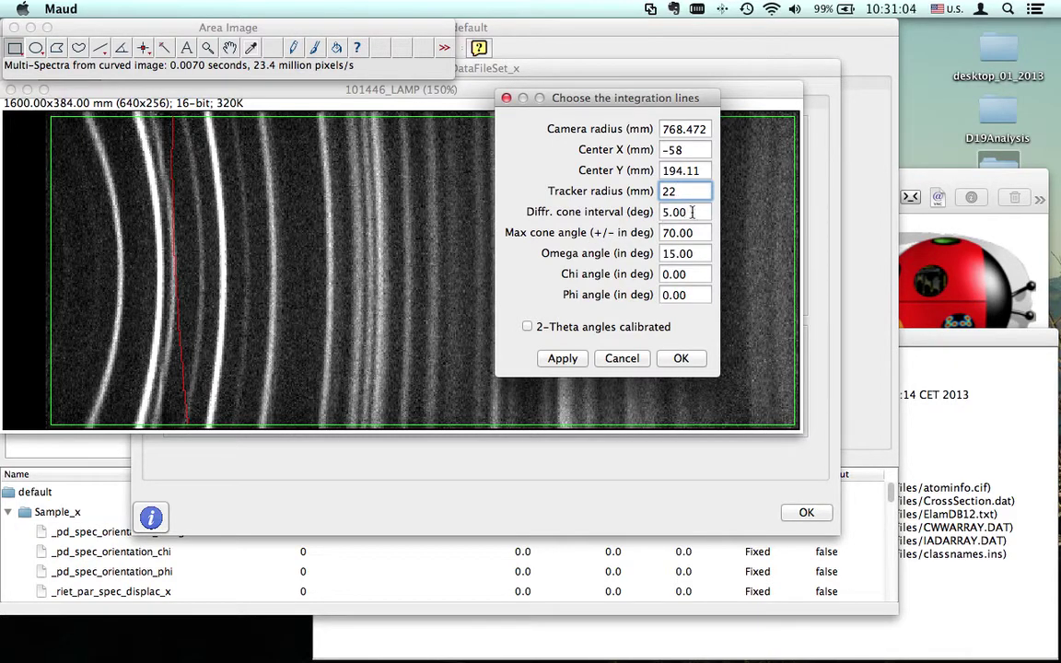
pyautogui.press('Tab')
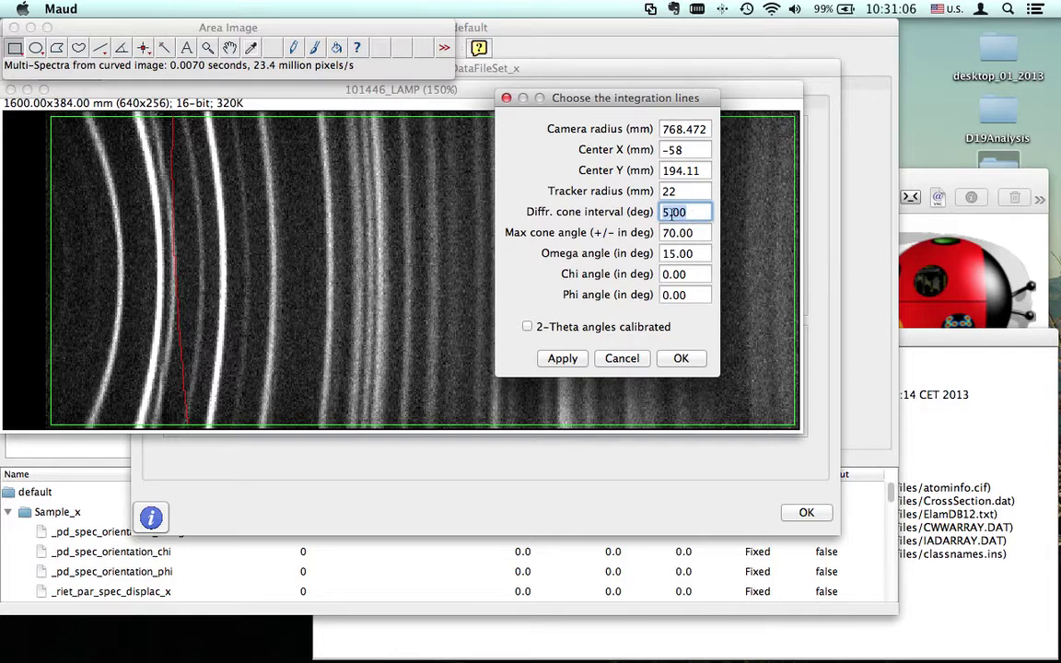
pyautogui.click(670, 213)
pyautogui.moveTo(676, 234); pyautogui.dragTo(661, 234)
pyautogui.write('45')
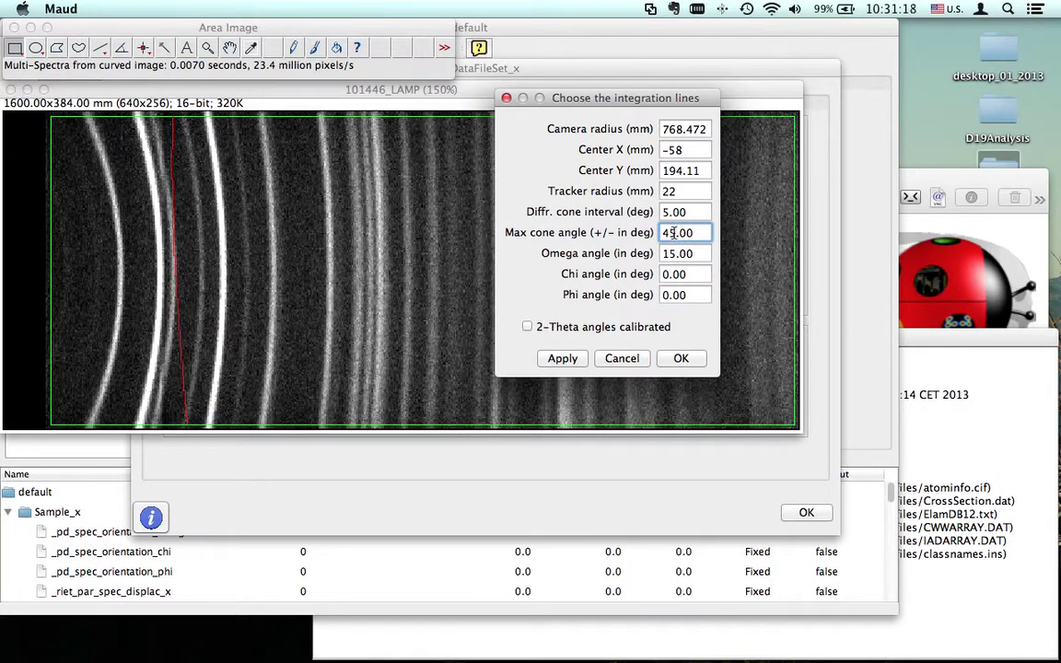
pyautogui.moveTo(676, 232); pyautogui.dragTo(660, 232)
pyautogui.write('50')
pyautogui.moveTo(663, 233); pyautogui.dragTo(676, 234)
pyautogui.write('45')
pyautogui.click(706, 254)
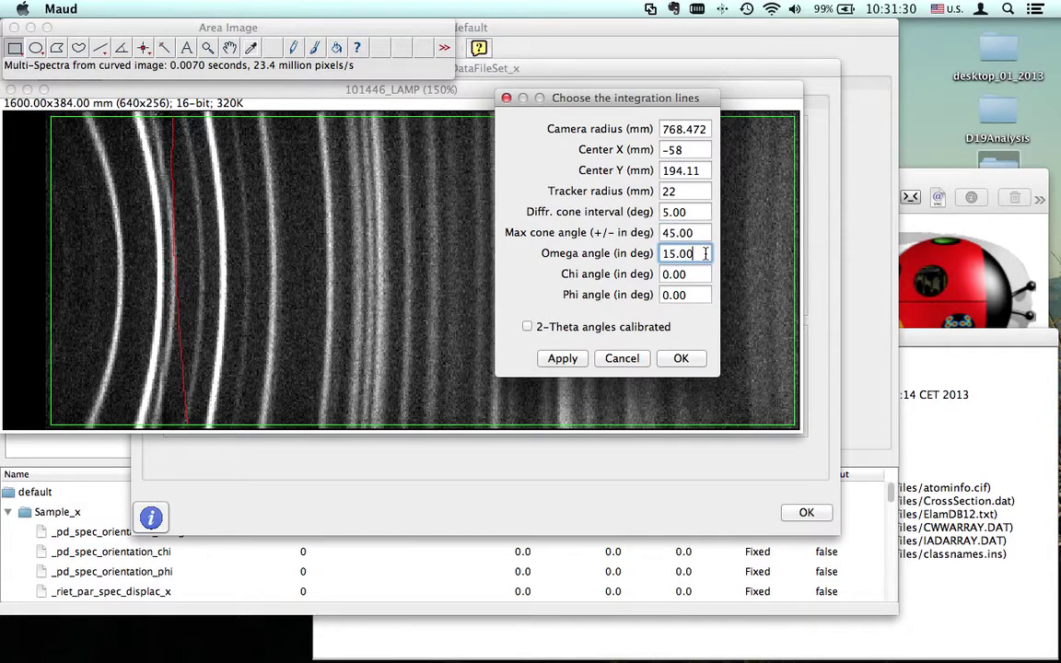
# Step: Set the omega angle to 0 degrees and apply the integration settings to redraw the tracker line on the image
pyautogui.doubleClick(673, 256)
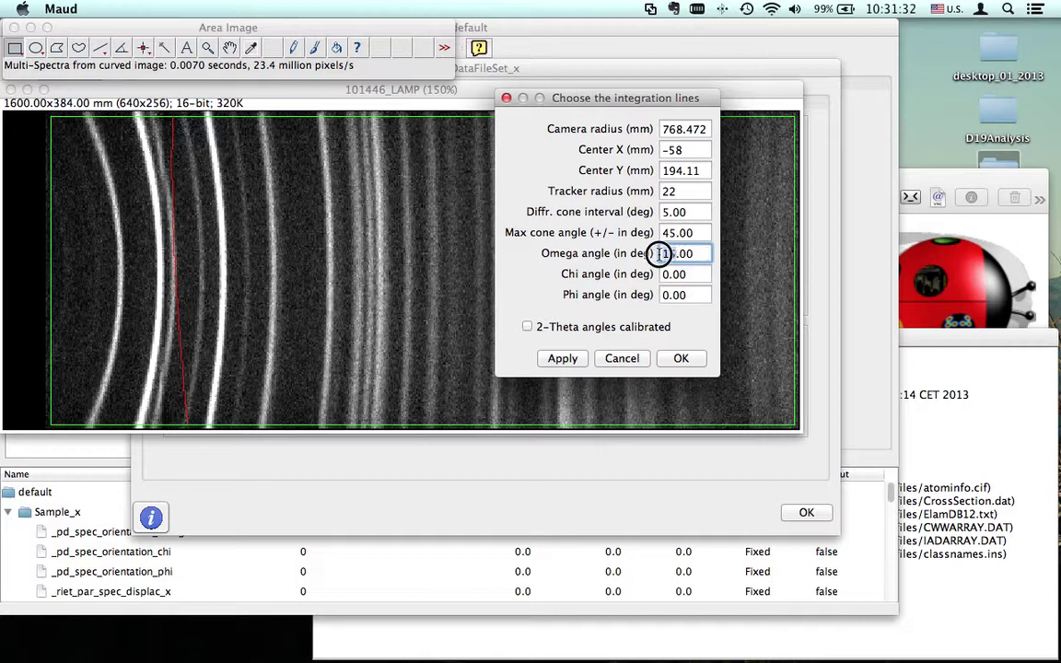
pyautogui.write('0')
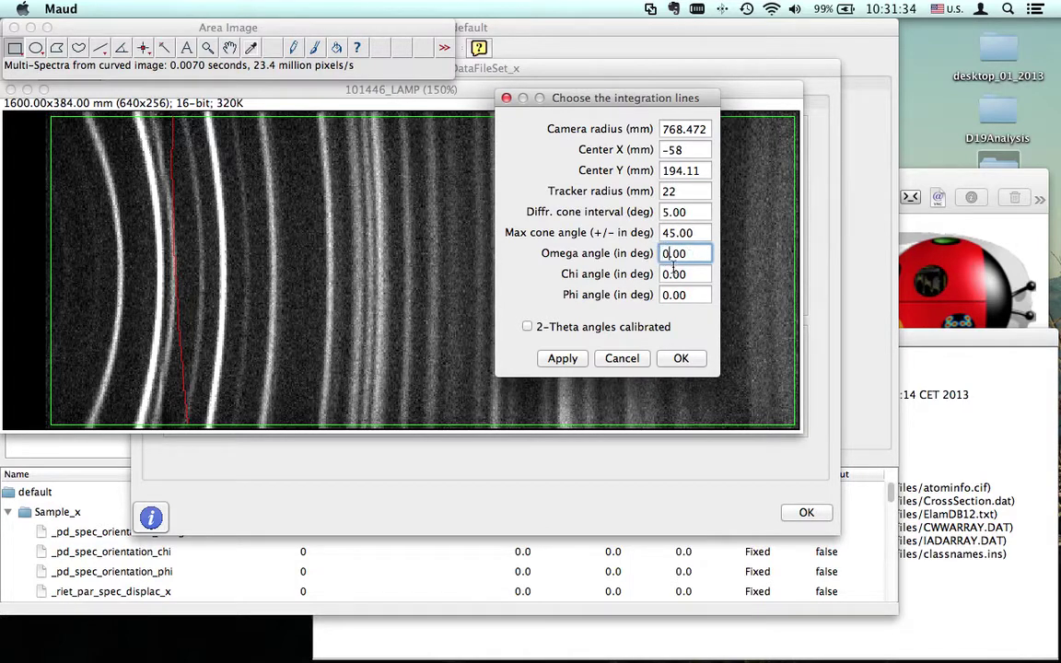
pyautogui.press('Tab')
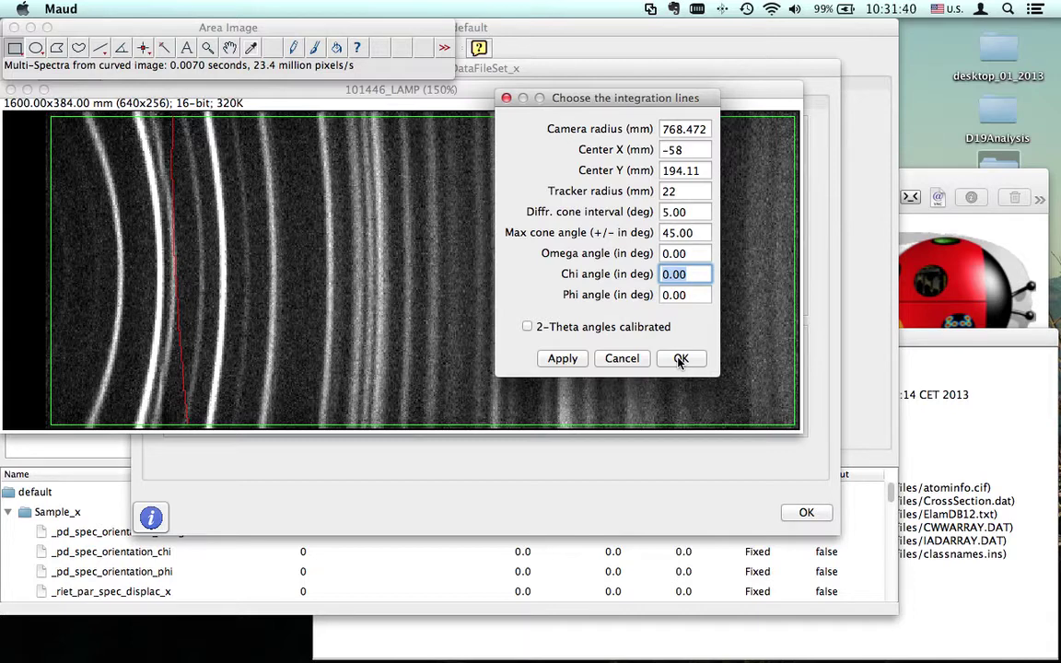
pyautogui.click(562, 359)
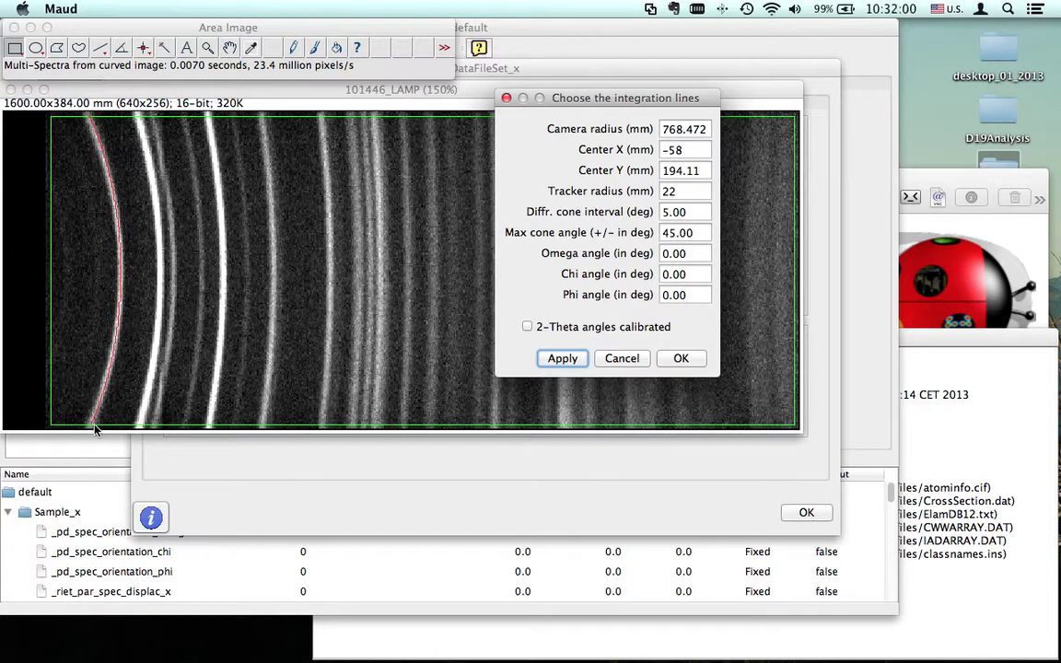
# Step: Try a Center Y of 174.11 mm to compare the tracker line with the first ring, and restore 194.11 mm
pyautogui.click(692, 150)
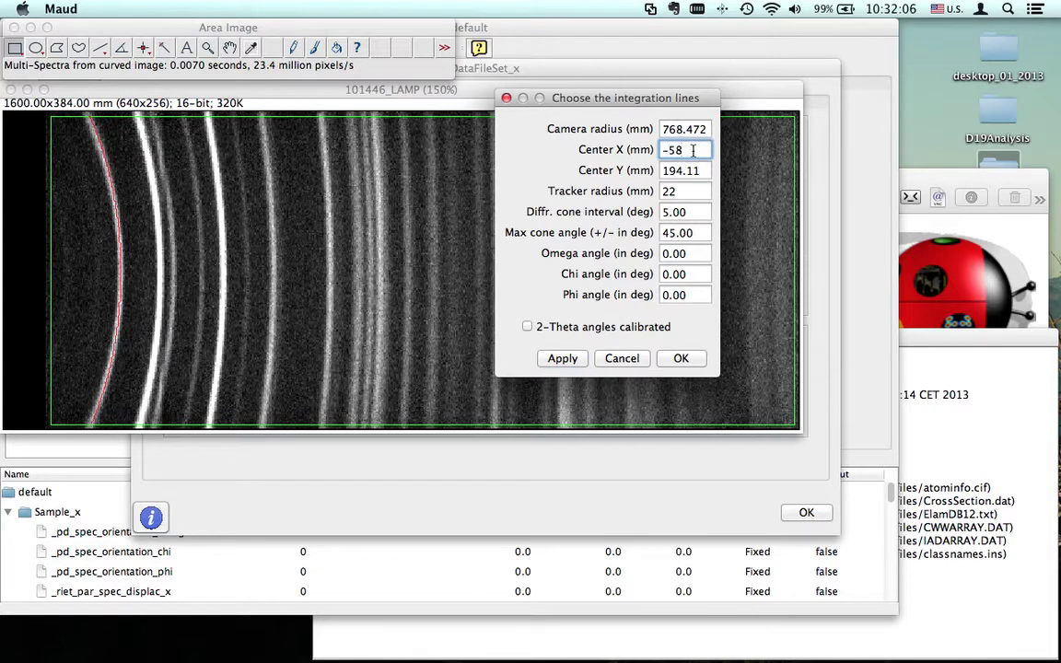
pyautogui.click(681, 171)
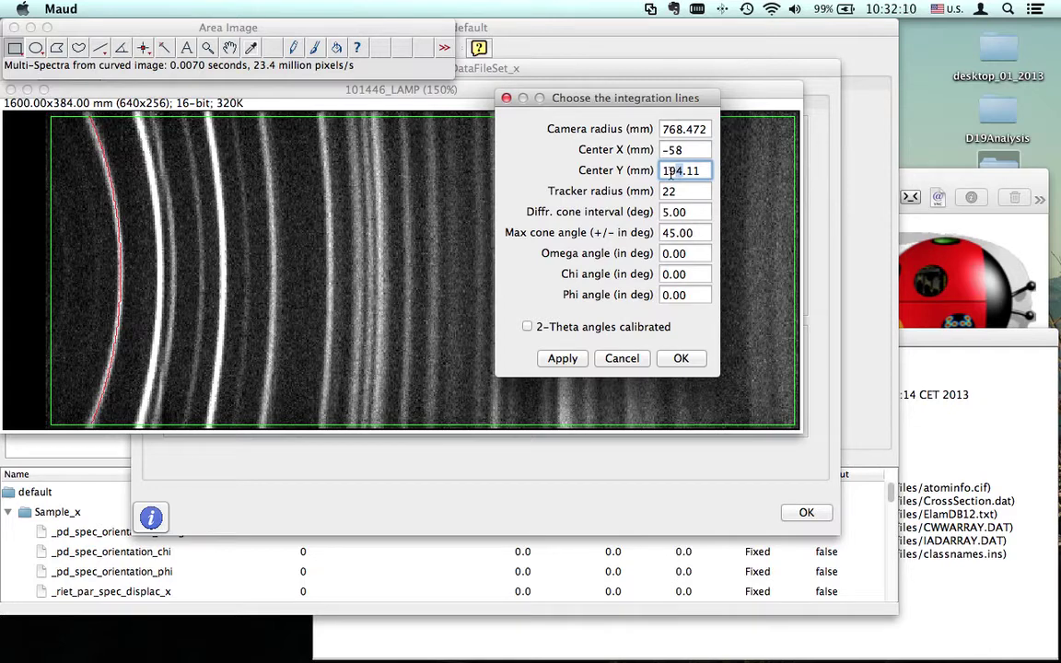
pyautogui.click(673, 171)
pyautogui.click(562, 359)
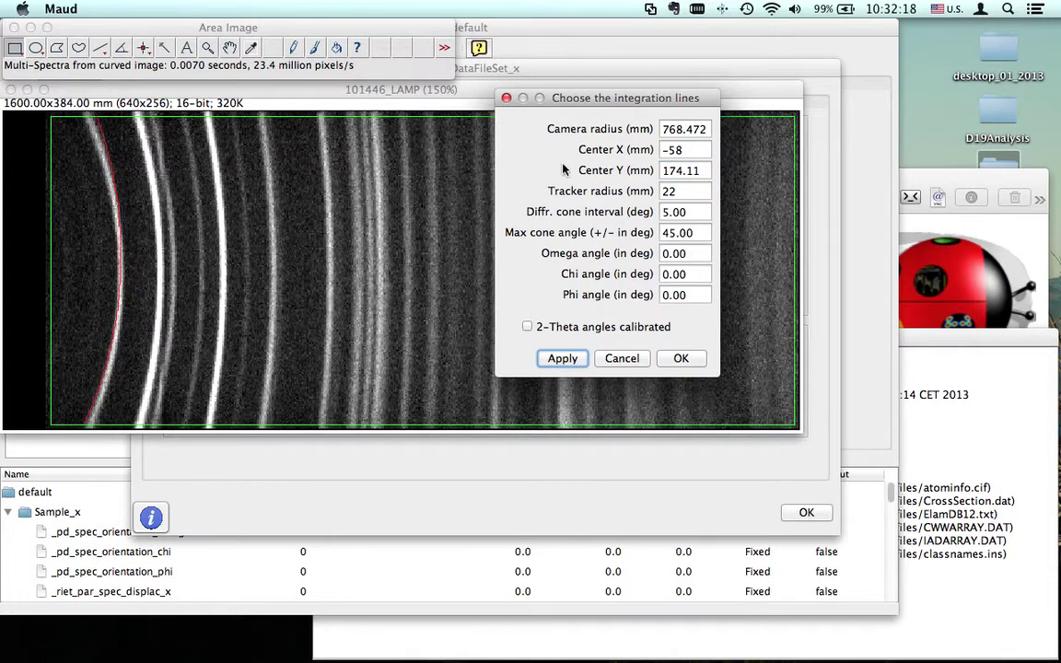
pyautogui.click(673, 170)
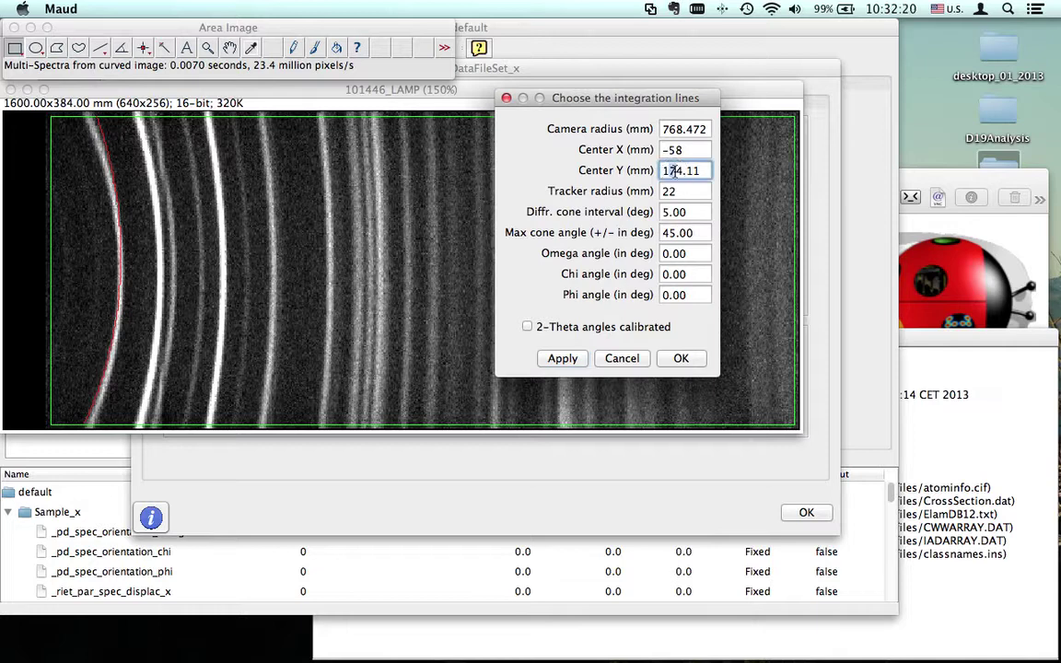
pyautogui.press('Tab')
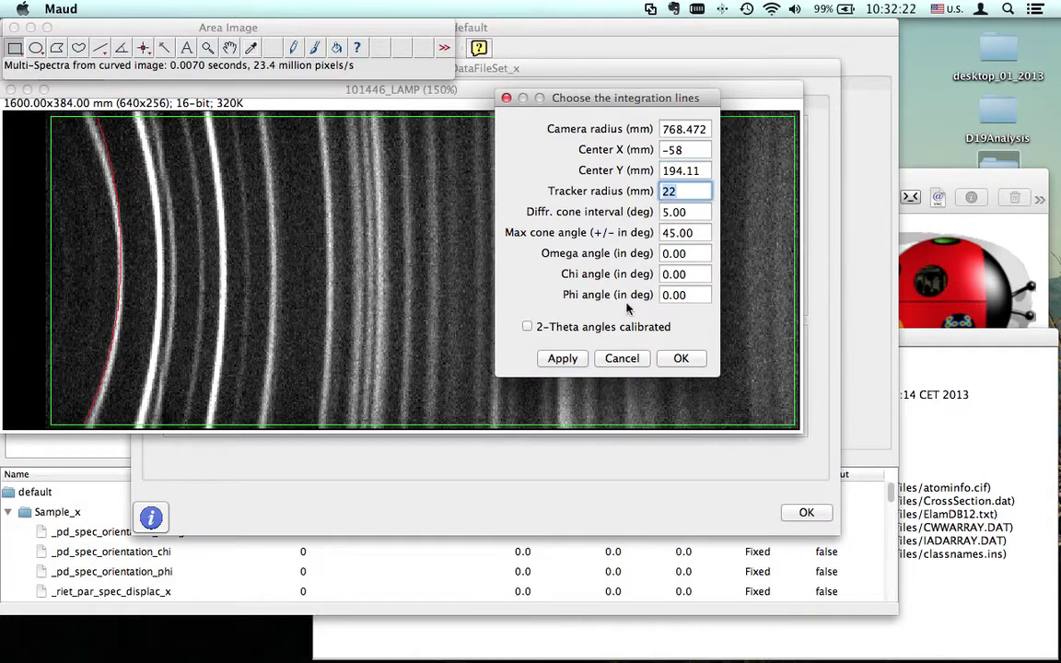
pyautogui.click(573, 360)
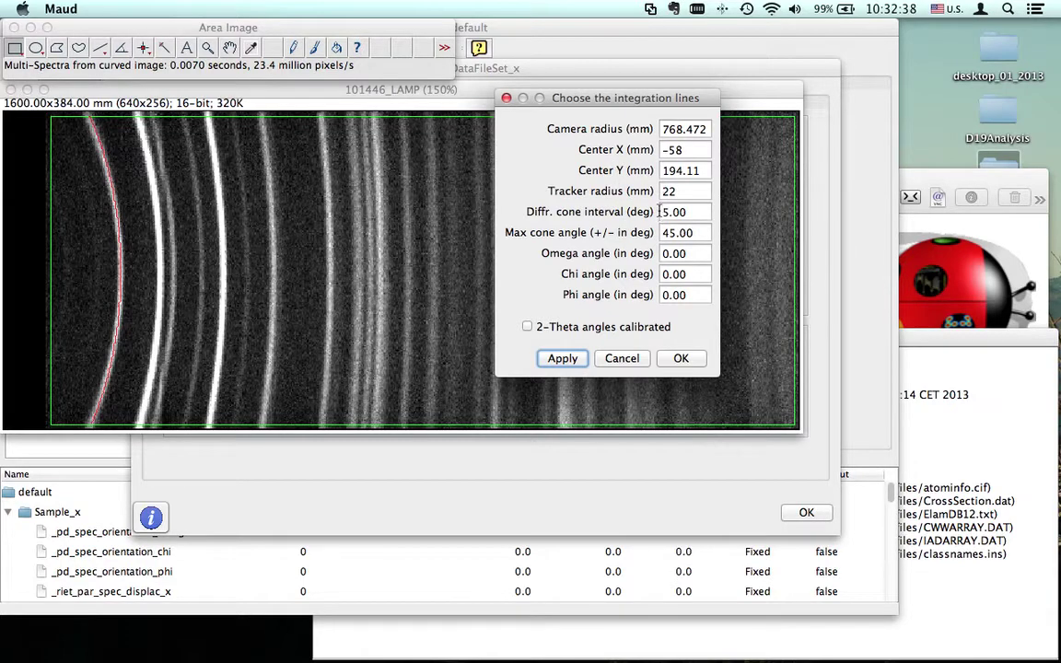
# Step: Move the integration dialog below the diffraction lines and apply a tracker radius of 90 to check the line's curvature
pyautogui.moveTo(636, 99); pyautogui.dragTo(632, 360)
pyautogui.doubleClick(663, 452)
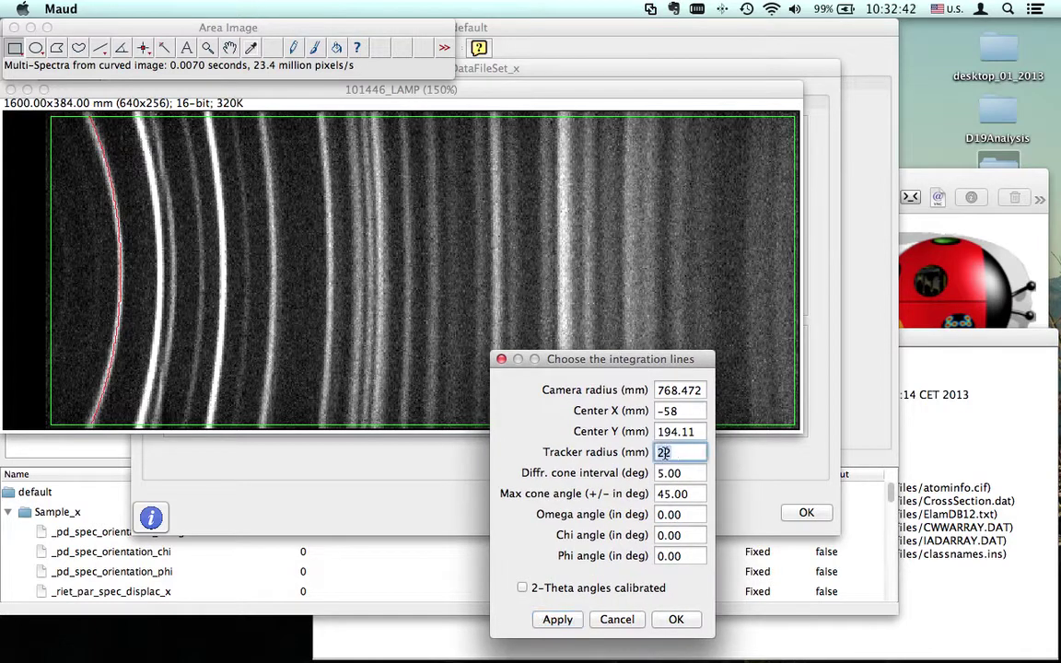
pyautogui.write('90')
pyautogui.click(555, 621)
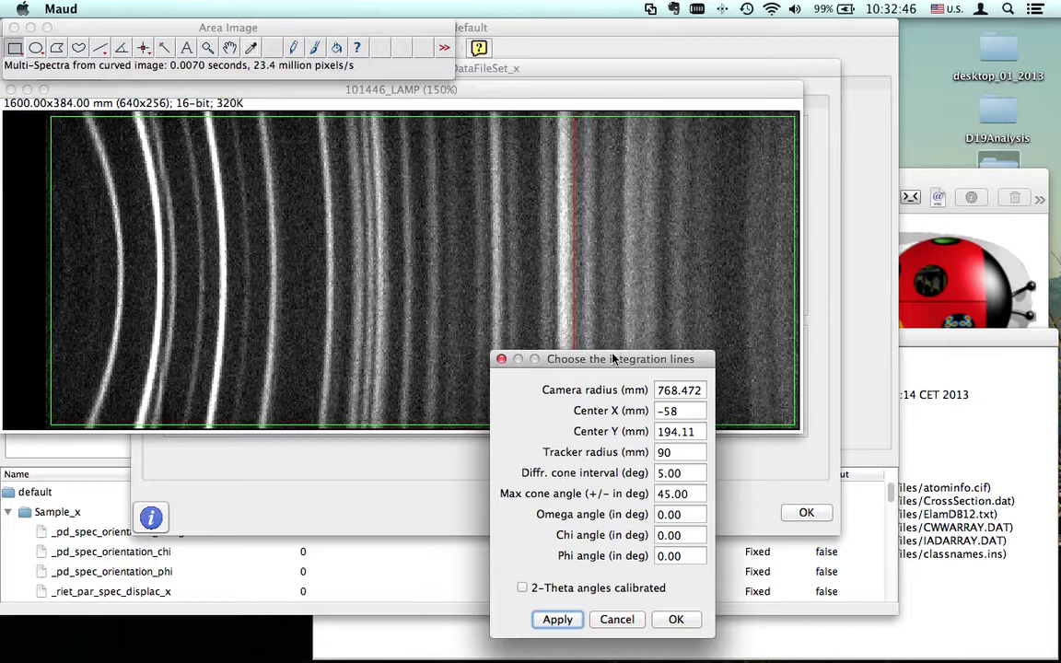
# Step: Move the integration dialog clear of the image and apply a tracker radius of 110
pyautogui.moveTo(582, 363); pyautogui.dragTo(813, 372)
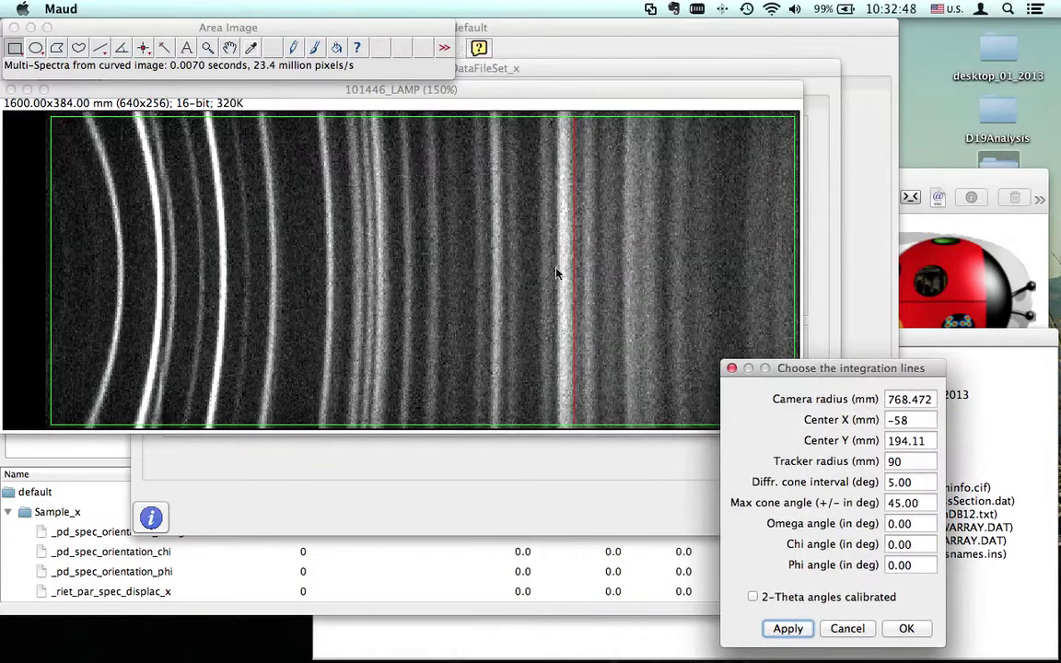
pyautogui.doubleClick(894, 460)
pyautogui.write('11')
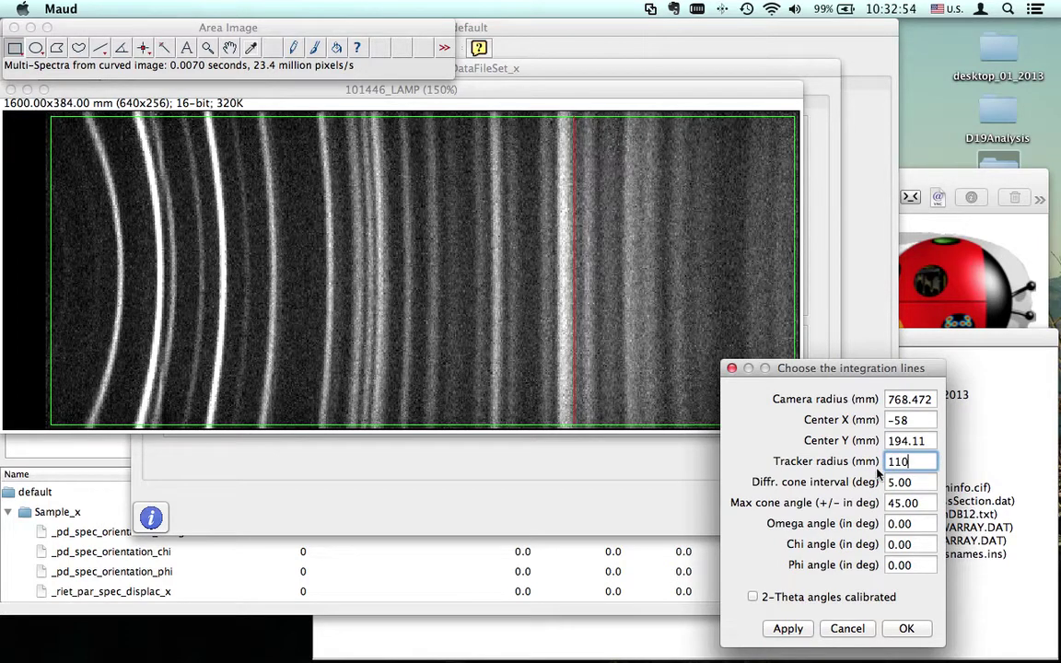
pyautogui.write('0')
pyautogui.click(791, 628)
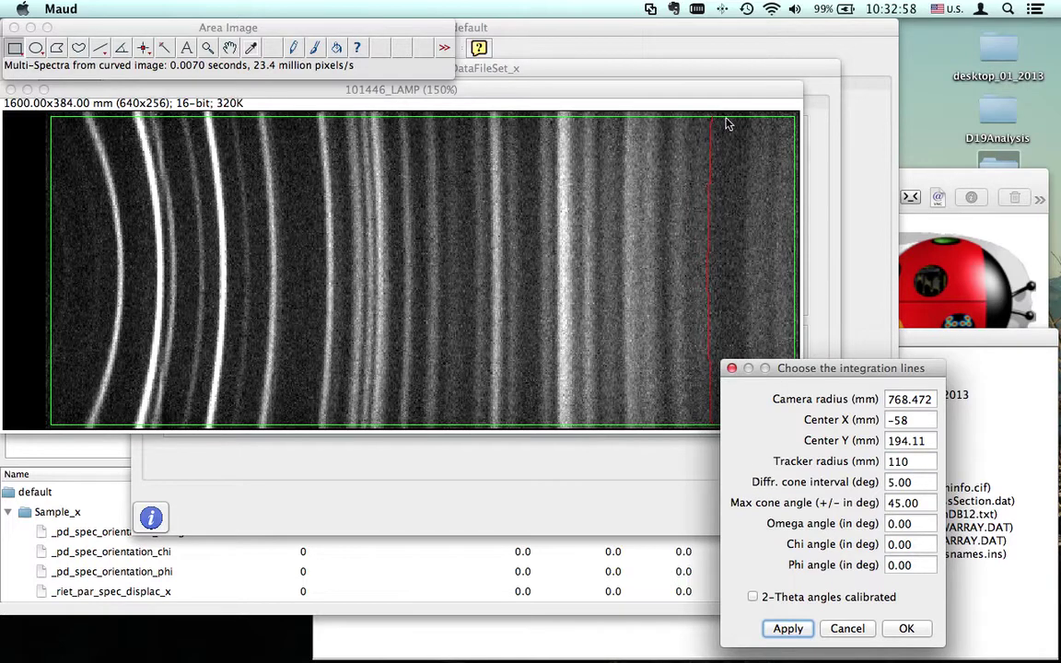
# Step: Accept the integration settings and save the spectra as 101446_LAMP in the D19Analysis folder, agreeing to replace the same-named file
pyautogui.moveTo(810, 372); pyautogui.dragTo(827, 271)
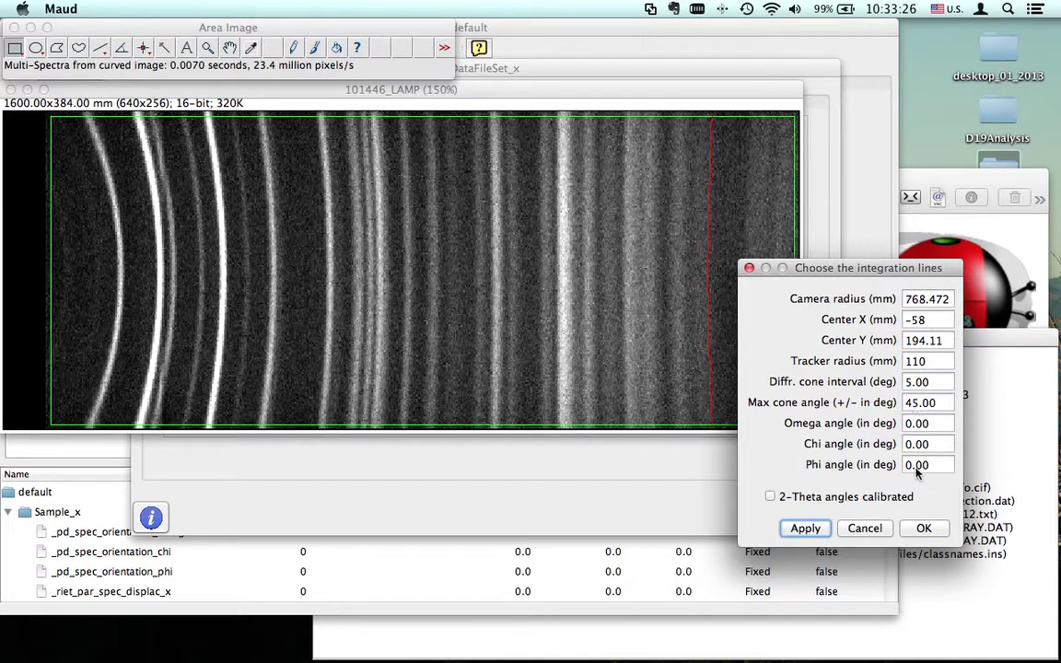
pyautogui.click(924, 529)
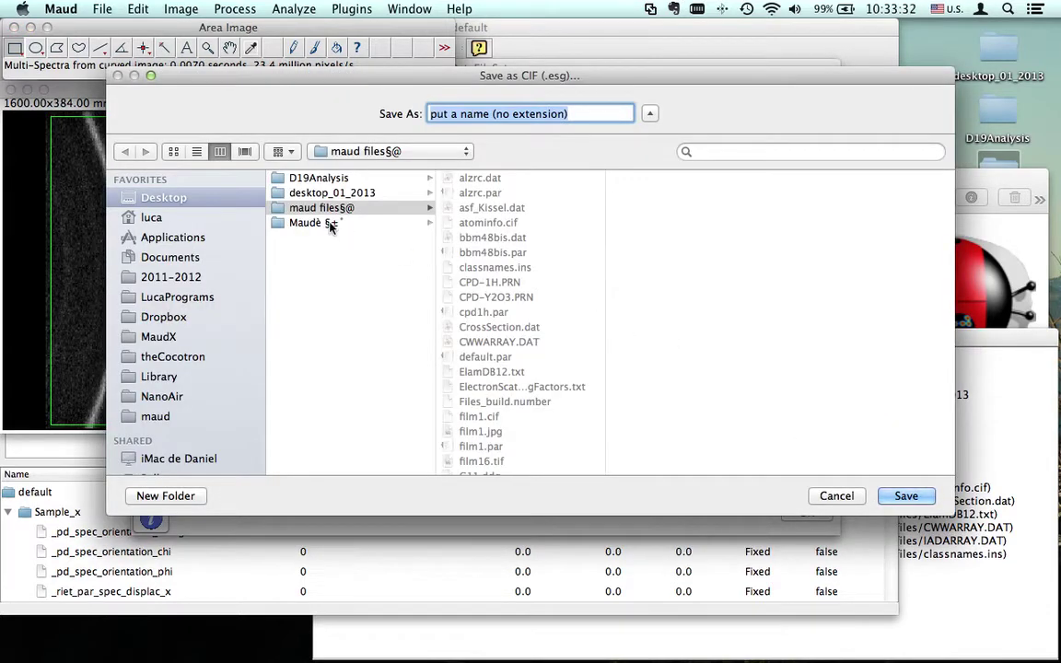
pyautogui.click(323, 177)
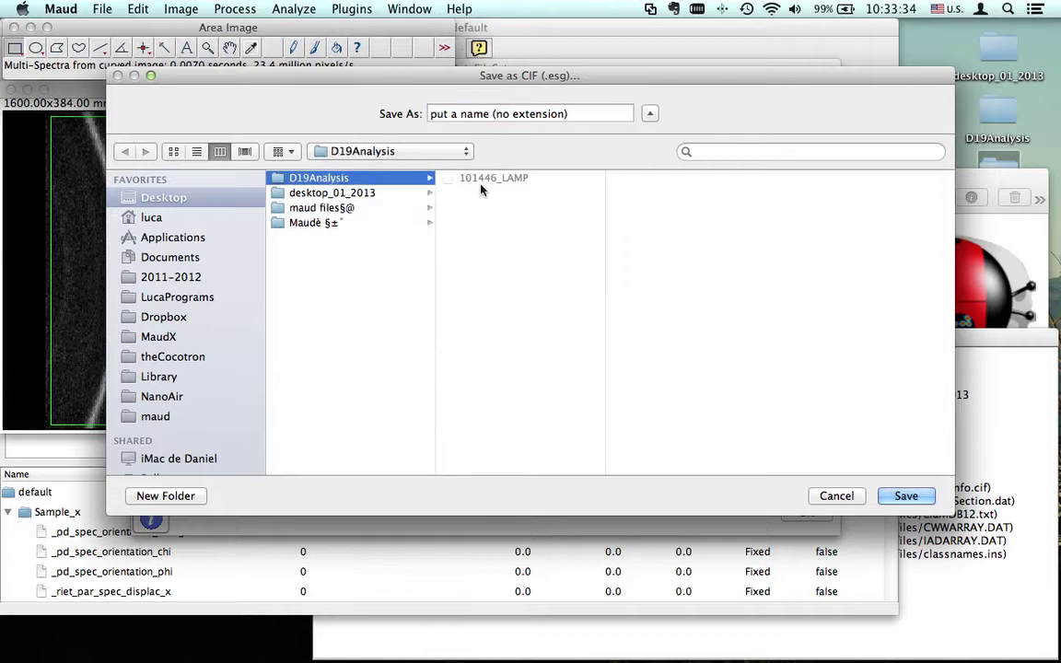
pyautogui.click(488, 178)
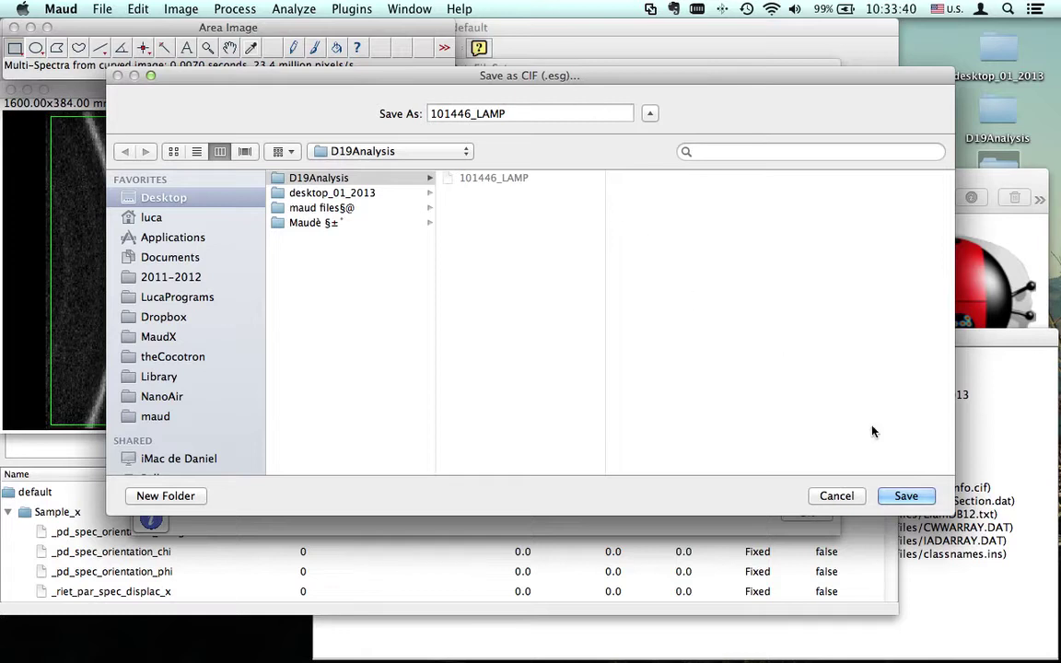
pyautogui.click(909, 497)
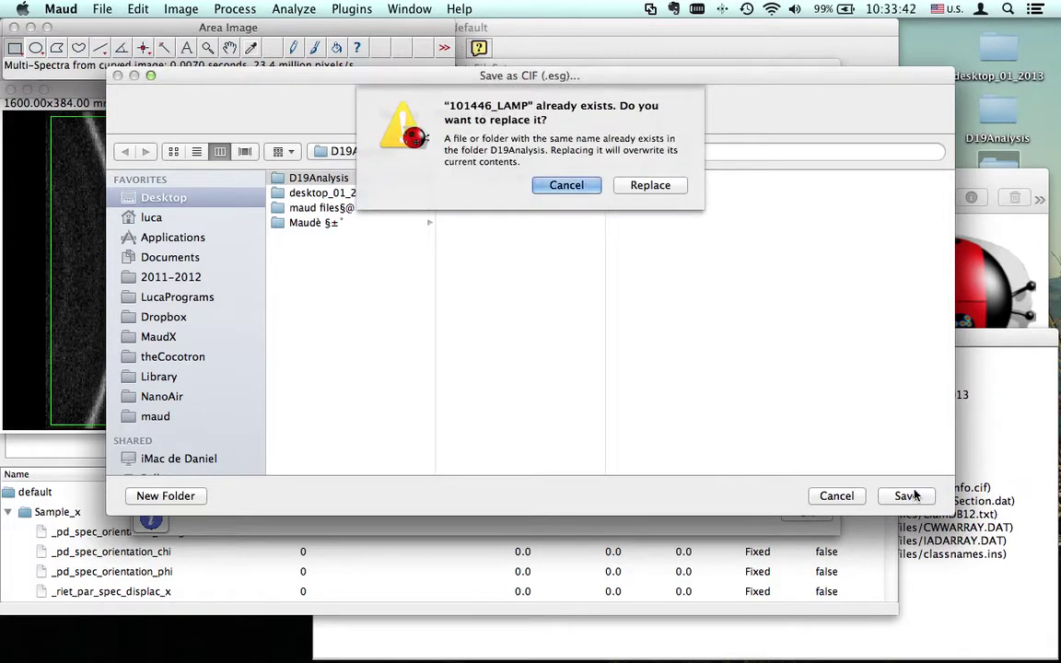
pyautogui.click(643, 187)
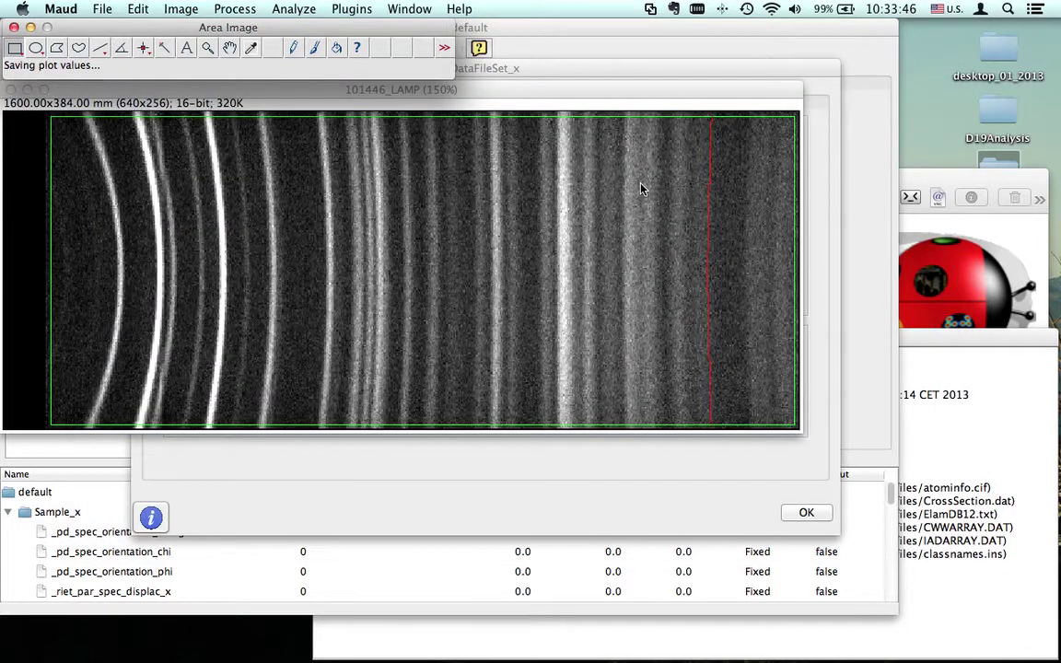
pyautogui.click(154, 89)
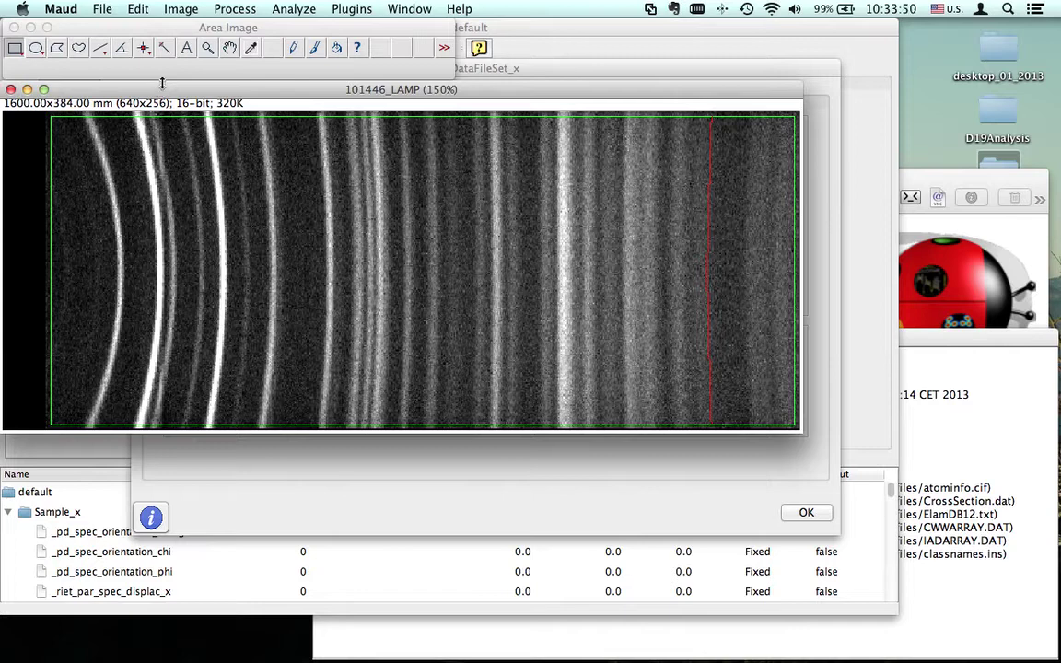
# Step: Close the area image tool and the 101446_LAMP image without saving changes
pyautogui.click(12, 29)
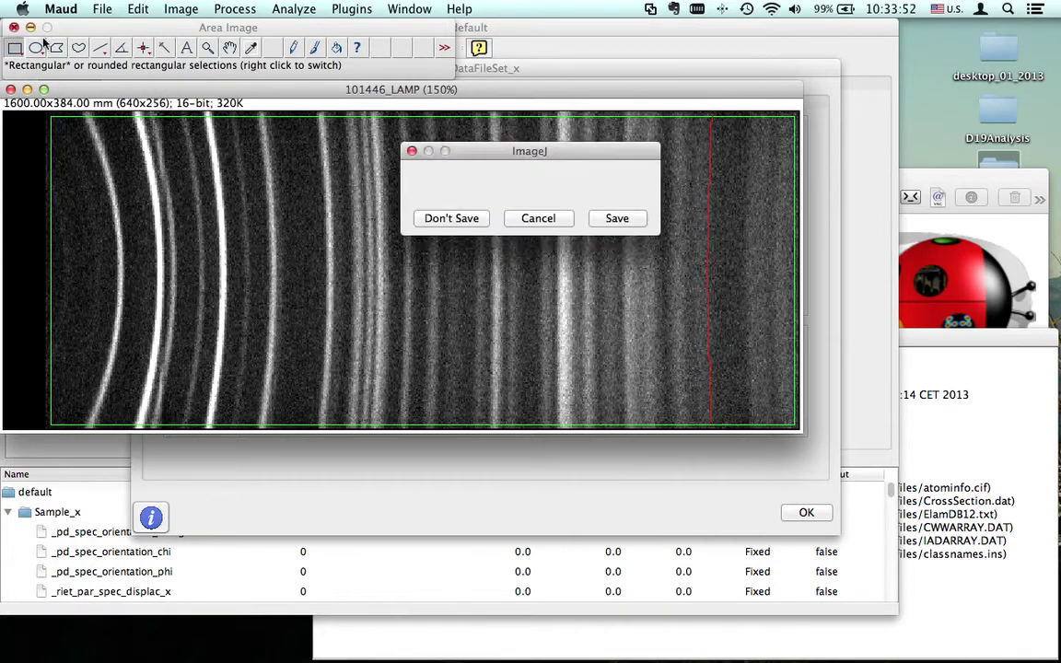
pyautogui.click(457, 225)
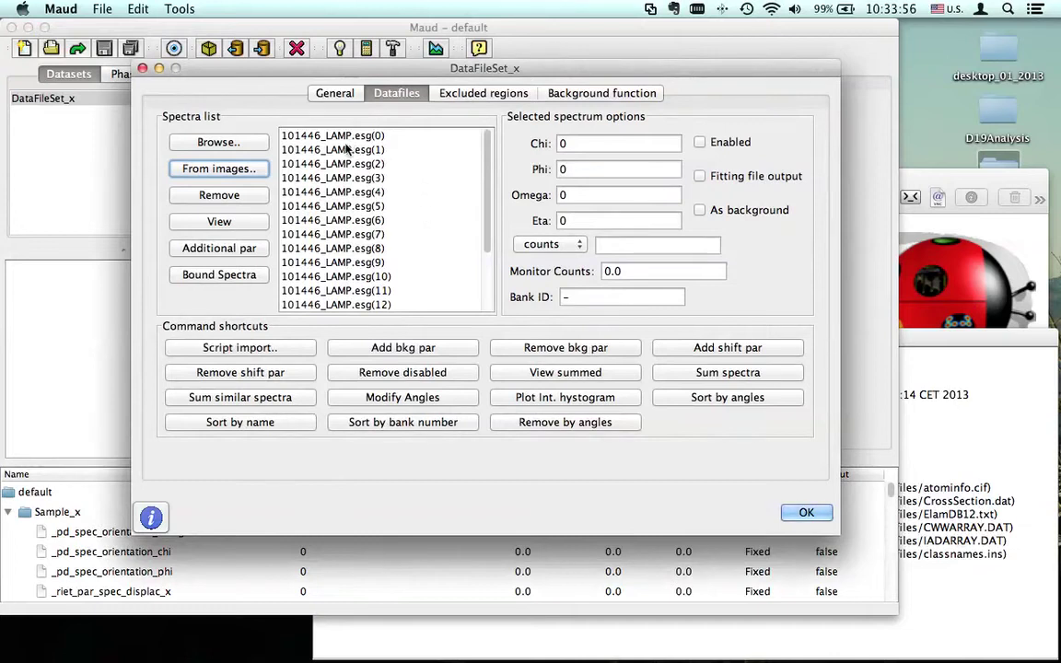
# Step: Check the angles and enabled state of the first and last 101446_LAMP.esg spectra, and accept the dataset settings
pyautogui.click(352, 137)
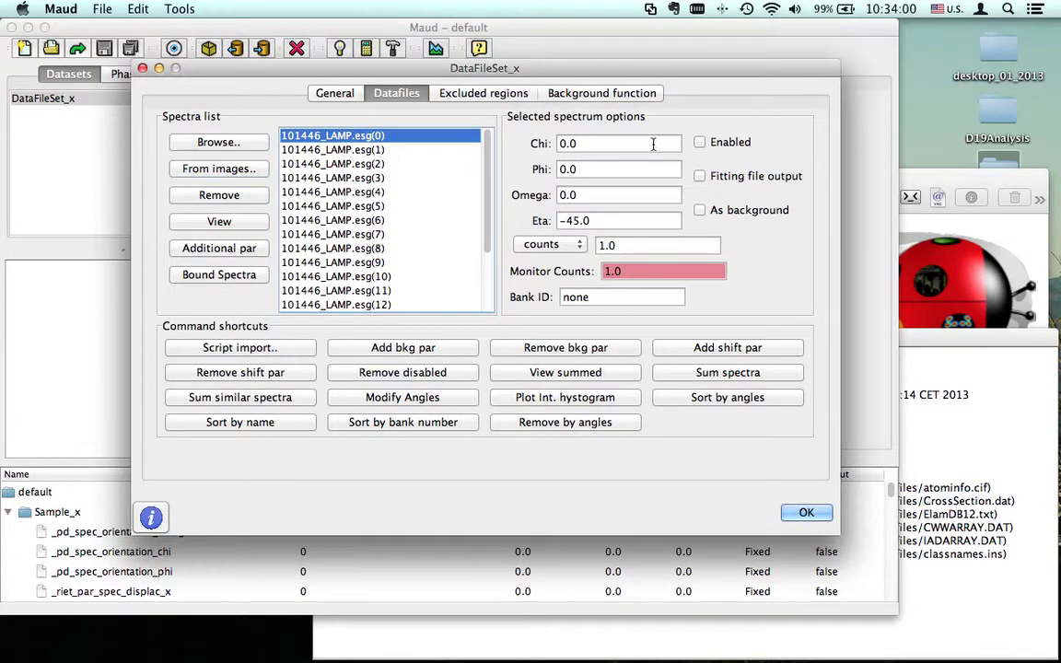
pyautogui.click(364, 151)
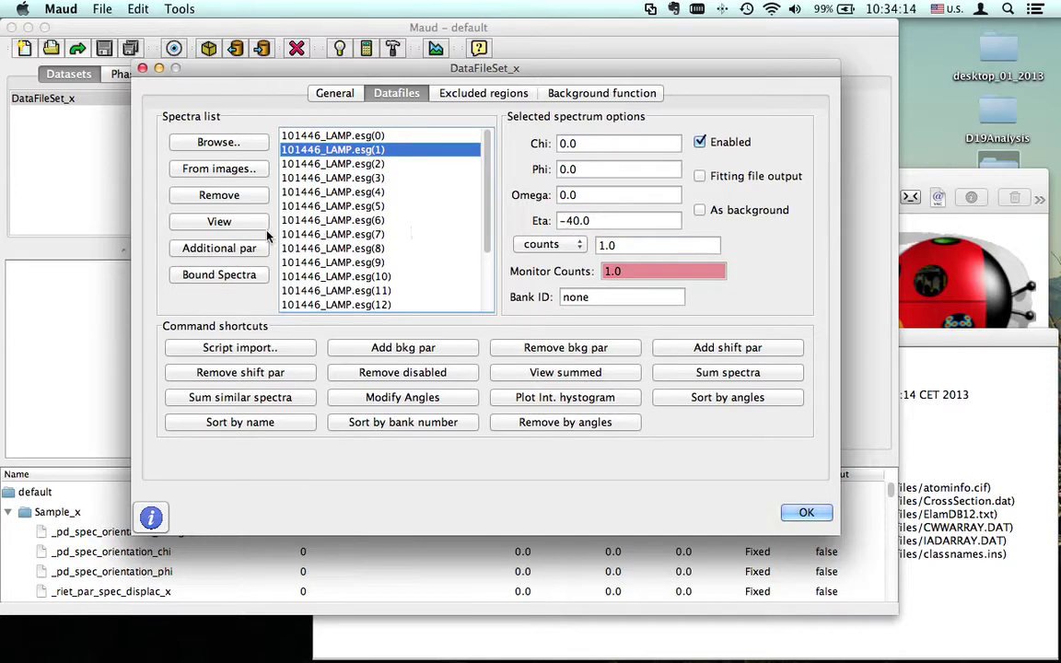
pyautogui.scroll(-3, 331, 221)
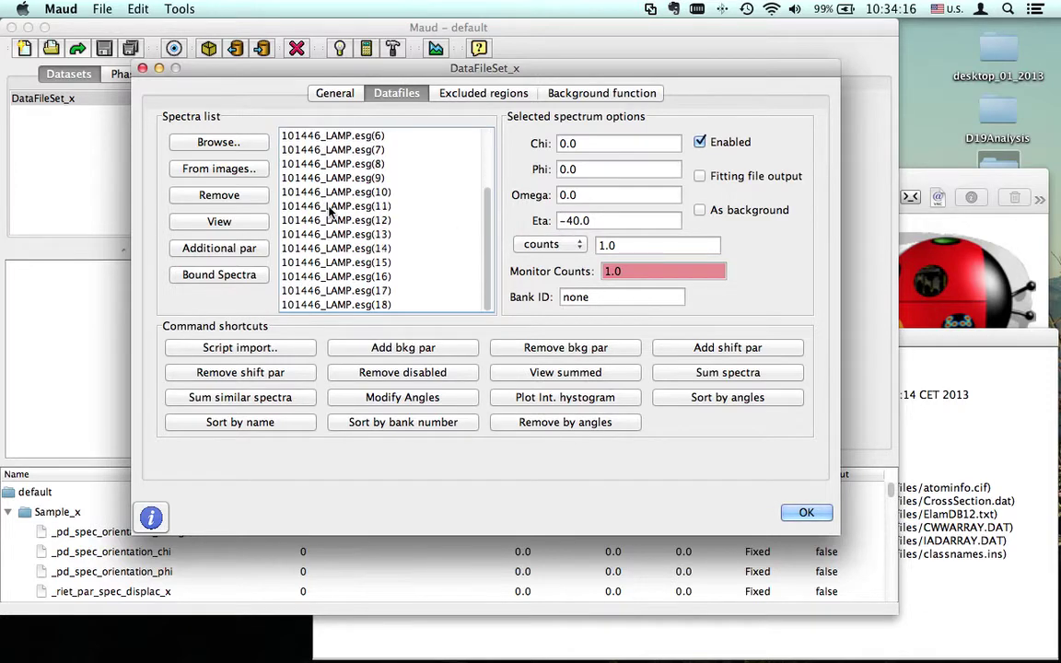
pyautogui.click(348, 305)
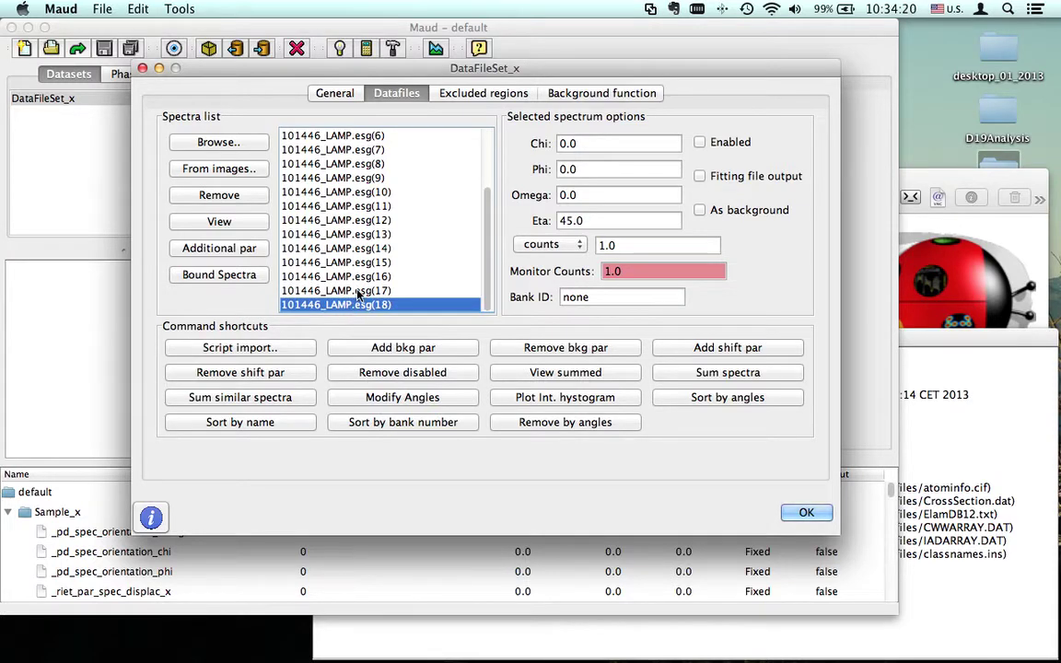
pyautogui.click(360, 291)
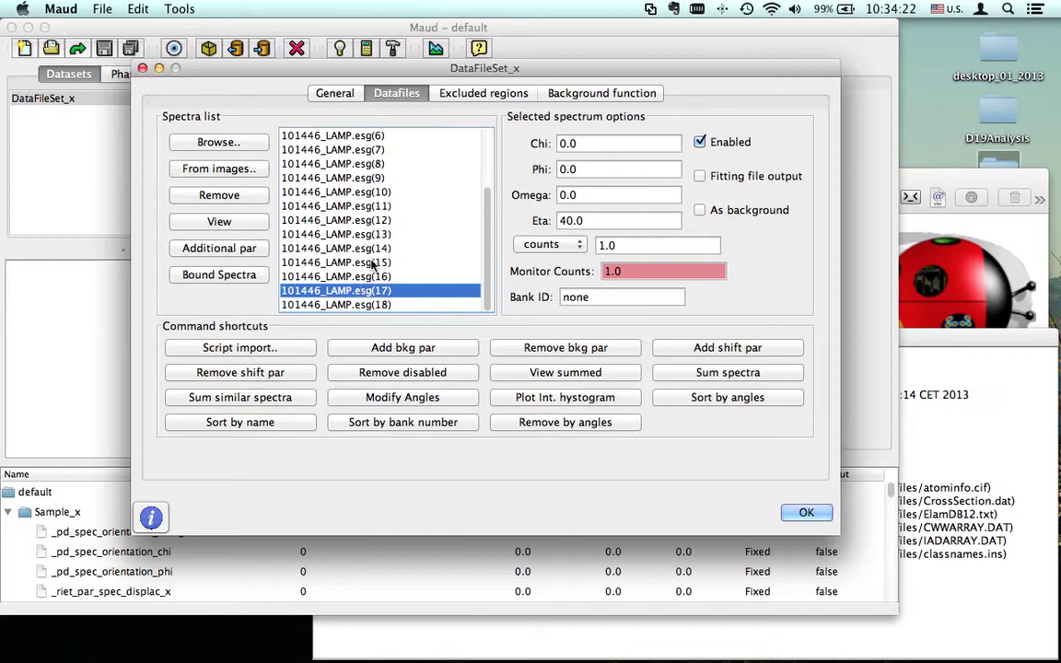
pyautogui.scroll(3, 352, 173)
pyautogui.click(351, 150)
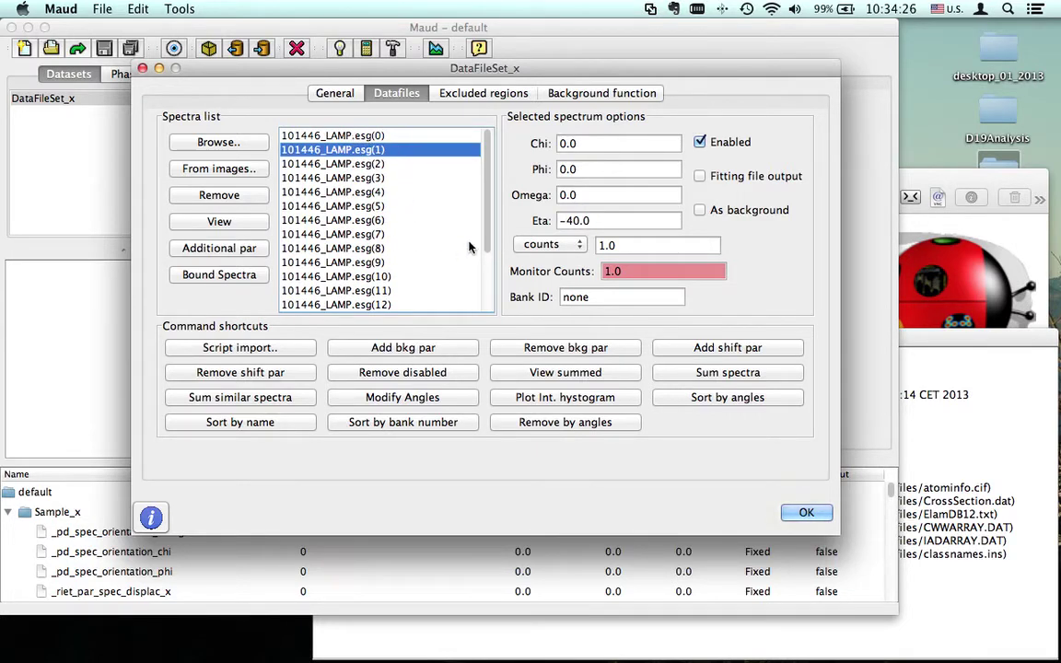
pyautogui.click(806, 514)
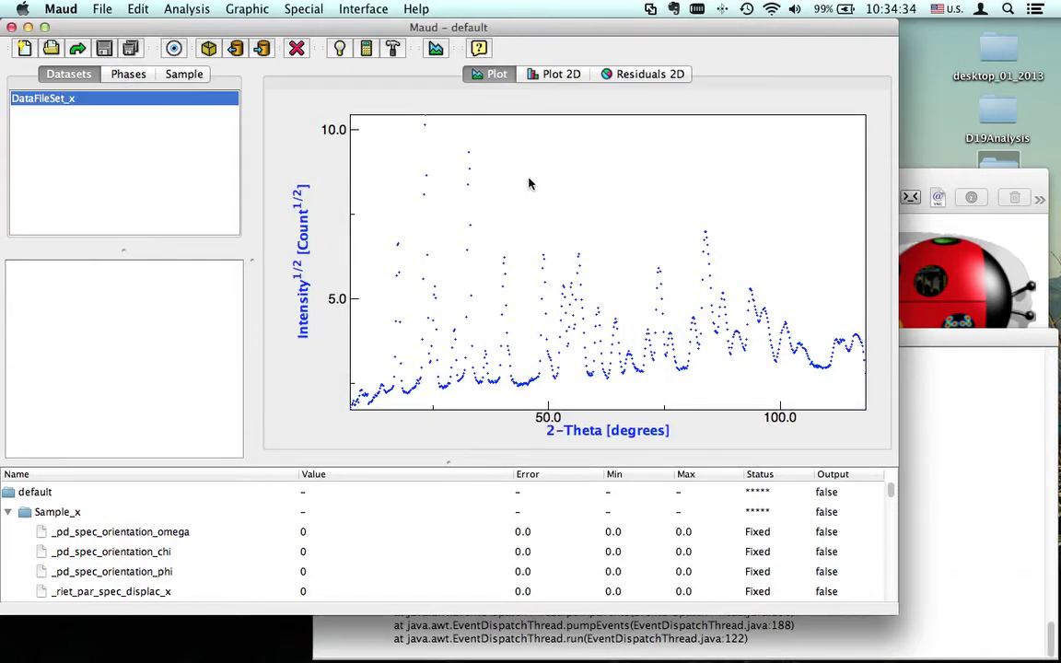
# Step: Show the spectra as a 2D plot and examine the straightness of the lines near 23.5, 33 and 17.5 degrees 2-Theta
pyautogui.click(544, 77)
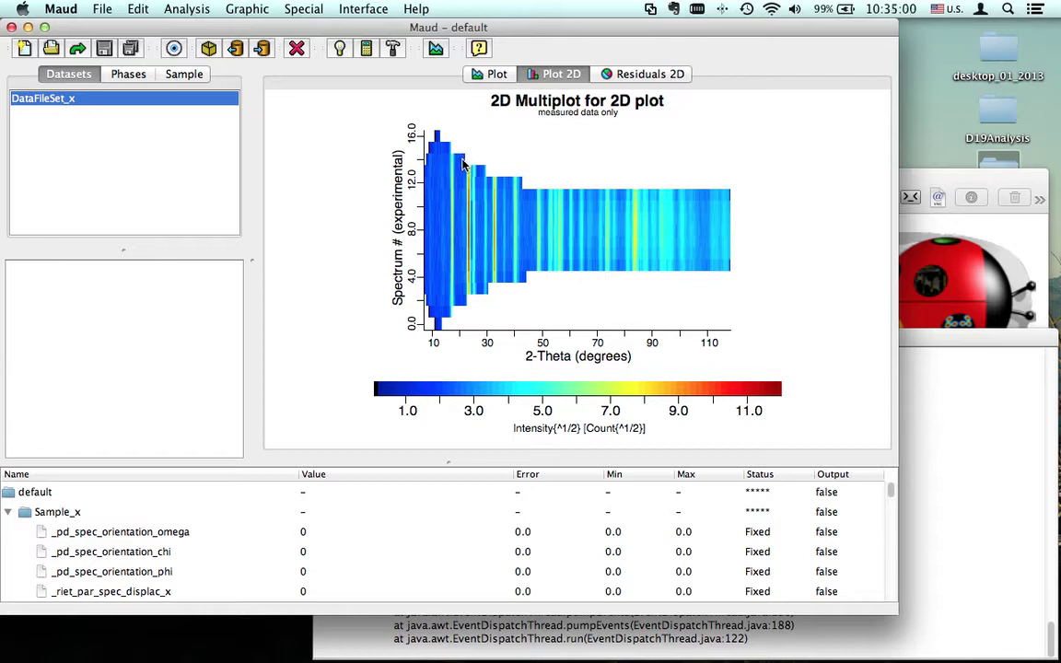
pyautogui.moveTo(466, 166); pyautogui.dragTo(474, 300)
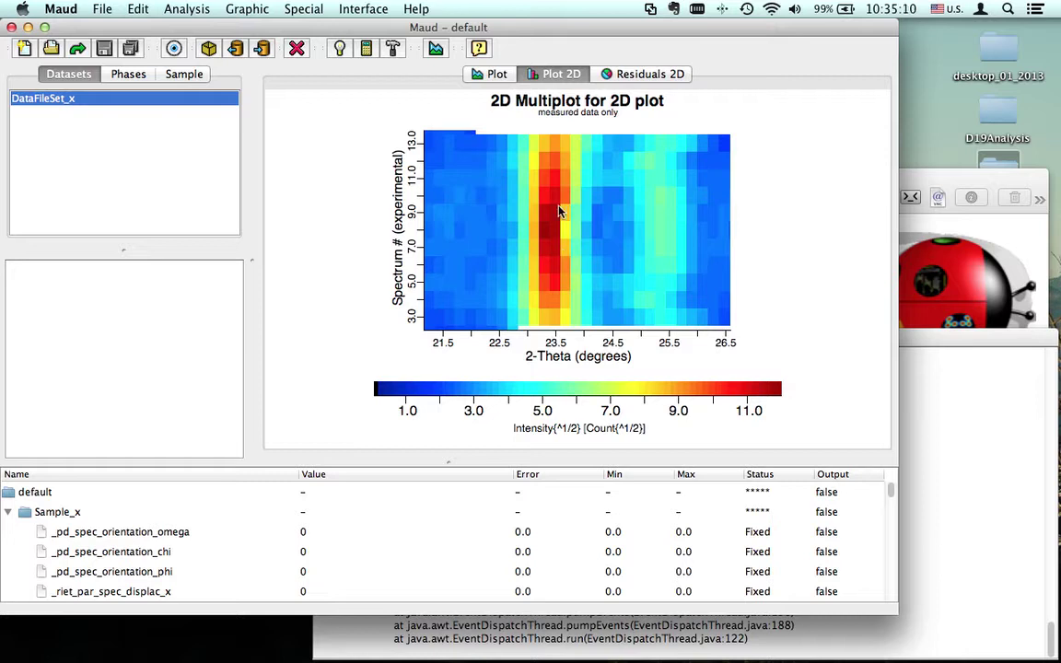
pyautogui.click(598, 242)
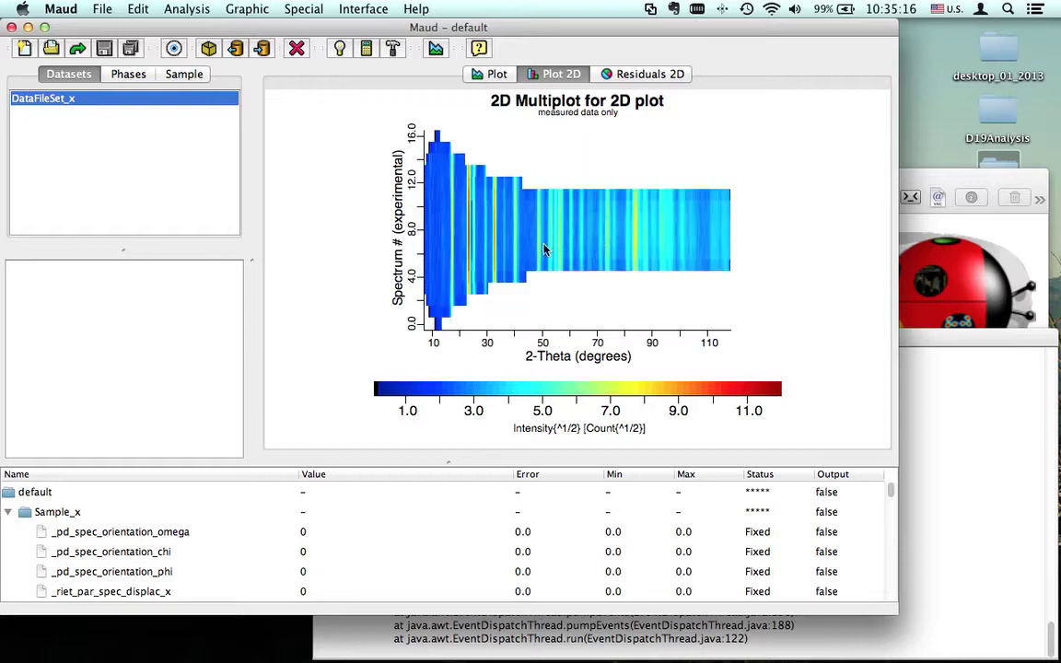
pyautogui.moveTo(489, 180); pyautogui.dragTo(502, 289)
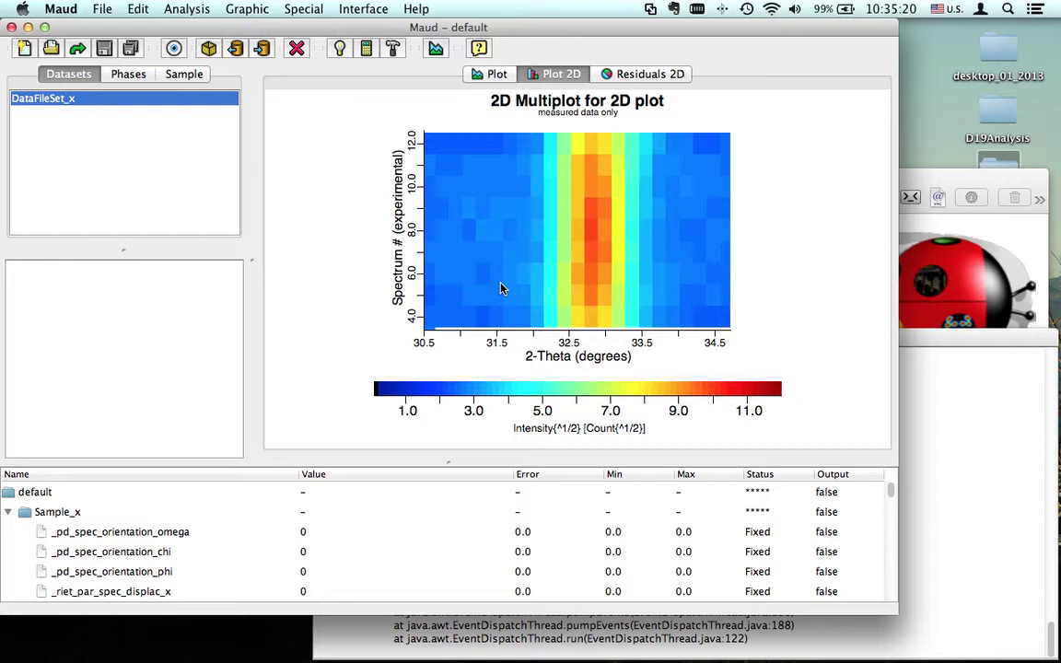
pyautogui.click(592, 251)
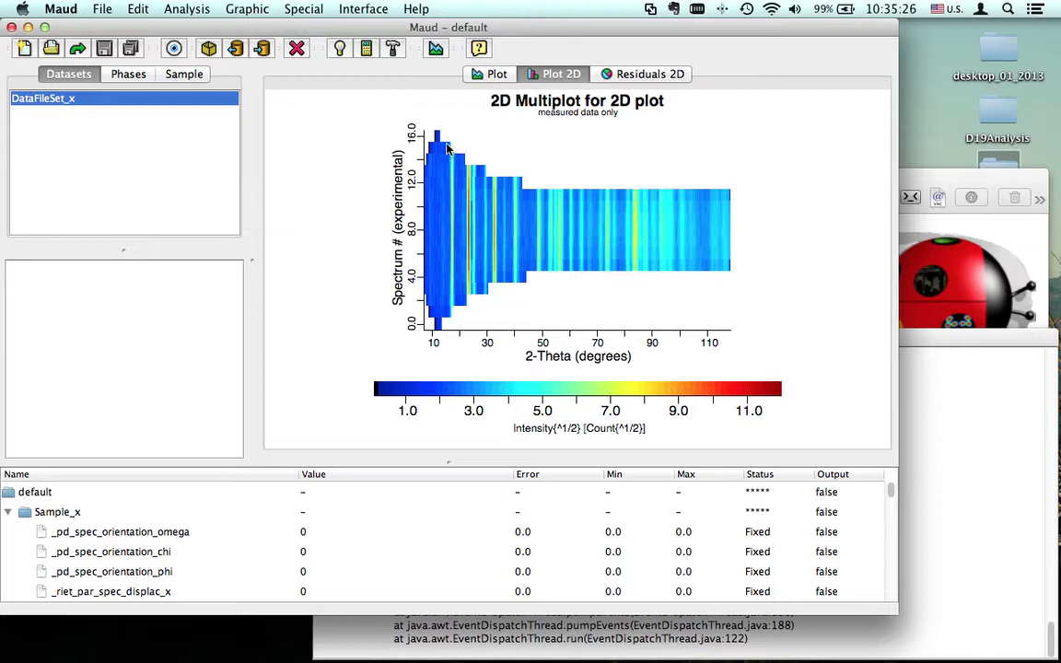
pyautogui.moveTo(448, 147); pyautogui.dragTo(458, 324)
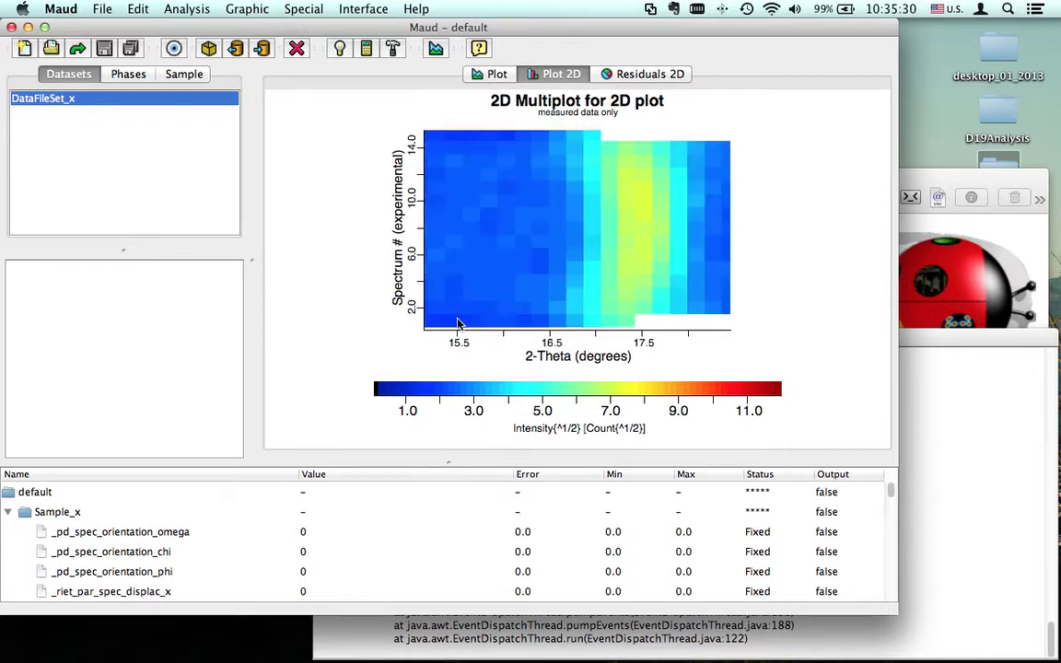
pyautogui.click(623, 234)
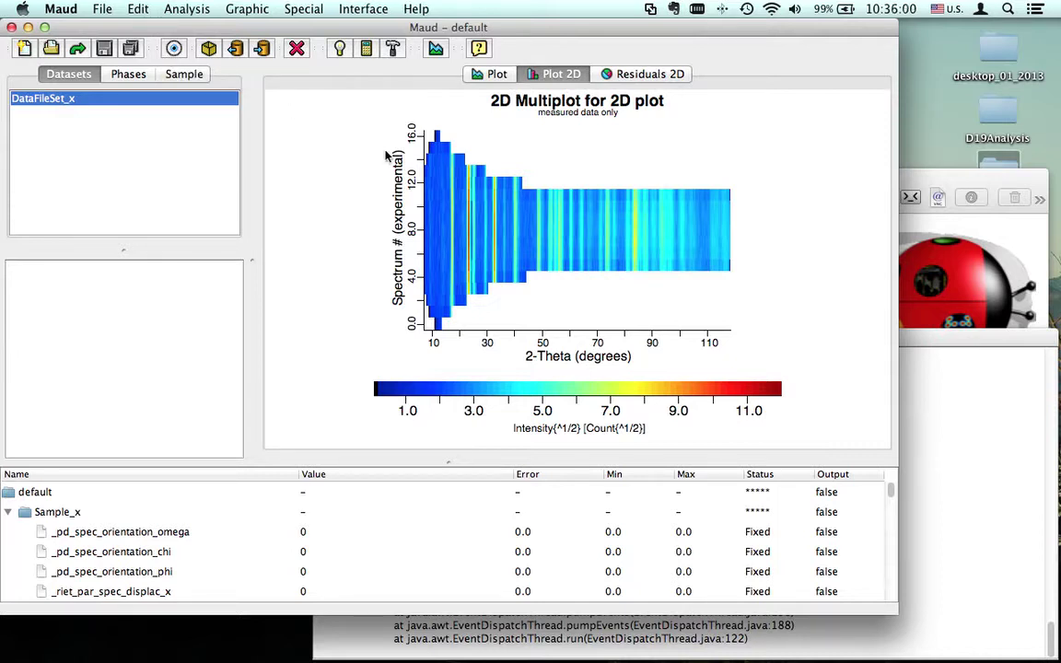
# Step: Start importing a phase from the structures.mdb database in the maud files folder
pyautogui.click(126, 76)
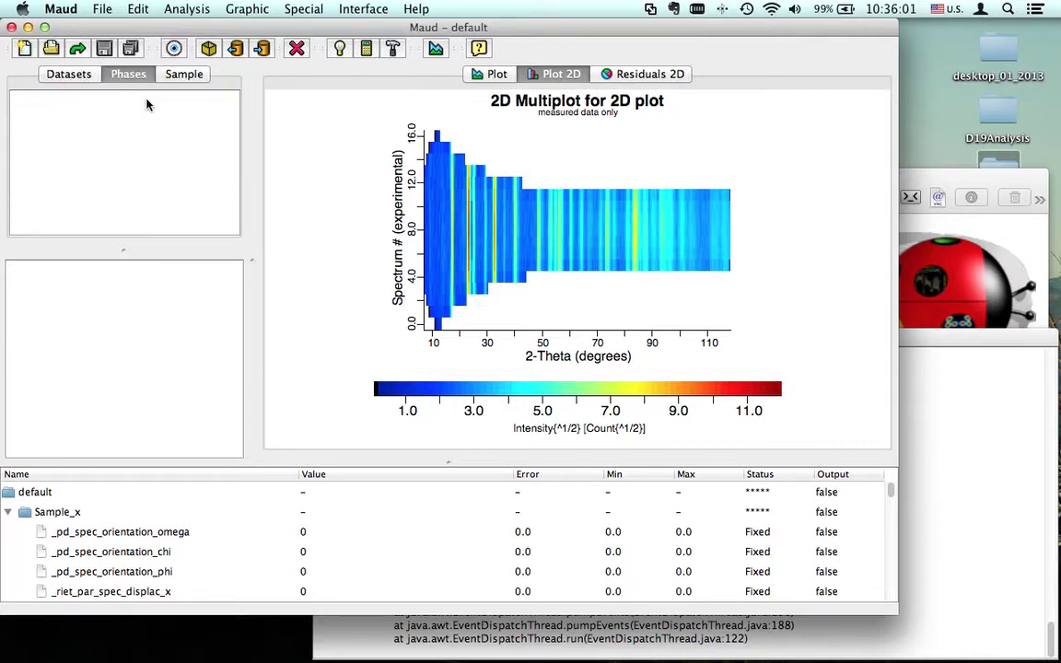
pyautogui.click(234, 50)
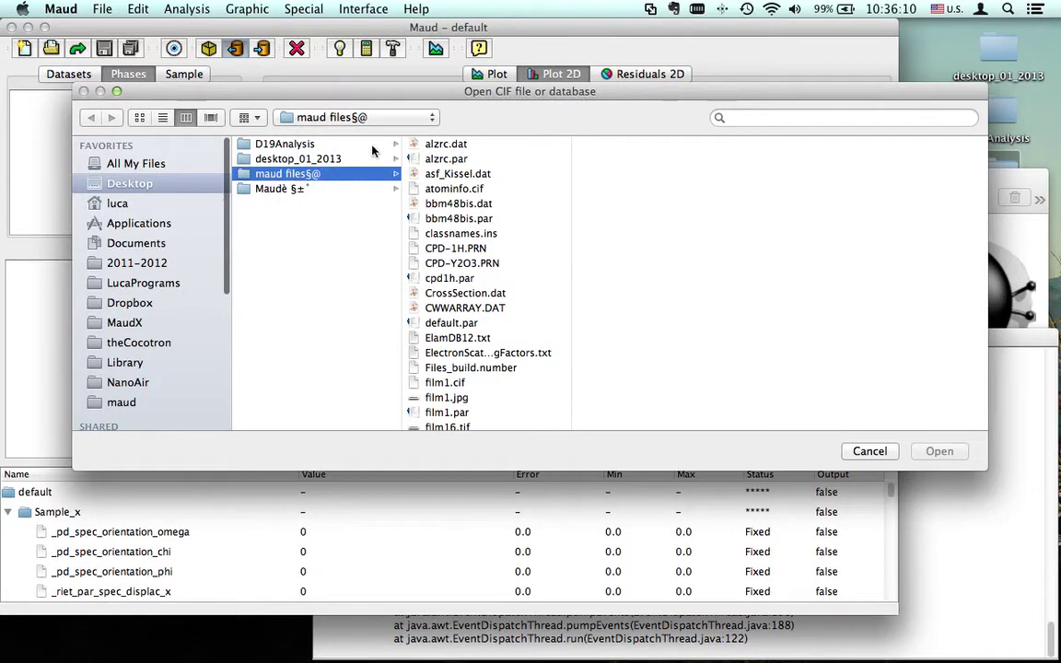
pyautogui.scroll(-10, 470, 296)
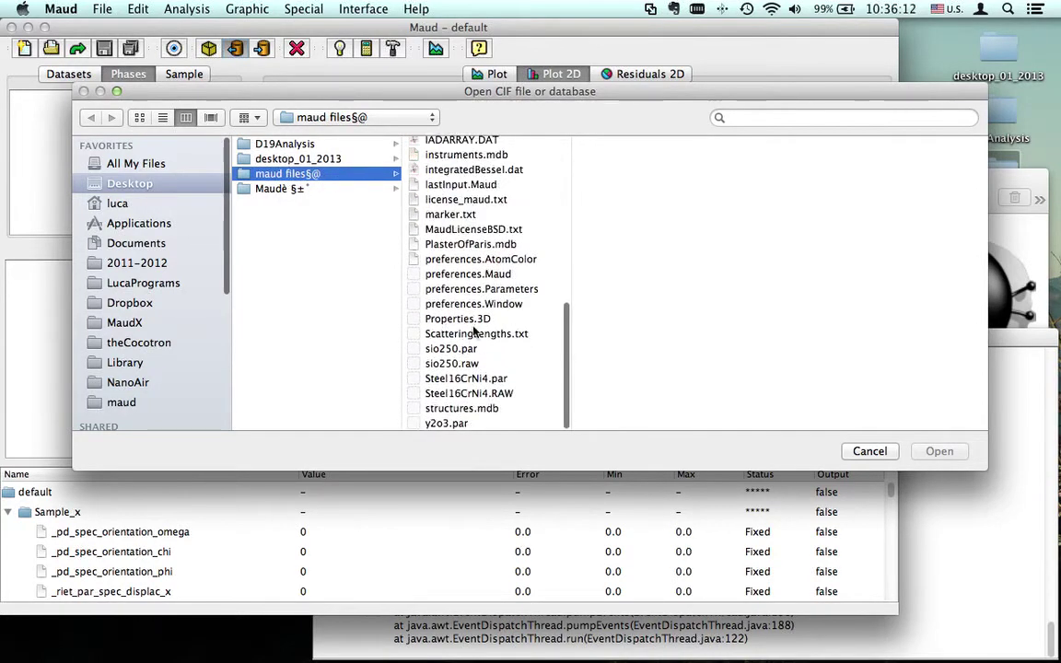
pyautogui.click(462, 409)
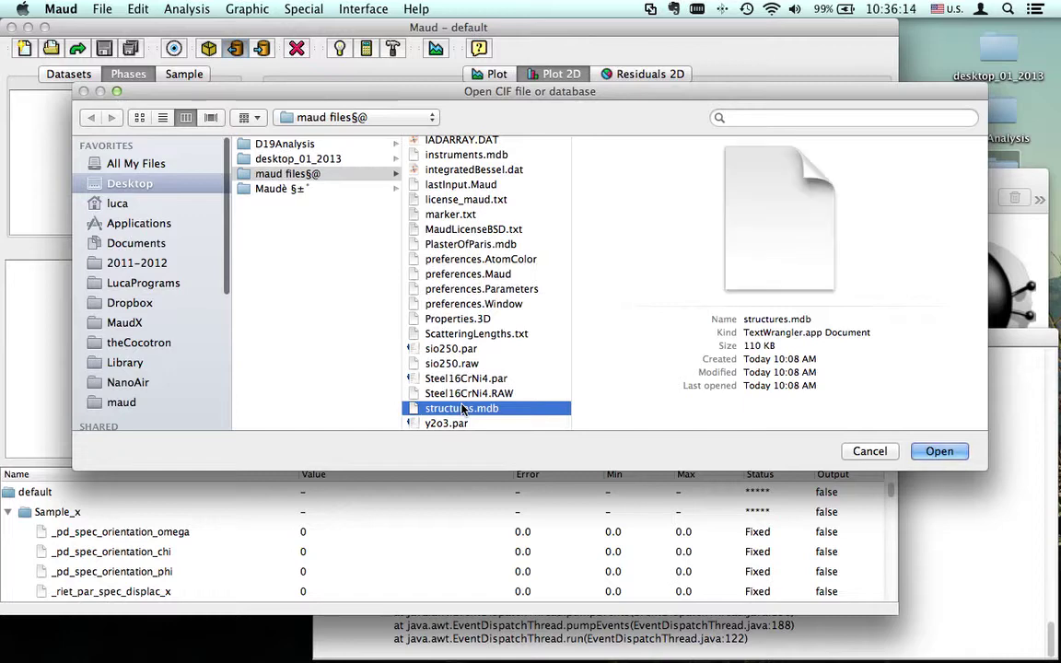
pyautogui.doubleClick(463, 408)
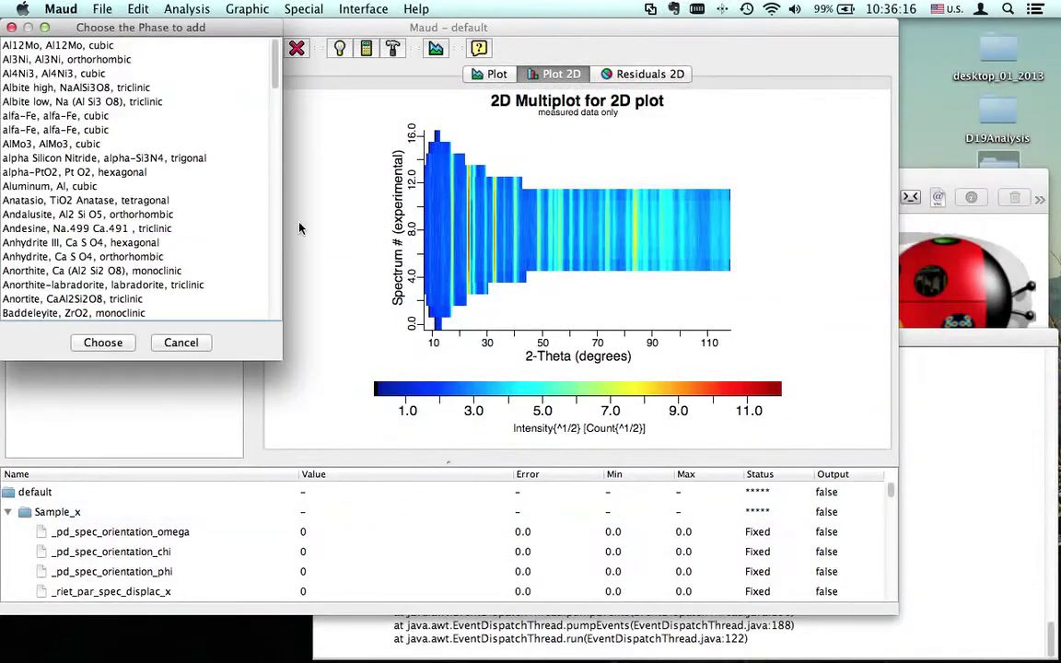
# Step: Add the trigonal Calcite (CaCO3) phase from the database and compute the spectra with it
pyautogui.scroll(-9, 129, 237)
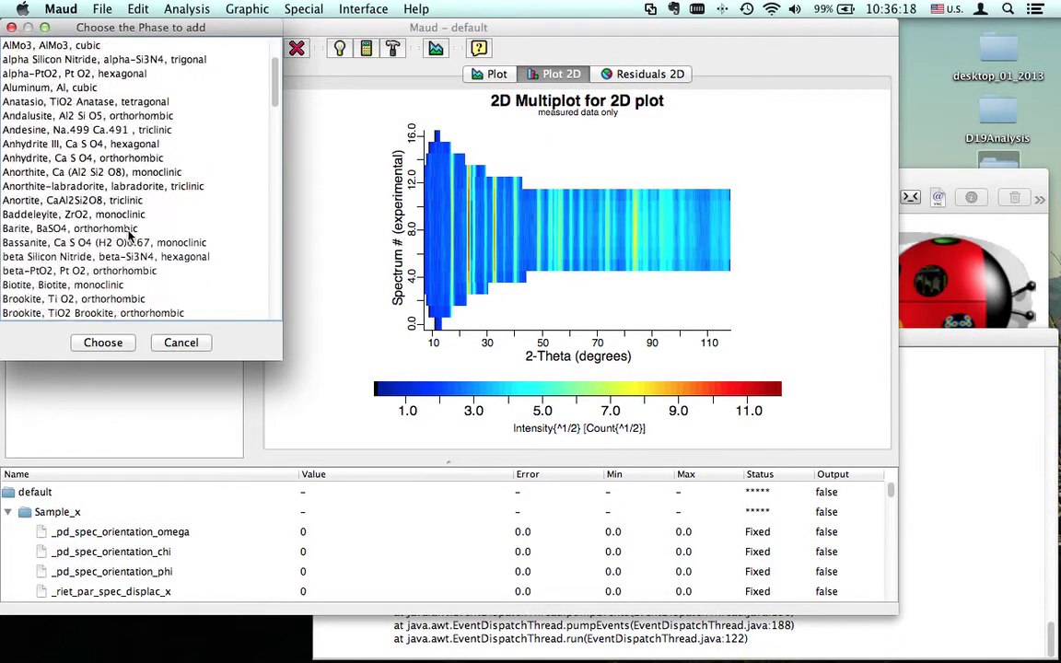
pyautogui.scroll(-7, 129, 236)
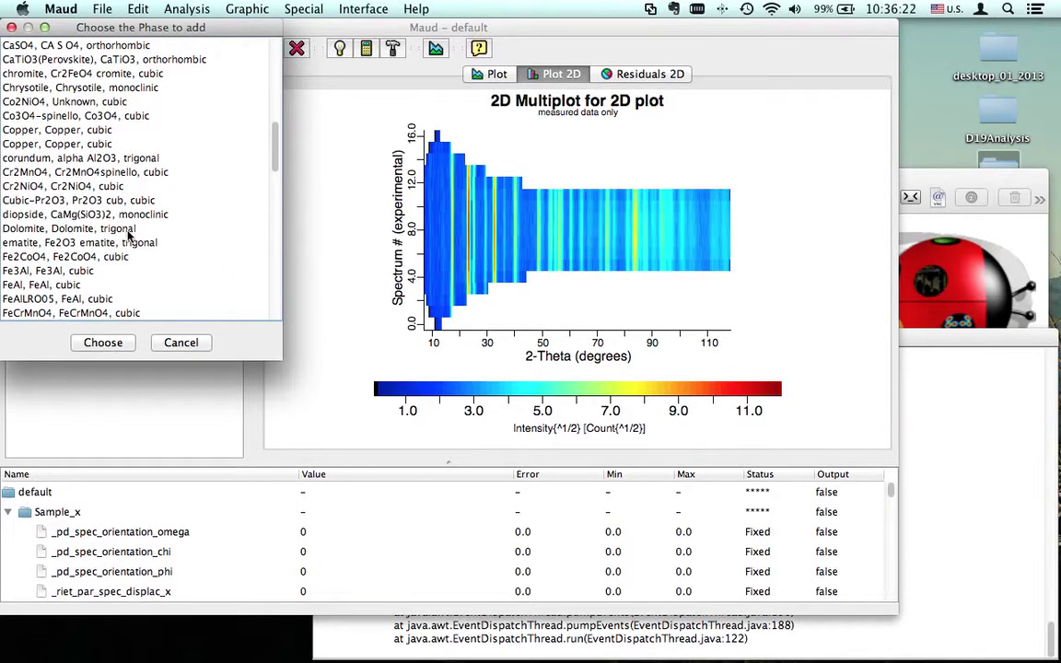
pyautogui.scroll(5, 129, 237)
pyautogui.click(28, 88)
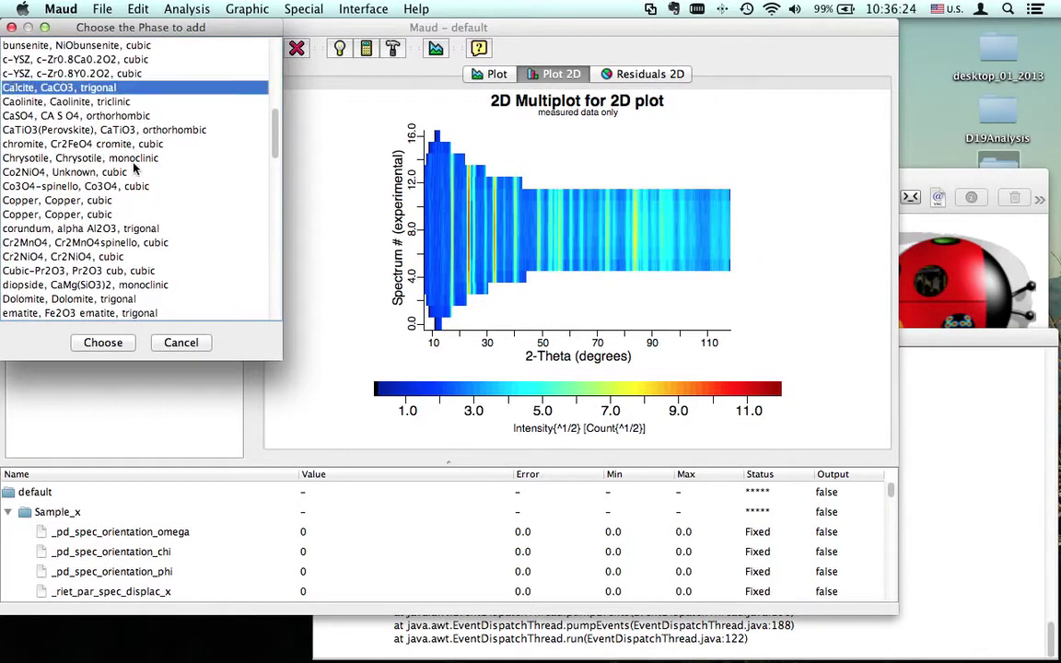
pyautogui.click(103, 343)
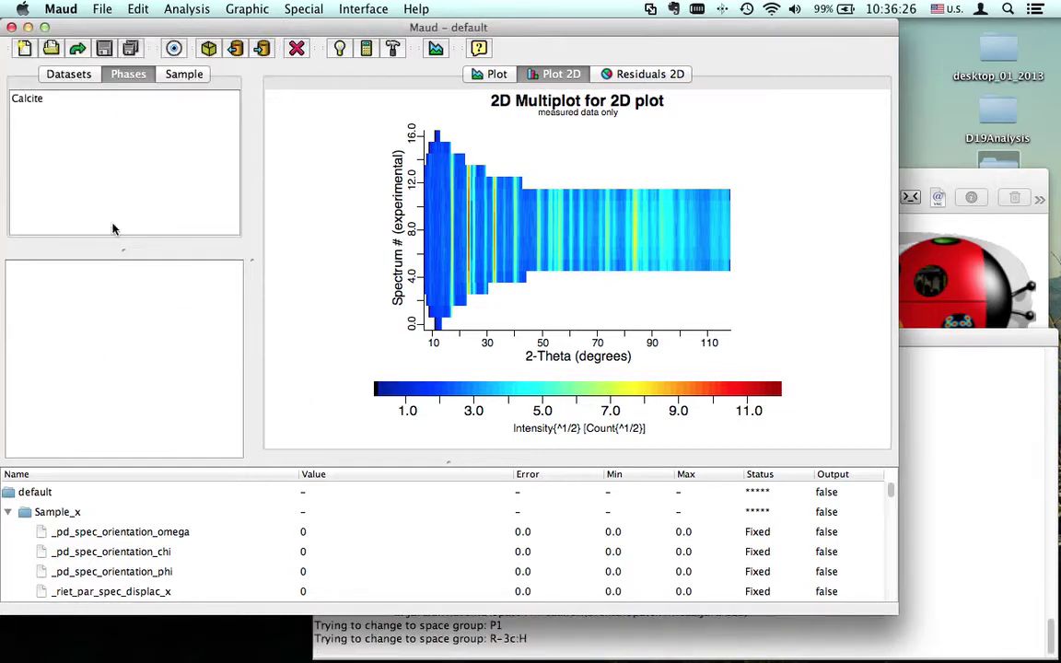
pyautogui.click(63, 99)
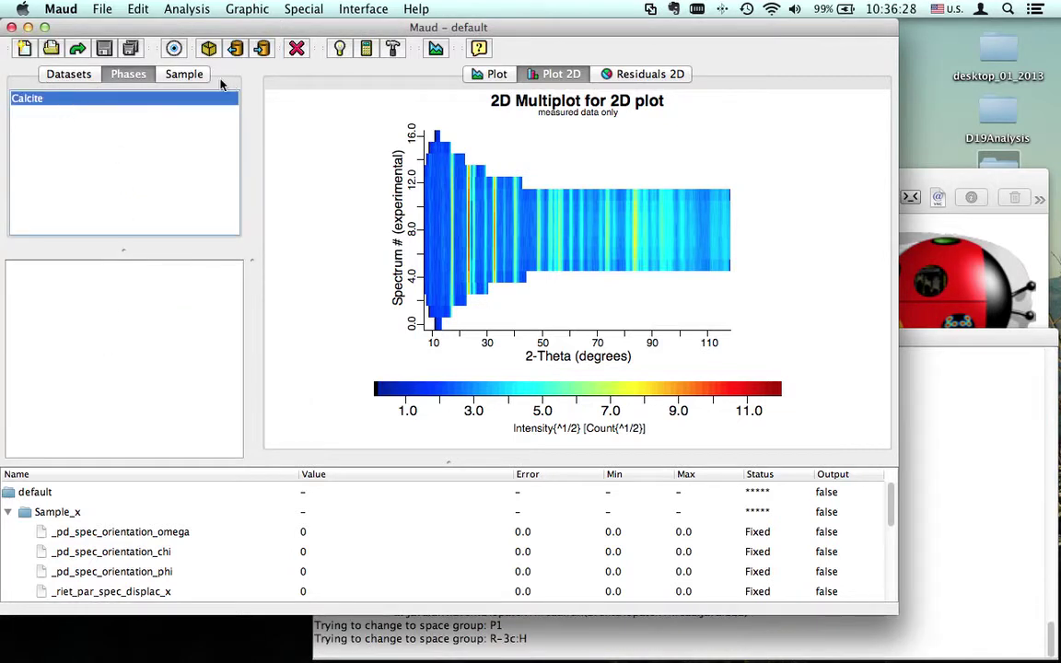
pyautogui.click(366, 49)
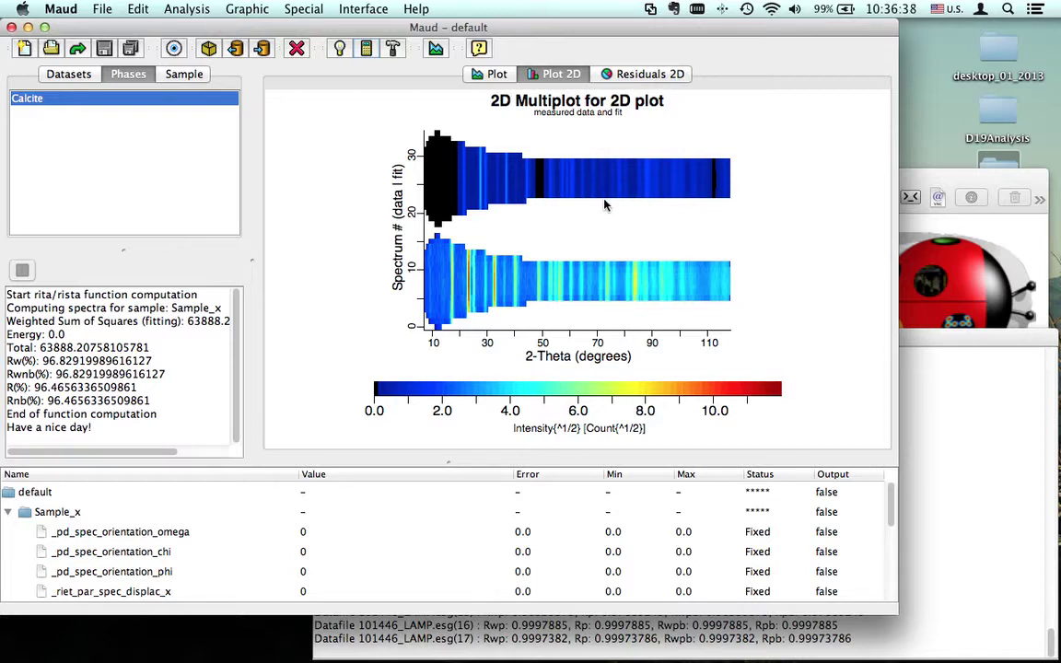
# Step: Set the starting value of the D19 ILL instrument's camera angular calibration to 58 and recompute the spectra
pyautogui.click(79, 76)
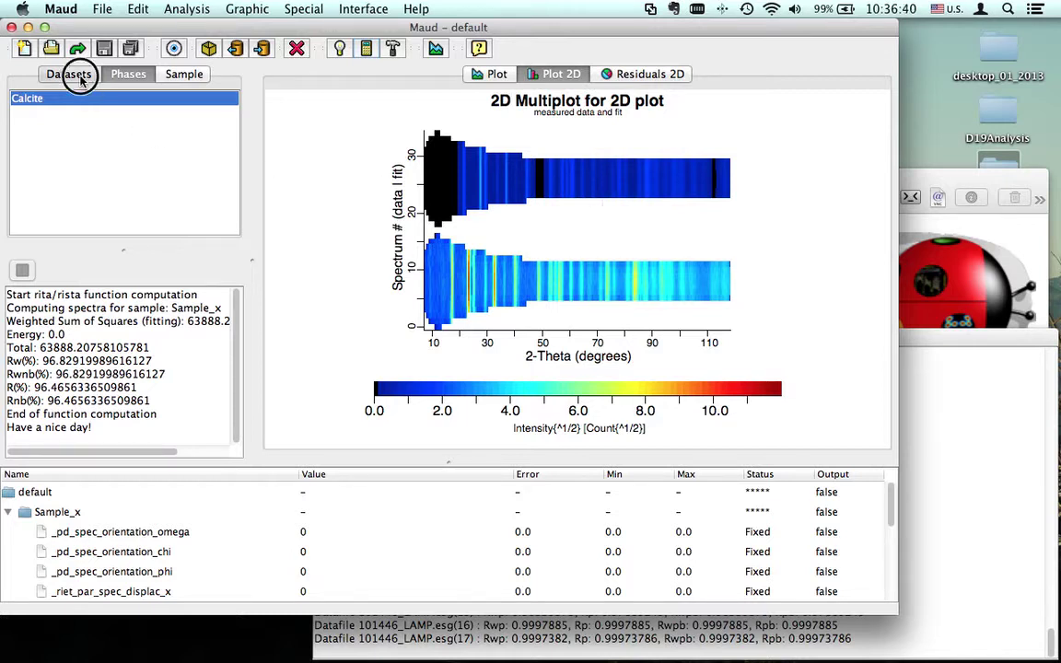
pyautogui.click(175, 52)
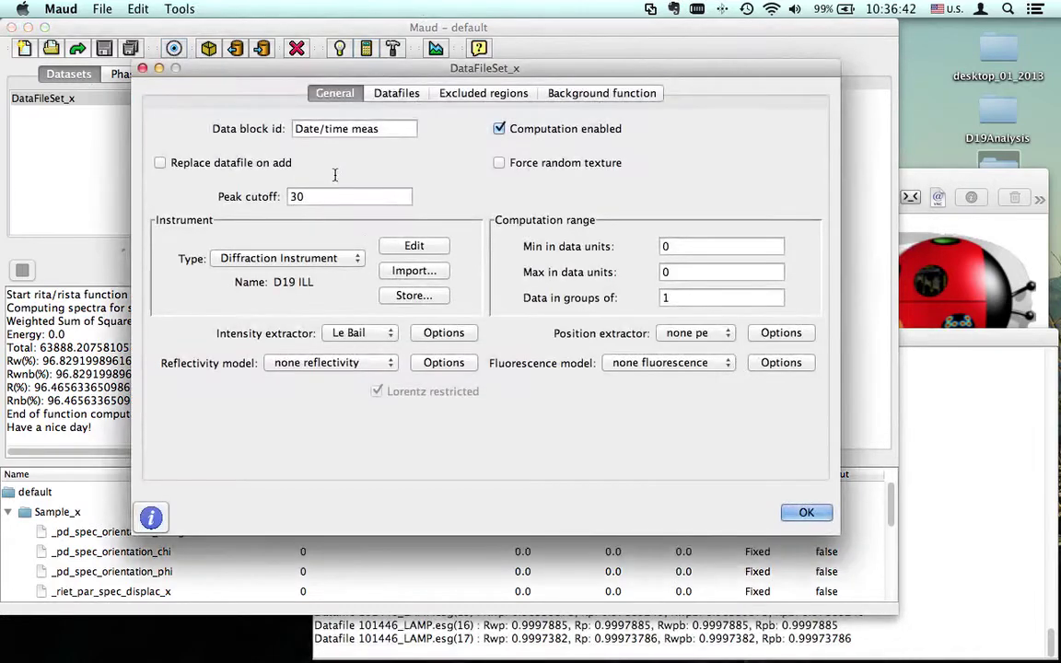
pyautogui.click(413, 246)
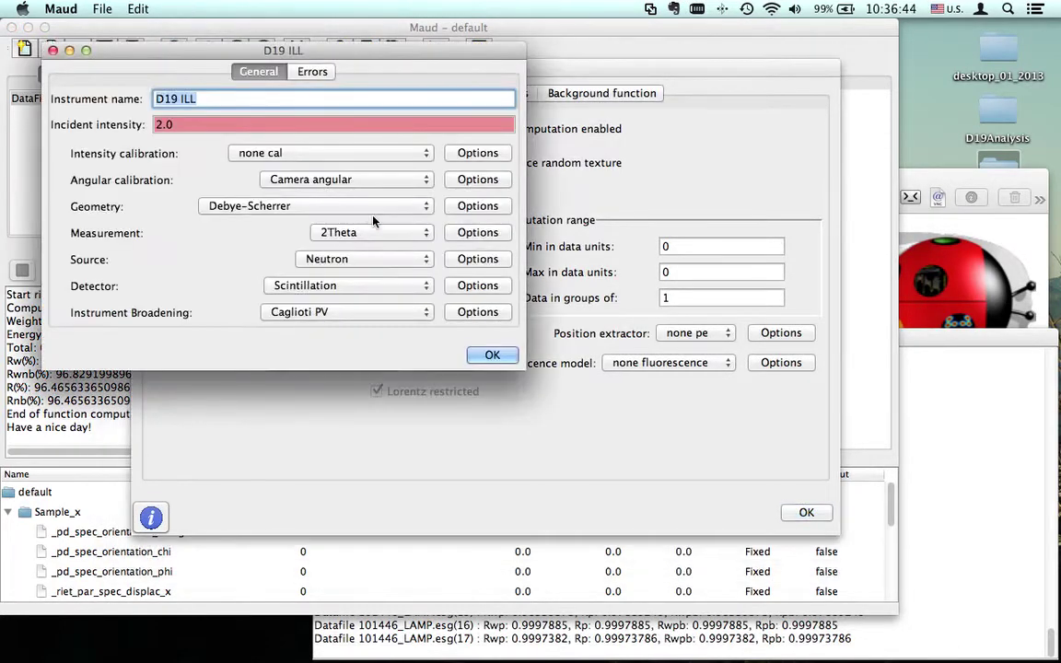
pyautogui.click(470, 180)
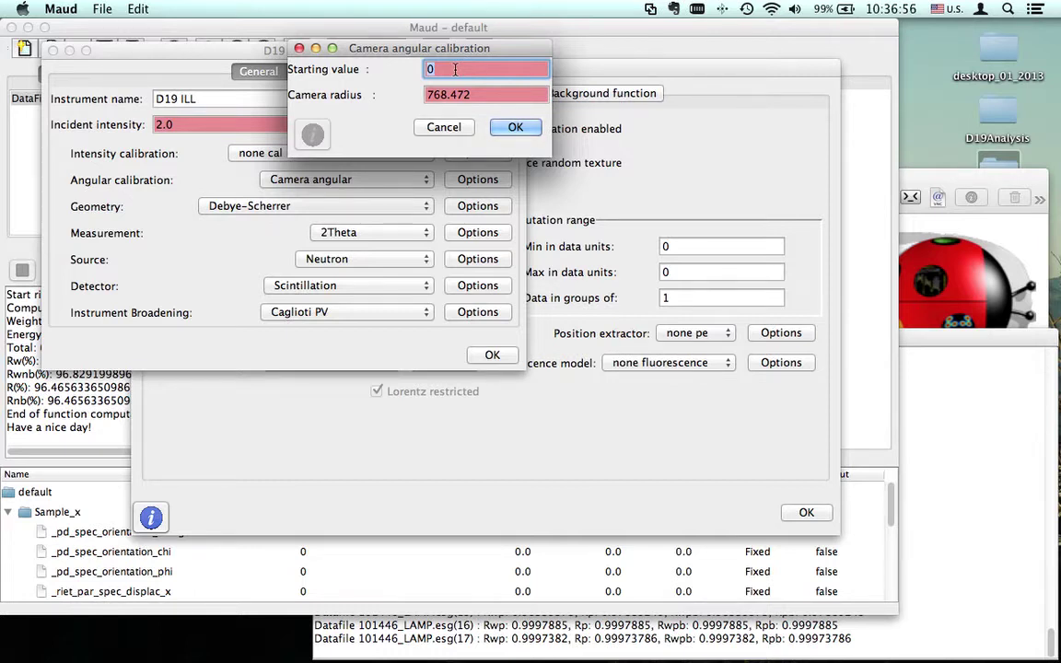
pyautogui.write('58')
pyautogui.click(434, 92)
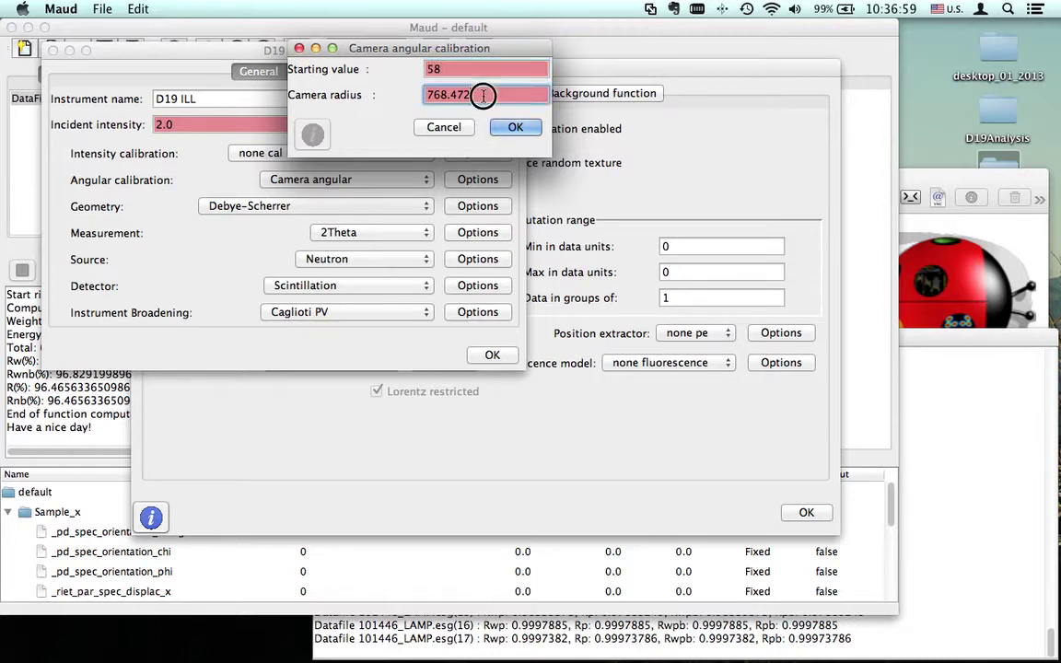
pyautogui.click(519, 129)
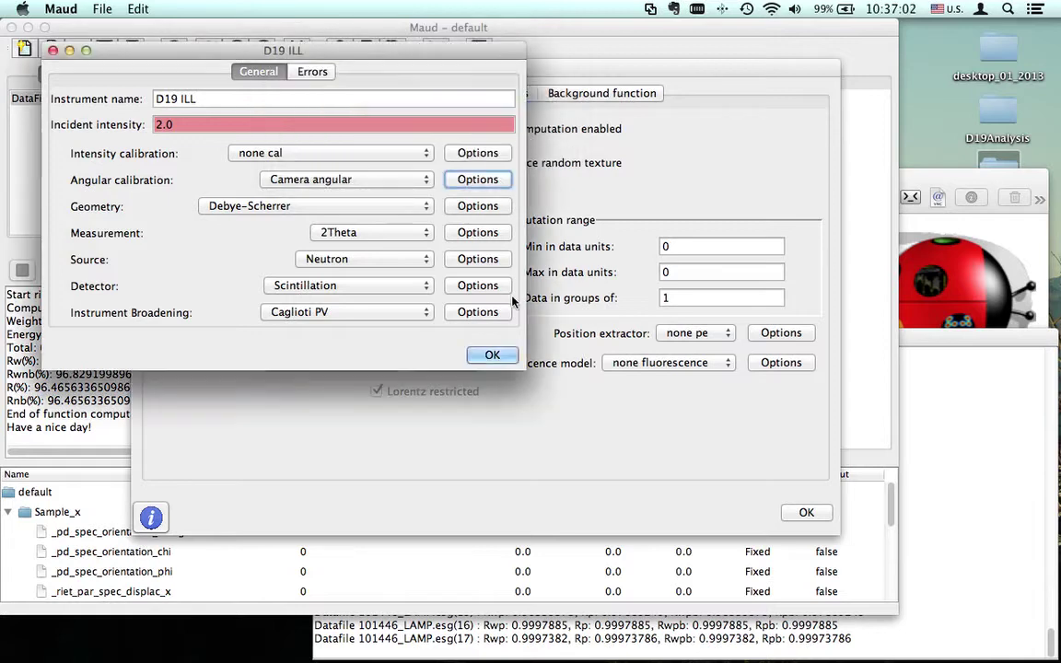
pyautogui.click(492, 355)
pyautogui.click(806, 513)
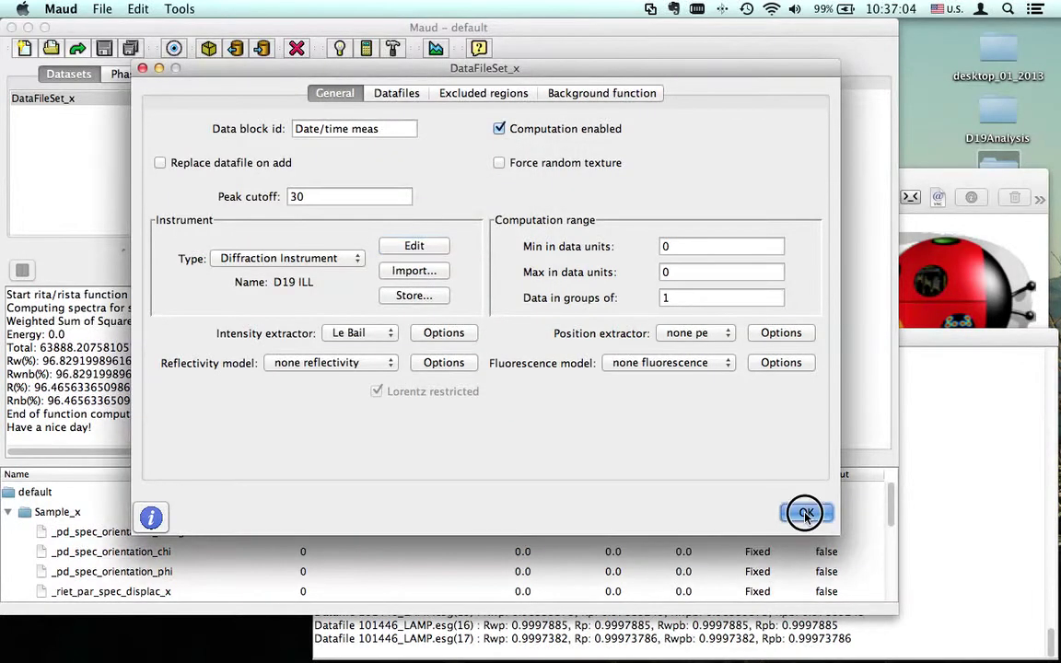
pyautogui.click(367, 49)
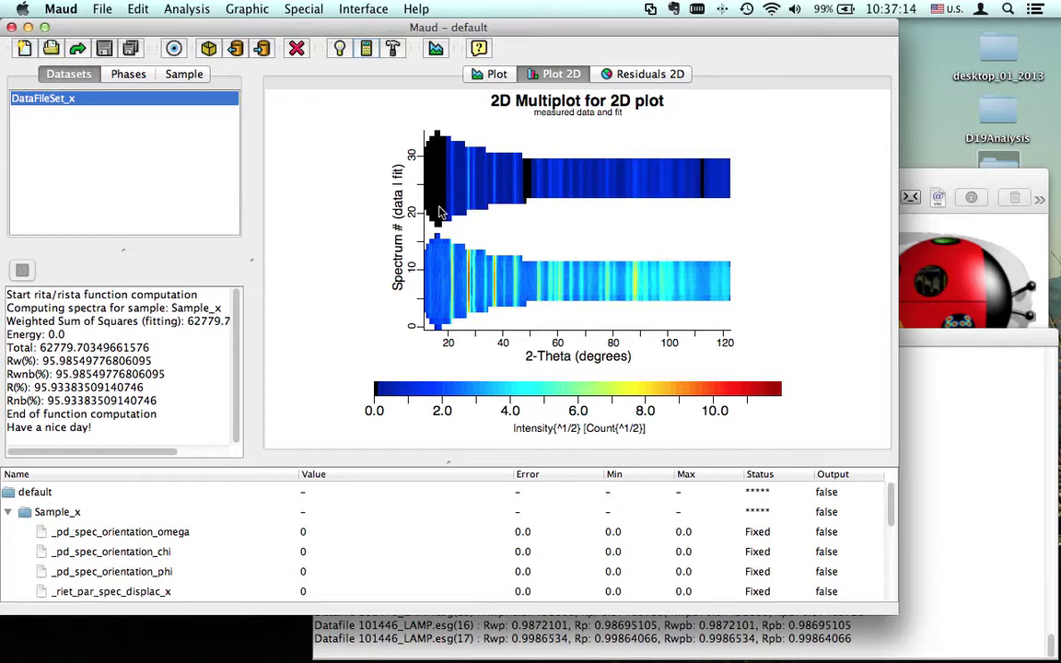
# Step: Show the spectra as a 1D plot and open DataFileSet_x's _riet_par_background_pol0 for editing, widening the value column to reveal the increment field
pyautogui.click(489, 76)
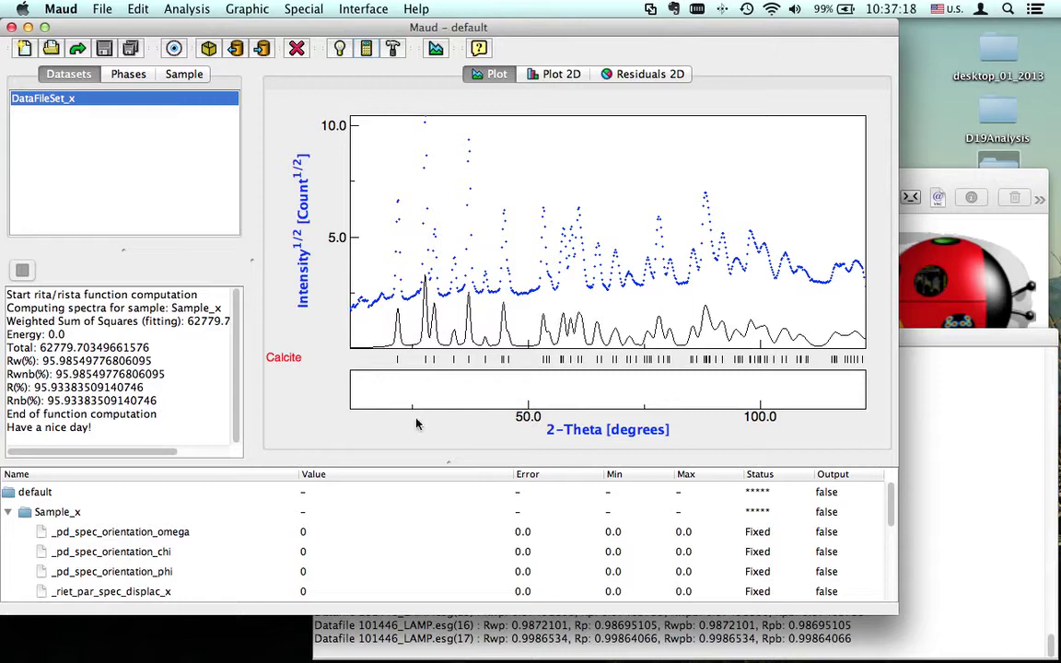
pyautogui.scroll(-5, 187, 523)
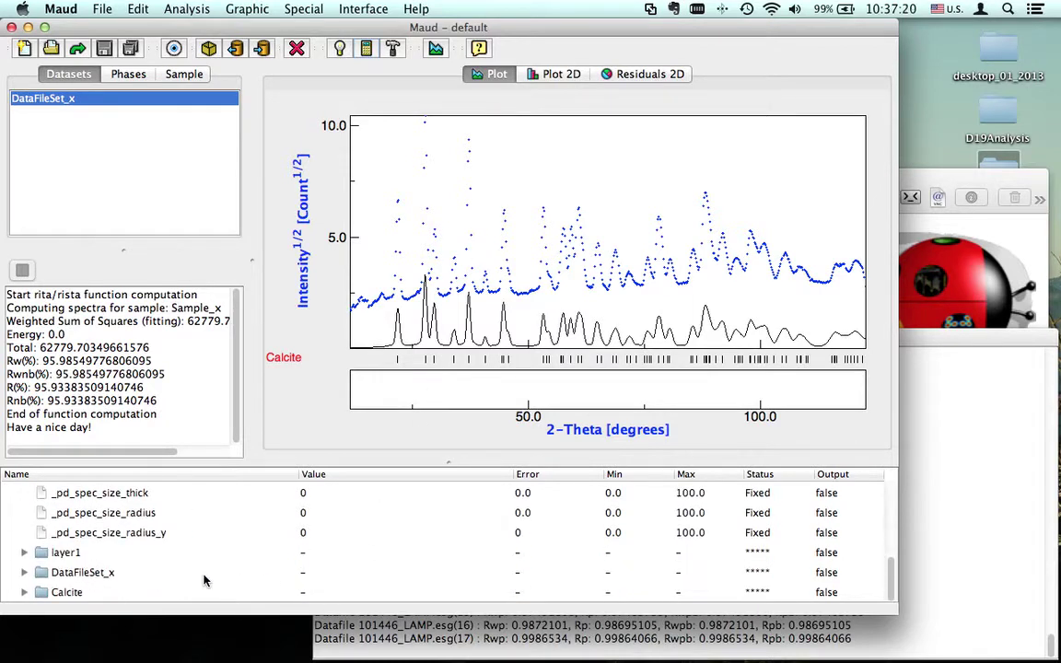
pyautogui.click(24, 573)
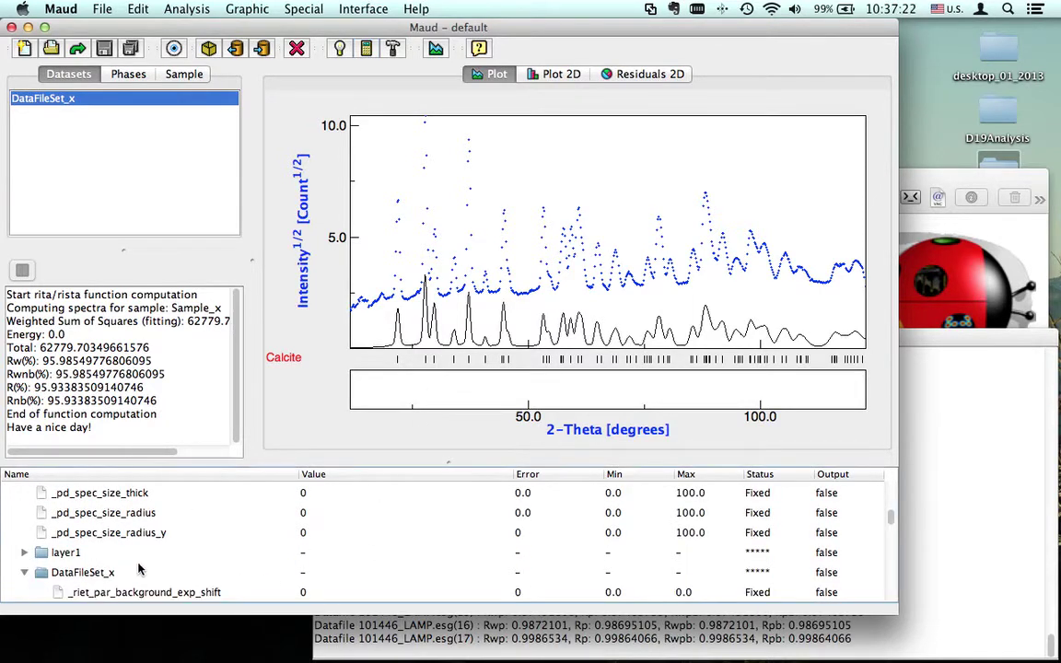
pyautogui.scroll(-3, 138, 569)
pyautogui.scroll(-2, 139, 569)
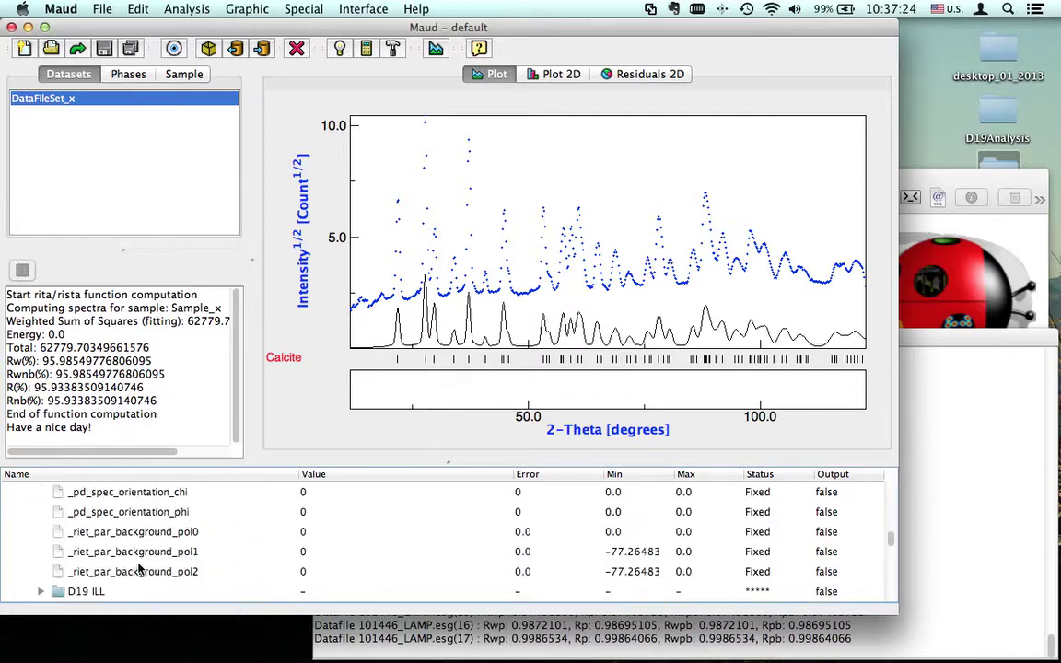
pyautogui.click(345, 532)
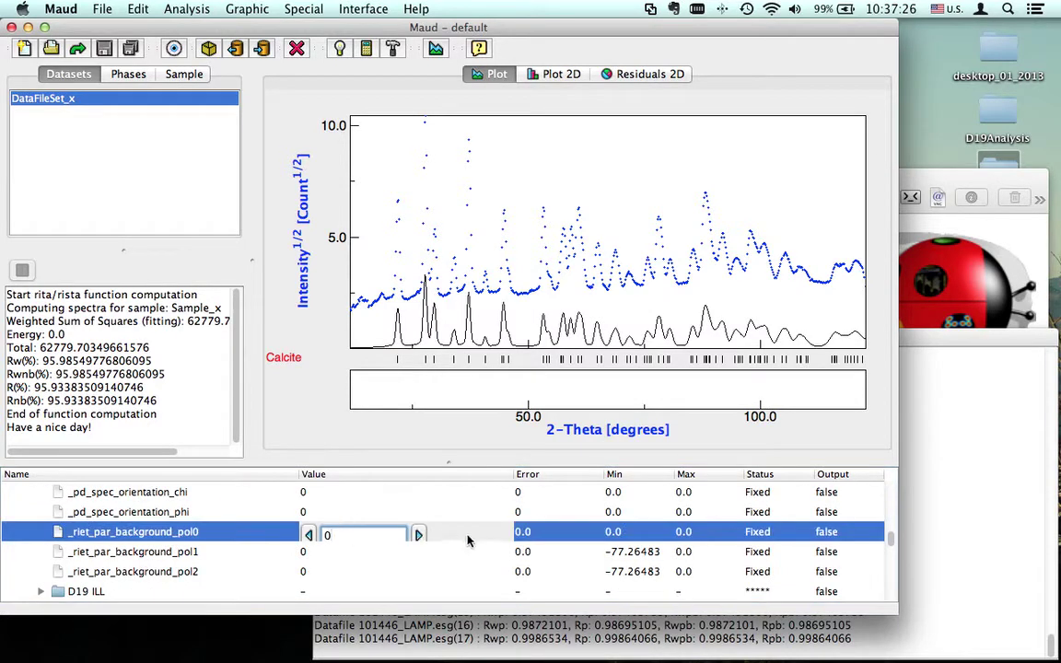
pyautogui.click(525, 475)
pyautogui.moveTo(525, 476); pyautogui.dragTo(568, 475)
pyautogui.click(396, 534)
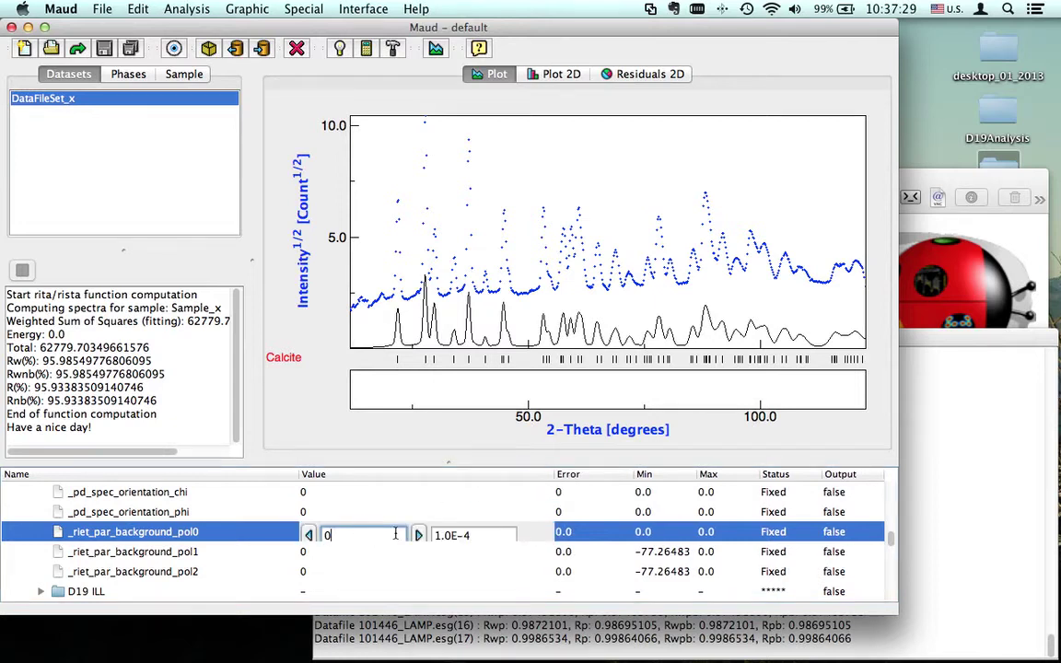
# Step: Try raising _riet_par_background_pol0 by an increment of 100, and step it back down by the same increment
pyautogui.click(443, 536)
pyautogui.write('100')
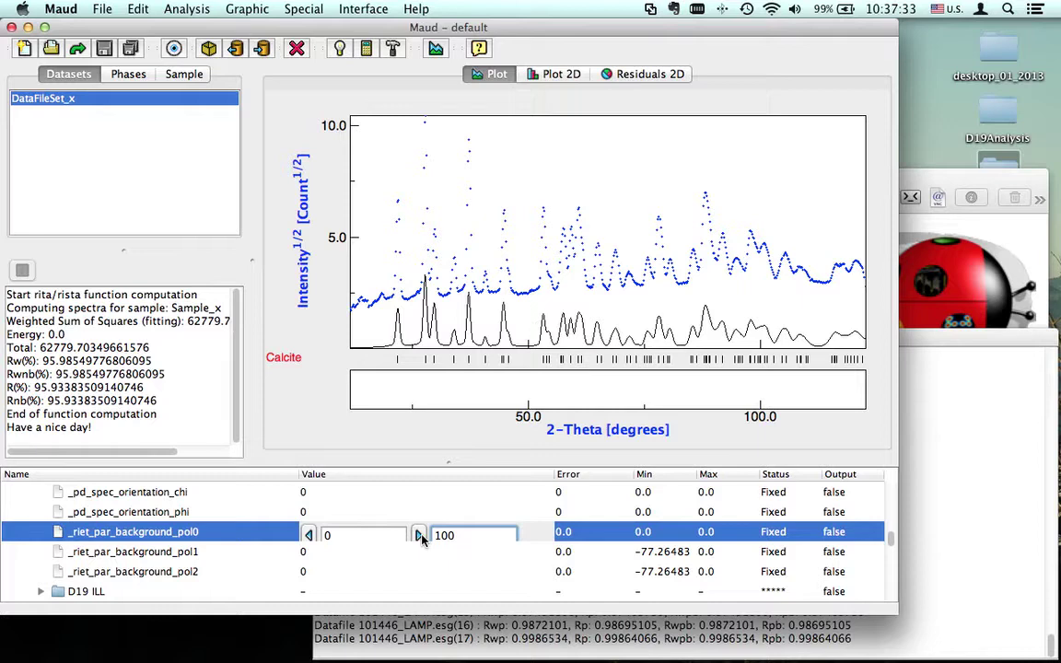
pyautogui.click(419, 535)
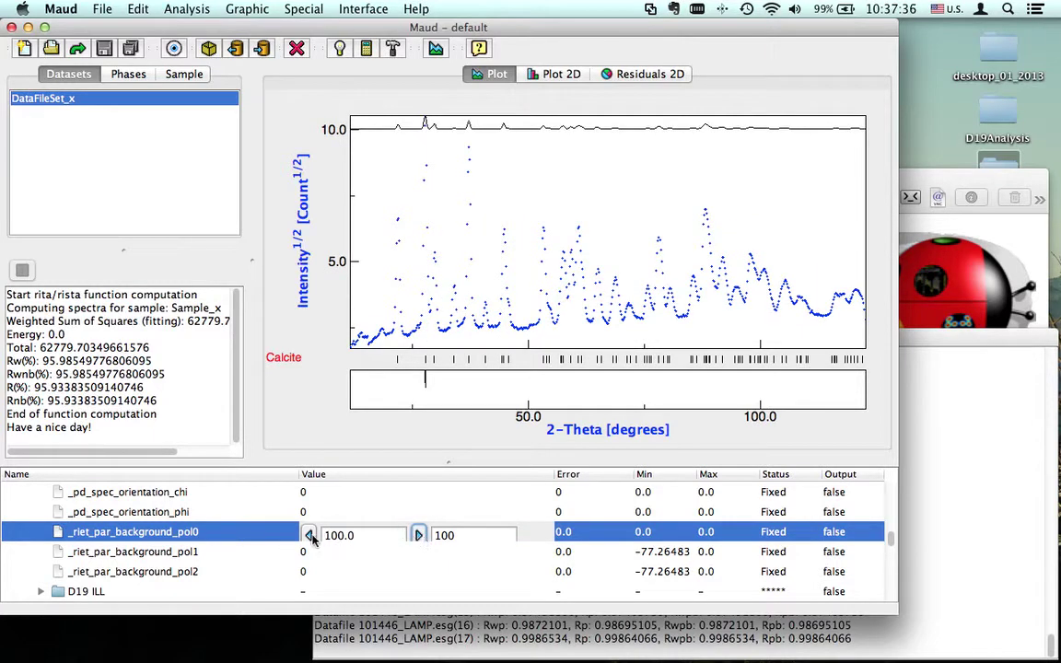
pyautogui.click(309, 537)
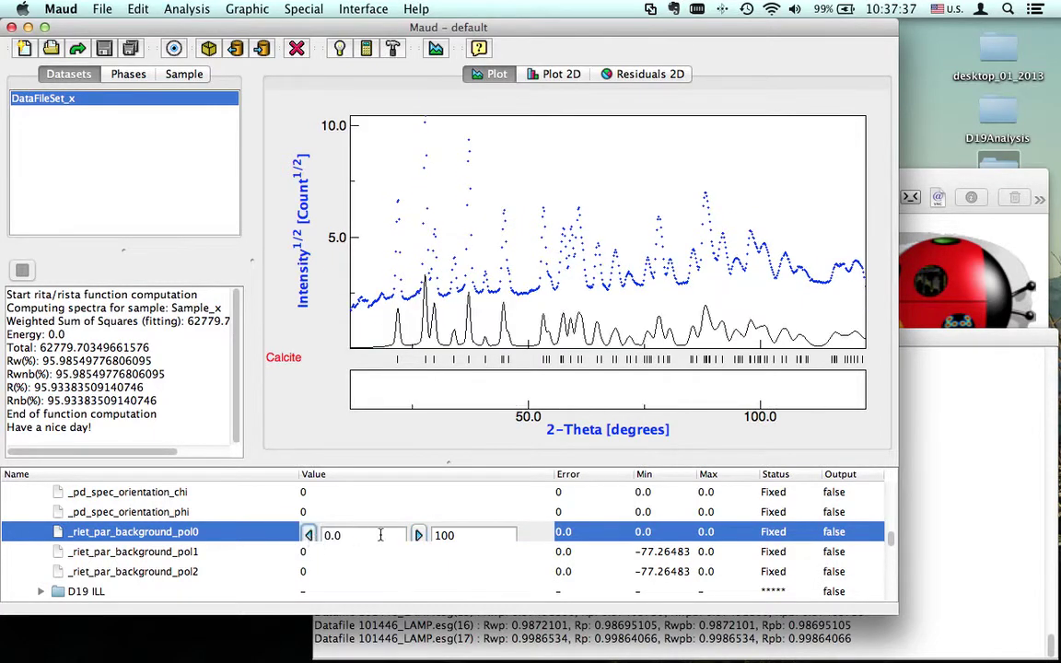
# Step: Set the _riet_par_background_pol0 coefficient of DataFileSet_x to 3.0 using an increment of 1
pyautogui.click(455, 535)
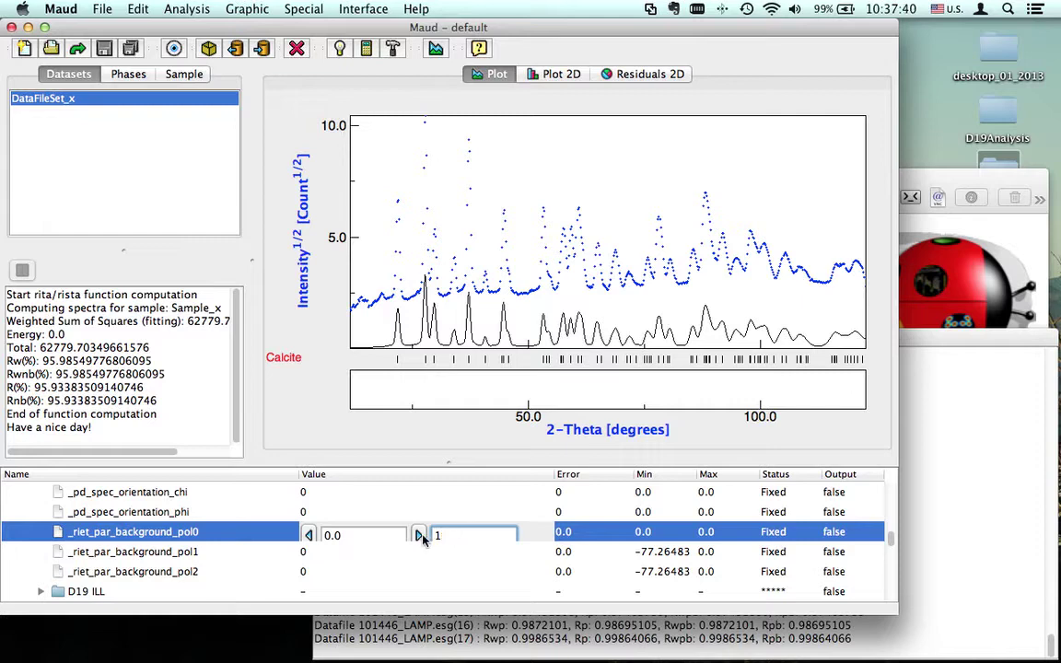
pyautogui.click(420, 536)
pyautogui.click(420, 536)
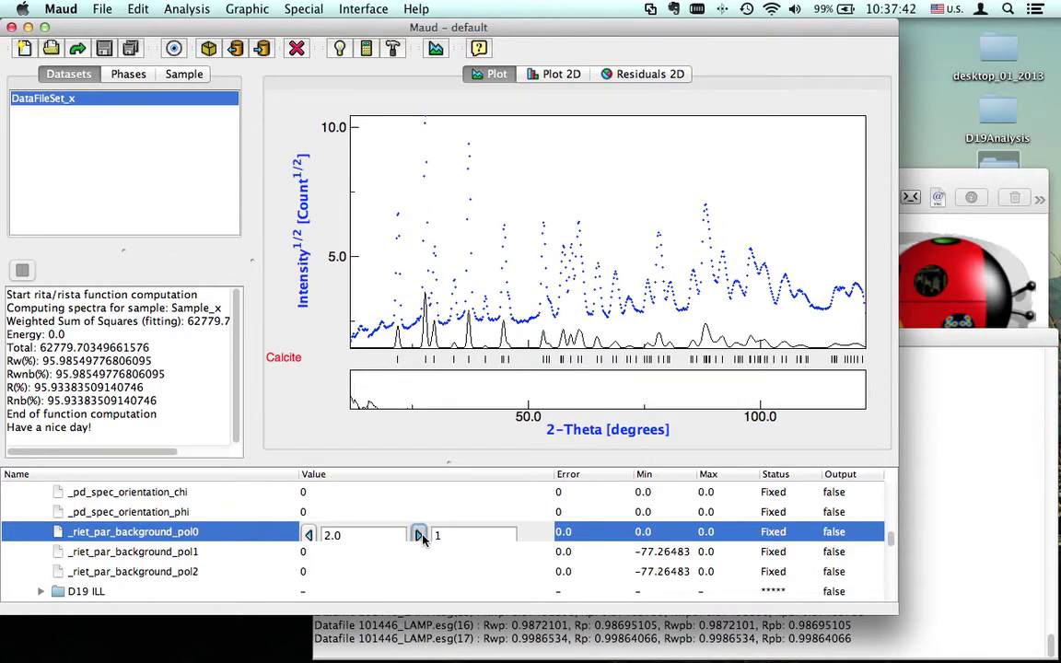
pyautogui.click(420, 537)
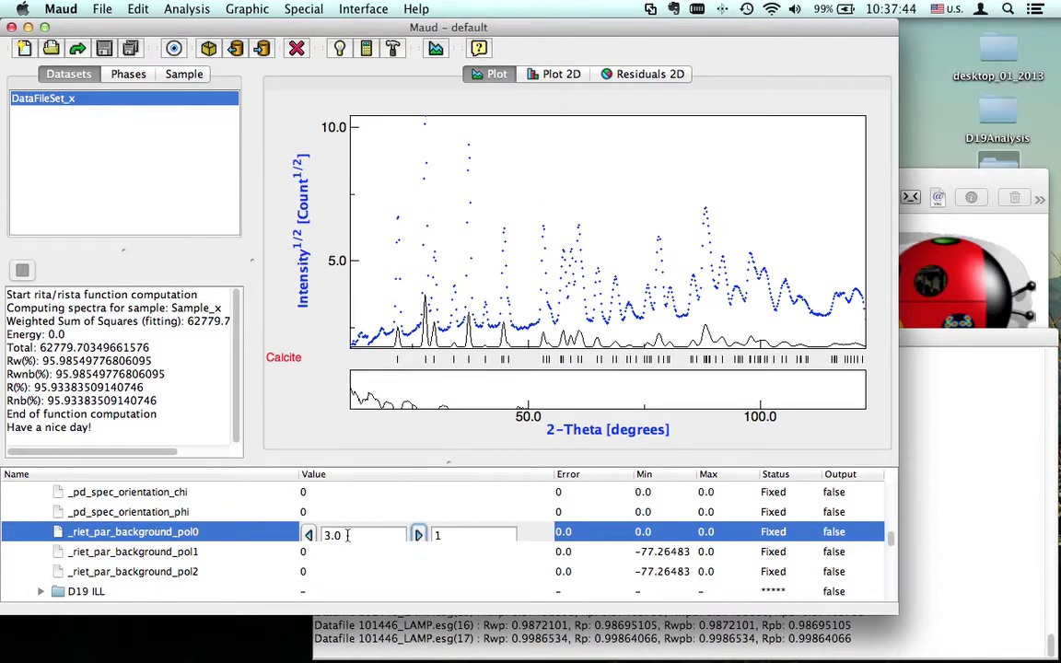
pyautogui.click(265, 533)
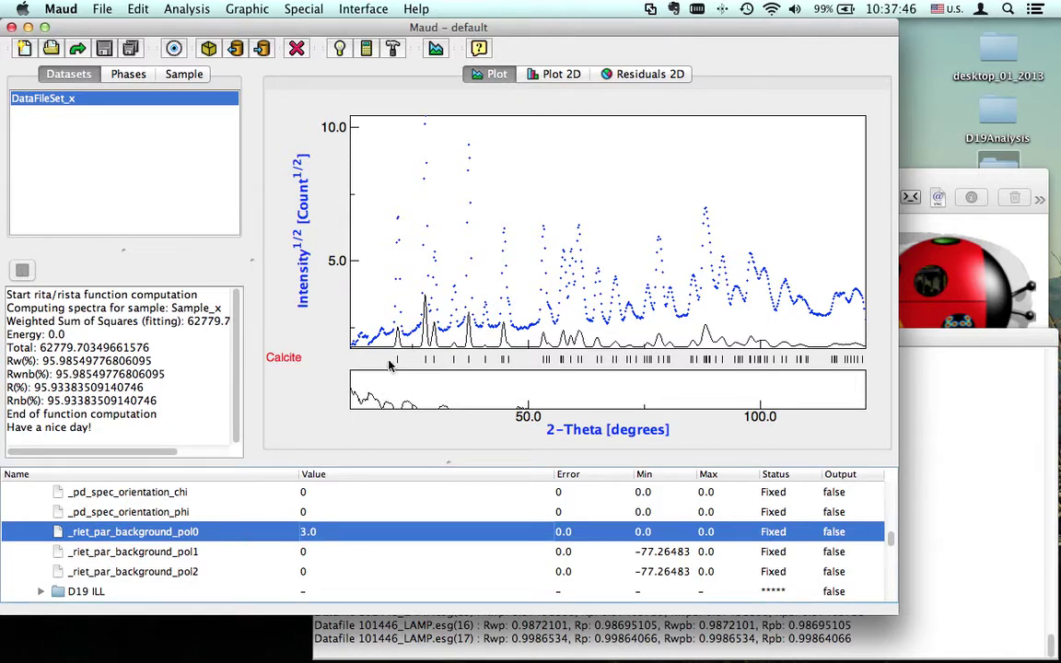
# Step: Expand the D19 ILL instrument parameters and raise its incident intensity, _pd_proc_intensity_incident, to 12.0
pyautogui.click(42, 592)
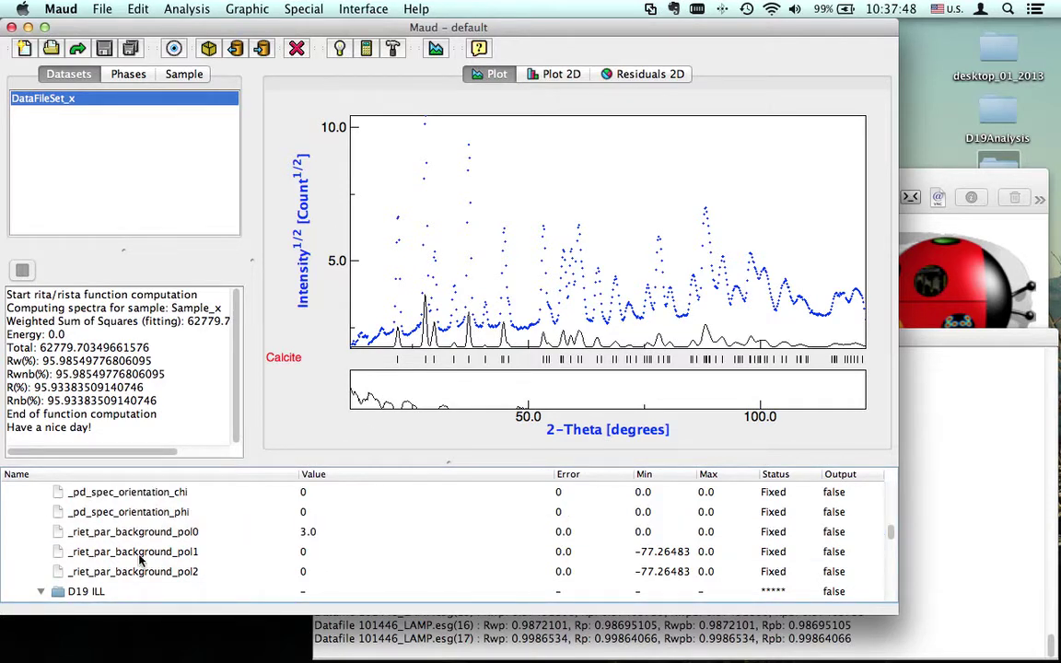
pyautogui.click(364, 534)
pyautogui.click(420, 536)
pyautogui.click(420, 535)
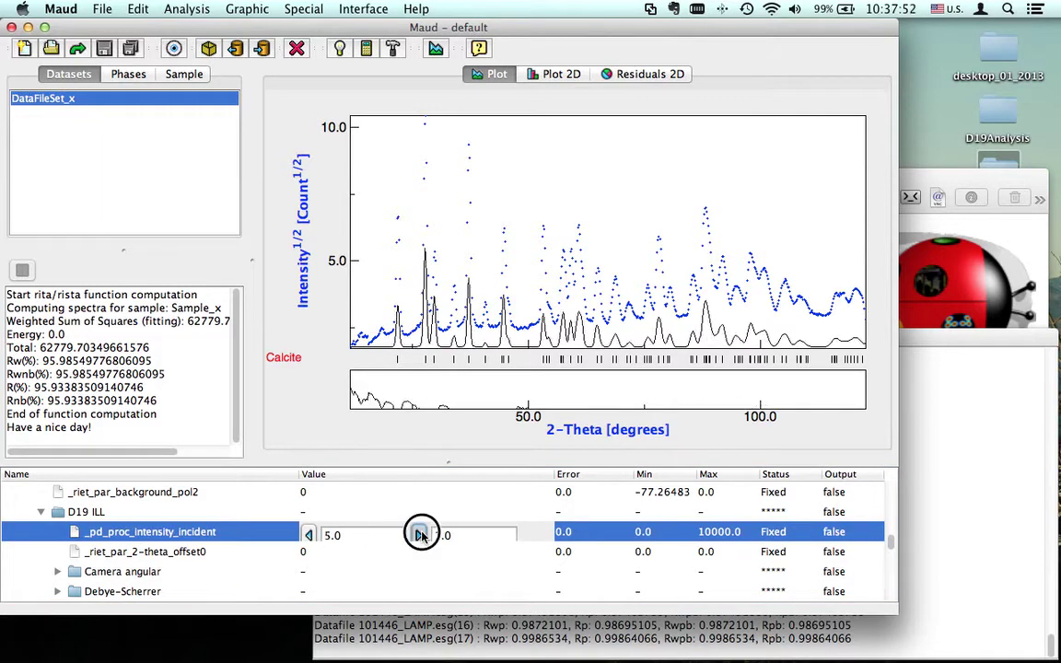
pyautogui.click(420, 535)
pyautogui.click(420, 535)
pyautogui.click(420, 536)
pyautogui.click(261, 536)
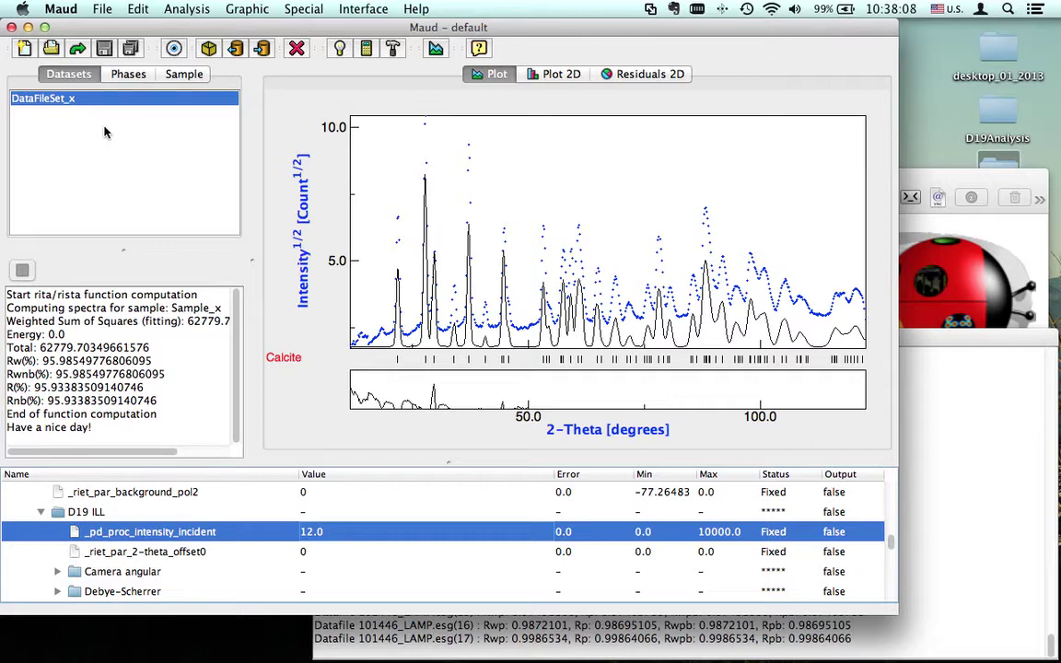
# Step: Remove all the 101446_LAMP.esg spectra from the DataFileSet_x dataset and close its editor
pyautogui.click(175, 48)
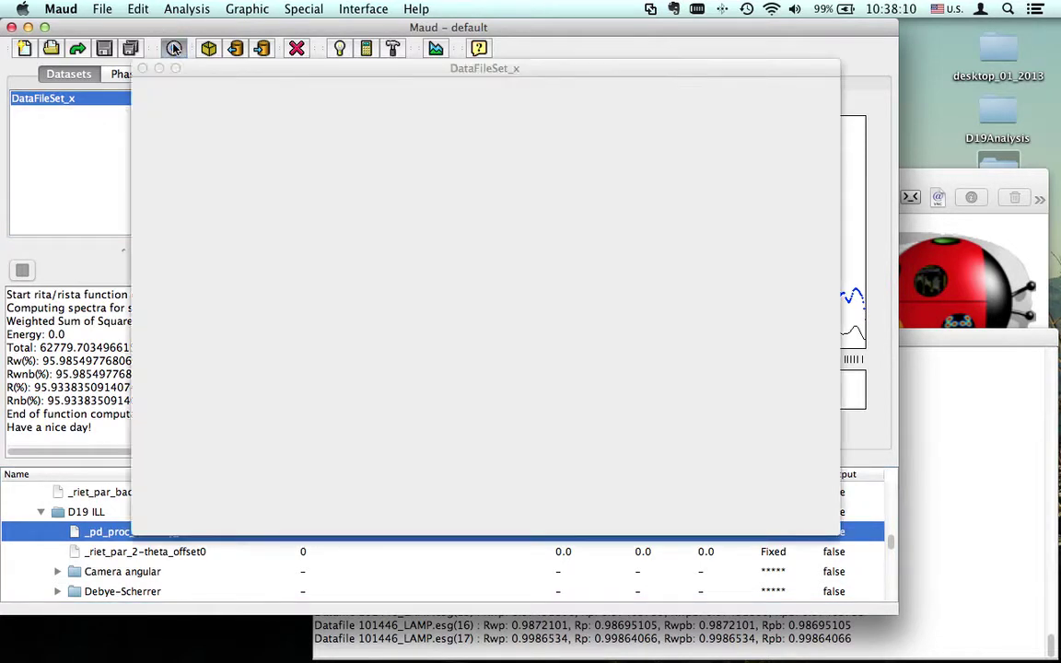
pyautogui.click(396, 93)
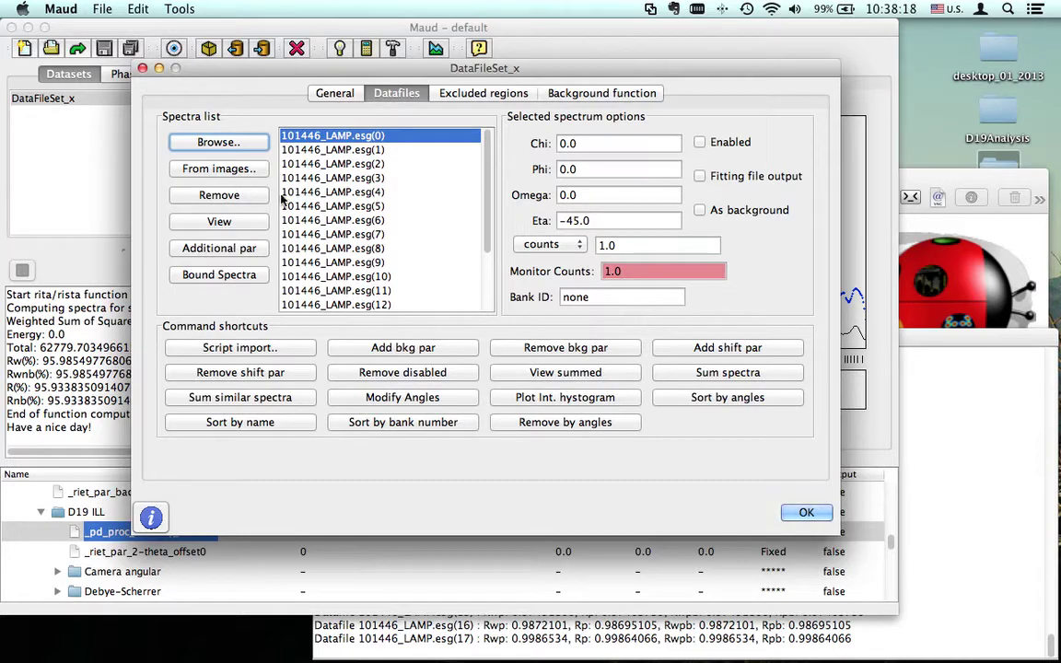
pyautogui.click(332, 194)
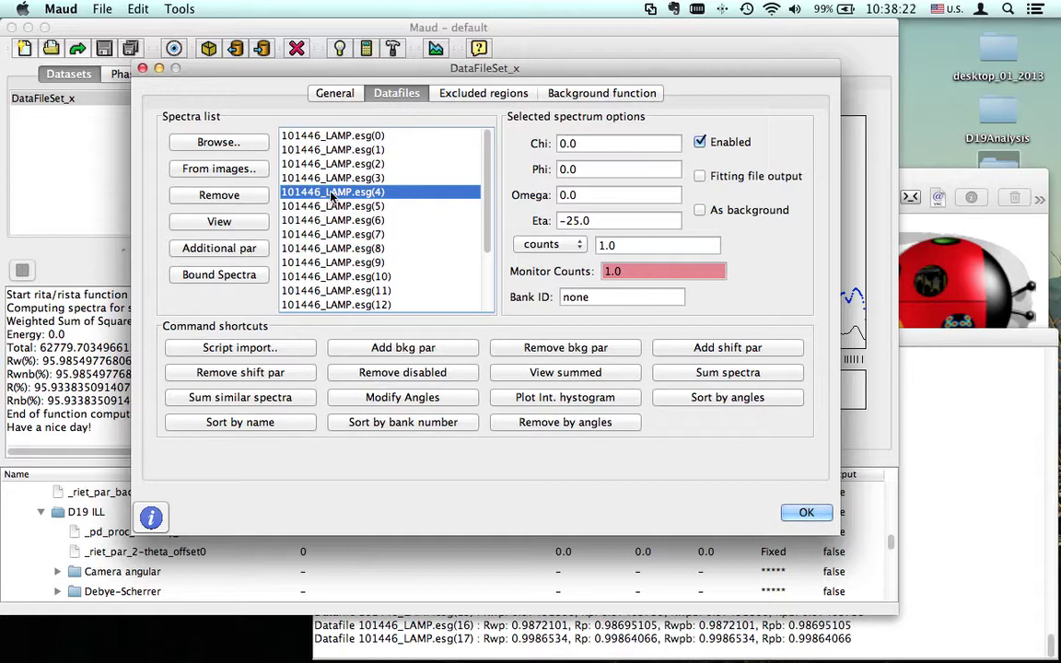
pyautogui.press('super+a')
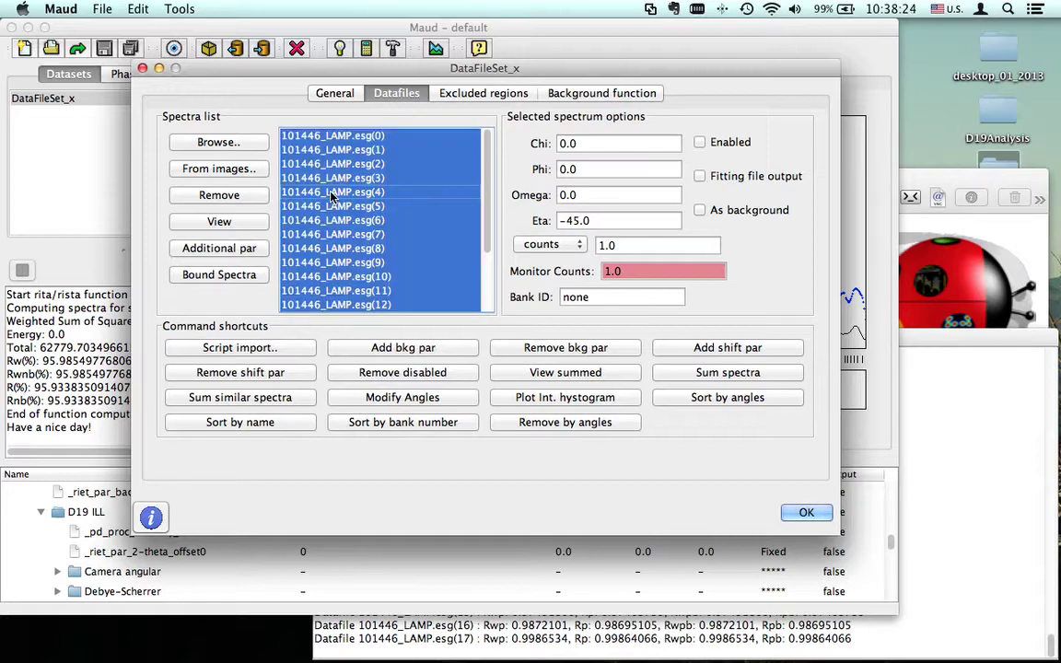
pyautogui.click(136, 9)
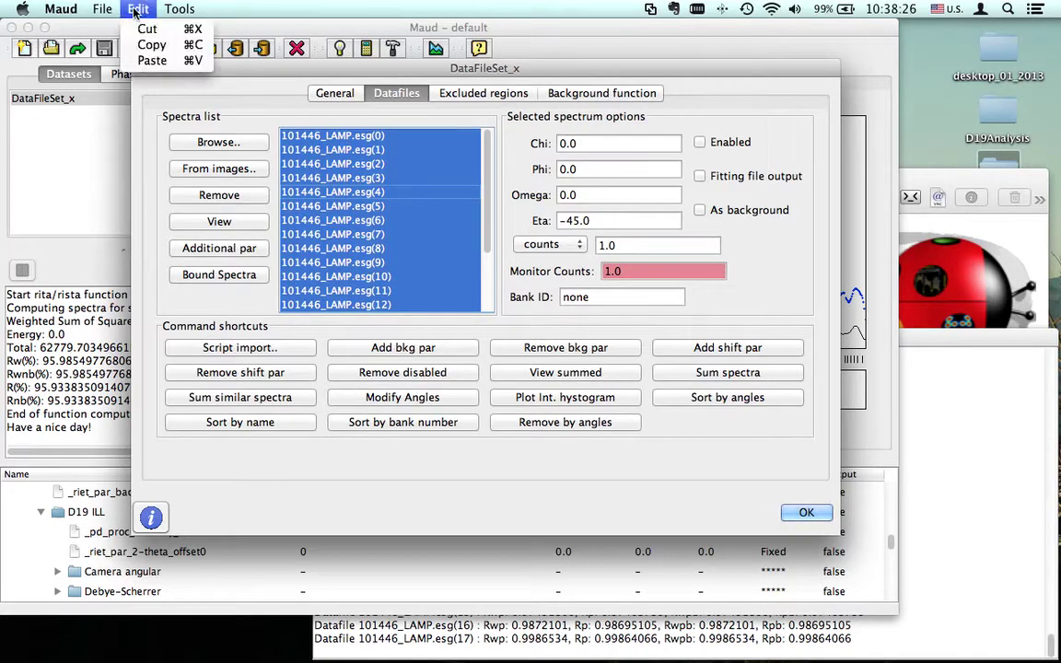
pyautogui.click(136, 11)
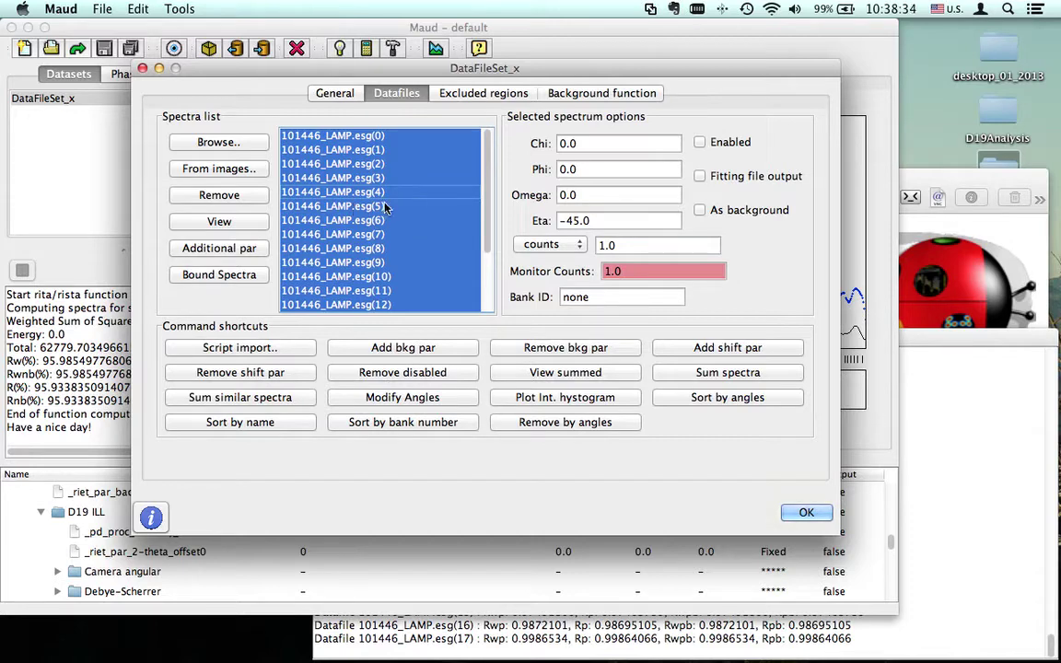
pyautogui.click(209, 196)
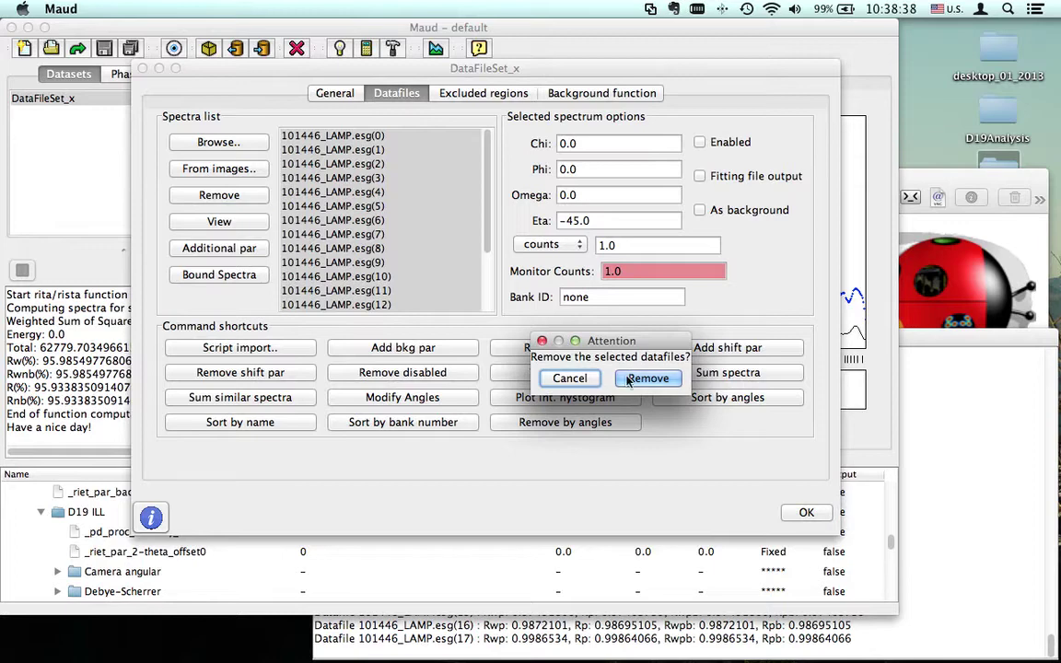
pyautogui.click(630, 378)
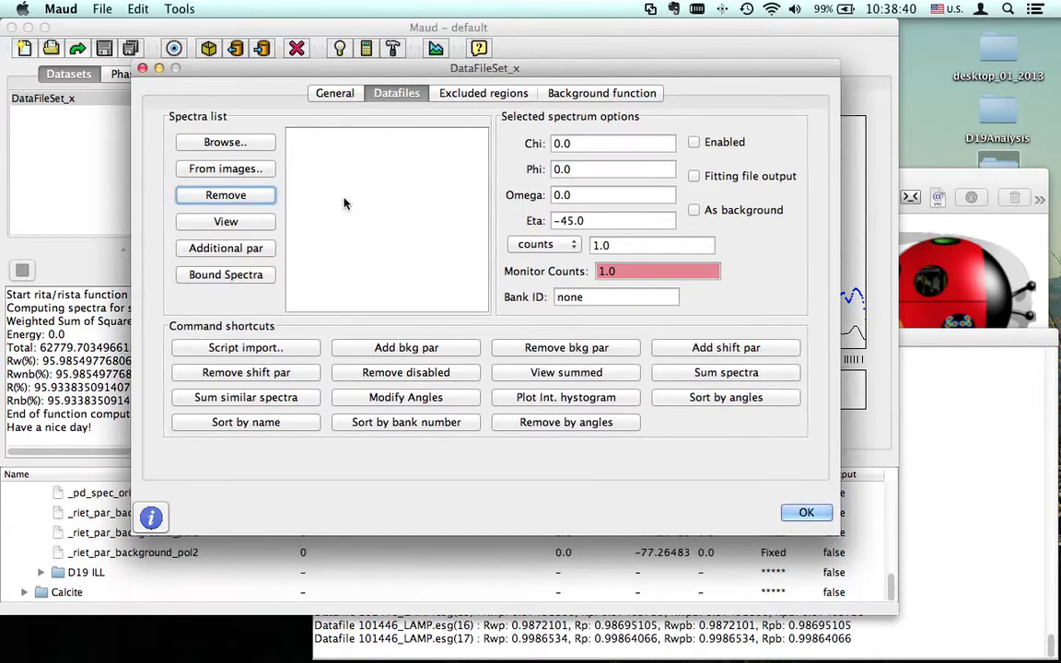
pyautogui.click(244, 143)
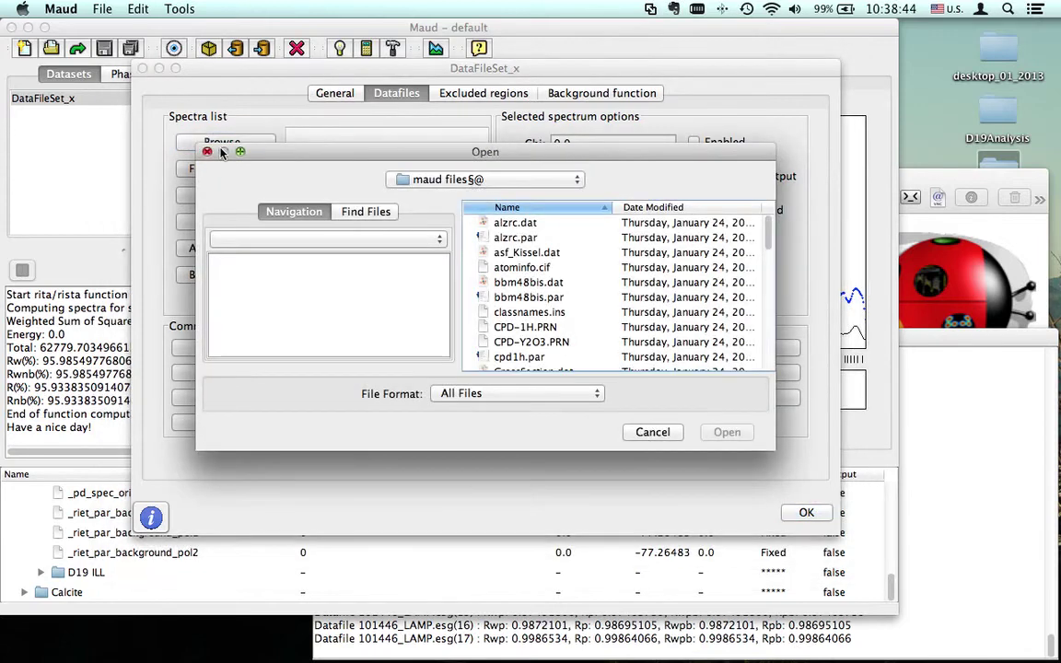
pyautogui.click(207, 151)
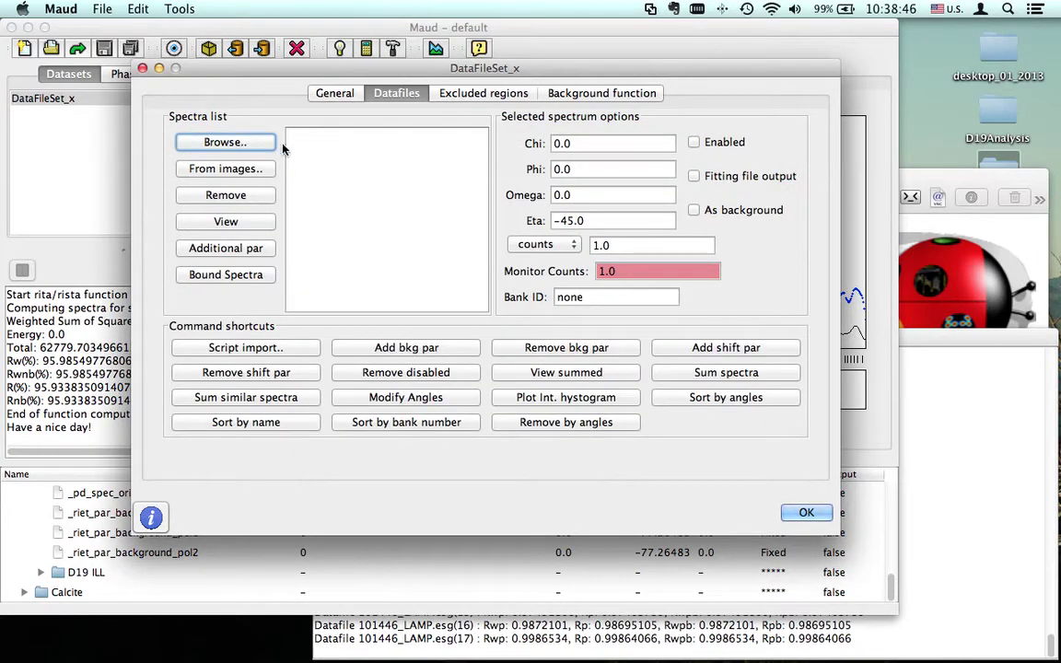
pyautogui.click(809, 512)
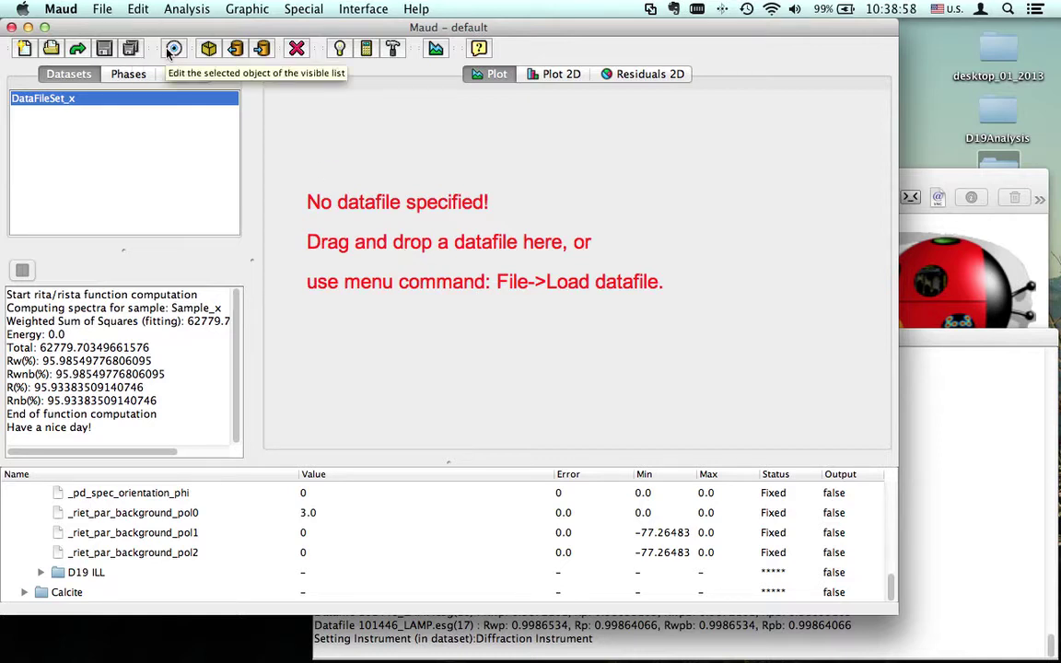
# Step: Set D19Detector.defaultEtaConeAngleMax to 35.0 in the program preferences
pyautogui.click(171, 10)
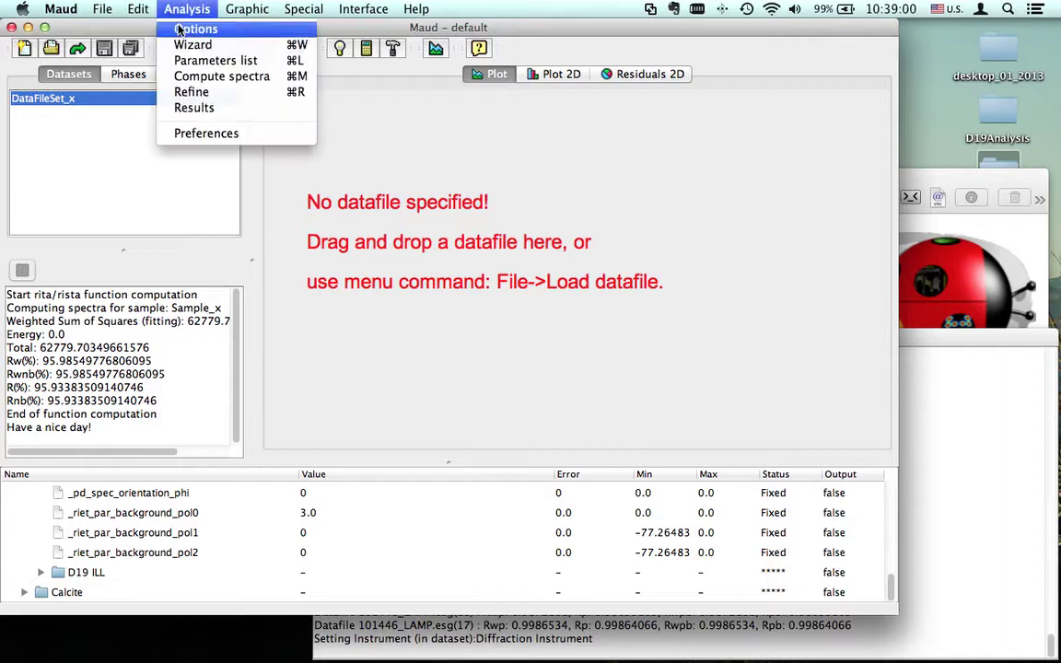
pyautogui.click(196, 133)
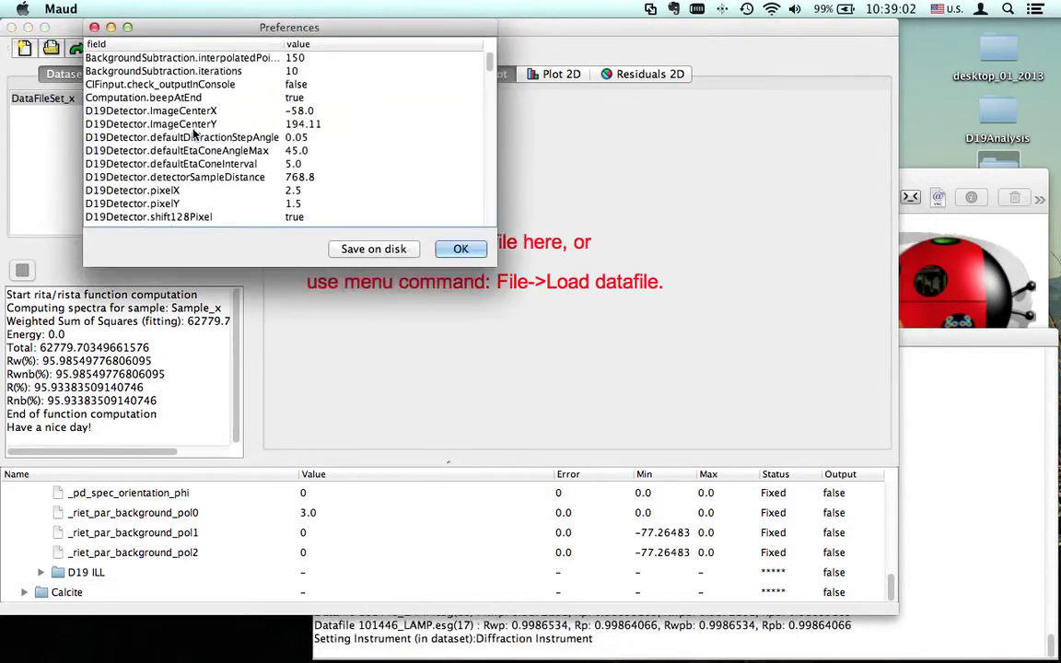
pyautogui.moveTo(498, 267); pyautogui.dragTo(667, 603)
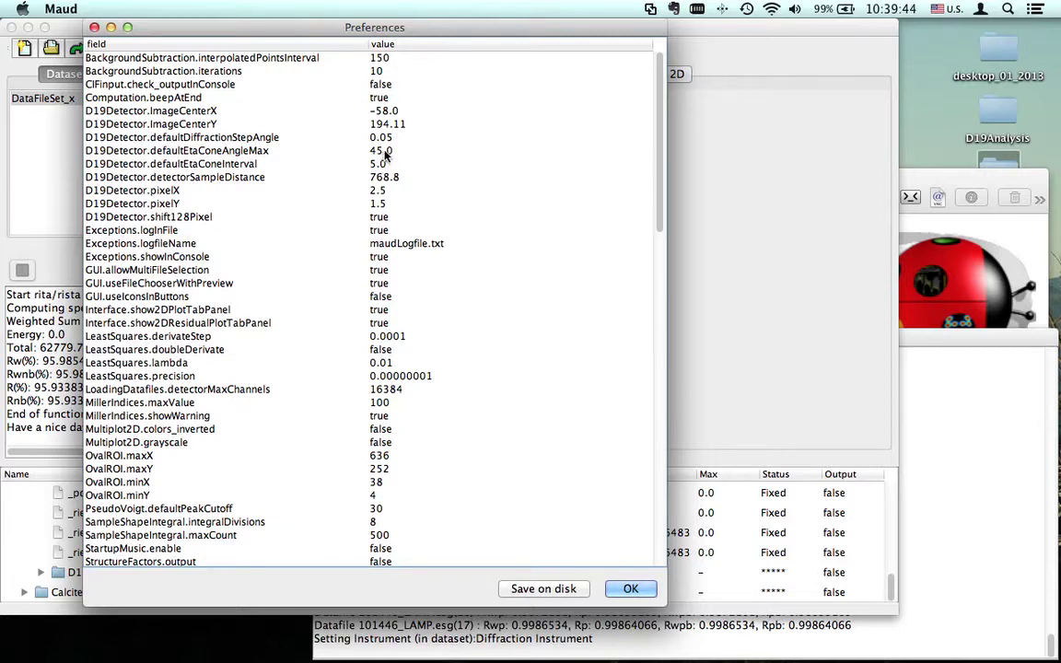
pyautogui.click(386, 153)
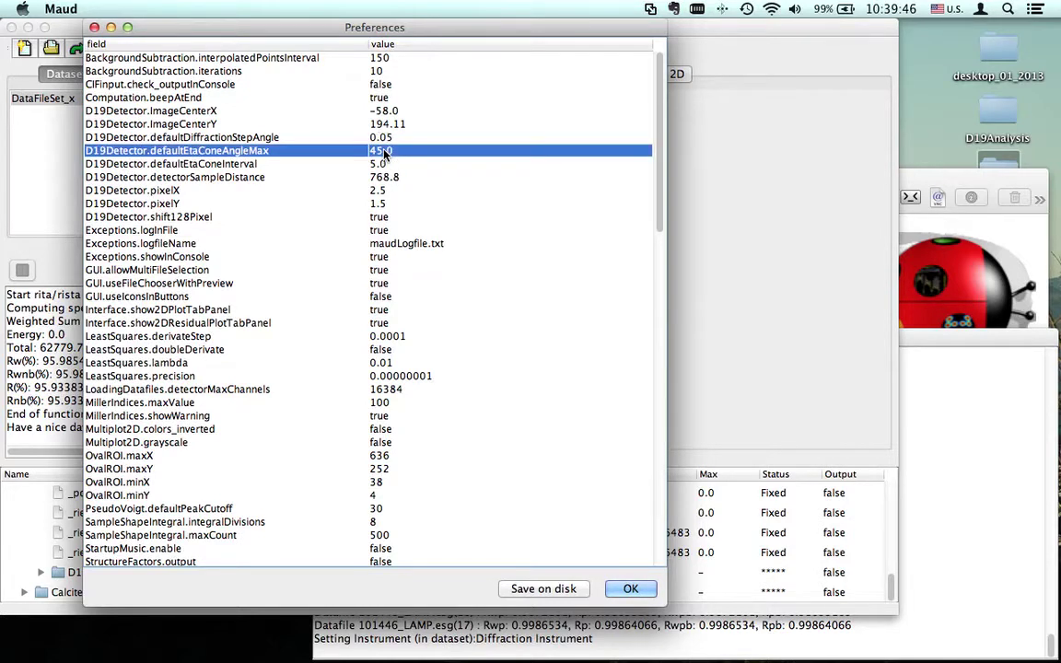
pyautogui.click(386, 153)
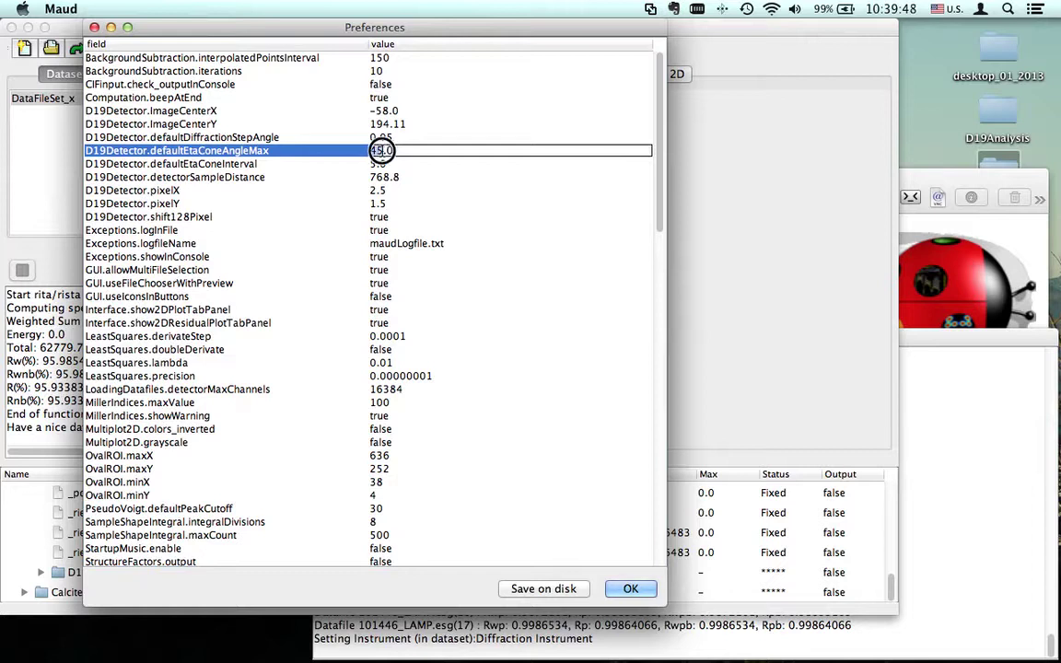
pyautogui.click(377, 149)
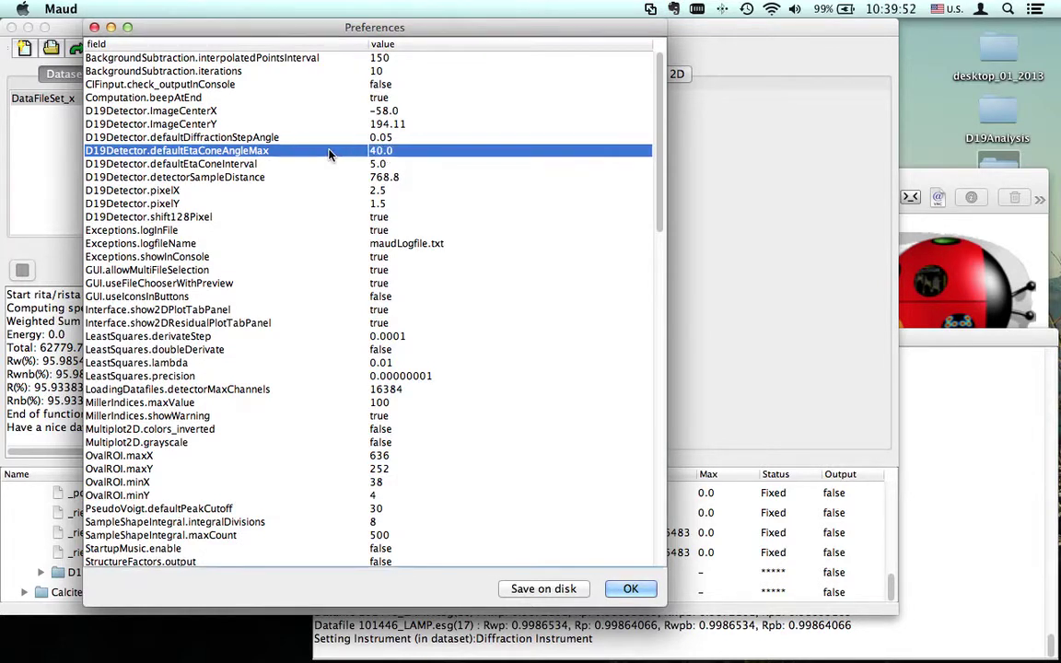
pyautogui.click(379, 149)
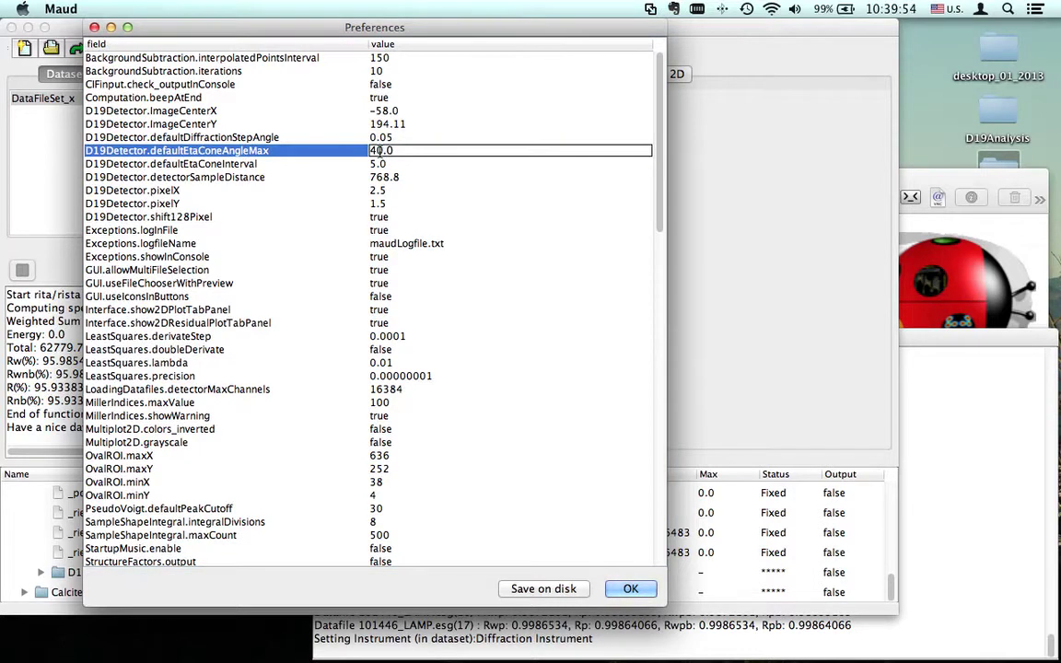
pyautogui.doubleClick(379, 149)
pyautogui.write('35')
pyautogui.click(329, 164)
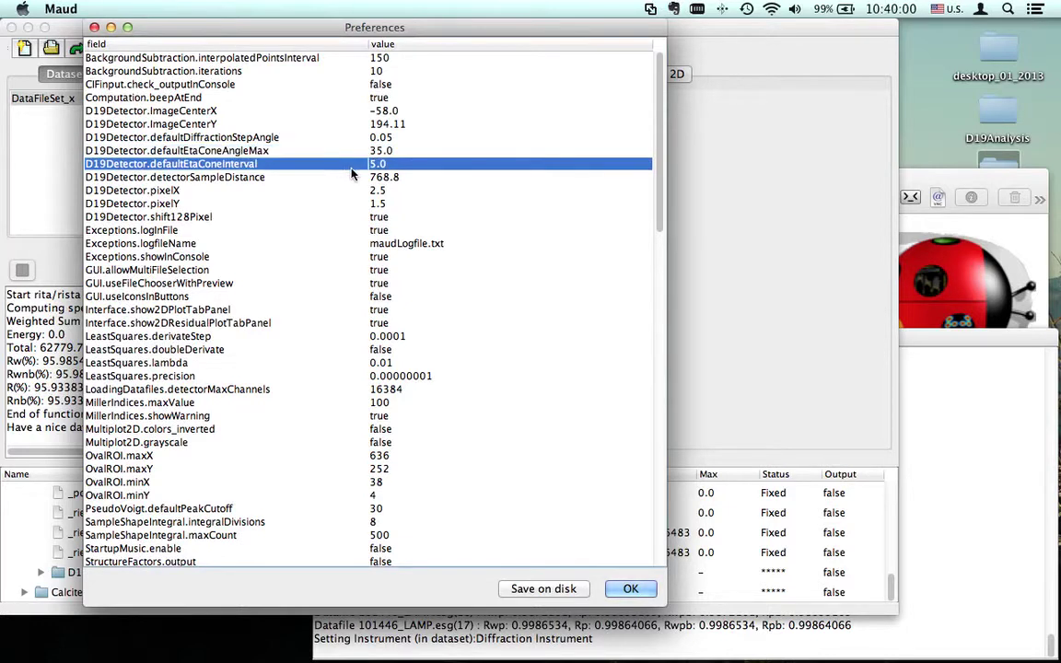
# Step: Set D19Detector.detectorSampleDistance to 768.472 in the preferences
pyautogui.click(364, 177)
pyautogui.click(385, 179)
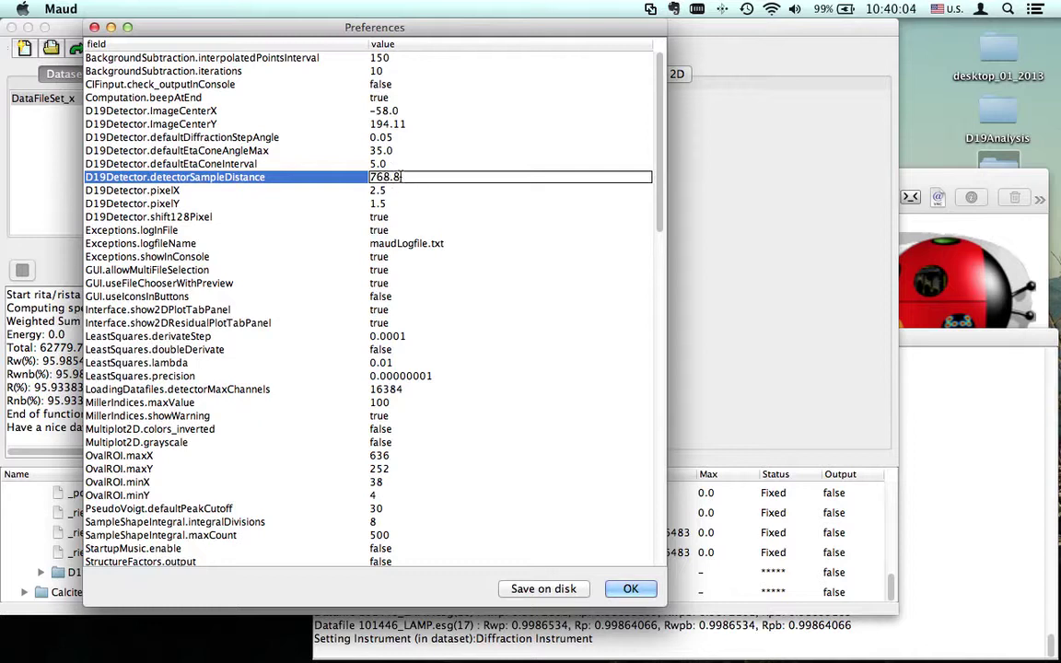
pyautogui.click(394, 176)
pyautogui.press('Return')
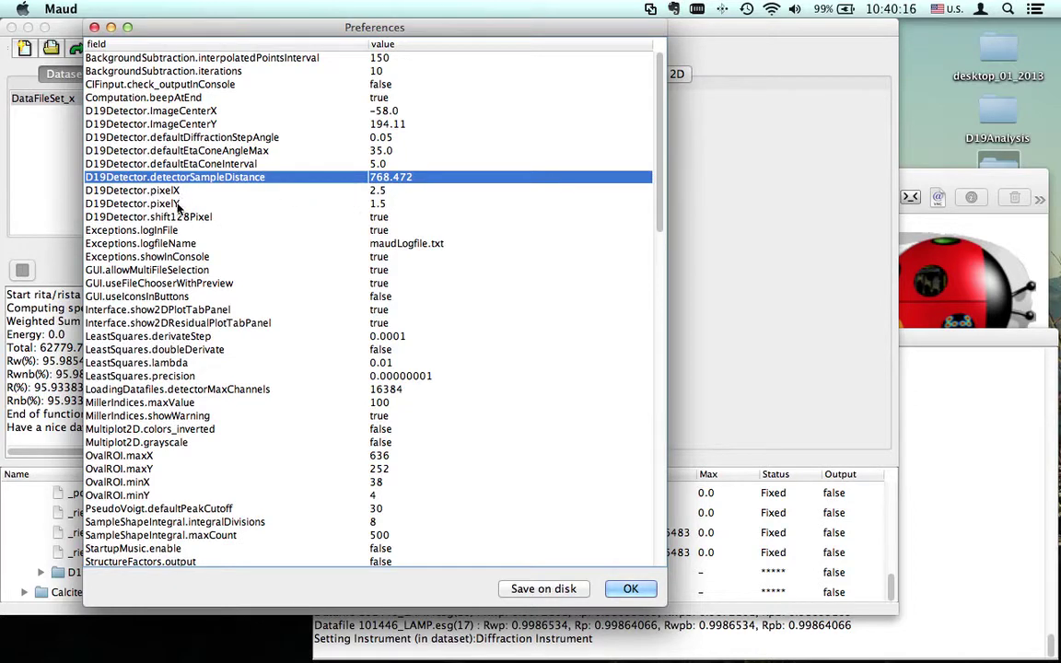
# Step: Review the D19 detector pixel sizes, the camera defaults and the image2D exponent correction value in the preferences
pyautogui.click(373, 206)
pyautogui.press('Up')
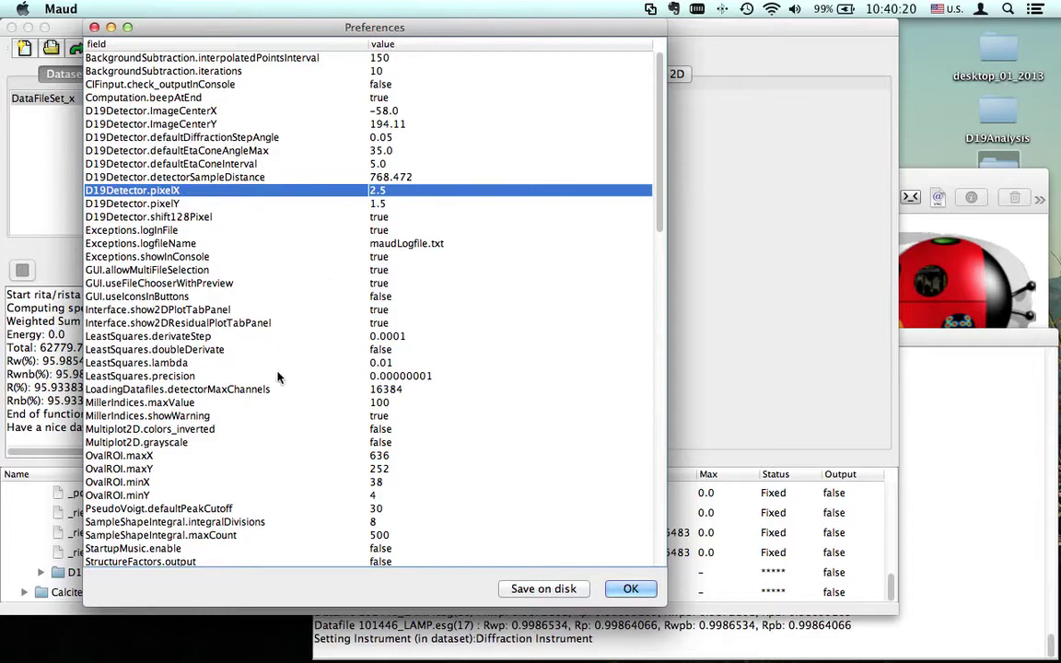
pyautogui.scroll(-2, 211, 372)
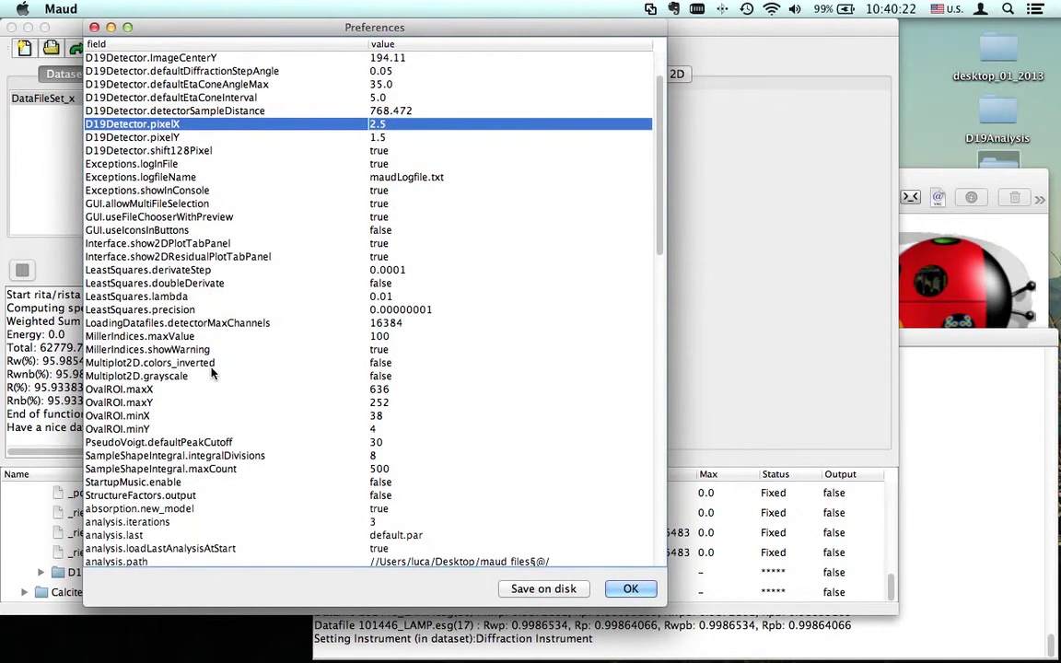
pyautogui.scroll(-3, 211, 372)
pyautogui.scroll(-8, 211, 372)
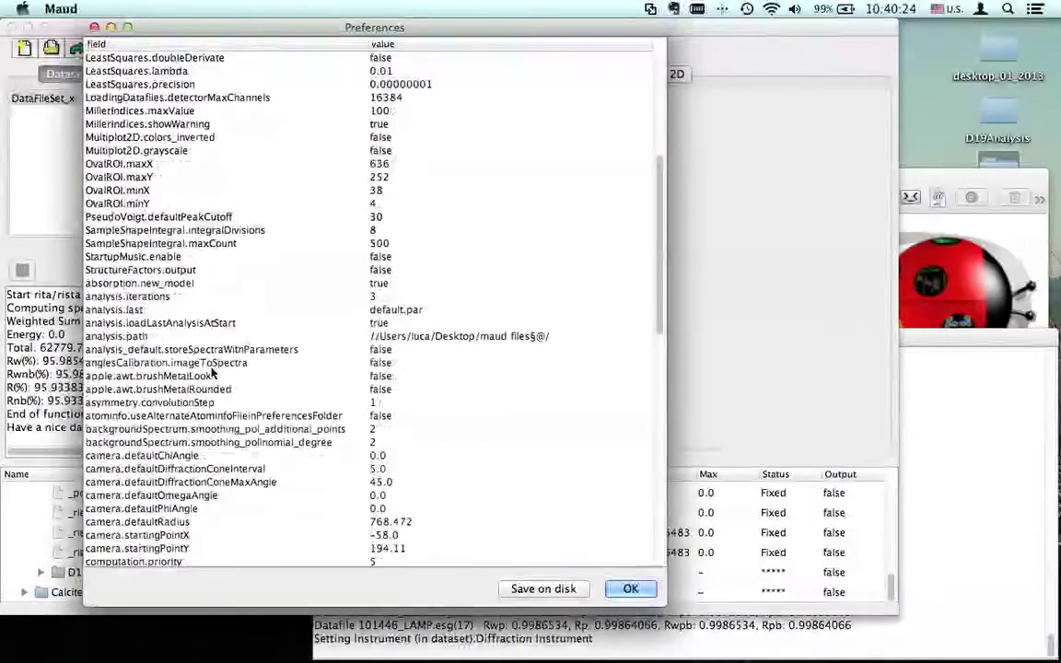
pyautogui.scroll(-5, 211, 372)
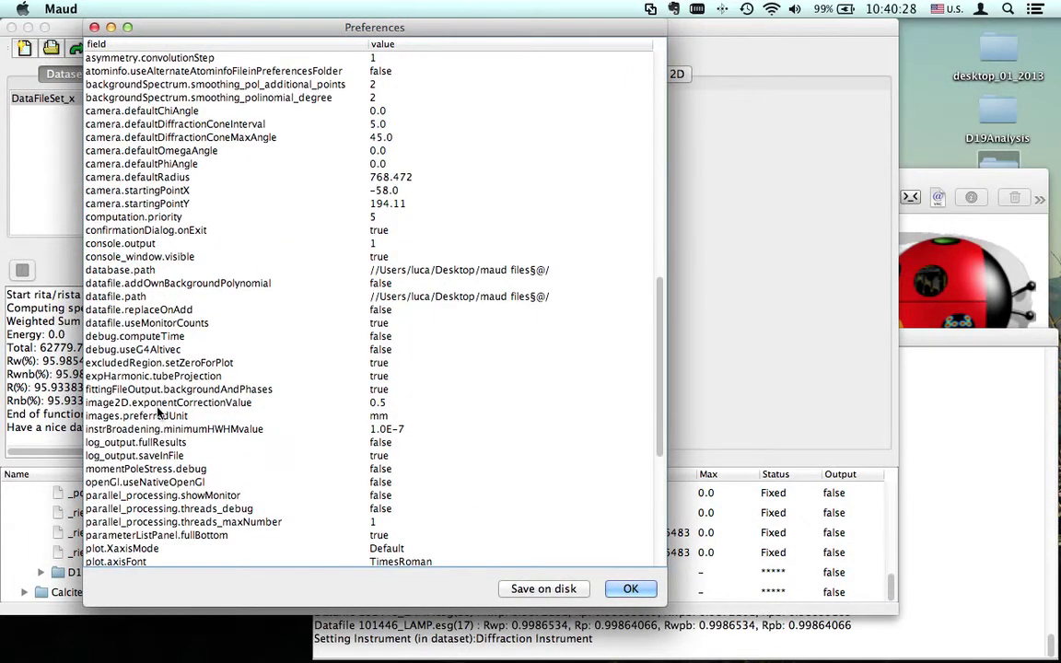
pyautogui.click(158, 405)
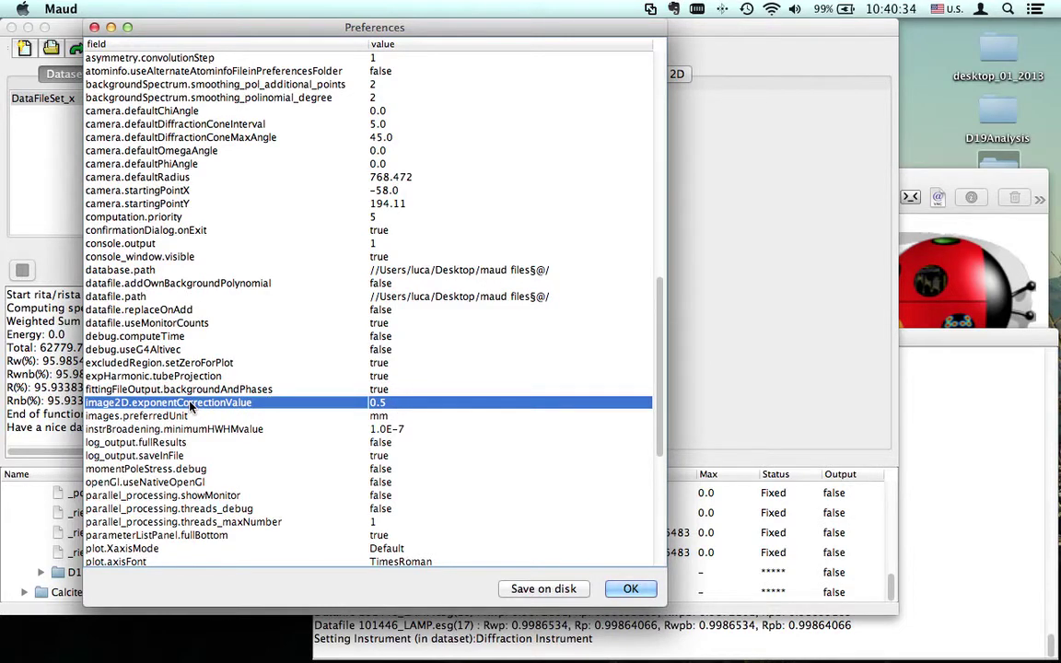
pyautogui.scroll(3, 191, 406)
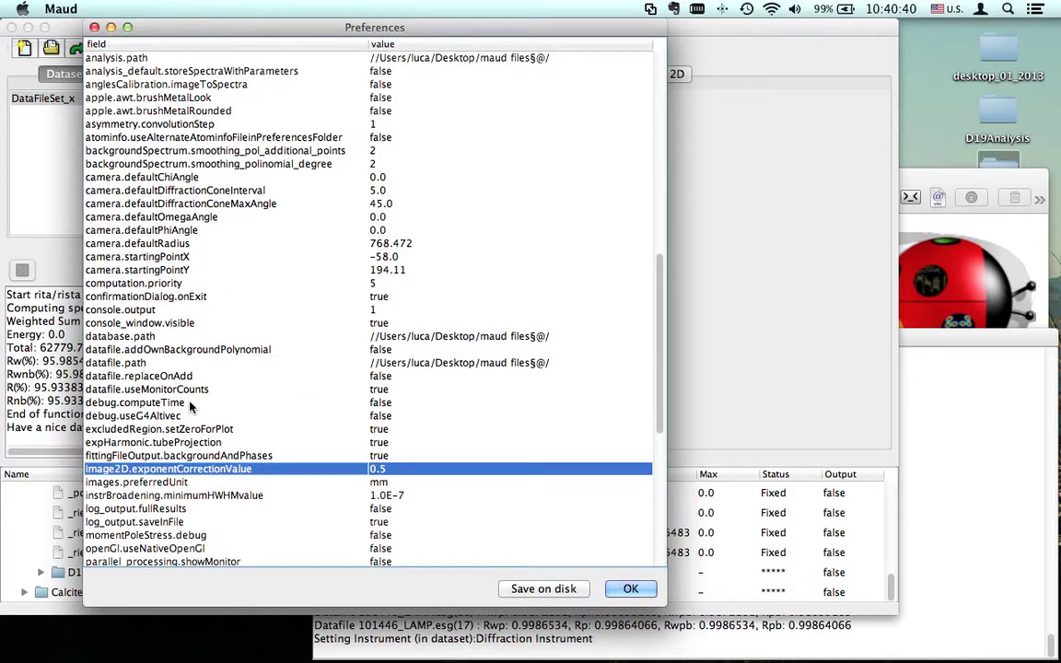
pyautogui.scroll(5, 190, 406)
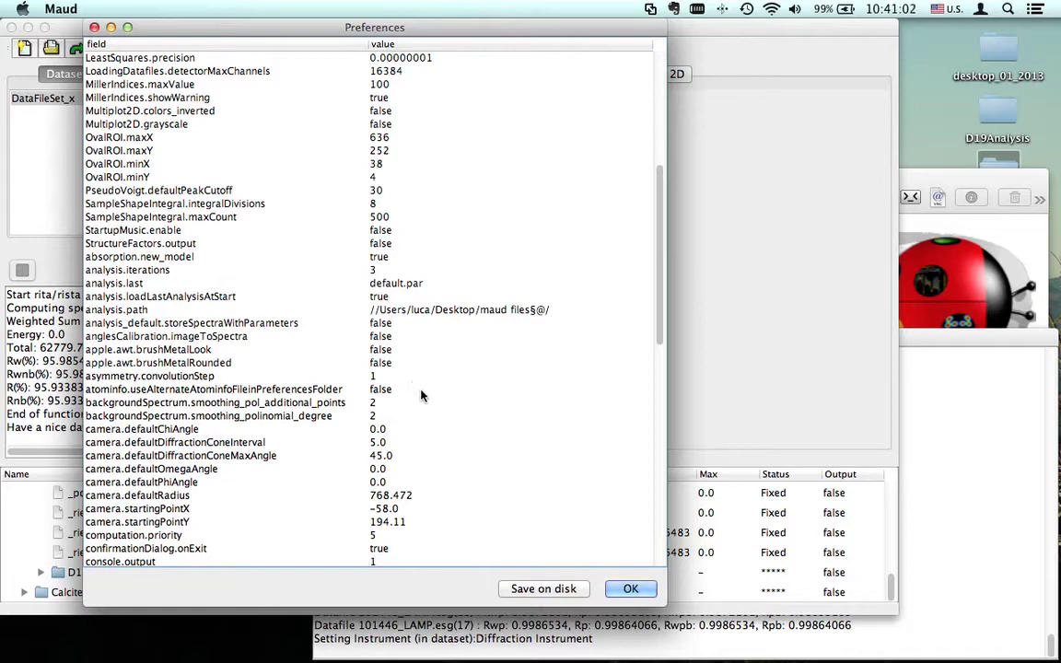
pyautogui.scroll(-5, 430, 394)
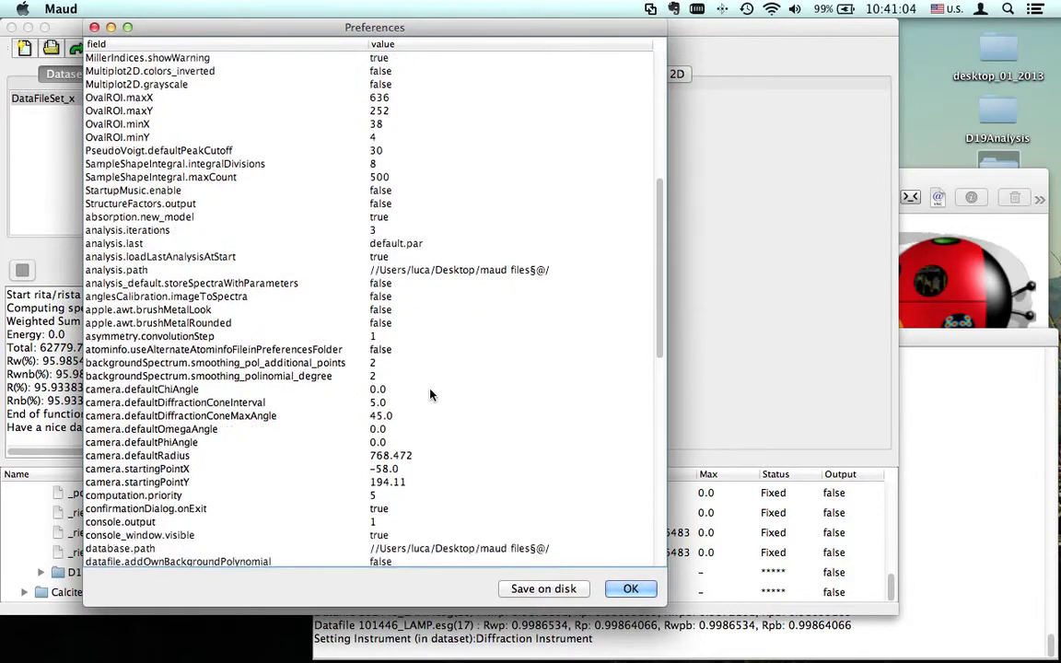
pyautogui.scroll(-10, 430, 394)
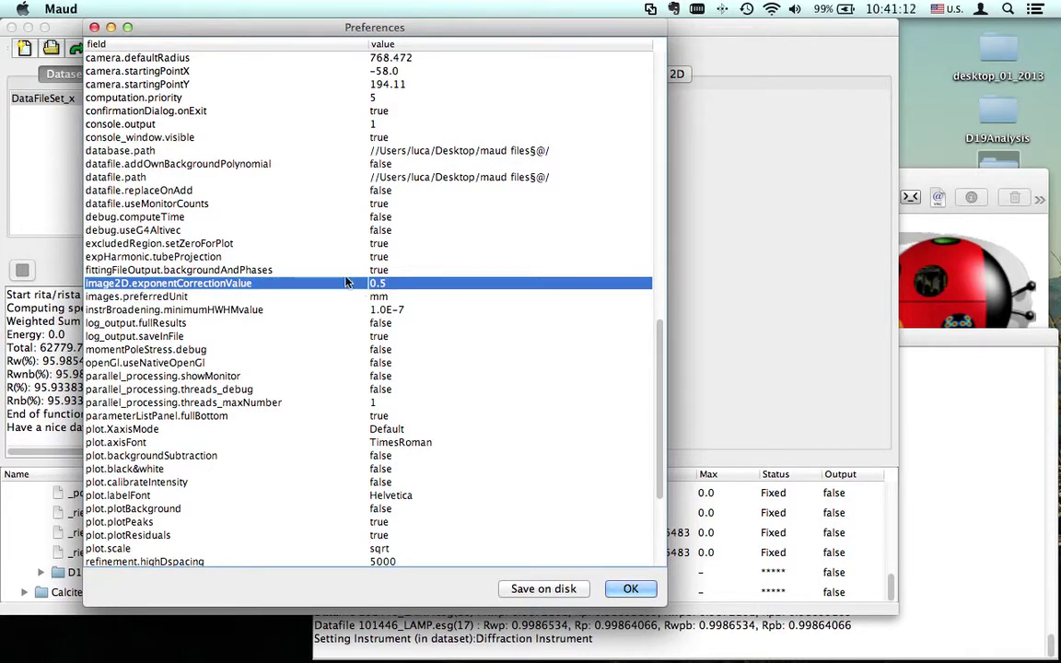
pyautogui.scroll(10, 346, 283)
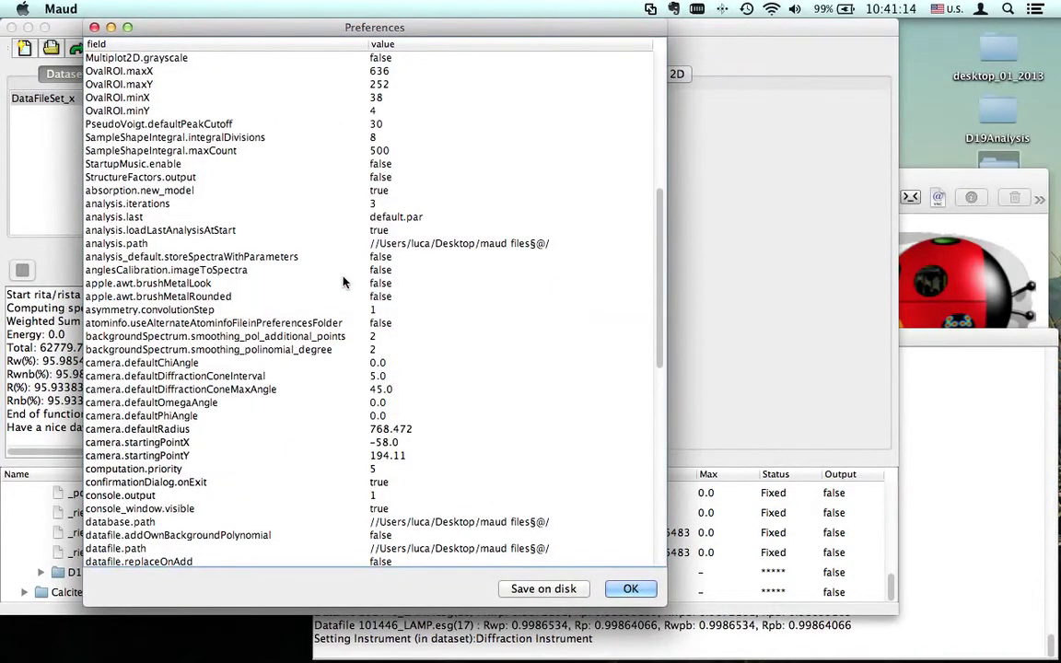
pyautogui.scroll(6, 341, 283)
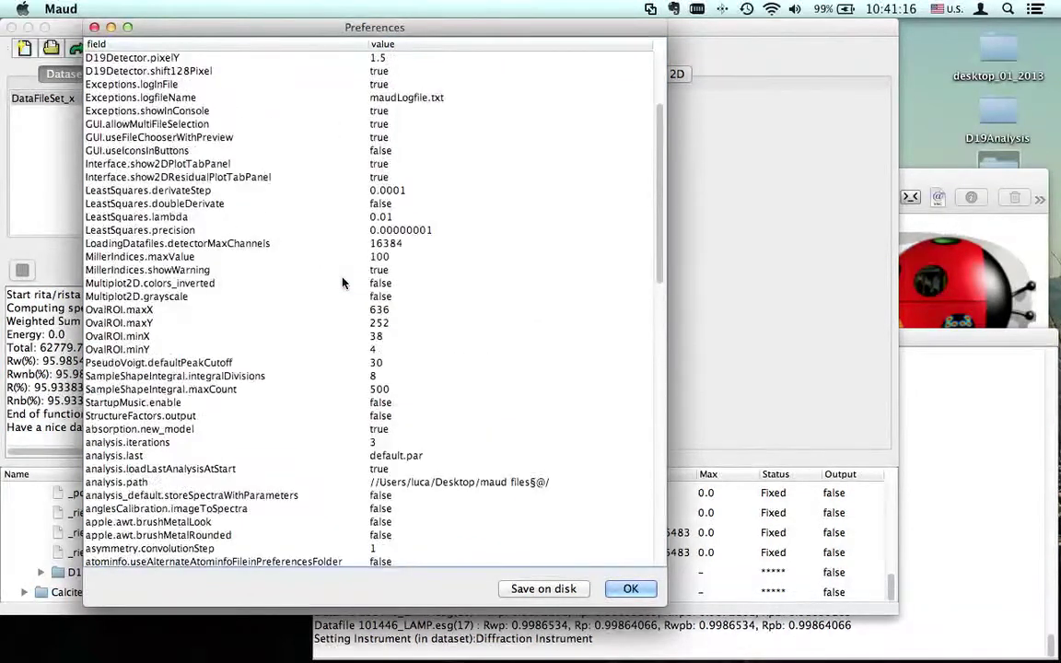
pyautogui.scroll(2, 341, 282)
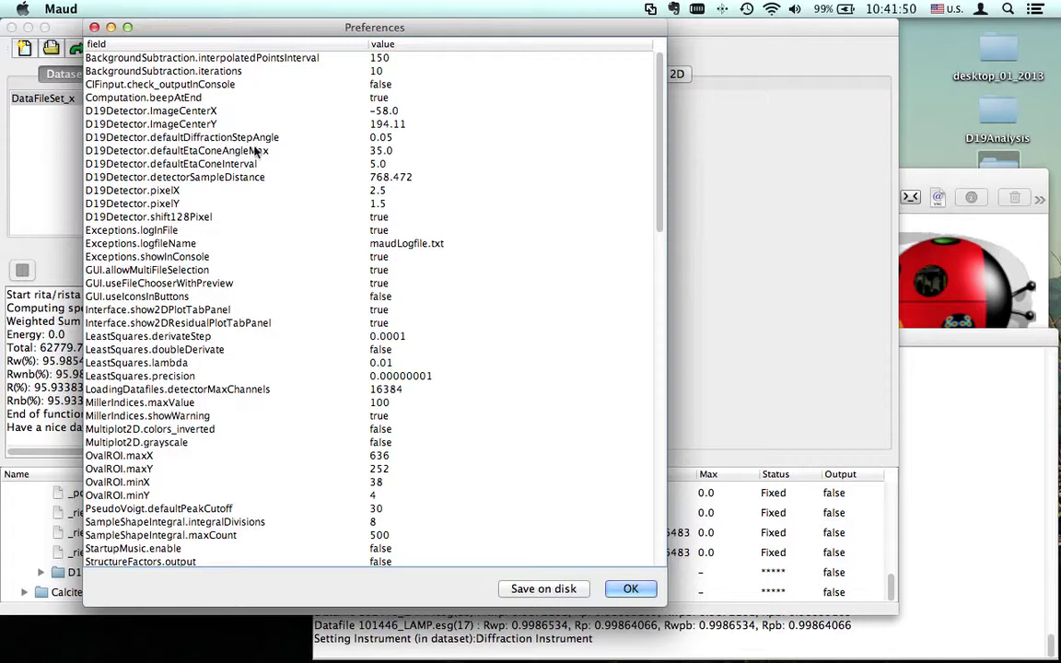
# Step: Close the preferences and set the angular calibration of DataFileSet_x's D19 ILL instrument to 2D curved image
pyautogui.click(619, 589)
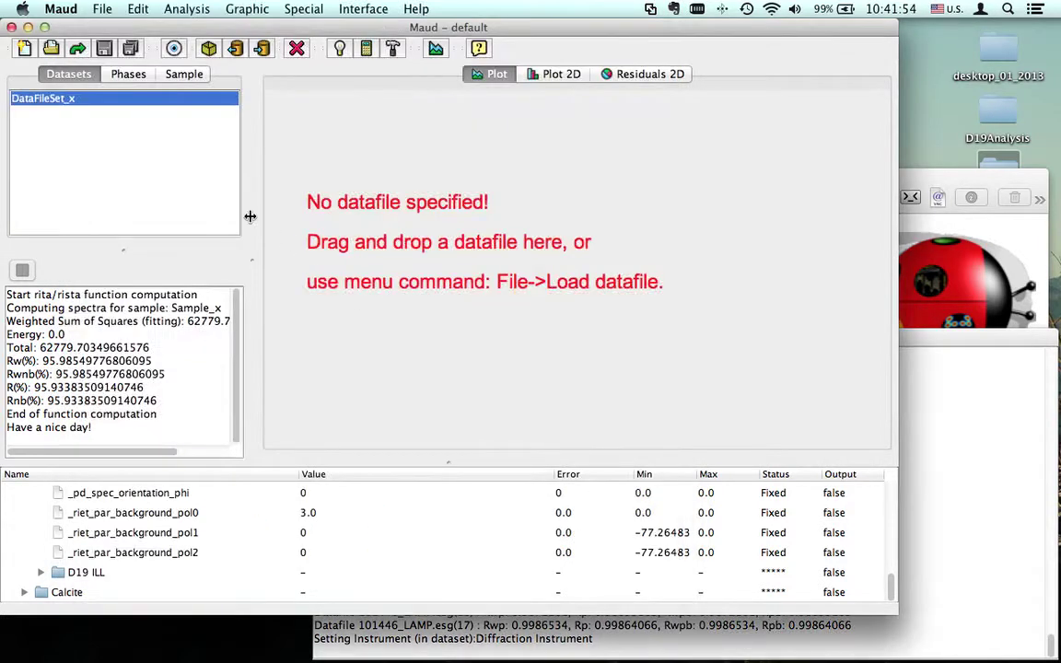
pyautogui.click(130, 48)
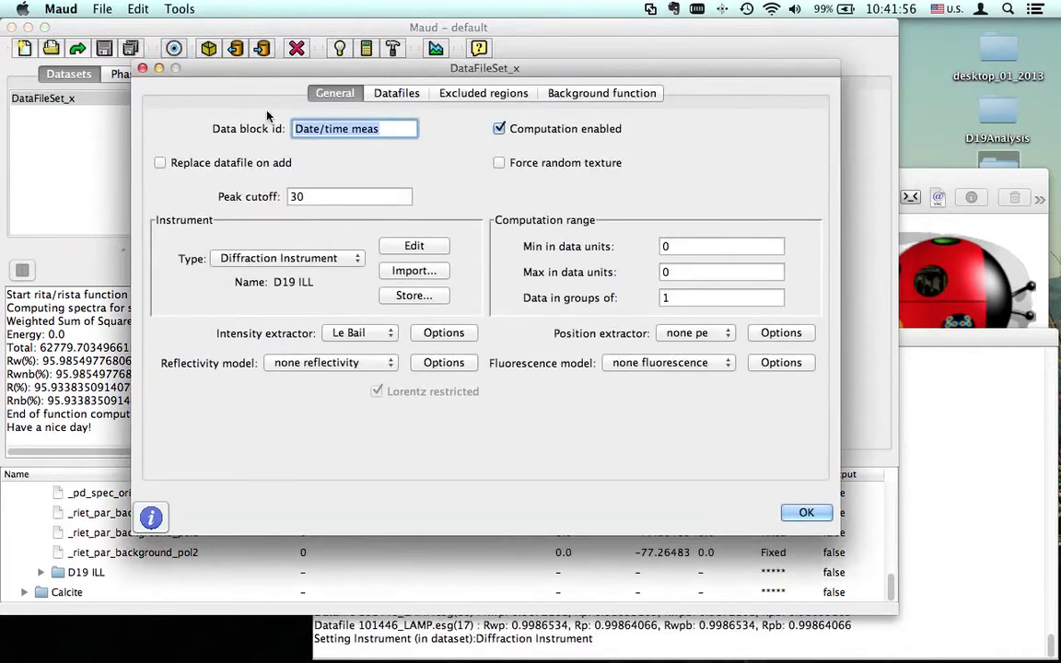
pyautogui.click(412, 246)
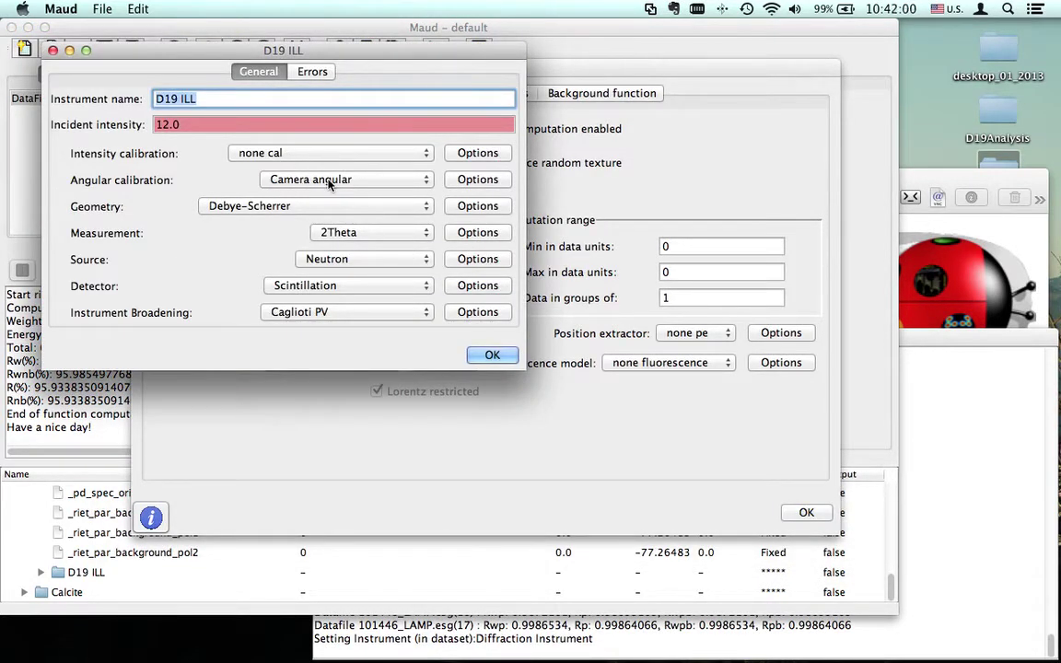
pyautogui.click(337, 179)
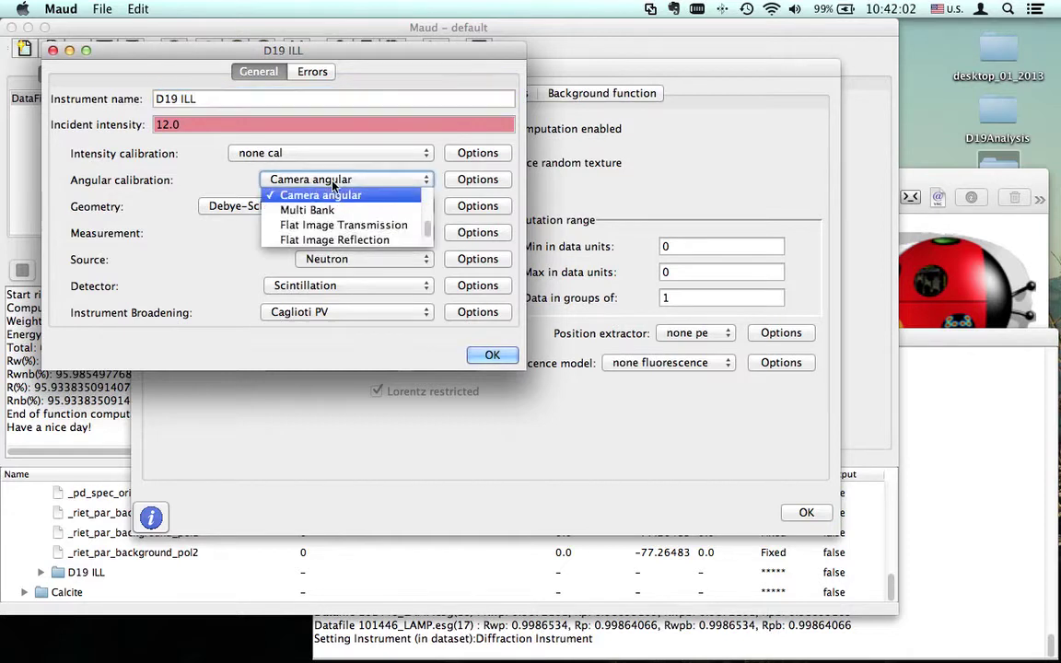
pyautogui.moveTo(426, 218); pyautogui.dragTo(428, 241)
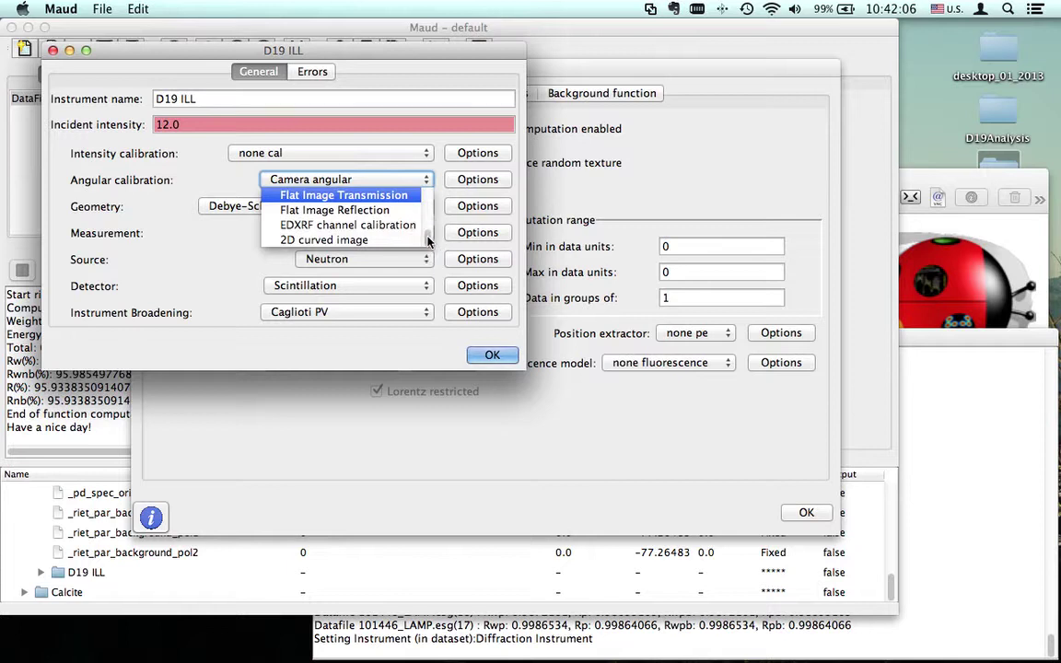
pyautogui.click(320, 241)
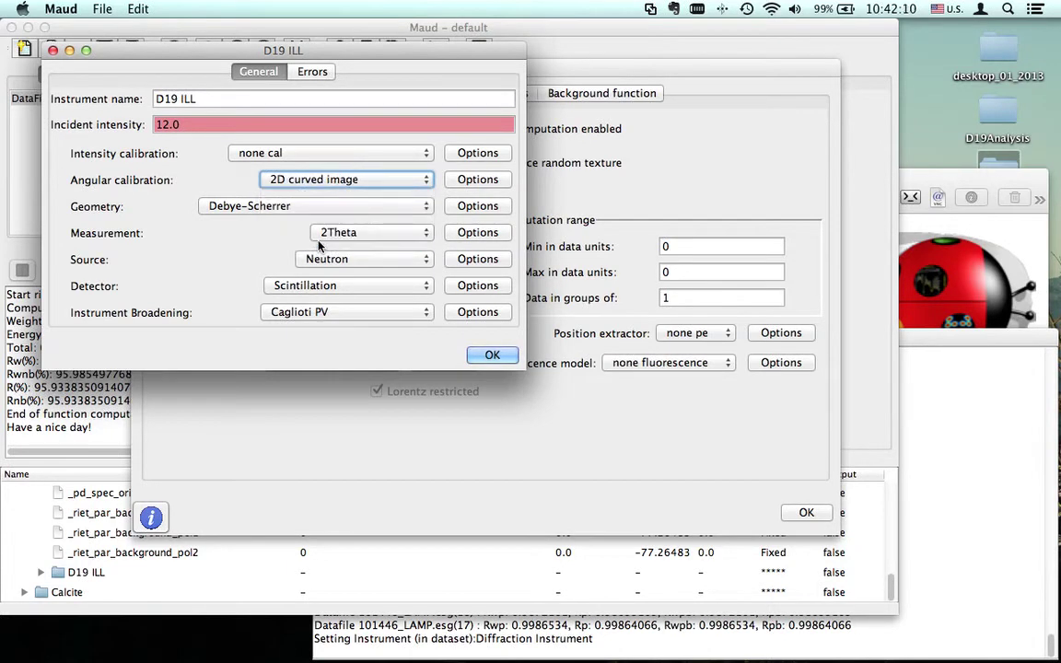
# Step: Review the 2D curved image calibration parameters, accept them and close the D19 ILL instrument editor
pyautogui.click(477, 179)
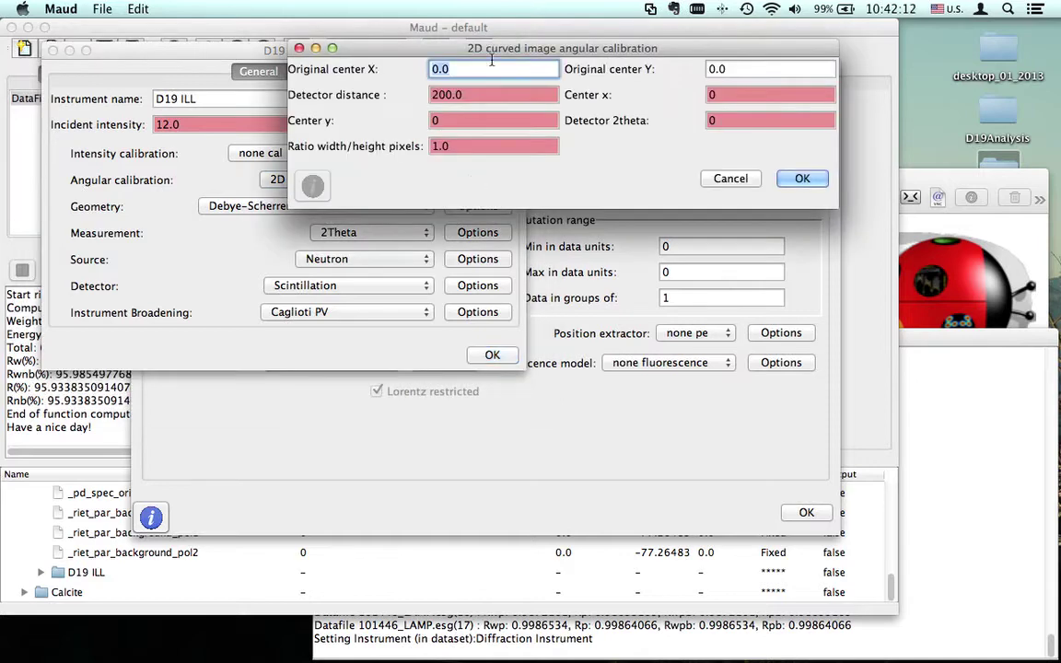
pyautogui.click(495, 48)
pyautogui.moveTo(495, 47); pyautogui.dragTo(465, 114)
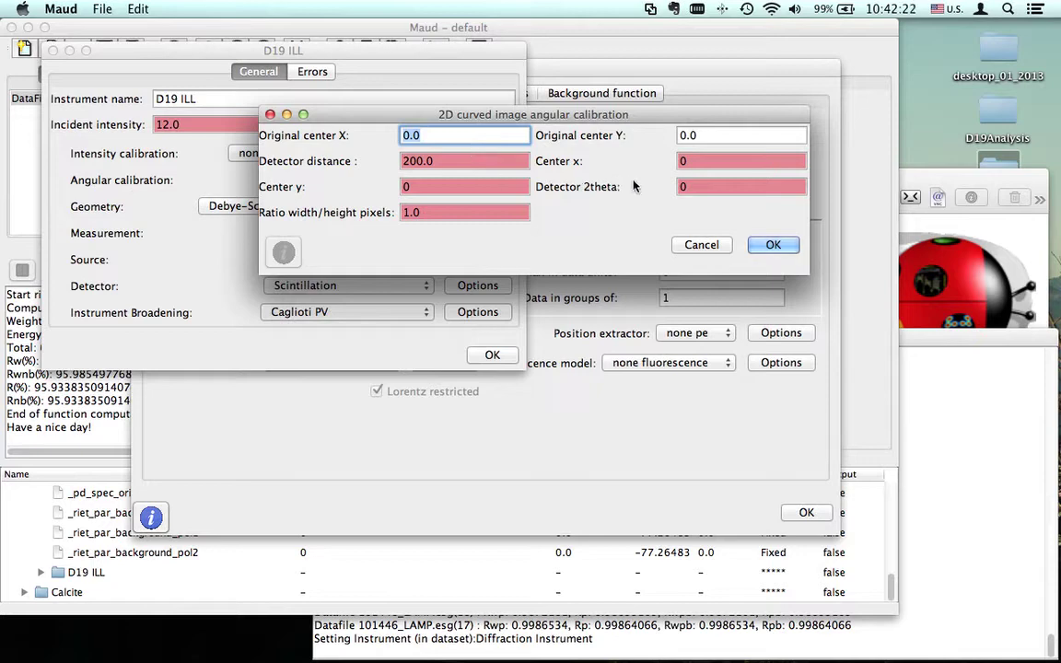
pyautogui.click(767, 244)
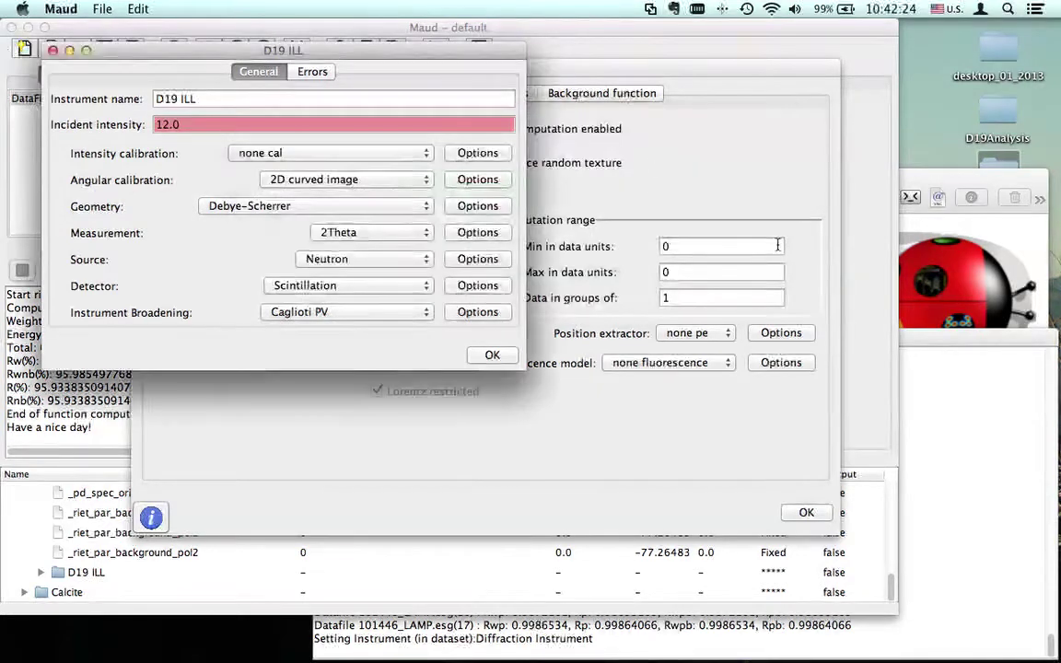
pyautogui.click(492, 355)
# Step: Load the 101446_LAMP datafile from the D19Analysis folder on the Desktop into DataFileSet_x
pyautogui.click(396, 93)
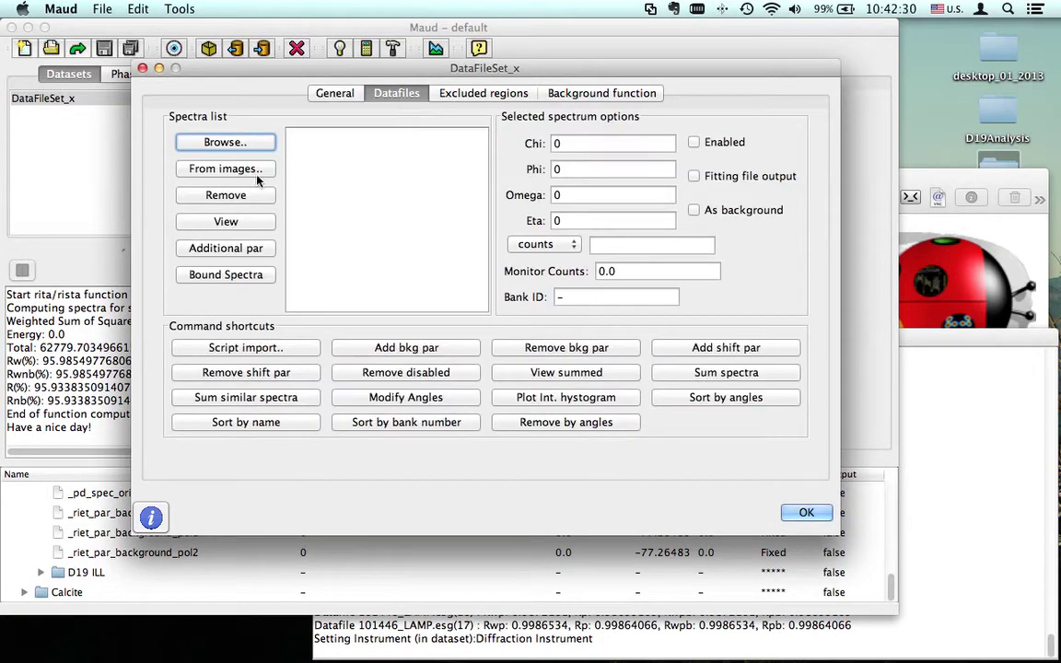
pyautogui.click(238, 142)
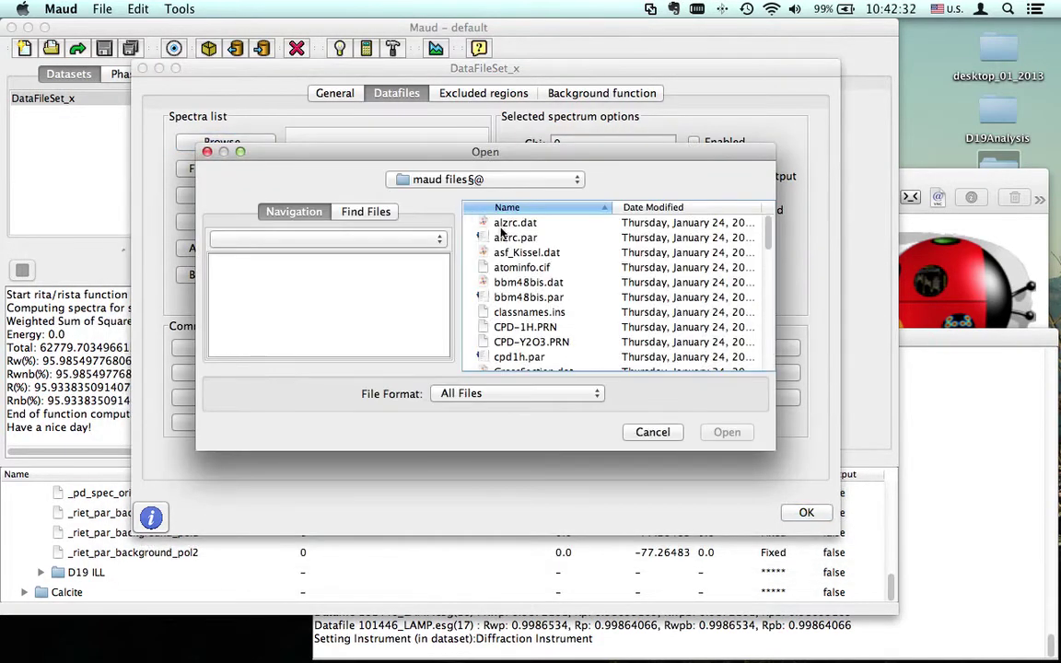
pyautogui.click(442, 182)
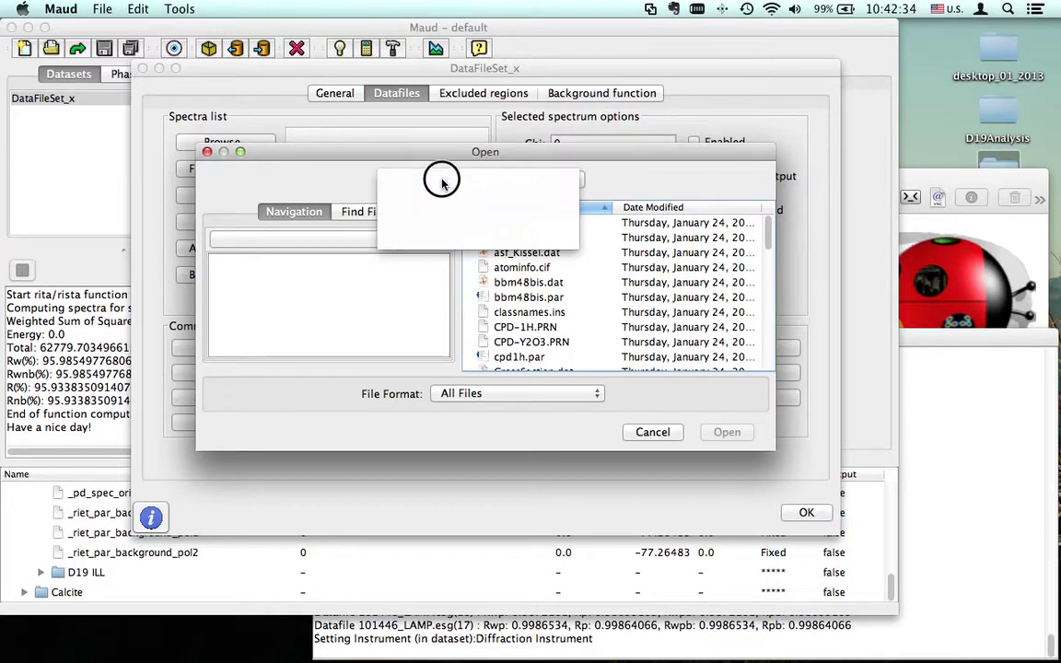
pyautogui.click(410, 195)
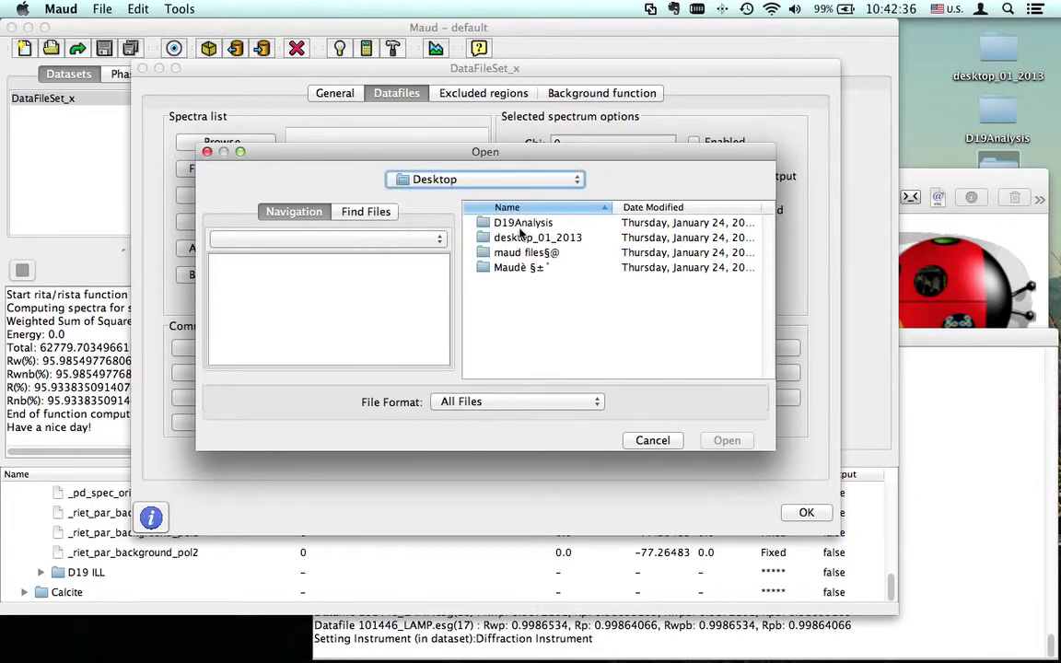
pyautogui.doubleClick(521, 223)
pyautogui.click(544, 223)
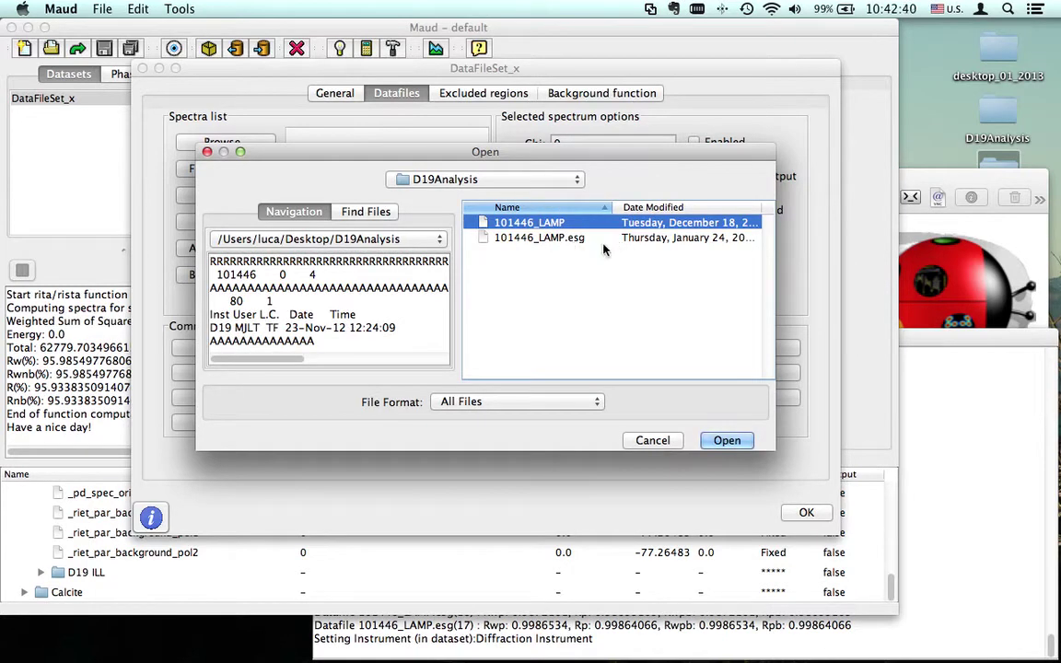
pyautogui.click(727, 440)
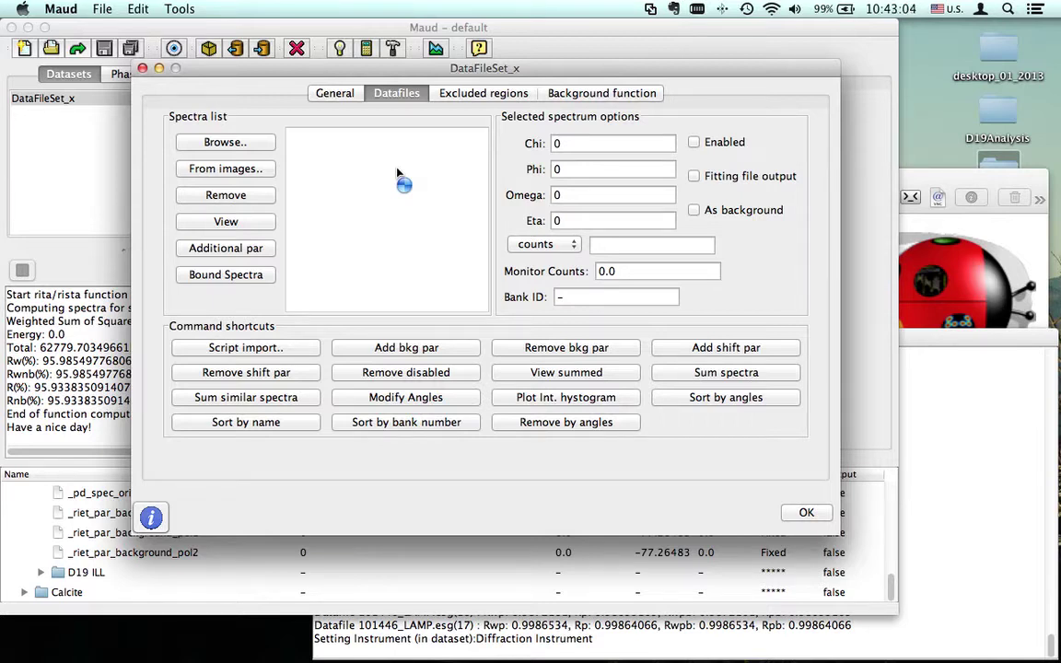
# Step: Switch to Activity Monitor to check the processor load during the import, and quit it
pyautogui.moveTo(419, 656)
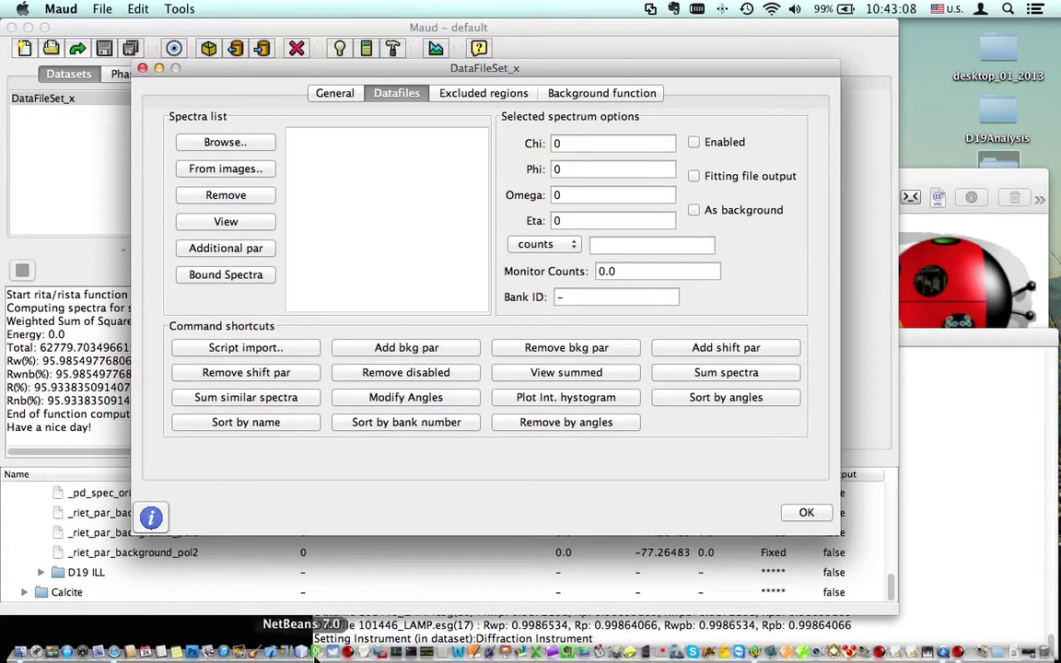
pyautogui.click(396, 653)
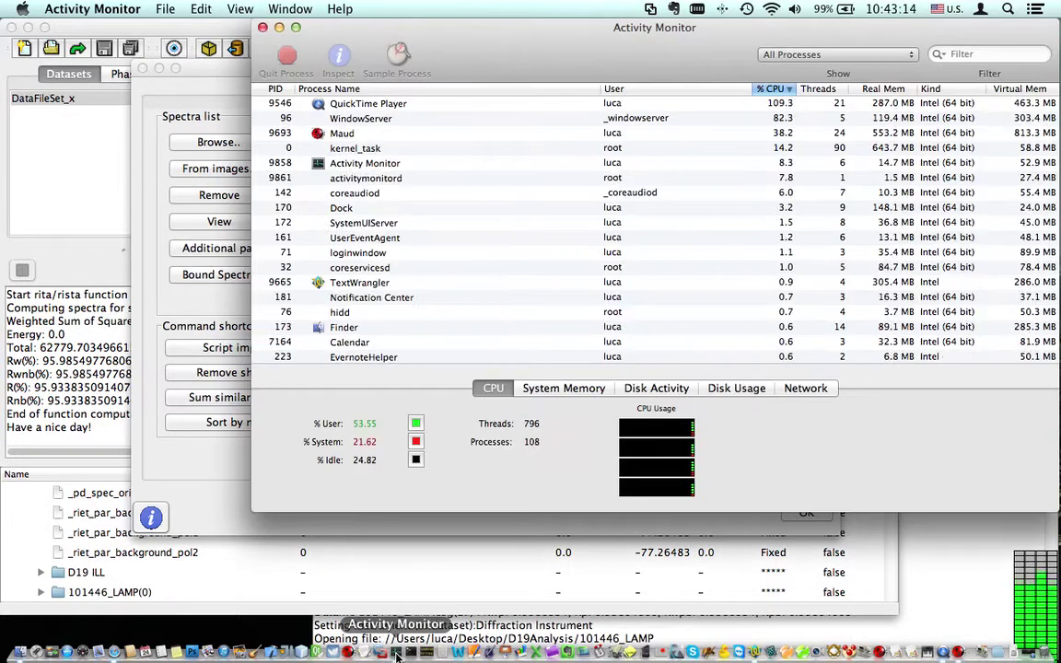
pyautogui.moveTo(538, 39); pyautogui.dragTo(469, 58)
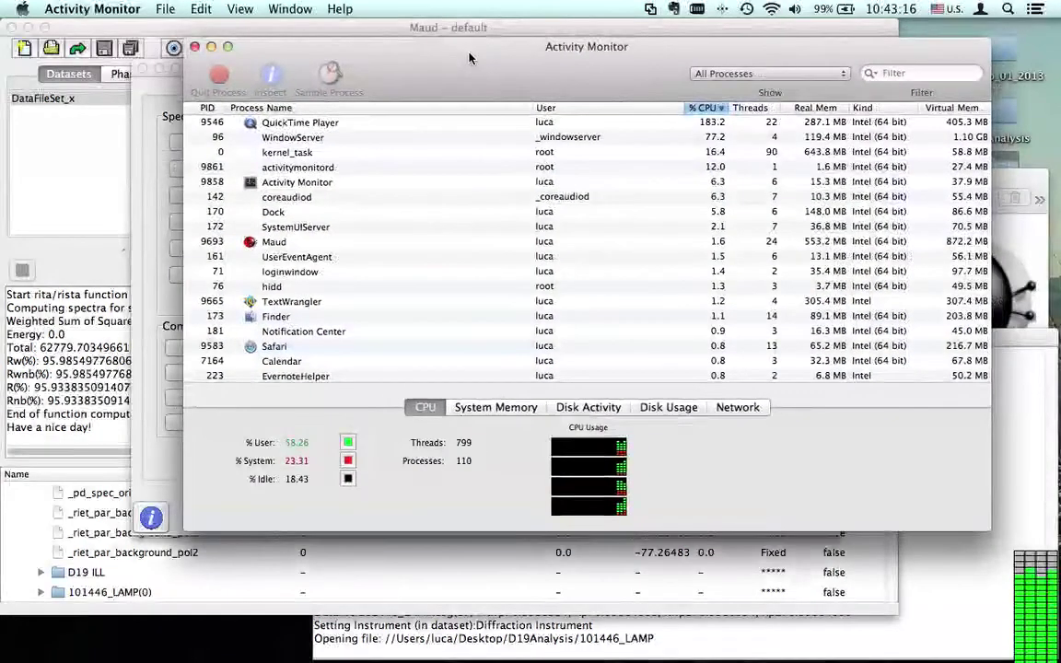
pyautogui.click(110, 10)
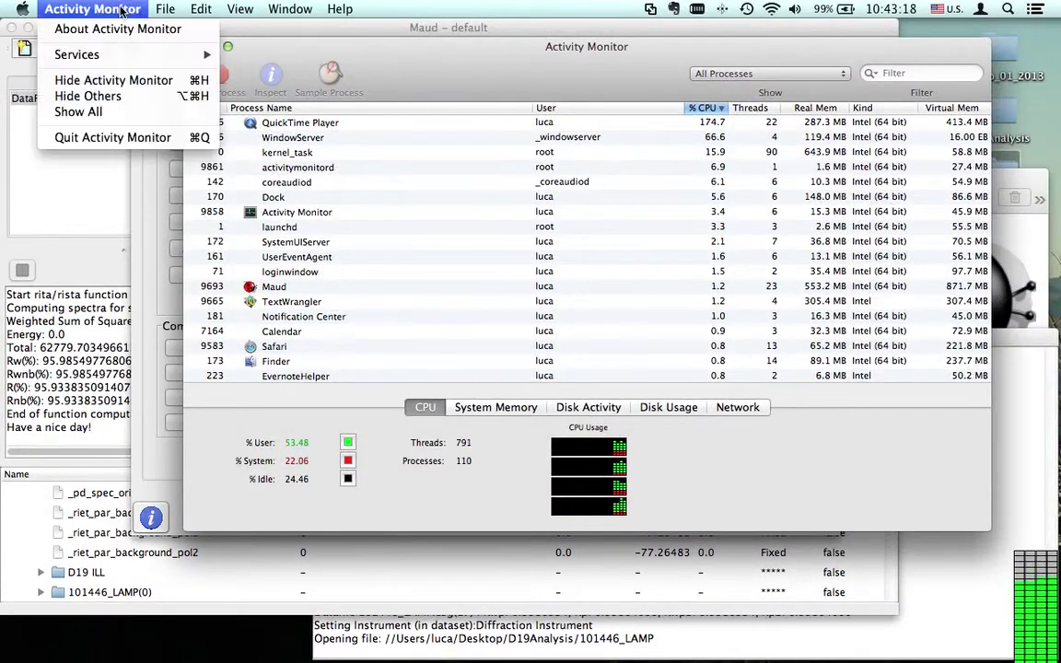
pyautogui.click(131, 138)
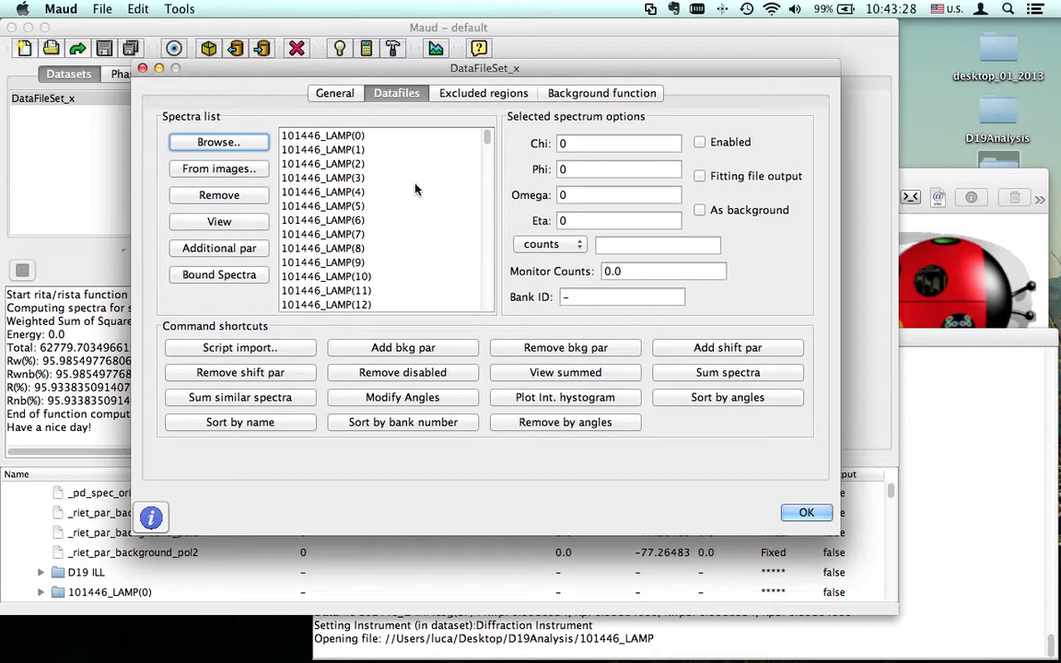
# Step: Examine the loaded spectra list and compare the angles and enabled state of 101446_LAMP(0), (6) and (4)
pyautogui.click(355, 137)
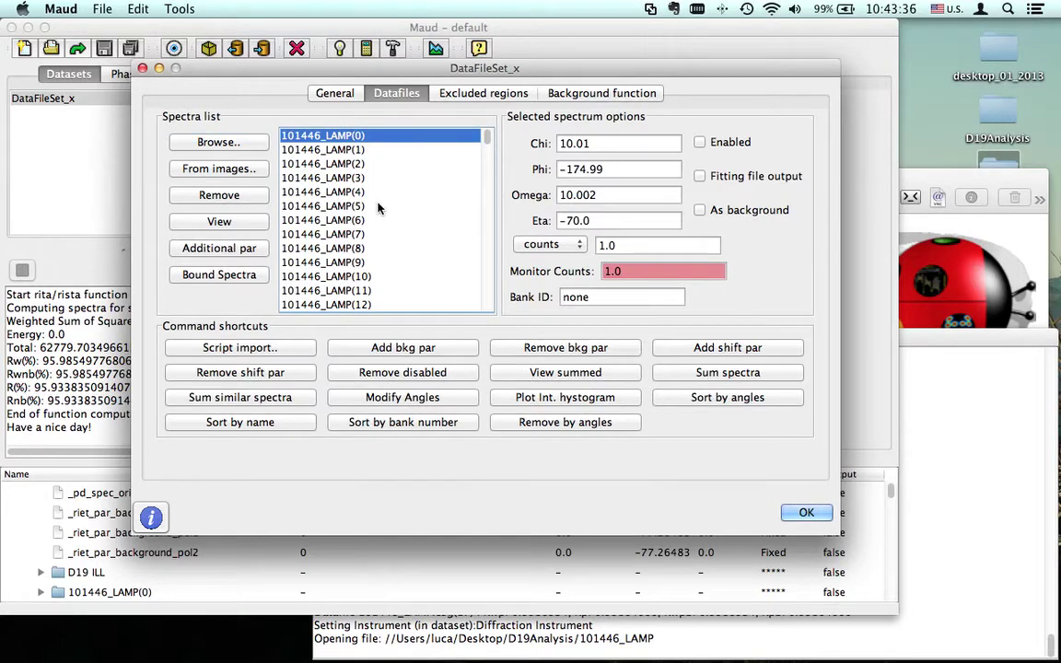
pyautogui.scroll(-3, 377, 210)
pyautogui.scroll(-6, 378, 210)
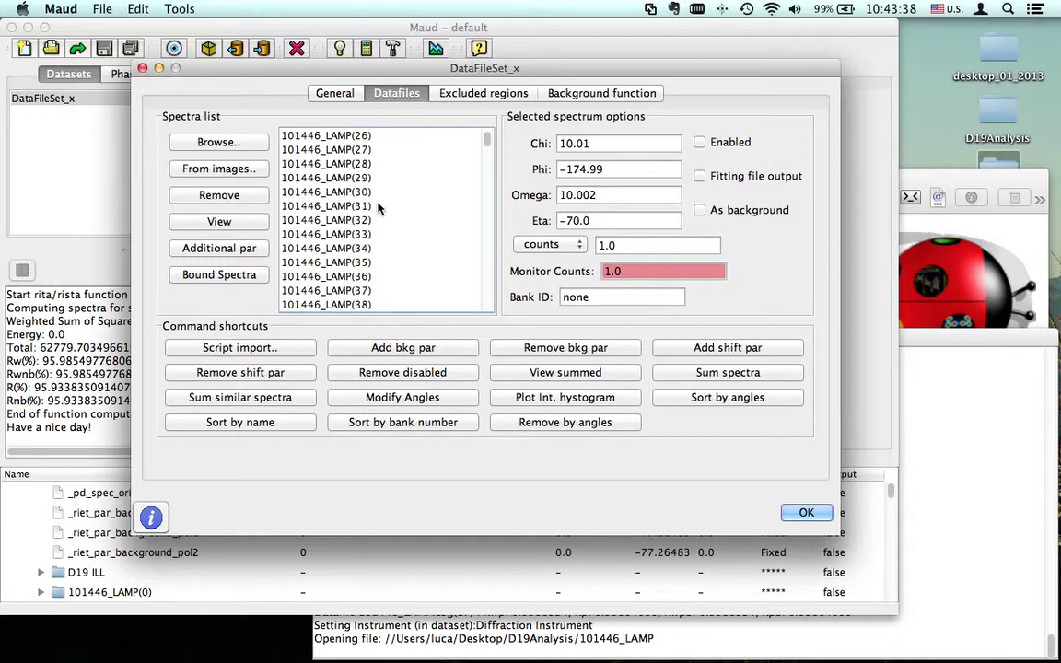
pyautogui.scroll(9, 378, 209)
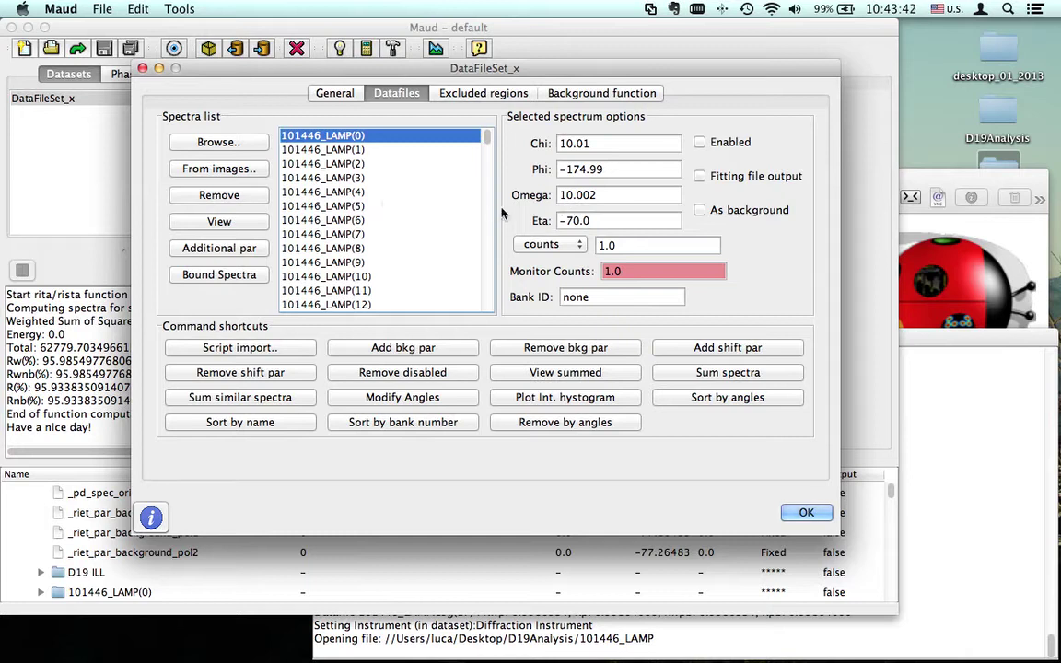
pyautogui.click(367, 220)
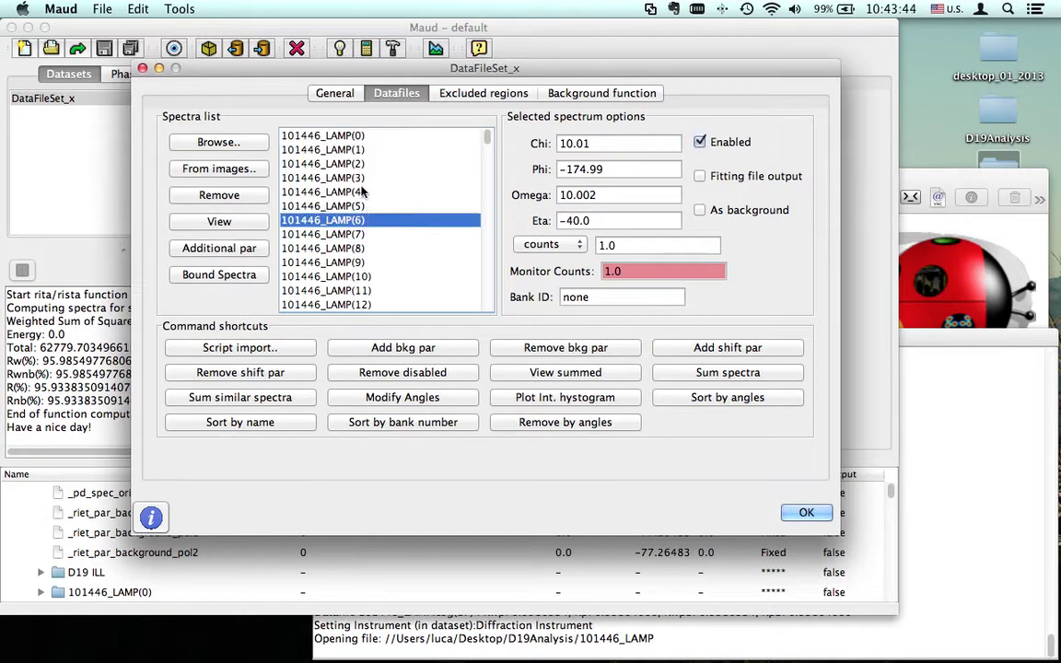
pyautogui.click(366, 192)
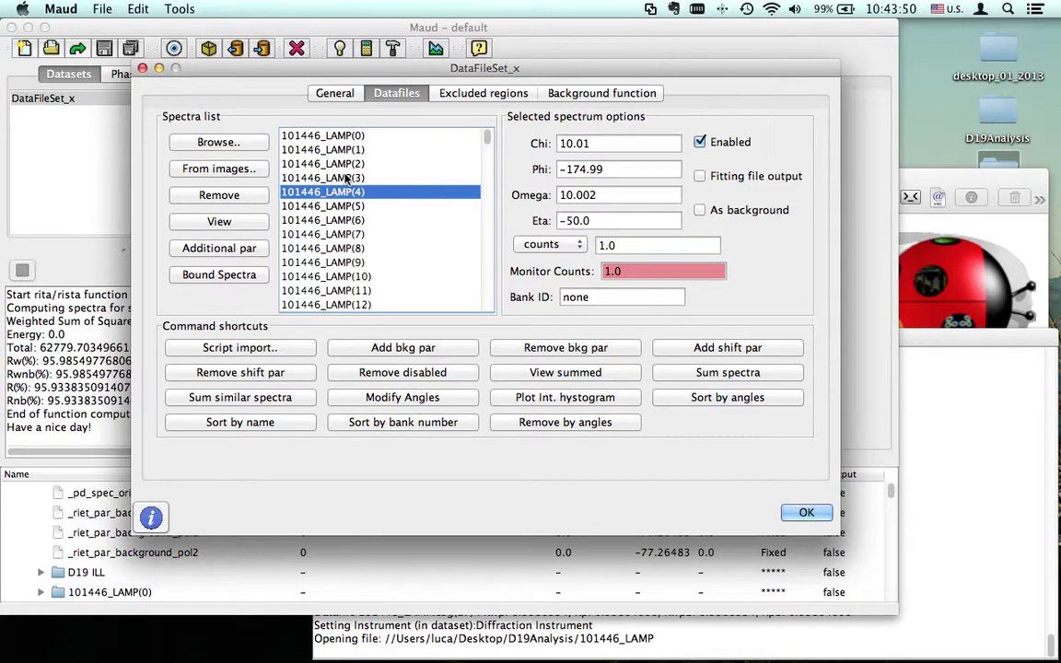
# Step: Check the image center and detector distance in the D19 ILL angular calibration, and close the instrument and dataset editors
pyautogui.click(321, 92)
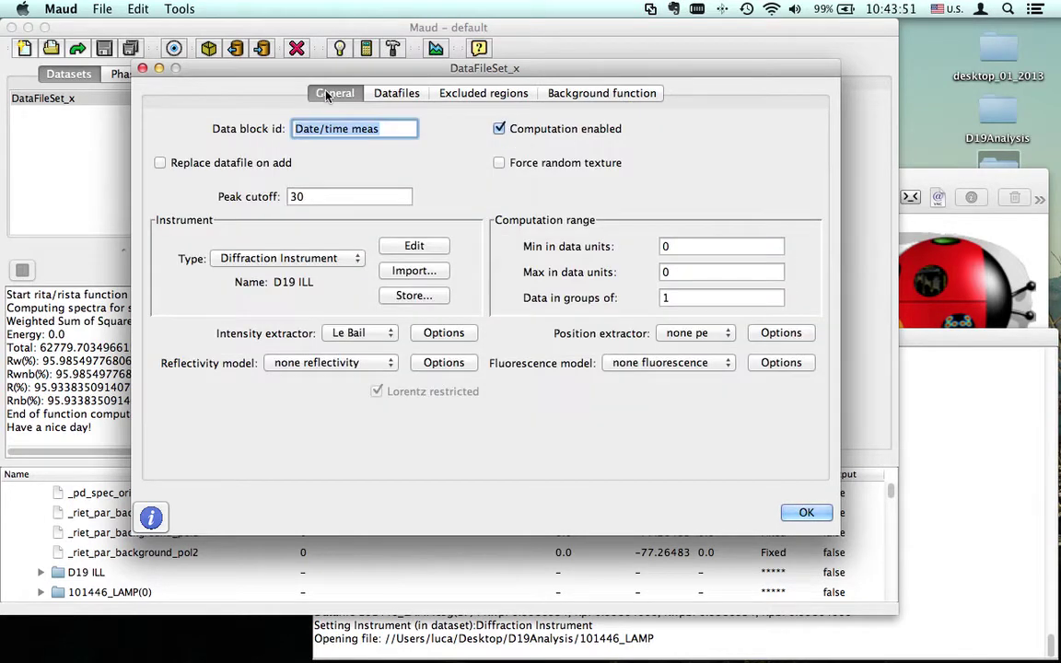
pyautogui.click(391, 246)
pyautogui.click(476, 180)
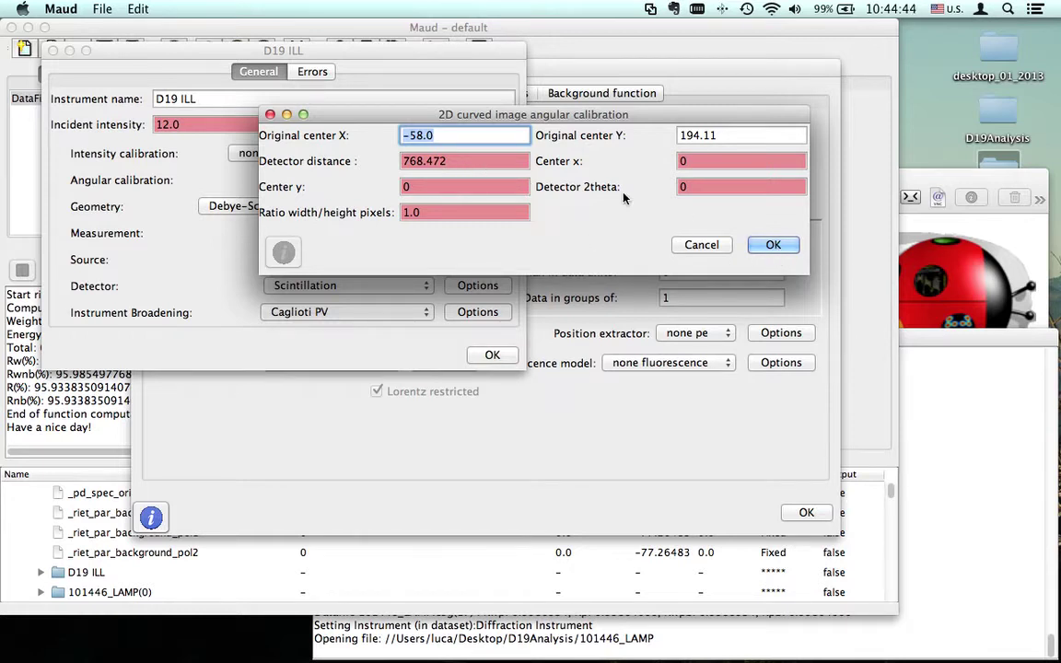
pyautogui.click(445, 136)
pyautogui.click(734, 136)
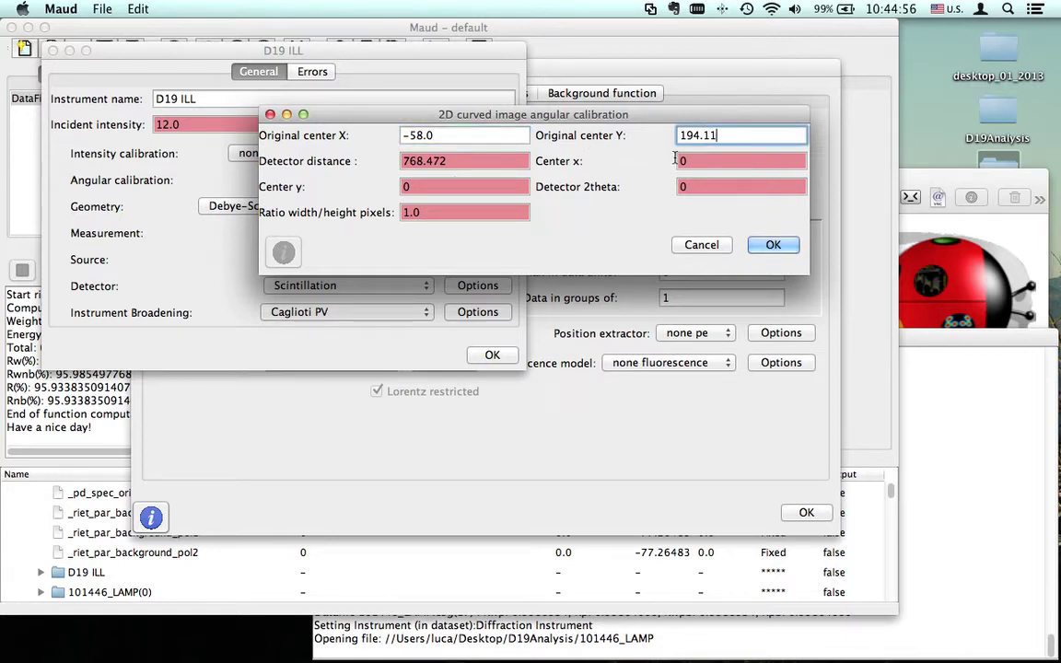
pyautogui.click(773, 244)
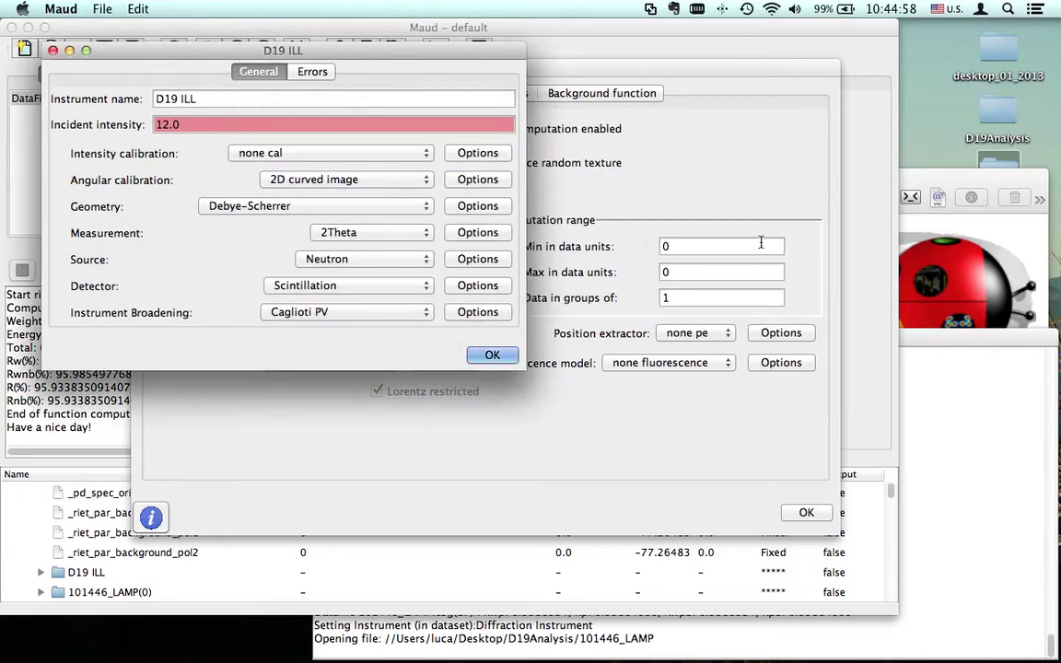
pyautogui.click(489, 358)
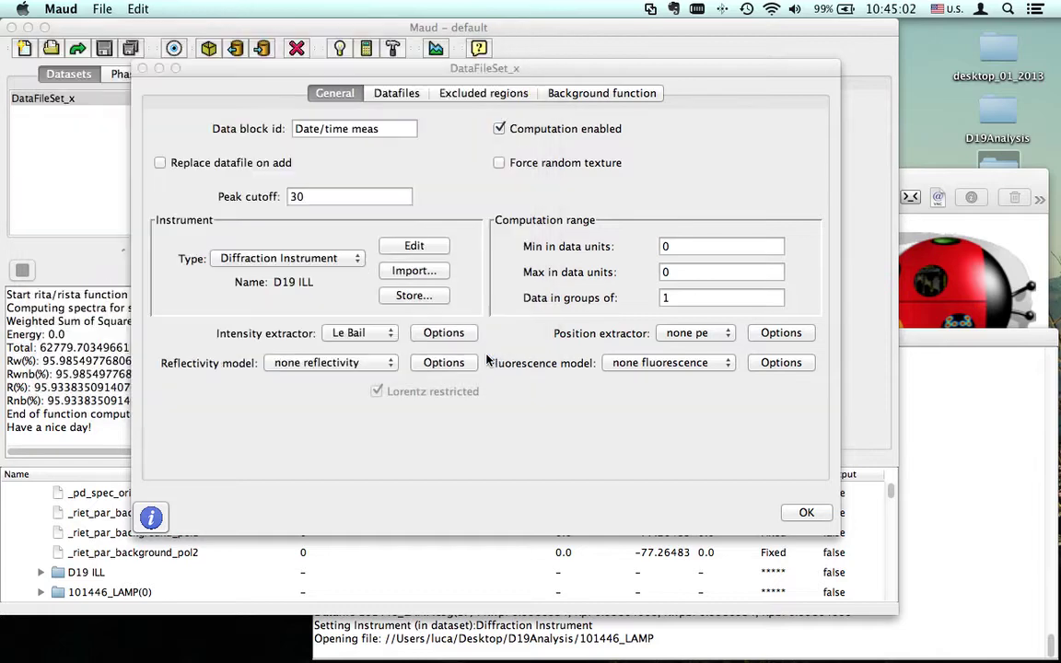
pyautogui.click(807, 514)
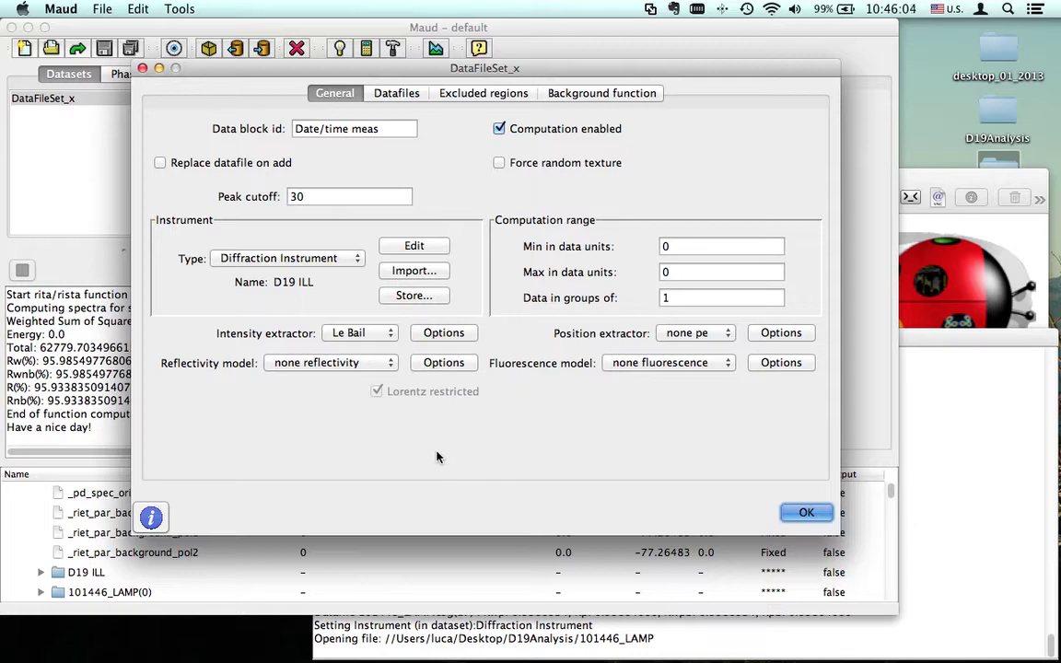
pyautogui.press('Return')
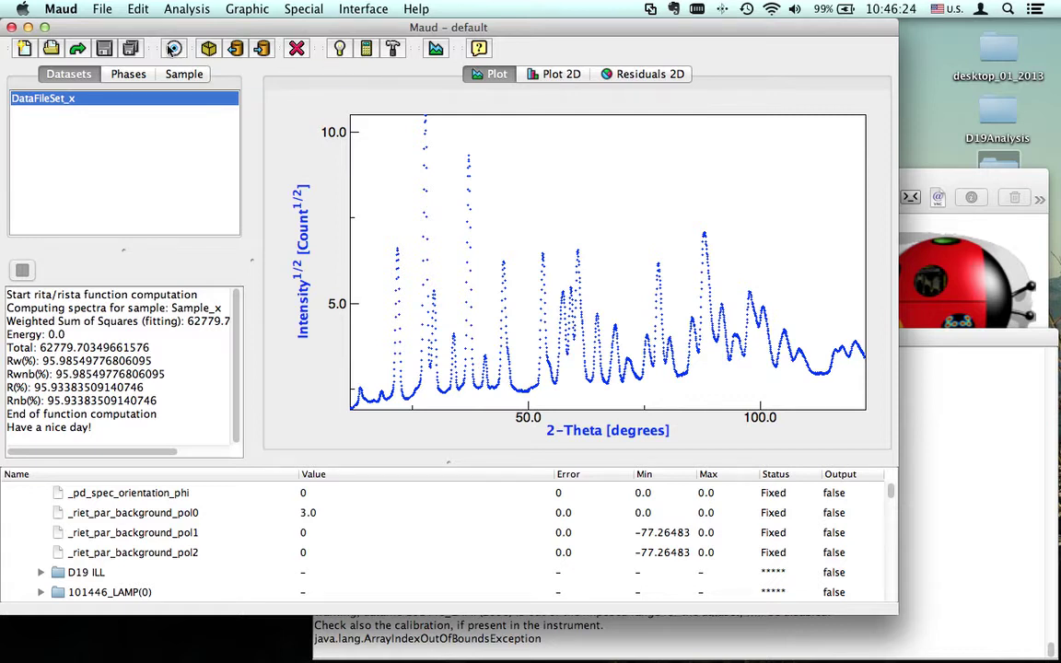
# Step: Show the 2D plot of the measured spectra, zoom in on spectra about 540 to 590, and restore the full range
pyautogui.click(567, 81)
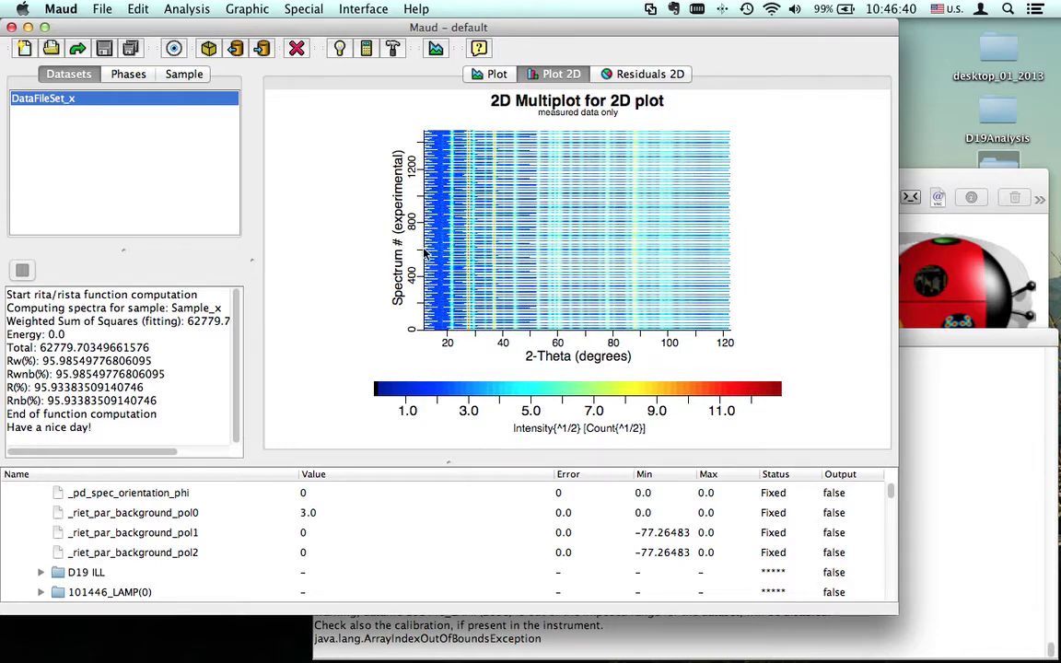
pyautogui.moveTo(422, 247); pyautogui.dragTo(734, 262)
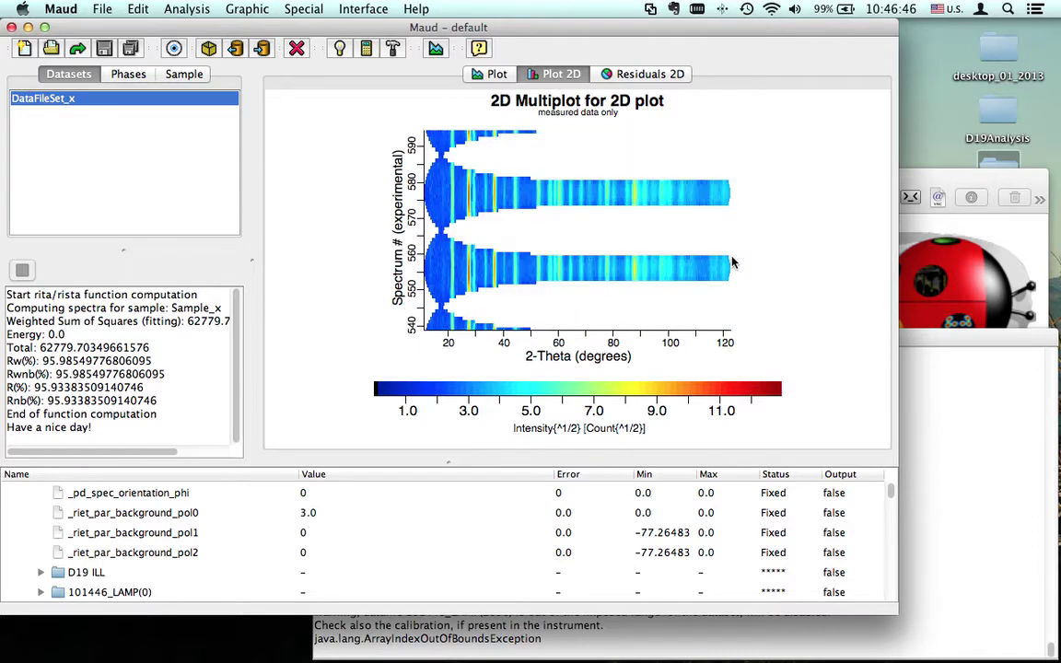
pyautogui.click(481, 231)
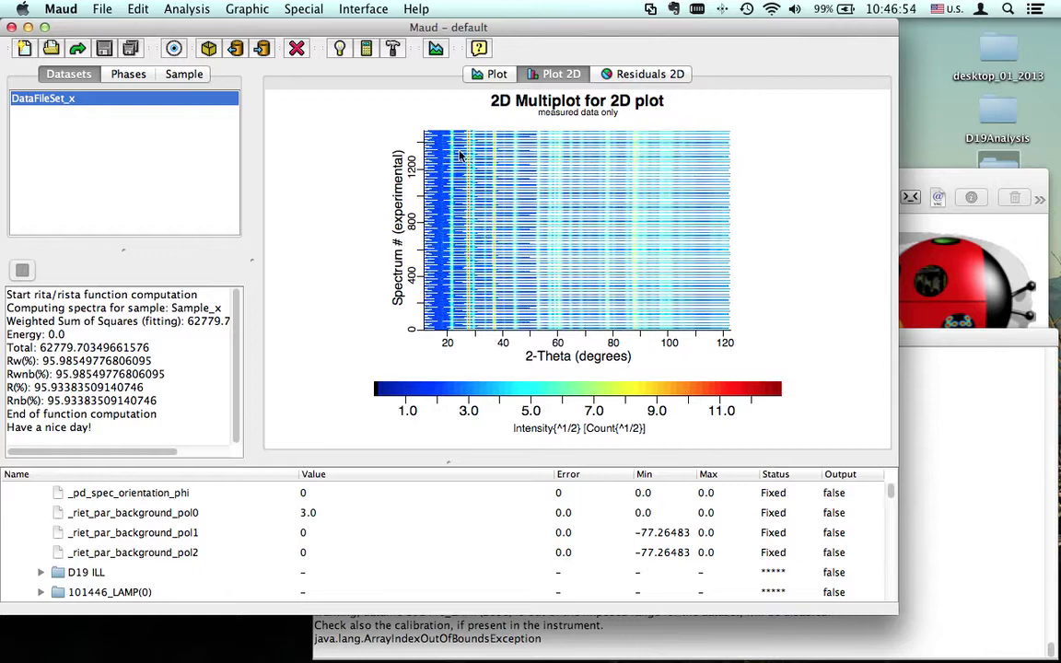
# Step: Open the dataset's spectra list and sort it by angles with priority order eta, omega, chi, phi
pyautogui.click(174, 51)
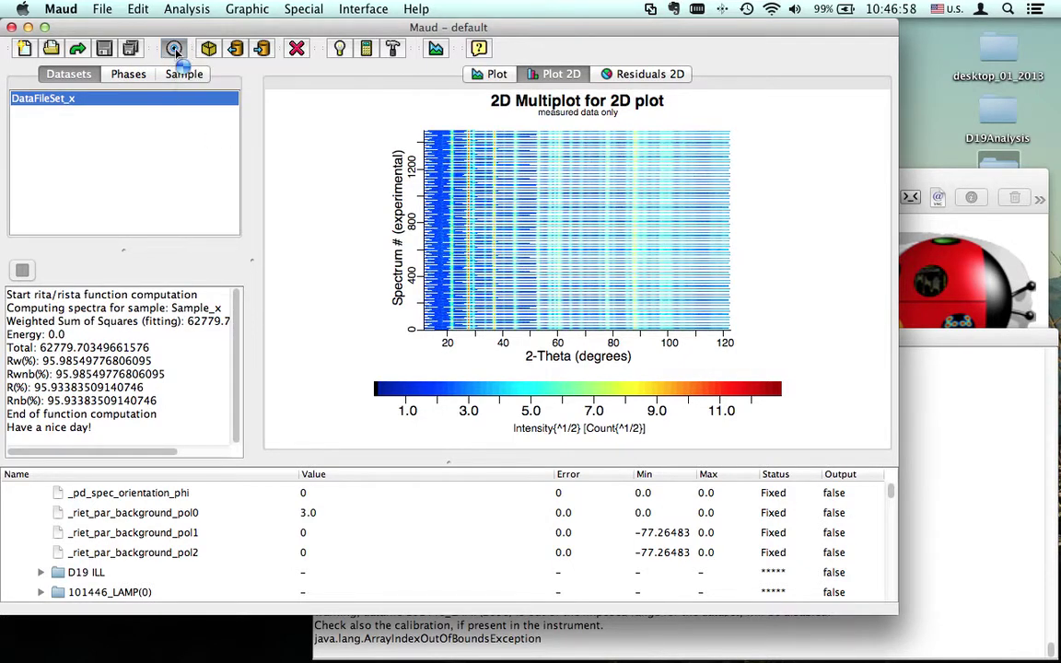
pyautogui.click(395, 95)
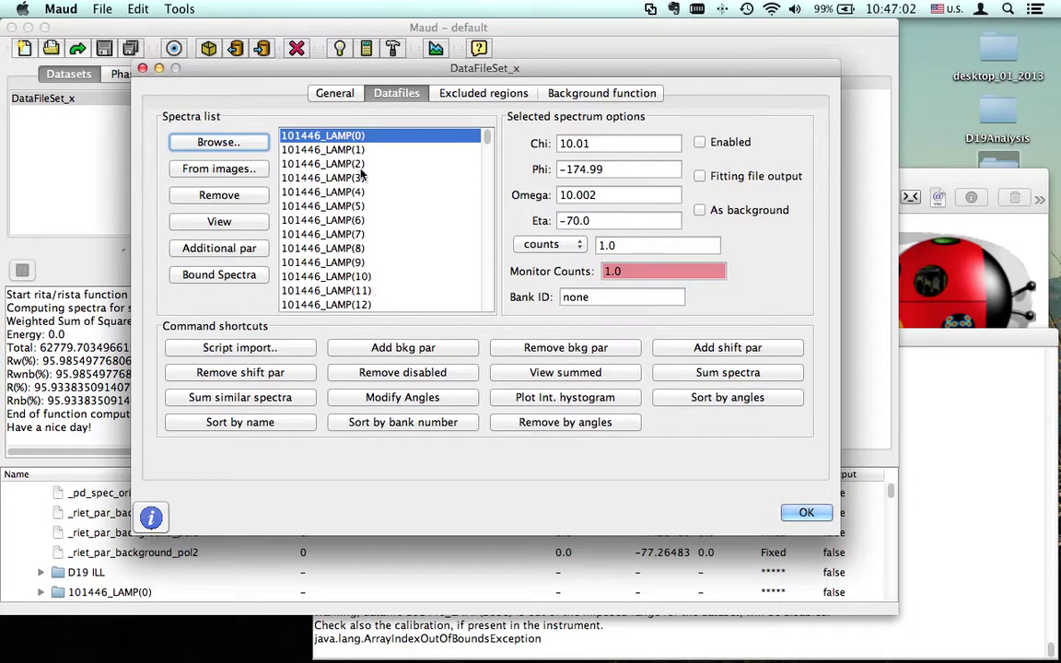
pyautogui.click(693, 399)
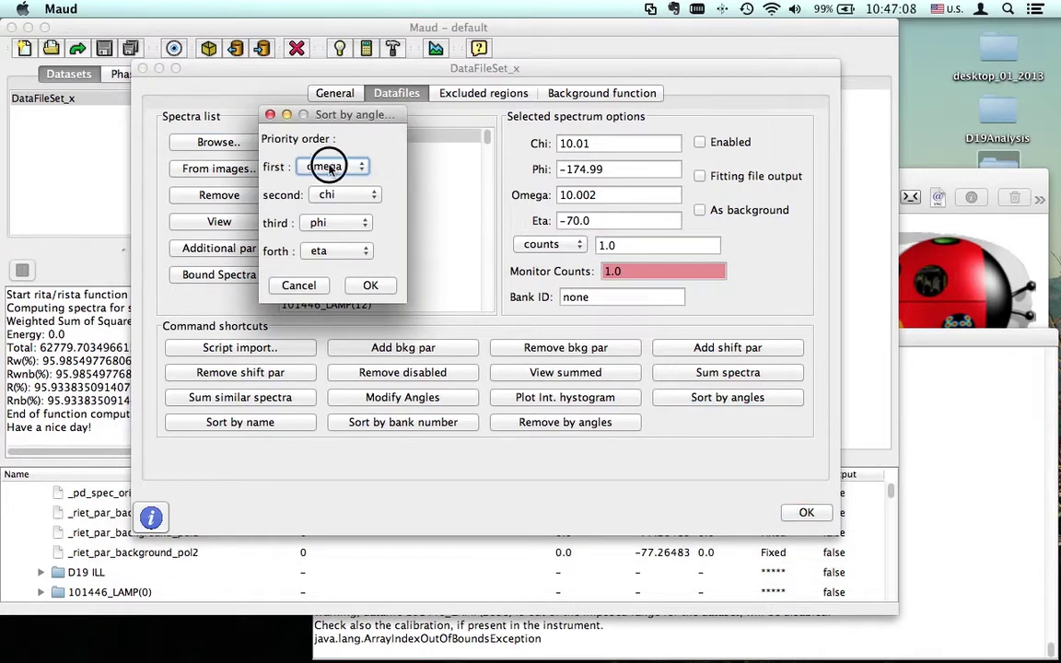
pyautogui.click(332, 166)
pyautogui.click(329, 212)
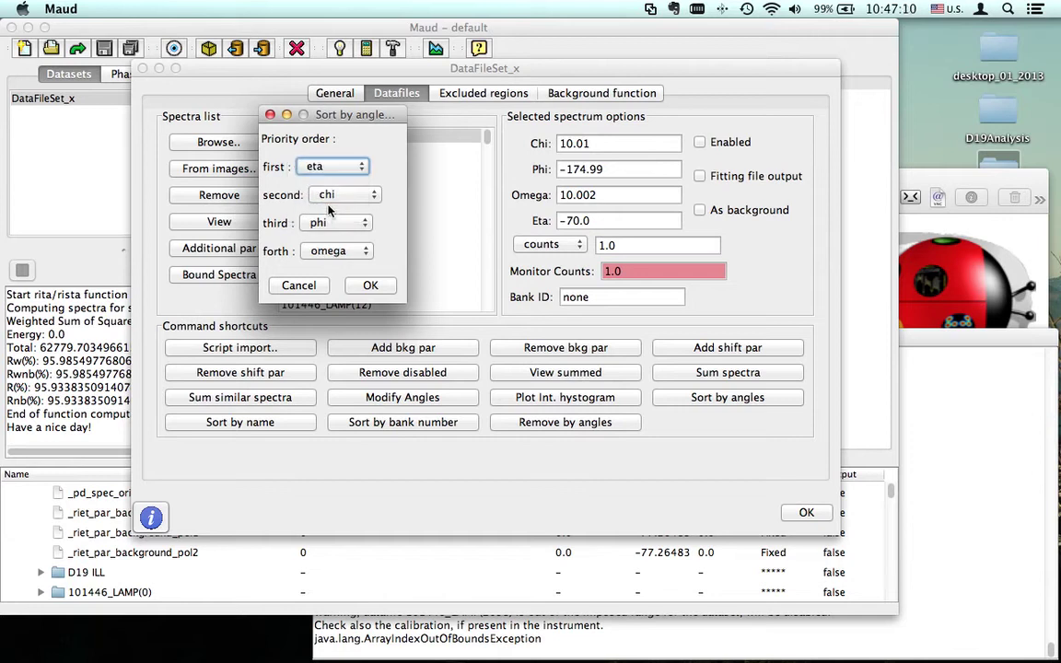
pyautogui.click(334, 192)
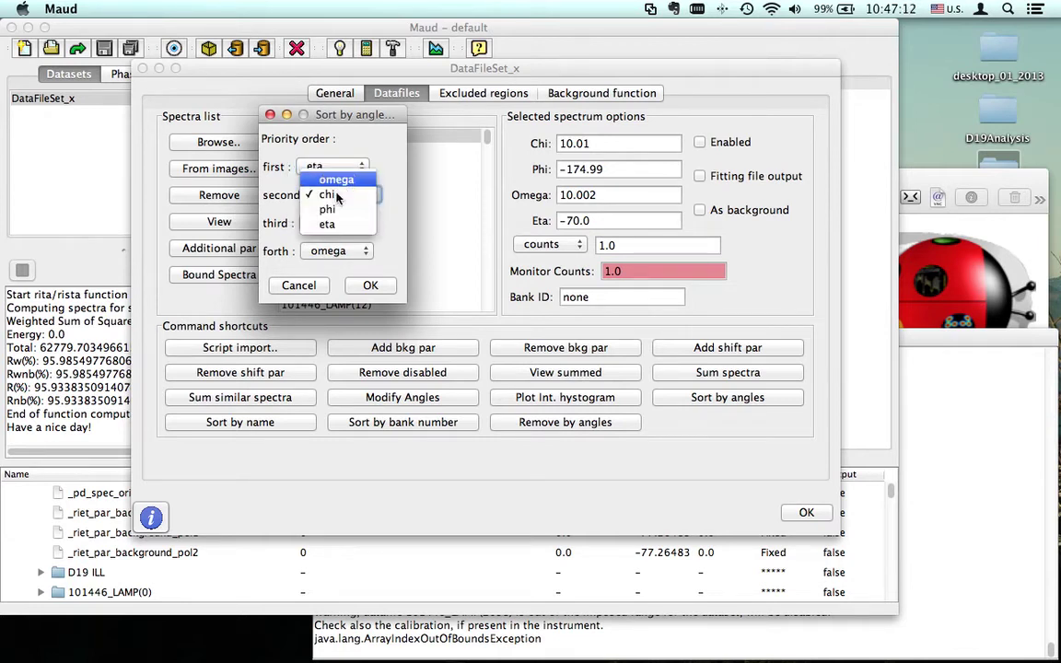
pyautogui.click(335, 179)
pyautogui.click(334, 222)
pyautogui.click(333, 210)
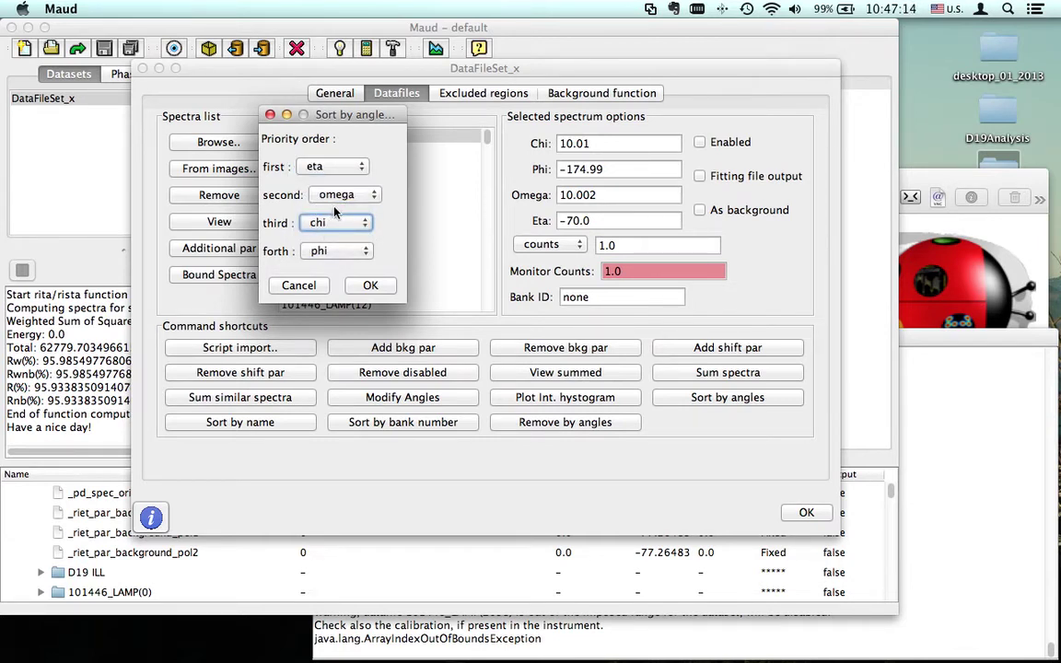
pyautogui.click(368, 286)
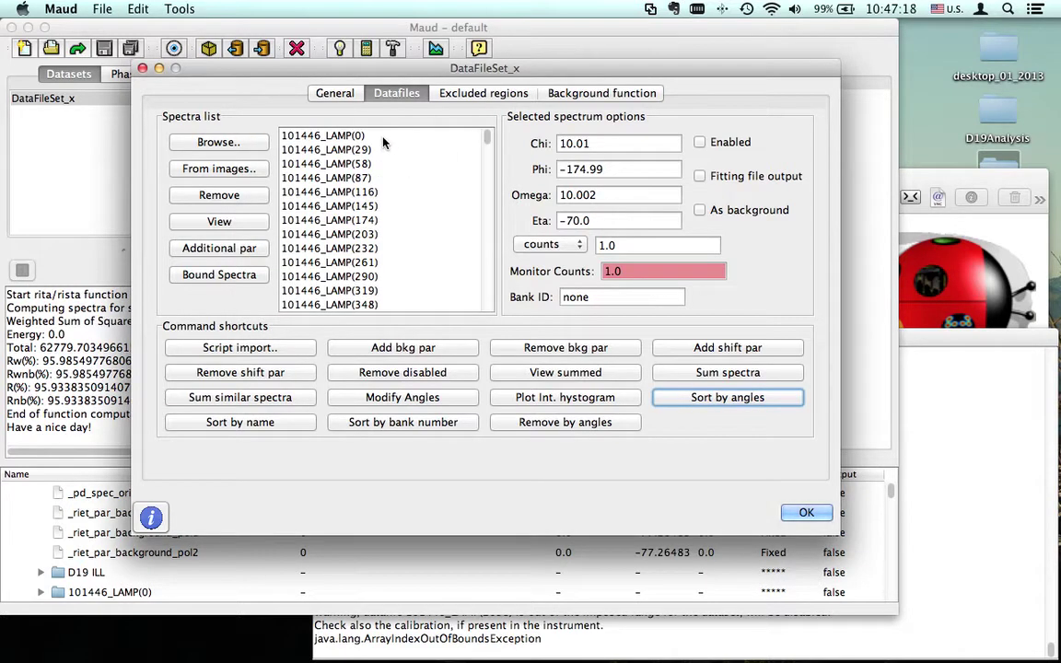
# Step: Check the angles of the first spectra in the sorted list and remove all disabled datafiles
pyautogui.click(386, 138)
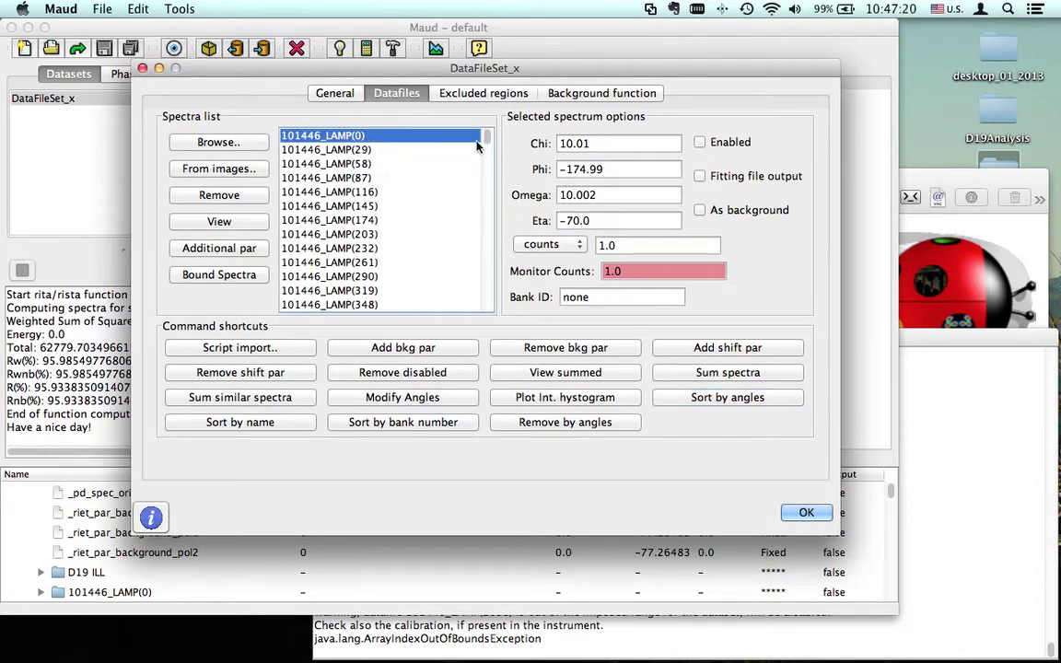
pyautogui.click(350, 152)
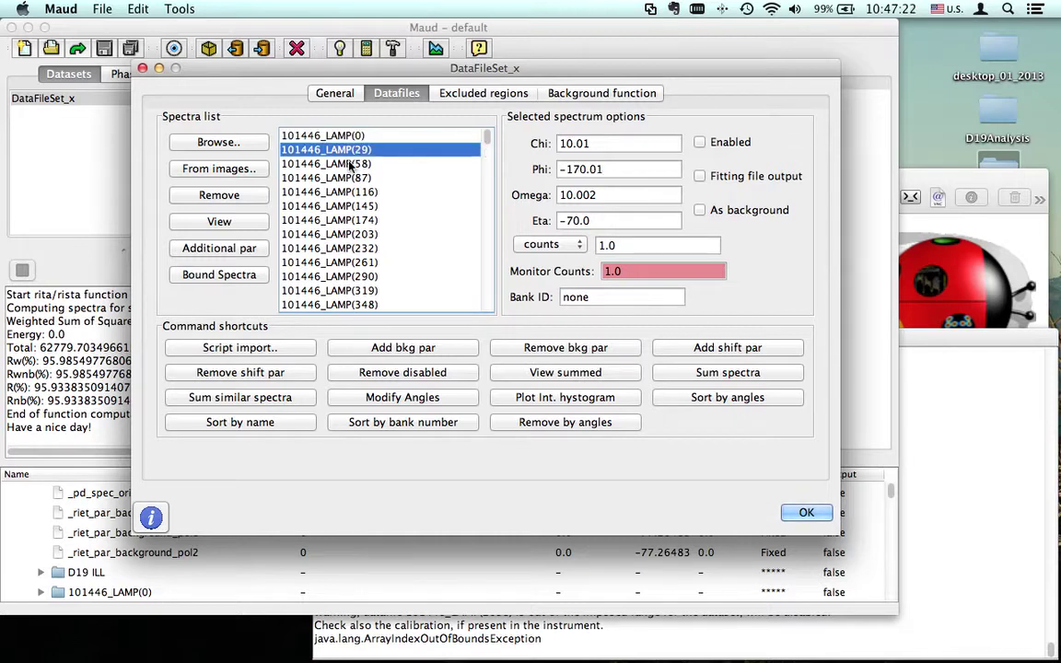
pyautogui.click(348, 177)
pyautogui.click(348, 201)
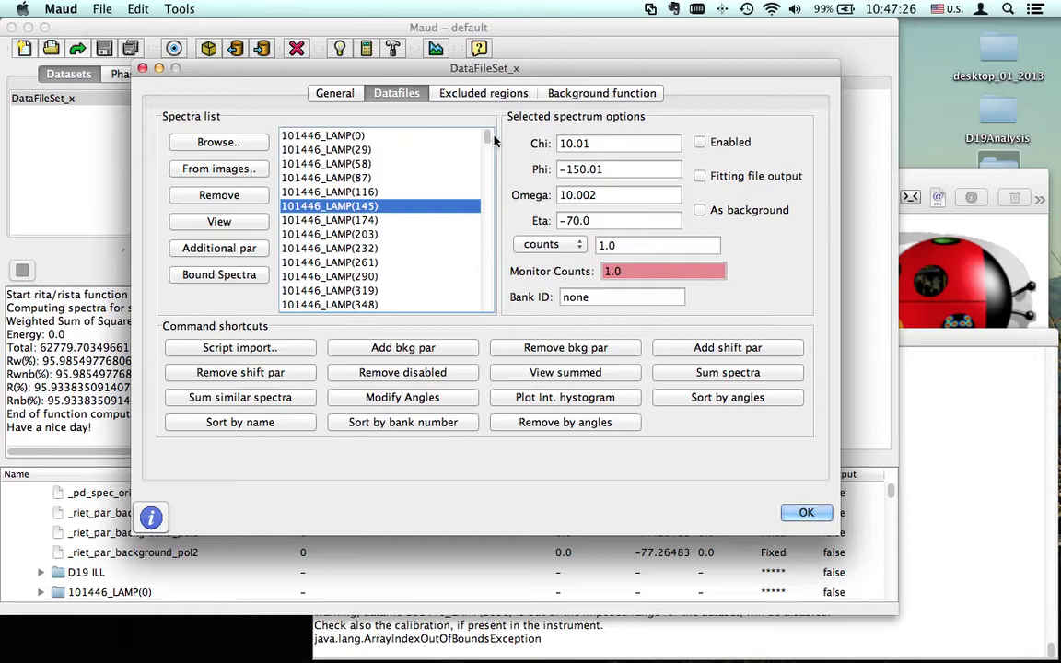
pyautogui.click(378, 373)
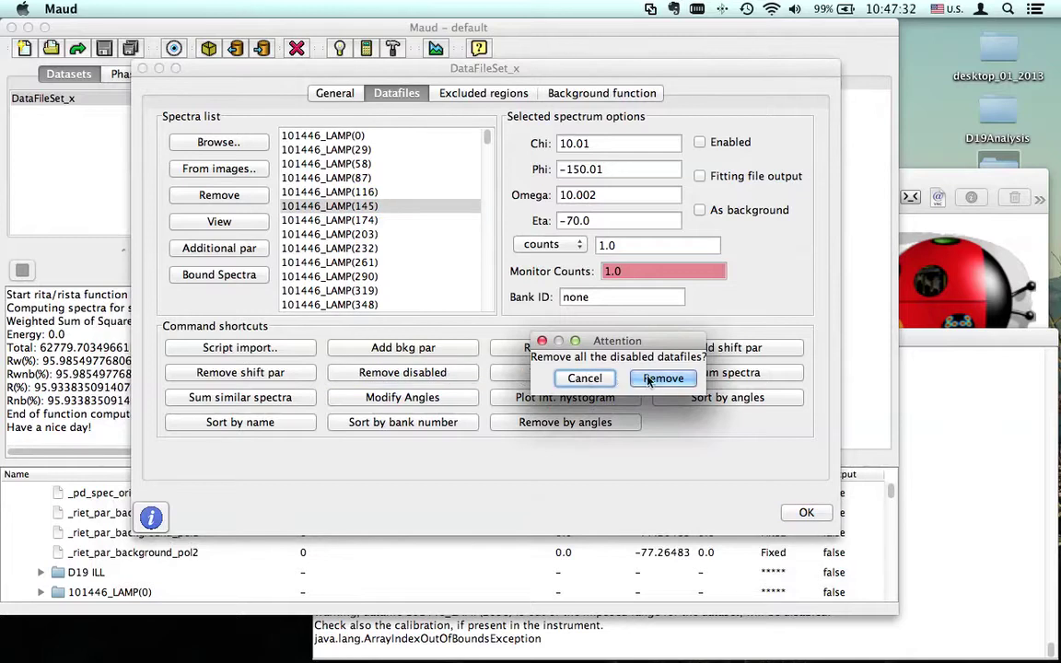
pyautogui.click(662, 378)
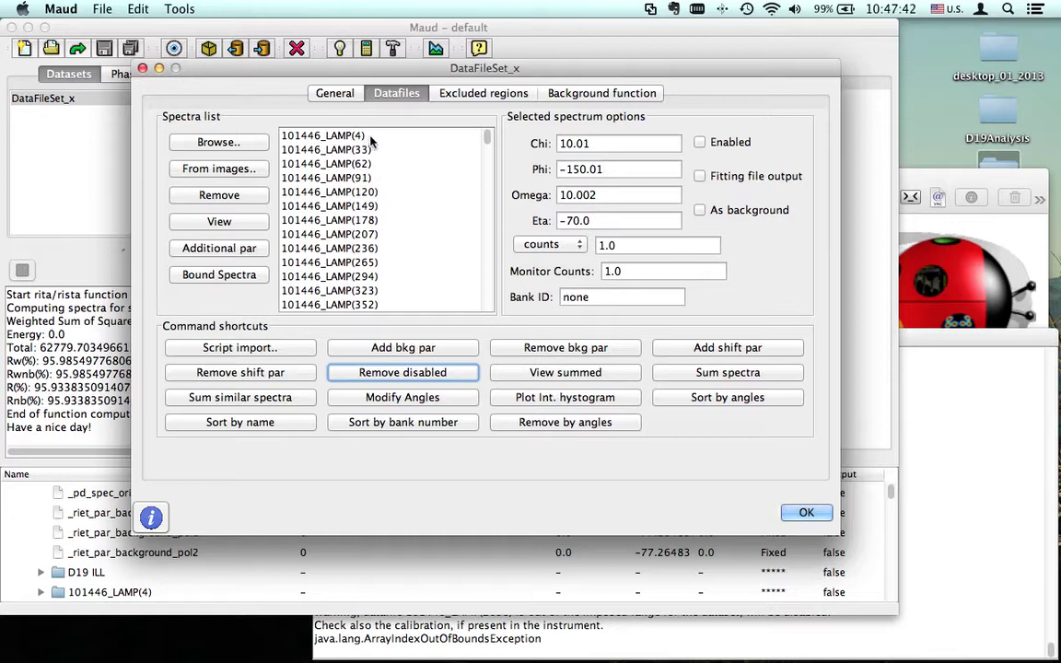
# Step: Check the eta angles near the start of the list and remove the spectra from 101446_LAMP(4) through 101446_LAMP(2036)
pyautogui.click(370, 136)
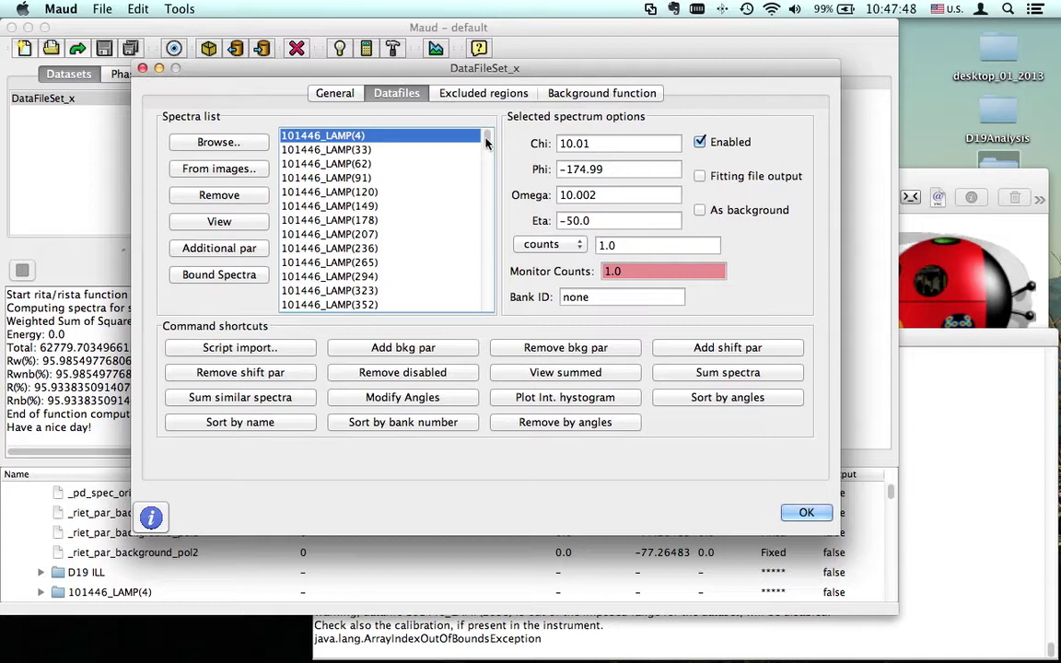
pyautogui.press('Down')
pyautogui.press('Down')
pyautogui.press('Down')
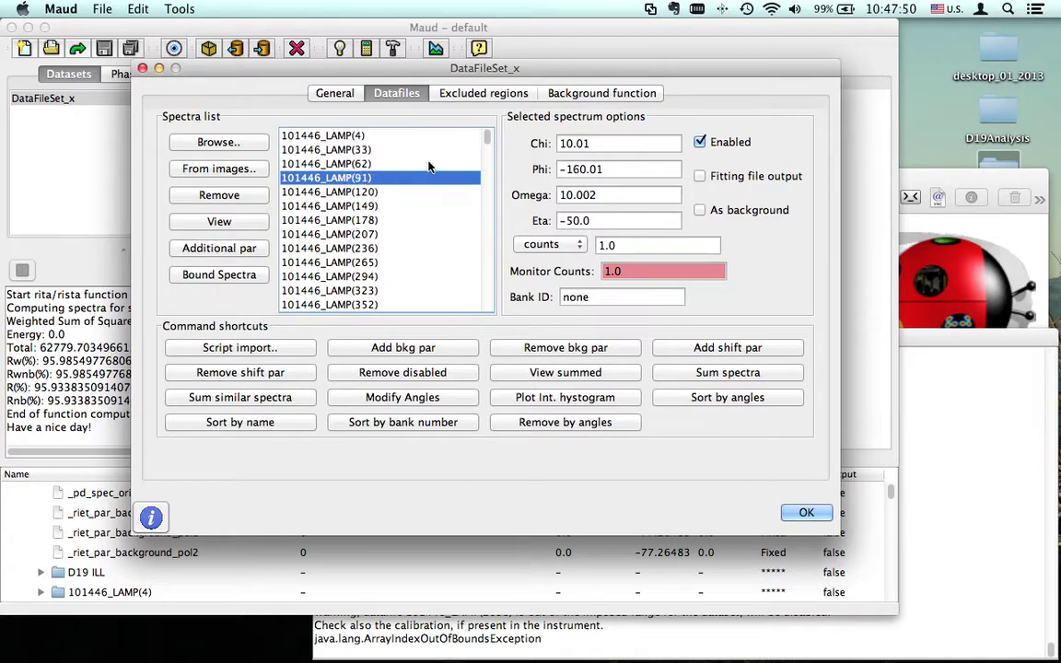
pyautogui.moveTo(486, 136); pyautogui.dragTo(488, 164)
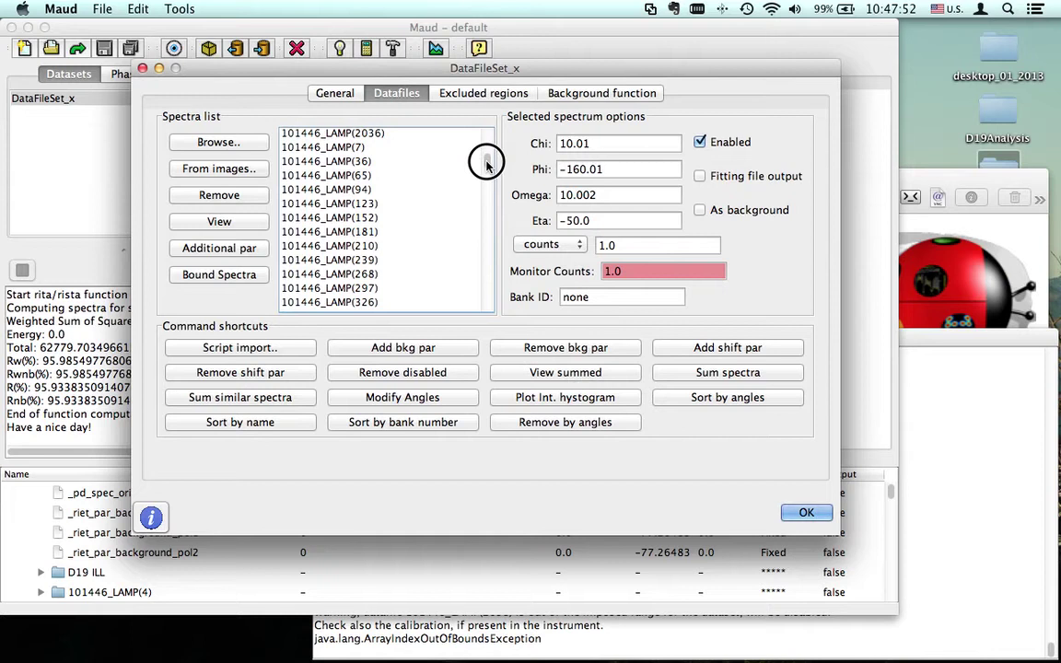
pyautogui.click(389, 148)
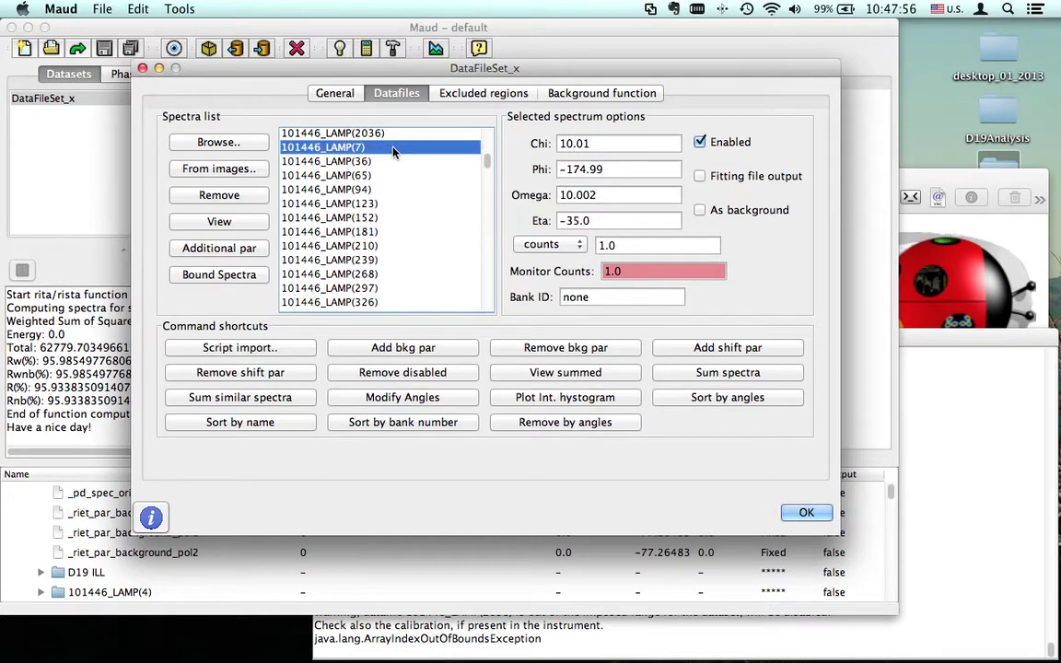
pyautogui.scroll(1, 392, 152)
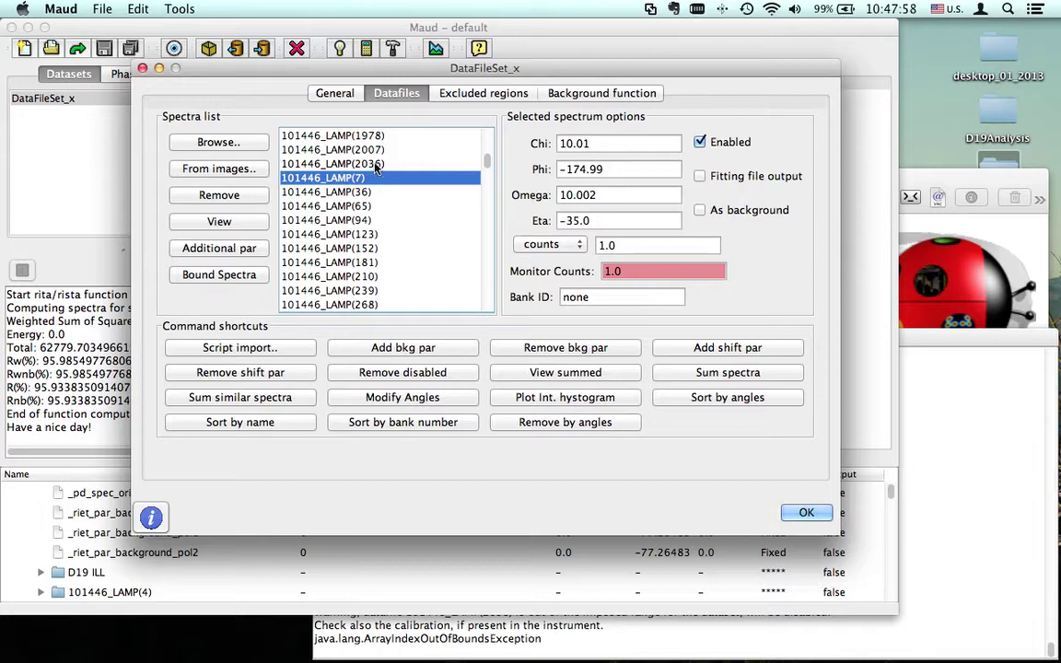
pyautogui.click(340, 163)
pyautogui.moveTo(485, 166); pyautogui.dragTo(490, 125)
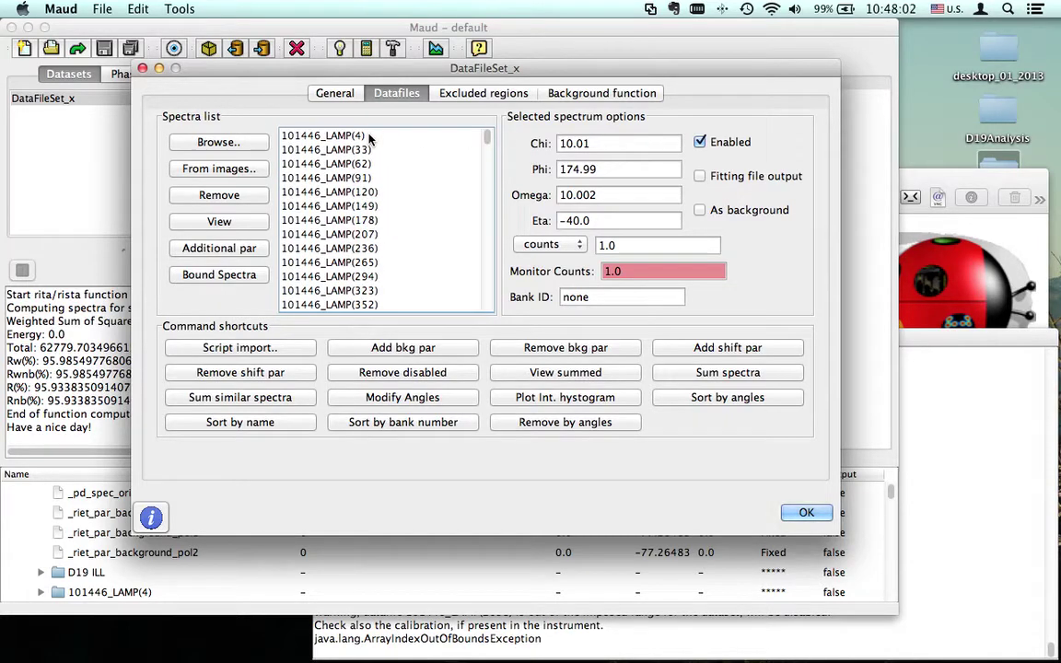
pyautogui.press('super+a')
pyautogui.click(226, 197)
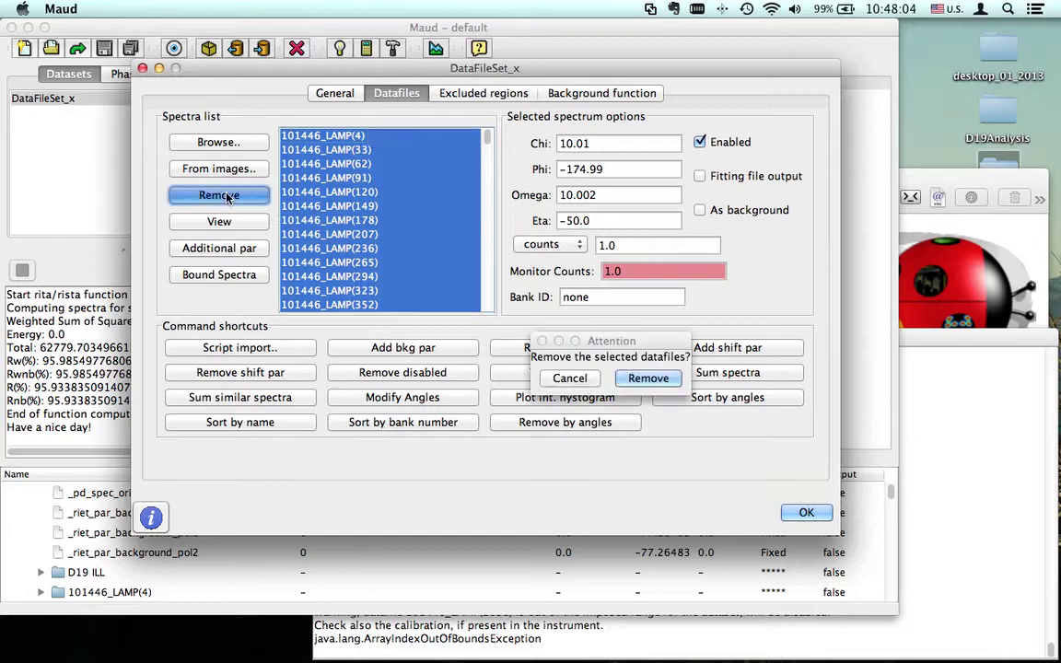
pyautogui.click(647, 381)
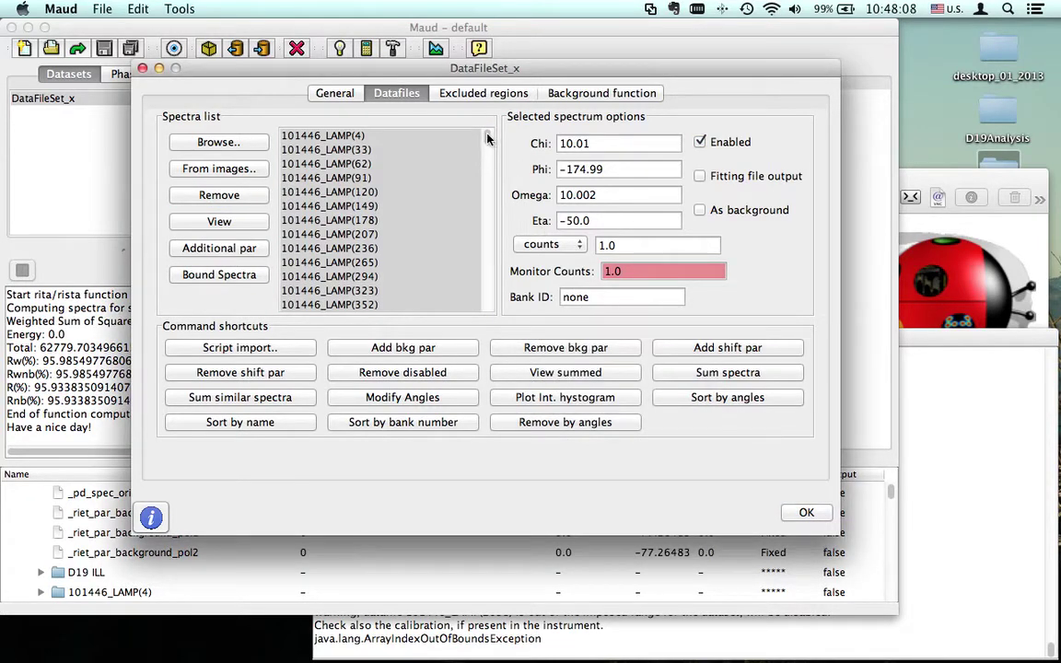
# Step: Remove the spectra from 101446_LAMP(22) through 101446_LAMP(2054), and check the angles of the last spectrum left in the list
pyautogui.moveTo(489, 138); pyautogui.dragTo(466, 275)
pyautogui.click(378, 304)
pyautogui.click(362, 229)
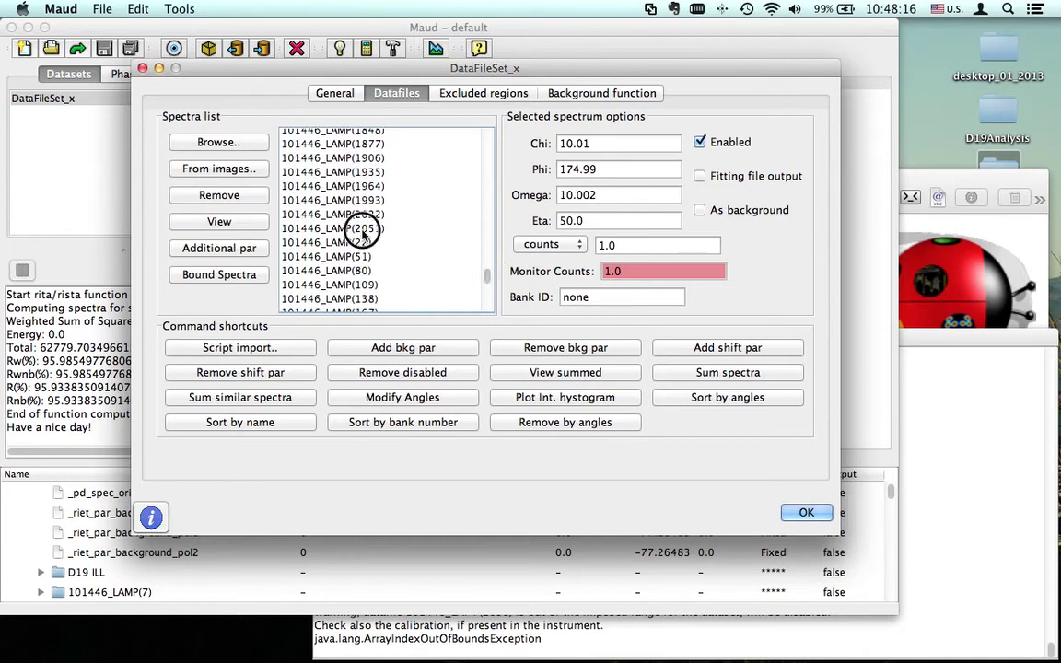
pyautogui.doubleClick(361, 243)
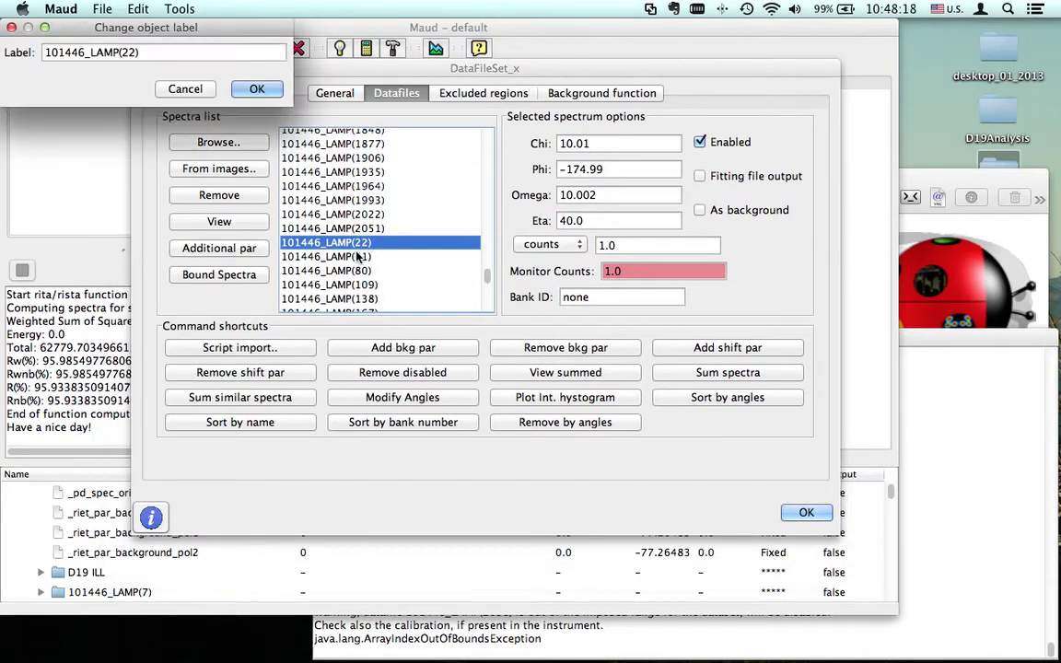
pyautogui.click(257, 89)
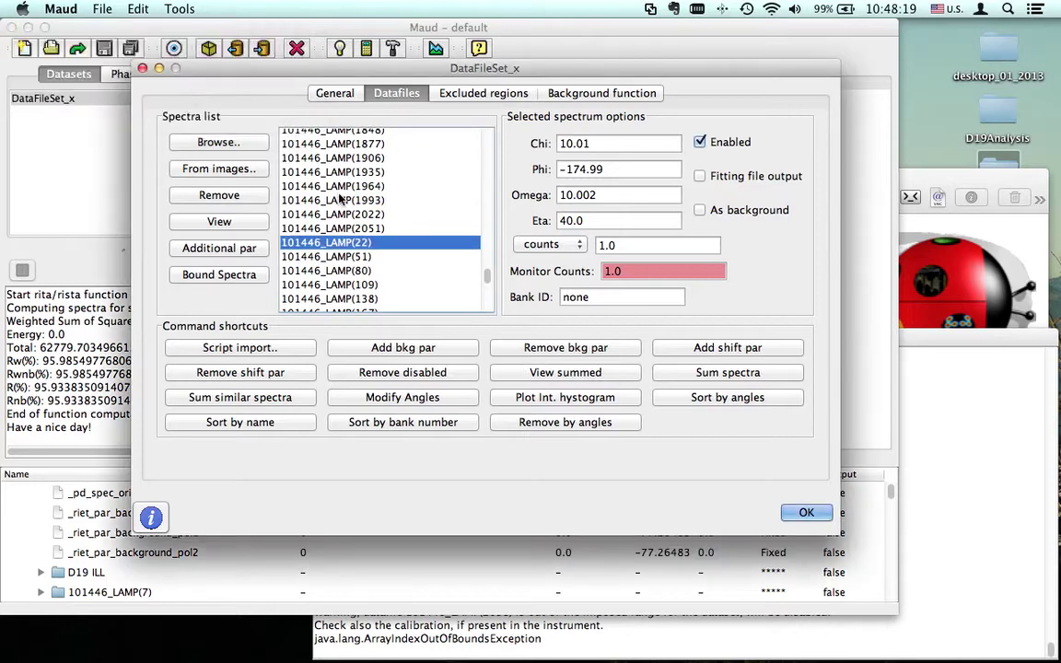
pyautogui.click(350, 257)
pyautogui.click(323, 241)
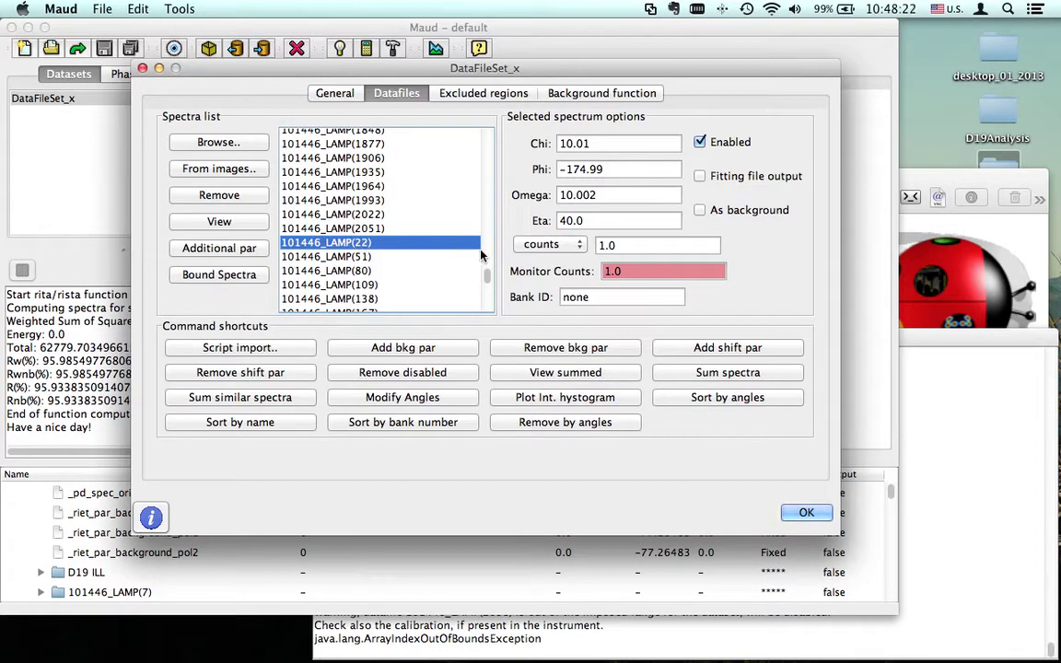
pyautogui.moveTo(487, 281); pyautogui.dragTo(411, 304)
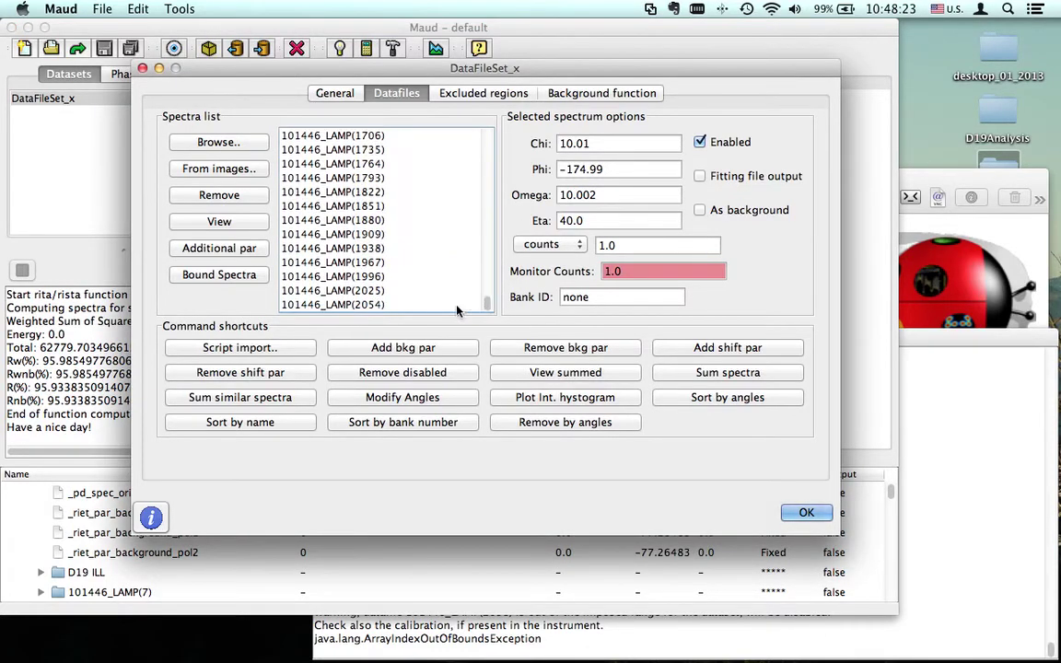
pyautogui.keyDown('shift'); pyautogui.click(385, 305); pyautogui.keyUp('shift')
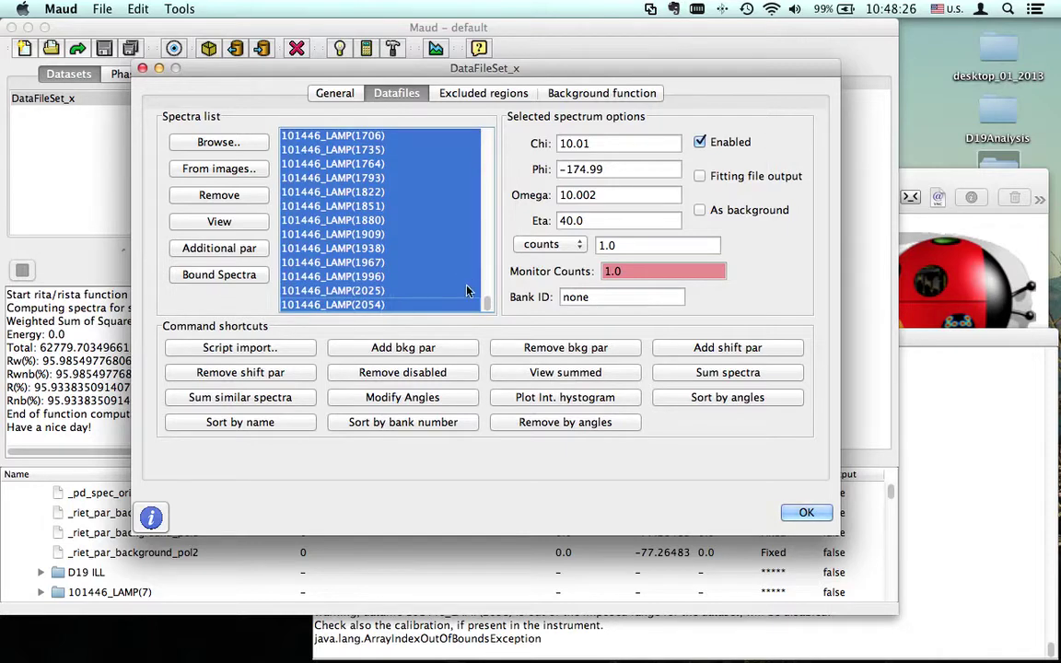
pyautogui.click(242, 196)
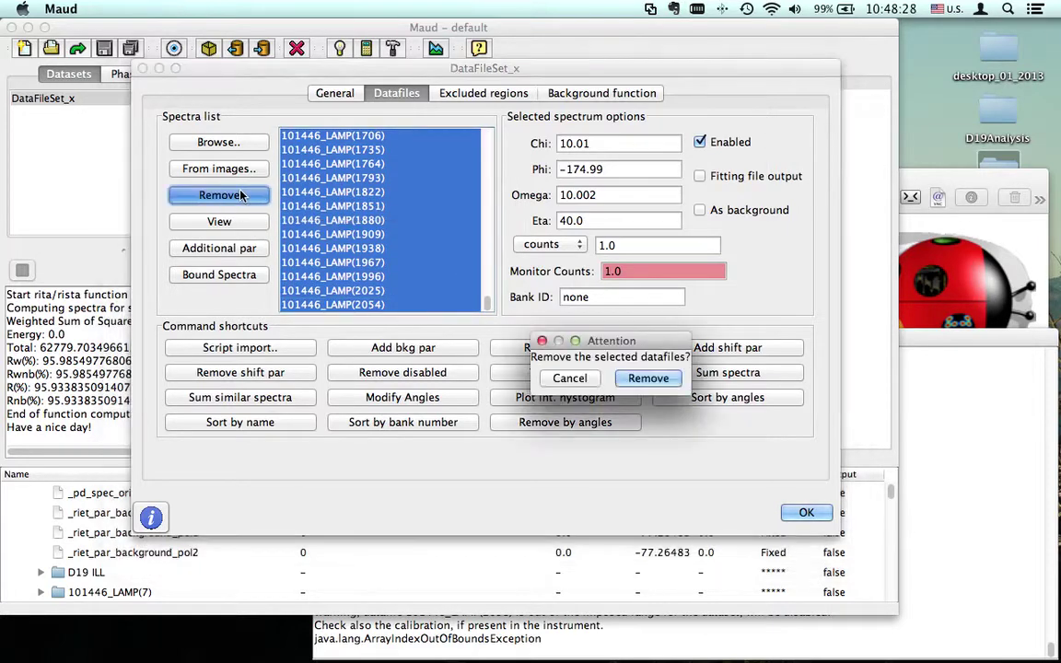
pyautogui.click(645, 379)
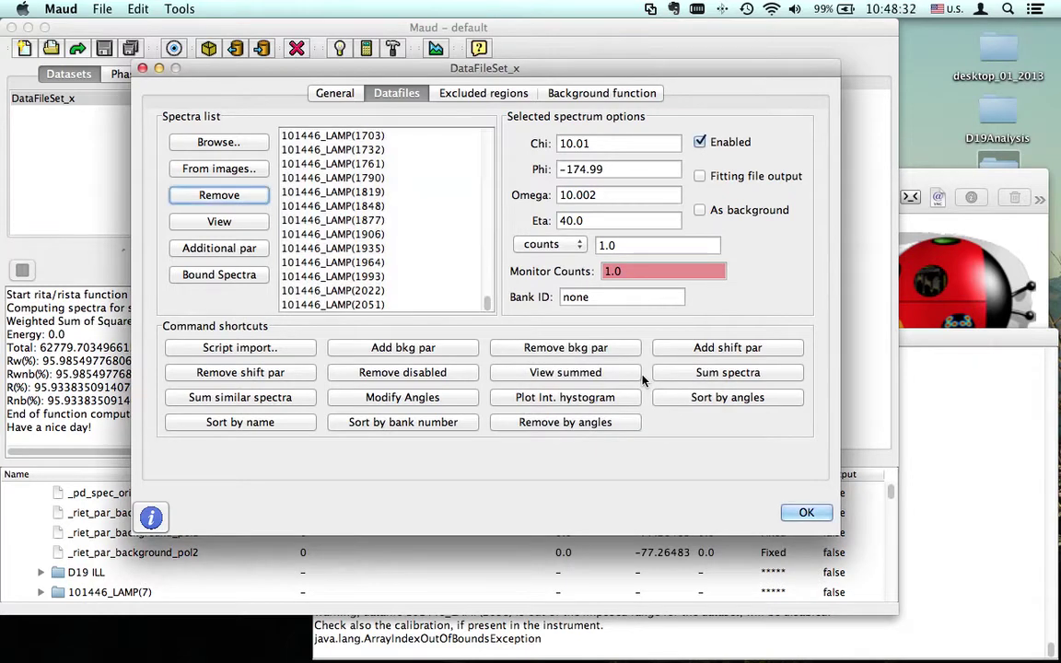
pyautogui.click(437, 308)
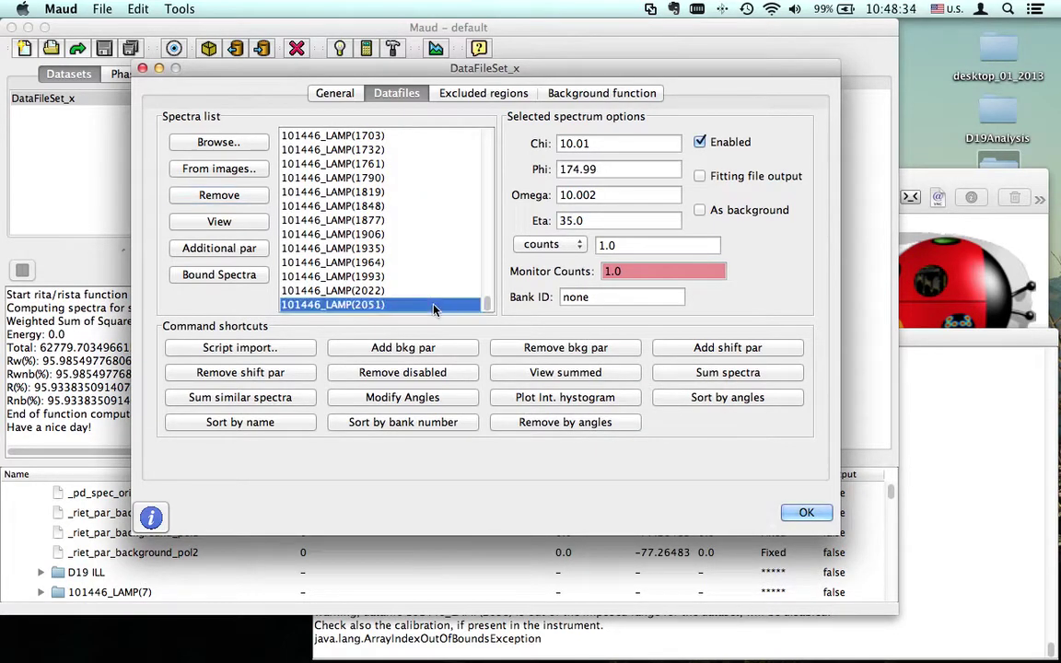
# Step: Close the dataset editor, inspect the 2D plot zoomed to about 51 to 55 degrees 2-Theta, and restore the full range
pyautogui.click(807, 512)
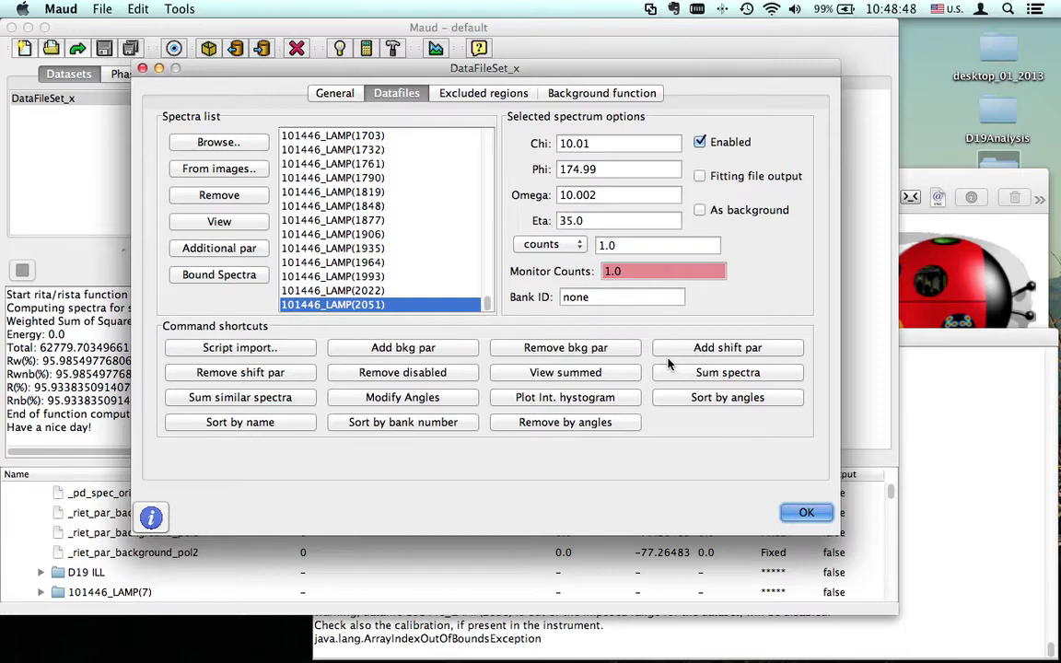
pyautogui.press('Return')
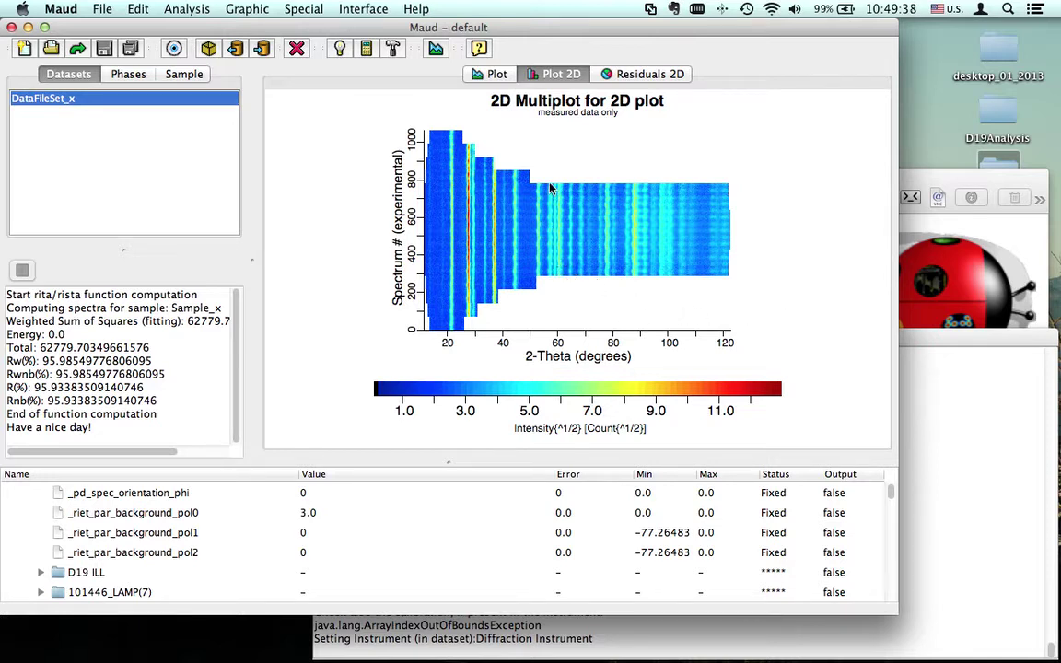
pyautogui.moveTo(535, 188); pyautogui.dragTo(545, 285)
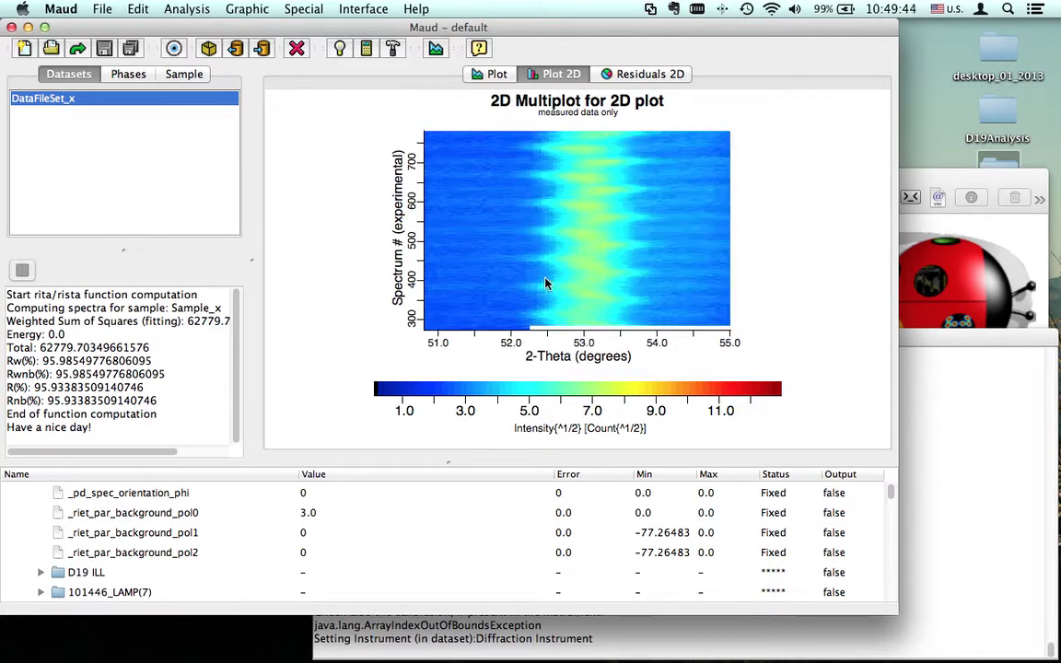
pyautogui.click(591, 195)
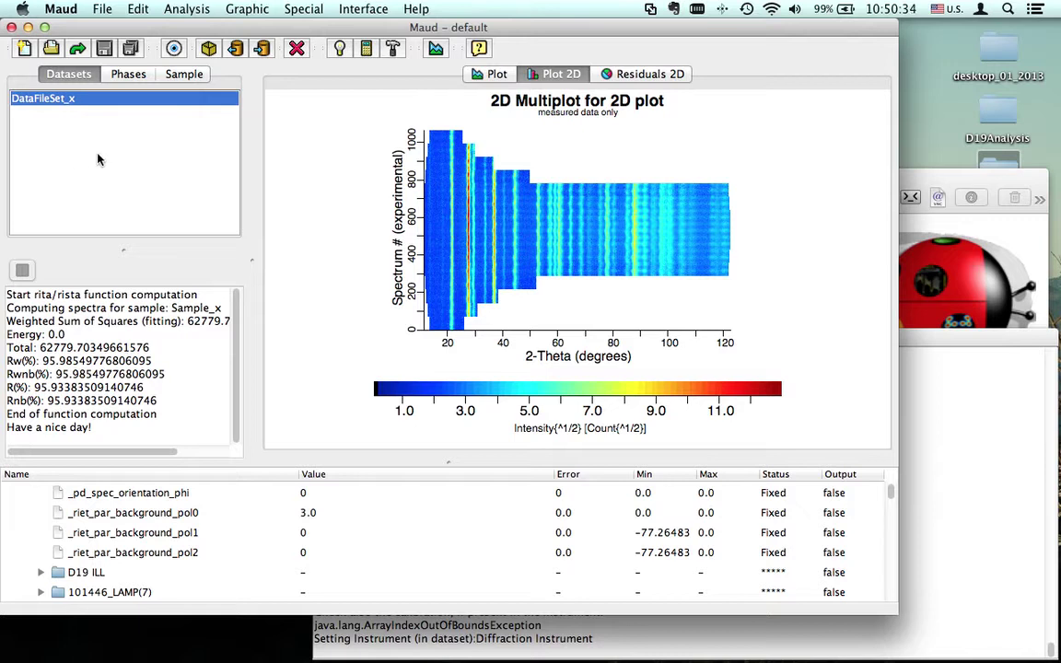
# Step: Compute the function for the sample and refresh the 2D plot to show measured data and fit
pyautogui.click(366, 50)
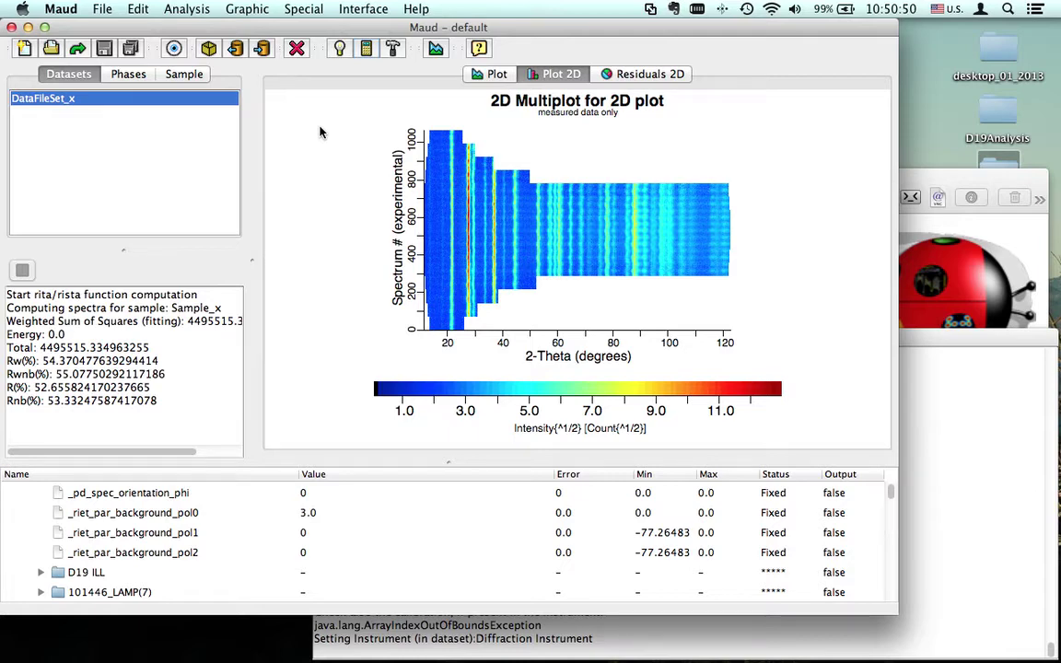
pyautogui.press('super+r')
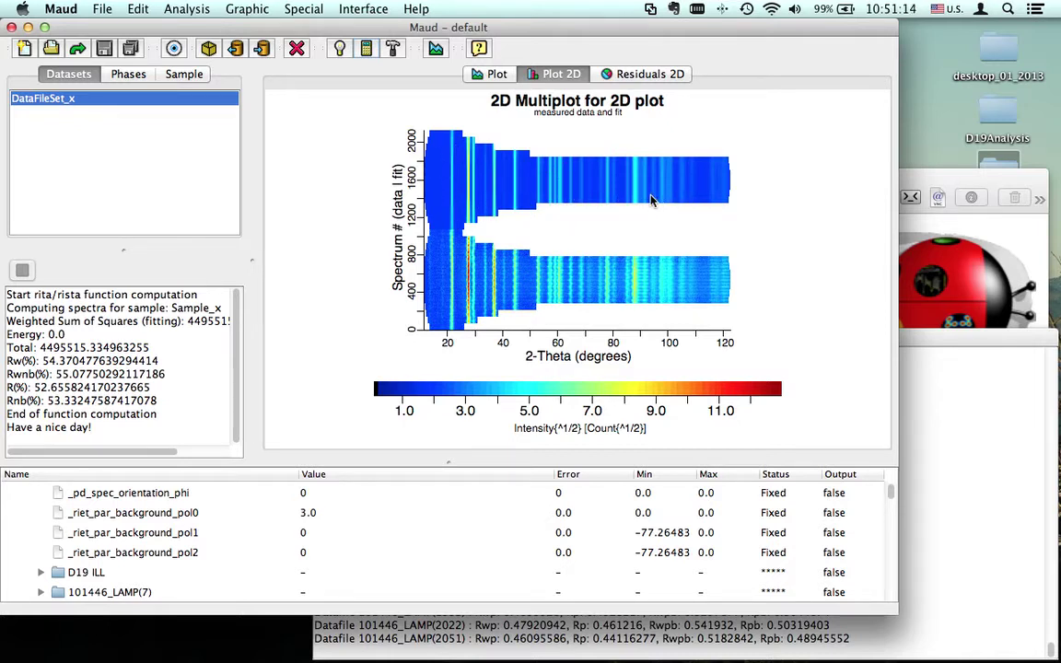
# Step: Show the 1D plot, open the Calcite phase and set its cell parameters a and c to Refined
pyautogui.click(499, 78)
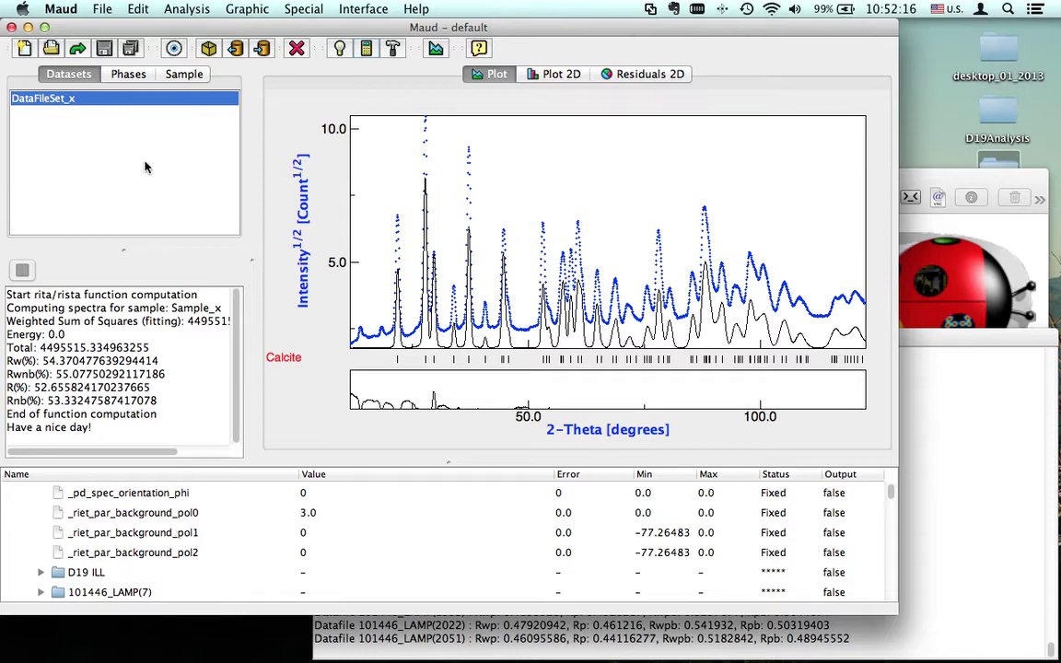
pyautogui.click(115, 78)
pyautogui.doubleClick(102, 102)
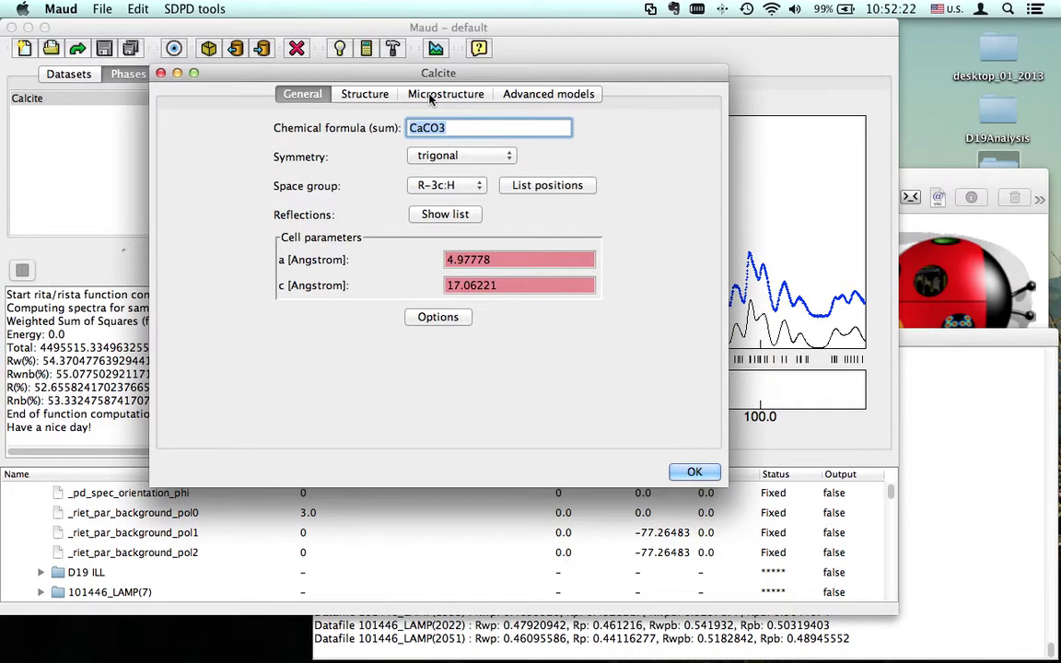
pyautogui.moveTo(401, 75); pyautogui.dragTo(377, 76)
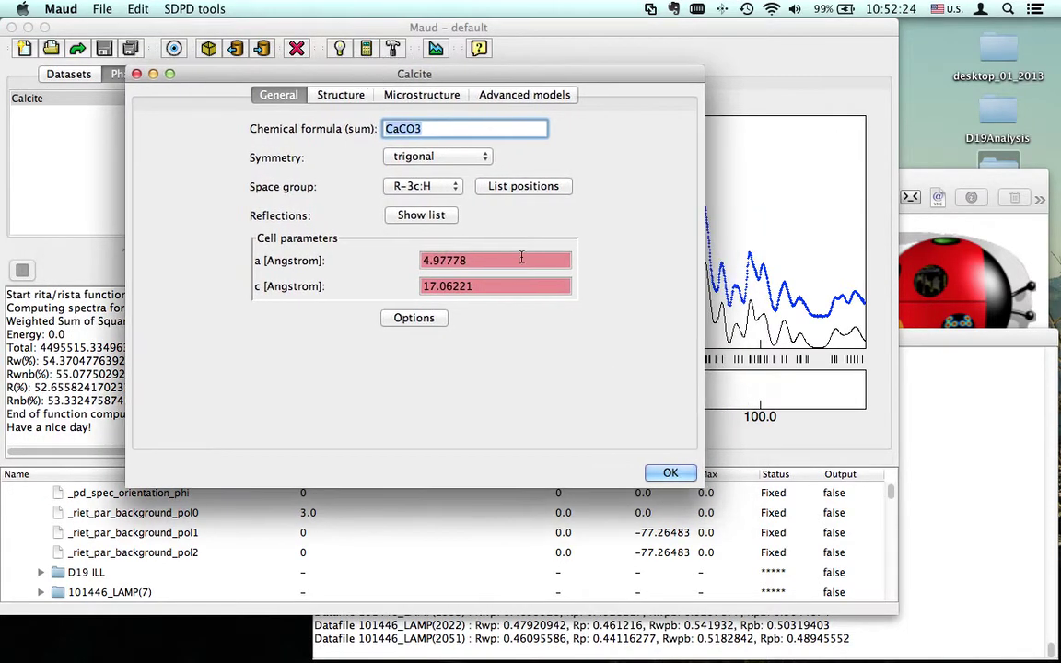
pyautogui.rightClick(500, 268)
pyautogui.click(515, 291)
pyautogui.rightClick(488, 288)
pyautogui.click(512, 308)
# Step: Set the crystallite size and r.m.s. microstrain of Calcite's isotropic size-strain model to Refined
pyautogui.click(397, 93)
pyautogui.click(547, 179)
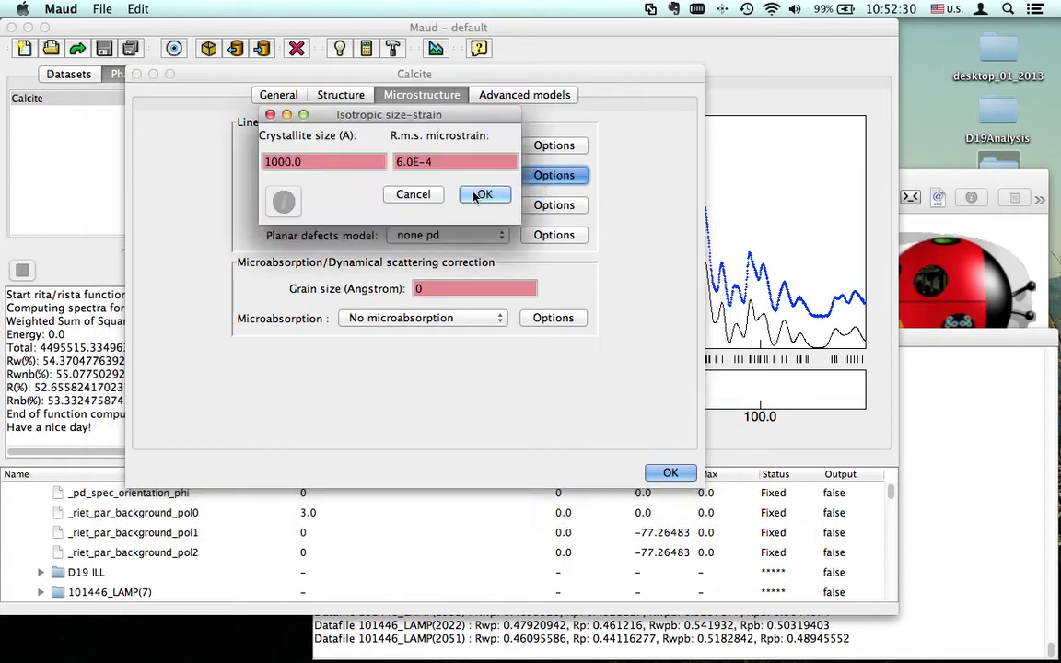
pyautogui.rightClick(333, 164)
pyautogui.click(359, 186)
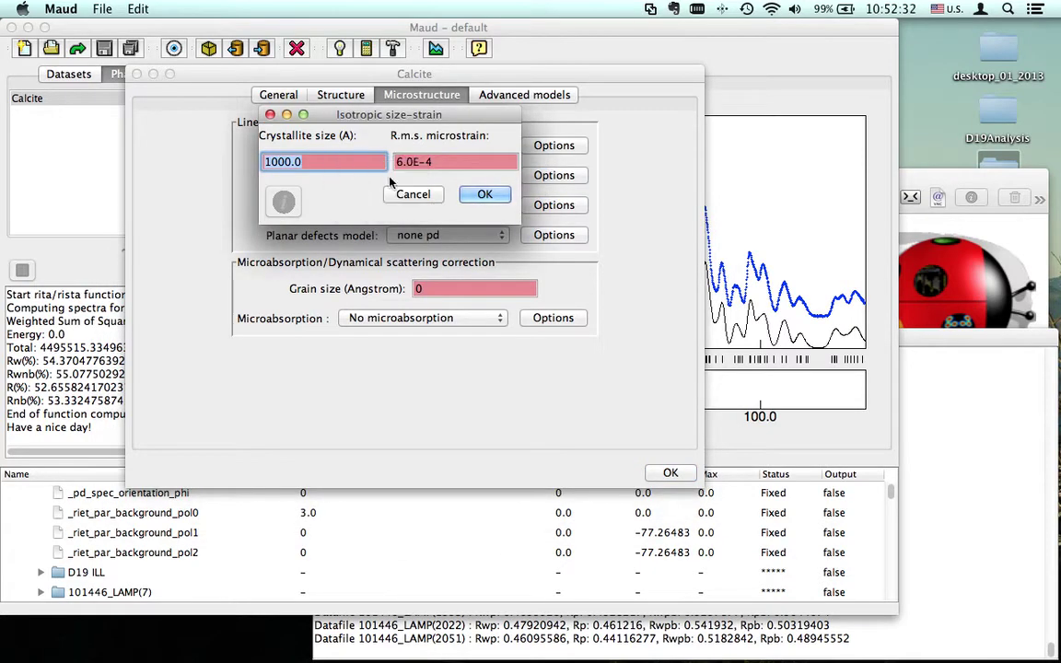
pyautogui.rightClick(467, 168)
pyautogui.click(479, 189)
pyautogui.click(489, 194)
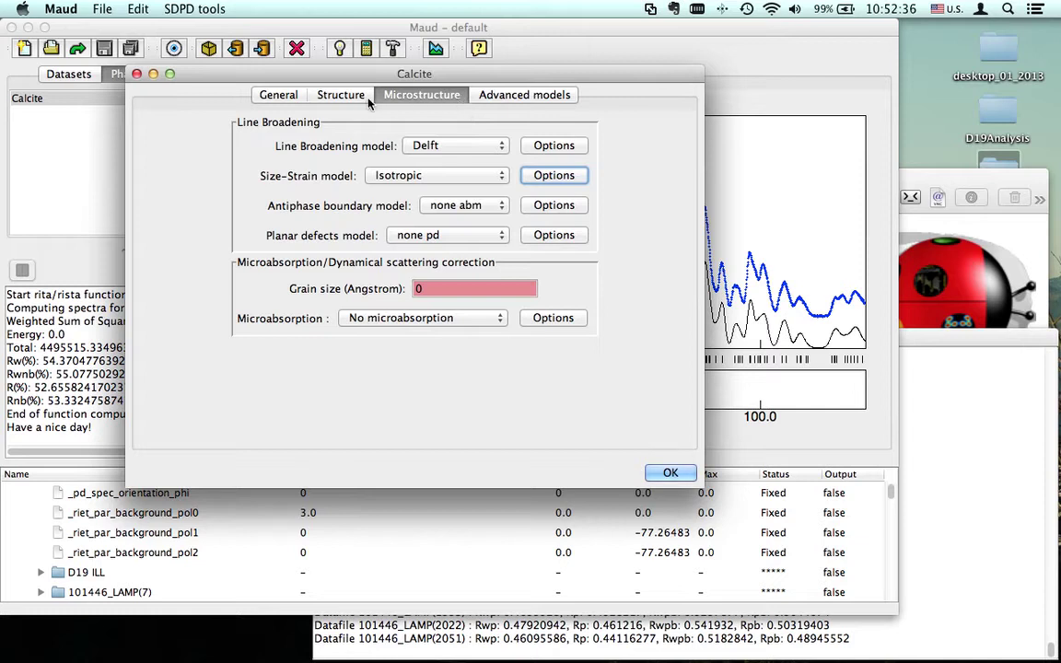
# Step: Inspect atom sites C1 and O1 in the Calcite structure and open the status choices of O1's x coordinate
pyautogui.click(324, 92)
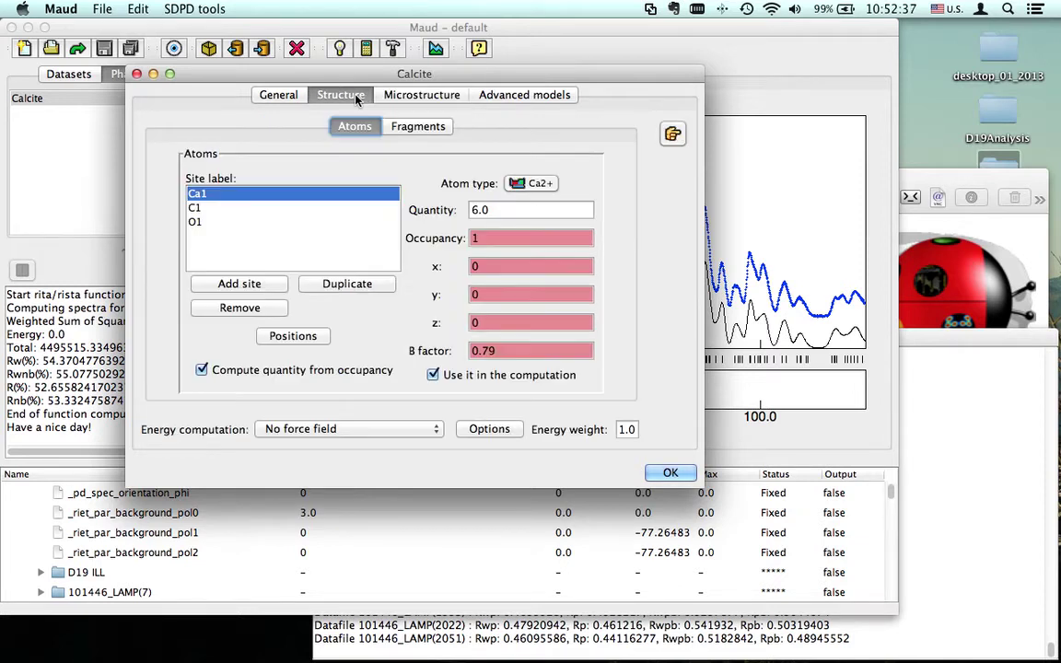
pyautogui.click(250, 208)
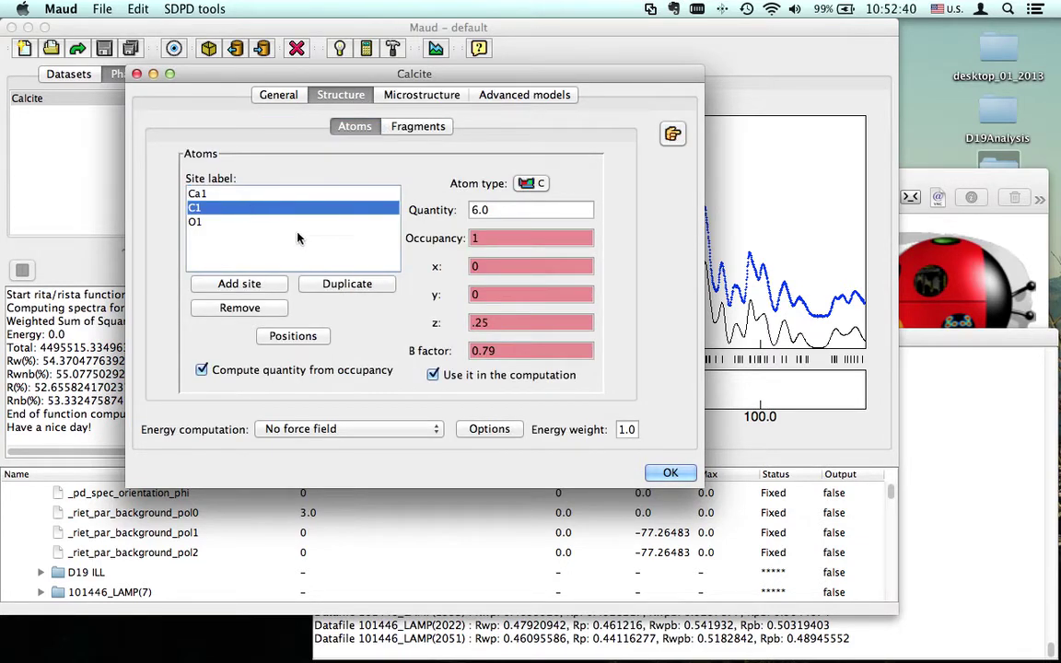
pyautogui.click(282, 222)
pyautogui.rightClick(521, 266)
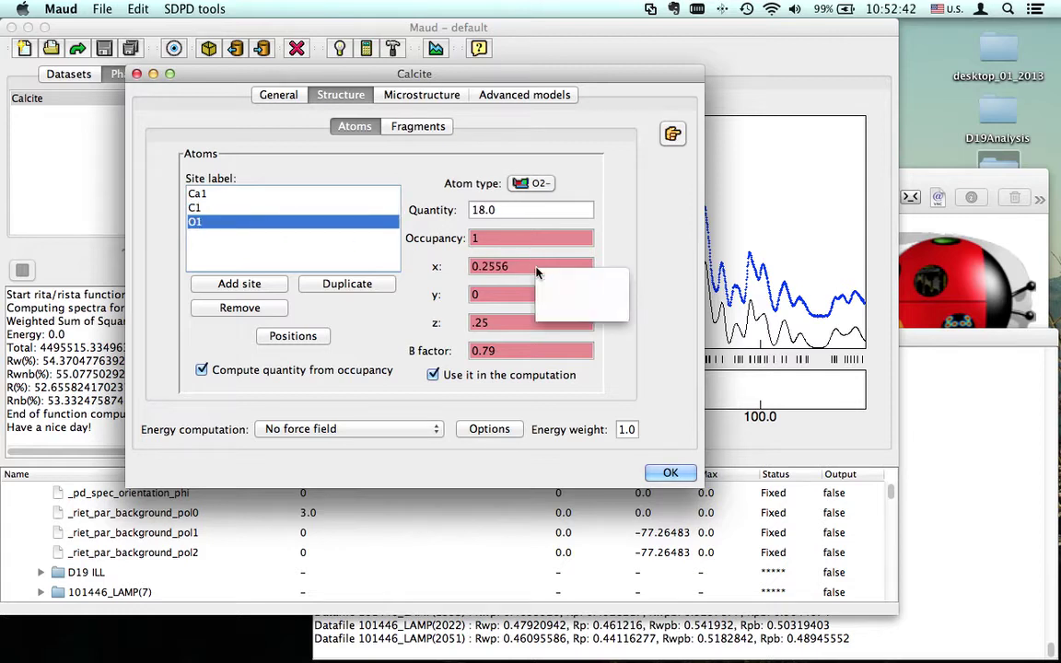
pyautogui.click(485, 264)
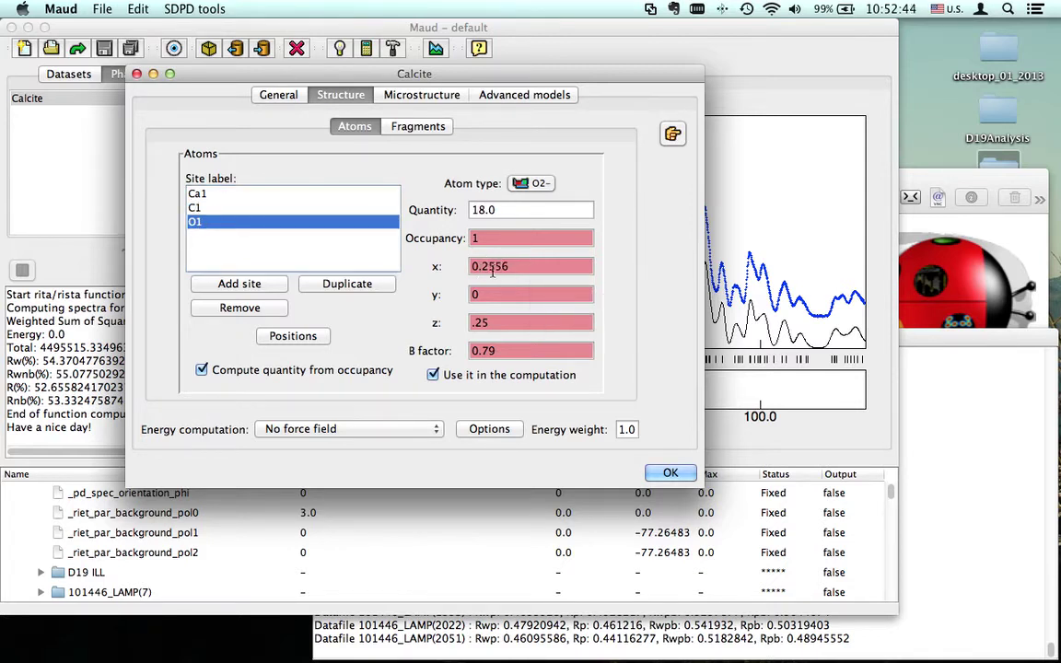
# Step: Set the B factors of the Calcite atom sites Ca1, C1 and O1 to Refined
pyautogui.click(260, 194)
pyautogui.rightClick(516, 351)
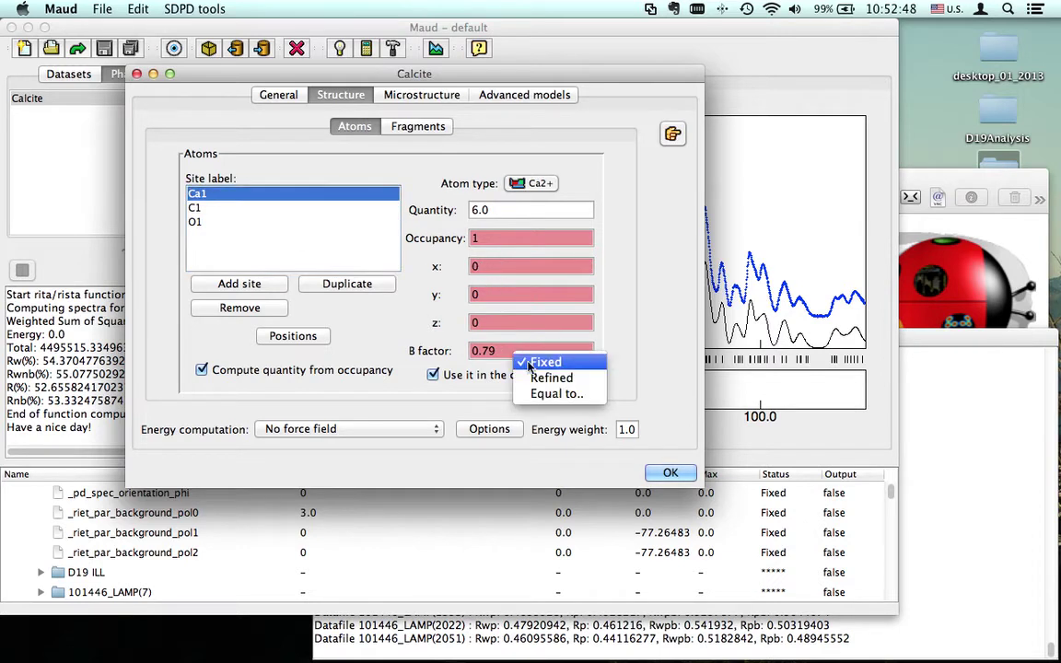
pyautogui.click(539, 378)
pyautogui.click(263, 208)
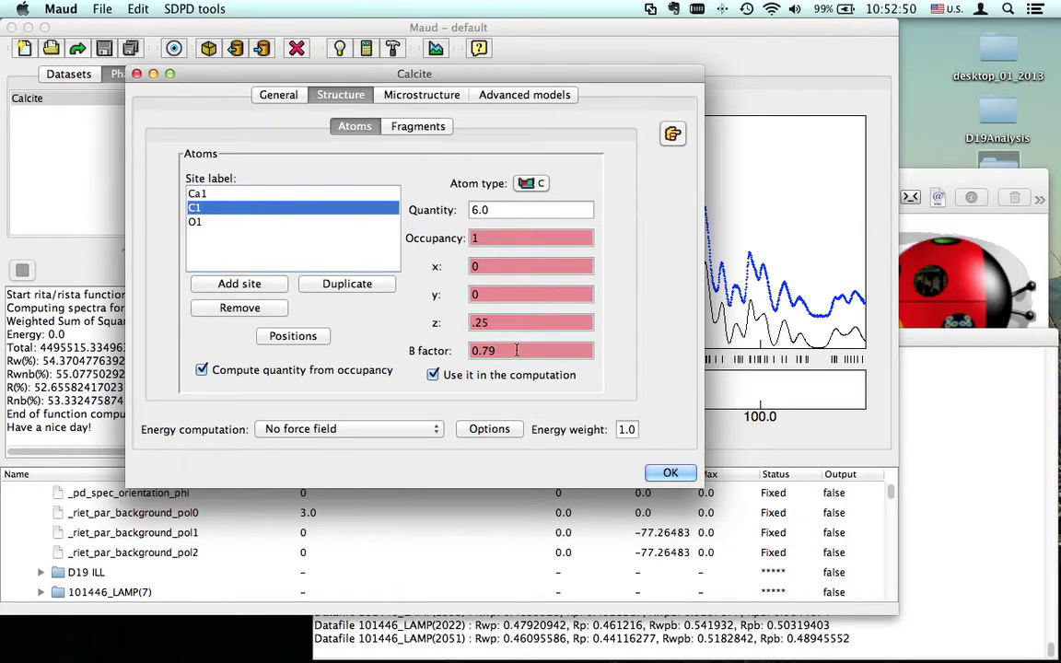
pyautogui.rightClick(484, 348)
pyautogui.click(512, 373)
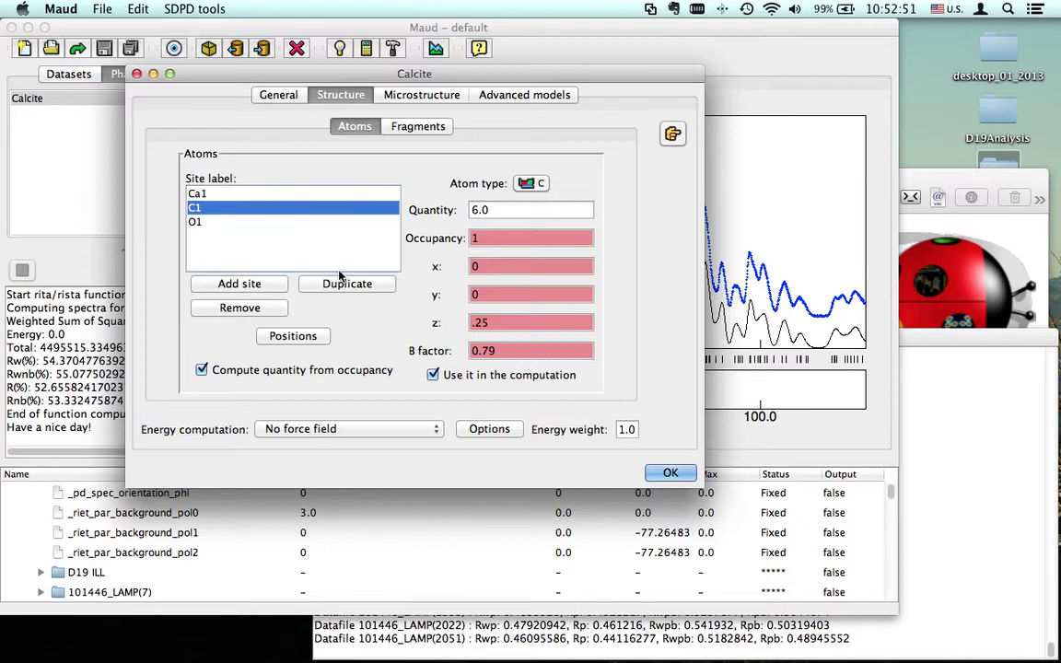
pyautogui.click(287, 224)
pyautogui.rightClick(562, 351)
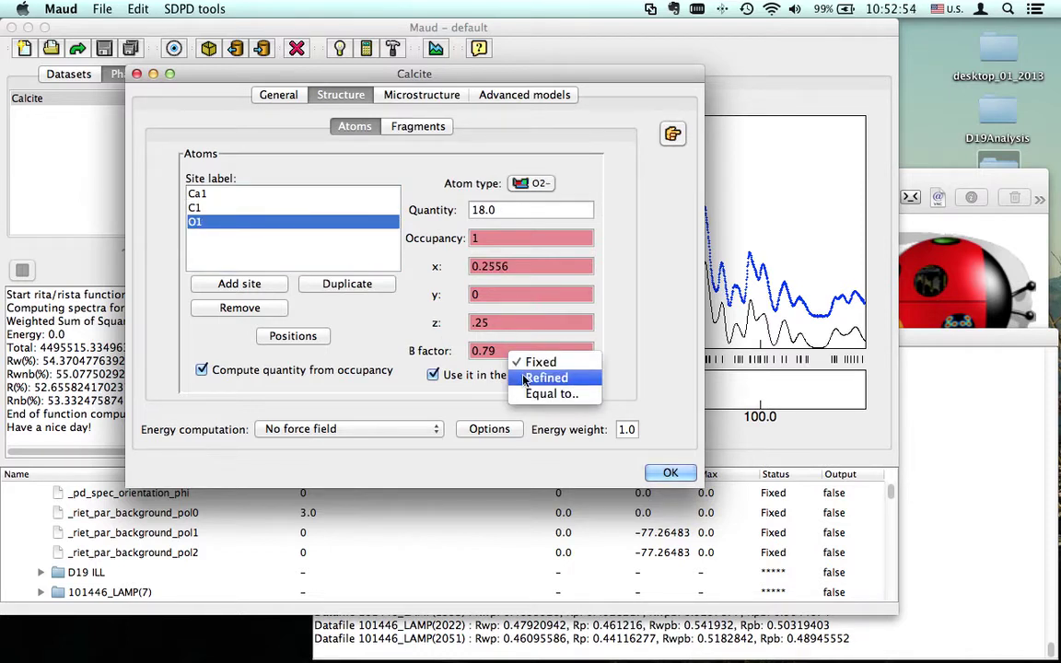
pyautogui.click(590, 373)
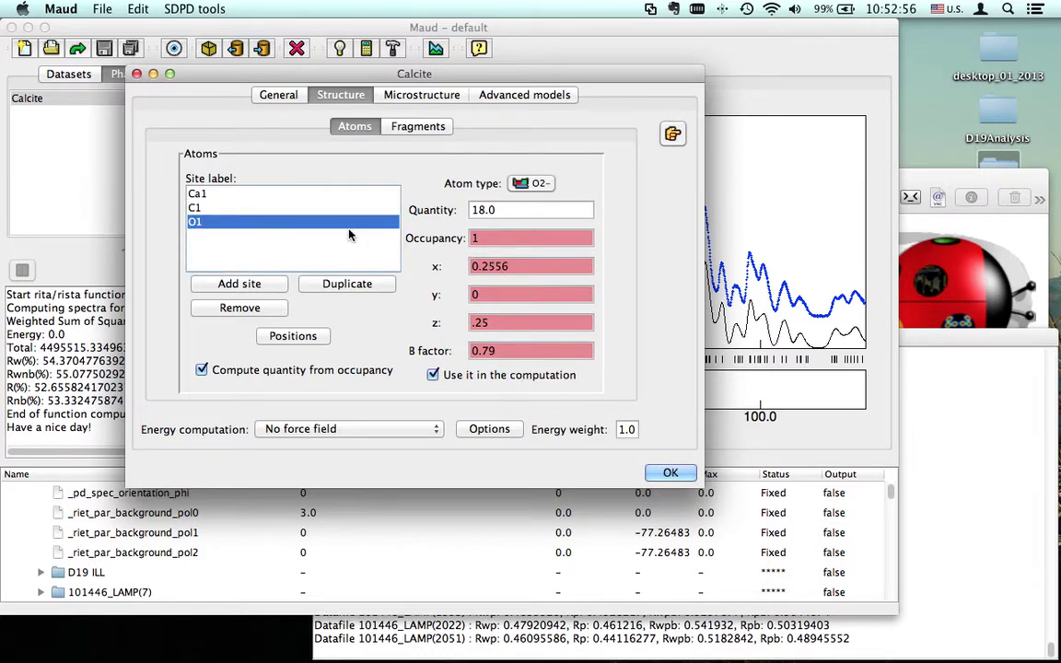
# Step: Choose Harmonic as the texture model for the Calcite phase
pyautogui.click(488, 95)
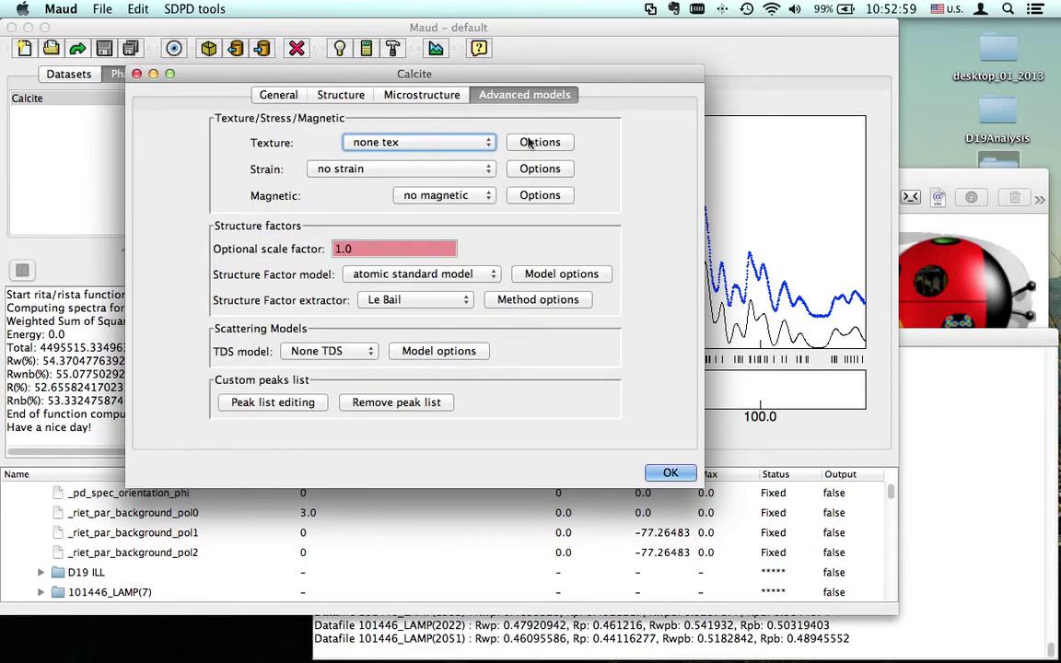
pyautogui.click(425, 145)
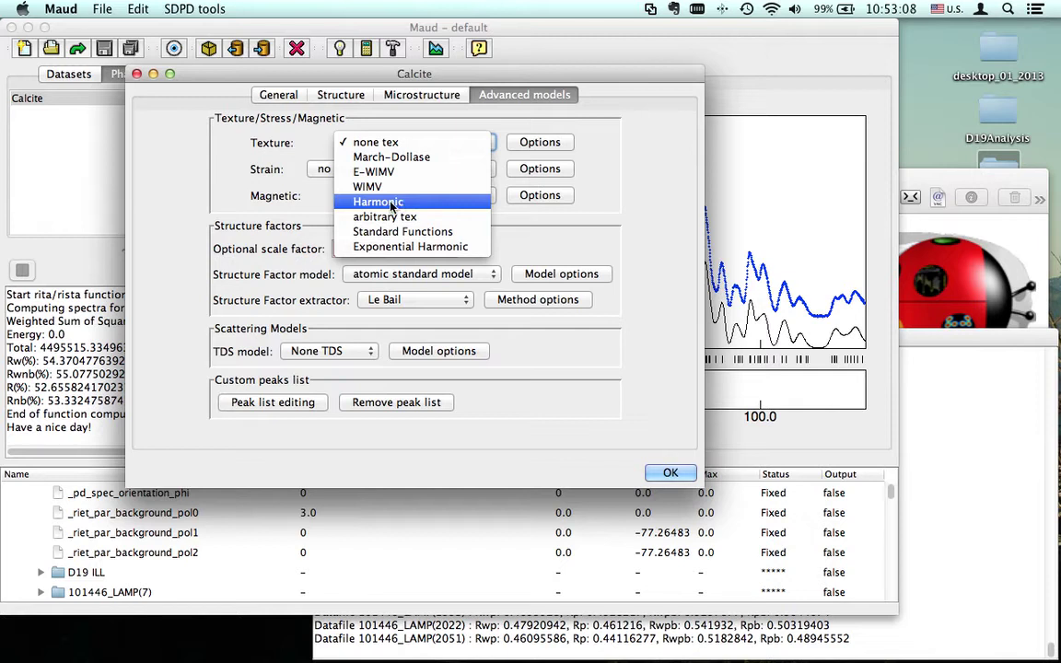
pyautogui.click(391, 203)
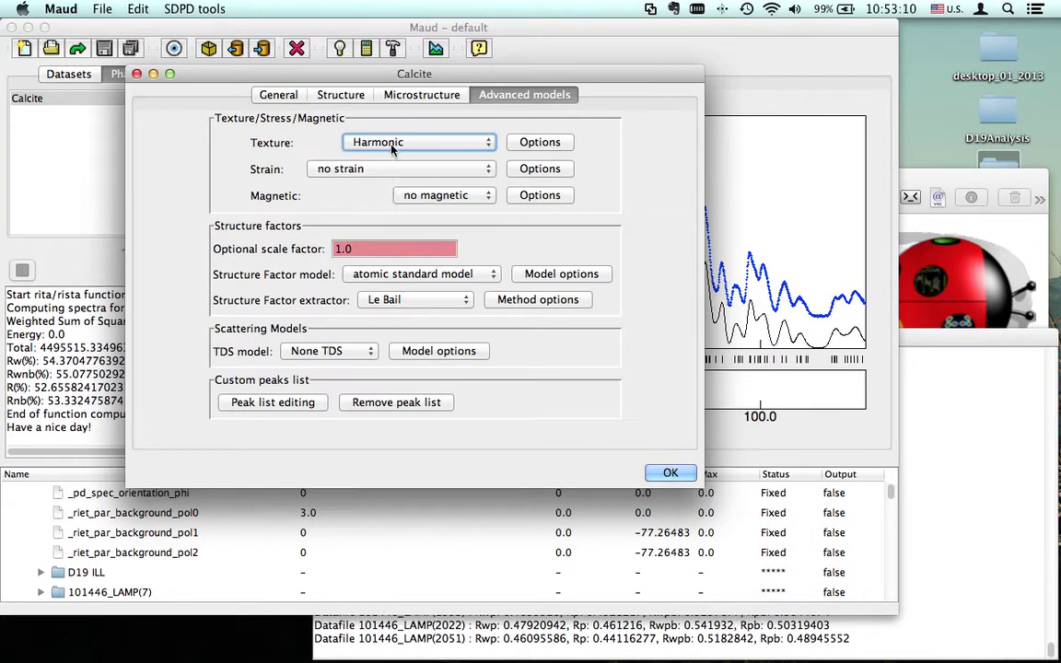
pyautogui.click(446, 143)
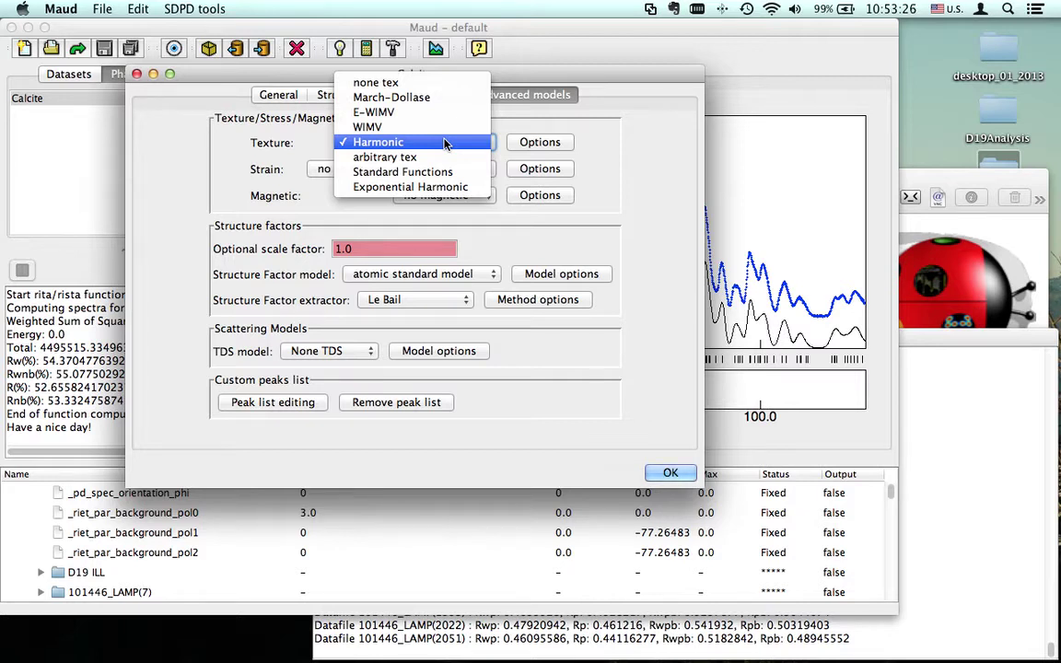
pyautogui.click(380, 143)
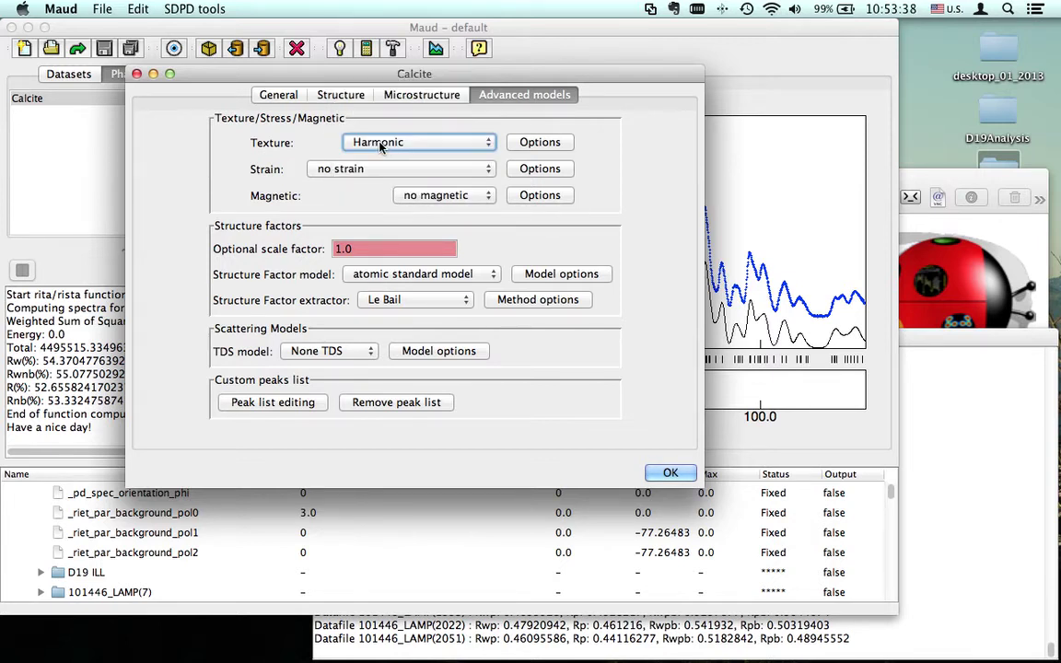
# Step: Set the sample symmetry of the Harmonic texture model to -1, and accept the Calcite phase settings
pyautogui.click(532, 143)
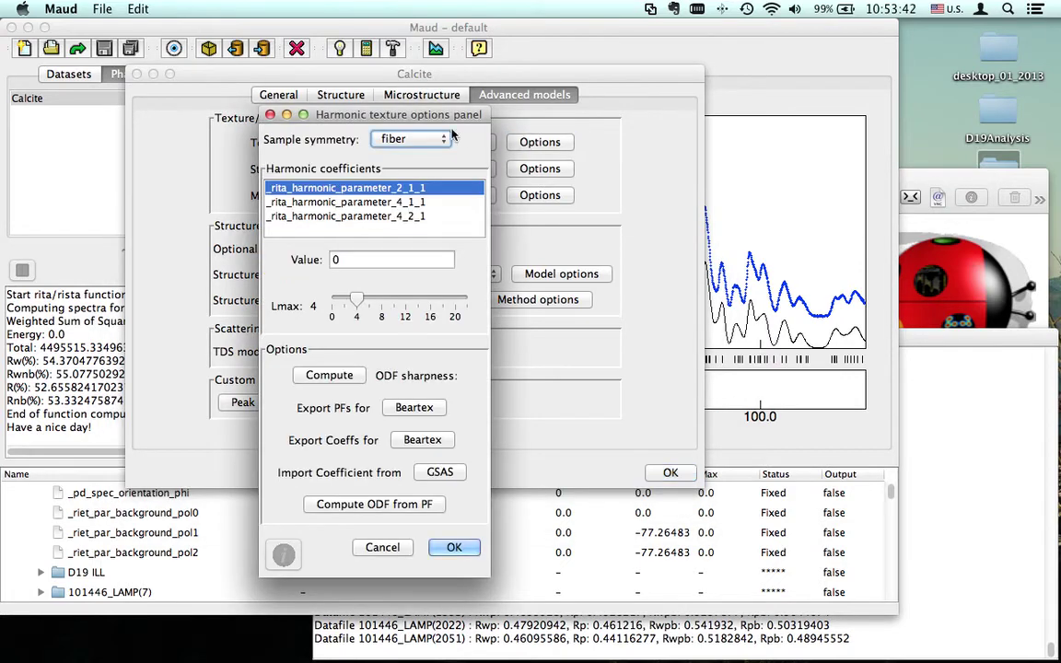
pyautogui.moveTo(436, 114); pyautogui.dragTo(702, 40)
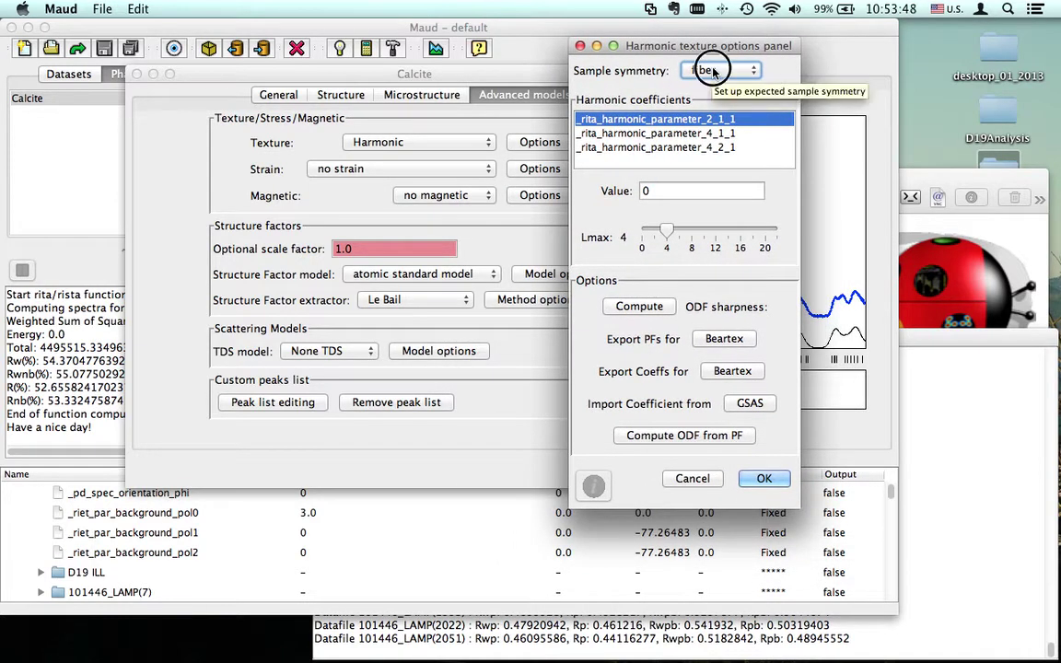
pyautogui.click(714, 72)
pyautogui.click(763, 104)
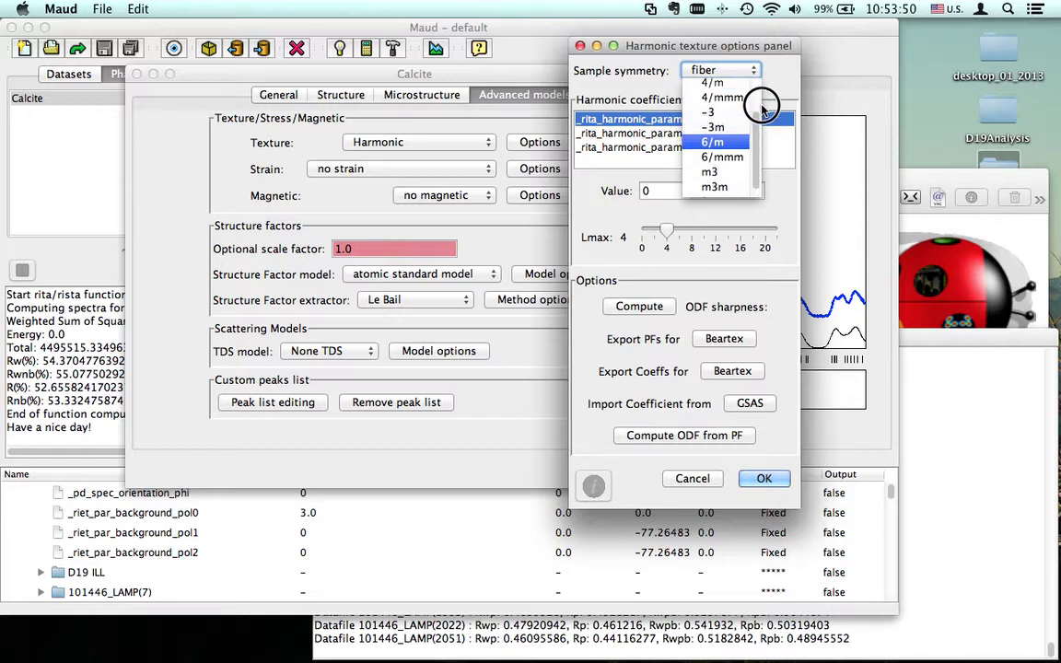
pyautogui.click(710, 86)
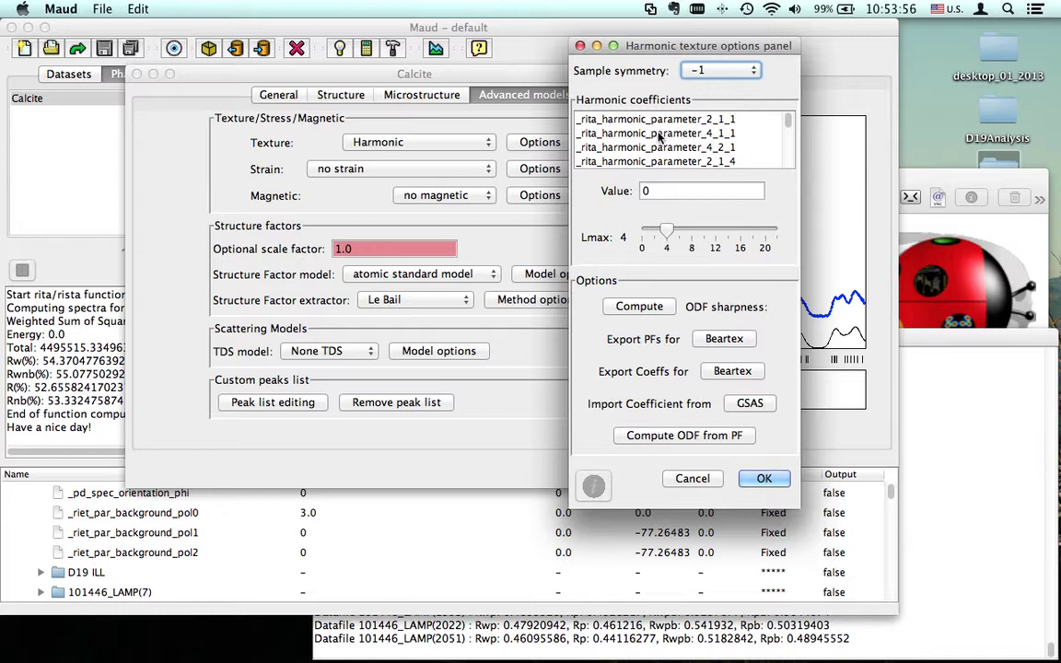
pyautogui.moveTo(788, 118)
pyautogui.mouseDown()
pyautogui.moveTo(790, 158)
pyautogui.moveTo(789, 112)
pyautogui.mouseUp()
pyautogui.click(759, 478)
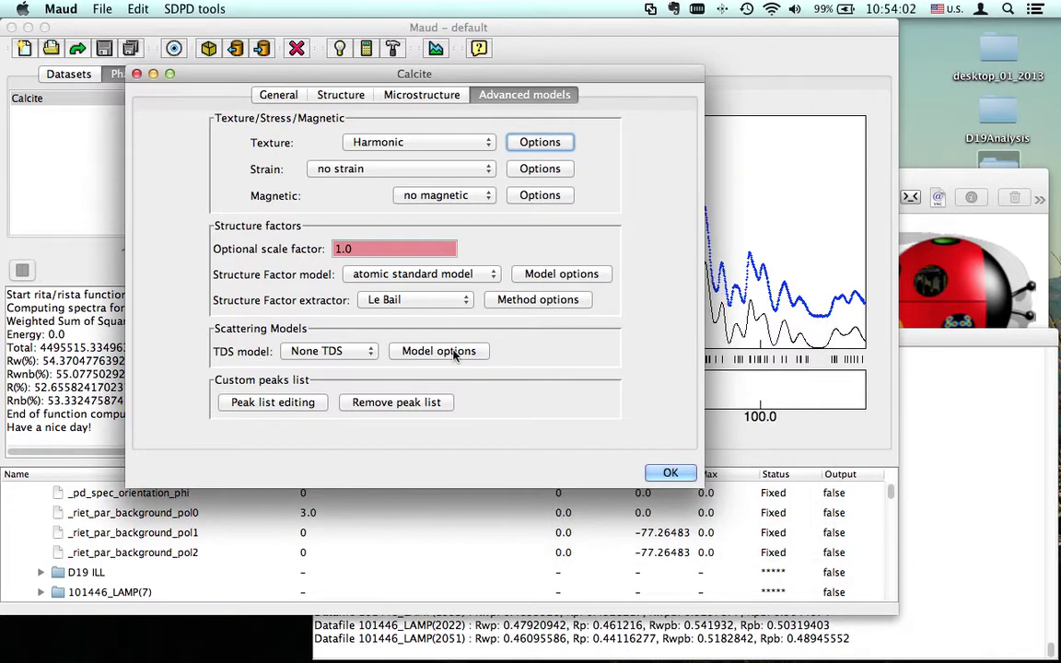
pyautogui.click(660, 476)
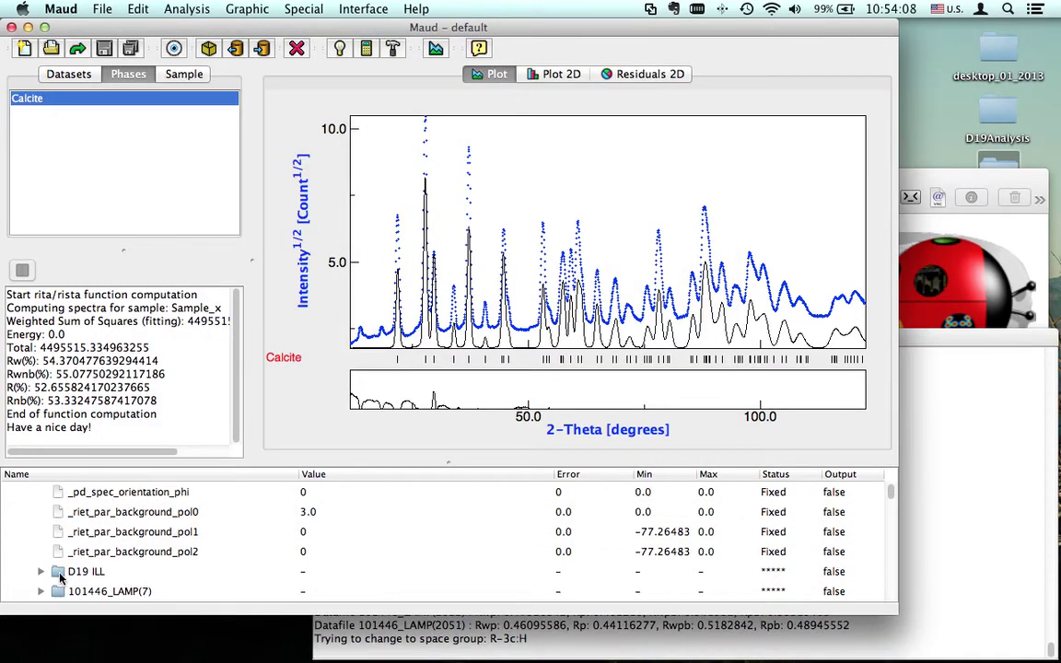
# Step: Set Calcite's whole Harmonic group to Refined in the parameter tree, and expand the group to check its coefficients
pyautogui.scroll(-5, 60, 576)
pyautogui.scroll(-15, 60, 576)
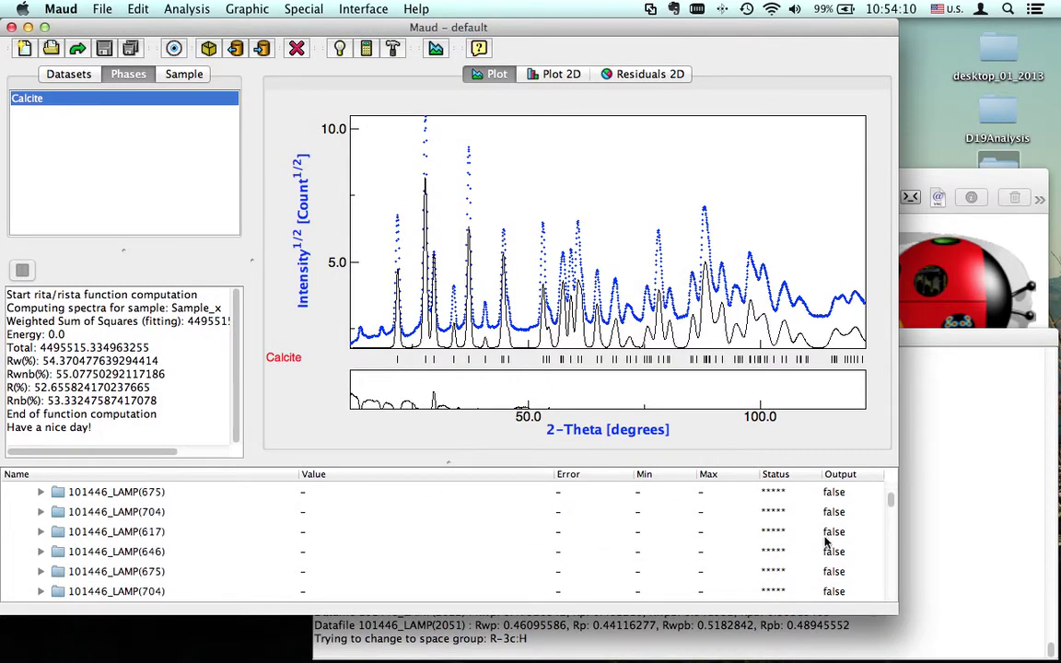
pyautogui.scroll(-15, 894, 553)
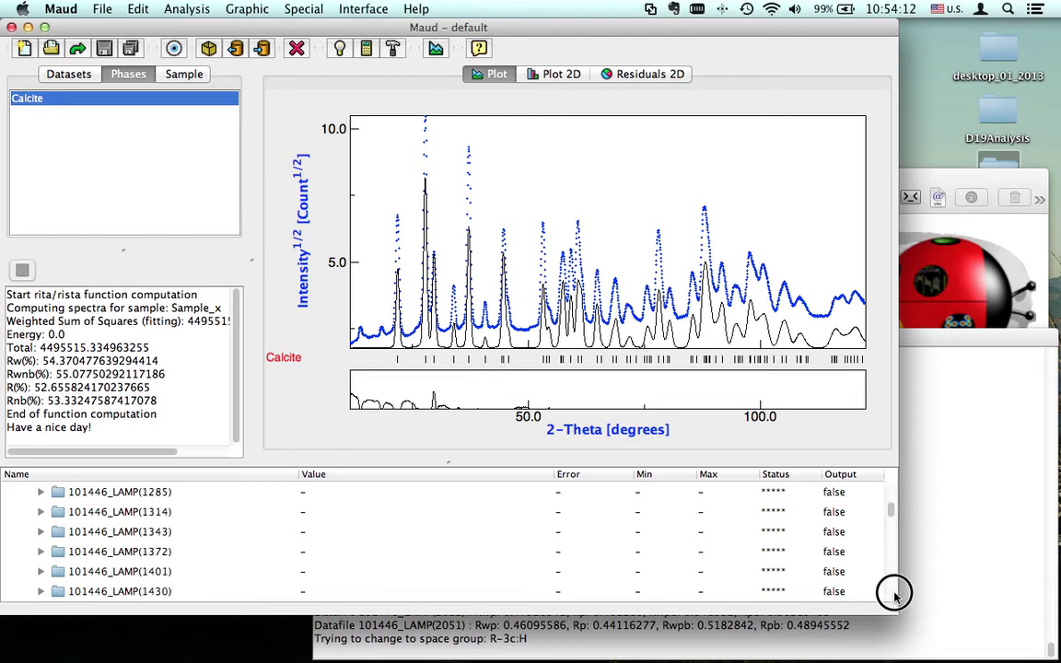
pyautogui.scroll(-10, 893, 592)
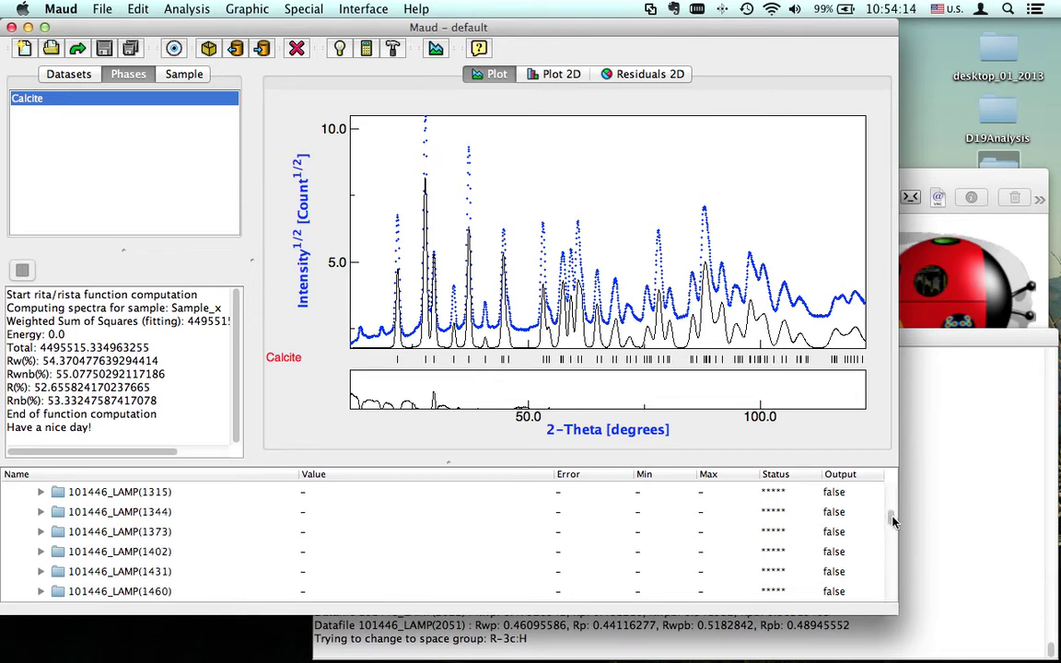
pyautogui.moveTo(892, 522); pyautogui.dragTo(881, 609)
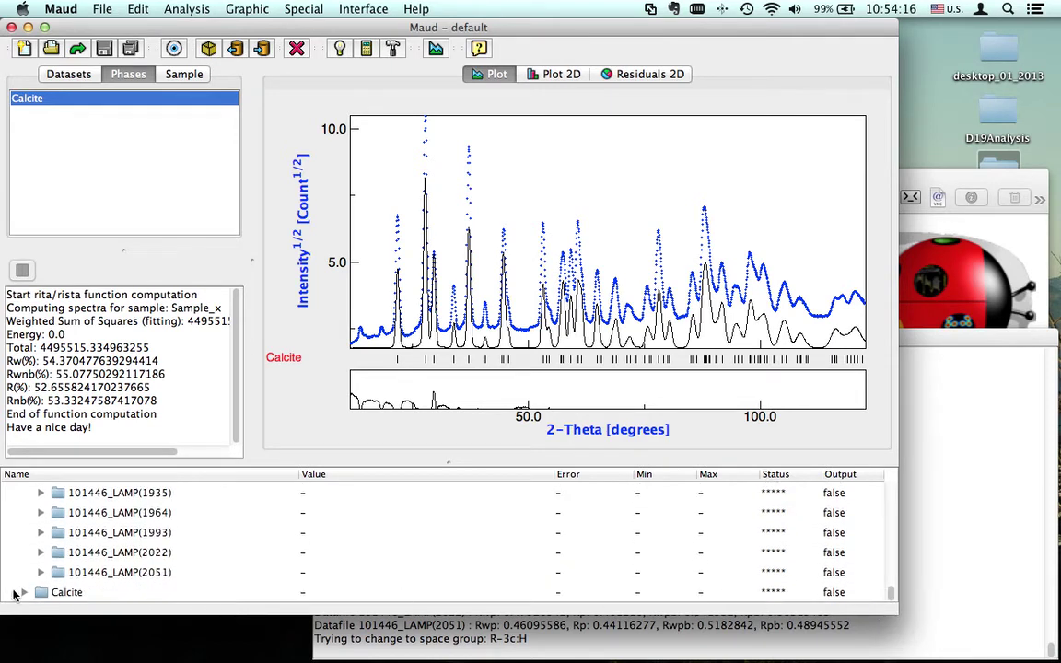
pyautogui.click(24, 593)
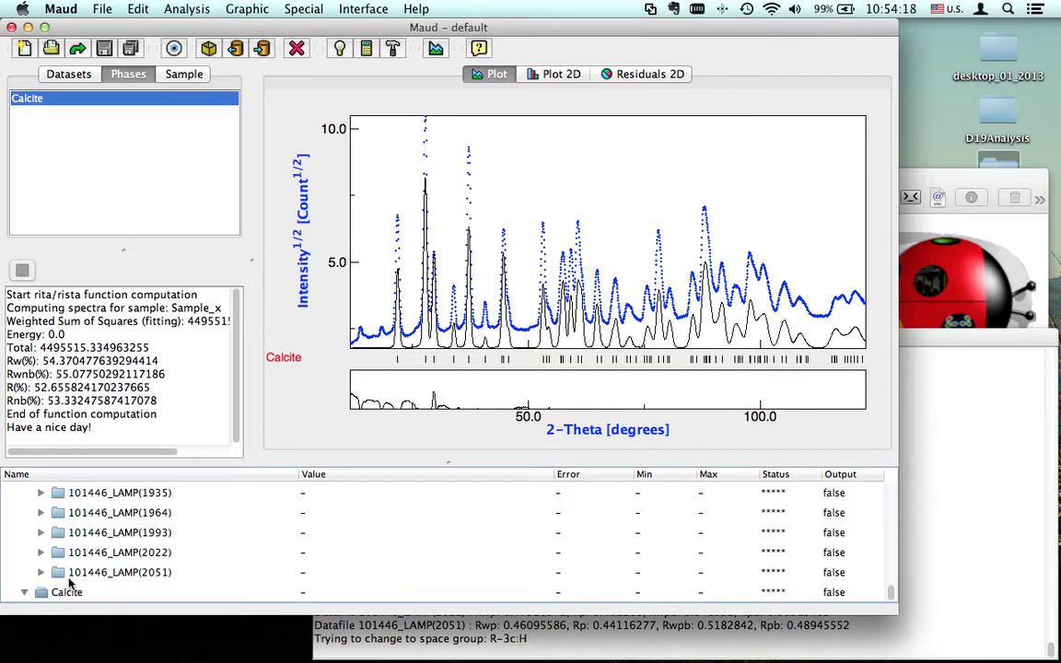
pyautogui.click(57, 554)
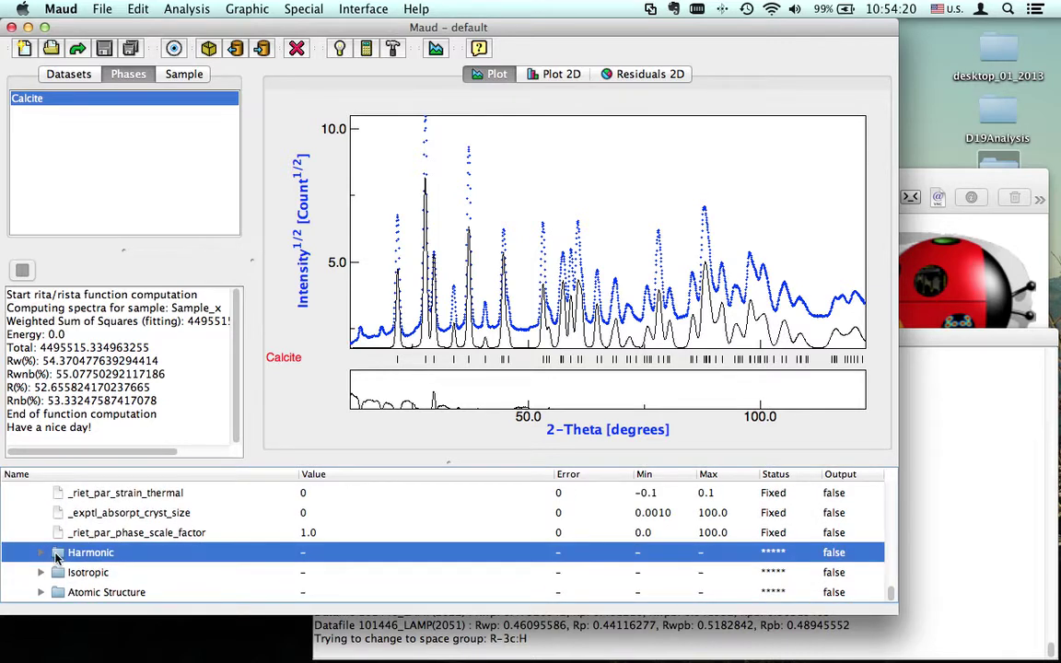
pyautogui.click(780, 553)
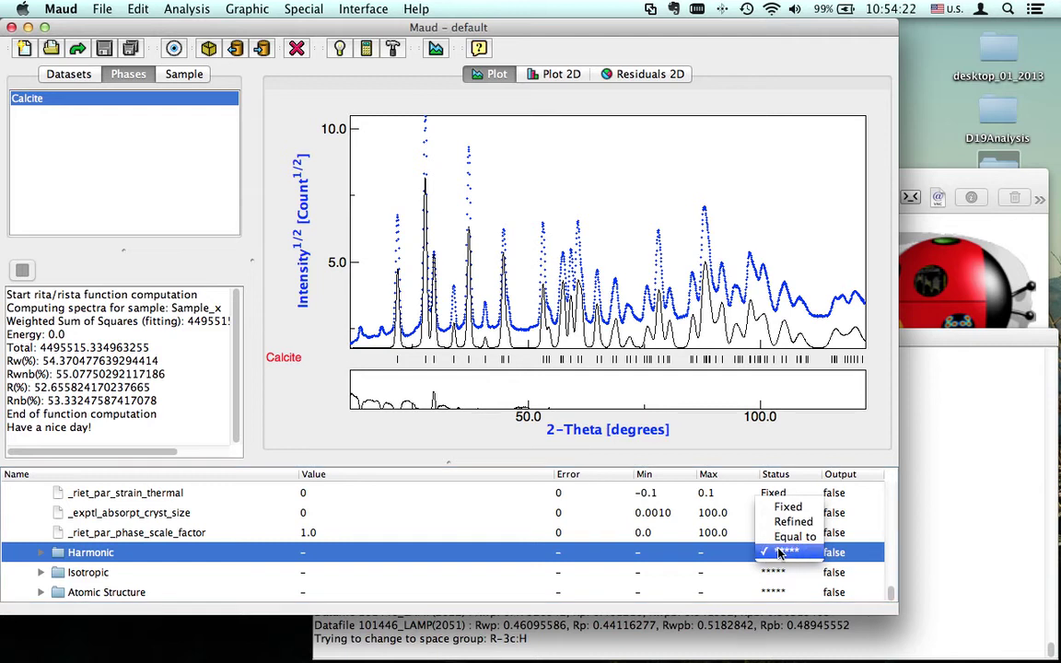
pyautogui.click(781, 551)
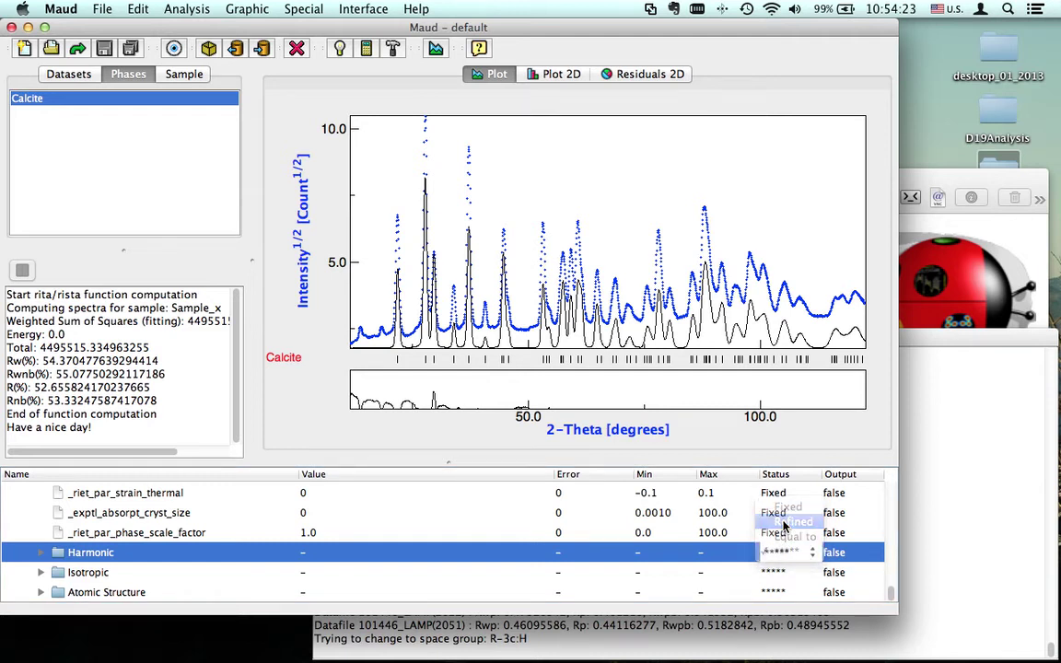
pyautogui.click(42, 554)
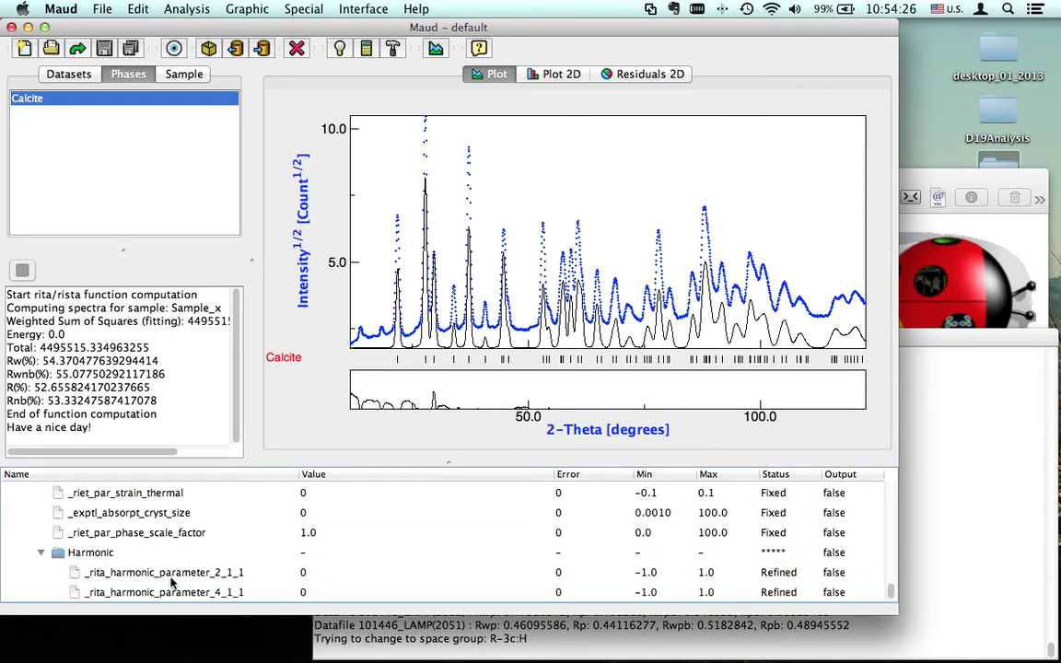
# Step: Collapse Calcite's Harmonic group, the DataFileSet_x group and the Calcite group in the parameter tree
pyautogui.click(41, 553)
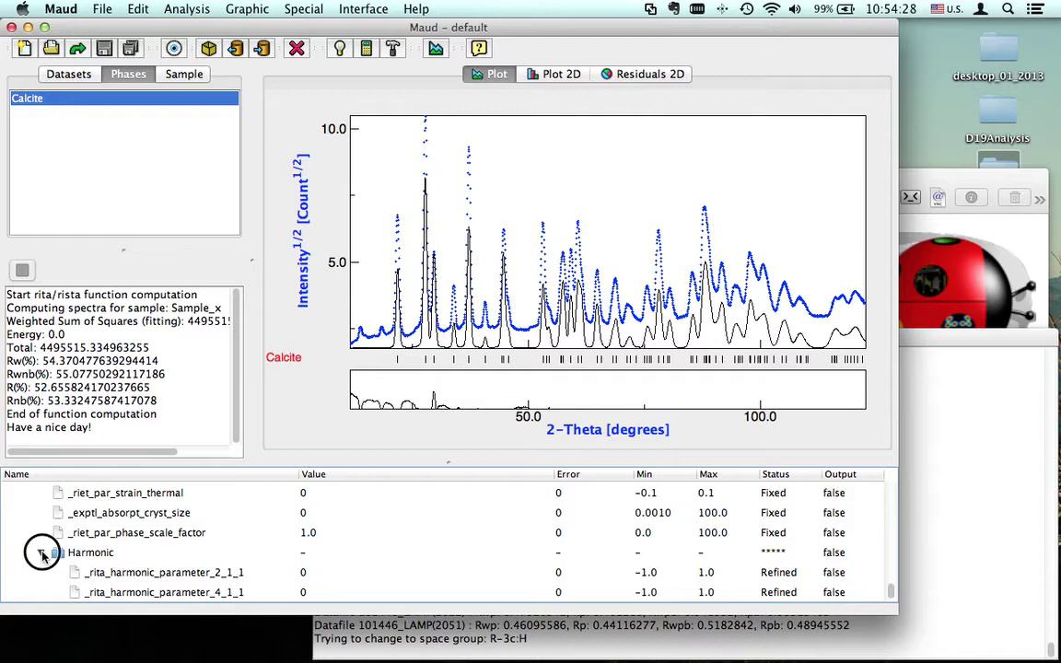
pyautogui.scroll(10, 139, 558)
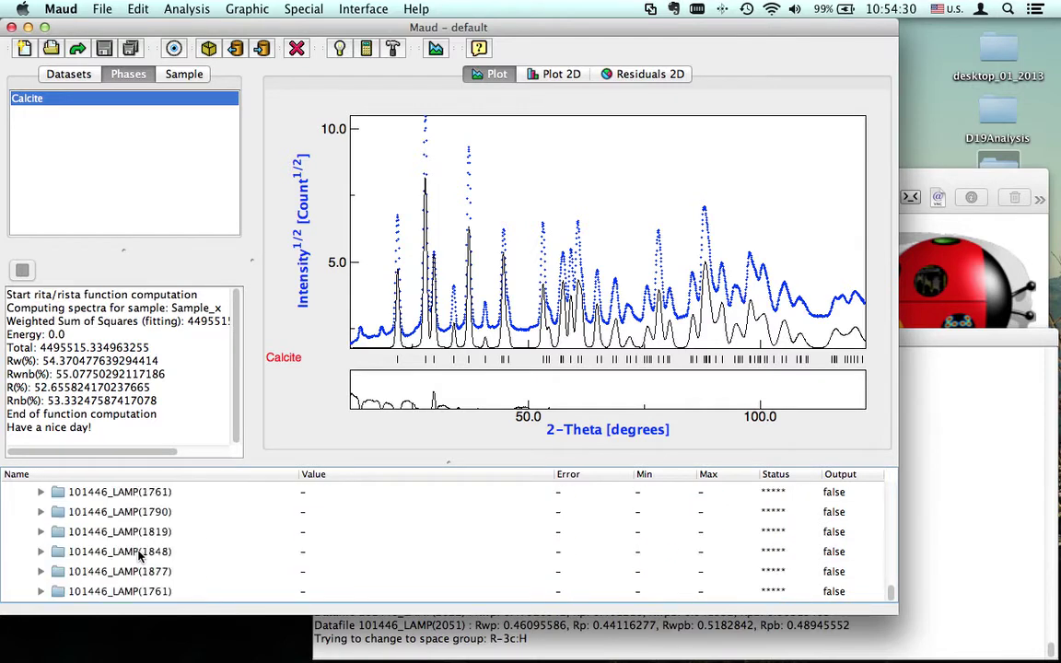
pyautogui.scroll(15, 138, 556)
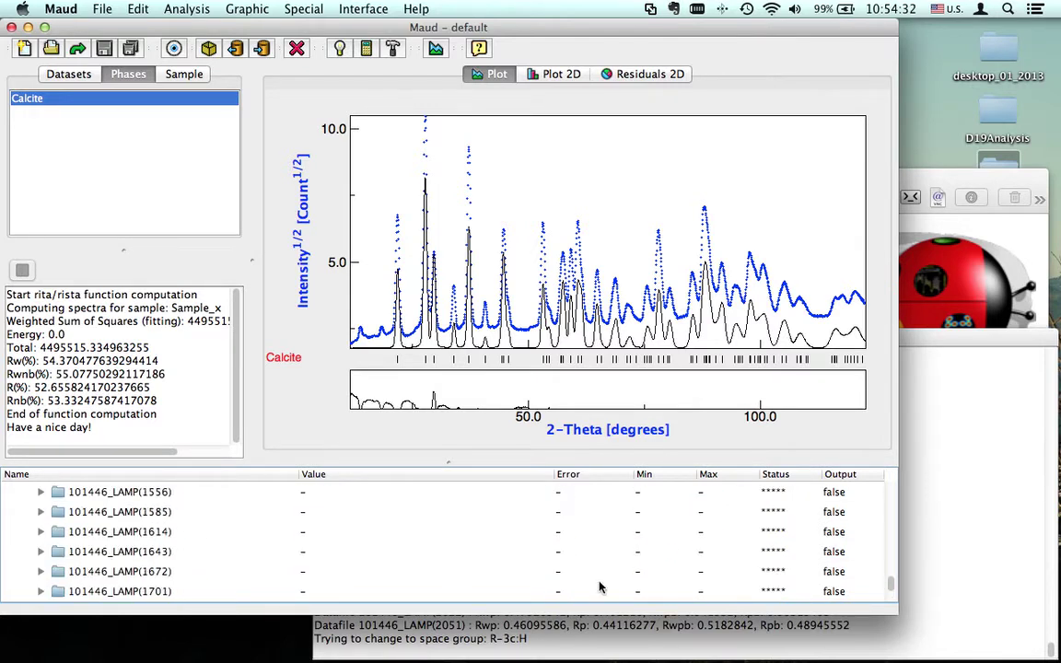
pyautogui.moveTo(892, 586); pyautogui.dragTo(895, 467)
pyautogui.scroll(-10, 116, 536)
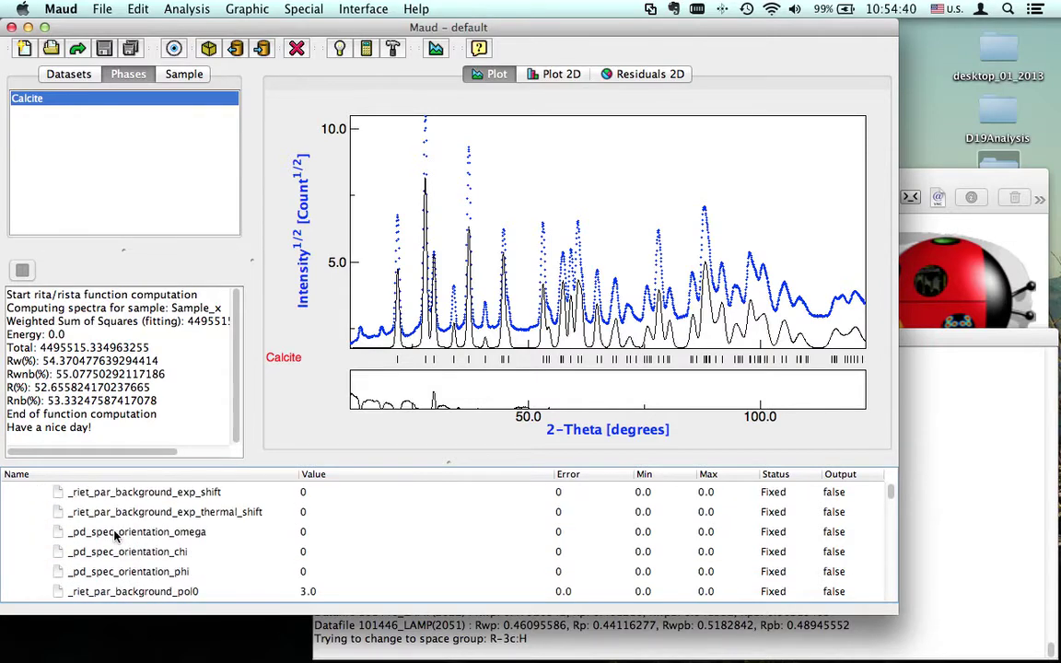
pyautogui.scroll(1, 116, 536)
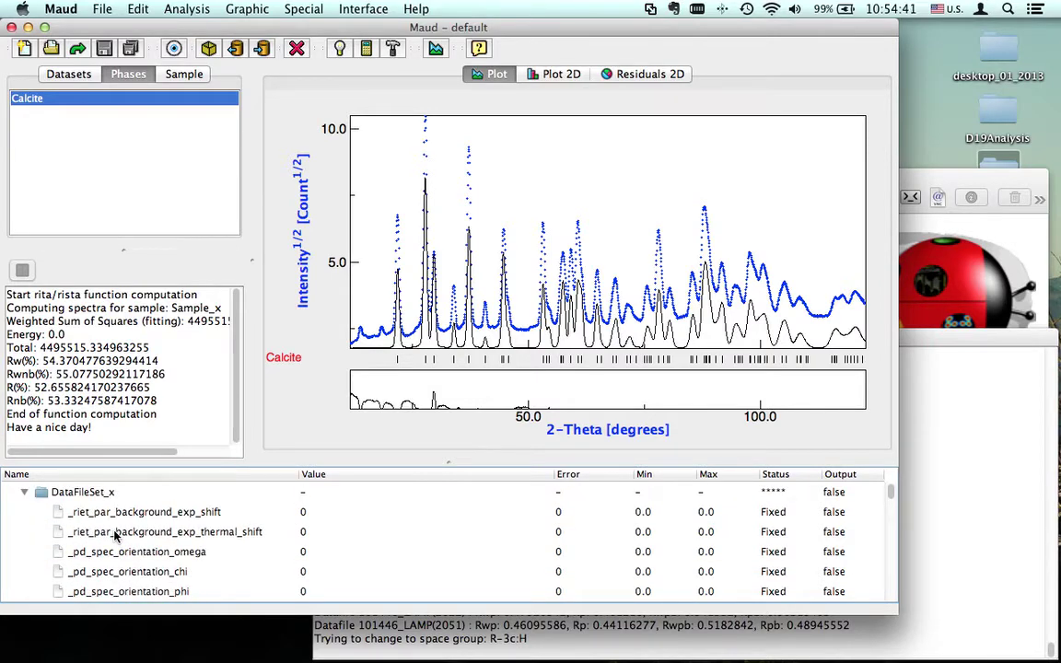
pyautogui.click(24, 492)
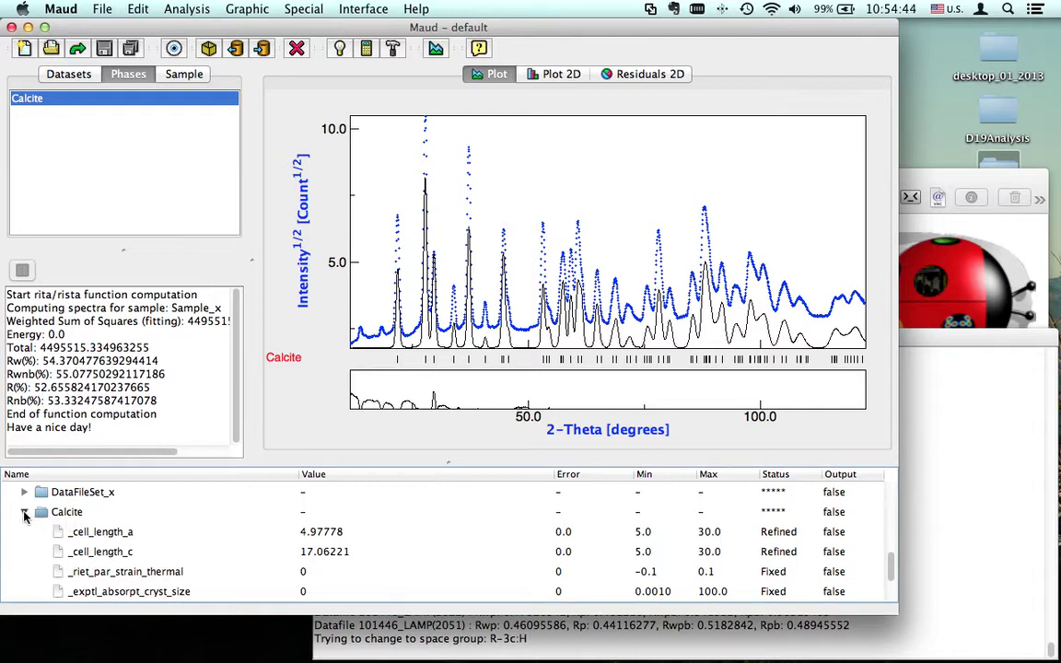
pyautogui.click(24, 512)
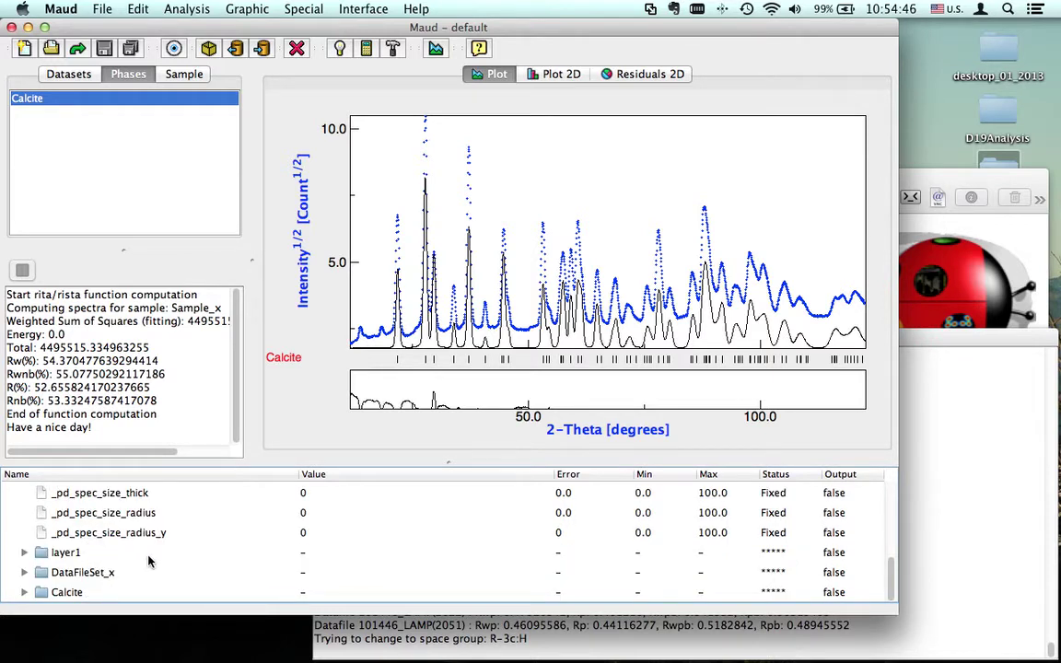
# Step: Bring Sample_x's displacement parameters into view and show the measured data and fit as a 2D plot
pyautogui.scroll(10, 148, 560)
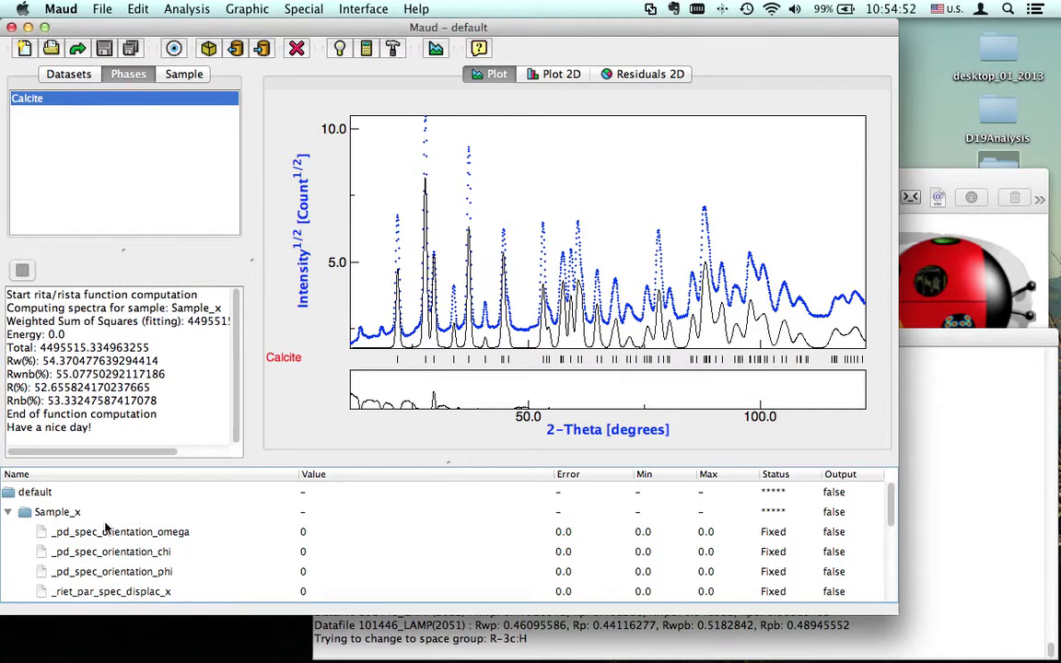
pyautogui.scroll(-2, 106, 527)
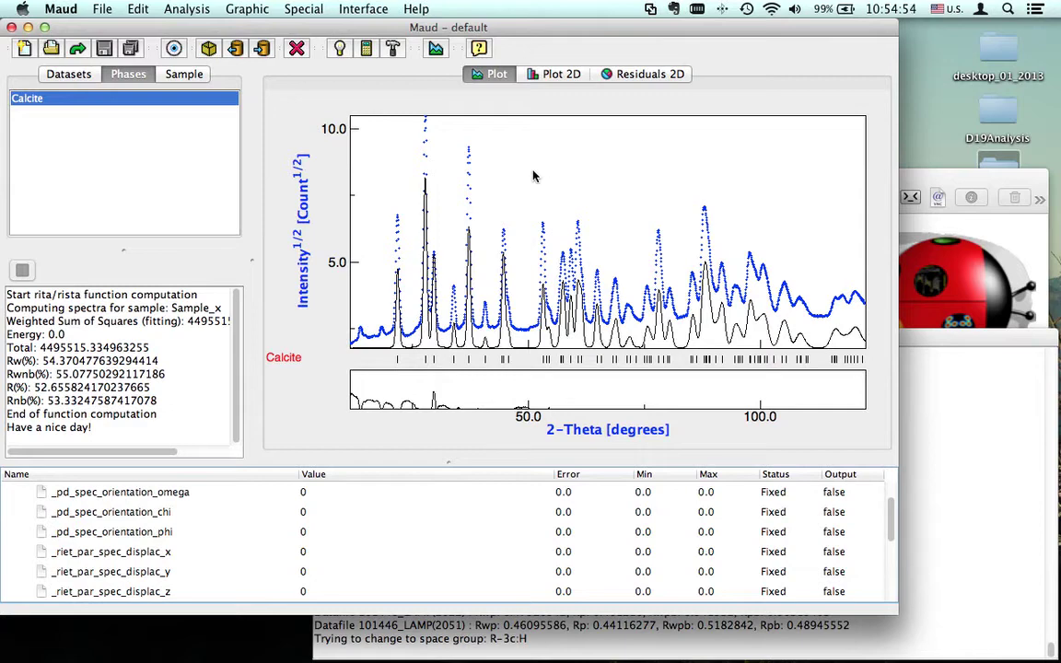
pyautogui.click(564, 75)
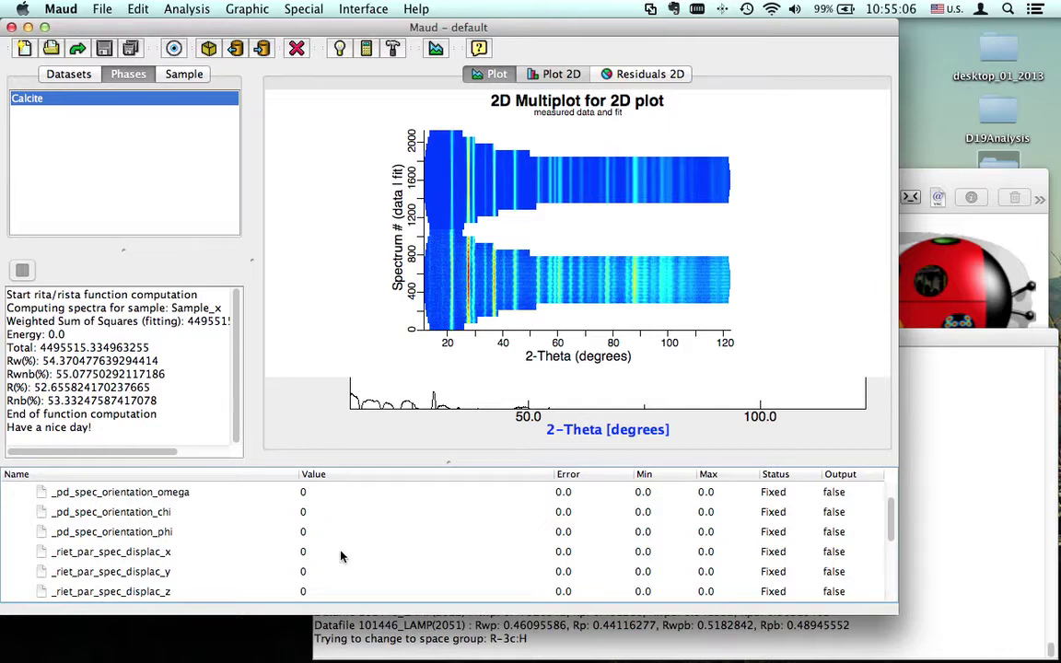
# Step: Set Sample_x's displacement parameters _riet_par_spec_displac_x, _riet_par_spec_displac_y and _riet_par_spec_displac_z to Refined
pyautogui.click(778, 553)
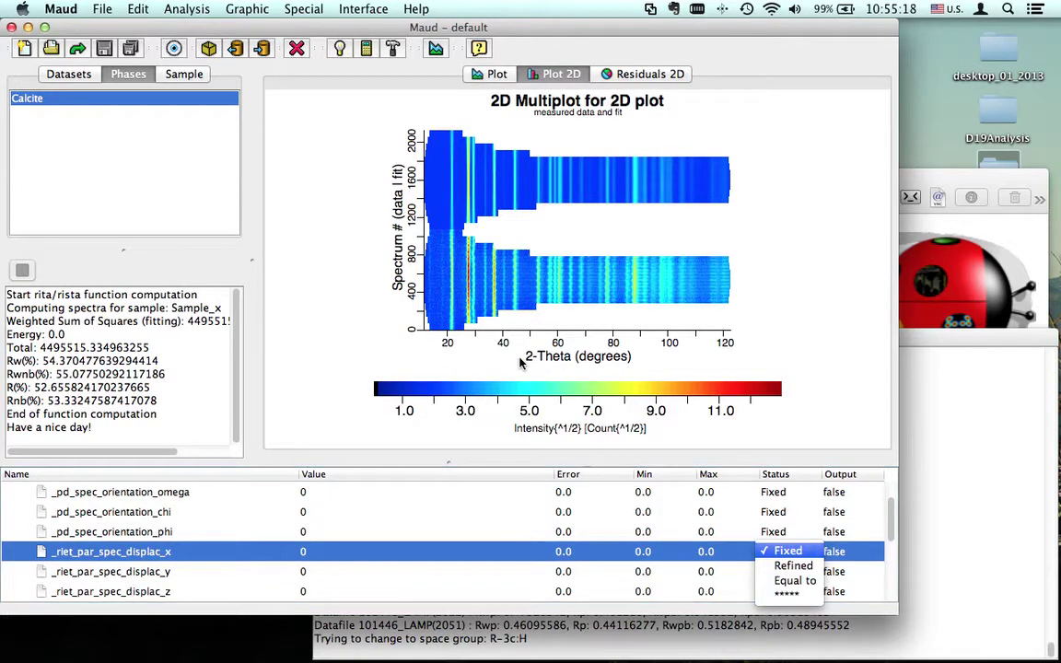
pyautogui.click(784, 566)
pyautogui.click(783, 571)
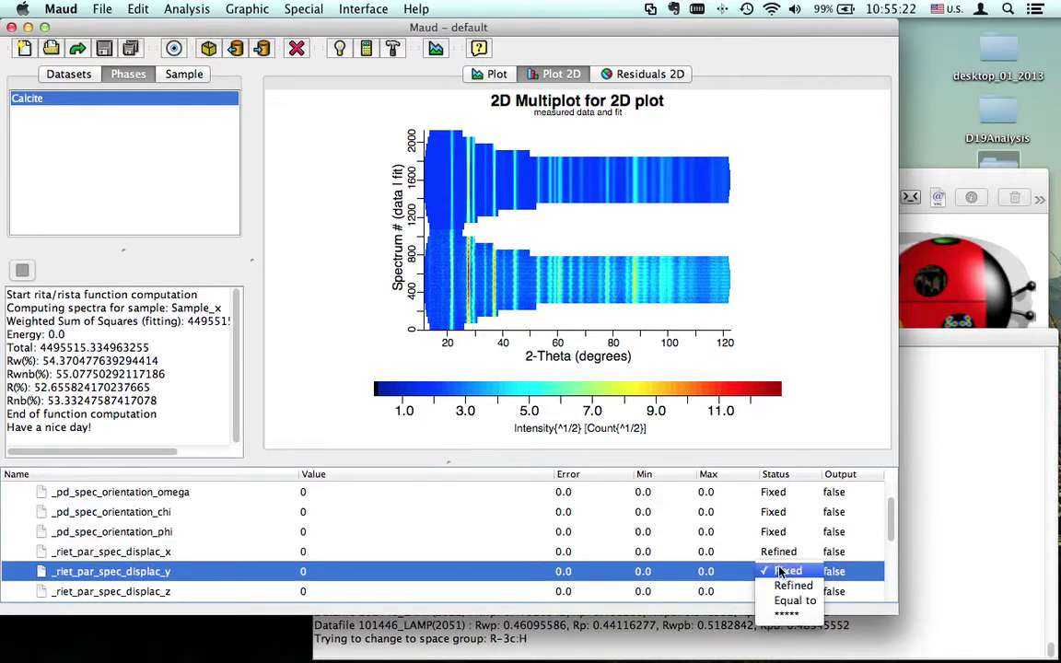
pyautogui.click(786, 587)
pyautogui.click(783, 591)
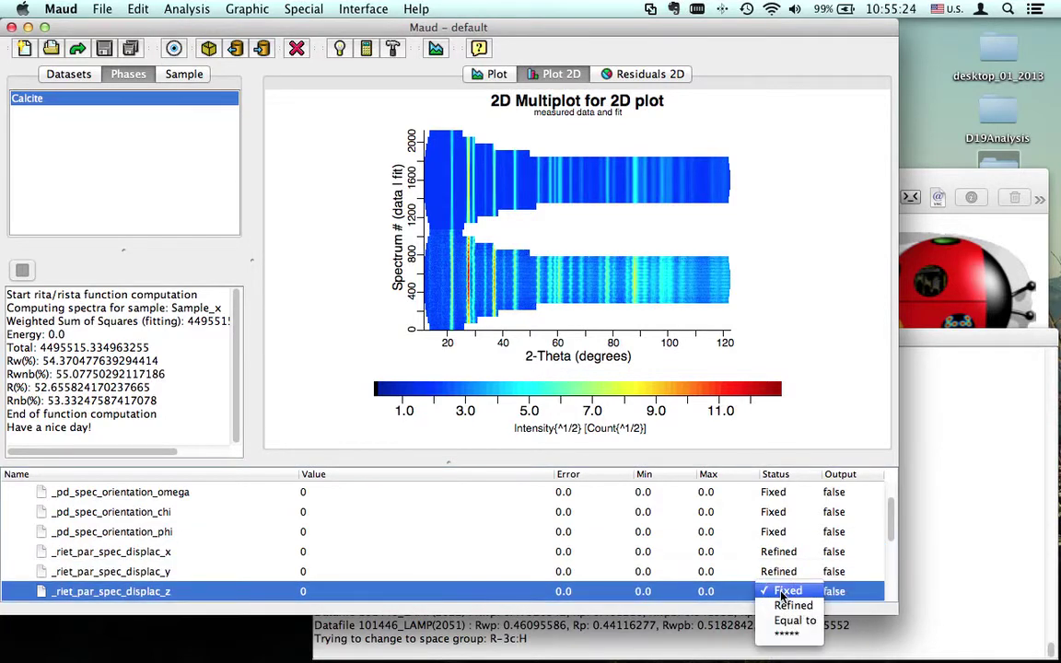
pyautogui.click(785, 607)
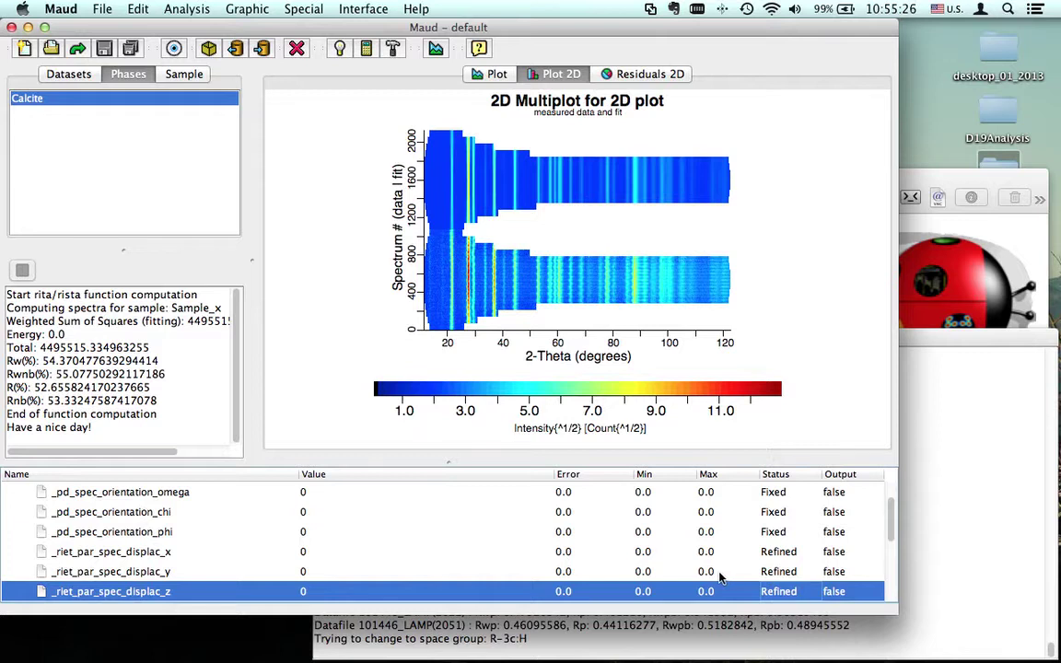
pyautogui.scroll(-1, 722, 577)
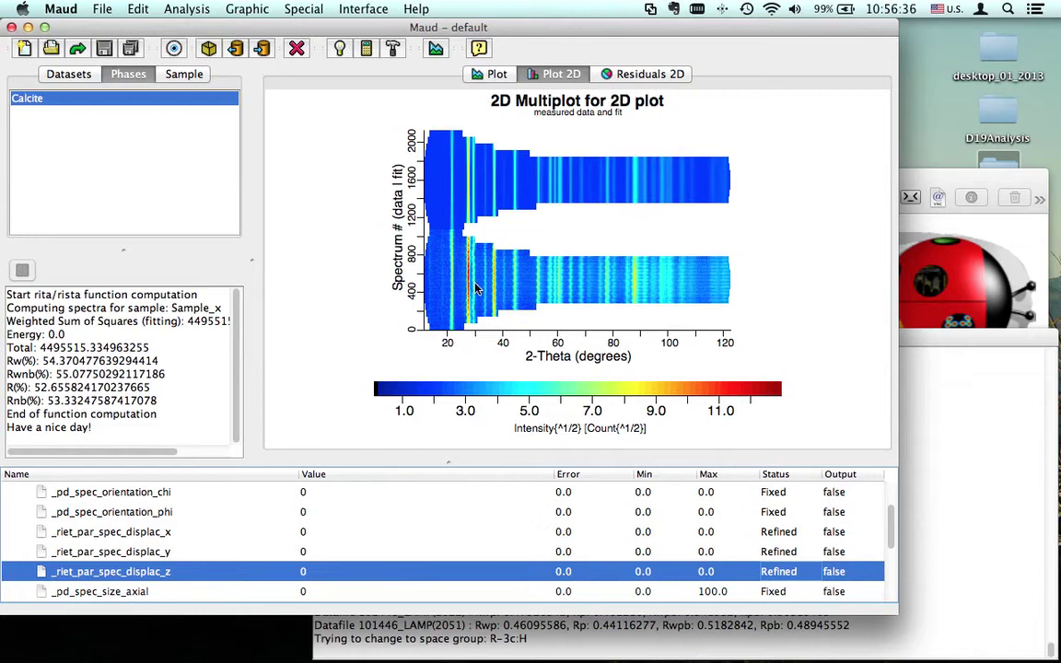
# Step: Switch to Preview, open the recent document JACLuca2013a.pdf and go to page 3
pyautogui.moveTo(148, 656)
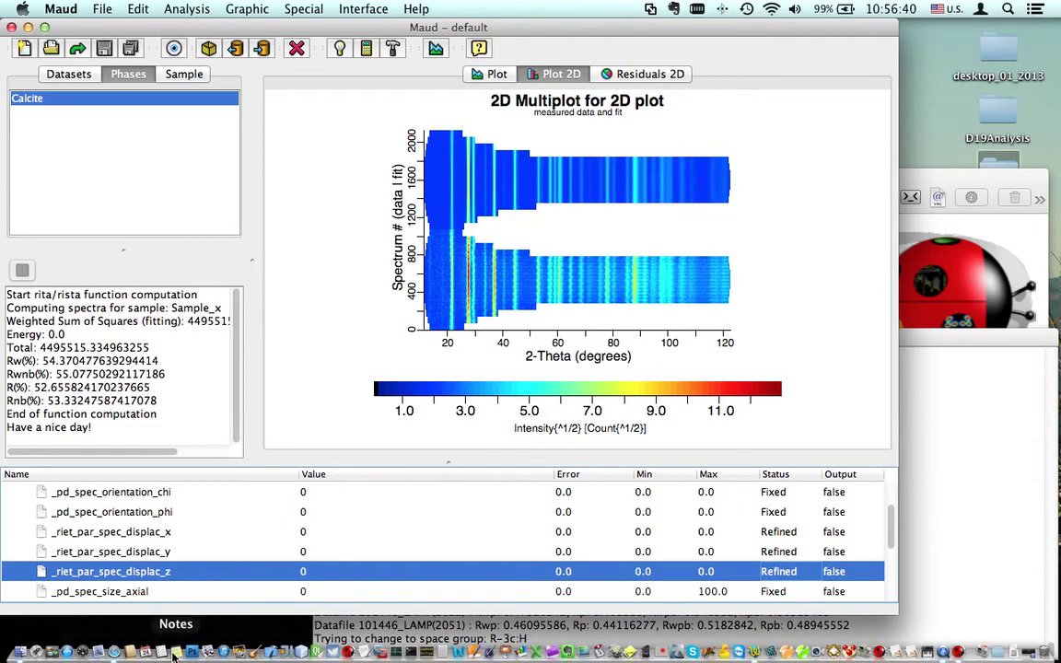
pyautogui.click(206, 651)
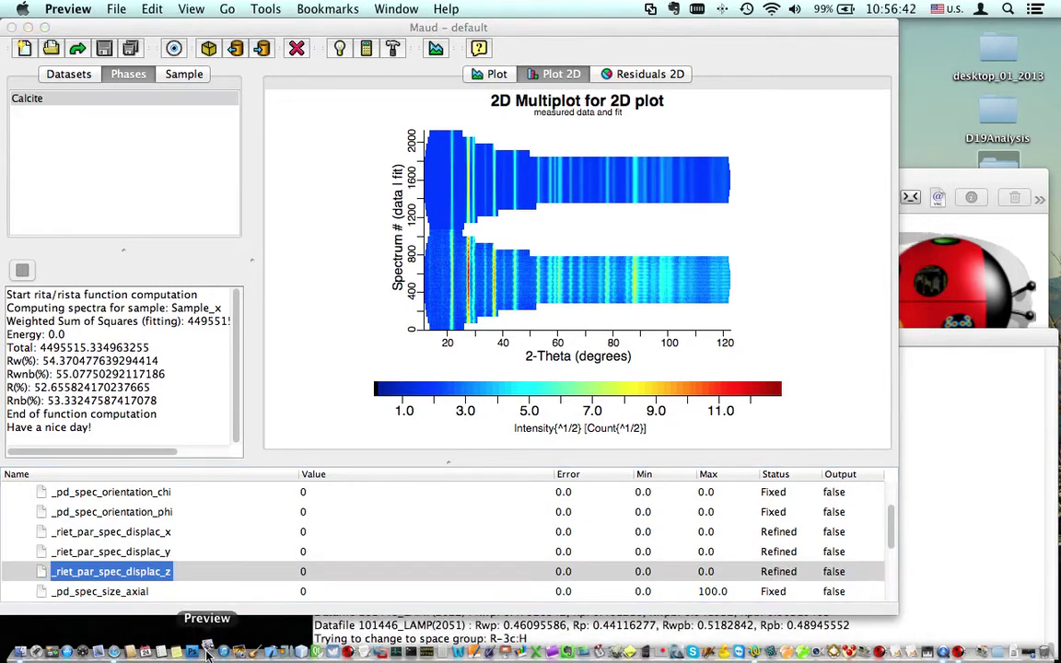
pyautogui.click(117, 13)
pyautogui.click(120, 44)
pyautogui.click(117, 11)
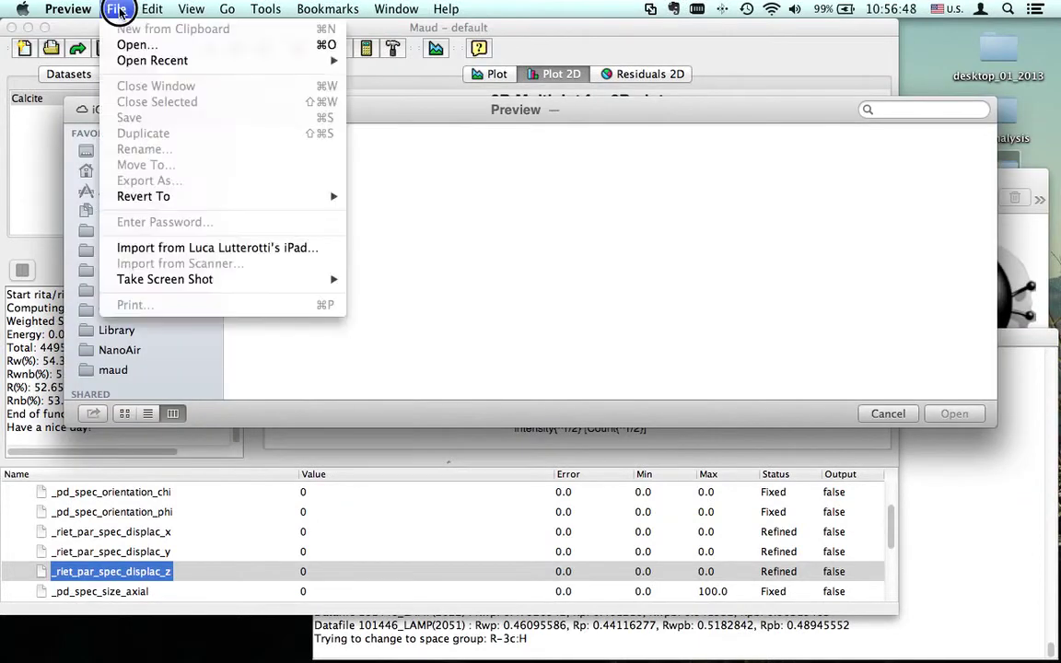
pyautogui.moveTo(341, 57)
pyautogui.click(372, 62)
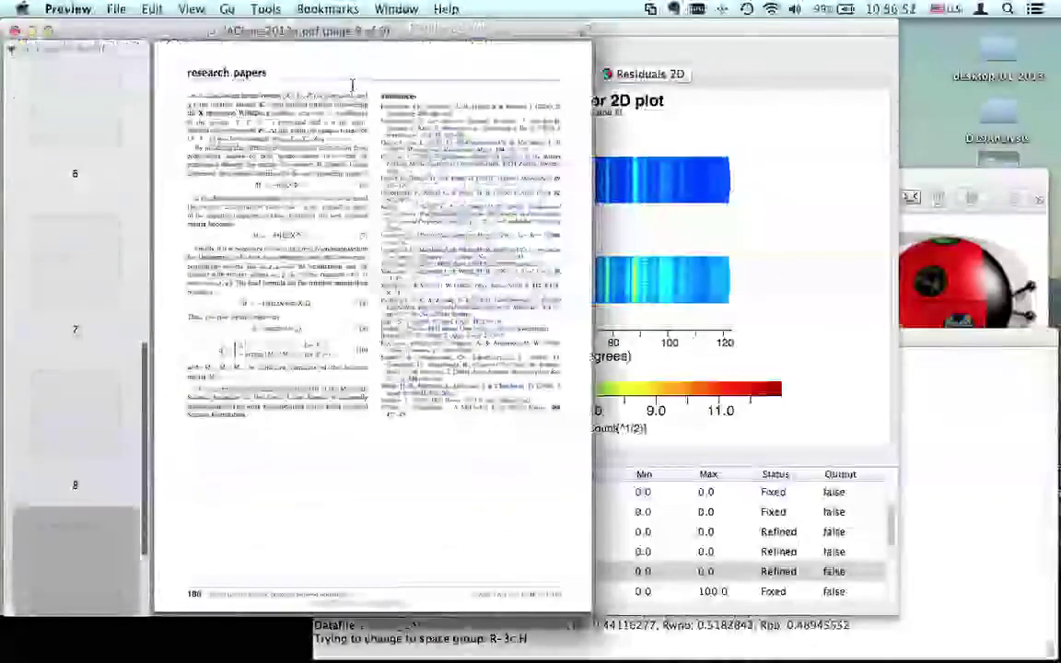
pyautogui.scroll(10, 102, 247)
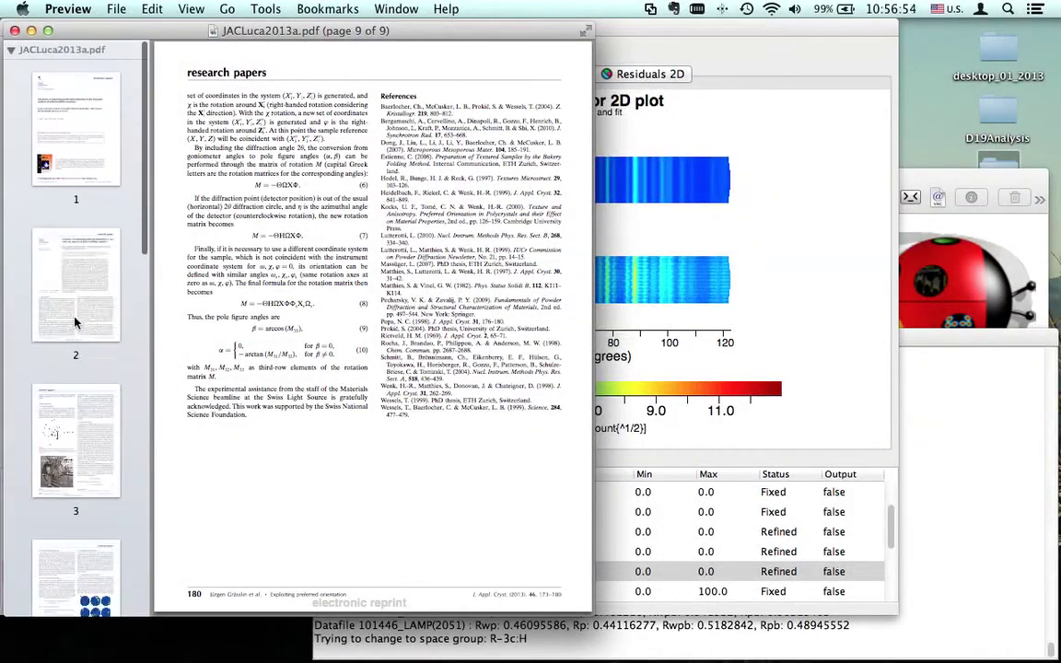
pyautogui.click(63, 429)
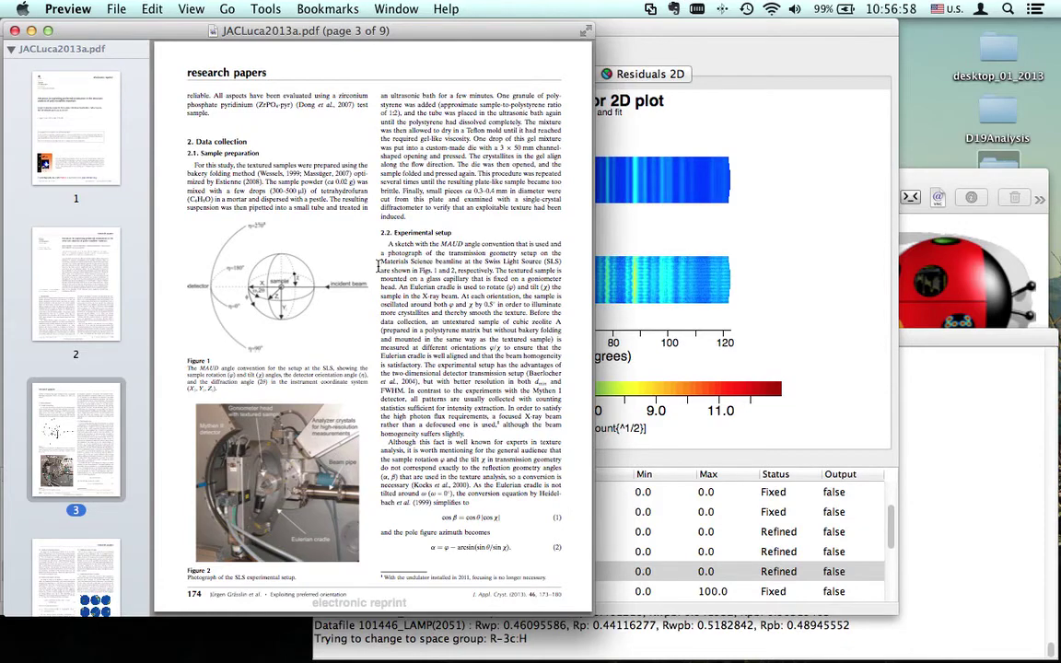
# Step: Enlarge Figure 1 with the MAUD angle convention and widen the PDF window to examine its sample axes and rotation angles
pyautogui.scroll(3, 380, 260)
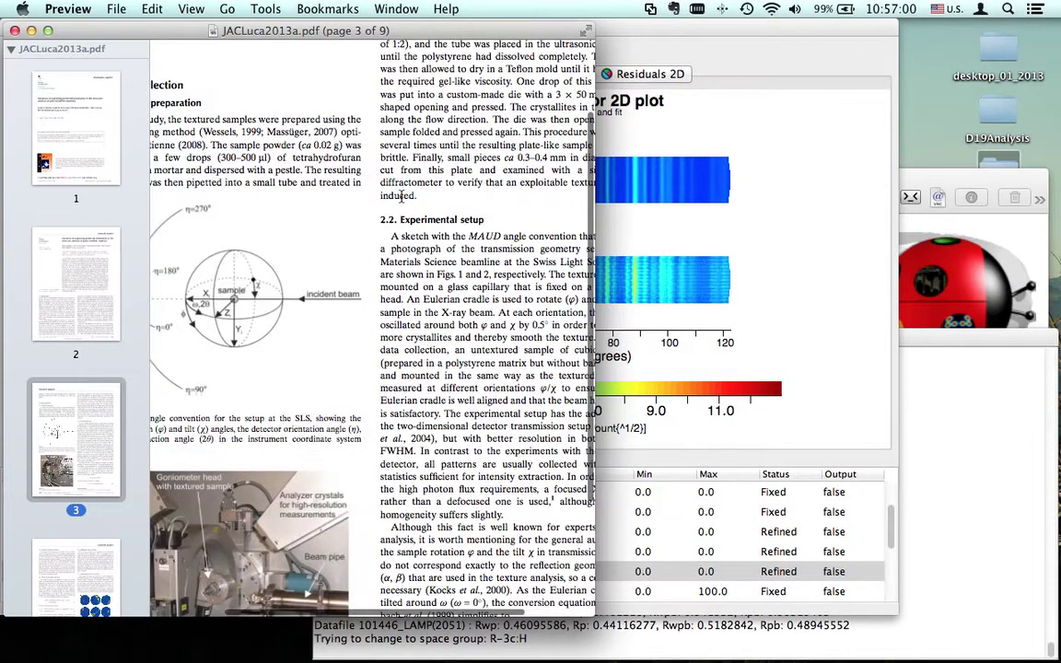
pyautogui.hscroll(-5, 404, 189)
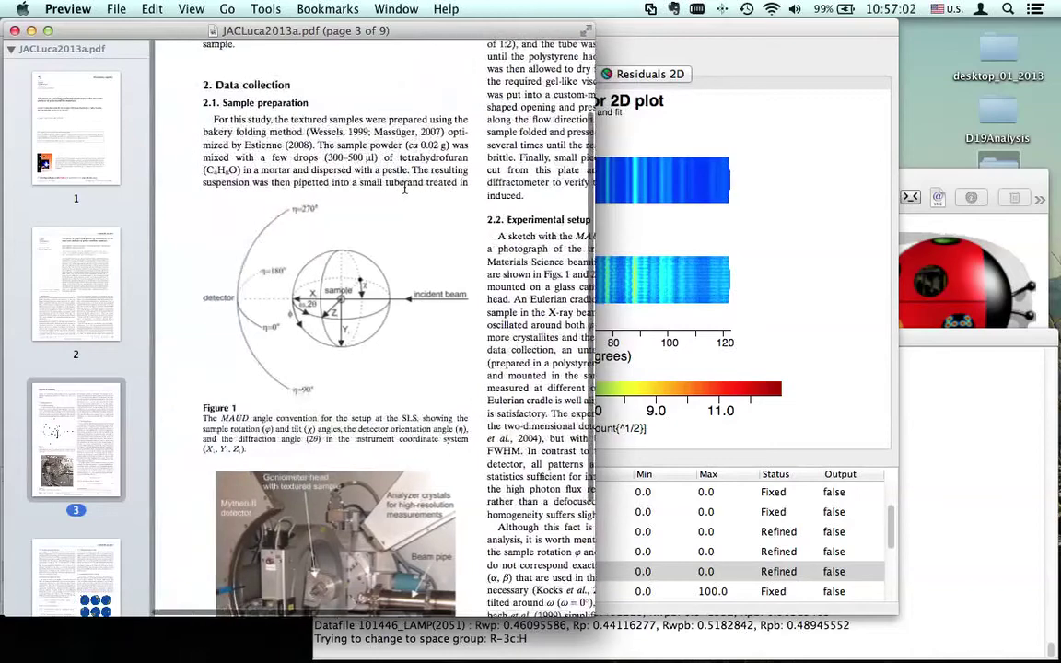
pyautogui.scroll(4, 412, 173)
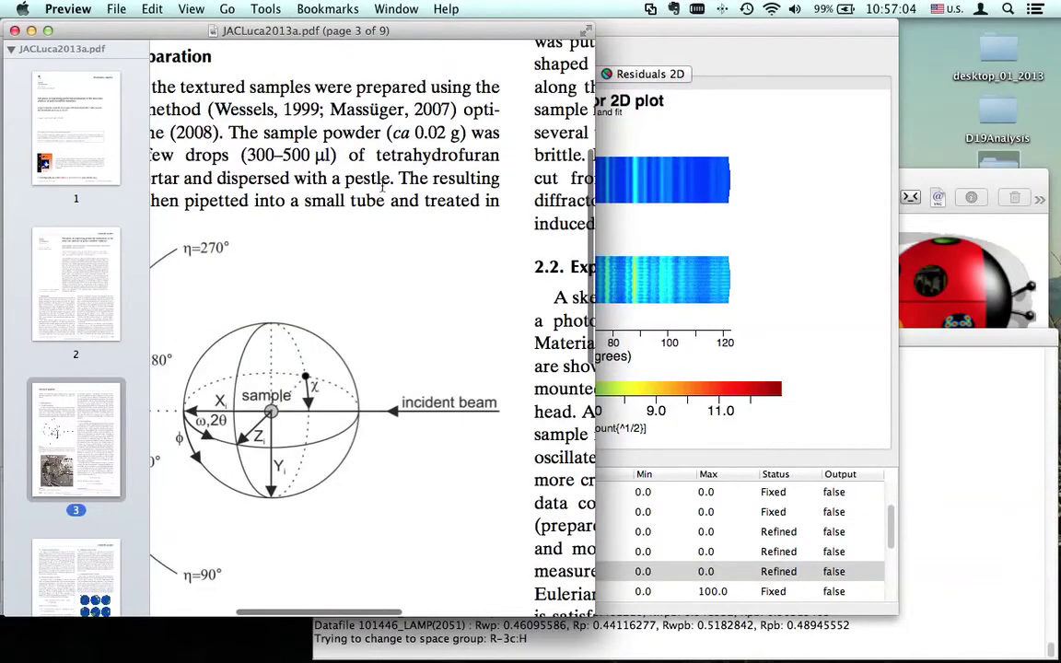
pyautogui.hscroll(-7, 298, 243)
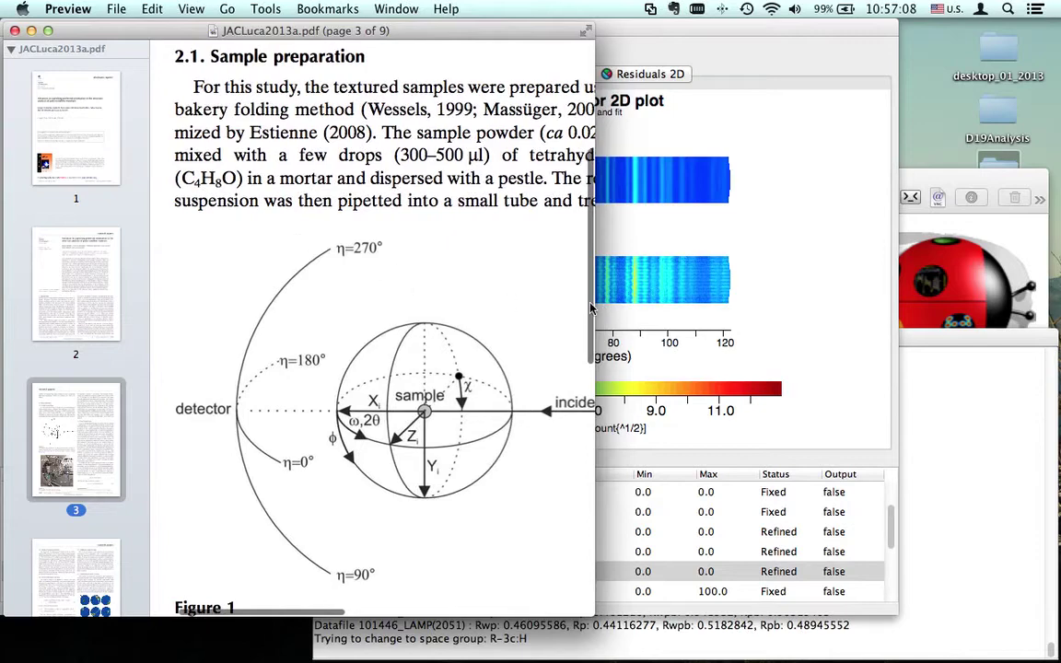
pyautogui.moveTo(596, 302); pyautogui.dragTo(760, 313)
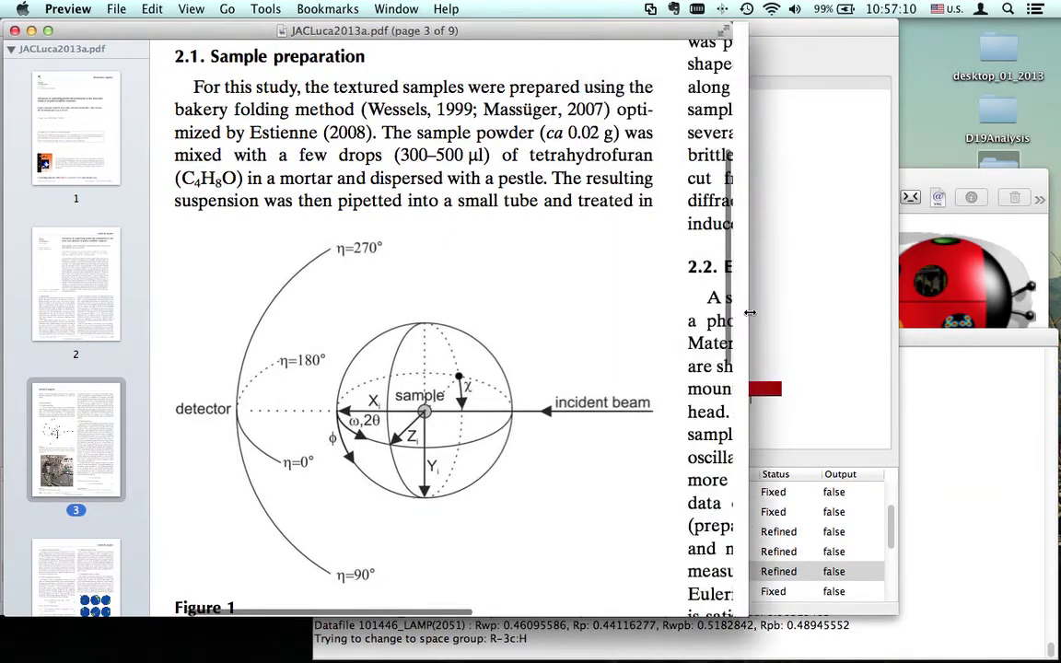
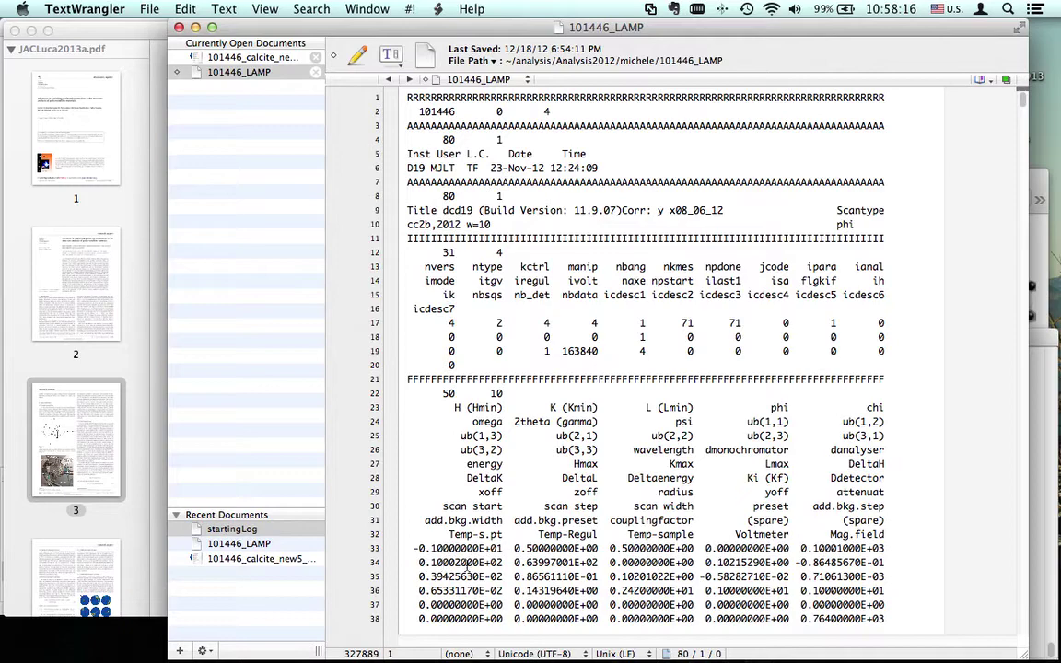
# Step: Check the header of the 101446_LAMP data file in TextWrangler, and hide TextWrangler
pyautogui.click(189, 71)
pyautogui.click(85, 10)
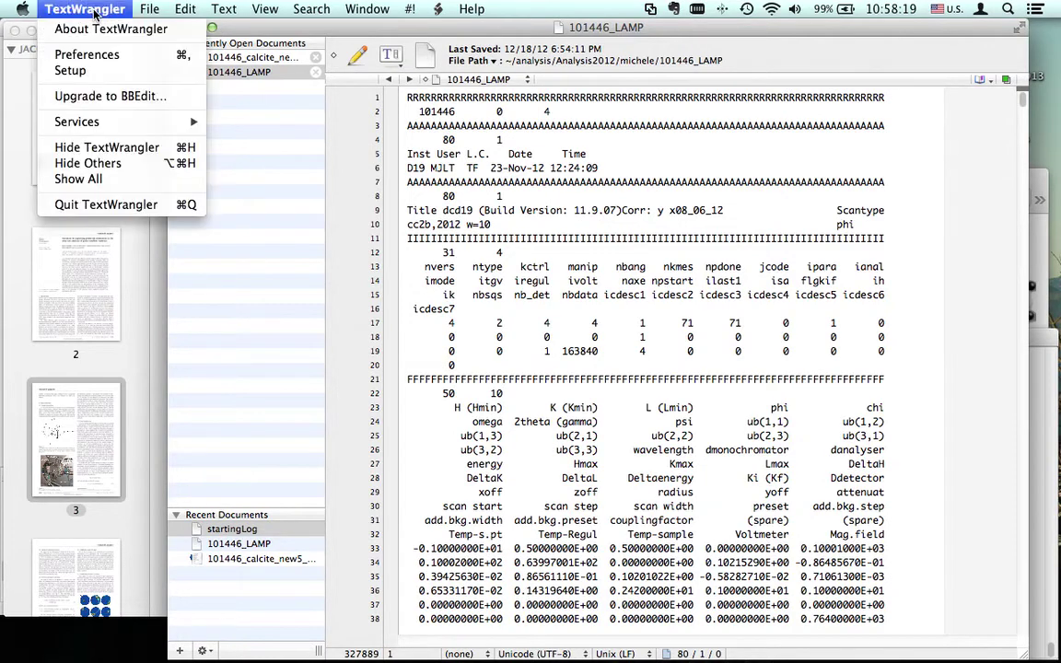
pyautogui.click(106, 149)
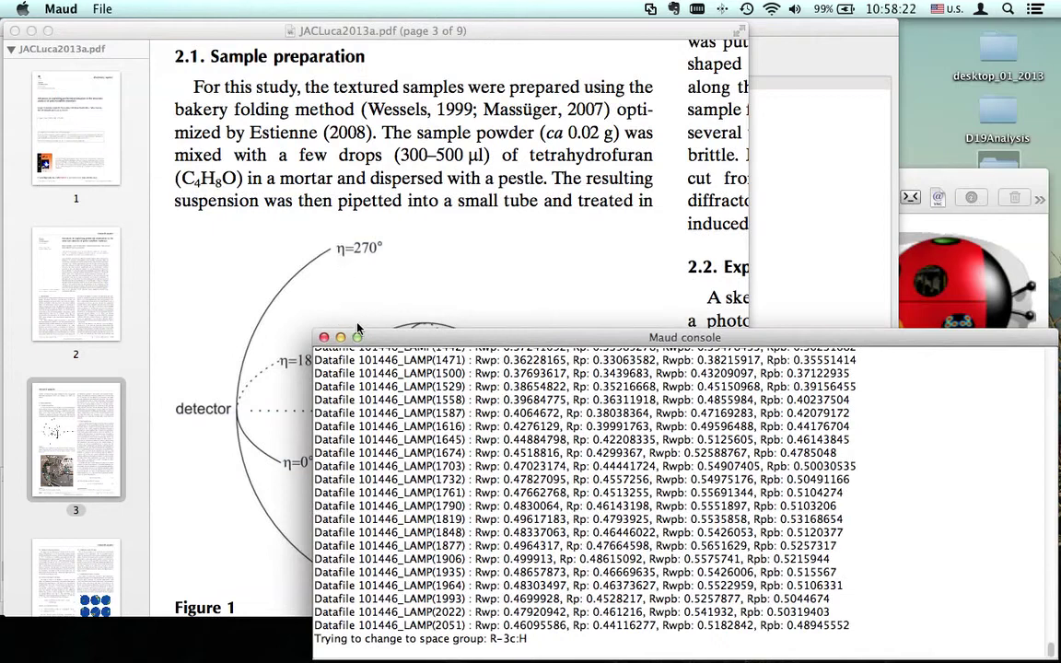
# Step: Review the angle convention in Figure 1 of the PDF again, hide Preview and return to Maud's main window
pyautogui.click(249, 31)
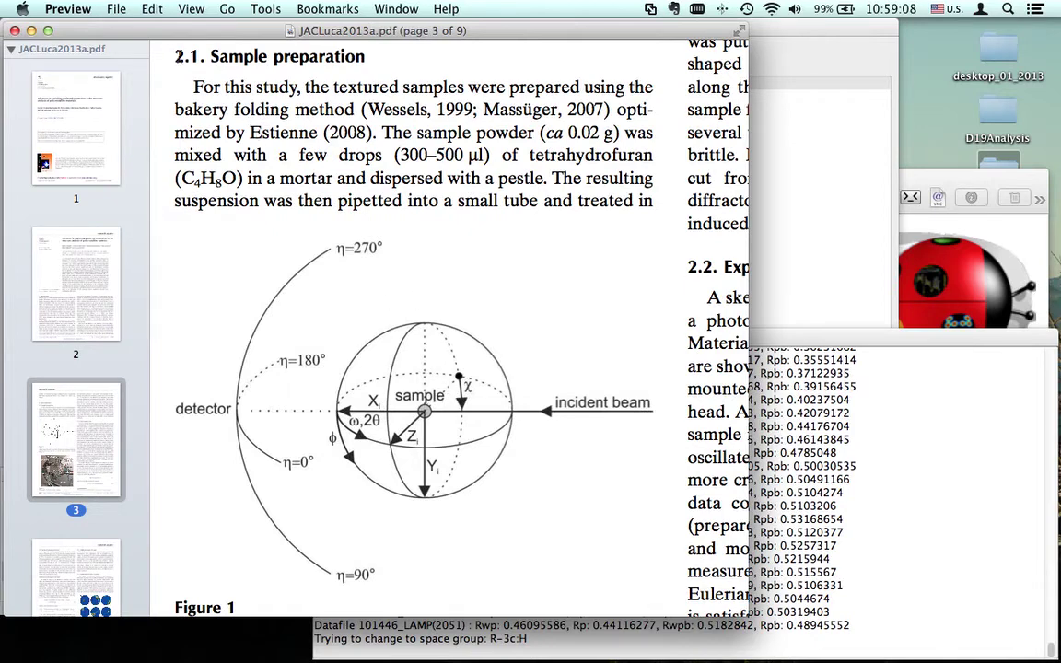
pyautogui.click(68, 9)
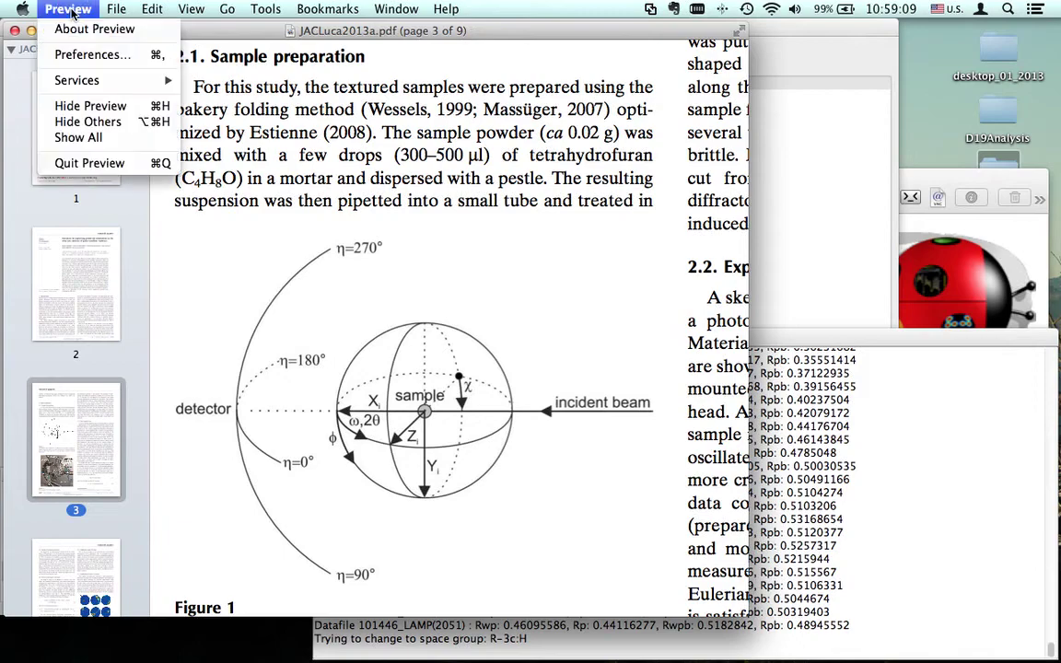
pyautogui.click(81, 108)
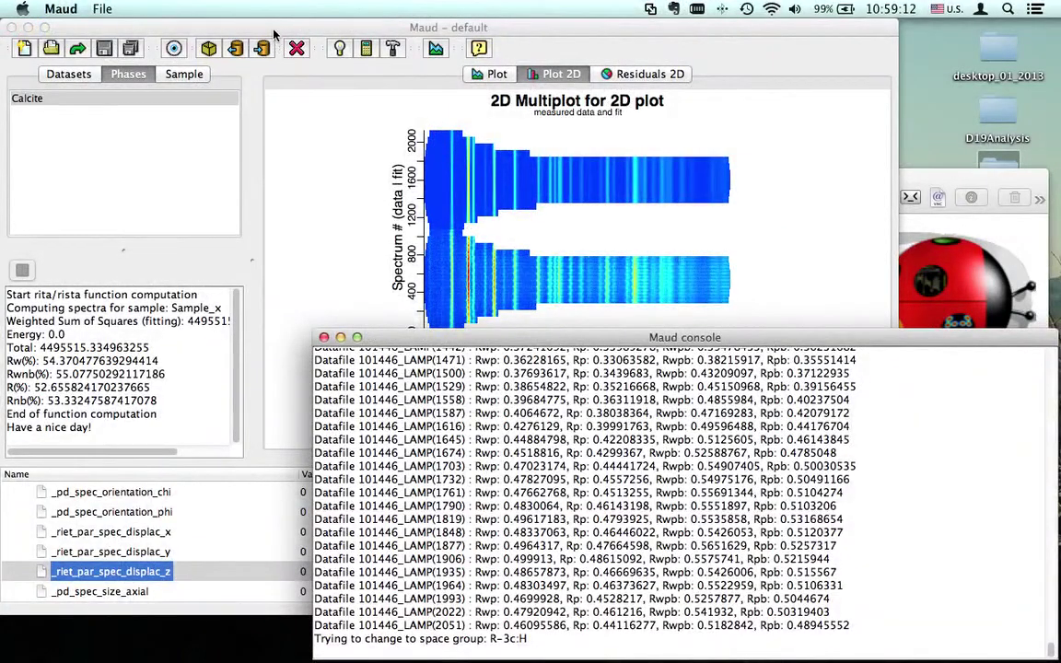
pyautogui.click(273, 34)
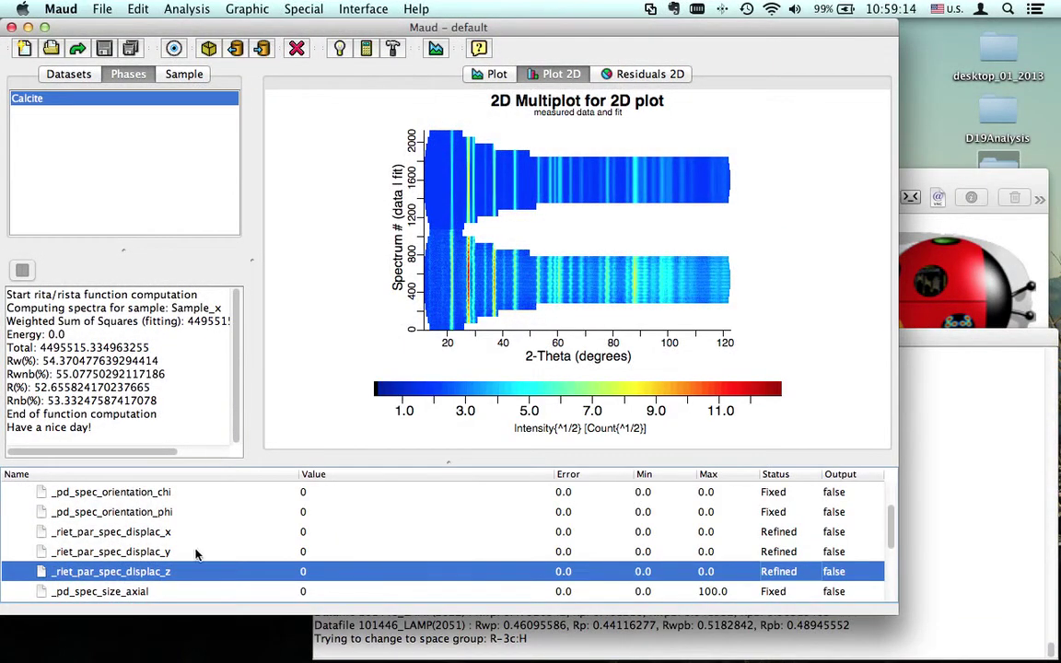
# Step: Open the settings of Sample_x and check the refinement status of the x displacement in the sample position
pyautogui.scroll(-4, 165, 556)
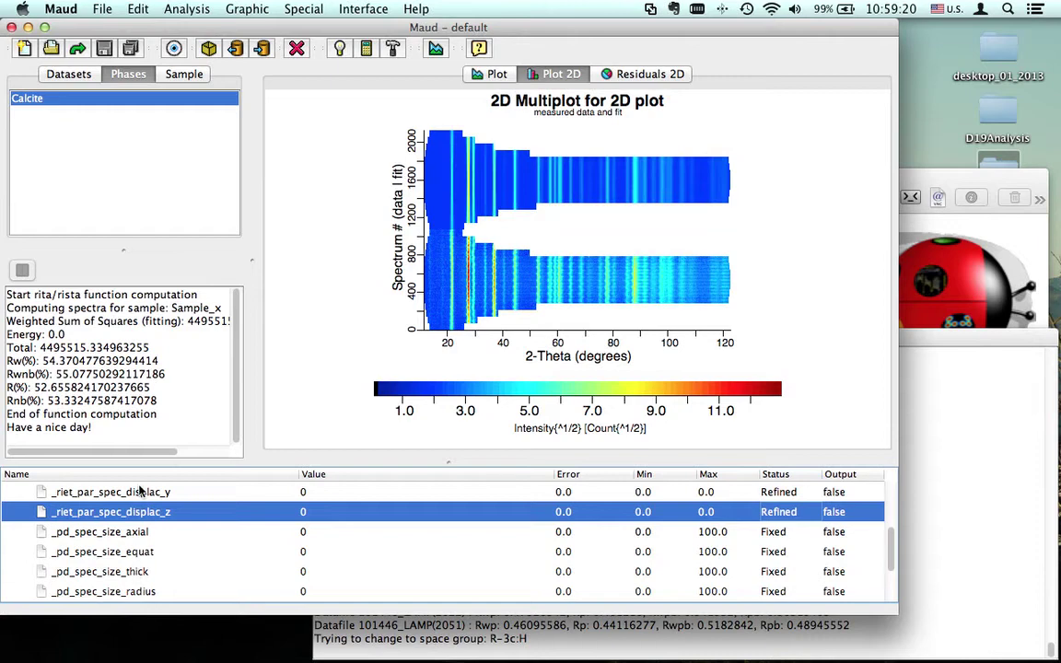
pyautogui.click(179, 75)
pyautogui.click(135, 100)
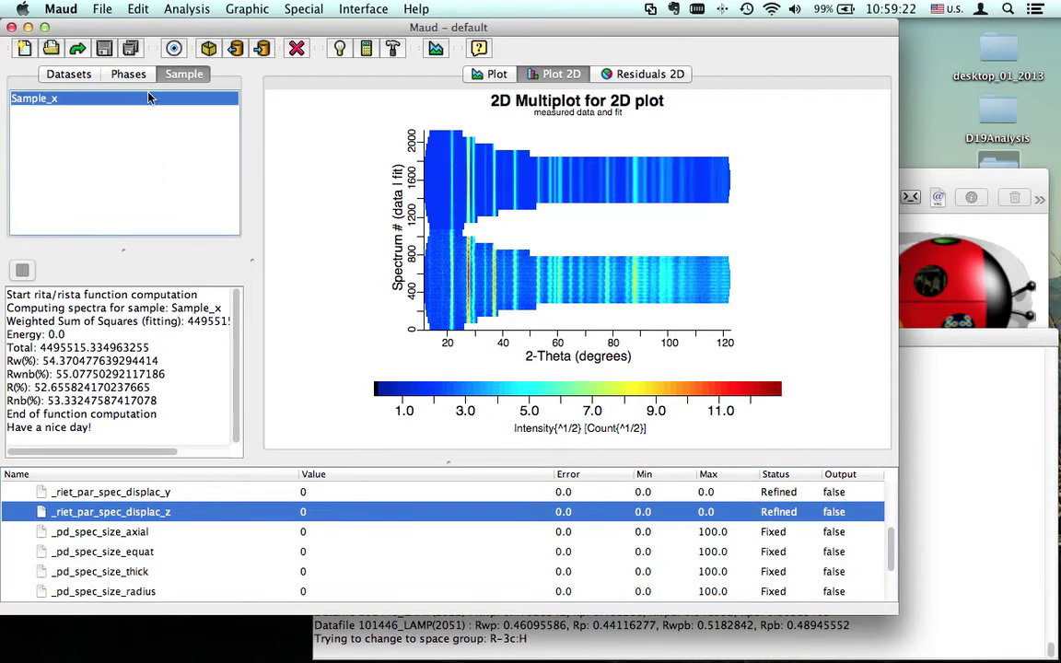
pyautogui.click(173, 48)
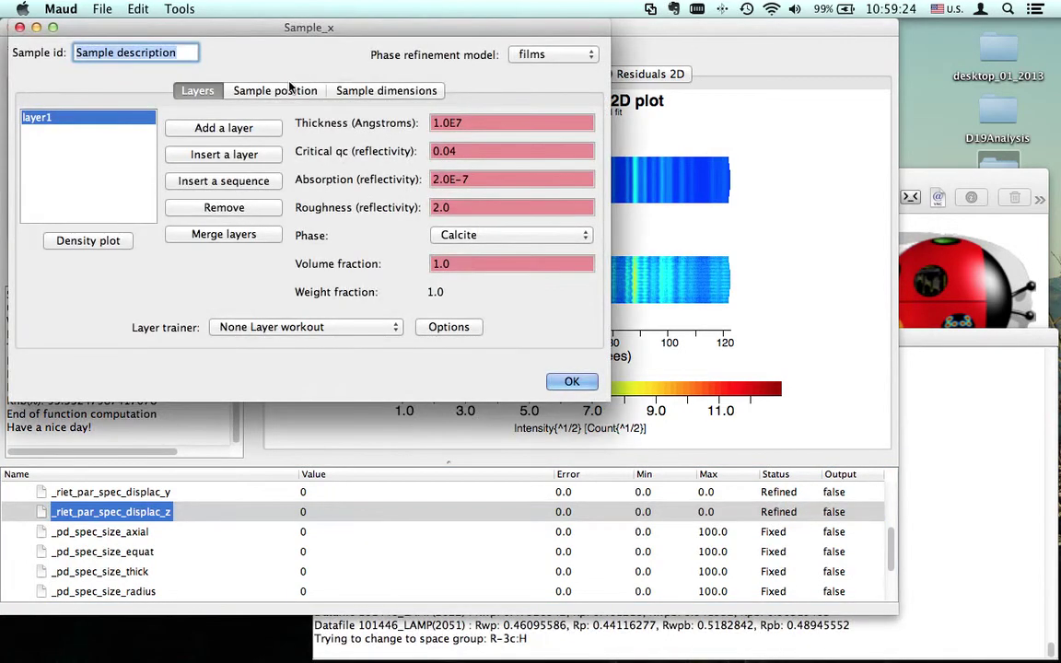
pyautogui.click(304, 92)
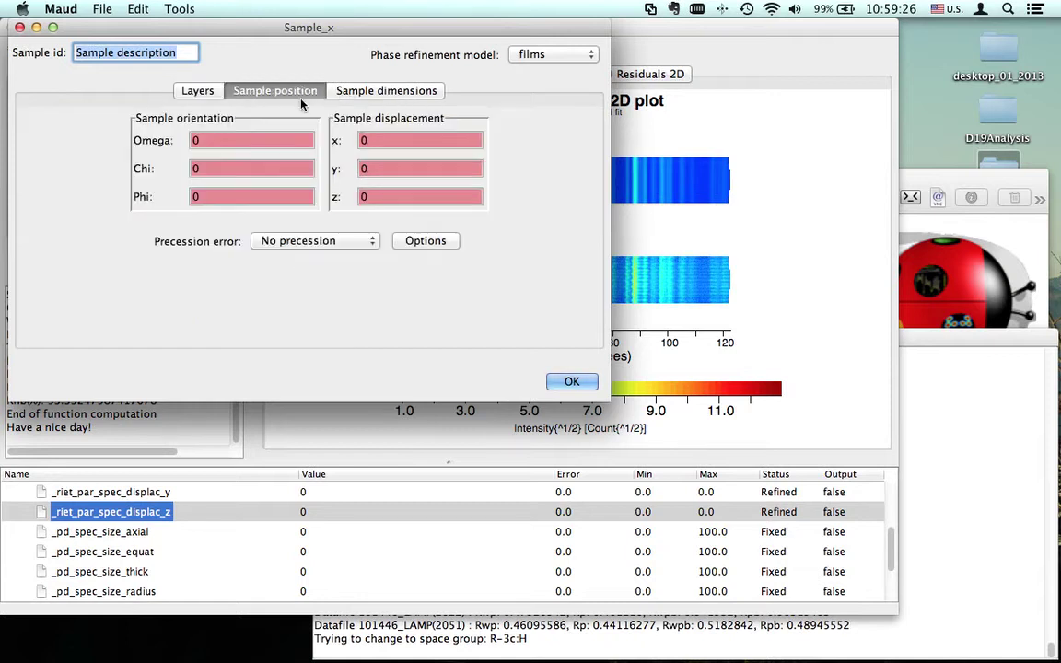
pyautogui.rightClick(398, 140)
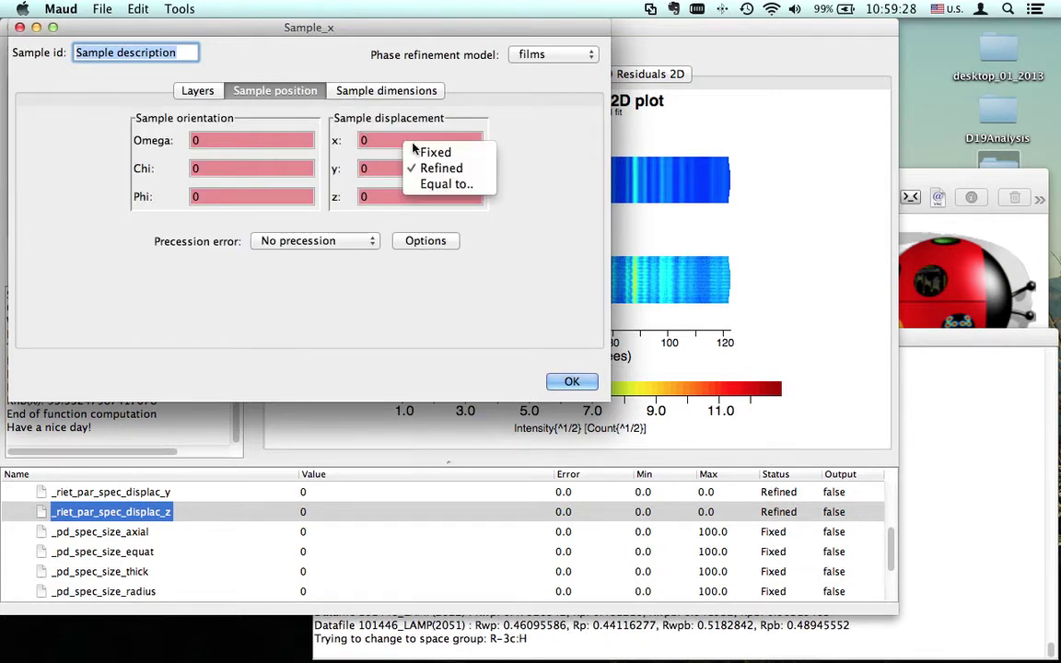
pyautogui.click(368, 140)
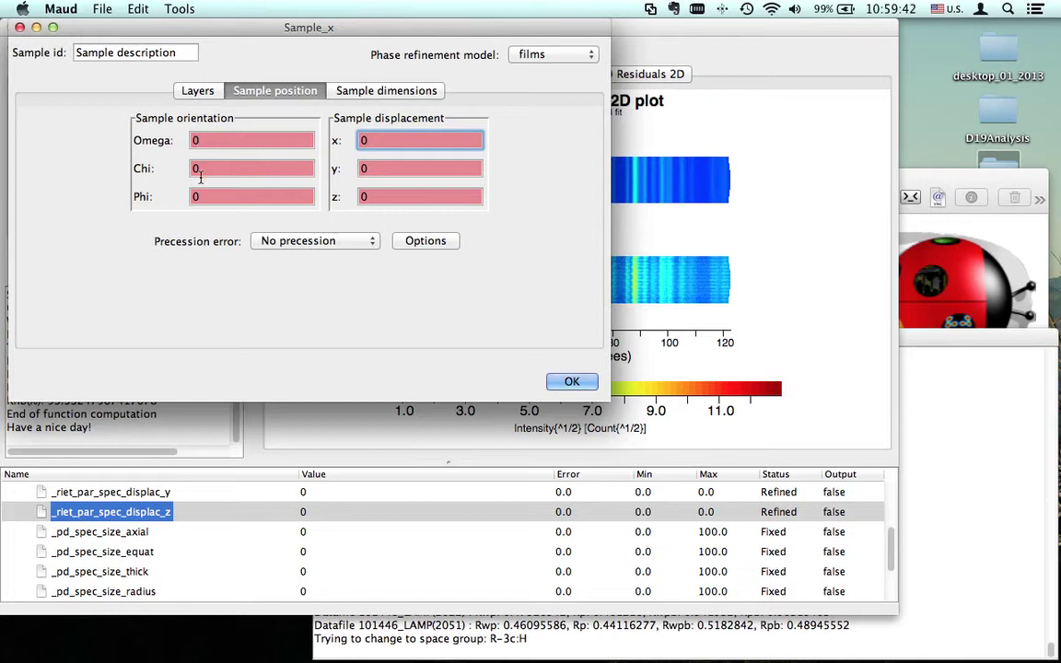
# Step: Set the axial, equatorial and thickness dimensions of the sample to 10 mm each
pyautogui.click(356, 89)
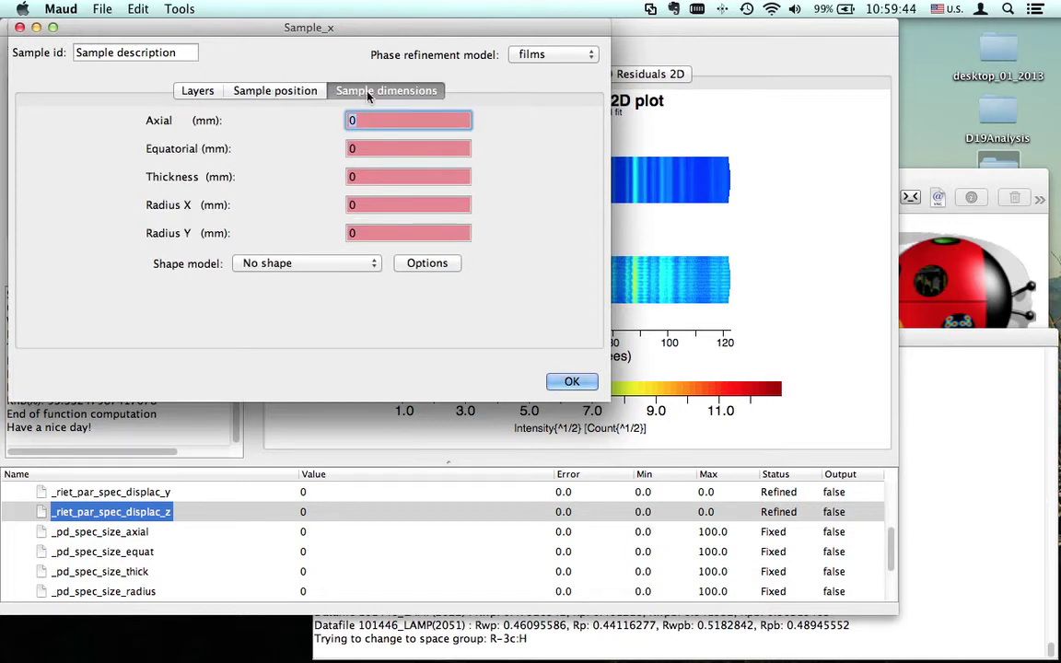
pyautogui.write('10')
pyautogui.click(378, 145)
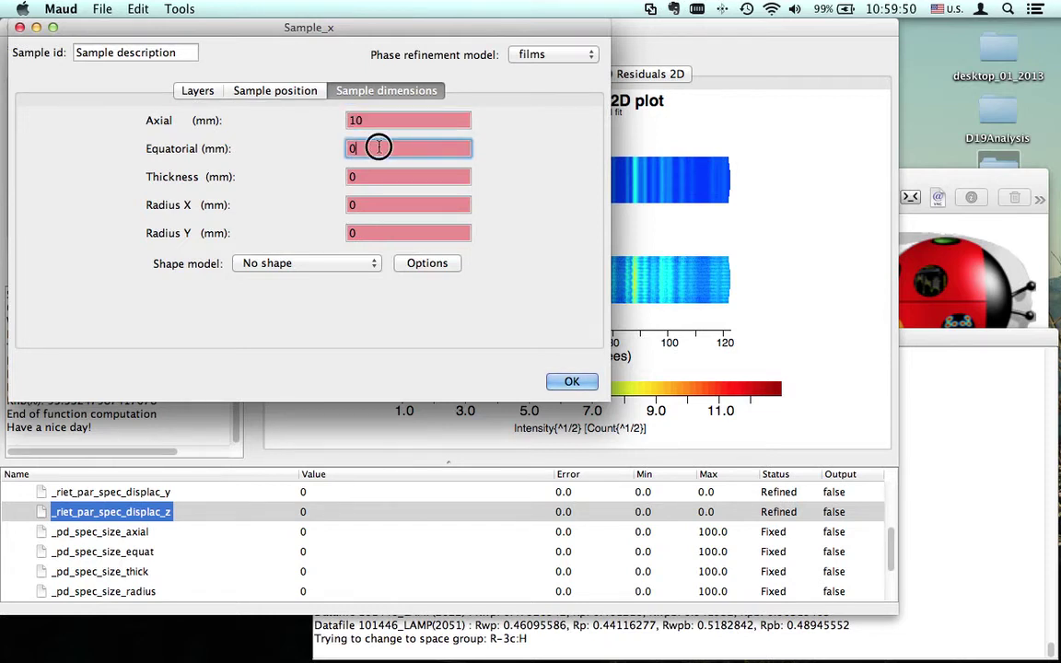
pyautogui.write('10')
pyautogui.click(367, 177)
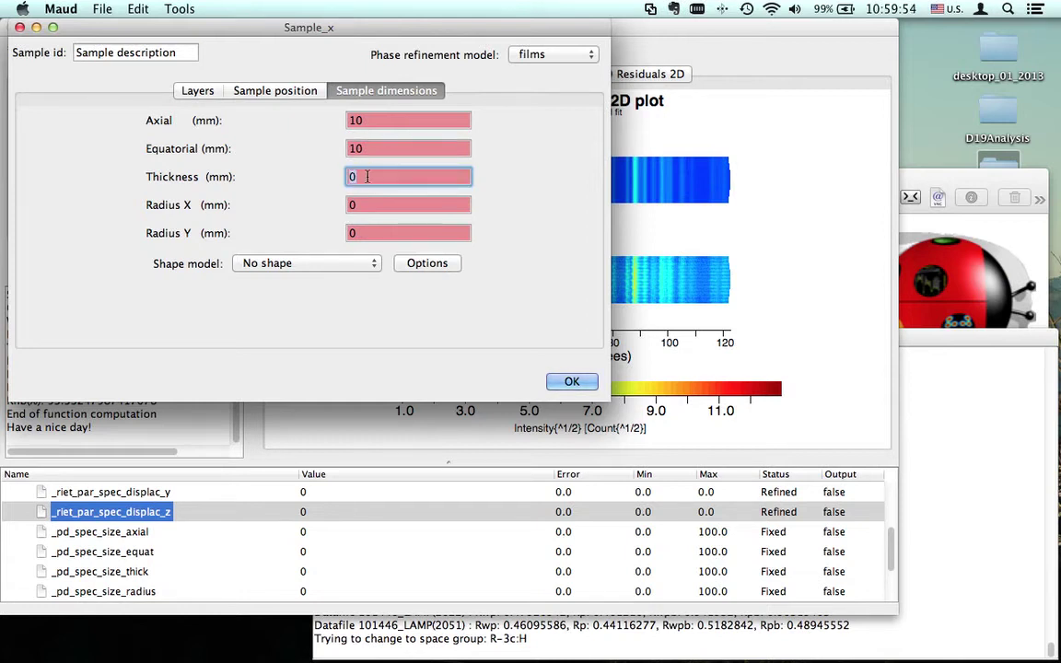
pyautogui.write('10')
# Step: Set the axial sample dimension to Refined and check its status and the sample position values
pyautogui.rightClick(381, 123)
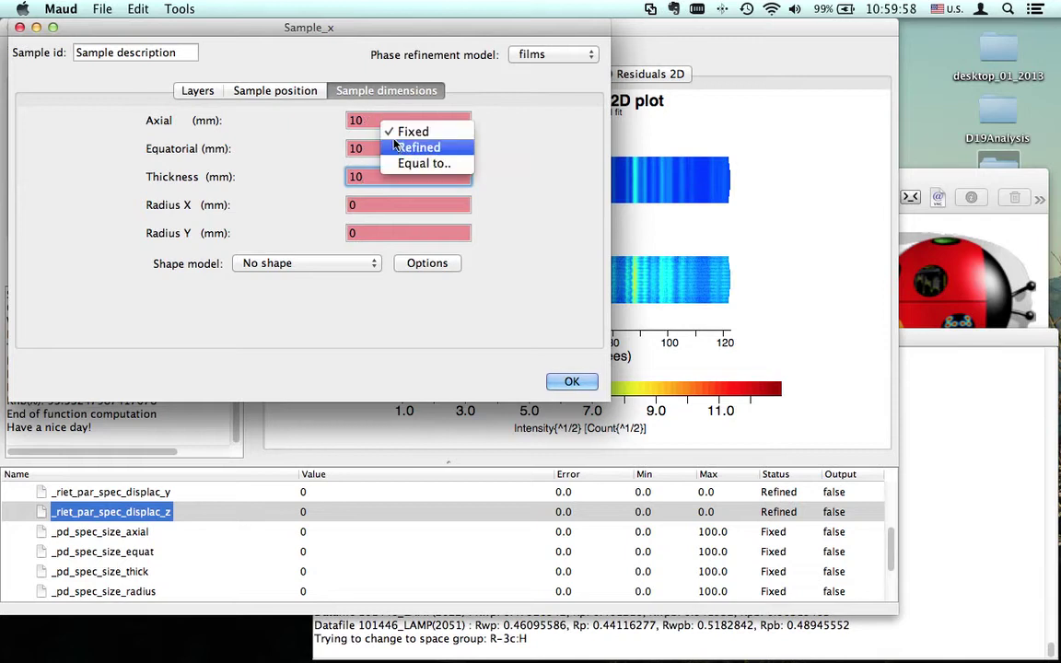
pyautogui.click(420, 148)
pyautogui.click(380, 120)
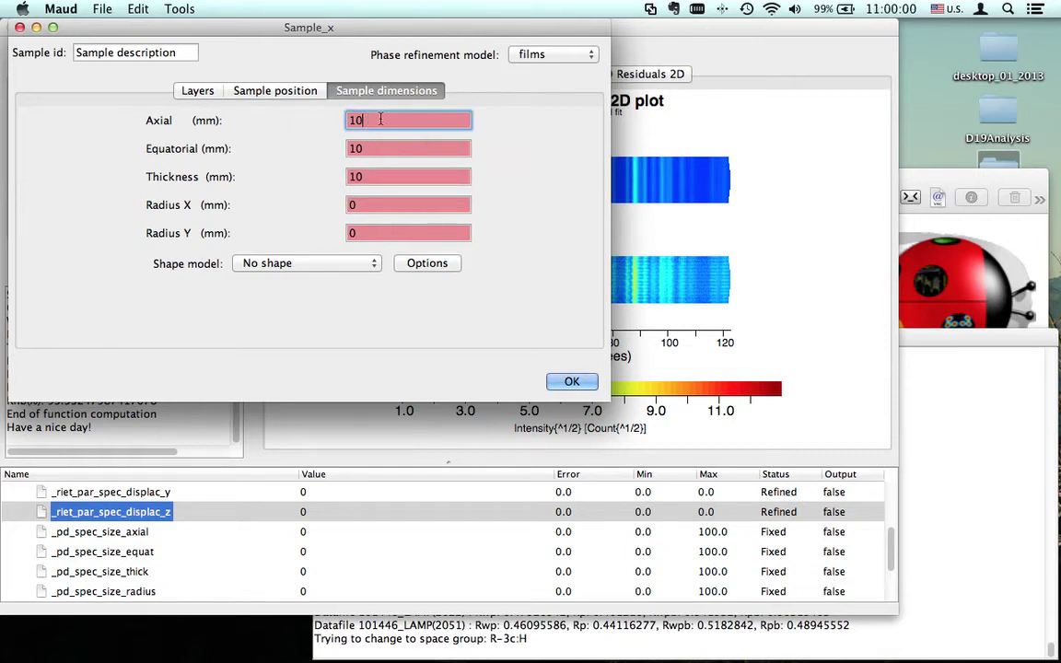
pyautogui.rightClick(379, 119)
pyautogui.click(378, 120)
pyautogui.doubleClick(385, 120)
pyautogui.click(375, 147)
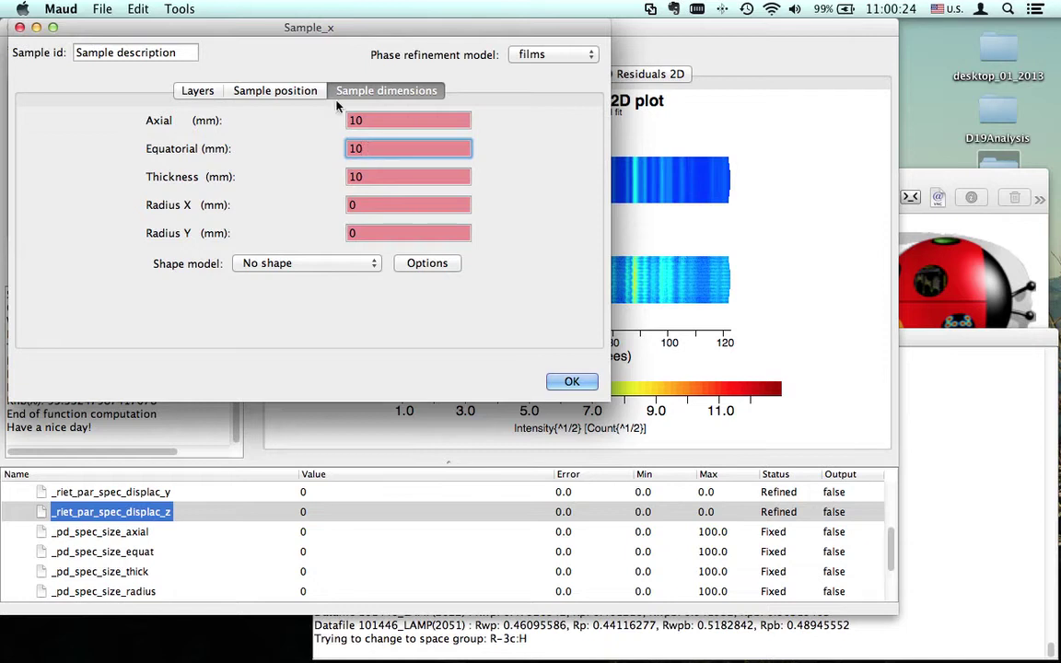
pyautogui.click(274, 90)
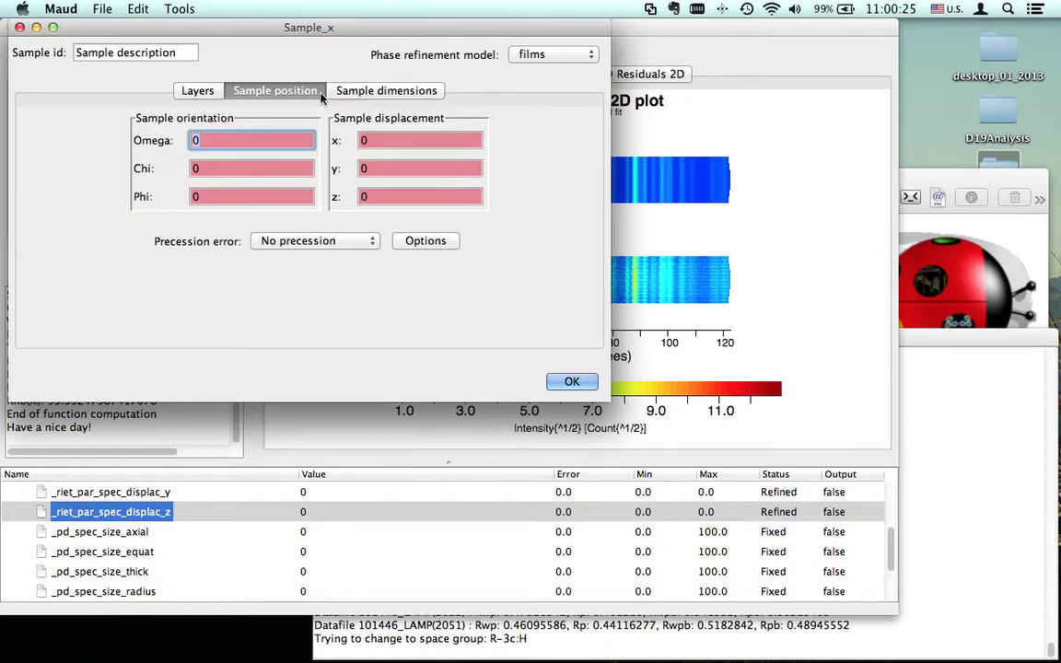
pyautogui.click(379, 91)
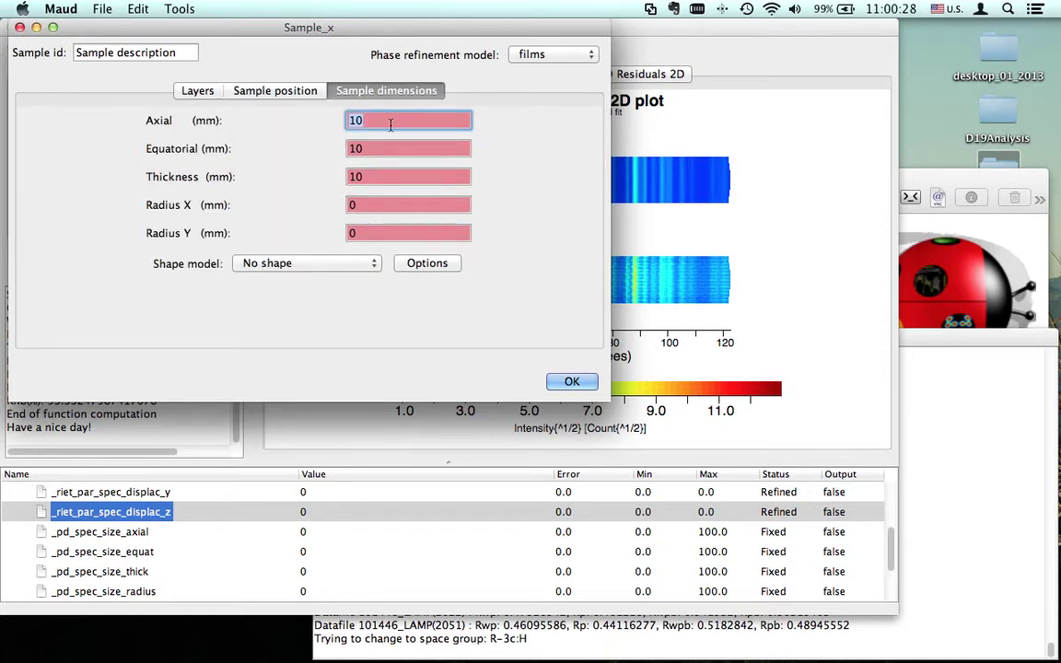
# Step: Bind the equatorial dimension to _pd_spec_size_axial with factor 1 and offset 0
pyautogui.rightClick(441, 147)
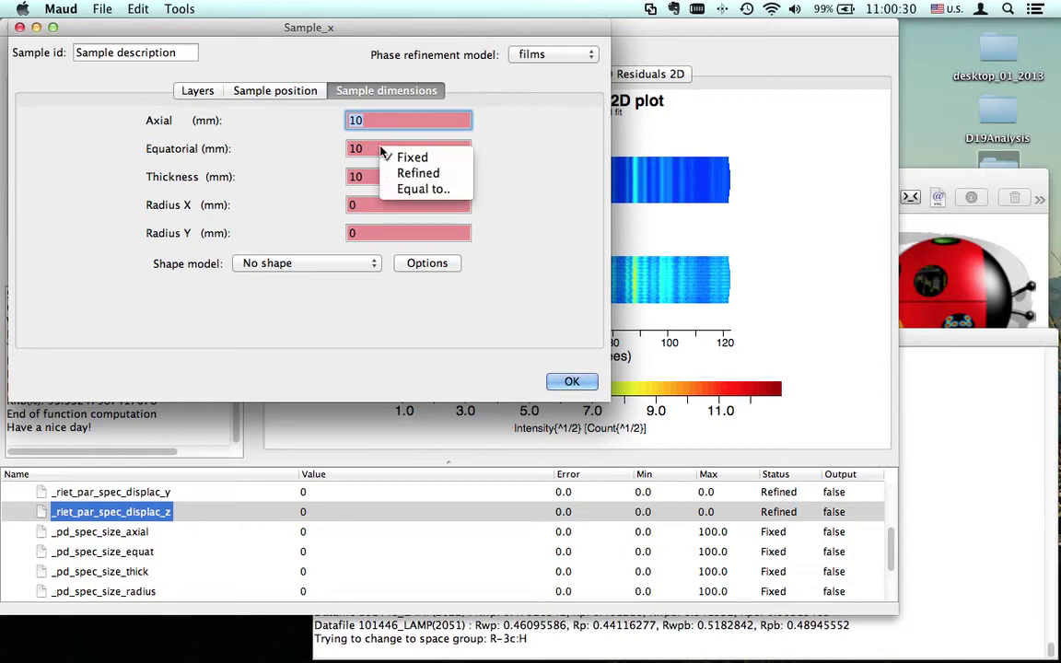
pyautogui.click(459, 196)
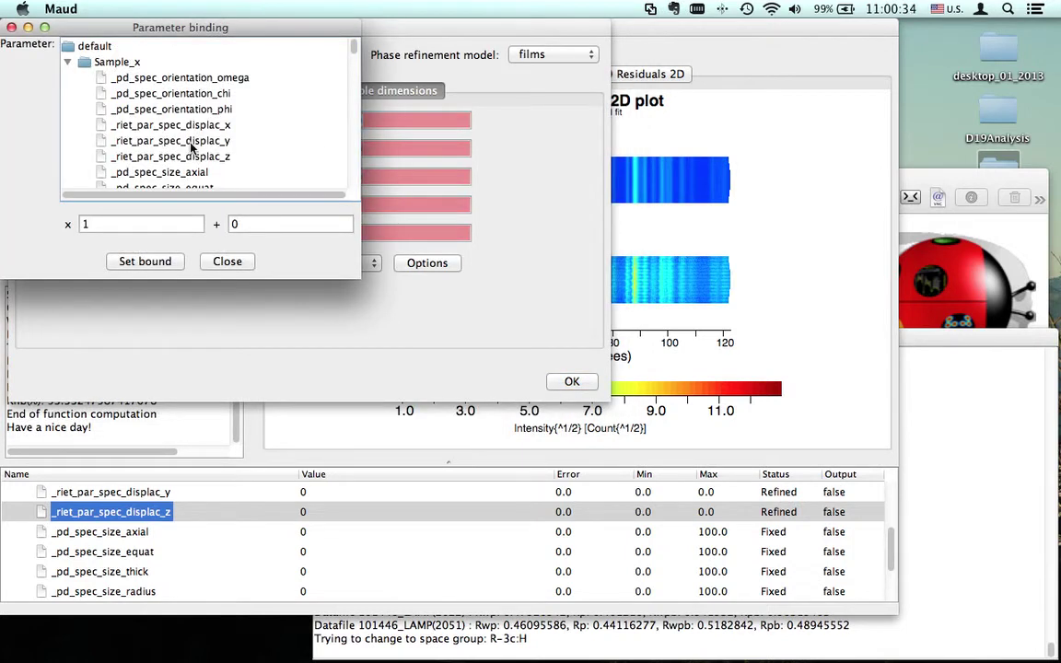
pyautogui.scroll(-1, 192, 147)
pyautogui.click(175, 155)
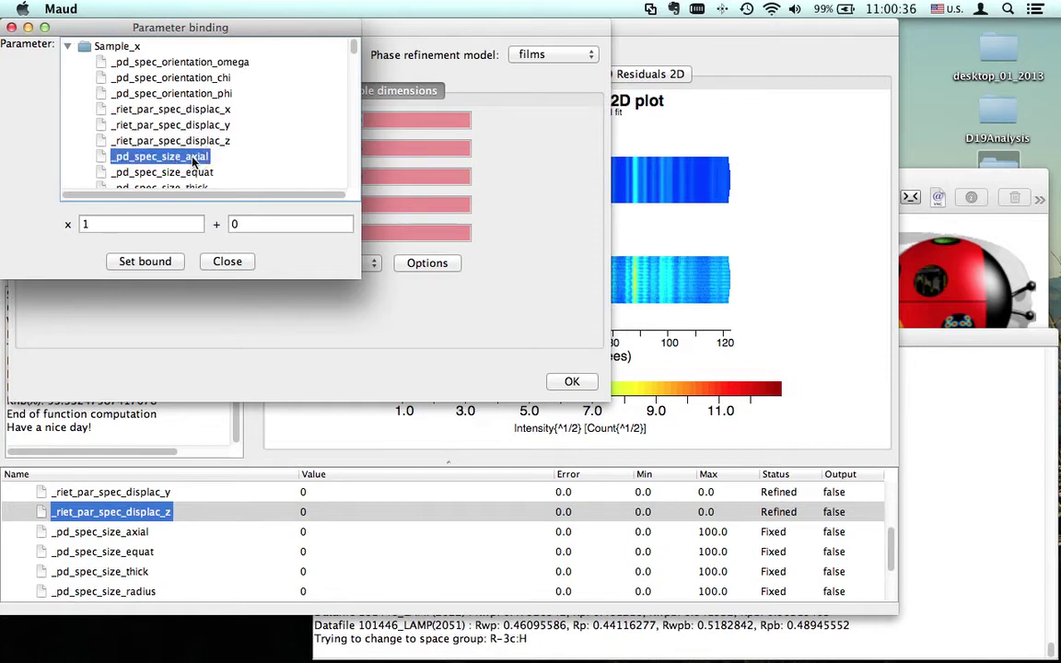
pyautogui.click(167, 266)
pyautogui.click(227, 263)
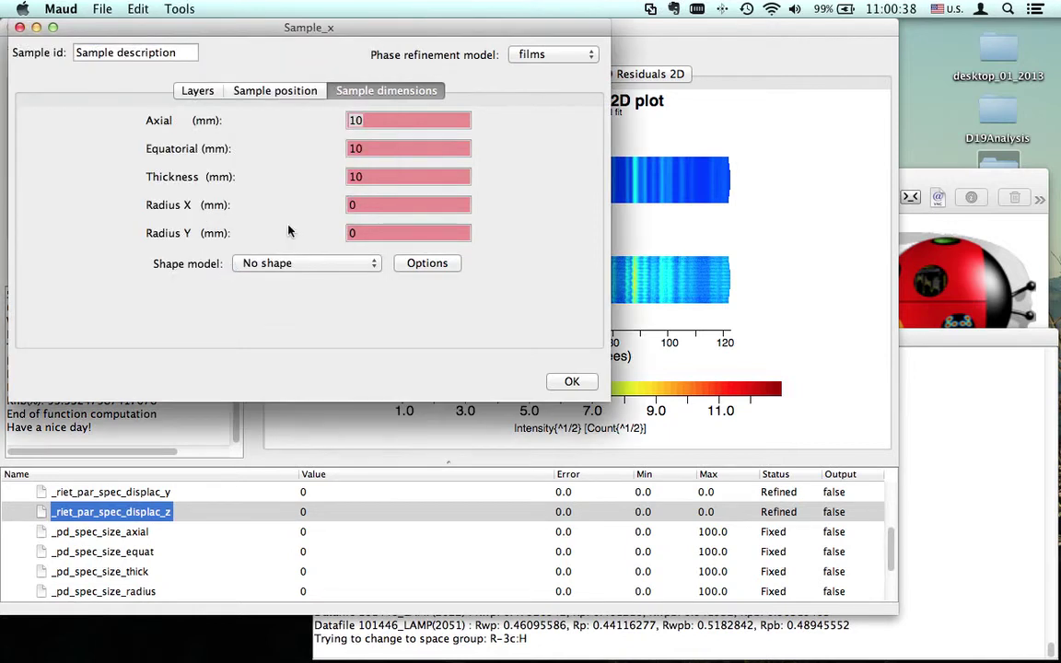
# Step: Bind the thickness dimension to _pd_spec_size_axial with factor 1 and offset 0
pyautogui.rightClick(386, 176)
pyautogui.click(416, 218)
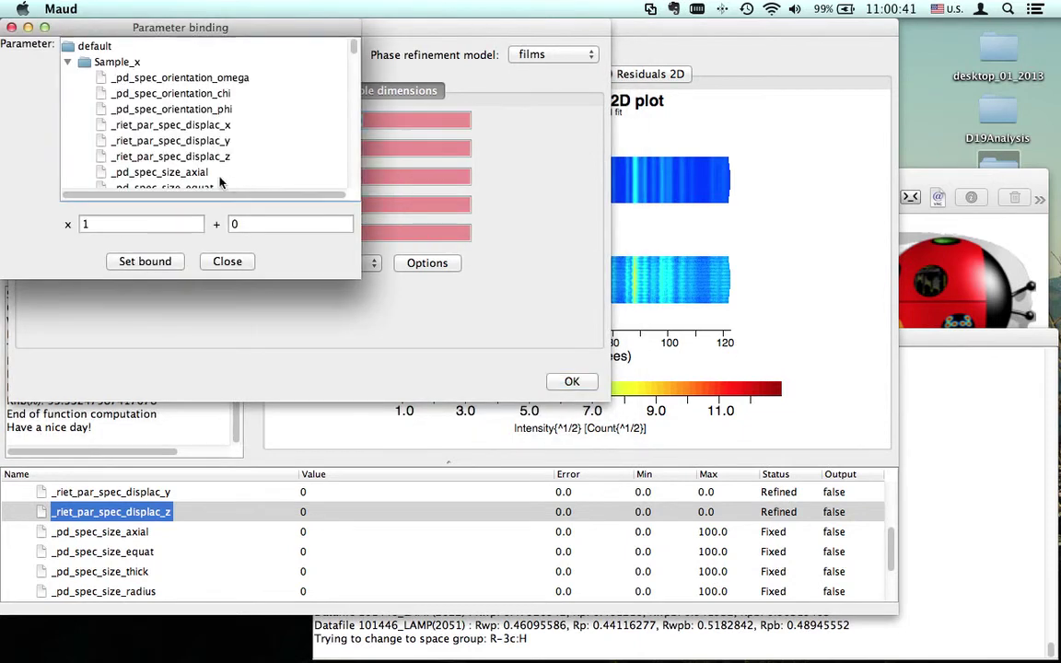
pyautogui.scroll(-1, 166, 169)
pyautogui.click(164, 174)
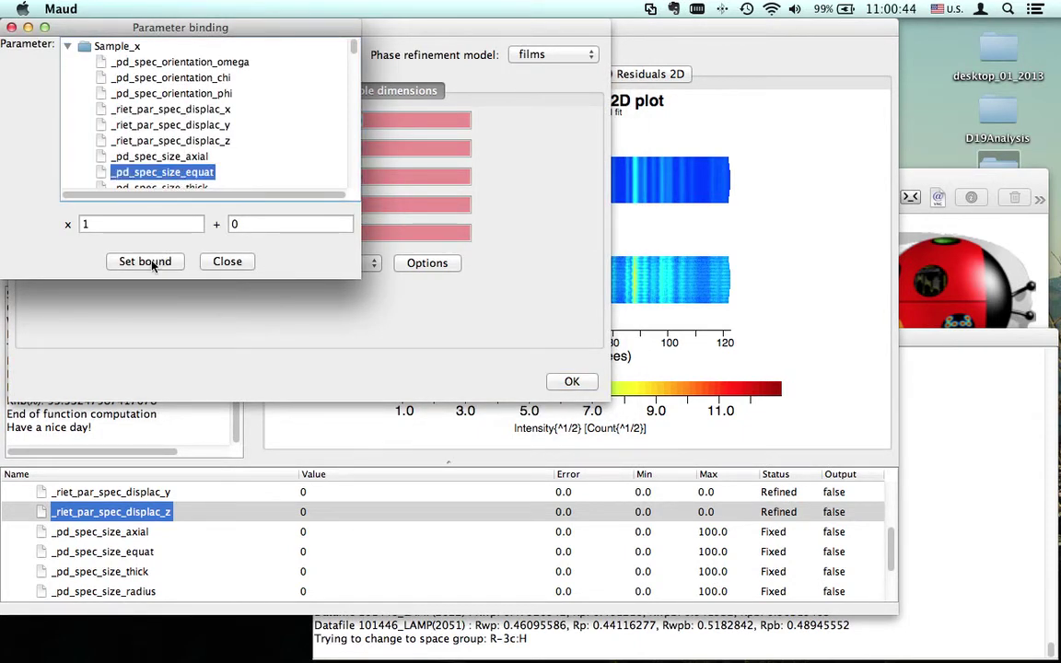
pyautogui.click(152, 157)
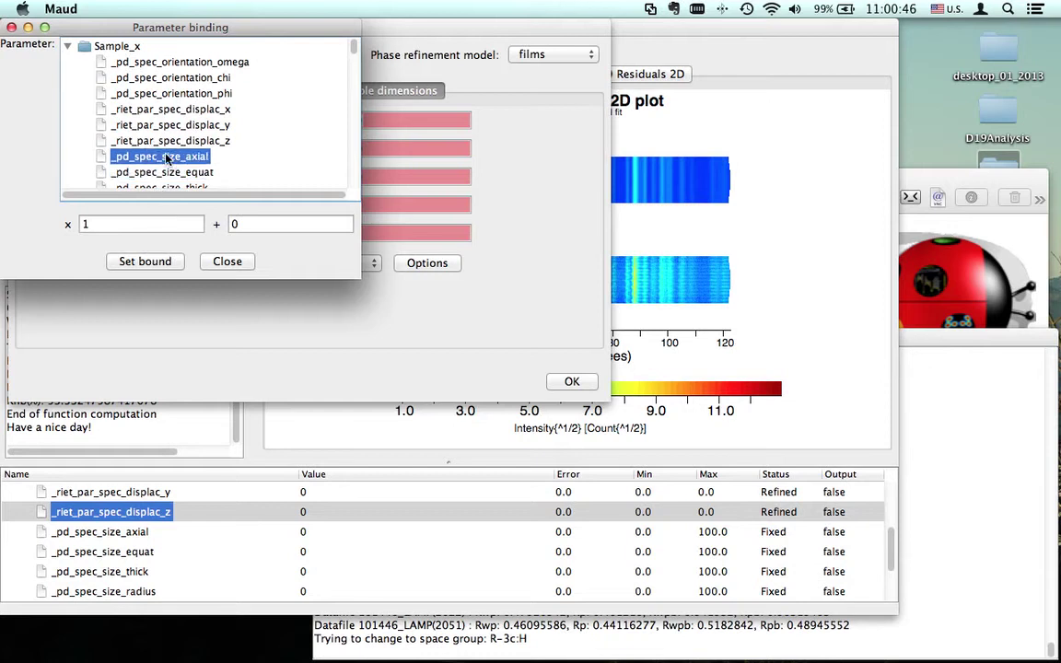
pyautogui.click(161, 261)
pyautogui.click(231, 262)
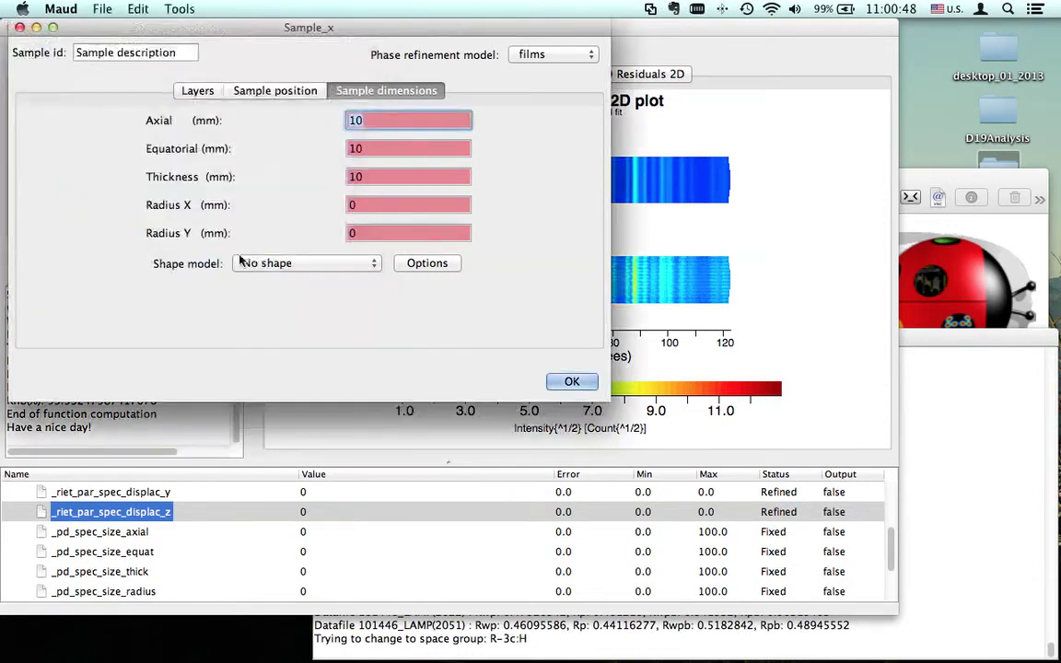
# Step: Check the refinement status of the axial dimension, and accept and close the Sample_x settings
pyautogui.click(373, 176)
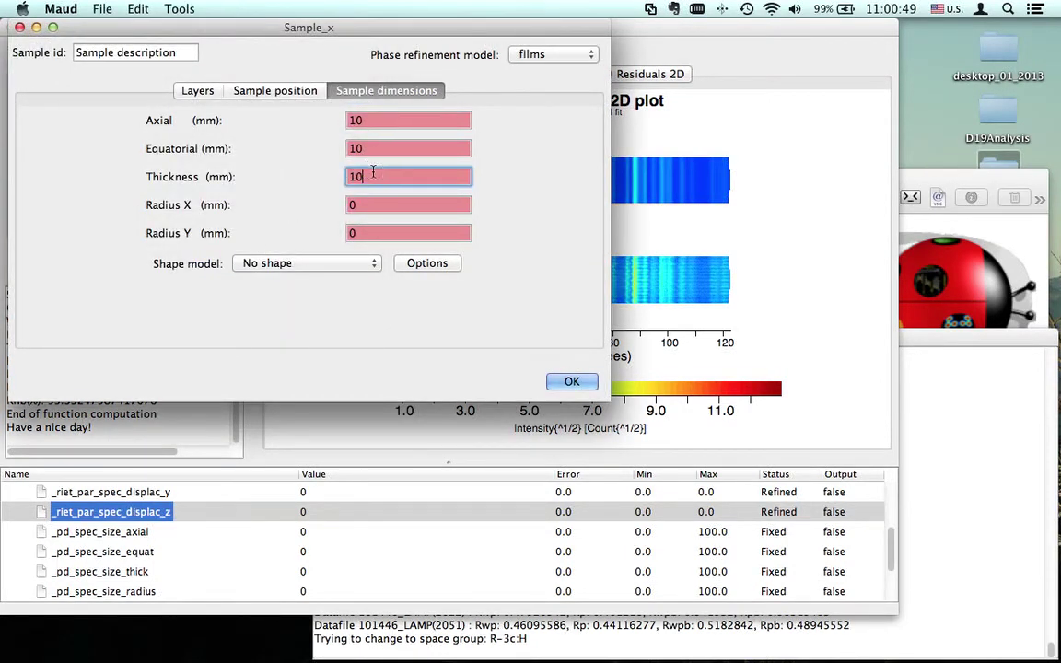
pyautogui.click(373, 119)
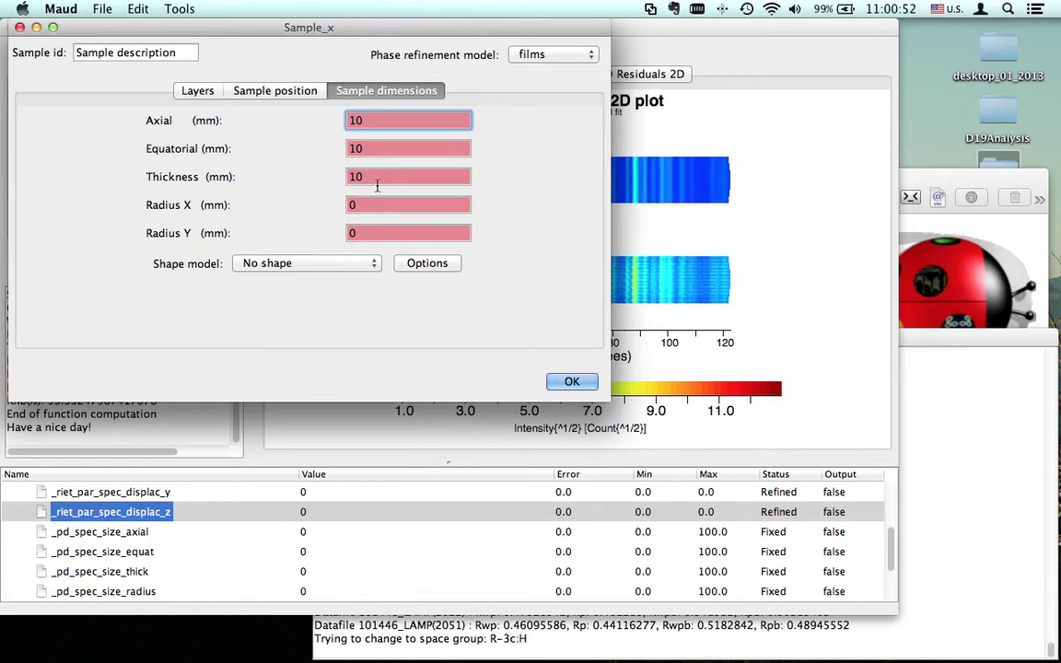
pyautogui.rightClick(373, 120)
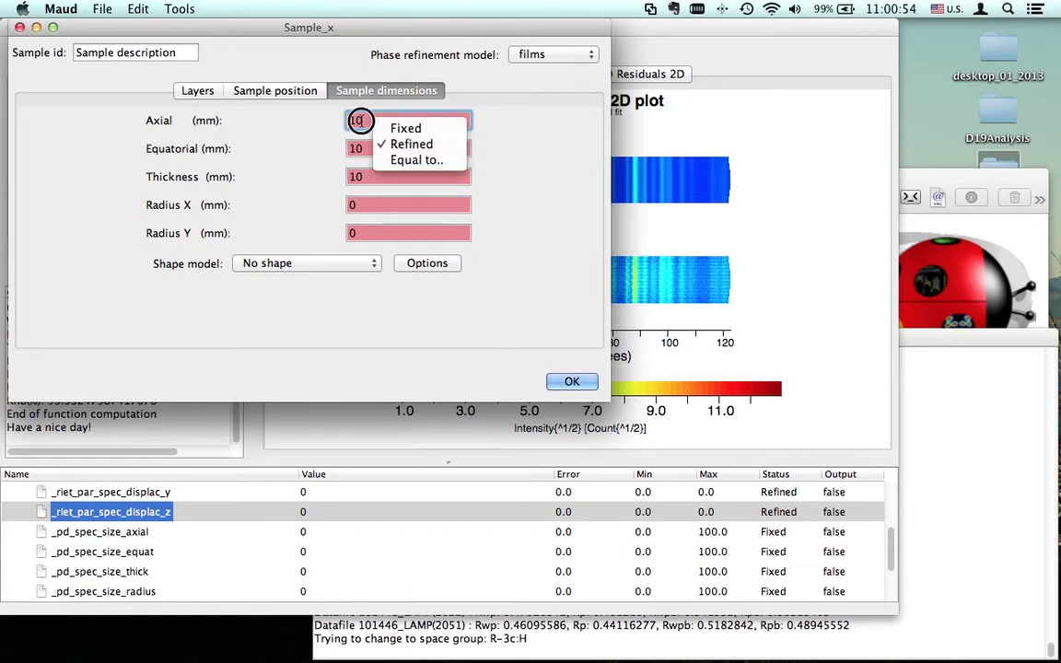
pyautogui.click(432, 213)
pyautogui.click(563, 381)
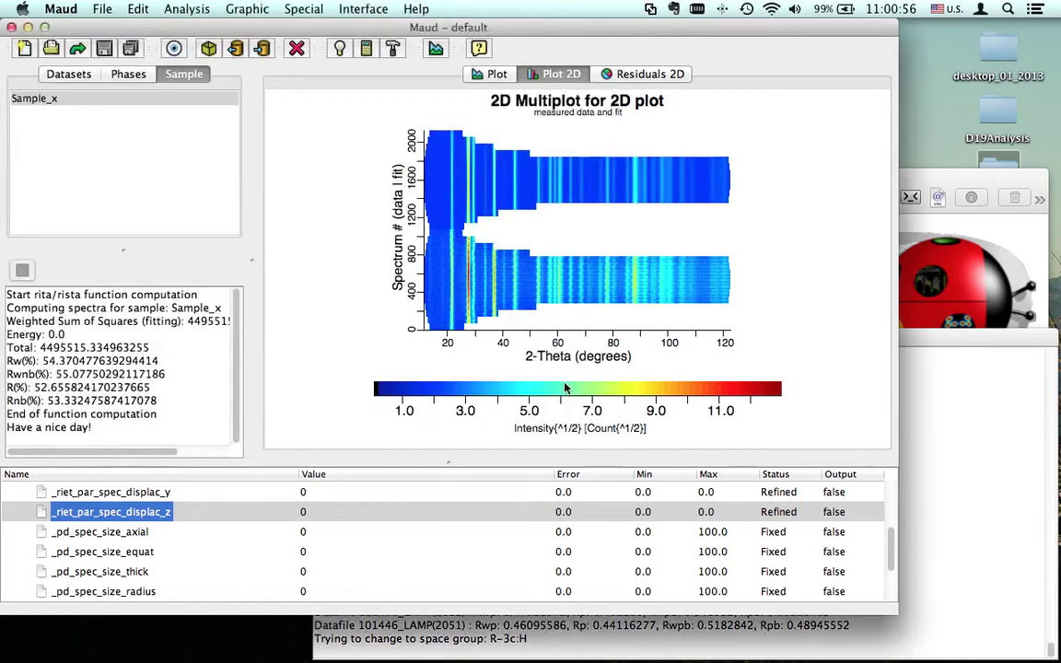
# Step: Open the Debye-Scherrer geometry options of the D19 ILL instrument used by DataFileSet_x
pyautogui.click(87, 76)
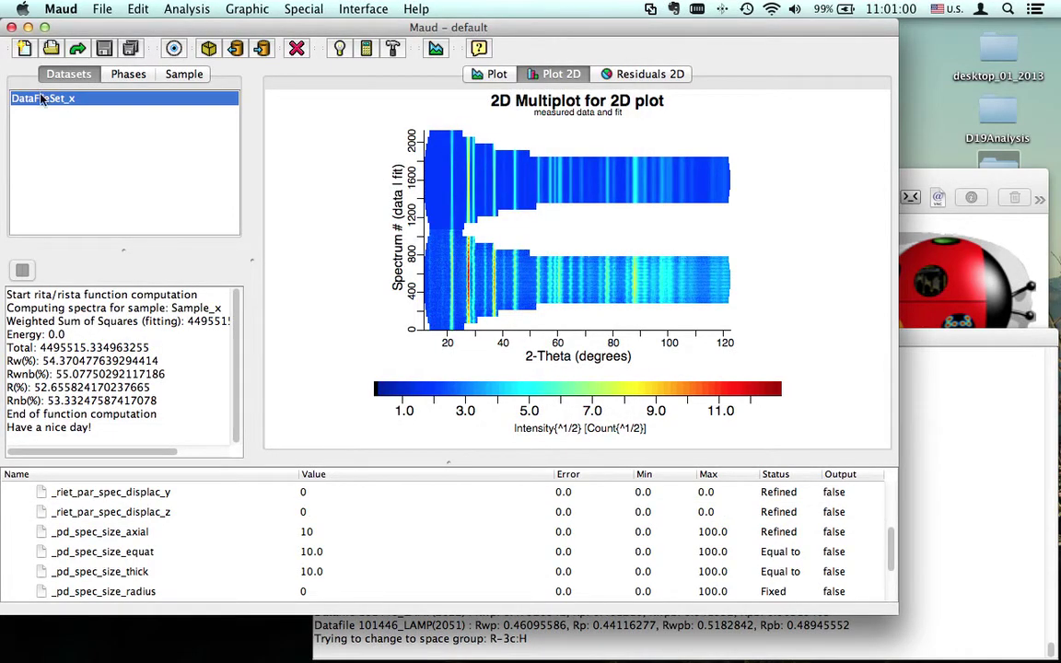
pyautogui.click(181, 51)
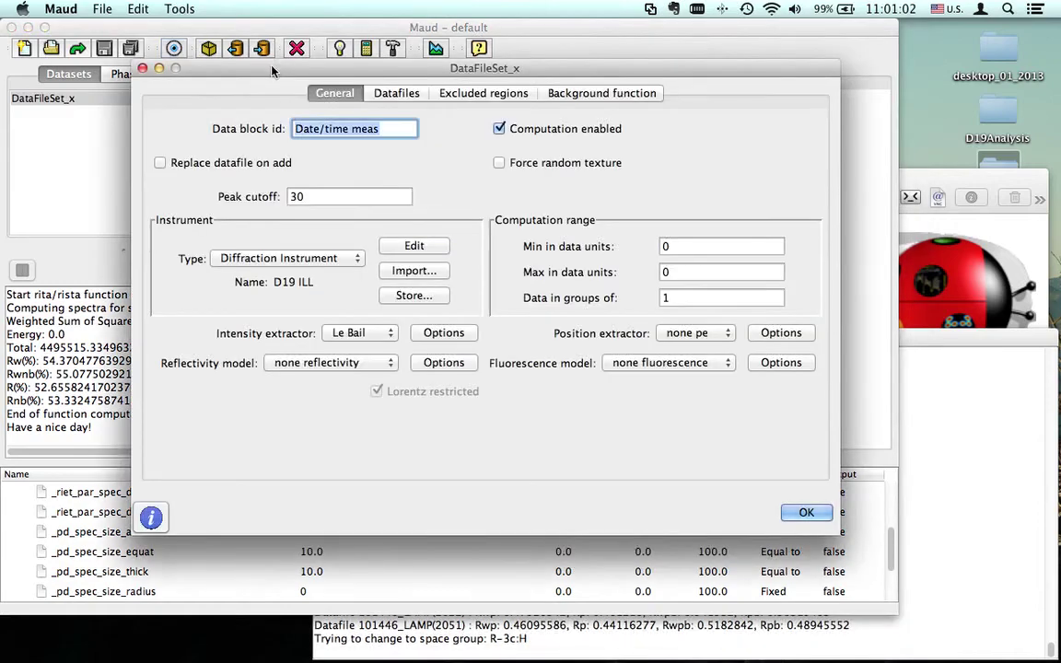
pyautogui.moveTo(275, 91); pyautogui.dragTo(350, 111)
pyautogui.click(494, 288)
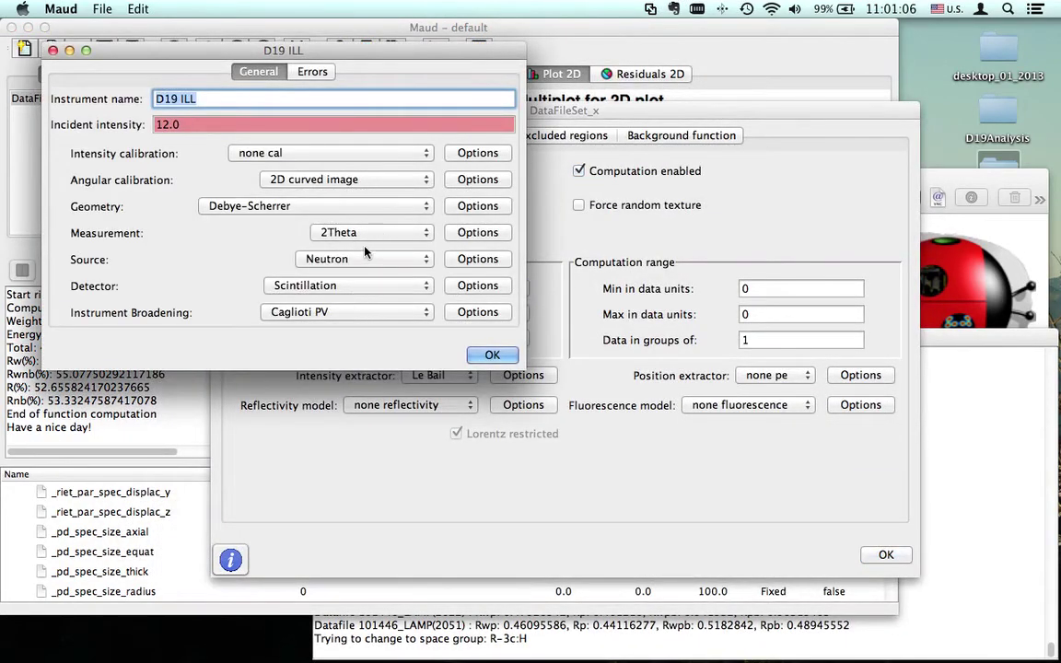
pyautogui.click(457, 211)
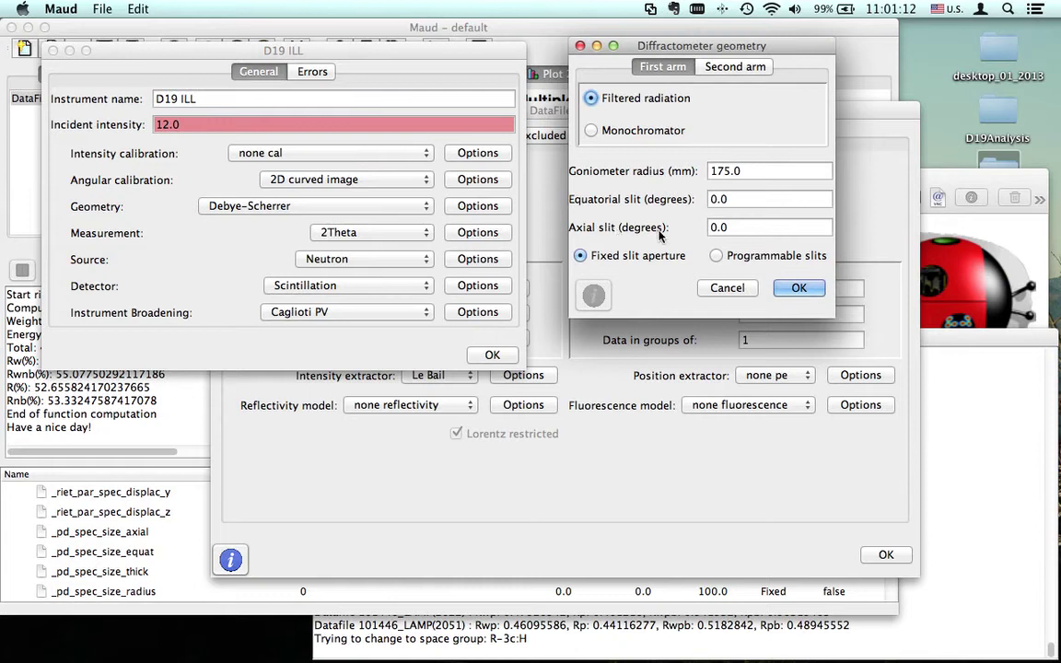
# Step: Set the goniometer radius of the diffractometer's first arm to 1000 mm
pyautogui.click(736, 201)
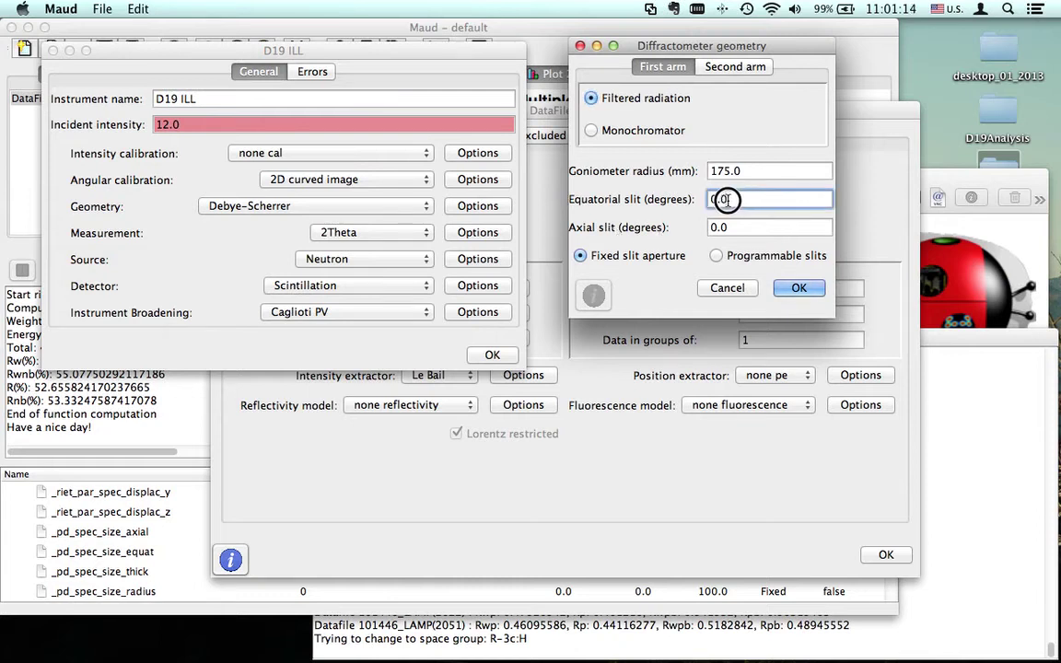
pyautogui.moveTo(743, 171); pyautogui.dragTo(705, 171)
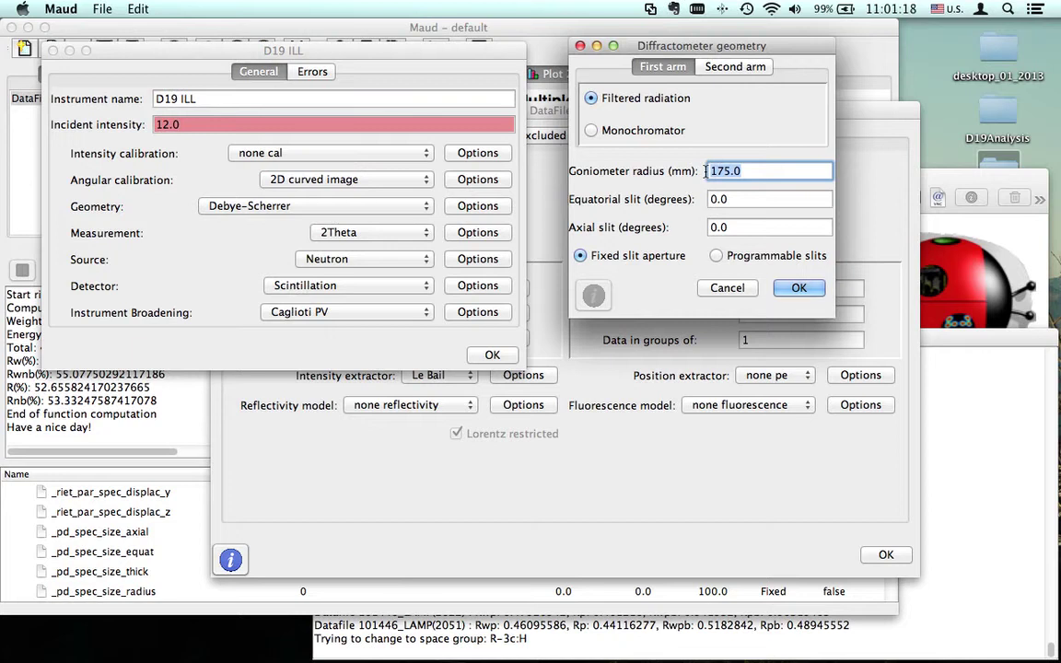
pyautogui.write('1000')
# Step: Set the first arm's equatorial and axial slits to 0.57 degrees, and accept the diffractometer geometry and instrument settings
pyautogui.click(735, 200)
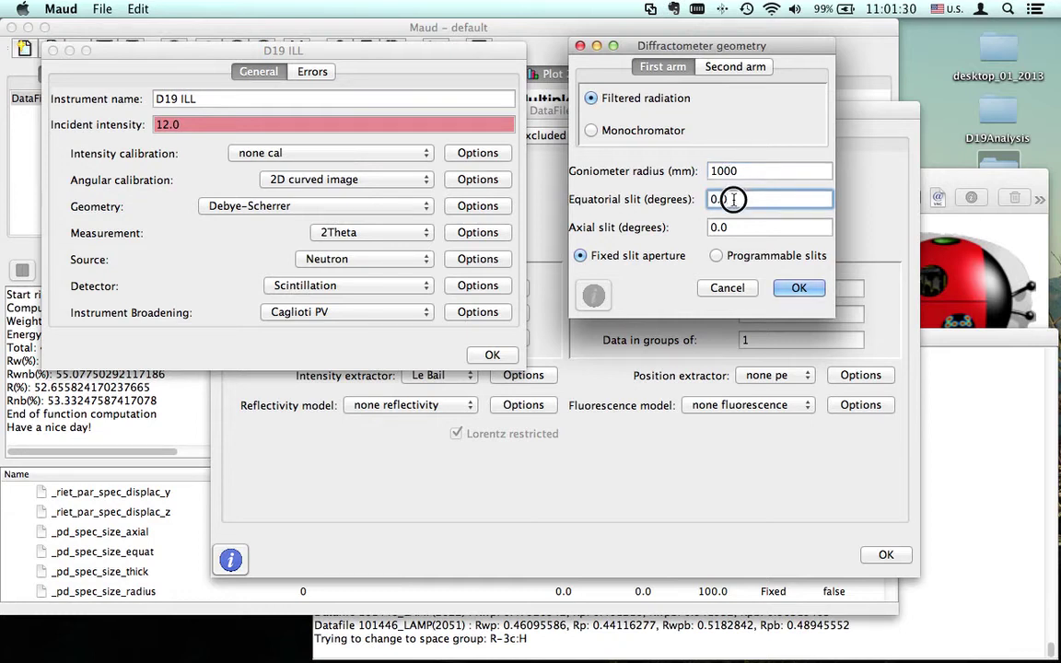
pyautogui.doubleClick(720, 199)
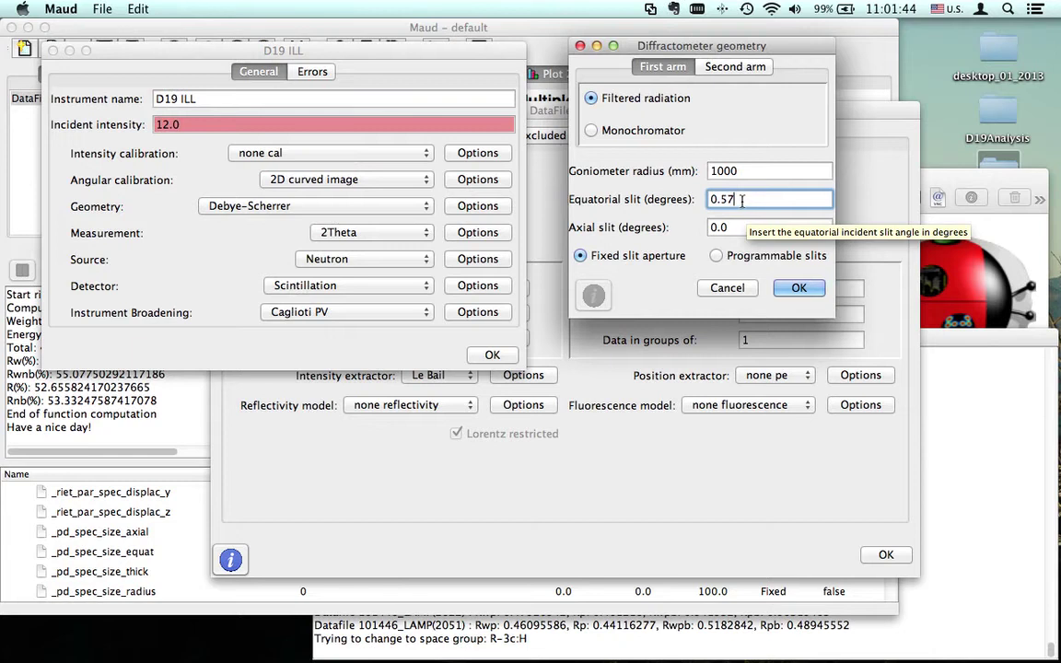
pyautogui.doubleClick(719, 228)
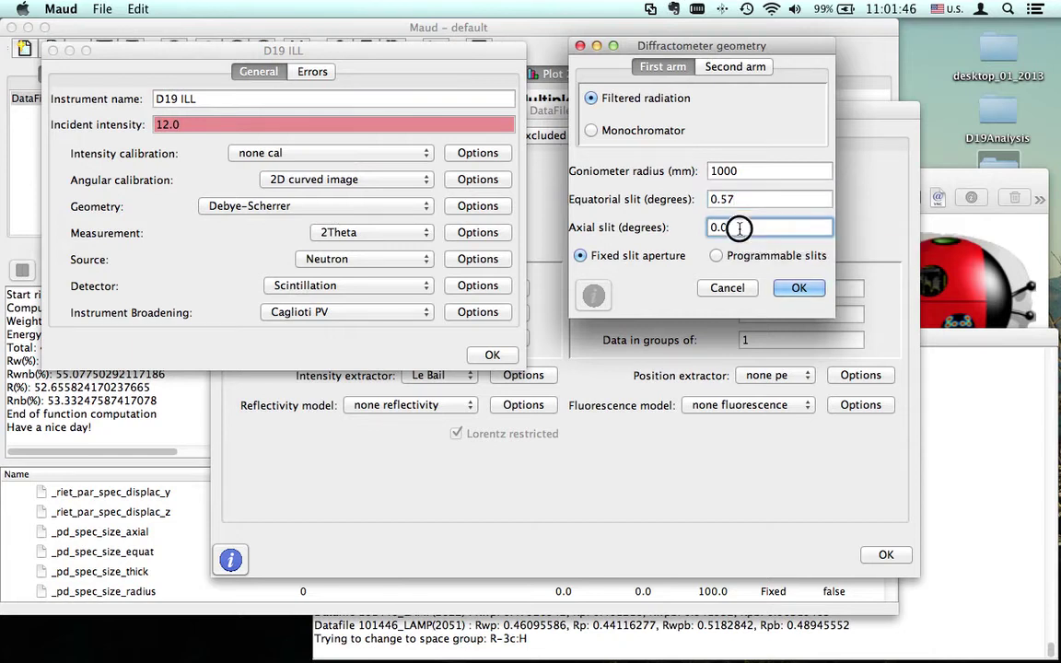
pyautogui.click(720, 228)
pyautogui.press('BackSpace')
pyautogui.write('6')
pyautogui.click(752, 200)
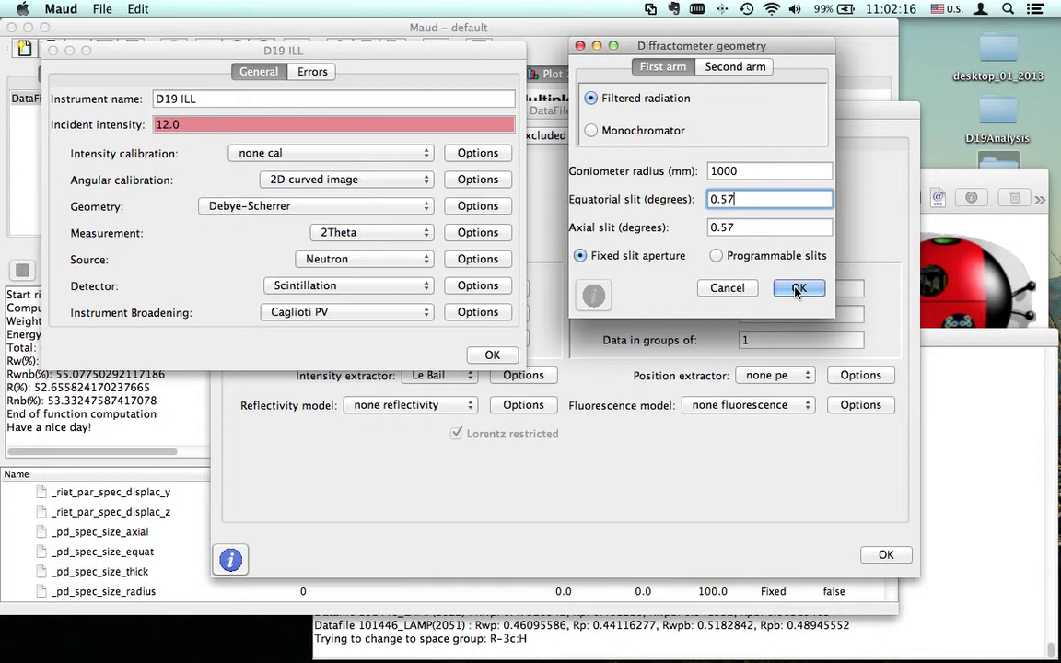
pyautogui.click(739, 223)
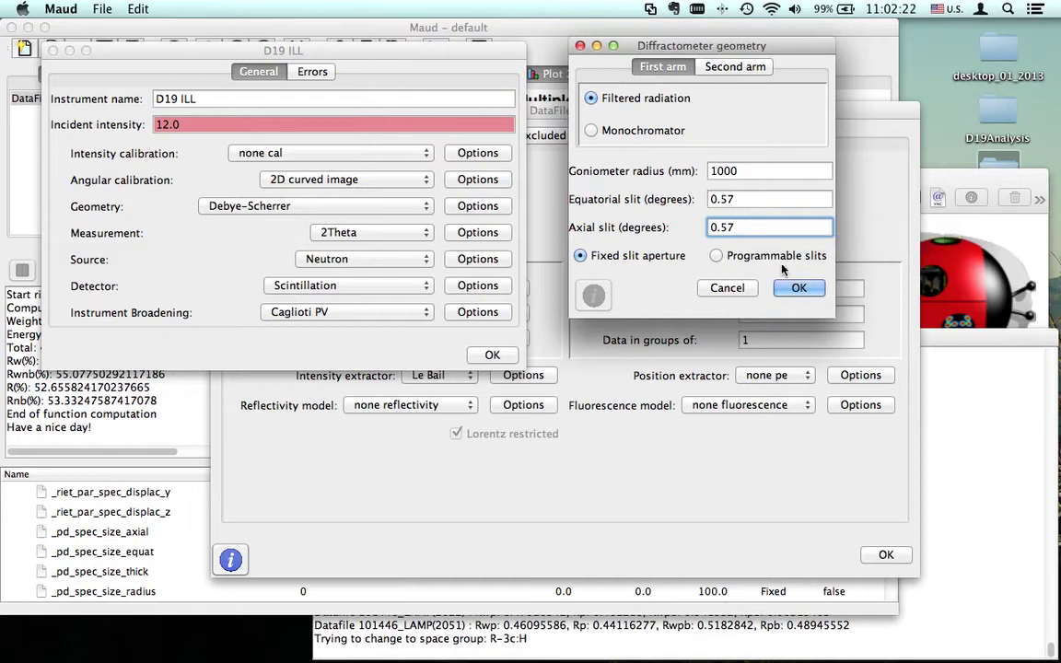
pyautogui.click(800, 287)
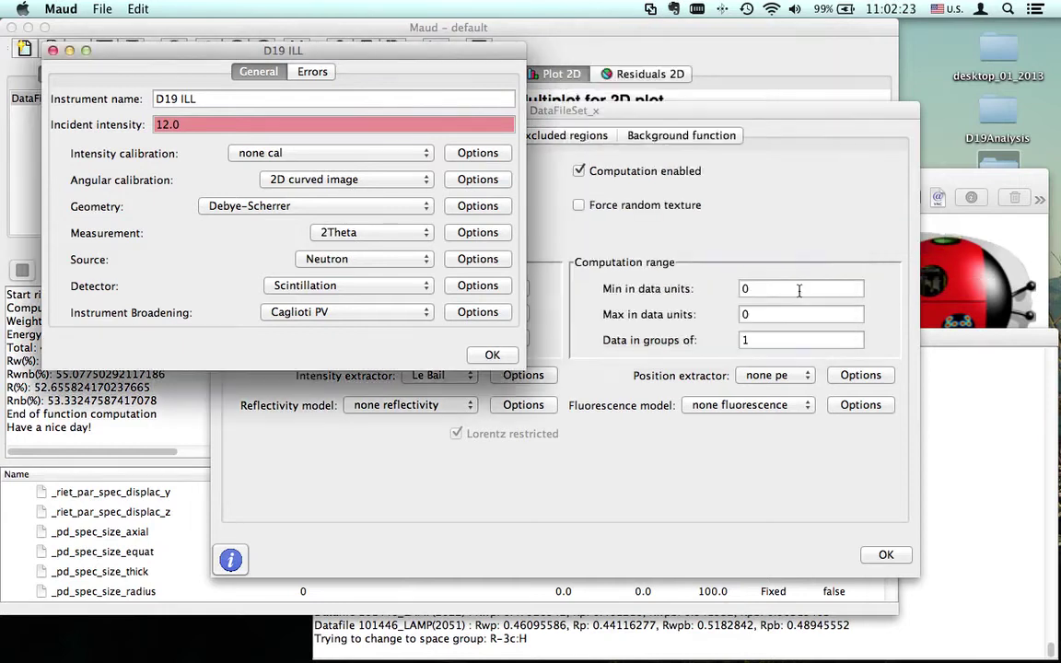
pyautogui.click(489, 356)
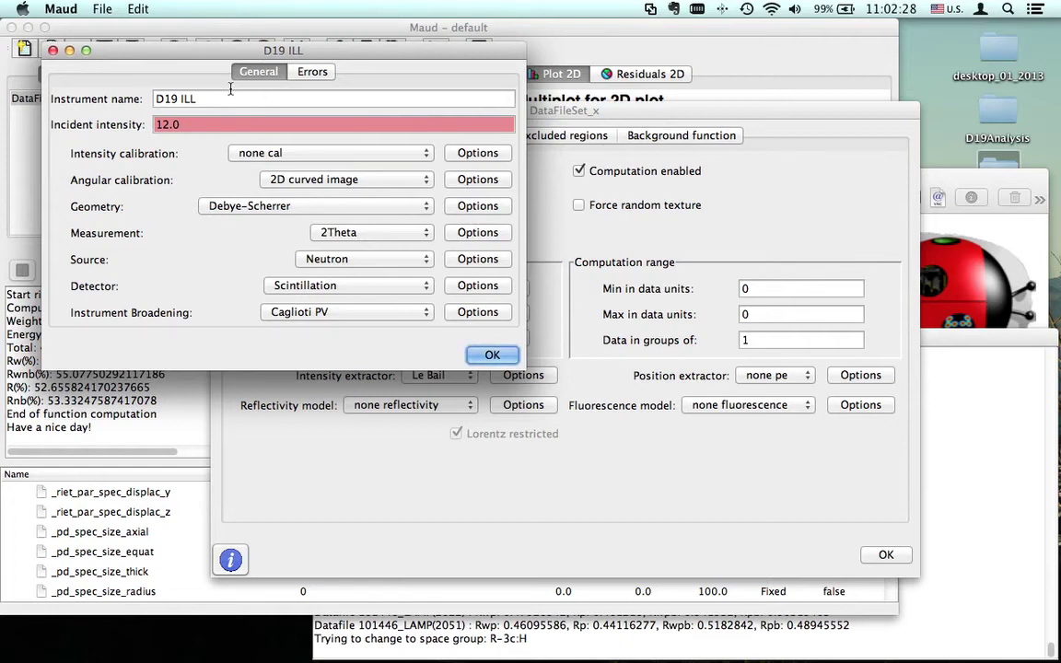
pyautogui.click(493, 356)
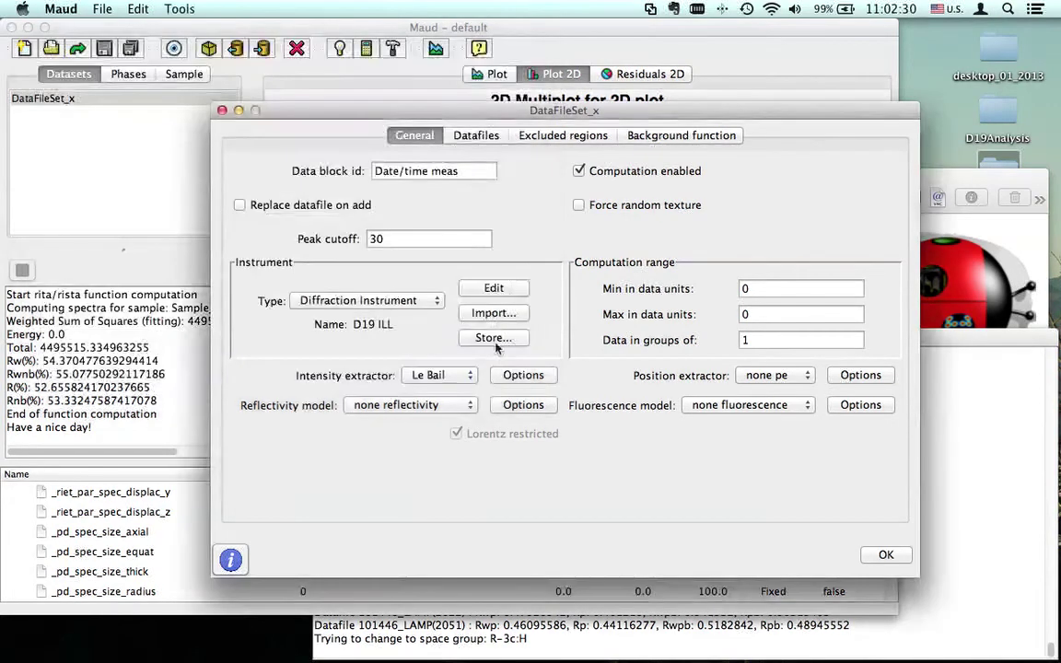
# Step: Compare the Chi, Phi, Omega and Eta angles of a few spectra near the beginning of the DataFileSet_x spectra list
pyautogui.click(477, 136)
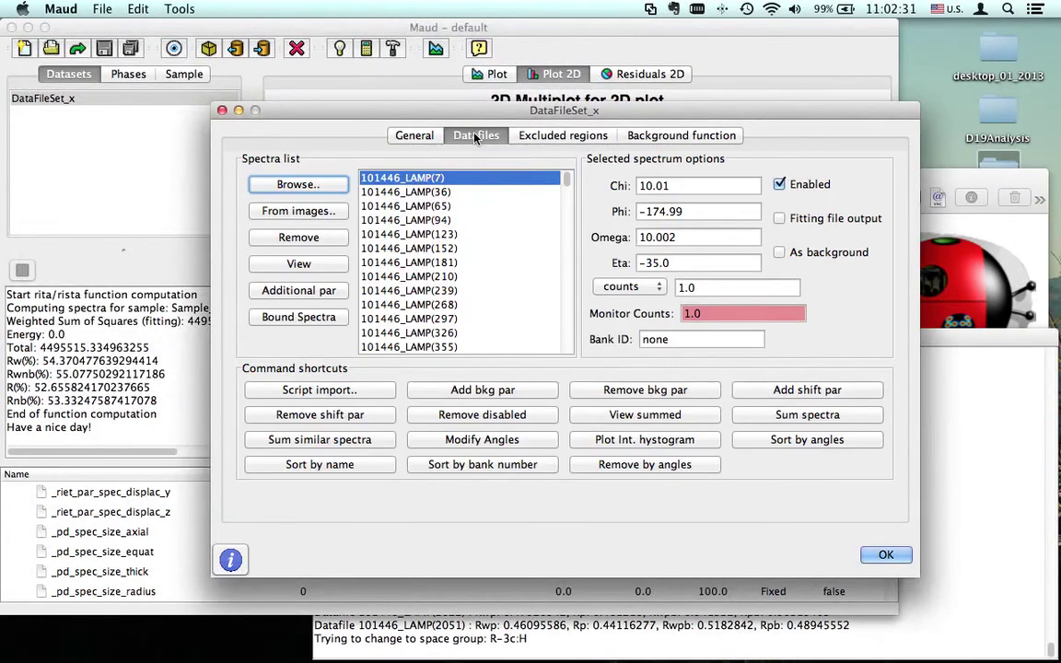
pyautogui.click(421, 192)
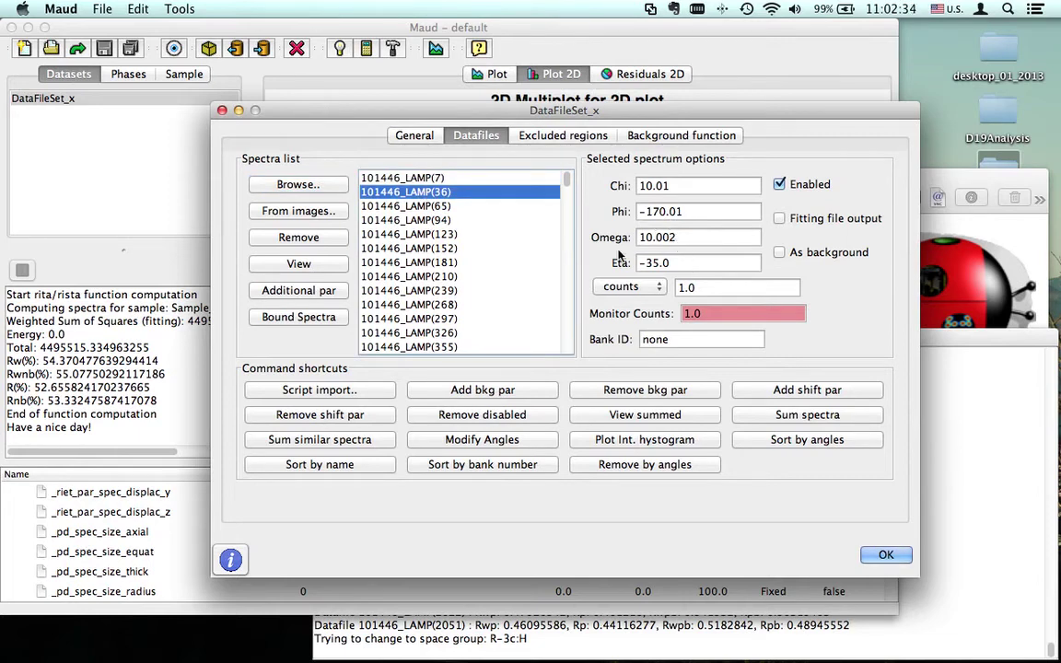
pyautogui.click(551, 220)
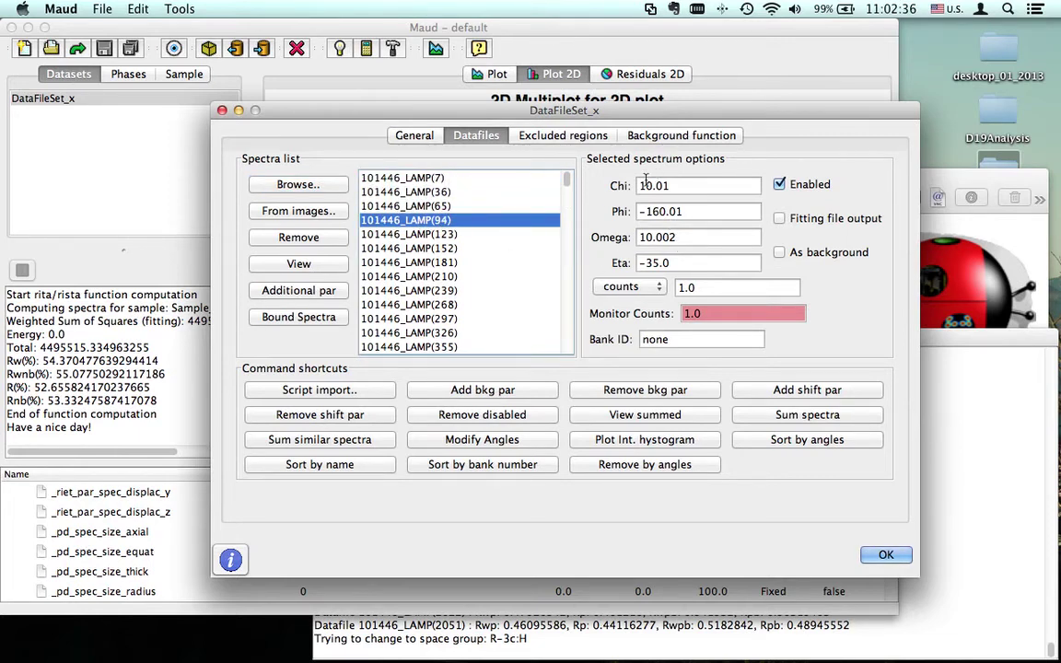
pyautogui.click(461, 276)
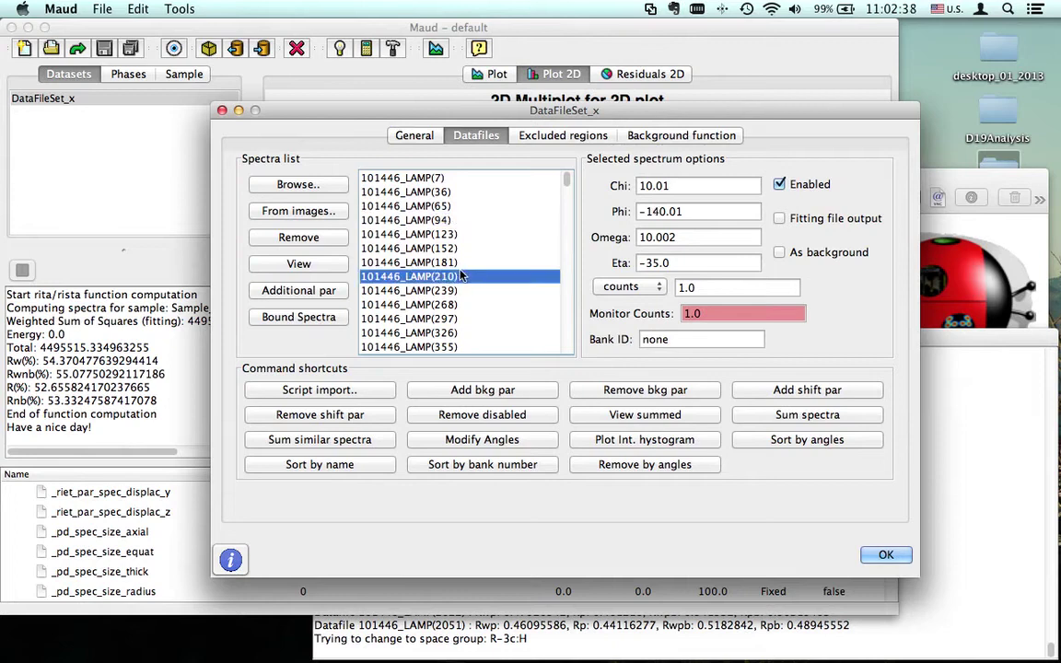
# Step: Step through the spectra from 101446_LAMP(7) to 101446_LAMP(733) to examine their angles, and view the last one's plot
pyautogui.click(441, 178)
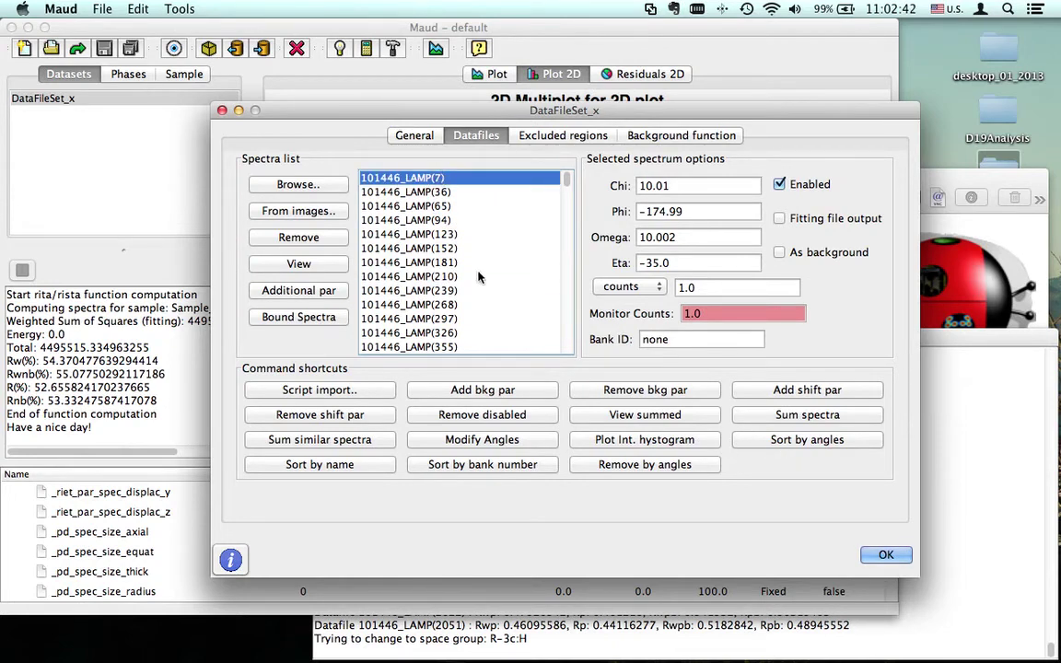
pyautogui.press('Down')
pyautogui.press('Down')
pyautogui.press('Down')
pyautogui.press('Down')
pyautogui.press('Down')
pyautogui.press('Down')
pyautogui.press('Down')
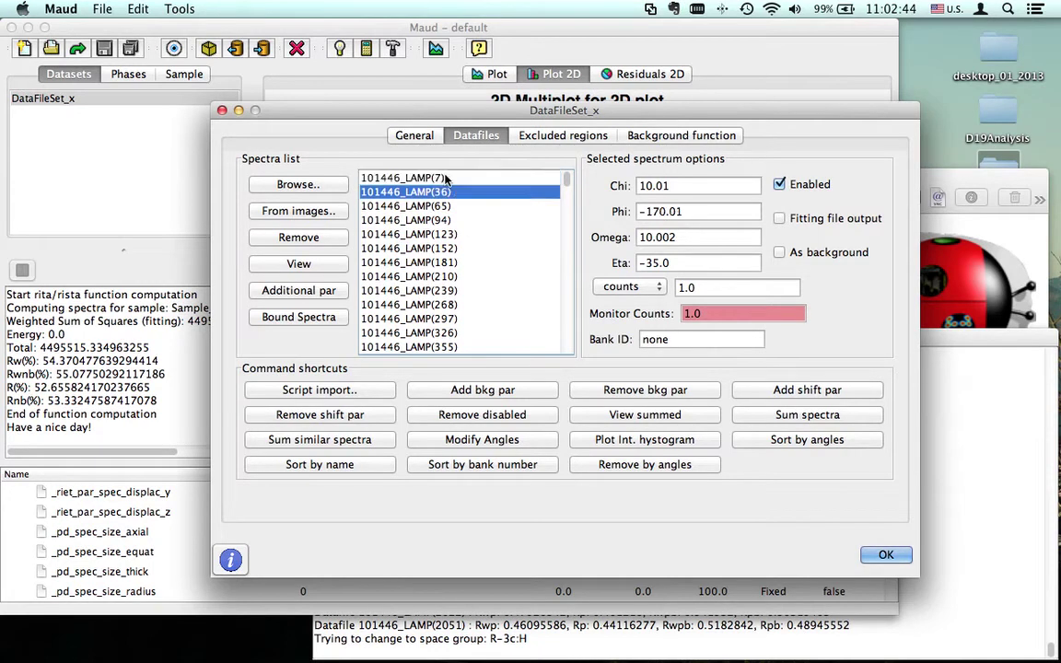
pyautogui.press('Down')
pyautogui.press('Down')
pyautogui.press('Down')
pyautogui.press('Down')
pyautogui.press('Down')
pyautogui.press('Down')
pyautogui.press('Down')
pyautogui.press('Down')
pyautogui.press('Down')
pyautogui.press('Down')
pyautogui.press('Down')
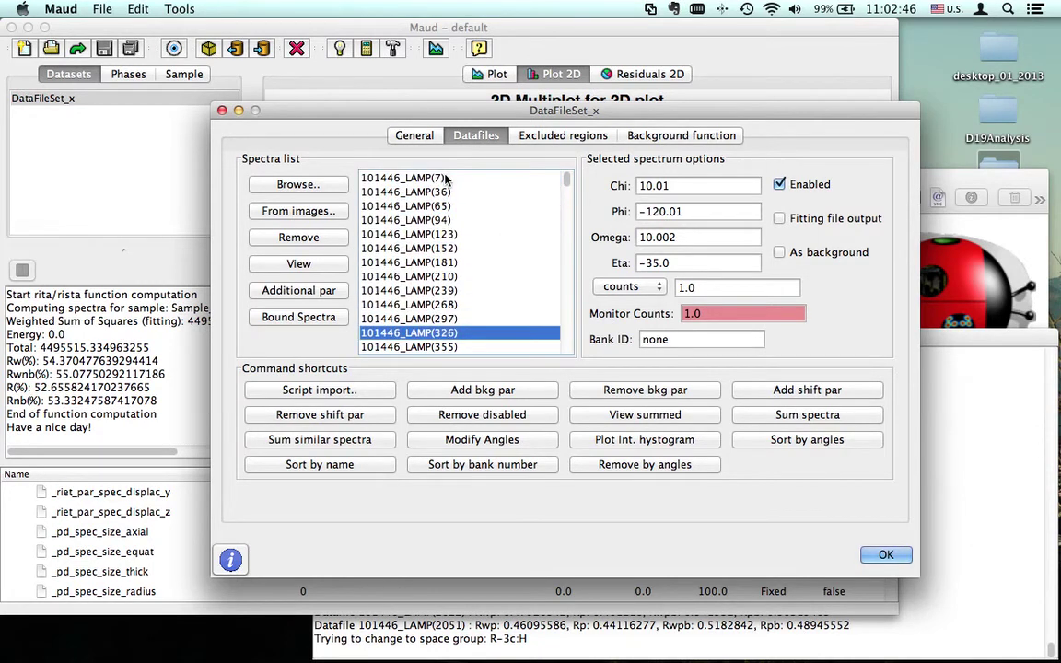
pyautogui.press('Down')
pyautogui.press('Down')
pyautogui.press('Down')
pyautogui.press('Down')
pyautogui.press('Down')
pyautogui.press('Down')
pyautogui.press('Down')
pyautogui.press('Down')
pyautogui.press('Down')
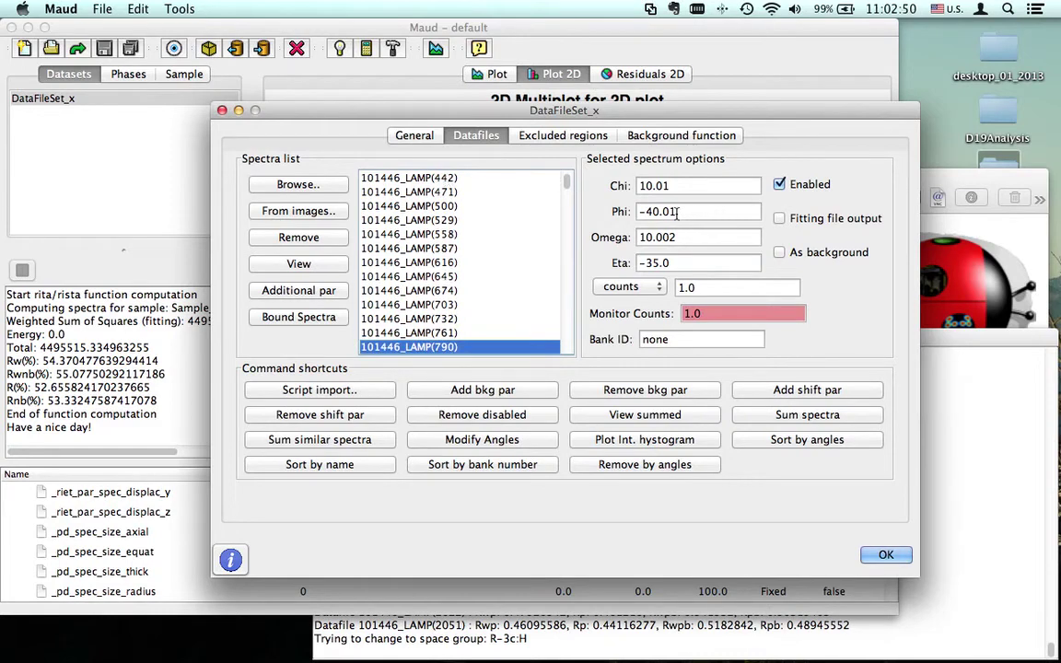
pyautogui.press('Down')
pyautogui.press('Down')
pyautogui.press('Down')
pyautogui.press('Down')
pyautogui.press('Down')
pyautogui.press('Down')
pyautogui.press('Down')
pyautogui.press('Down')
pyautogui.press('Down')
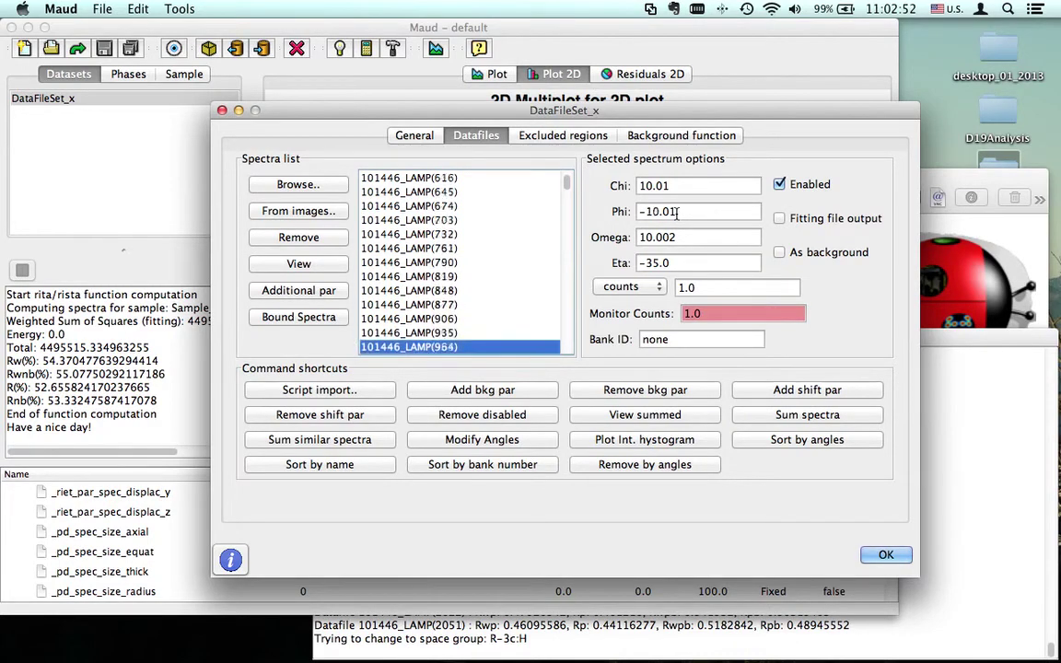
pyautogui.press('Down')
pyautogui.press('Down')
pyautogui.press('Down')
pyautogui.press('Down')
pyautogui.press('Down')
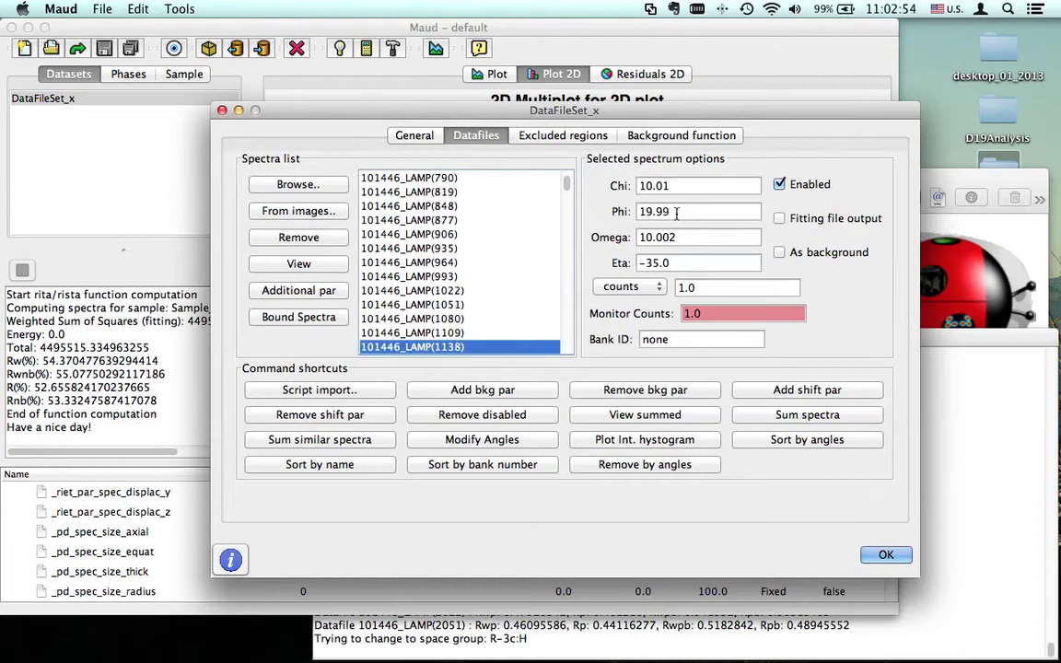
pyautogui.press('Down')
pyautogui.press('Down')
pyautogui.press('Down')
pyautogui.press('Down')
pyautogui.press('Down')
pyautogui.press('Down')
pyautogui.press('Down')
pyautogui.press('Down')
pyautogui.press('Down')
pyautogui.press('Down')
pyautogui.press('Down')
pyautogui.press('Down')
pyautogui.press('Down')
pyautogui.press('Down')
pyautogui.press('Down')
pyautogui.press('Down')
pyautogui.press('Down')
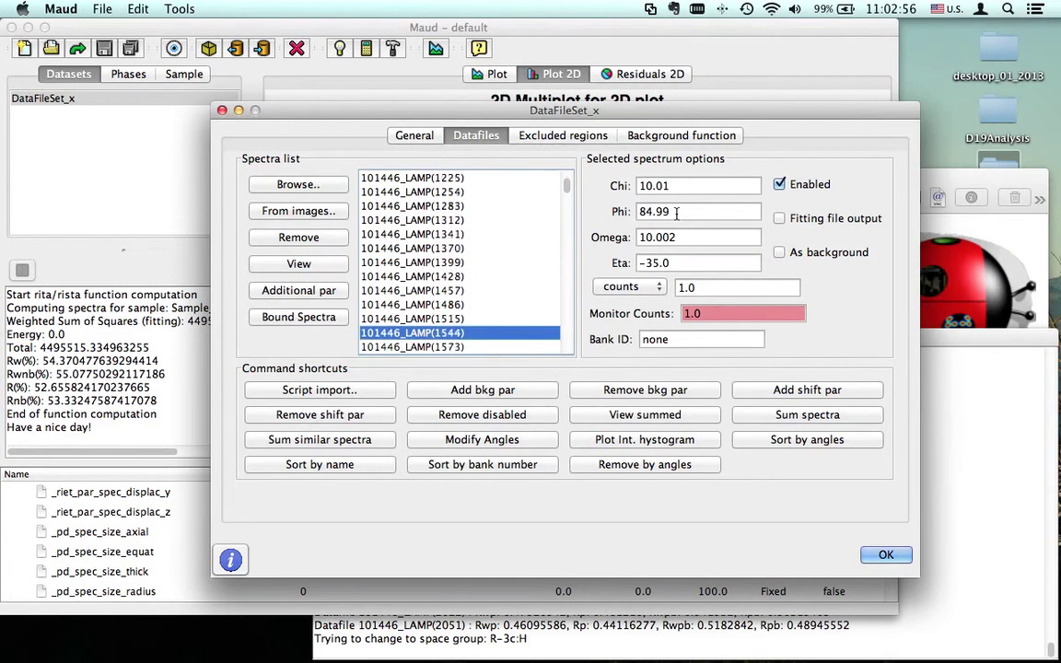
pyautogui.press('Down')
pyautogui.press('Down')
pyautogui.press('Down')
pyautogui.press('Down')
pyautogui.press('Down')
pyautogui.press('Down')
pyautogui.press('Down')
pyautogui.press('Down')
pyautogui.press('Down')
pyautogui.press('Down')
pyautogui.press('Down')
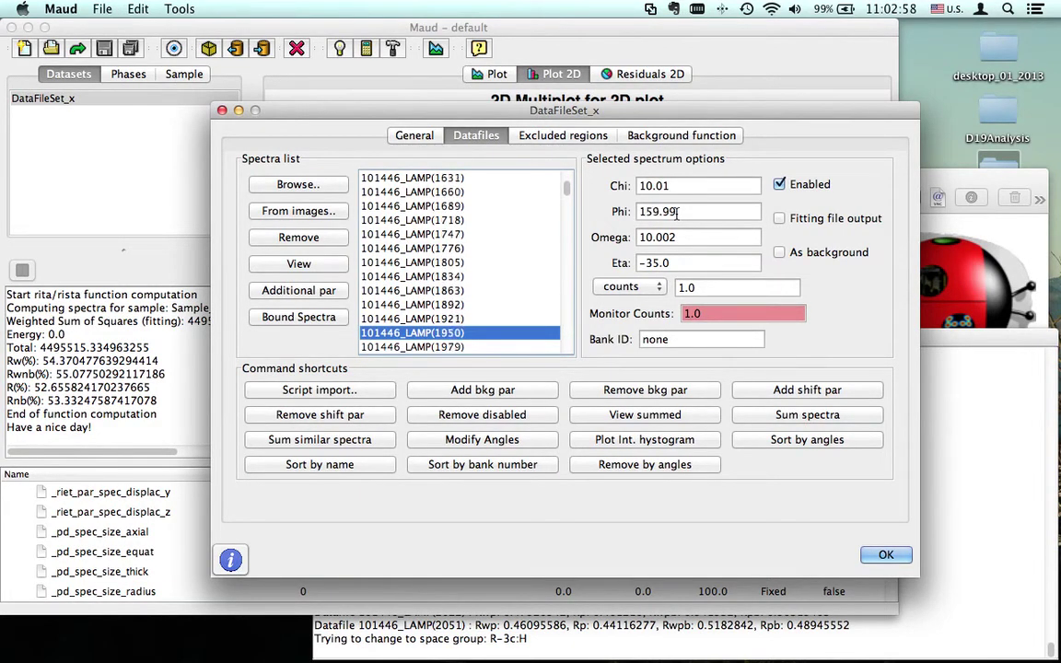
pyautogui.press('Down')
pyautogui.press('Down')
pyautogui.press('Down')
pyautogui.press('Down')
pyautogui.press('Down')
pyautogui.press('Down')
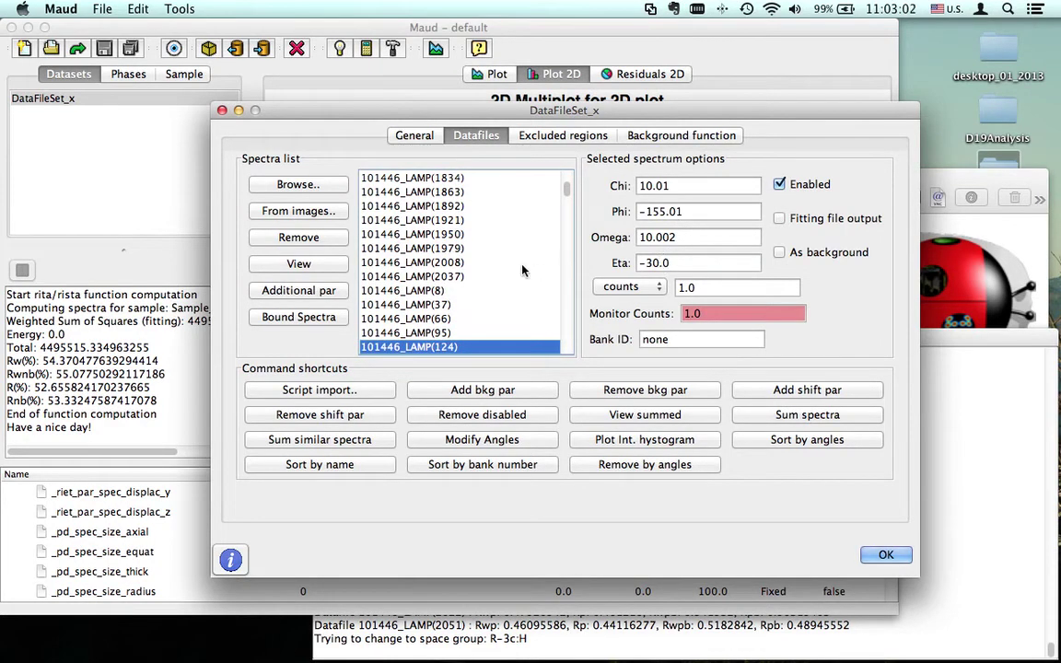
pyautogui.press('Down')
pyautogui.press('Down')
pyautogui.press('Down')
pyautogui.press('Down')
pyautogui.press('Down')
pyautogui.press('Down')
pyautogui.press('Down')
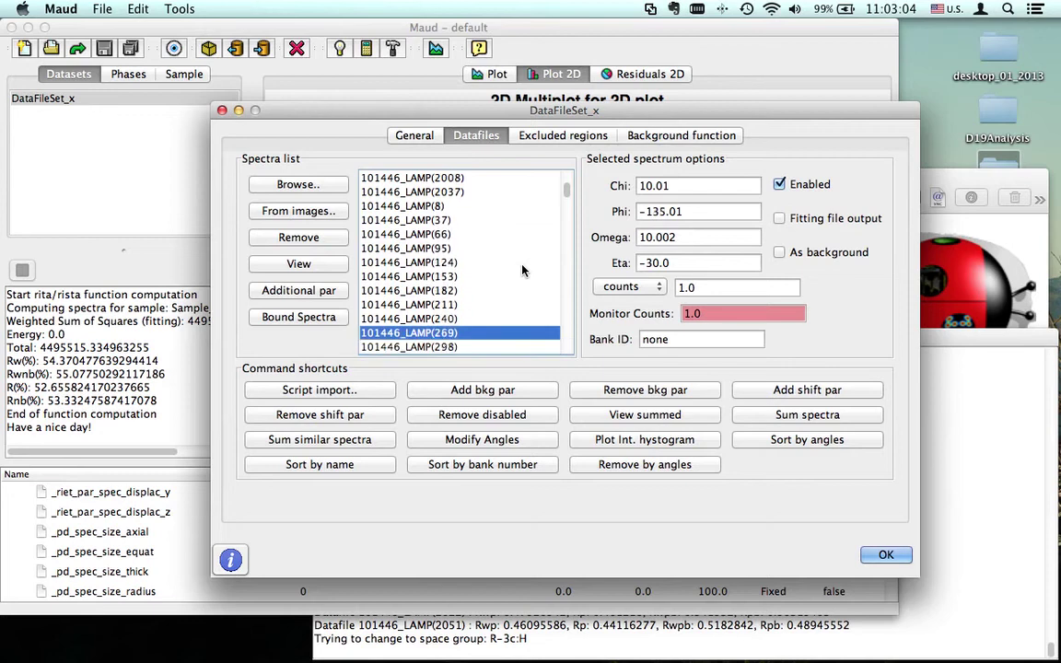
pyautogui.press('Down')
pyautogui.press('Down')
pyautogui.press('Down')
pyautogui.press('Down')
pyautogui.press('Down')
pyautogui.press('Down')
pyautogui.press('Down')
pyautogui.press('Down')
pyautogui.press('Down')
pyautogui.press('Down')
pyautogui.press('Down')
pyautogui.press('Down')
pyautogui.press('Down')
pyautogui.press('Down')
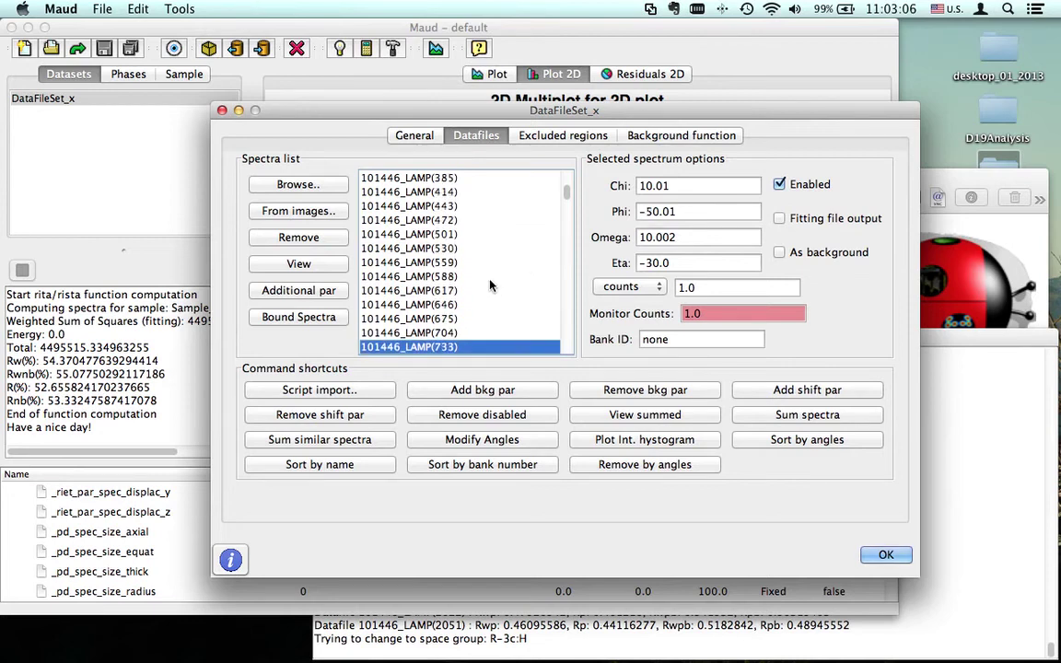
pyautogui.click(325, 265)
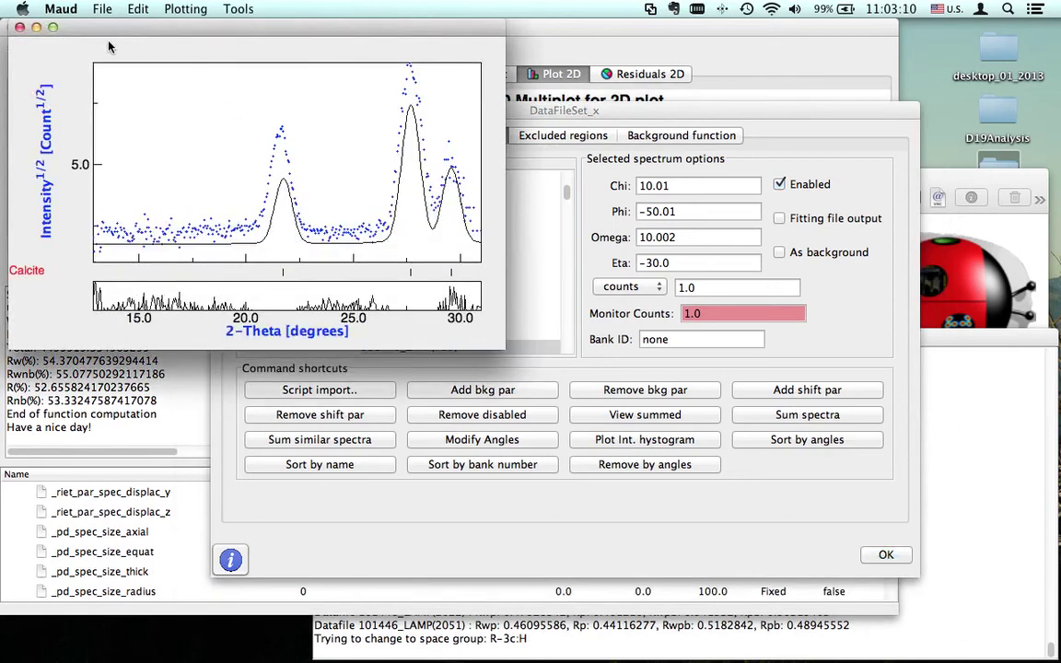
pyautogui.click(19, 27)
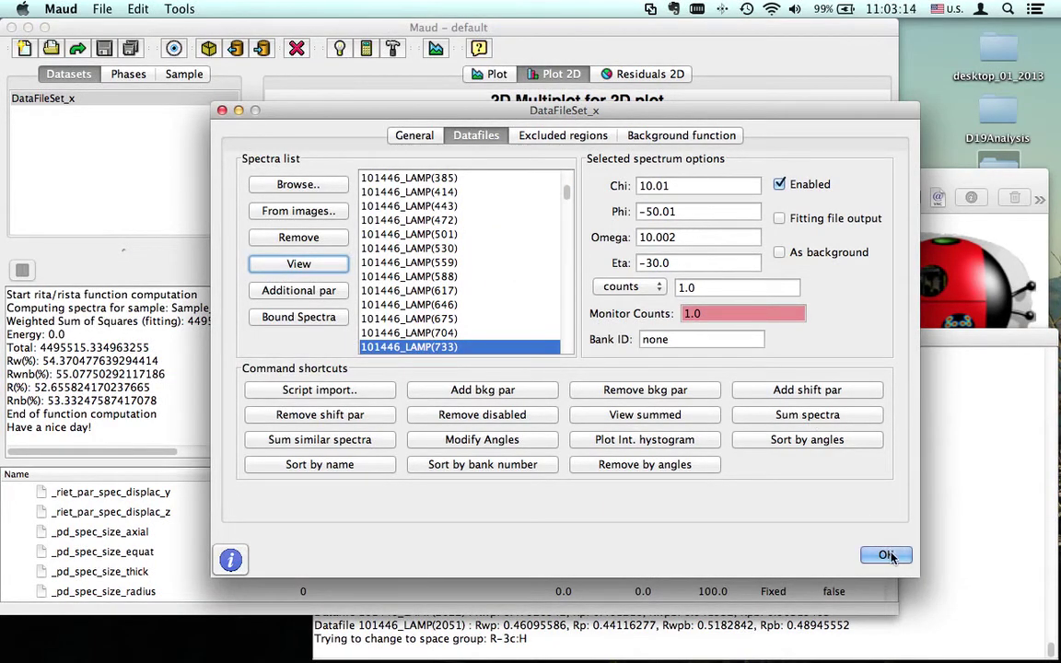
# Step: Add two eta-dependent background parameters to DataFileSet_x
pyautogui.click(677, 136)
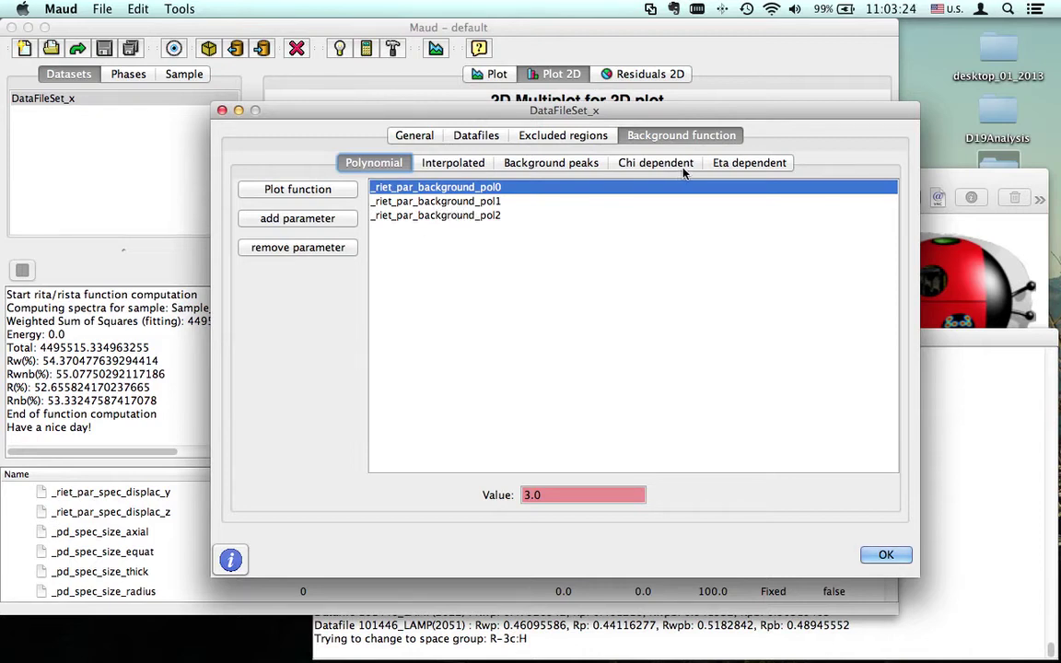
pyautogui.click(747, 164)
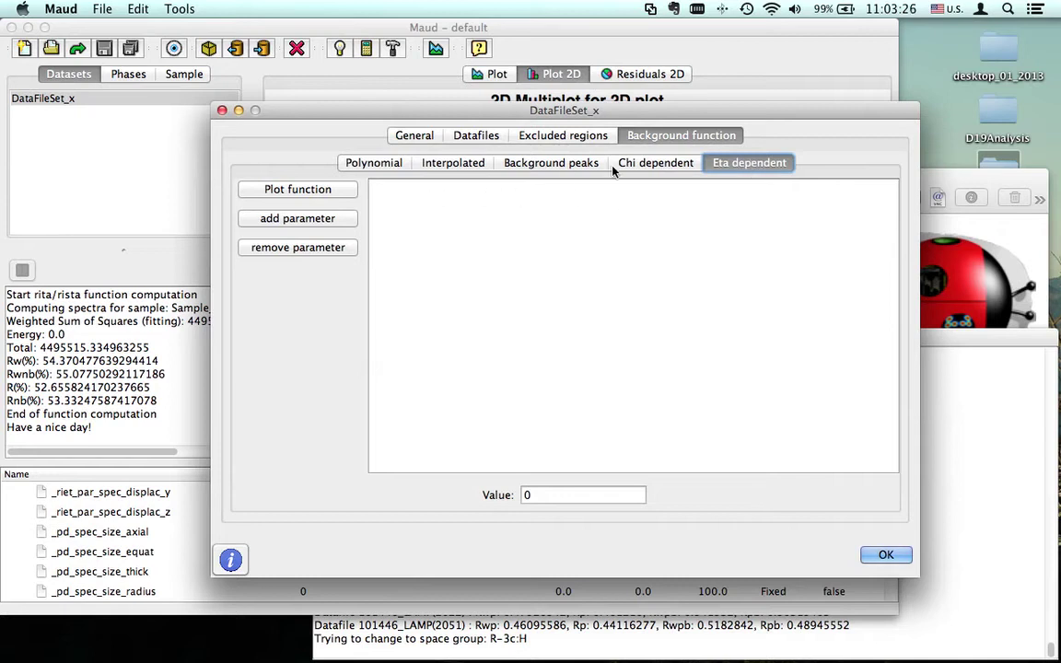
pyautogui.click(311, 221)
pyautogui.click(298, 219)
# Step: Set the eta-dependent background parameters _riet_par_background_eta0 and _riet_par_background_eta1 to Refined
pyautogui.click(432, 189)
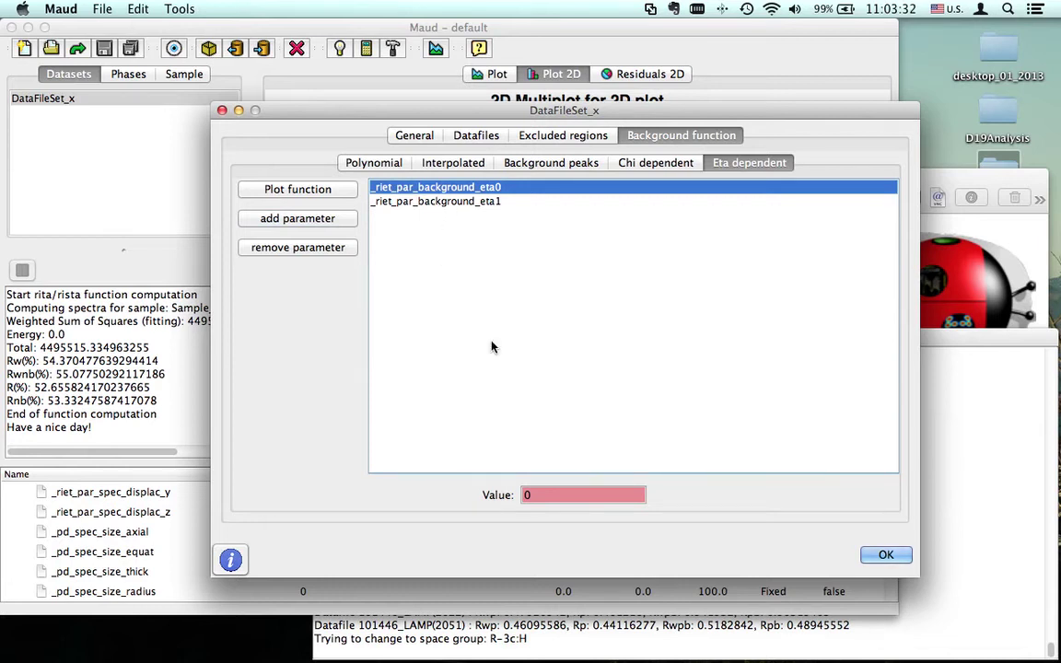
pyautogui.rightClick(529, 496)
pyautogui.click(540, 538)
pyautogui.click(464, 203)
pyautogui.rightClick(542, 498)
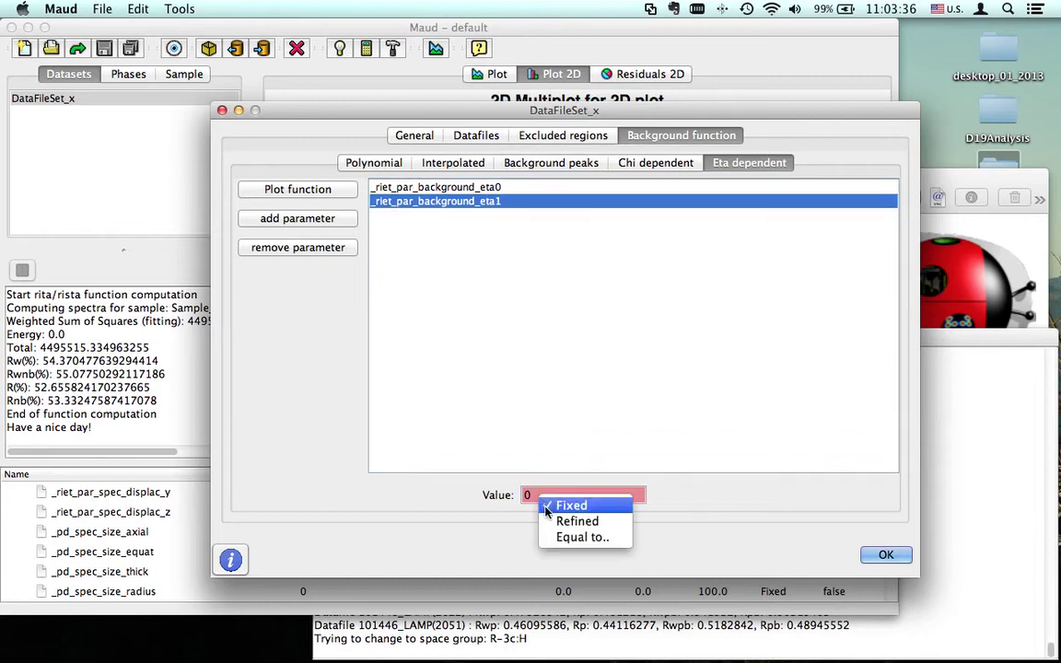
pyautogui.click(573, 522)
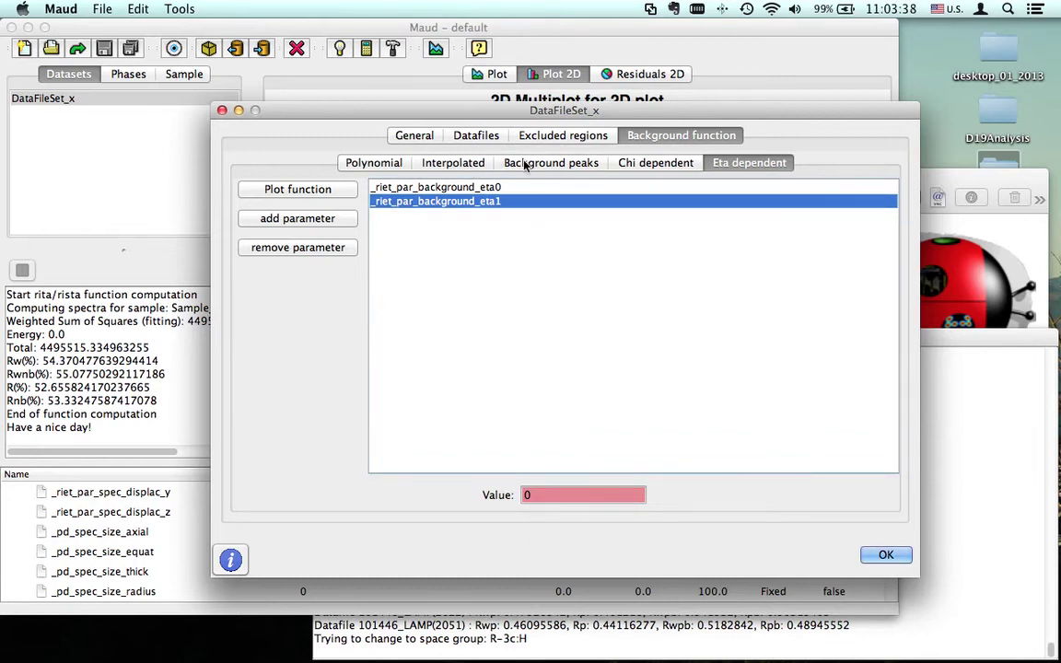
# Step: Set the polynomial background parameters pol0, pol1 and pol2 to Refined, and return to the dataset's general settings
pyautogui.click(389, 163)
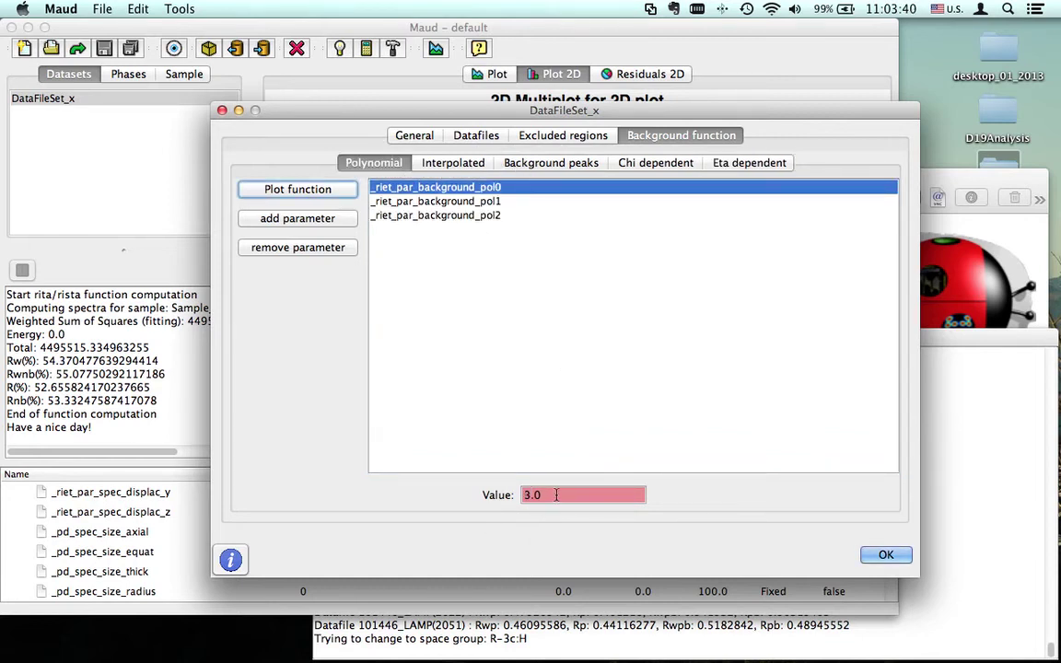
pyautogui.rightClick(557, 495)
pyautogui.click(581, 521)
pyautogui.click(479, 201)
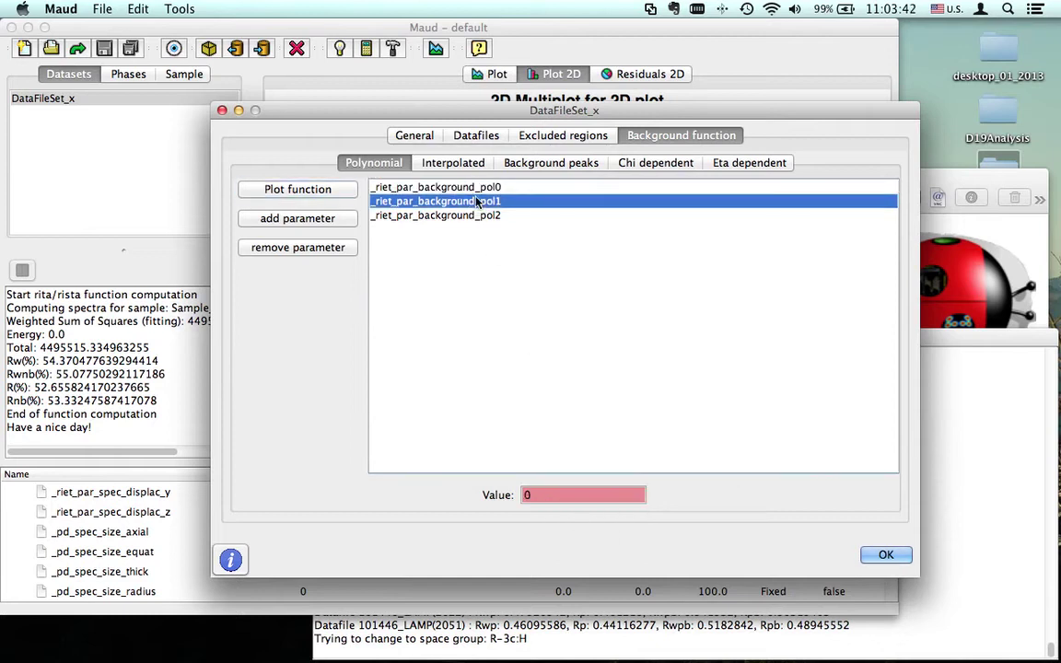
pyautogui.rightClick(553, 496)
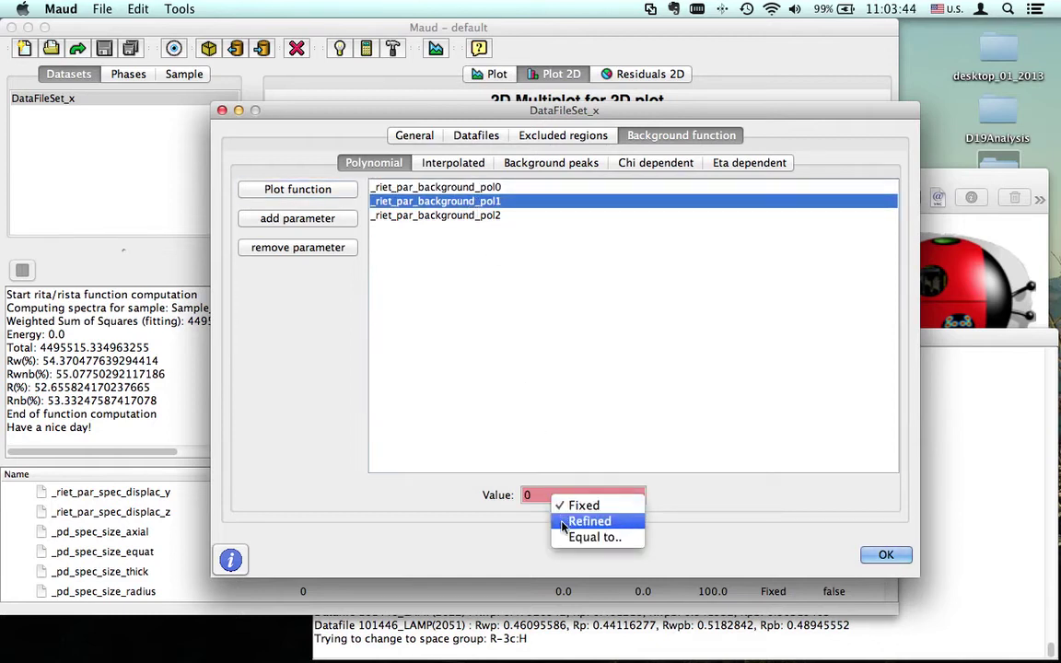
pyautogui.click(563, 523)
pyautogui.click(439, 215)
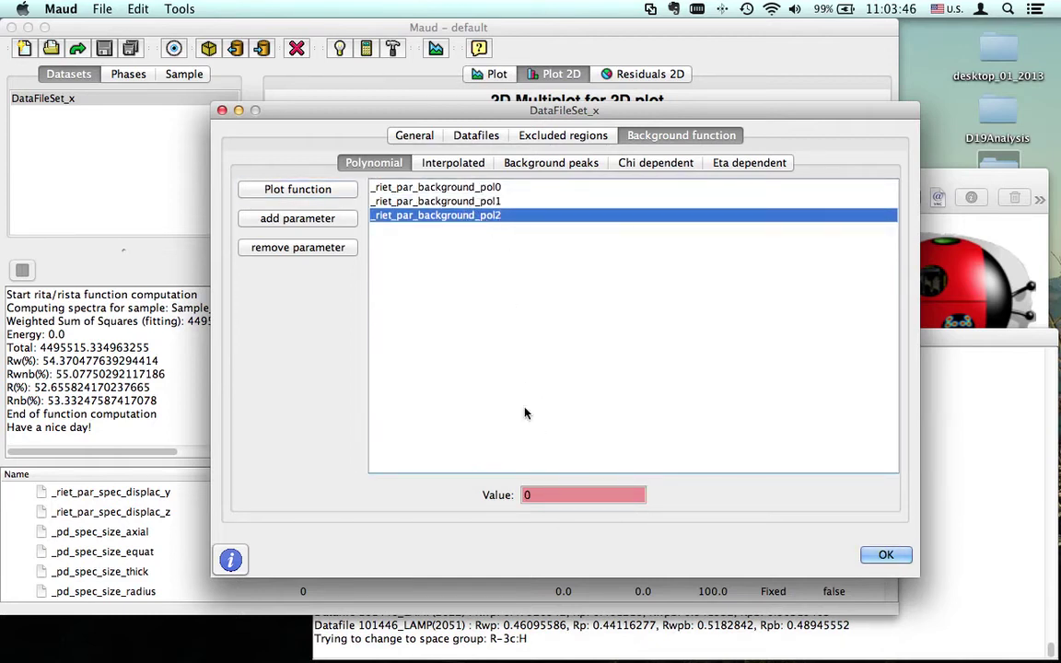
pyautogui.rightClick(542, 495)
pyautogui.click(546, 520)
pyautogui.click(412, 134)
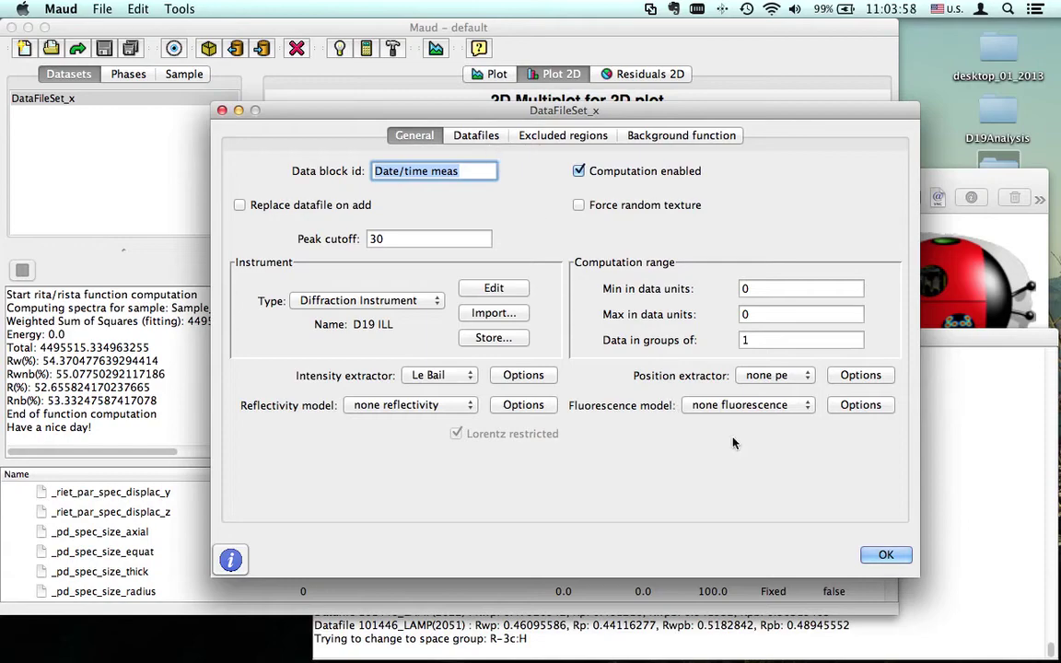
# Step: Check DataFileSet_x's excluded regions against the 2D plot, look over its datafiles, and accept the dataset options
pyautogui.moveTo(516, 109); pyautogui.dragTo(612, 338)
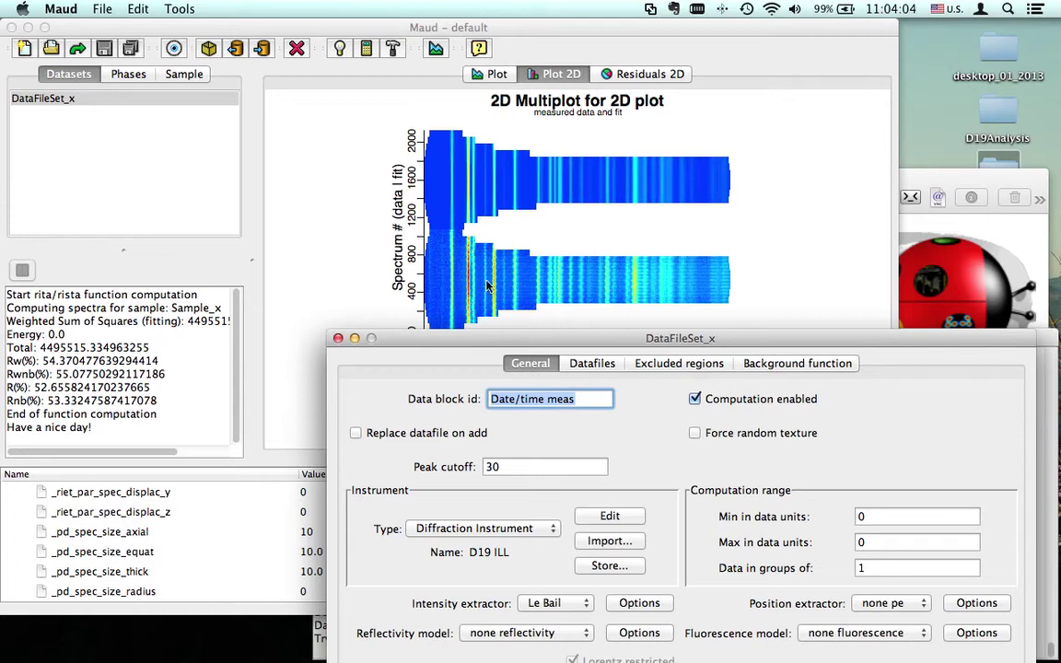
pyautogui.click(660, 367)
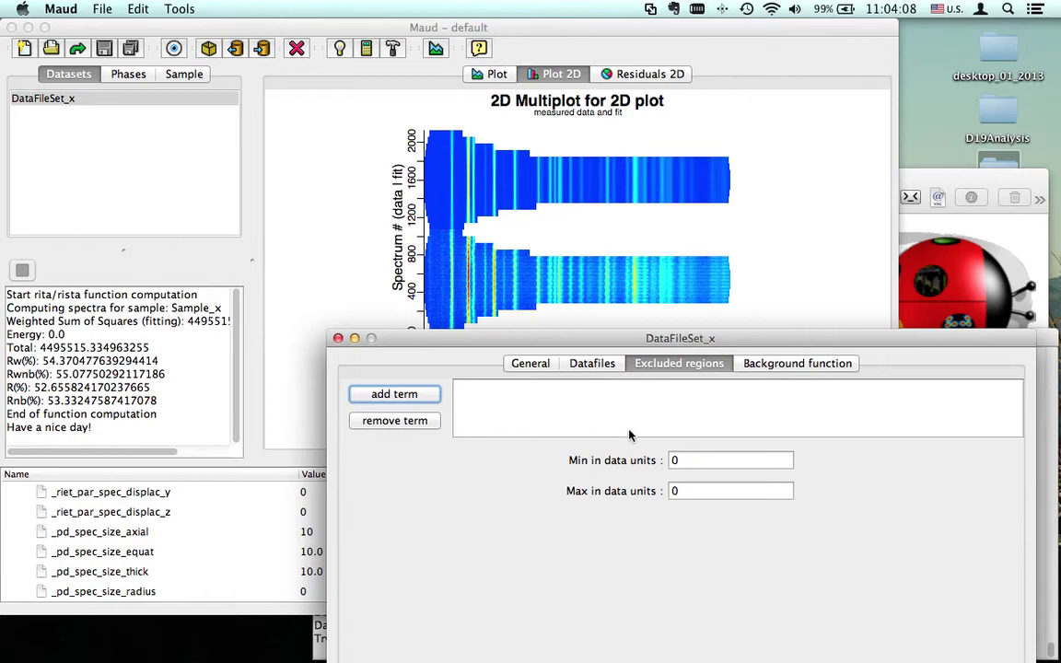
pyautogui.moveTo(506, 338); pyautogui.dragTo(502, 408)
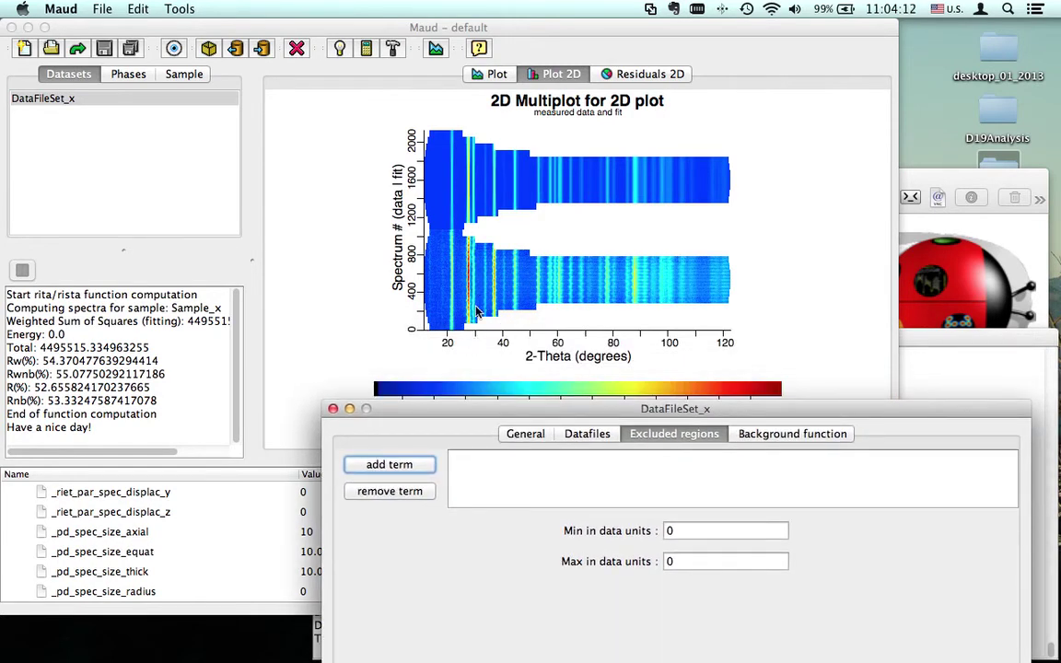
pyautogui.moveTo(508, 412); pyautogui.dragTo(470, 107)
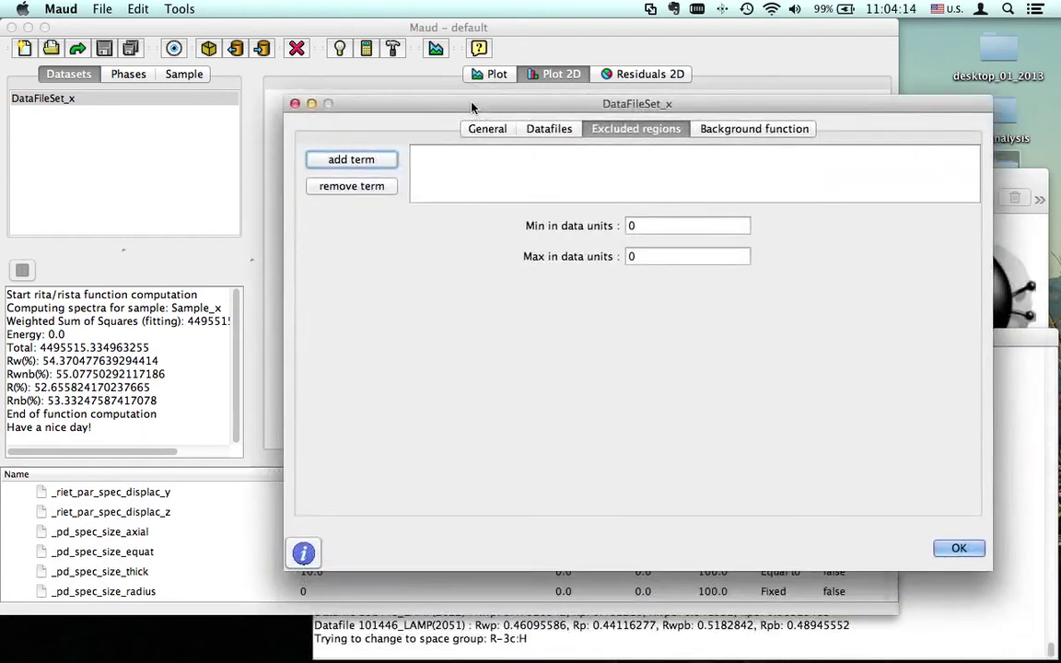
pyautogui.click(544, 129)
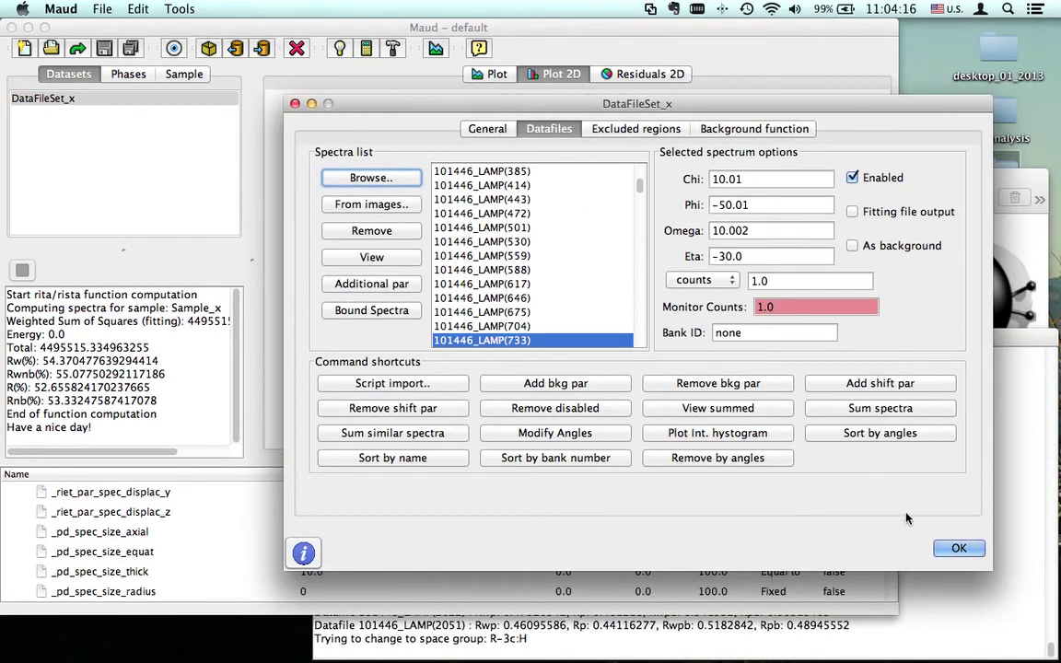
pyautogui.click(956, 550)
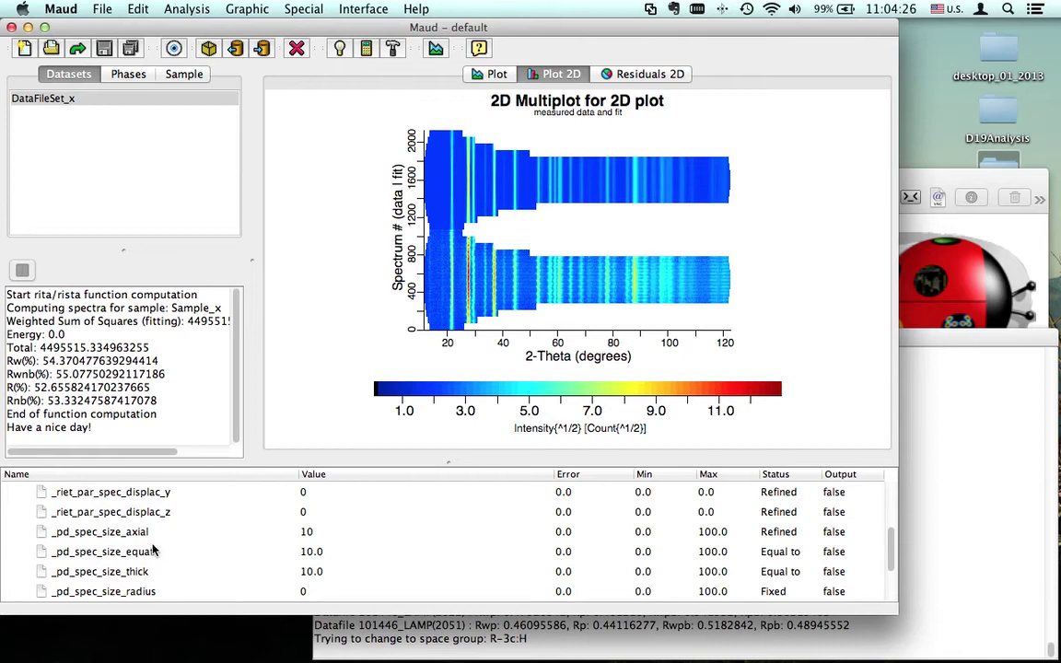
# Step: Set the incident intensity parameter _pd_proc_intensity_incident of DataFileSet_x's D19 ILL instrument to Refined
pyautogui.click(892, 560)
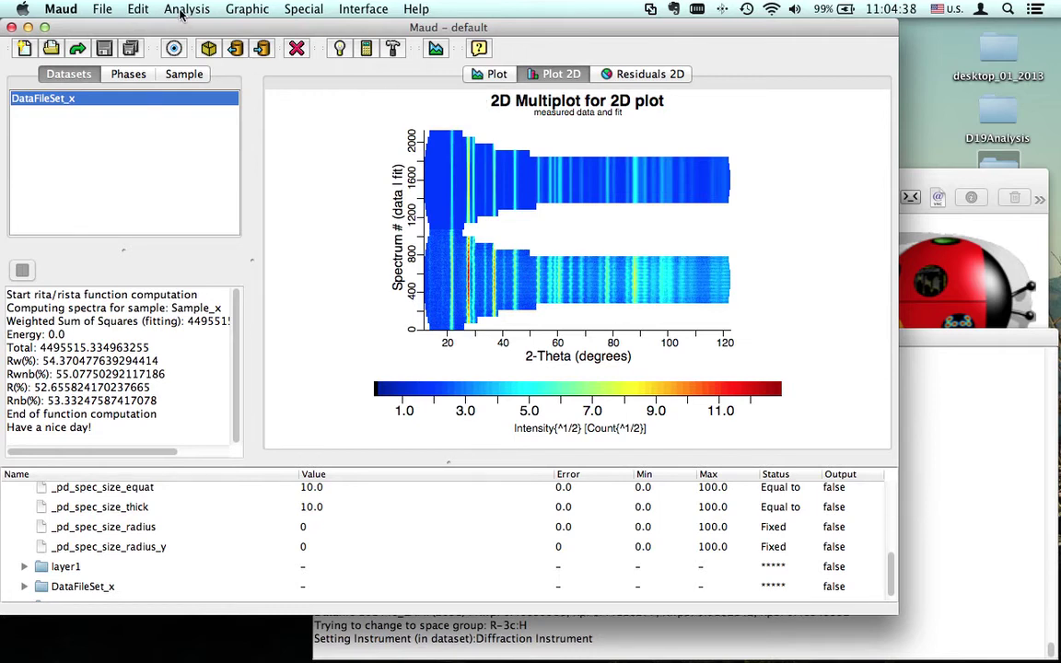
pyautogui.click(24, 588)
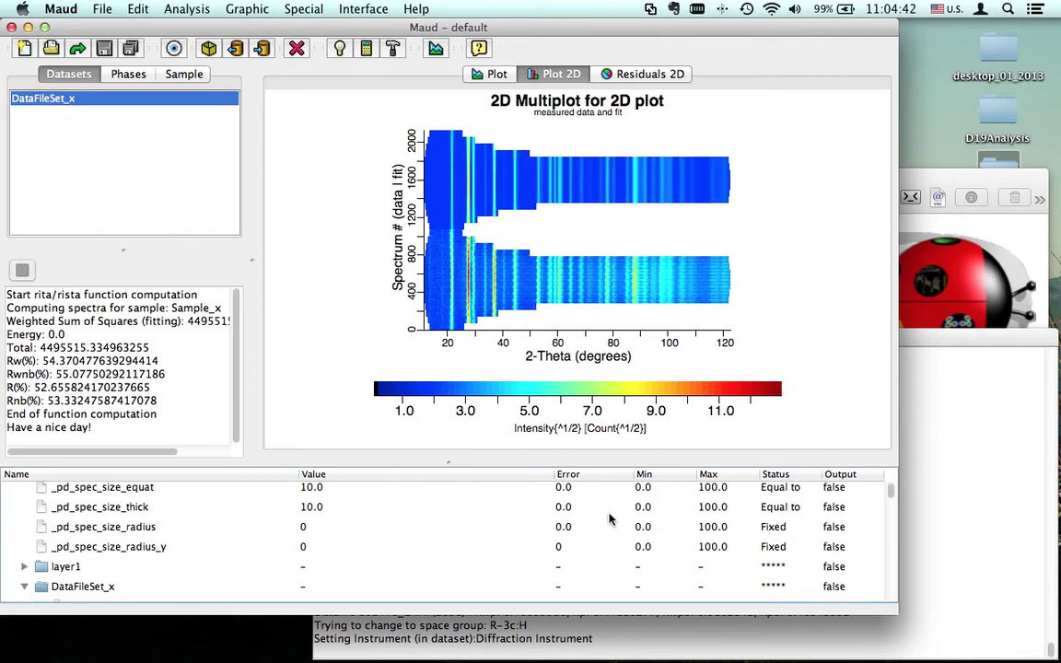
pyautogui.click(890, 544)
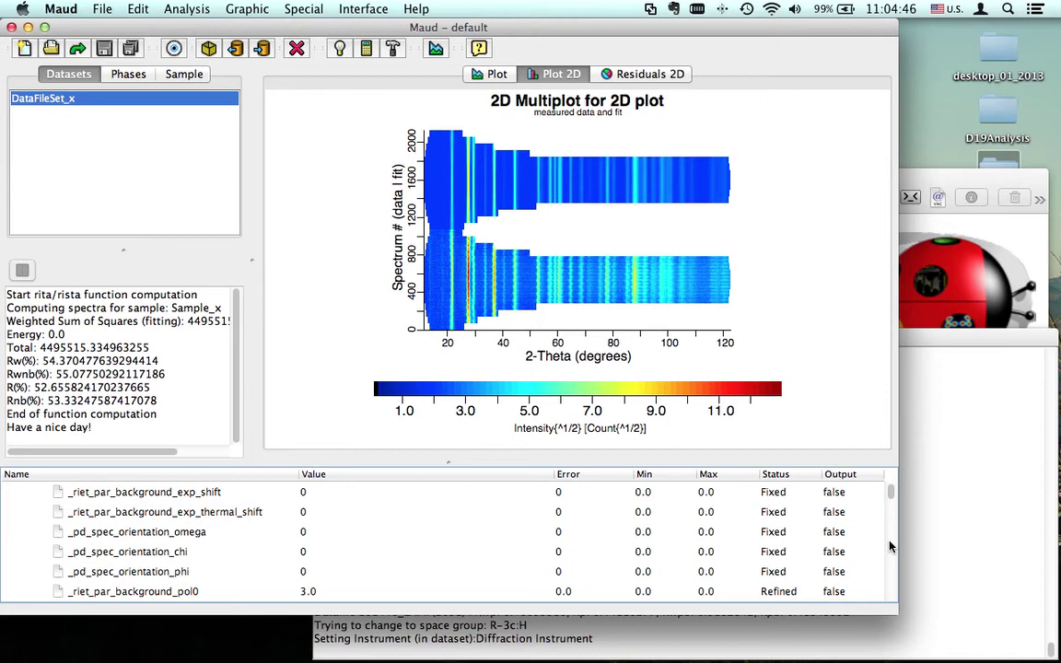
pyautogui.click(890, 547)
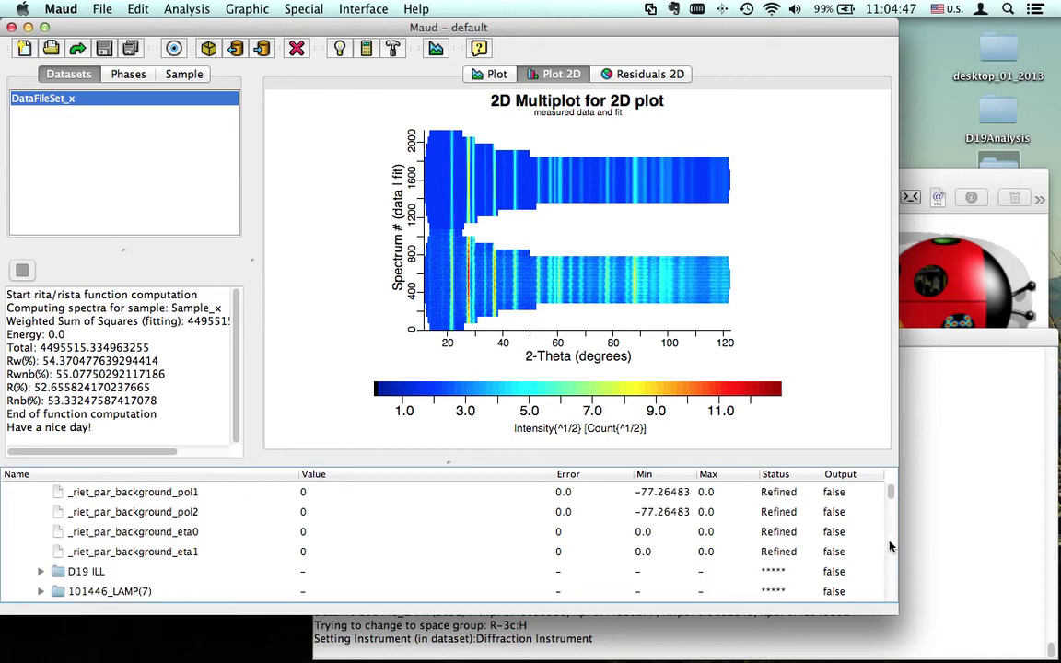
pyautogui.click(42, 572)
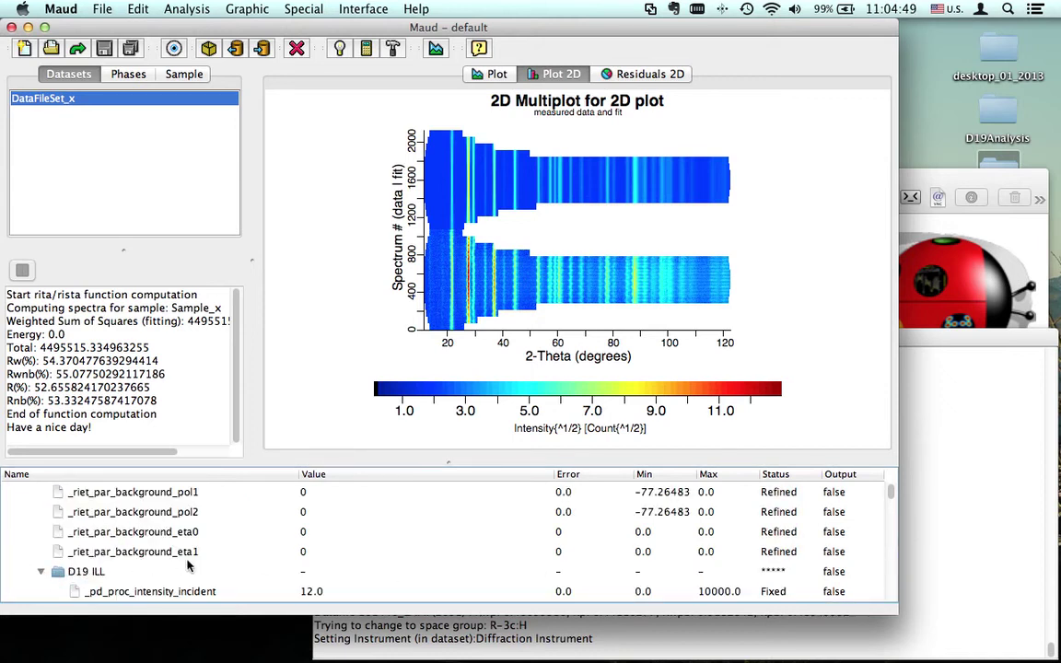
pyautogui.click(774, 593)
pyautogui.click(783, 606)
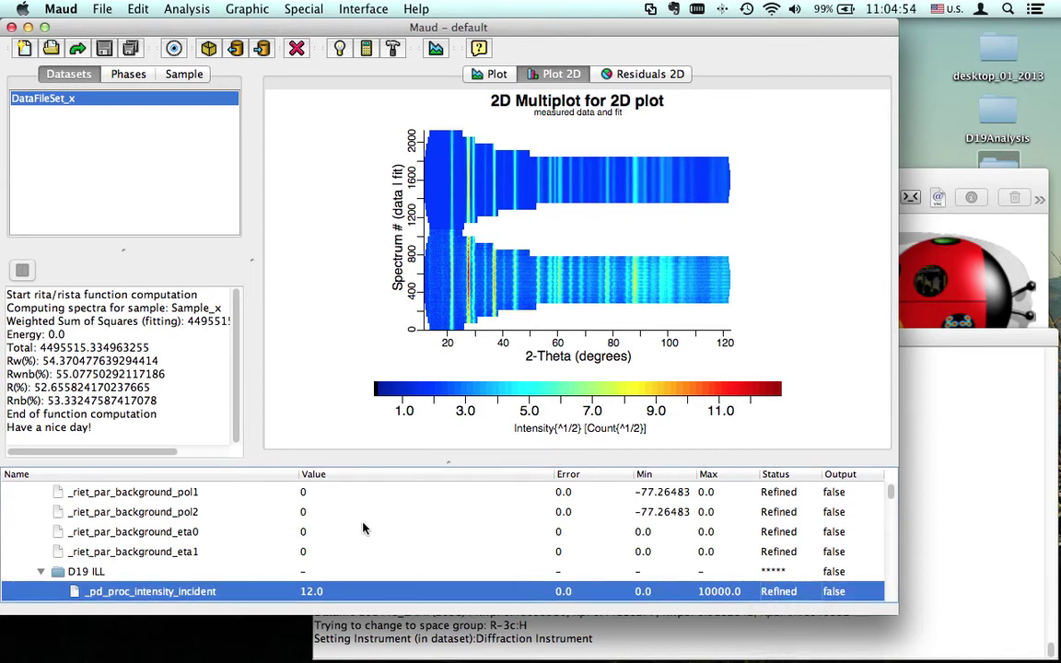
# Step: Set the 2D curved image calibration parameters _inst_ang_calibration_center_x and _inst_ang_calibration_center_y to Refined
pyautogui.scroll(-2, 363, 528)
pyautogui.scroll(-4, 364, 528)
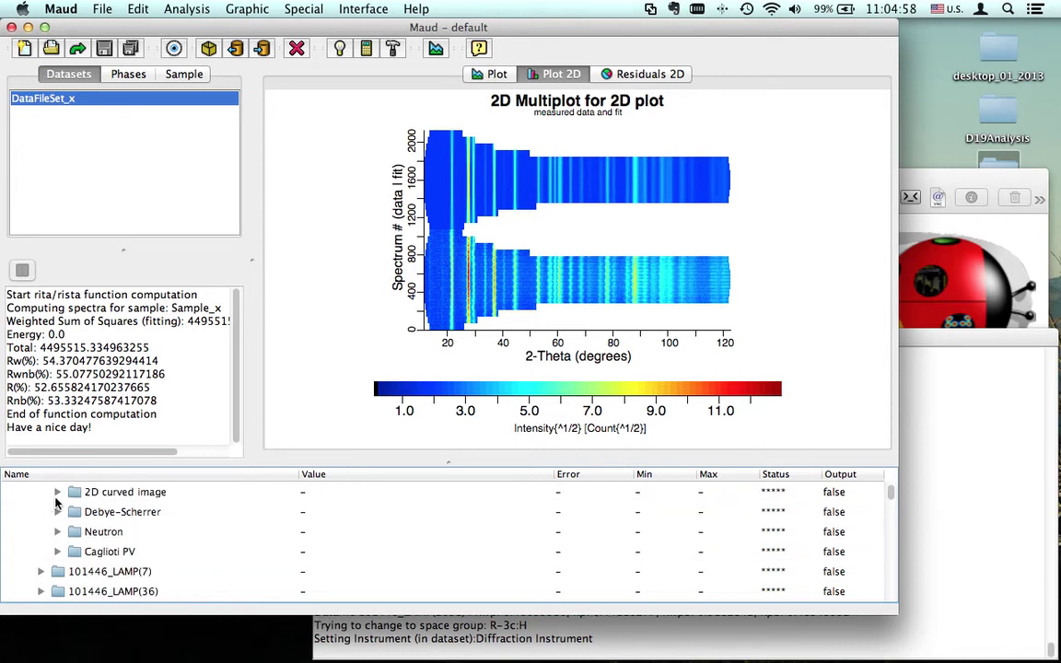
pyautogui.click(56, 494)
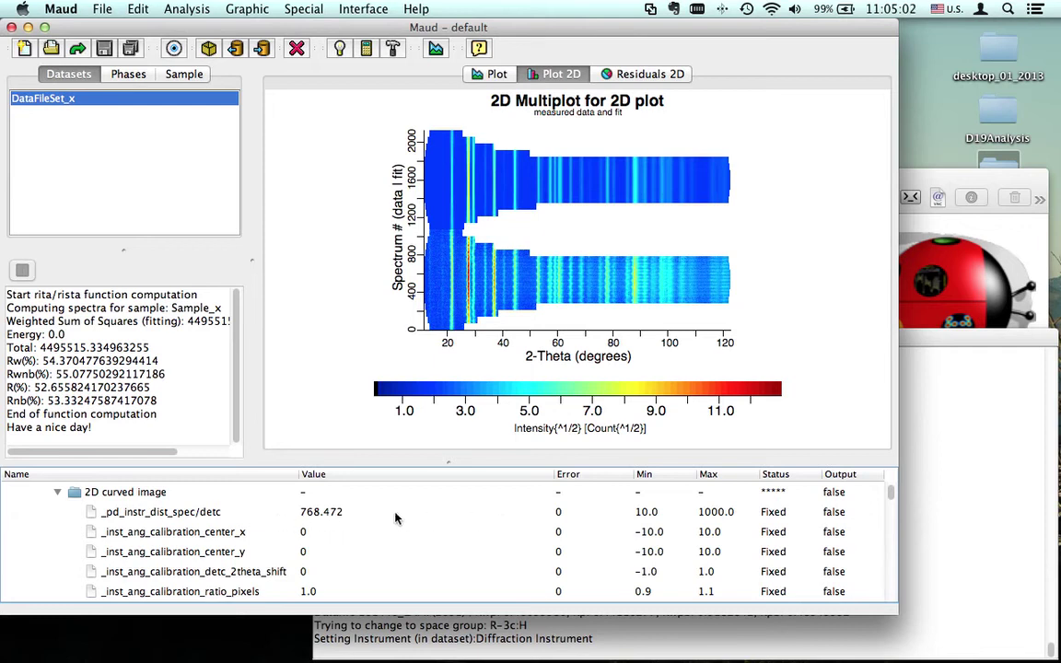
pyautogui.click(773, 530)
pyautogui.click(777, 550)
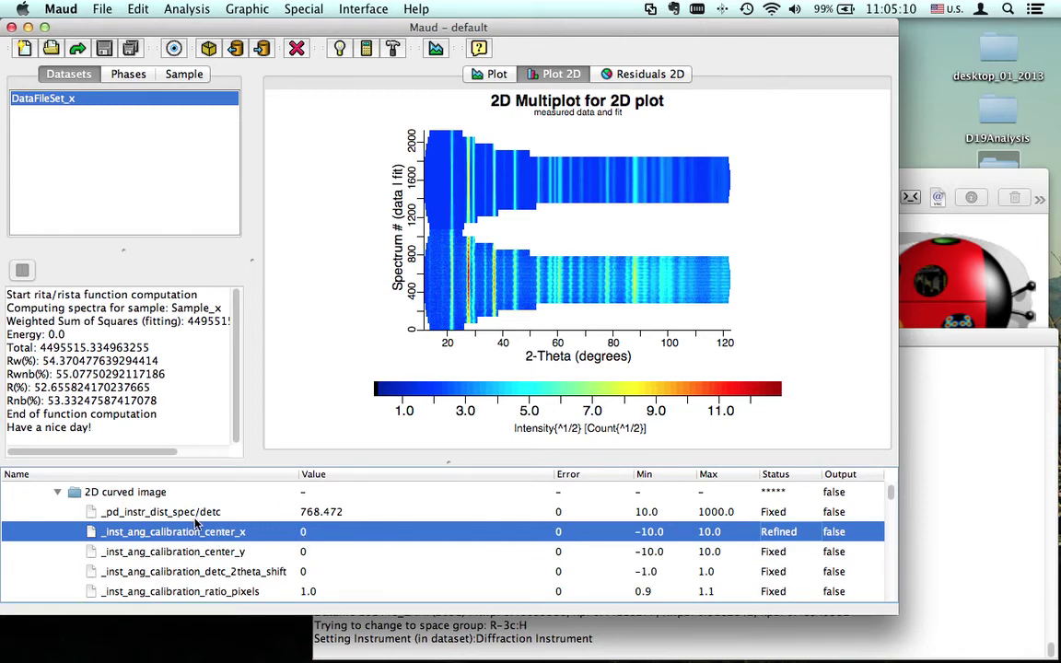
pyautogui.click(774, 551)
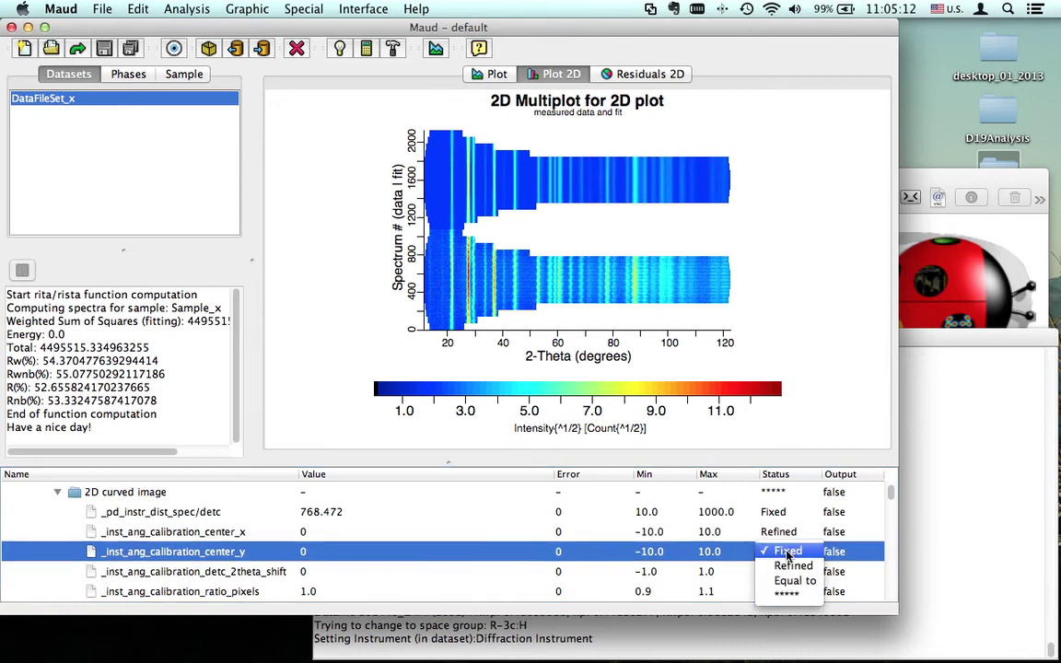
pyautogui.click(779, 570)
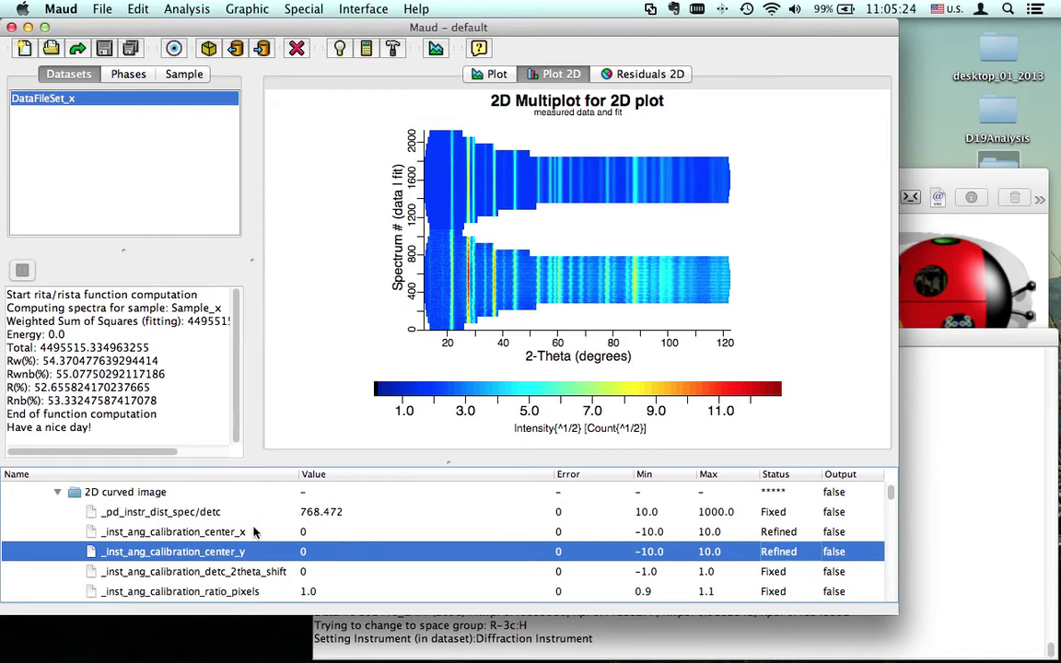
# Step: Set _inst_ang_calibration_detc_2theta_shift to Refined and collapse DataFileSet_x in the parameter tree
pyautogui.click(775, 571)
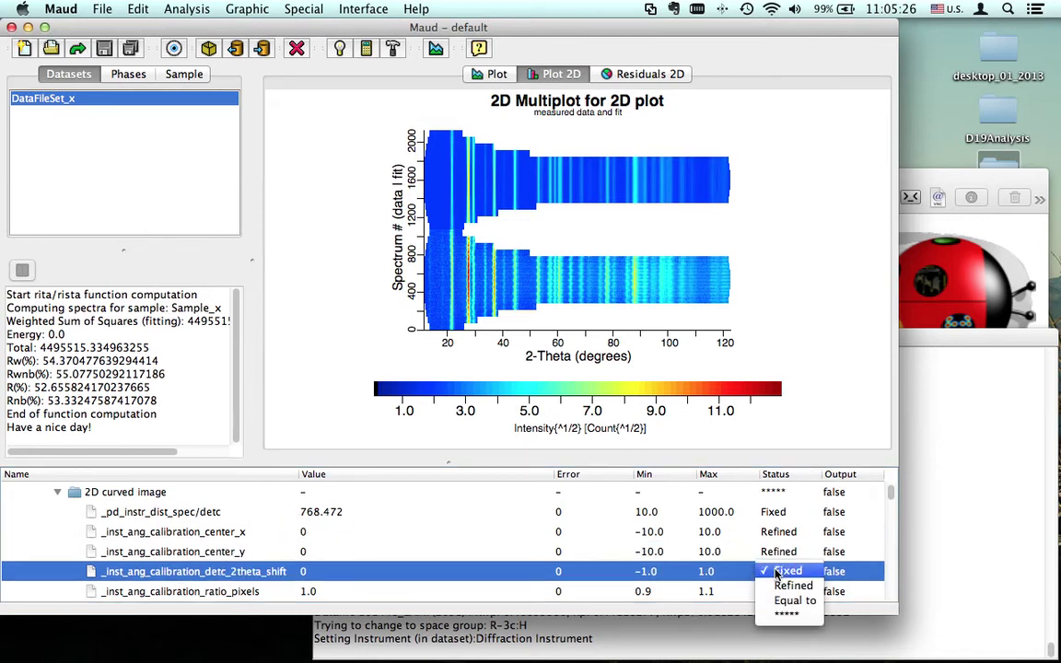
pyautogui.click(779, 587)
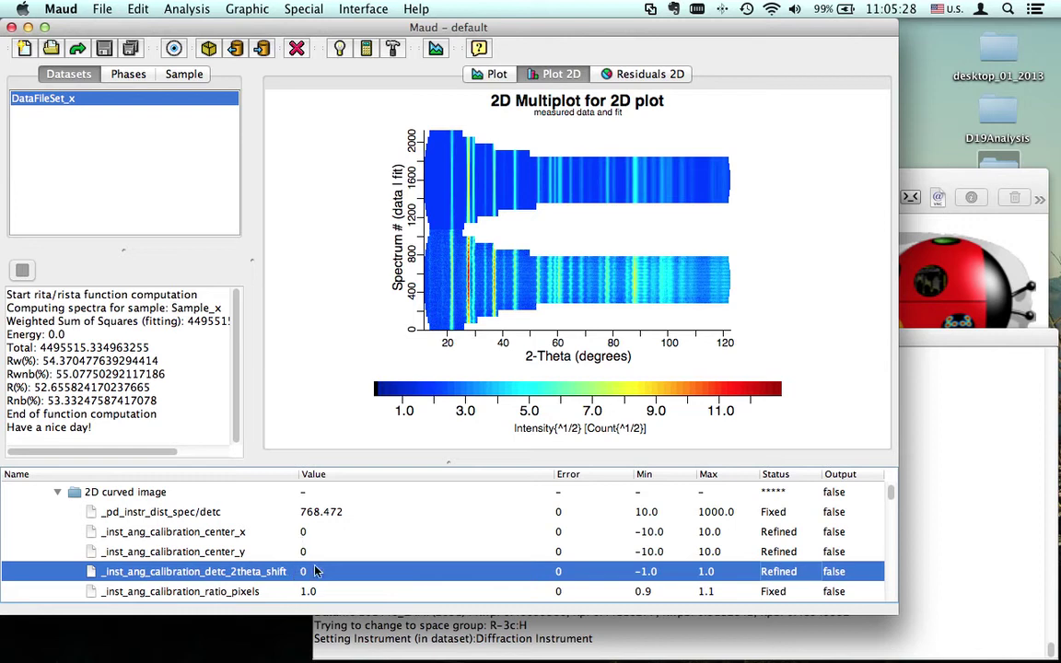
pyautogui.scroll(-1, 336, 571)
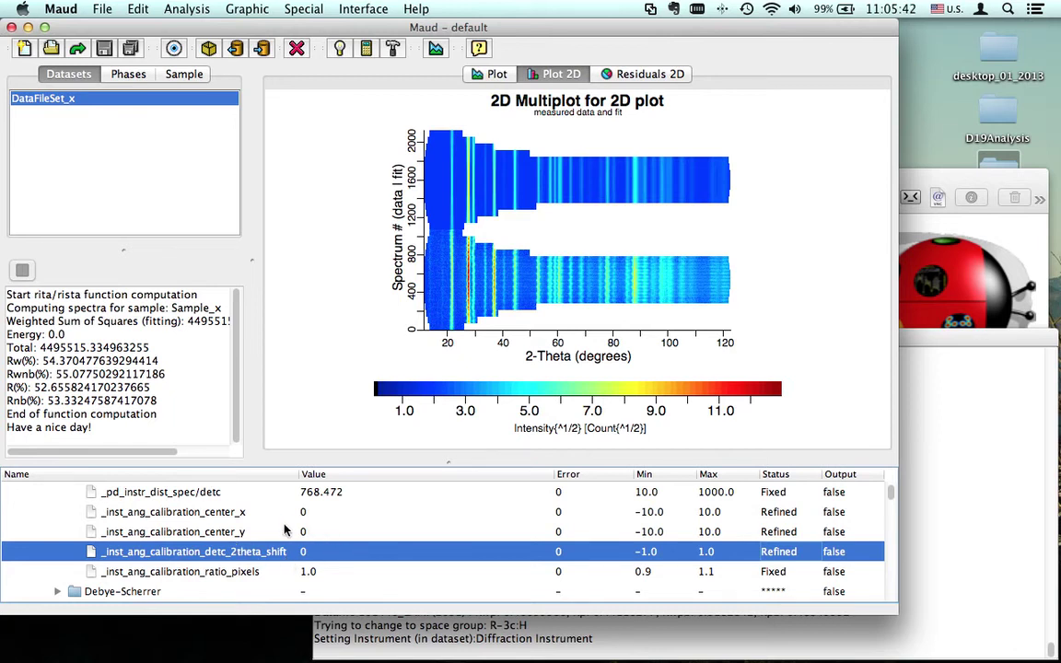
pyautogui.scroll(1, 282, 531)
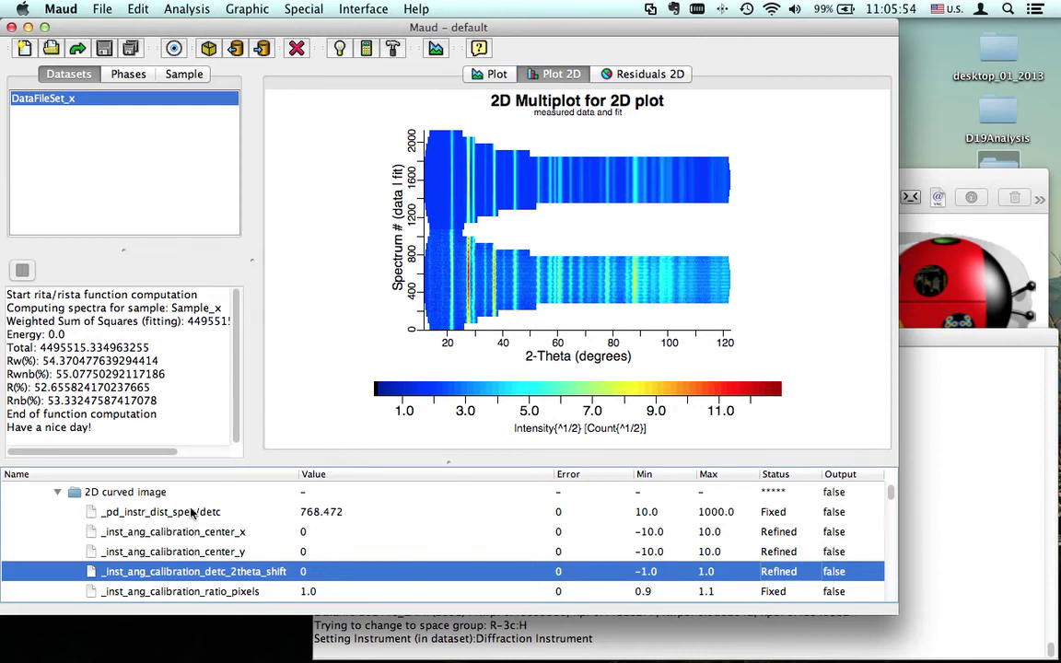
pyautogui.scroll(10, 95, 541)
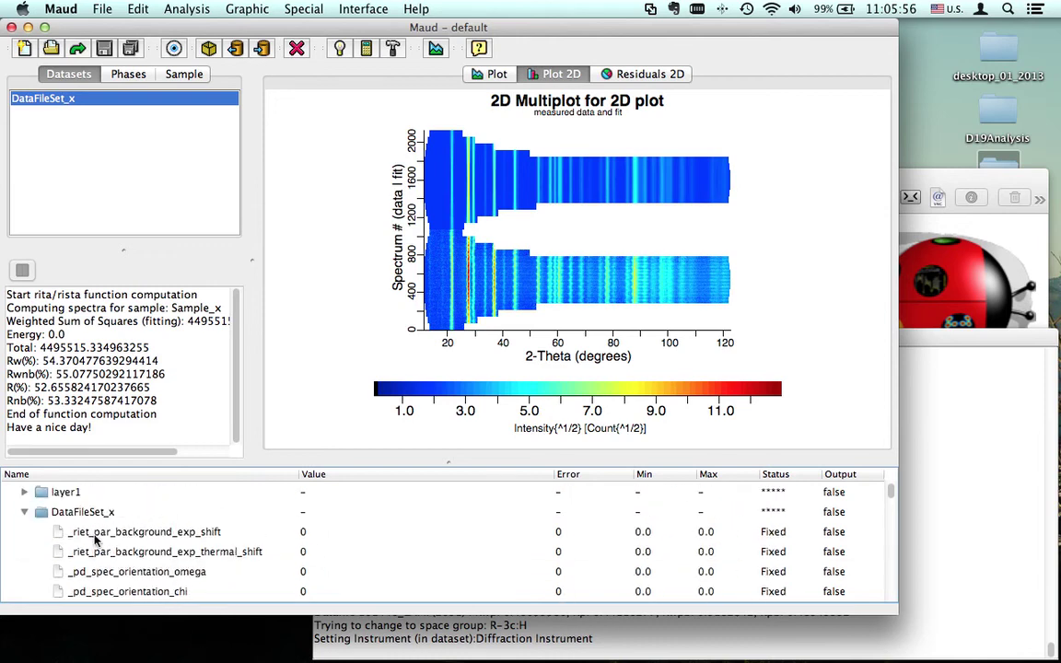
pyautogui.click(24, 511)
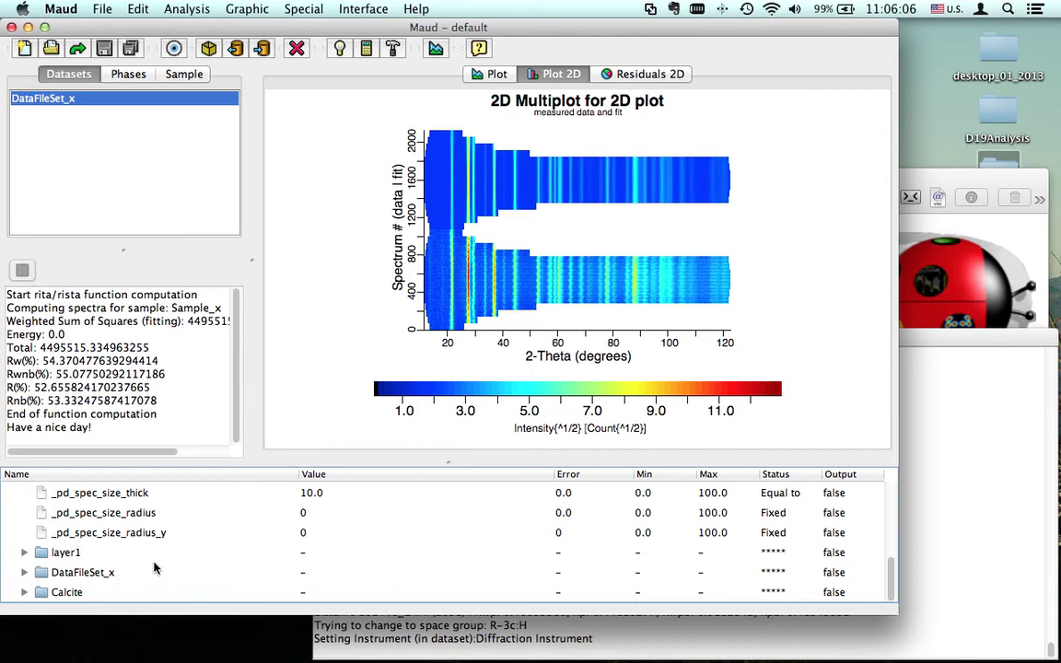
pyautogui.scroll(15, 154, 568)
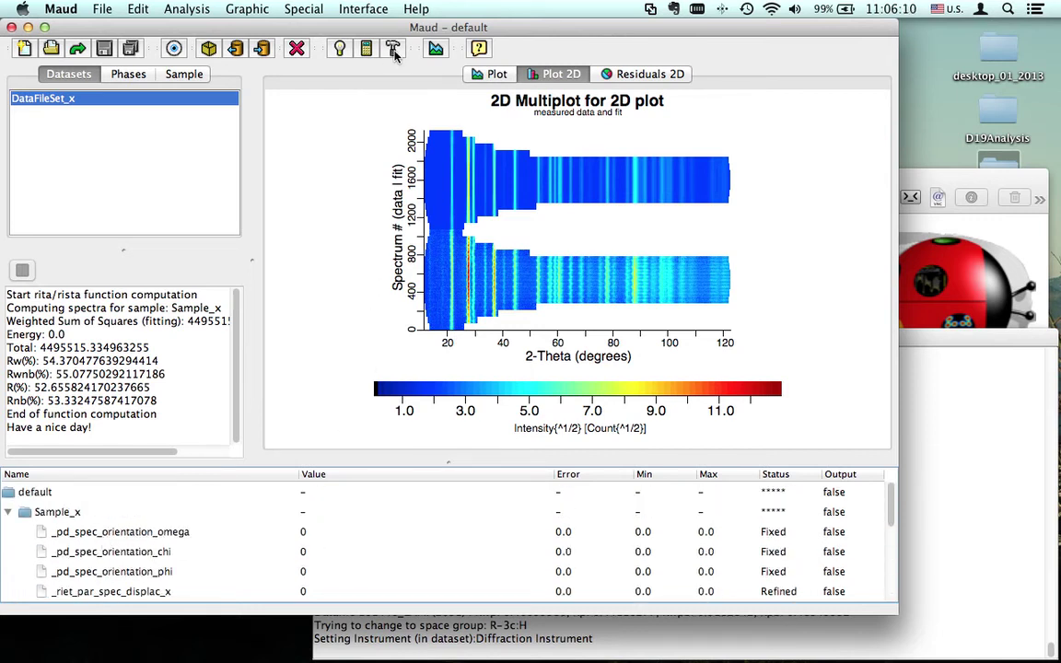
# Step: Save the analysis as 101446_LAMP in the D19Analysis folder, agreeing to replace the existing file
pyautogui.click(130, 48)
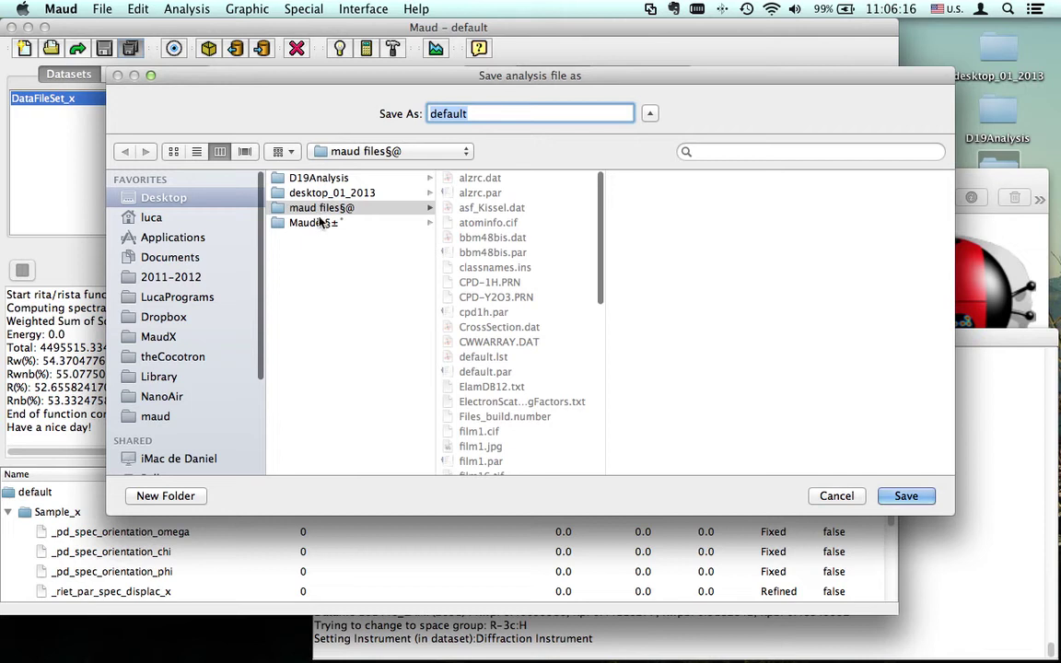
pyautogui.click(308, 178)
pyautogui.click(455, 179)
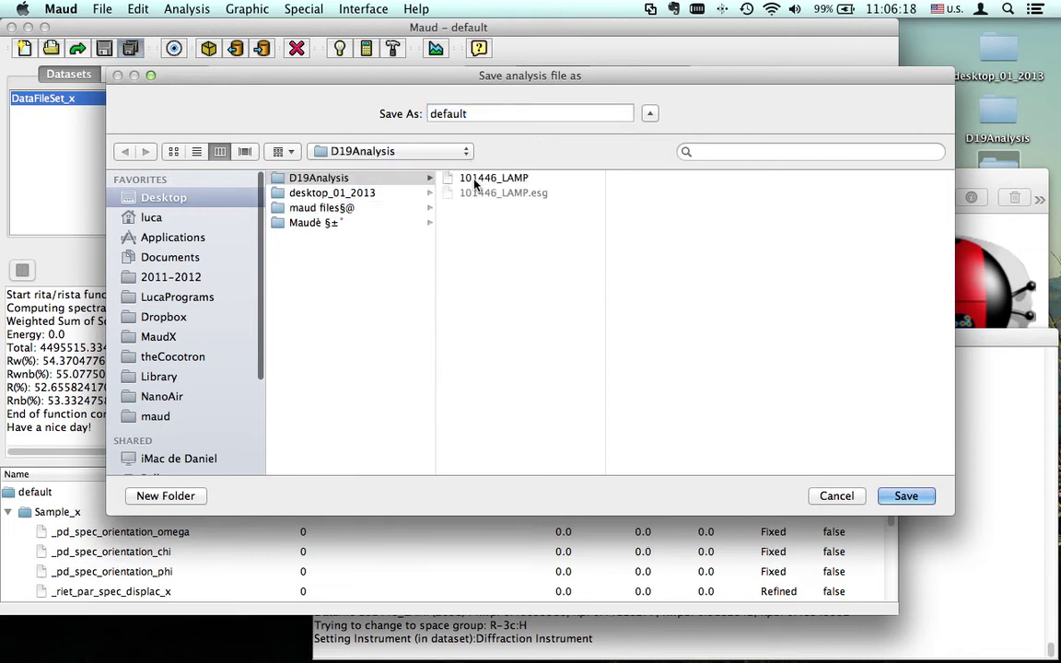
pyautogui.click(515, 114)
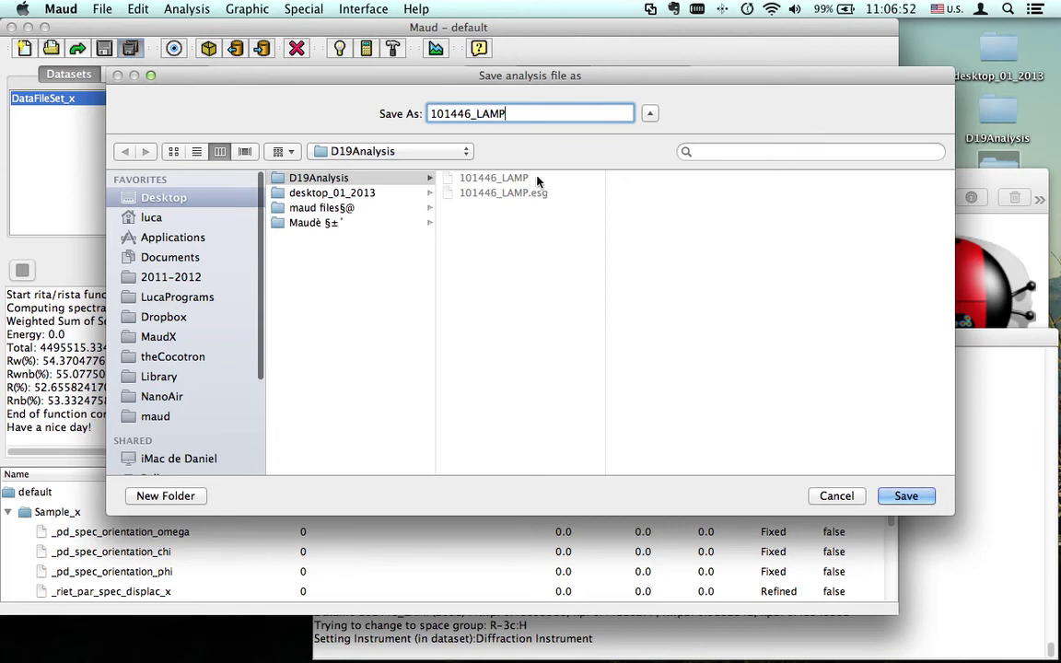
pyautogui.click(905, 498)
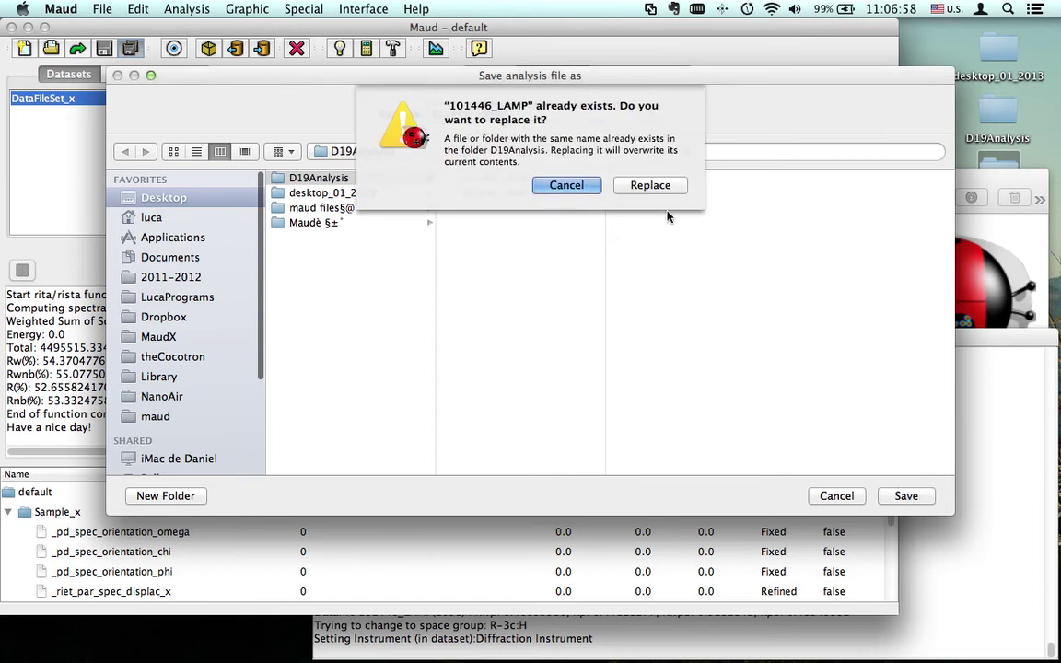
pyautogui.click(647, 185)
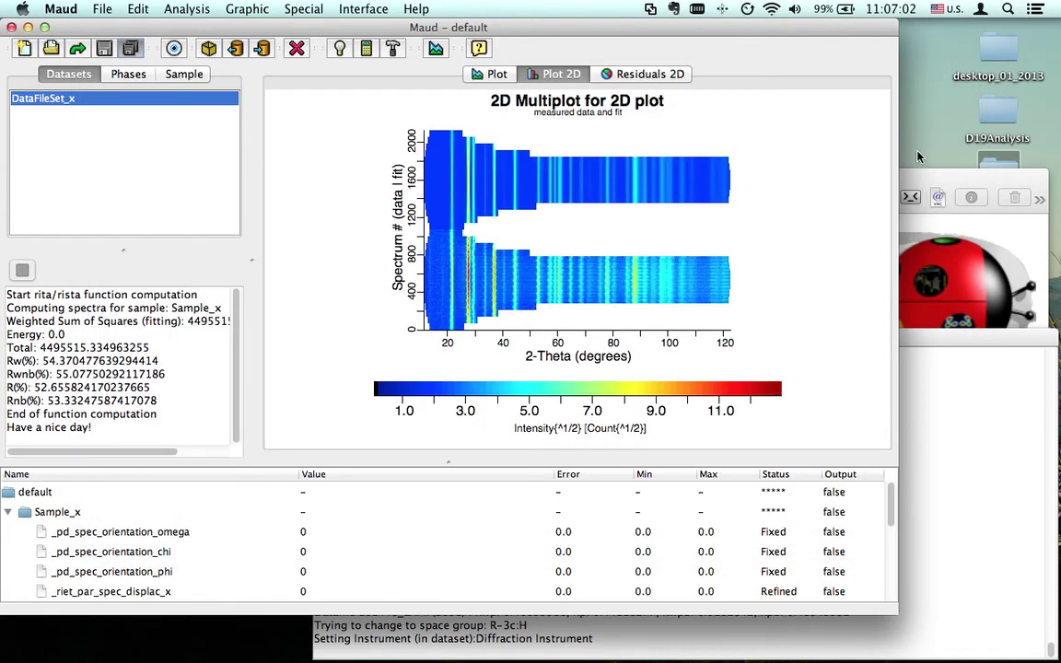
# Step: Check the saved analysis file 101446_LAMP.par in the D19Analysis folder in Finder, and switch back to Maud
pyautogui.click(1001, 111)
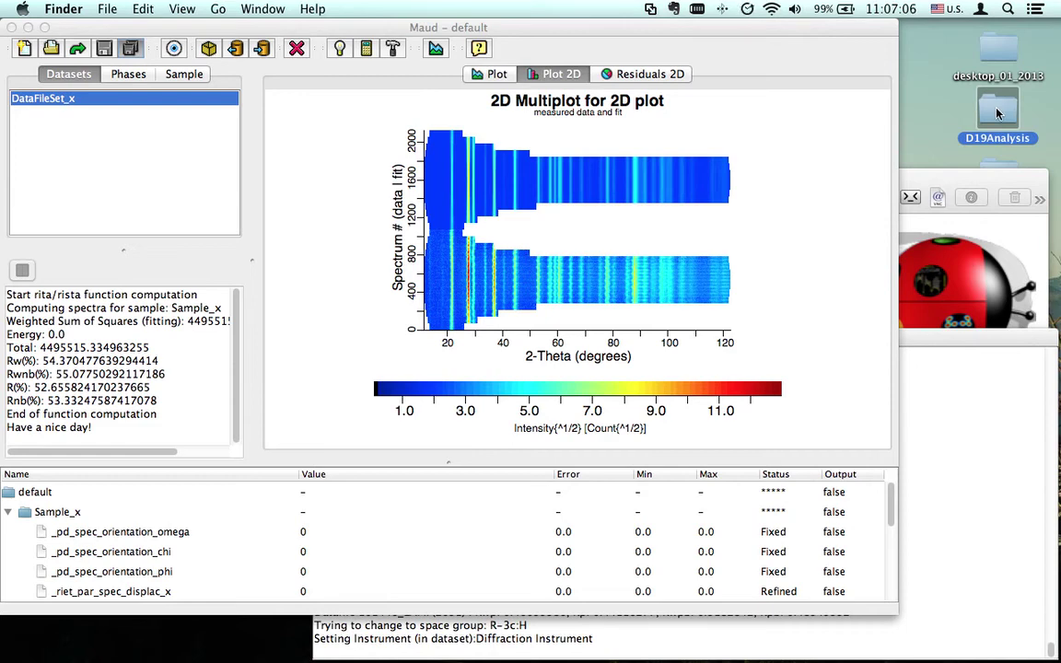
pyautogui.doubleClick(999, 113)
pyautogui.click(779, 34)
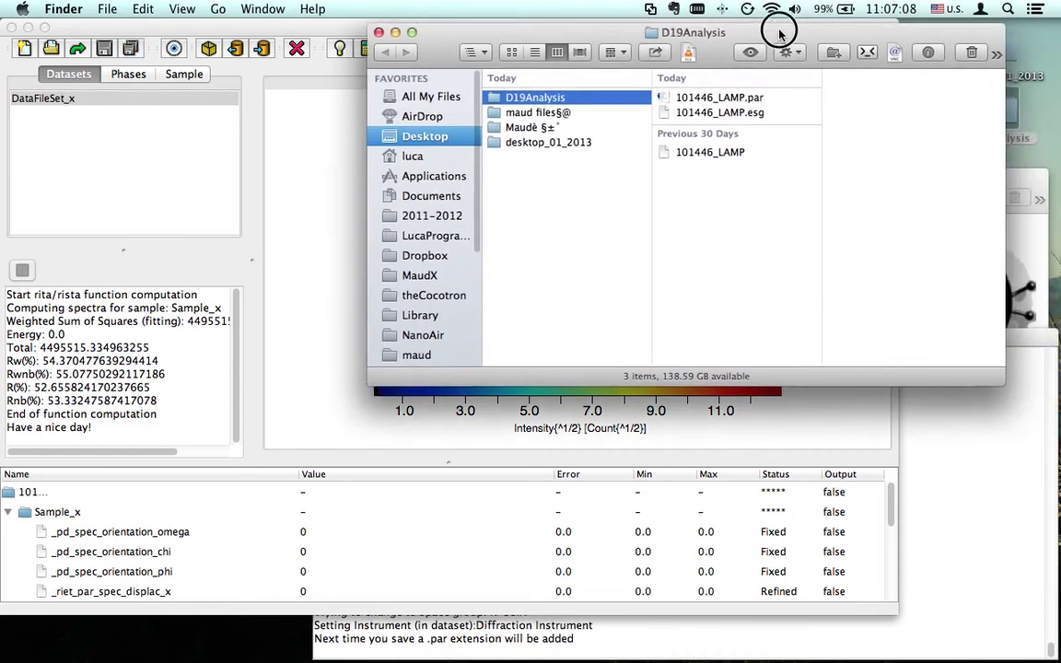
pyautogui.moveTo(779, 34); pyautogui.dragTo(764, 36)
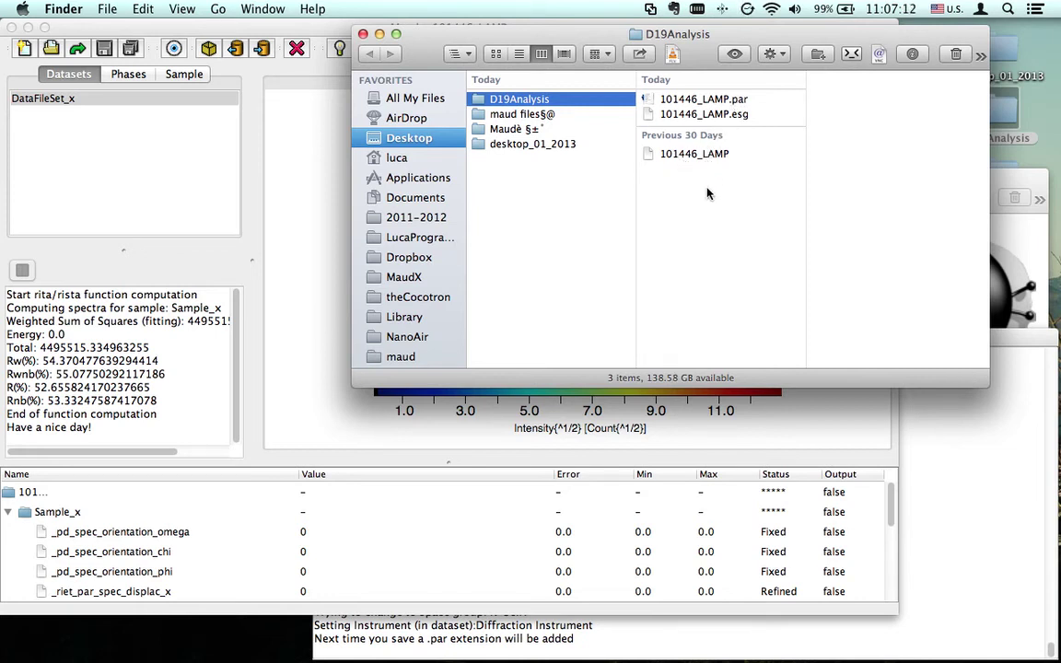
pyautogui.click(709, 101)
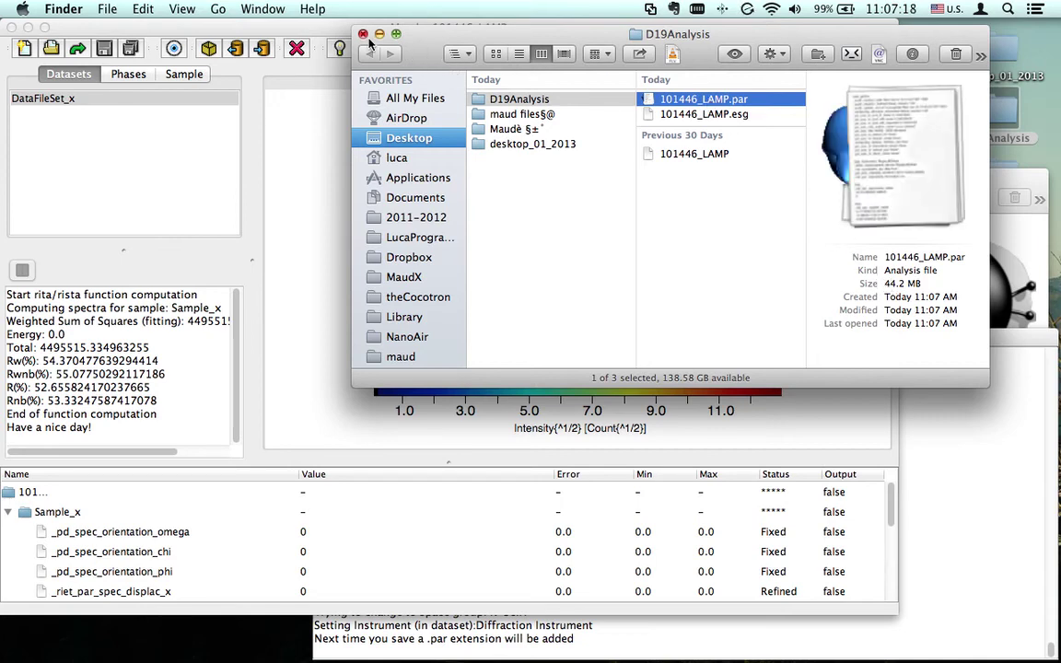
pyautogui.moveTo(394, 33); pyautogui.dragTo(484, 52)
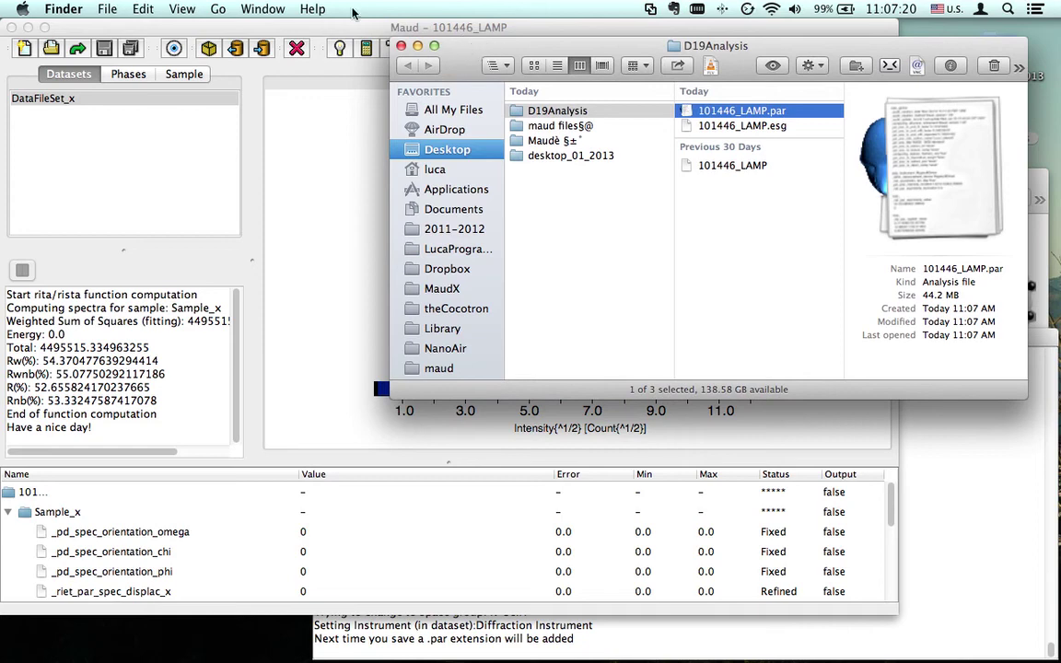
pyautogui.click(274, 31)
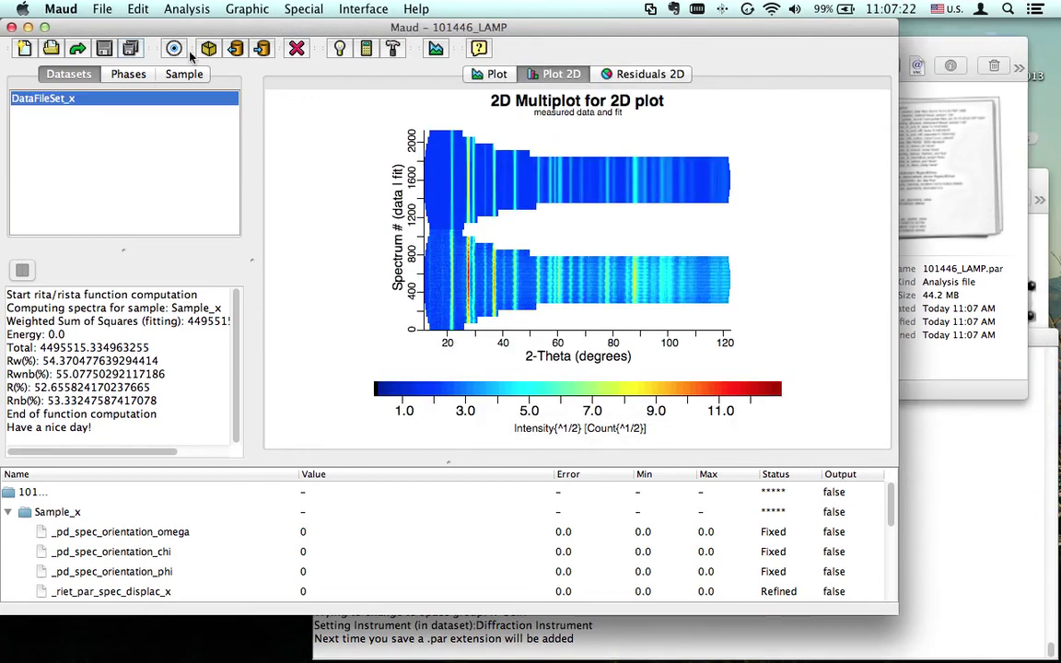
# Step: Review the analysis options, including the setting that stores spectra in the analysis file, and close them without changes
pyautogui.click(188, 11)
pyautogui.click(195, 28)
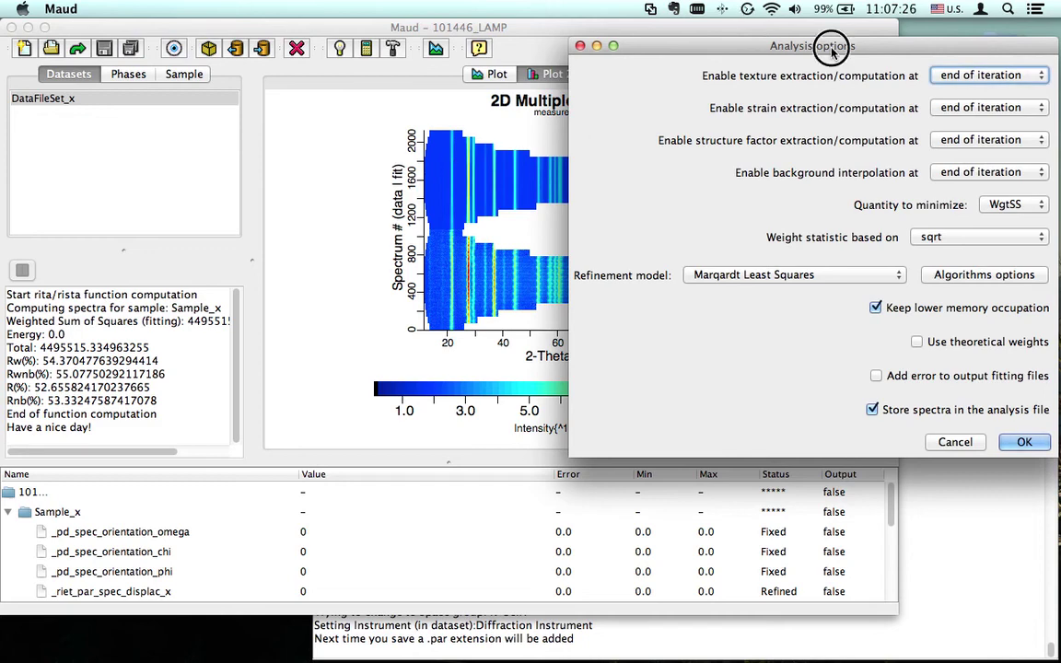
pyautogui.moveTo(829, 47); pyautogui.dragTo(611, 44)
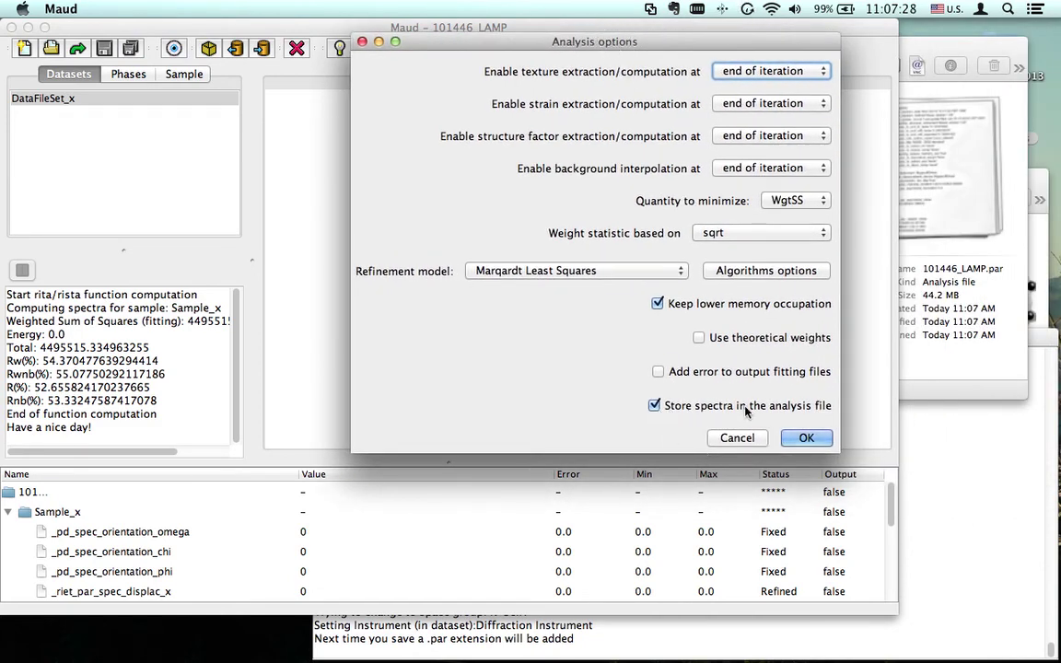
pyautogui.click(806, 435)
pyautogui.click(806, 439)
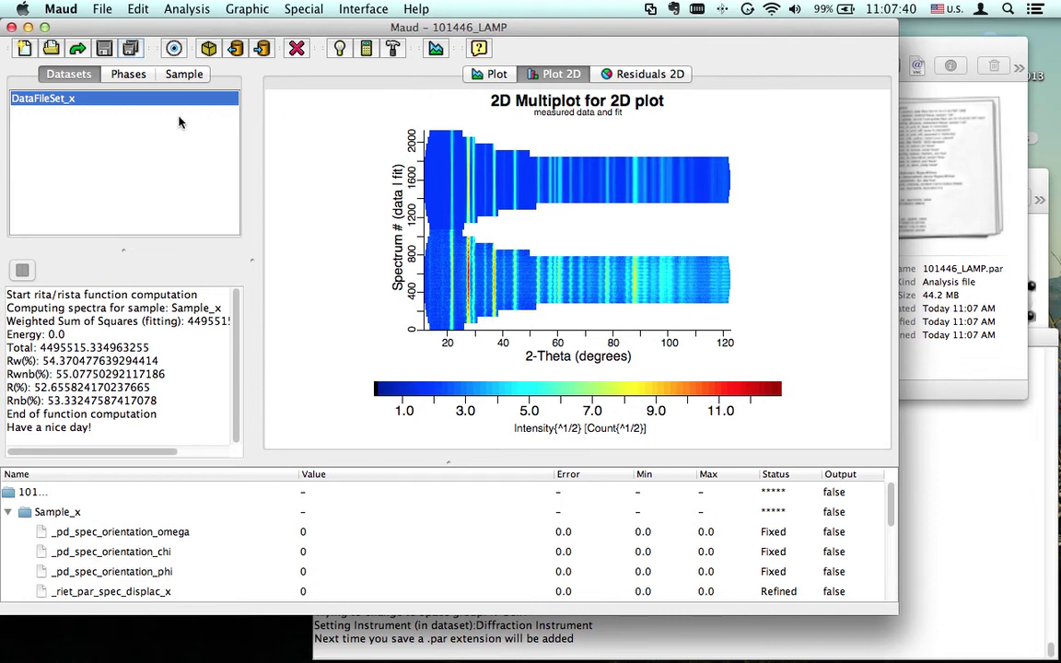
# Step: Examine the program preferences for the last analysis, its path and analysis.saveAlwaysIncrementalName, and close them without changes
pyautogui.click(192, 13)
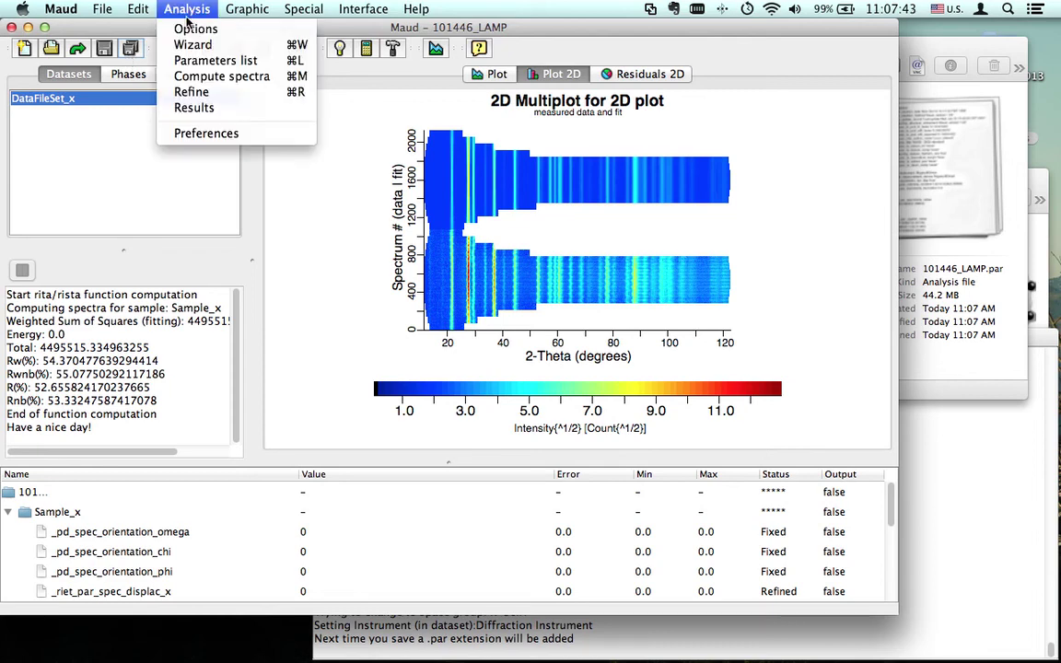
pyautogui.click(205, 134)
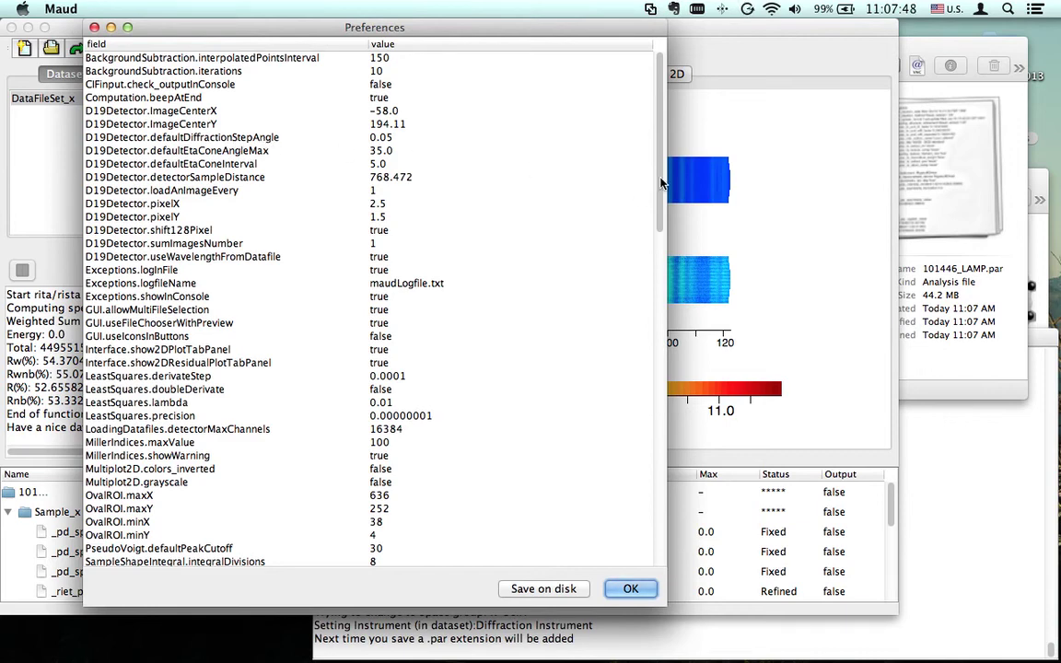
pyautogui.moveTo(660, 183); pyautogui.dragTo(669, 357)
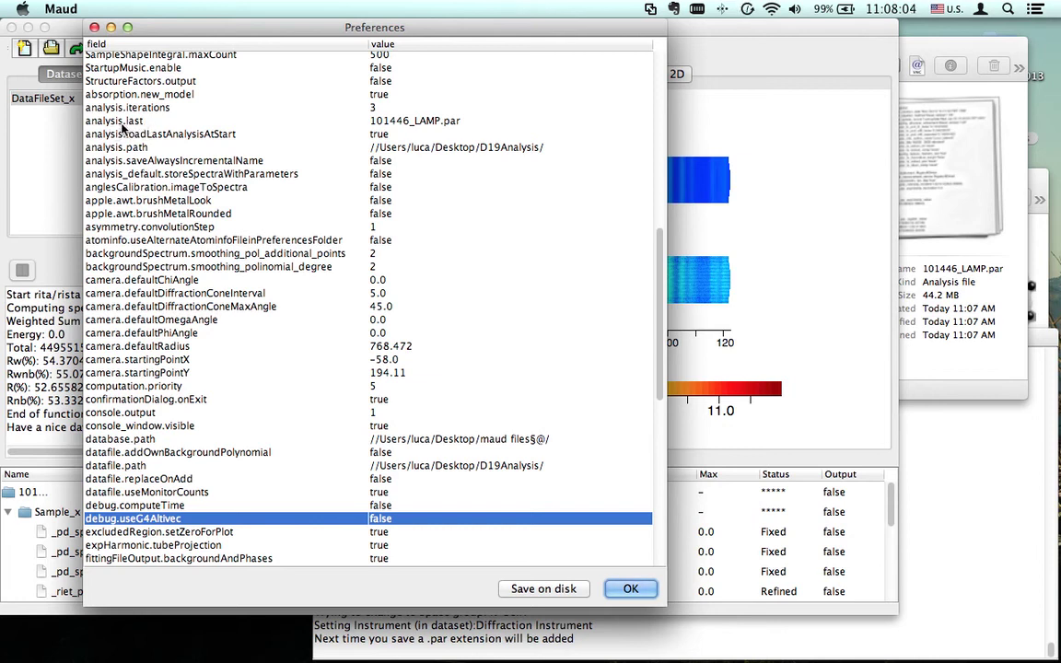
pyautogui.click(429, 123)
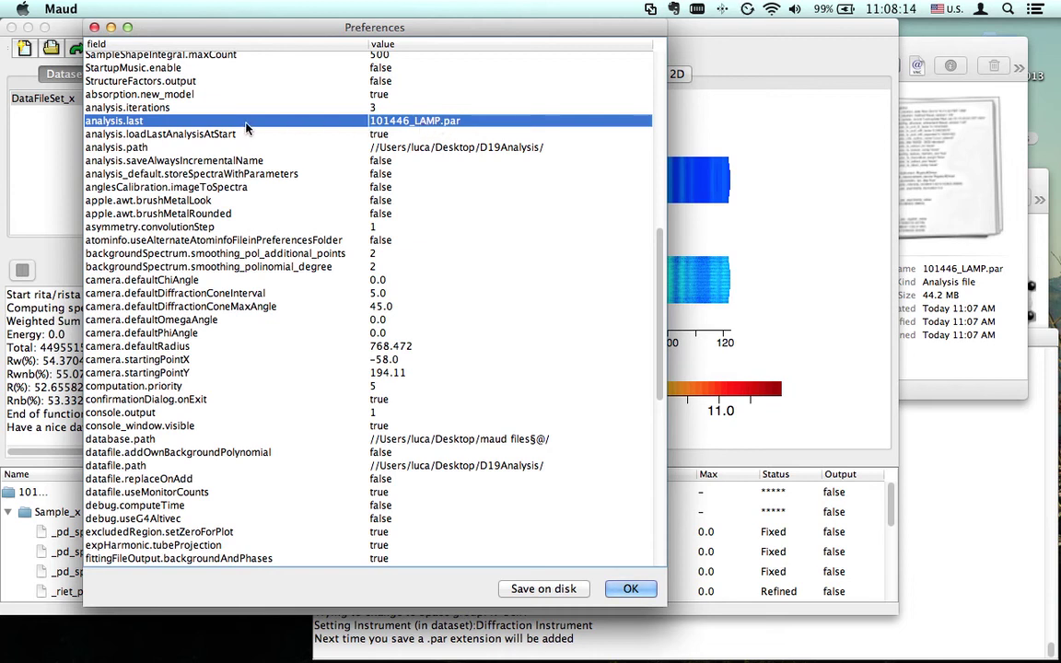
pyautogui.click(138, 161)
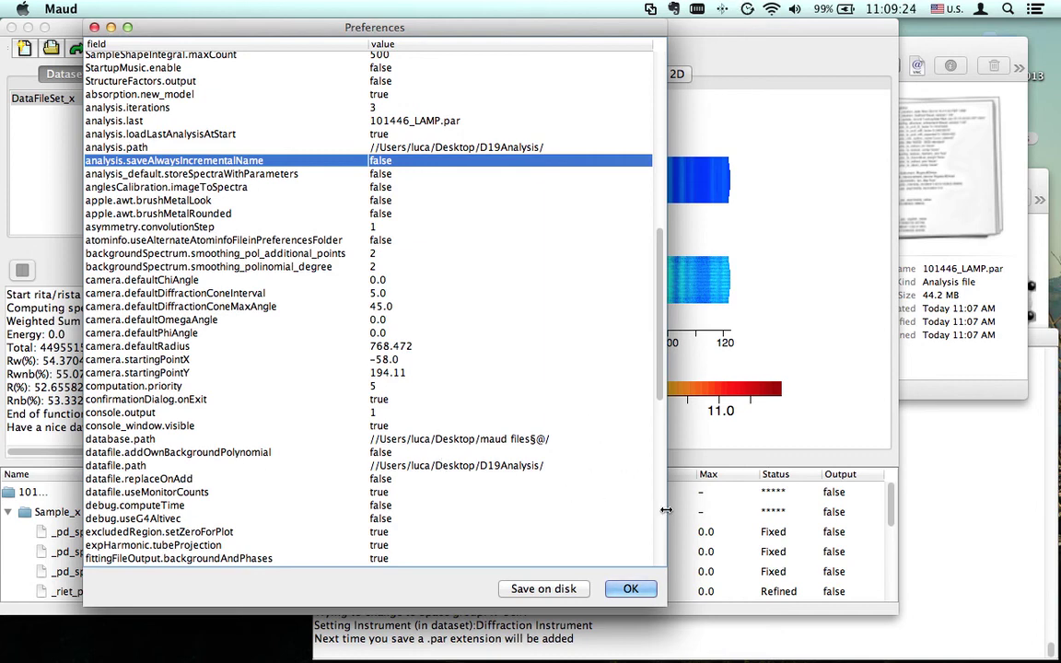
pyautogui.click(662, 382)
pyautogui.moveTo(662, 381); pyautogui.dragTo(660, 363)
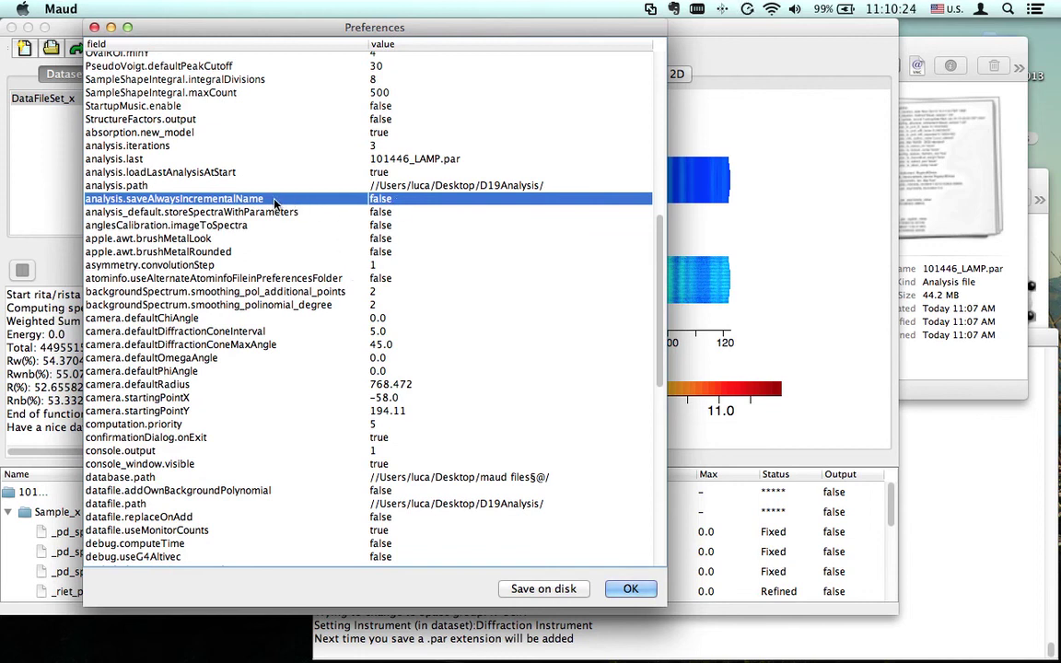
pyautogui.click(632, 590)
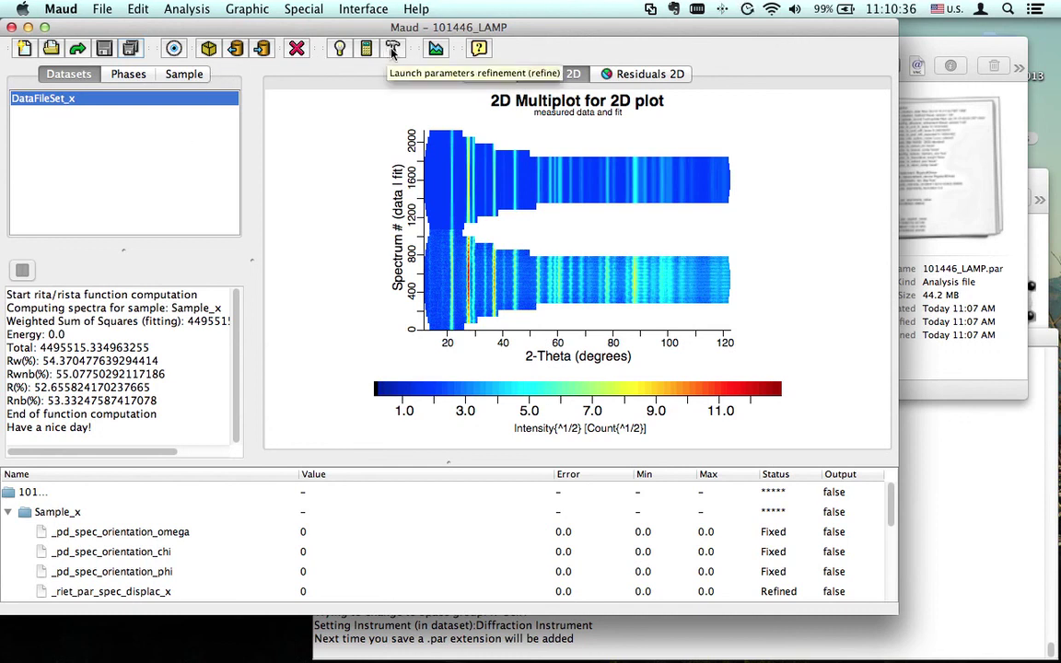
# Step: Launch the parameter refinement and widen the datasets and output pane to show the iterations slider with its scale
pyautogui.click(393, 50)
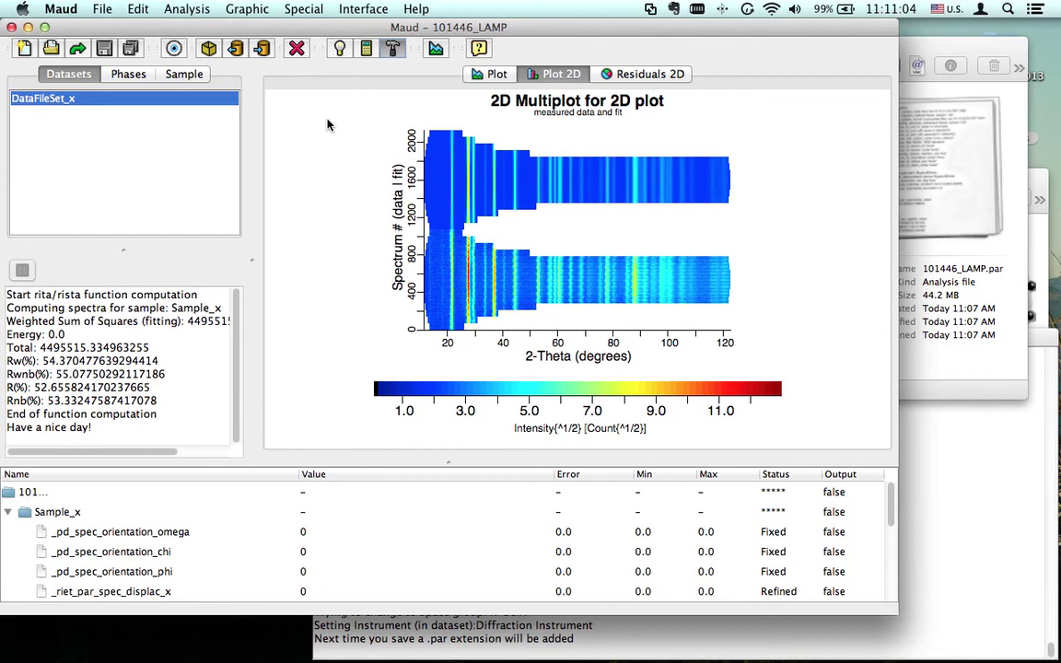
pyautogui.press('super+r')
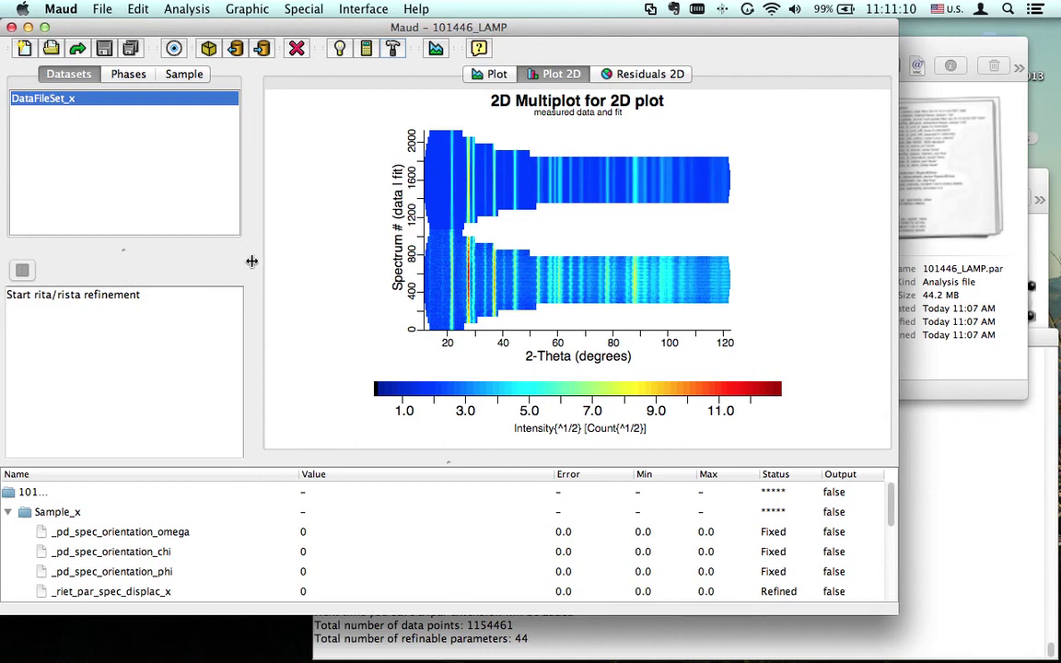
pyautogui.moveTo(252, 262); pyautogui.dragTo(306, 262)
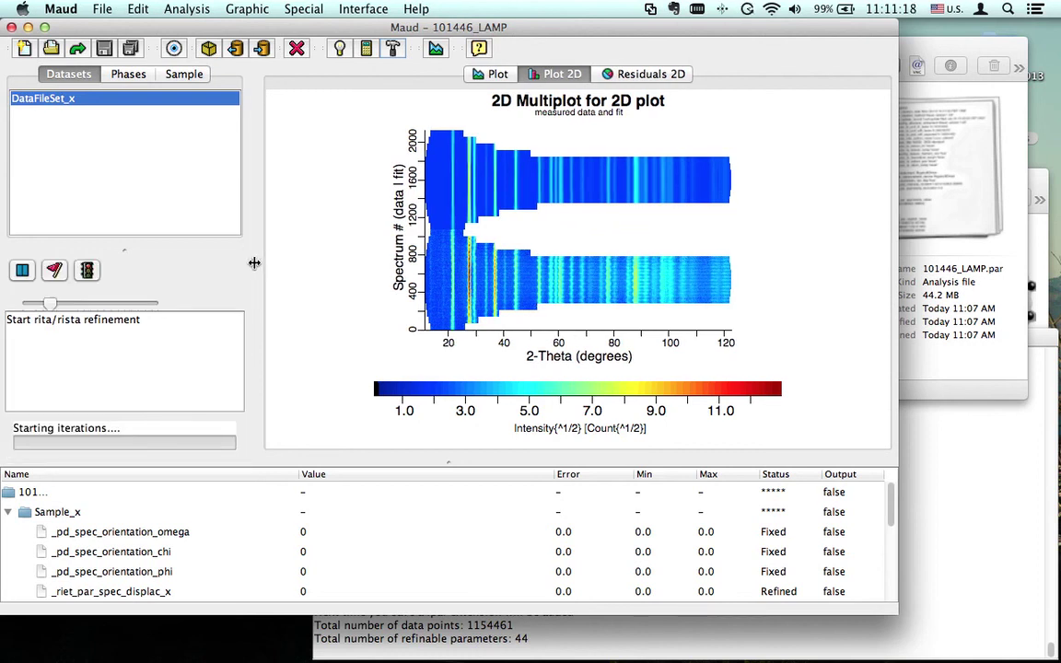
pyautogui.moveTo(254, 263); pyautogui.dragTo(306, 263)
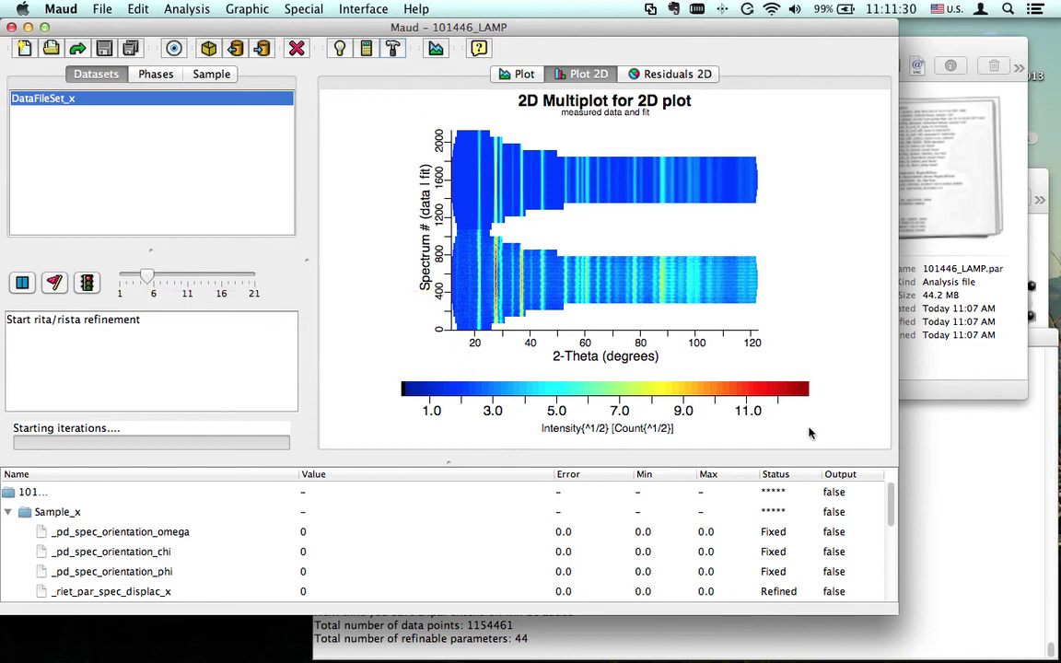
pyautogui.moveTo(1028, 656)
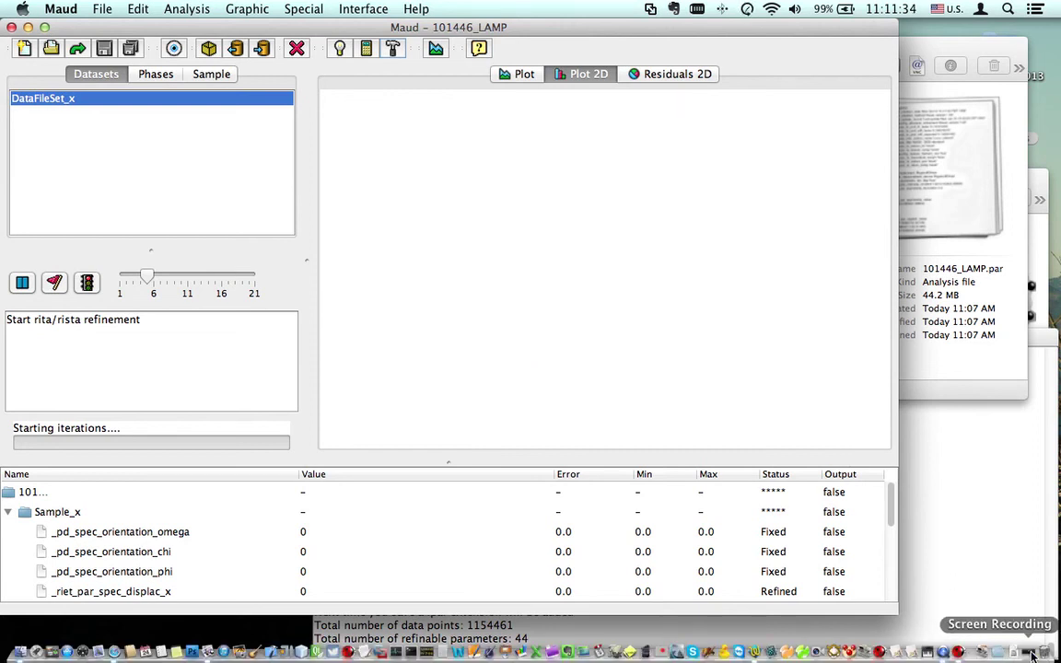
pyautogui.click(1034, 656)
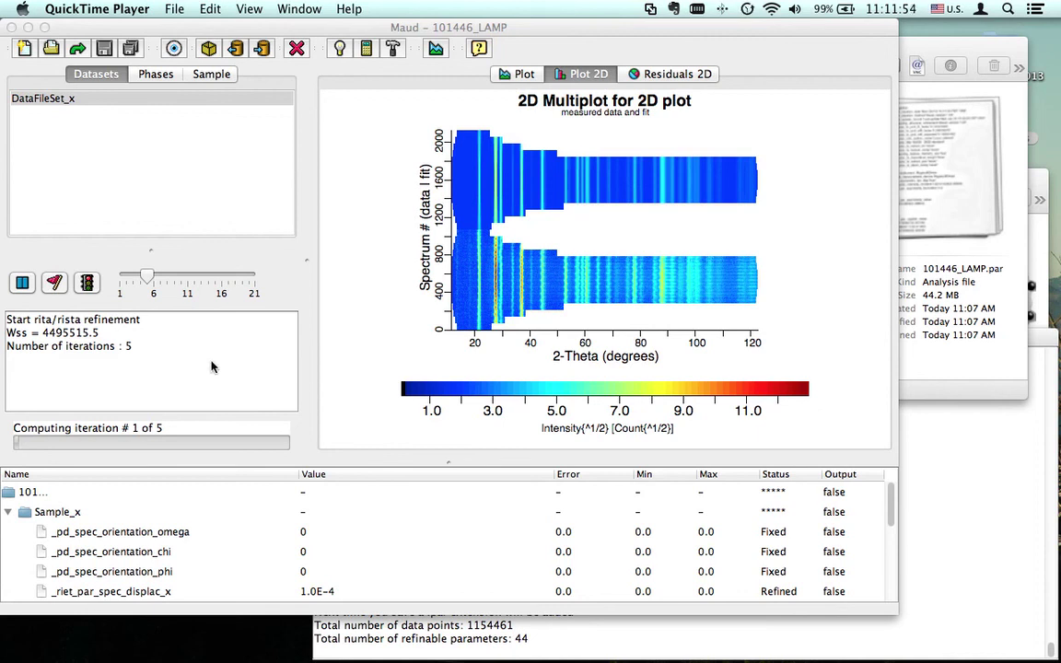
pyautogui.click(343, 338)
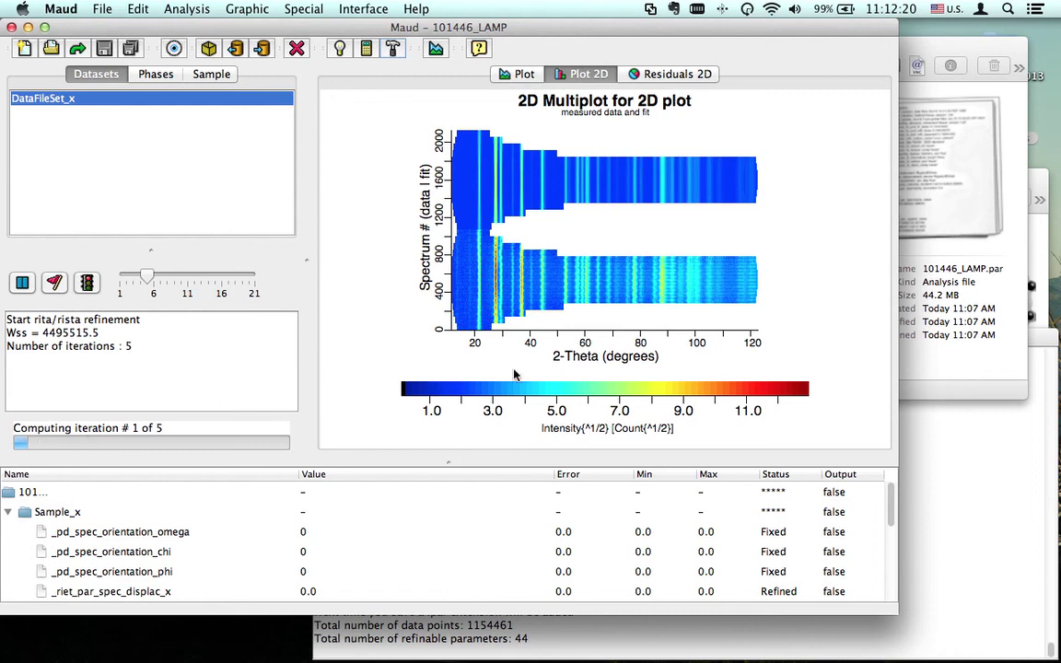
pyautogui.moveTo(979, 653)
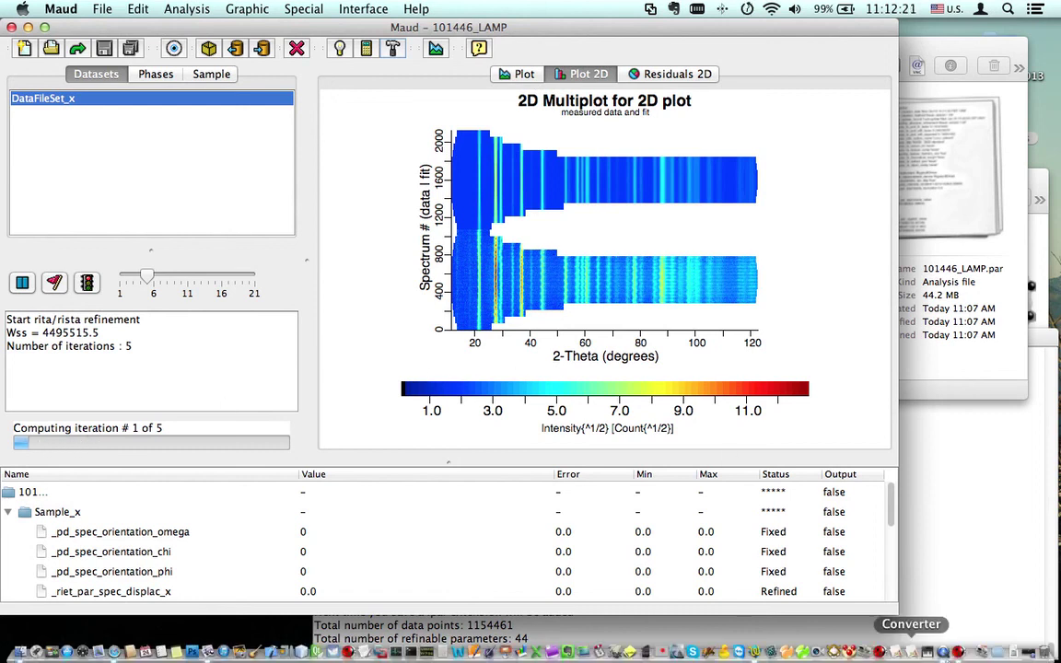
pyautogui.click(1029, 651)
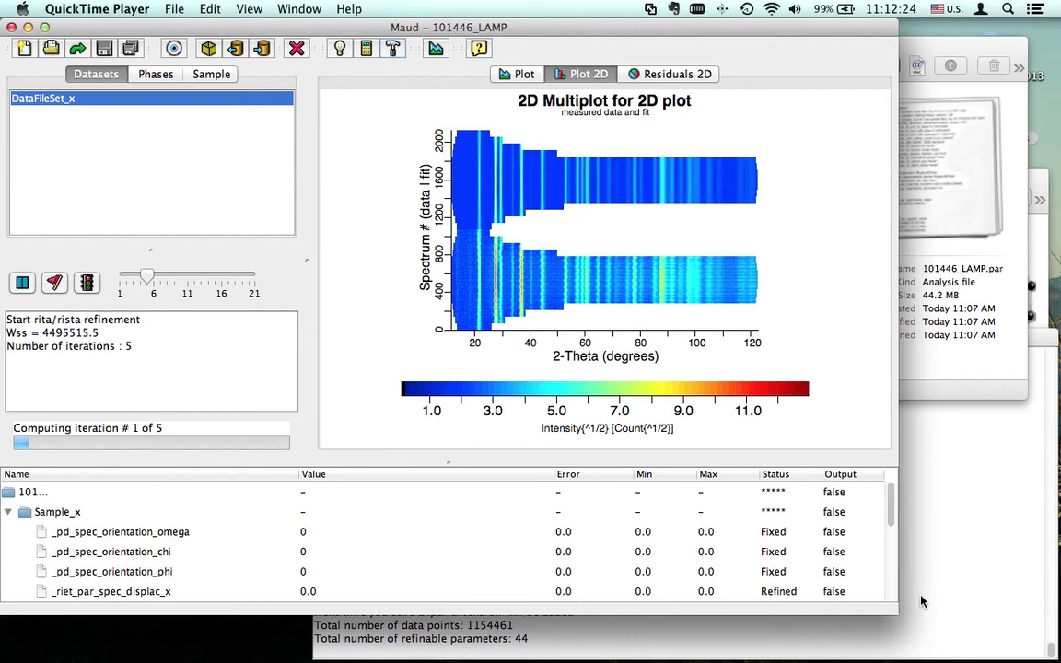